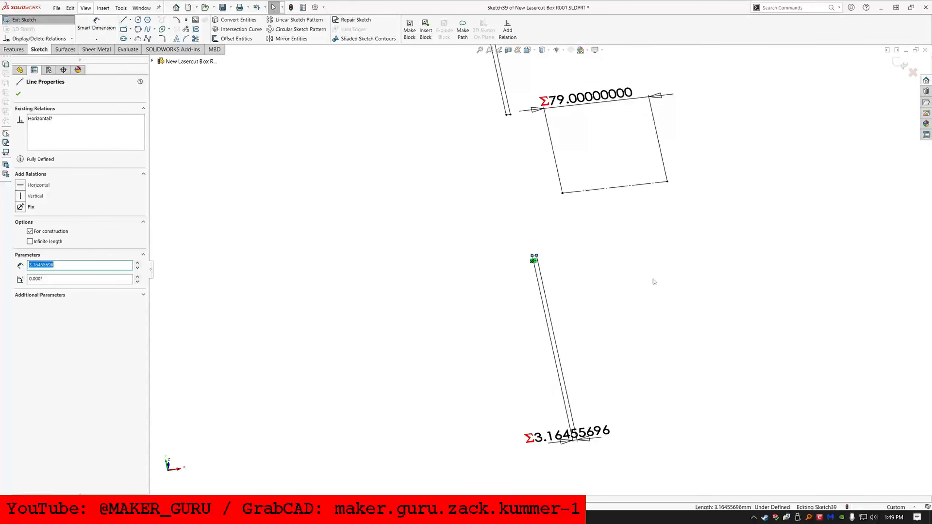
- Make the matching horizontal and vertical lines of the two tab rectangles at the panel's left edge equal in length
scroll(843, 339, "down", 10)
left_click(621, 215, "ctrl")
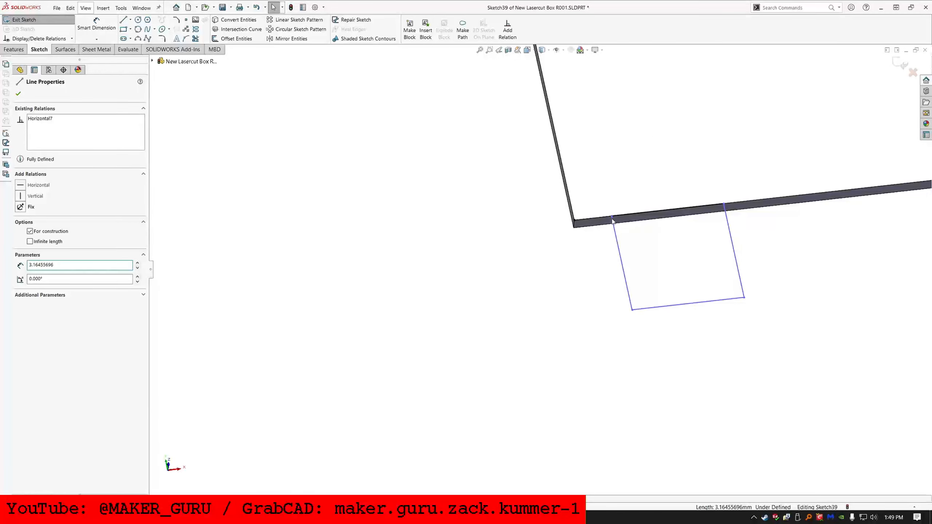
left_click(593, 220, "ctrl")
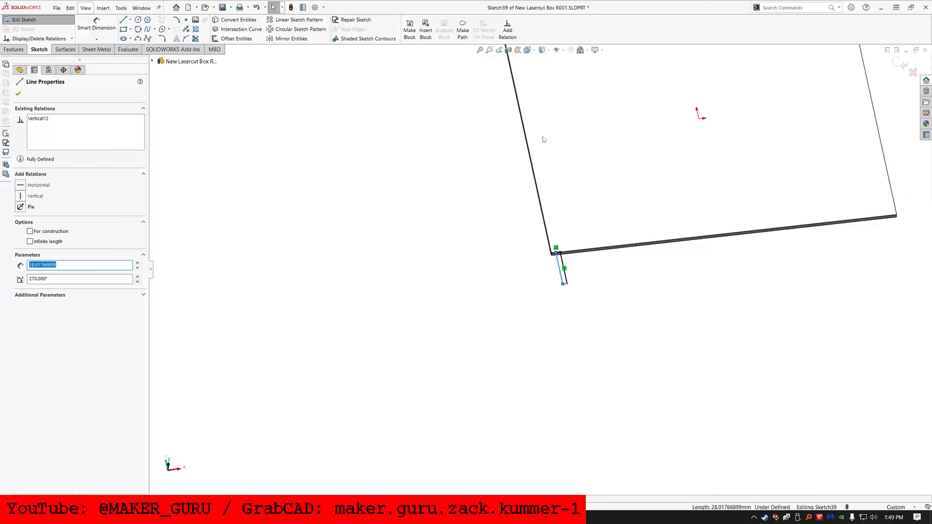
scroll(525, 179, "down", 4)
left_click(564, 305, "ctrl")
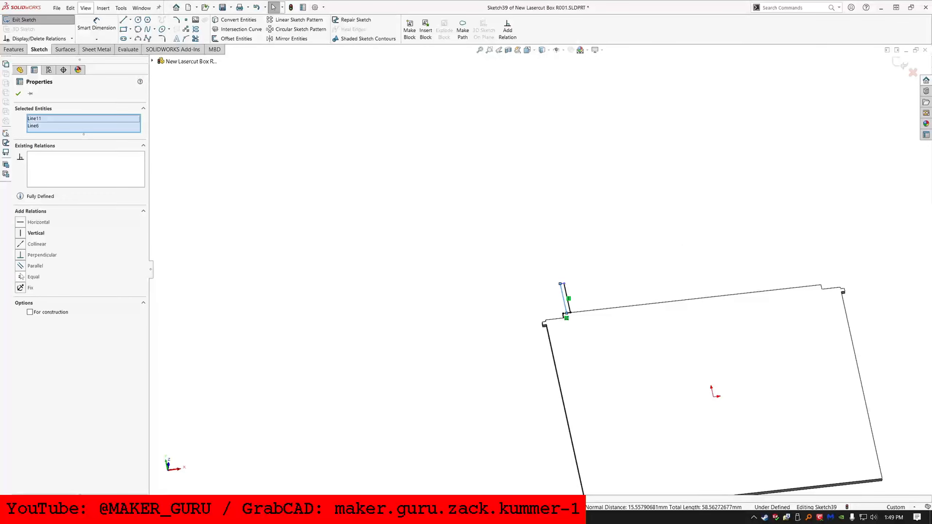
left_click(33, 276)
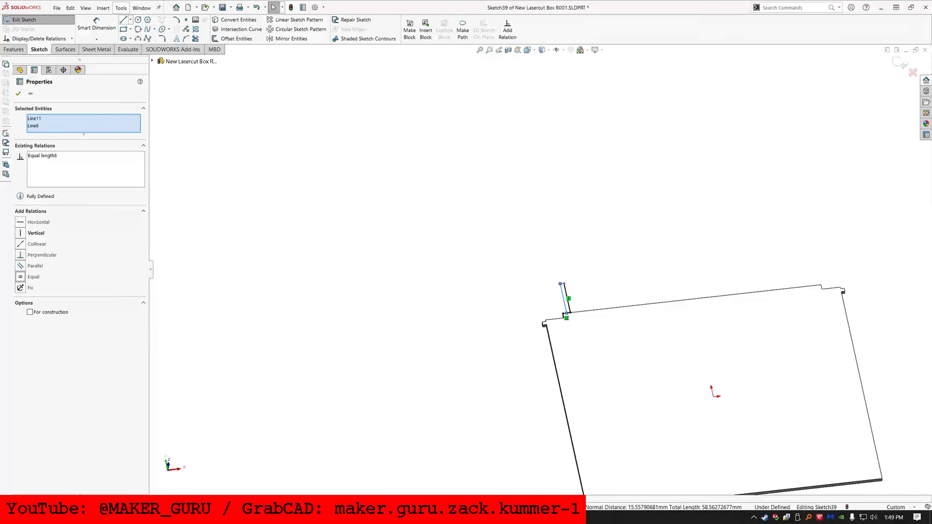
- Dimension the tab rectangle's vertical side and link it to the material thickness global variable (3.11)
left_click(91, 34)
left_click(567, 307)
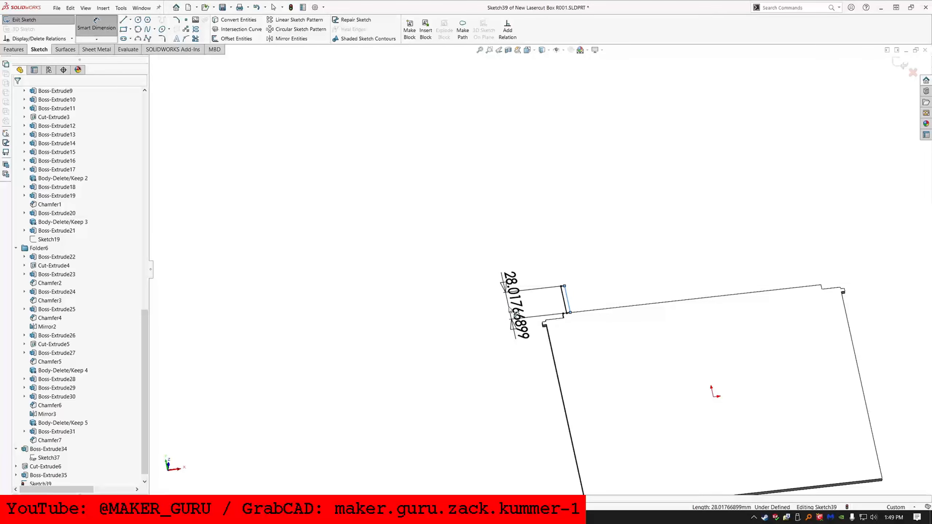
left_click(510, 291)
type("=M")
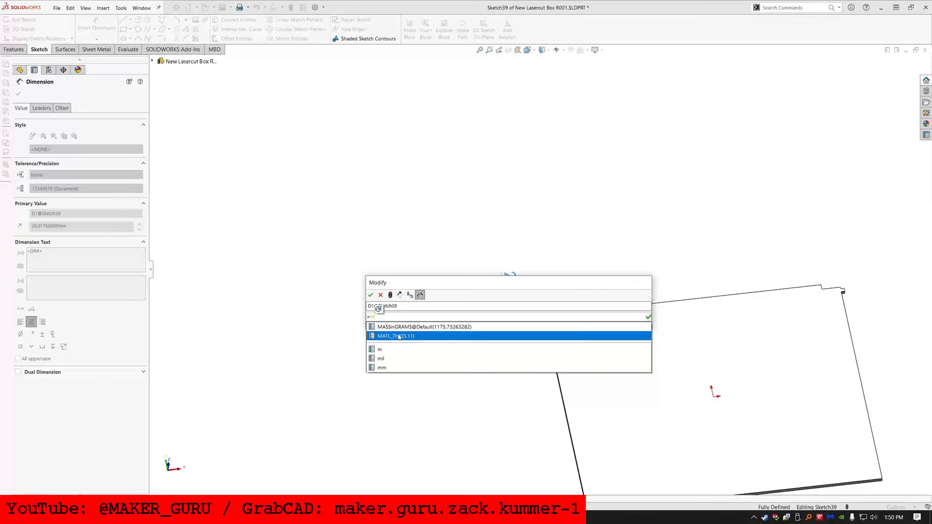
left_click(395, 335)
key("Return")
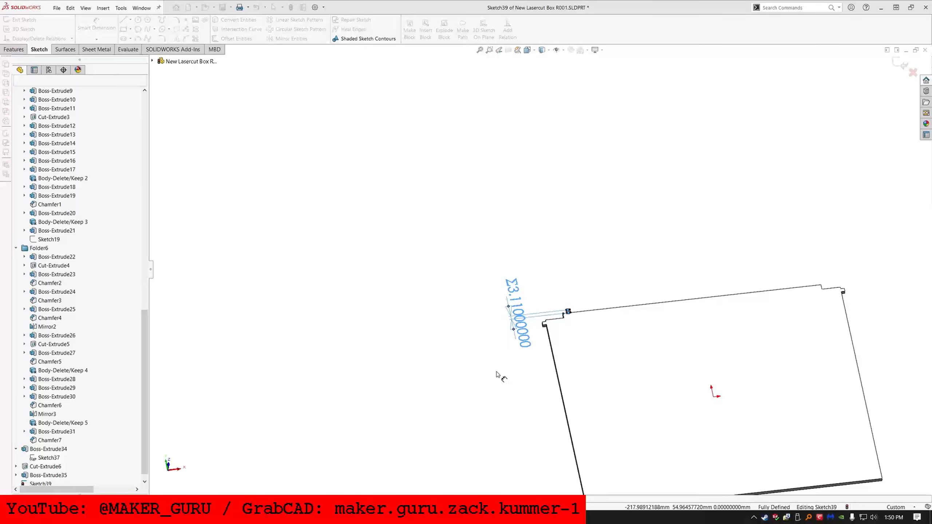
- Extrude the two tab rectangles up to the panel's opposite face, merging them only with the manually selected panel body
scroll(653, 361, "up", 2)
scroll(666, 360, "down", 4)
scroll(660, 360, "up", 4)
scroll(658, 360, "down", 3)
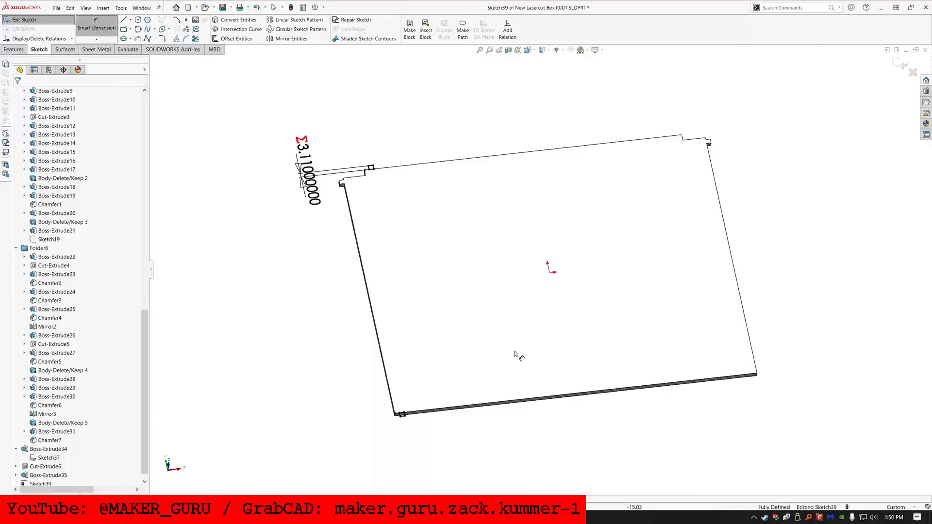
left_click(13, 49)
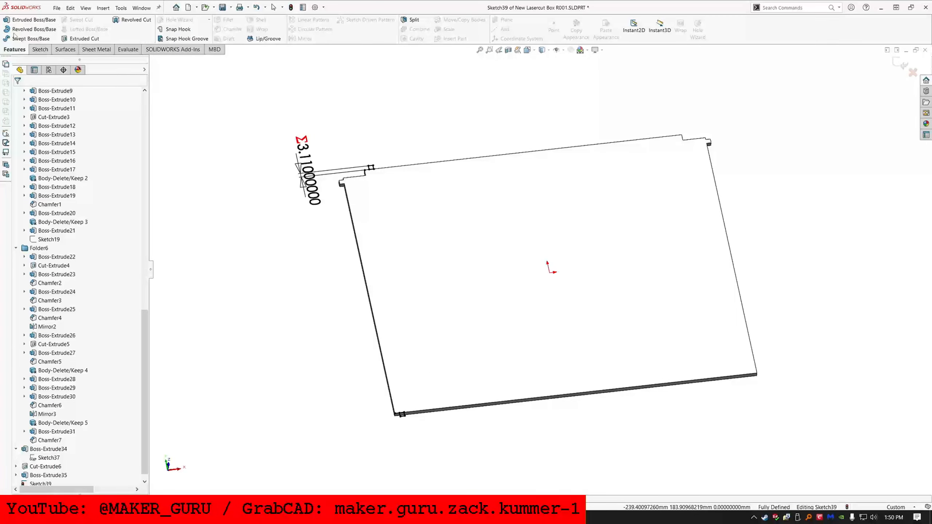
left_click(19, 19)
left_click(84, 144)
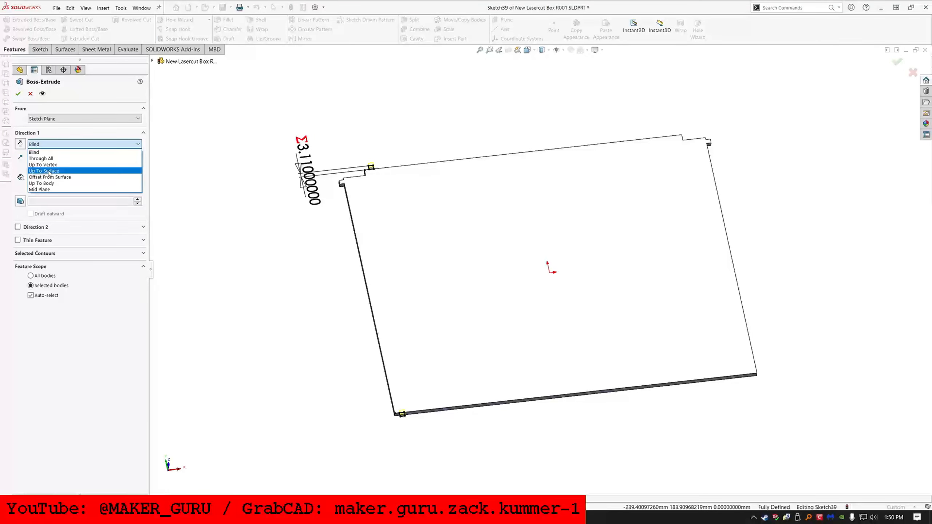
left_click(55, 168)
middle_click_drag(453, 302, 413, 320)
left_click(403, 290)
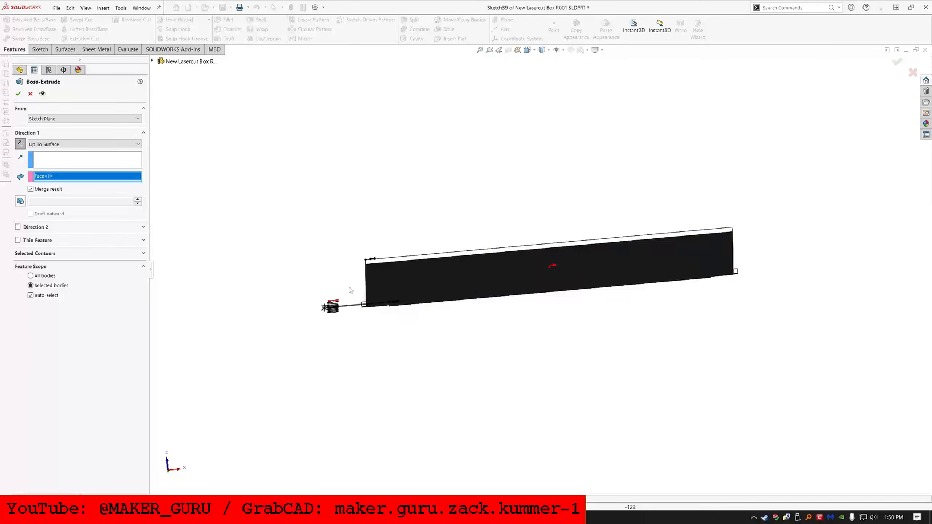
left_click(31, 295)
left_click(453, 271)
key("Return")
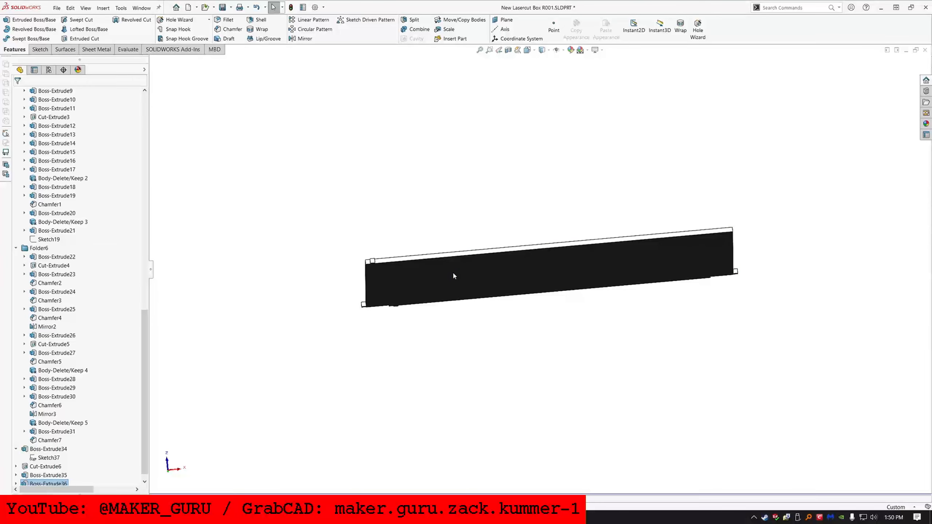
- Start a sketch on the panel's large face and convert the face outline into sketch entities
left_click(416, 288)
left_click(40, 50)
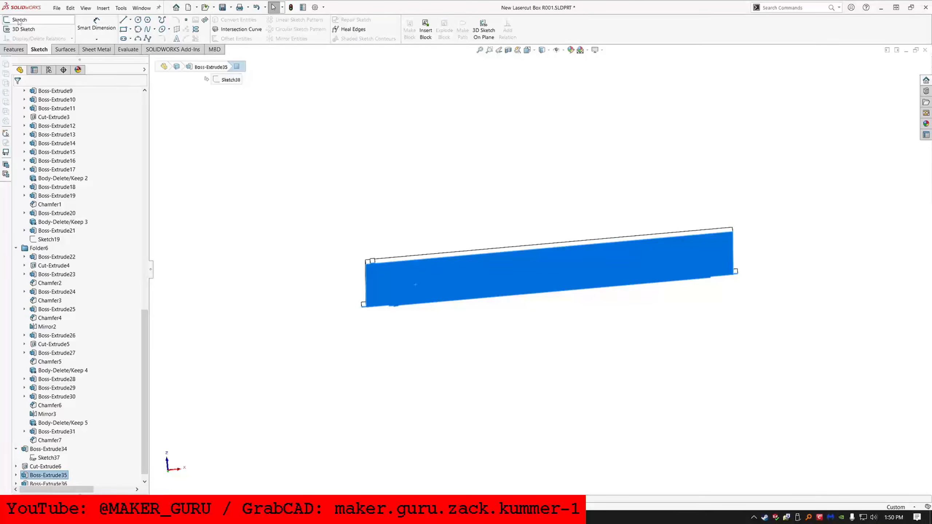
left_click(22, 20)
left_click(239, 24)
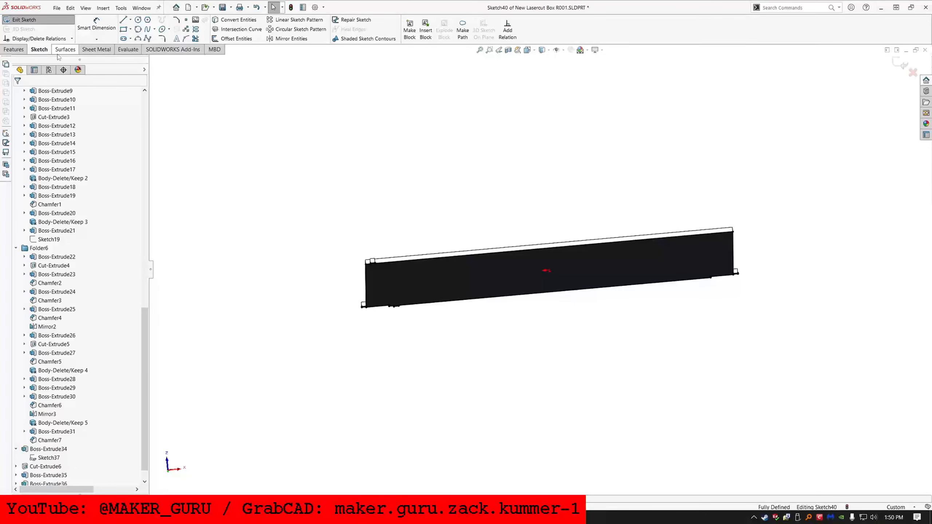
- Create an extruded cut from the converted panel outline, ending up to the selected panel face
left_click(18, 51)
left_click(84, 38)
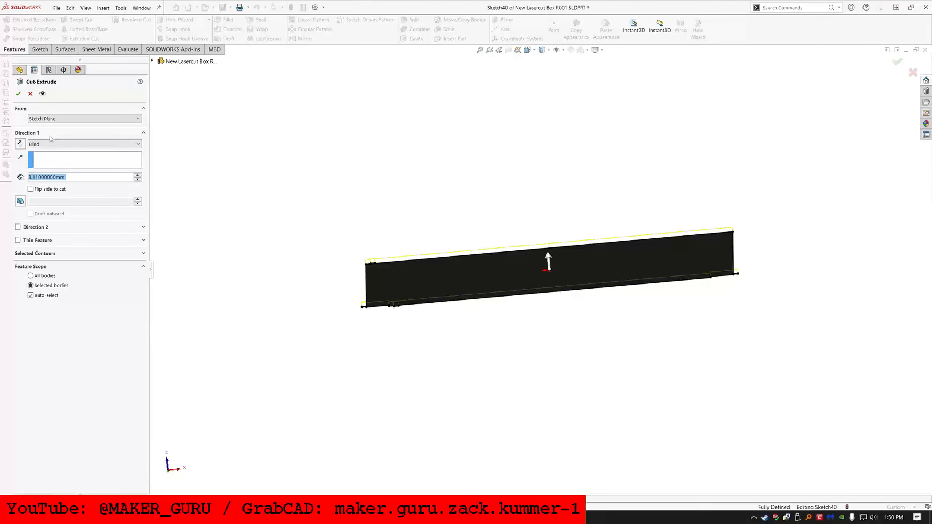
left_click(85, 144)
left_click(57, 185)
middle_click_drag(446, 259, 427, 315)
left_click(398, 269)
right_click(398, 269)
- Show all solid bodies of the box
scroll(74, 221, "up", 20)
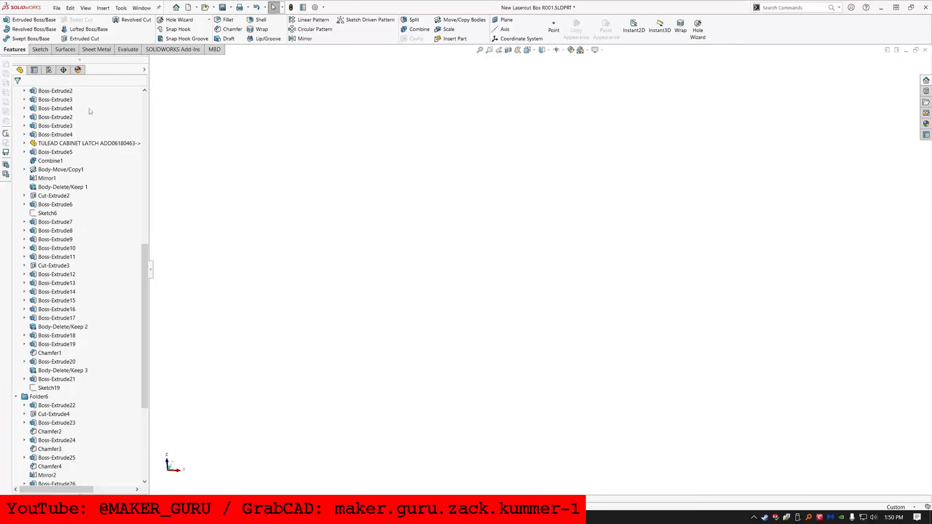
left_click(48, 99)
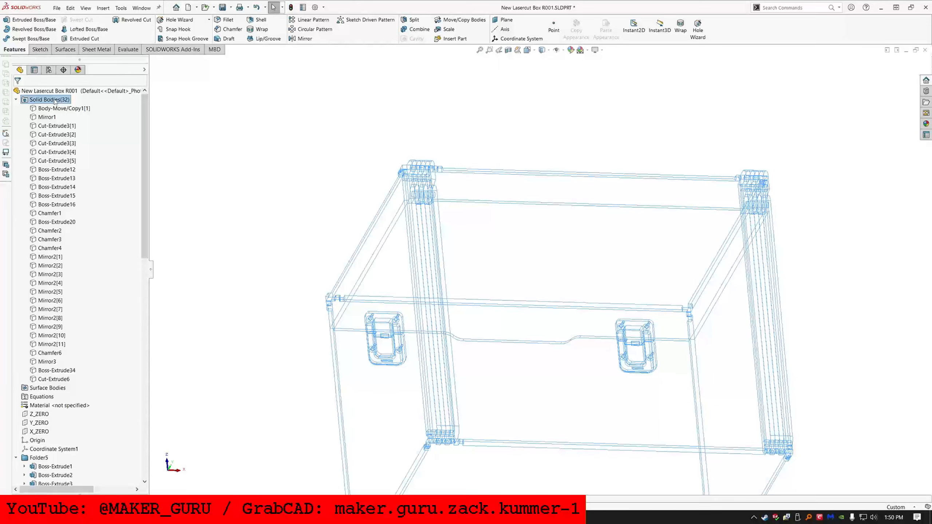
- Edit the latest panel cut so its feature scope covers only the lid's four wall bodies: Boss-Extrude34, Chamfer4, Mirror2[1] and Chamfer2
scroll(68, 331, "down", 20)
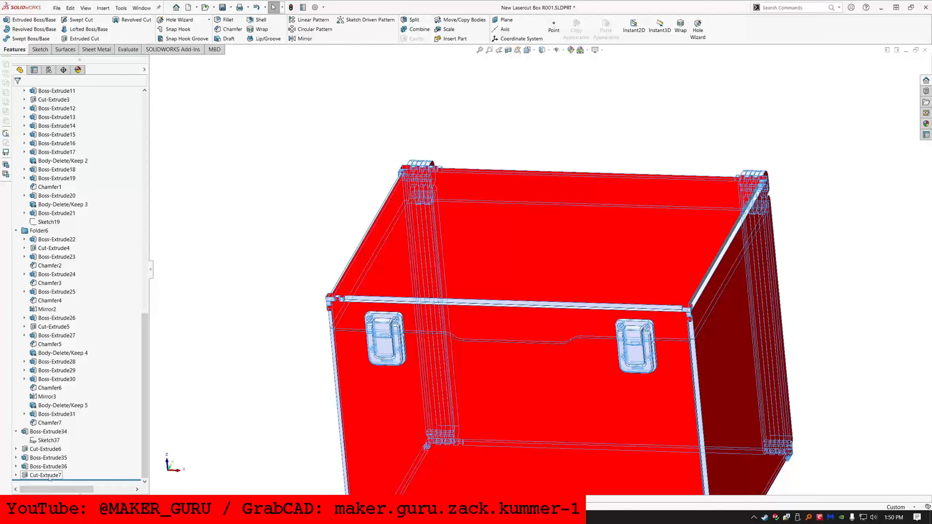
left_click(44, 474)
left_click(51, 450)
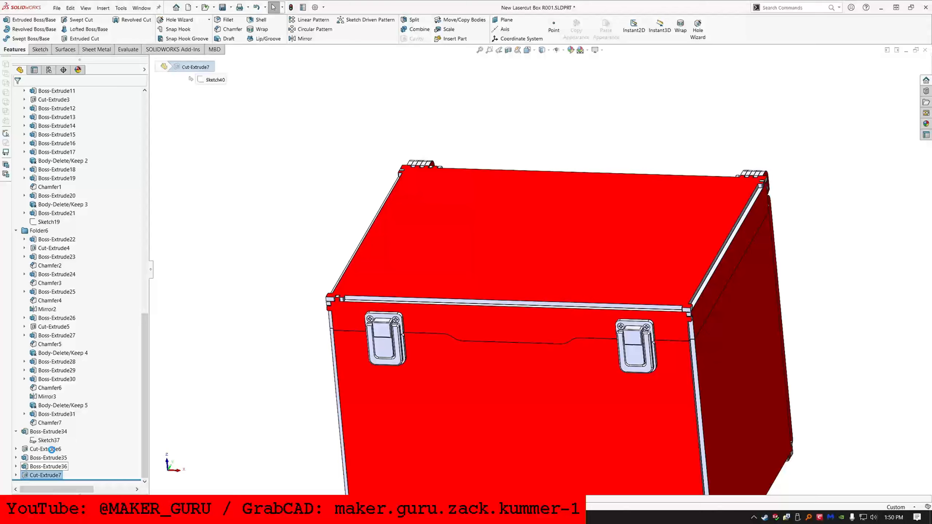
right_click(84, 306)
left_click(125, 306)
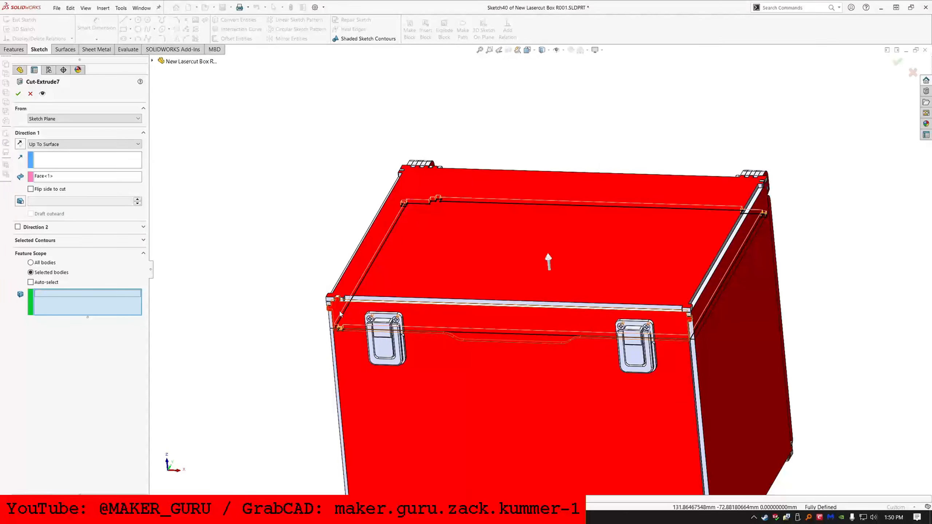
left_click(359, 299)
middle_click_drag(359, 299, 326, 316)
left_click(365, 280)
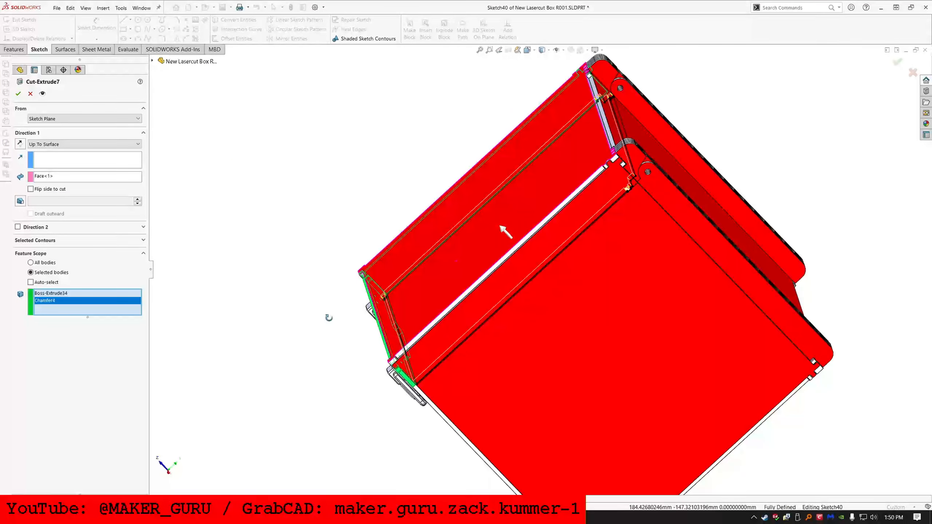
left_click(593, 203)
left_click(614, 127)
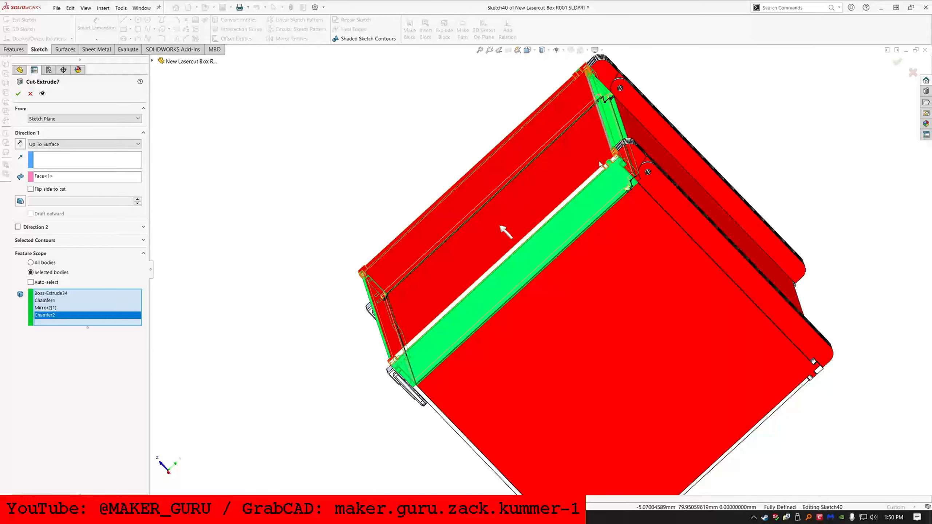
key("Return")
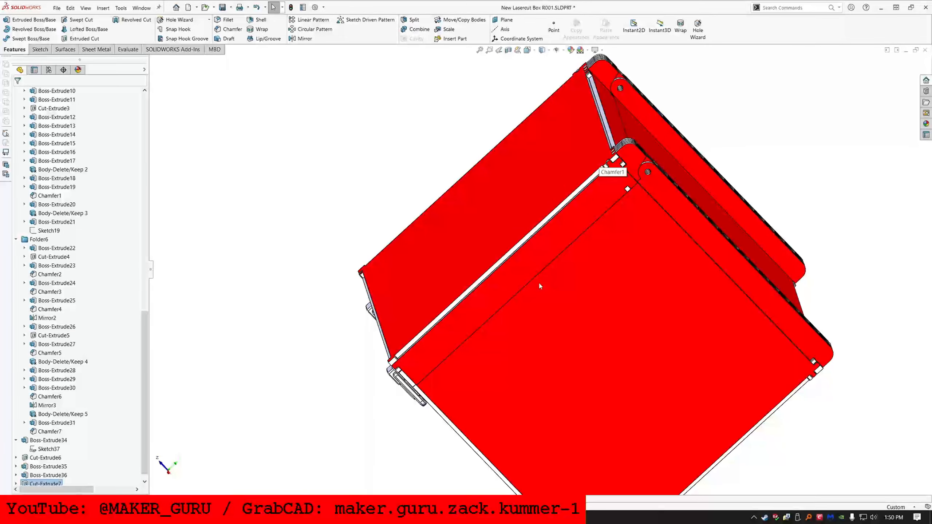
- Hide every solid body except the tabbed panel Boss-Extrude36, including the four cut lid walls
middle_click_drag(539, 286, 172, 354)
scroll(69, 286, "up", 15)
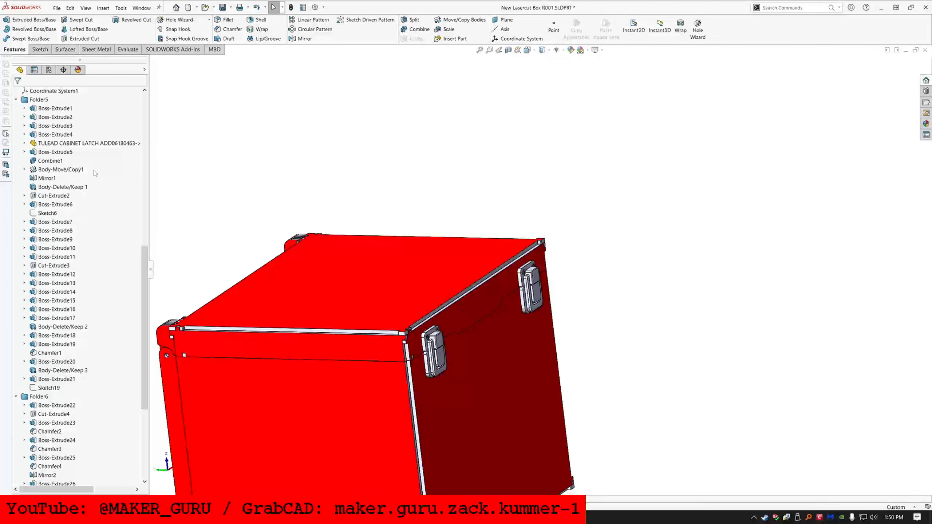
left_click(69, 286)
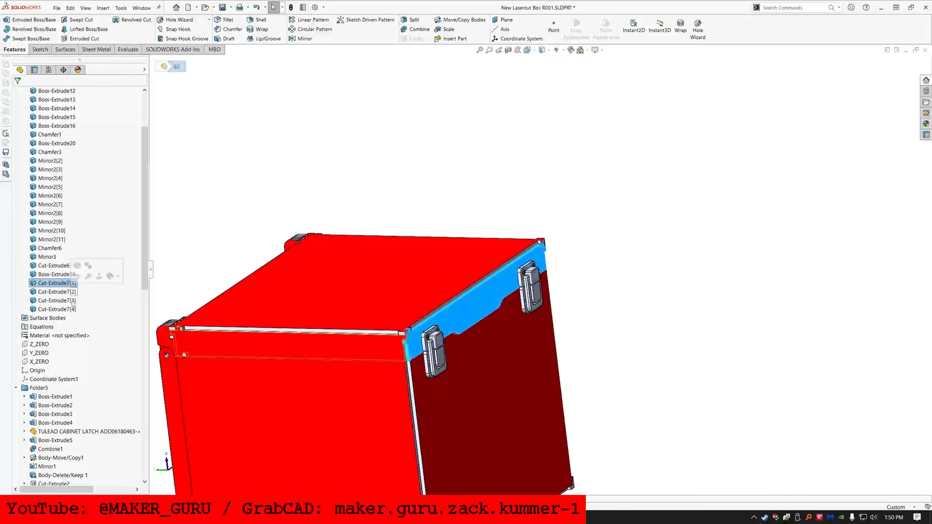
left_click(57, 309, "shift")
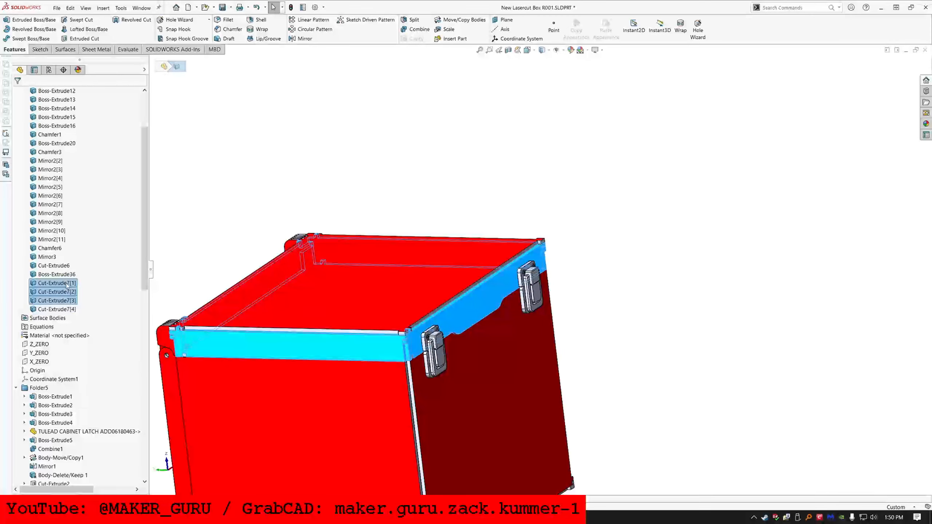
right_click(65, 285)
left_click(70, 272)
left_click(60, 267)
scroll(55, 217, "up", 3)
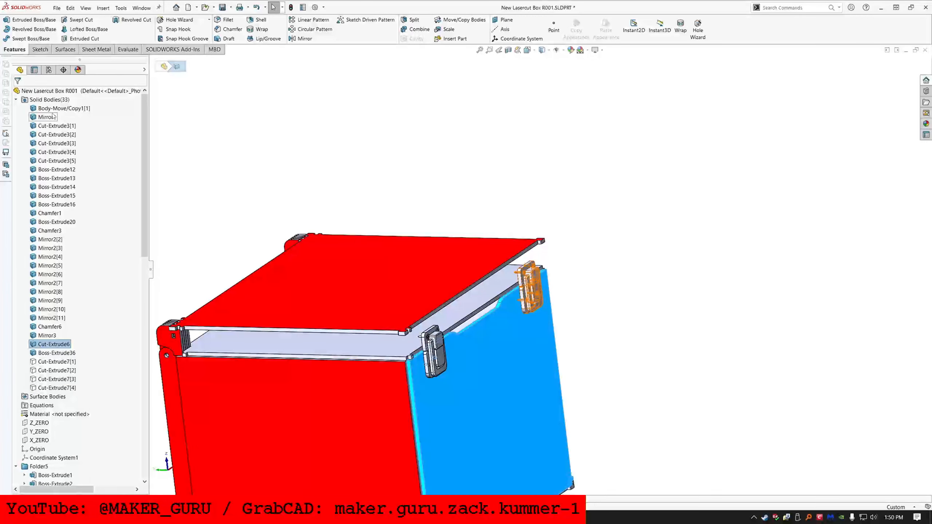
left_click(62, 108, "shift")
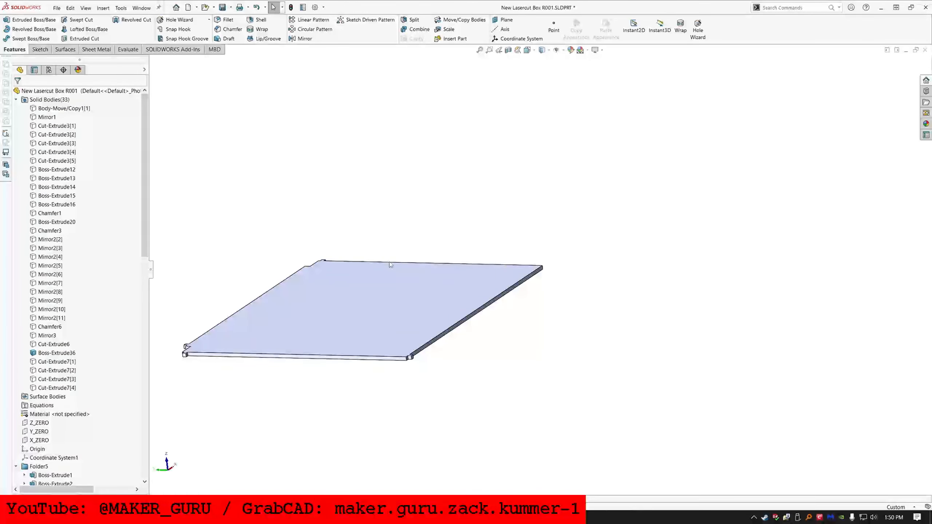
- Start a chamfer with its distance linked to the TOOTH_CHAMFER variable and select the four outer edges of the panel's two neighbouring corner teeth
middle_click_drag(269, 106, 252, 133)
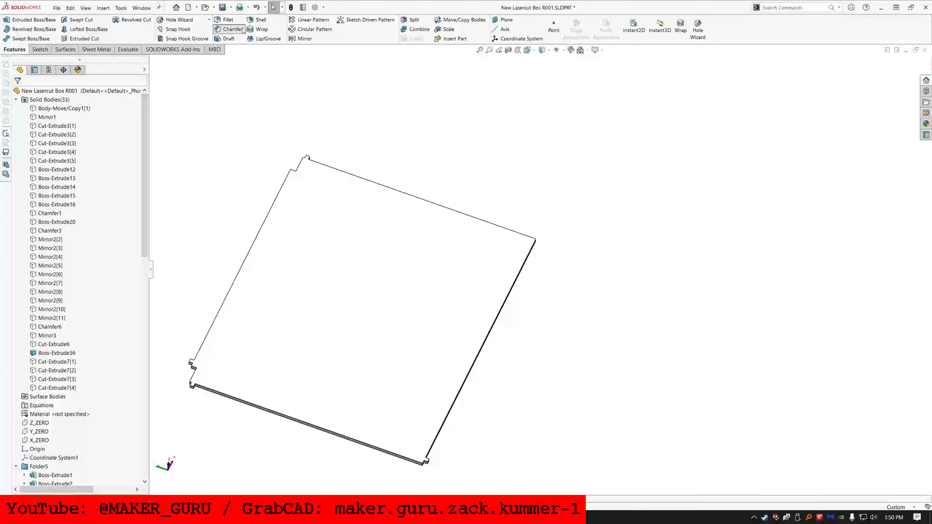
left_click(229, 30)
type("=")
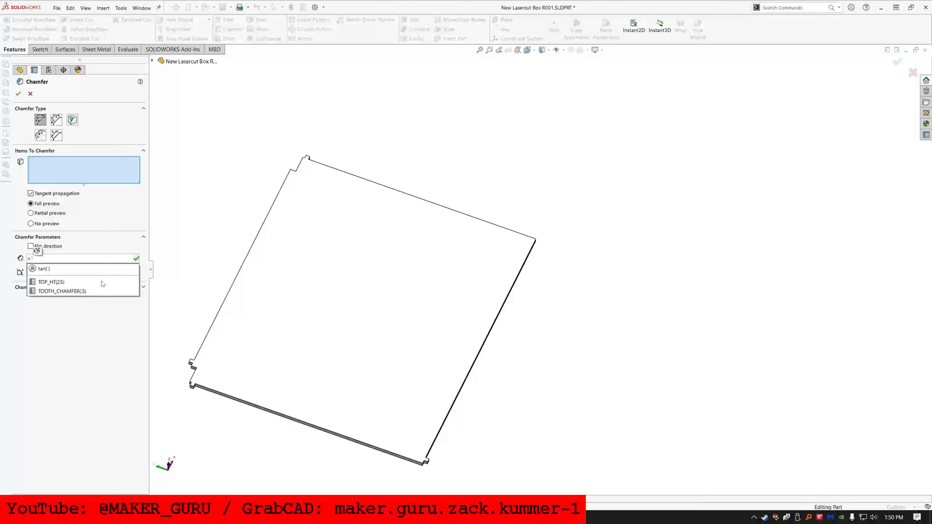
left_click(94, 293)
scroll(227, 411, "down", 3)
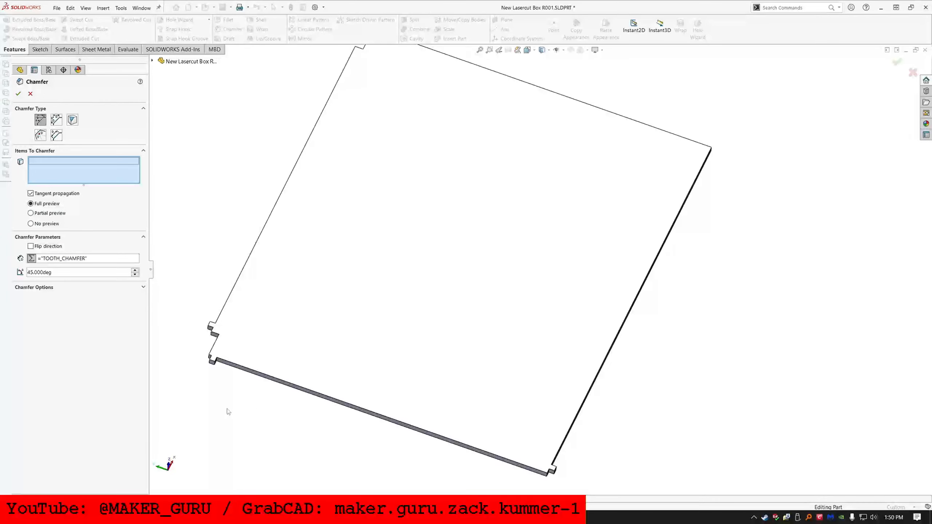
scroll(262, 293, "down", 5)
left_click(280, 285)
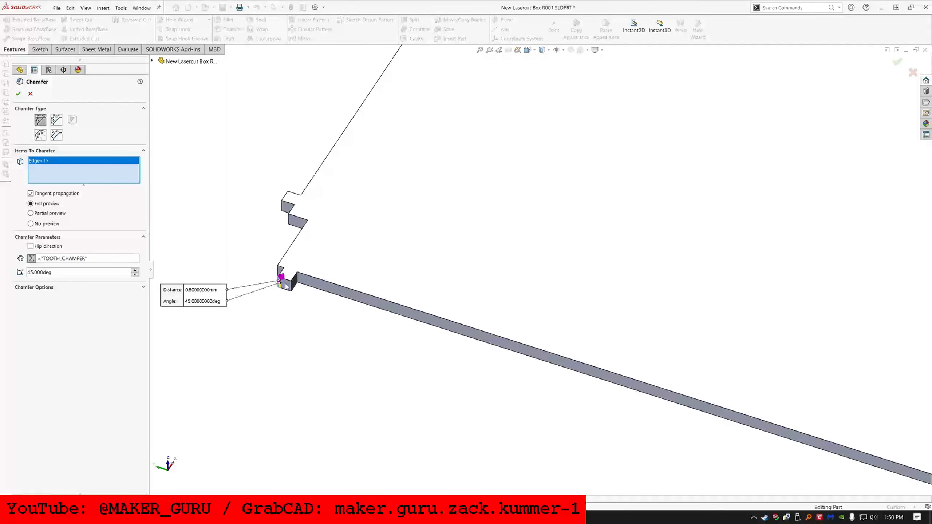
left_click(292, 287)
left_click(282, 212)
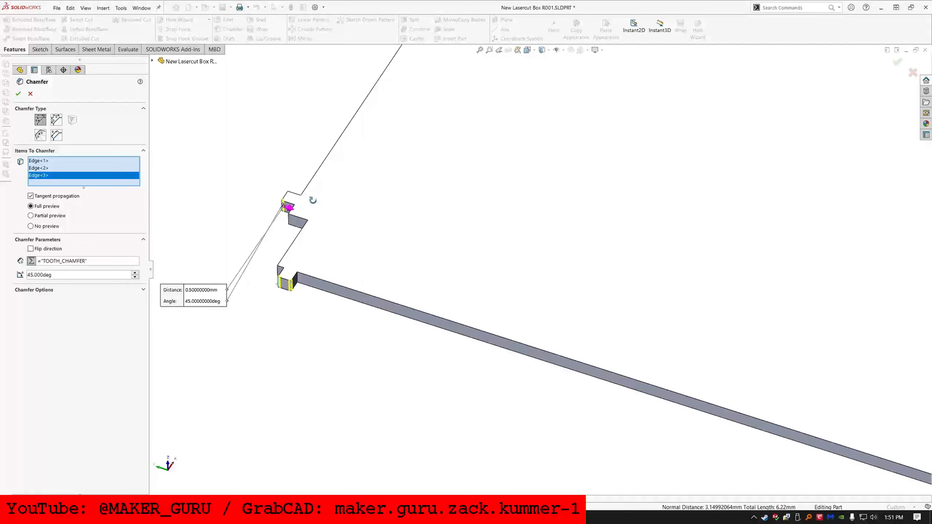
middle_click_drag(312, 202, 287, 190)
left_click(280, 198)
- Add the outer edges of the teeth at two other panel corners to the selection and complete the chamfer
scroll(388, 232, "up", 6)
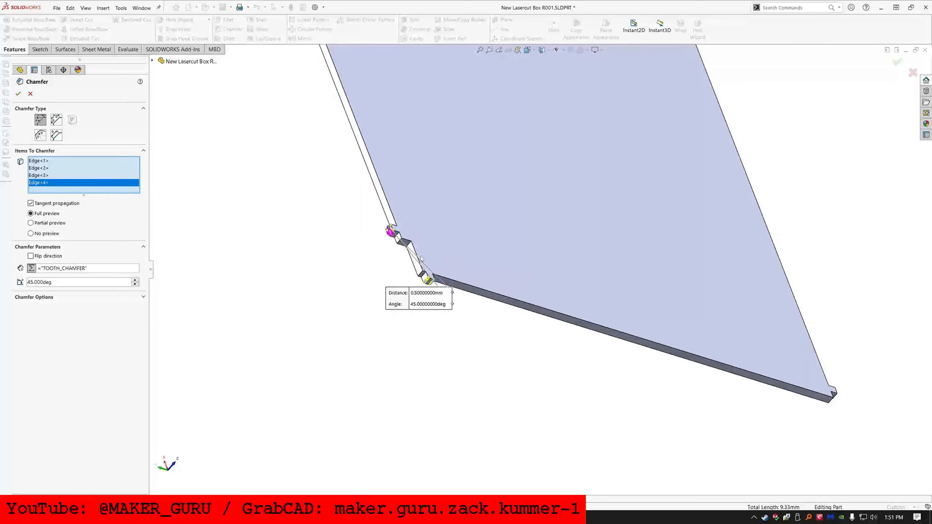
scroll(499, 146, "down", 3)
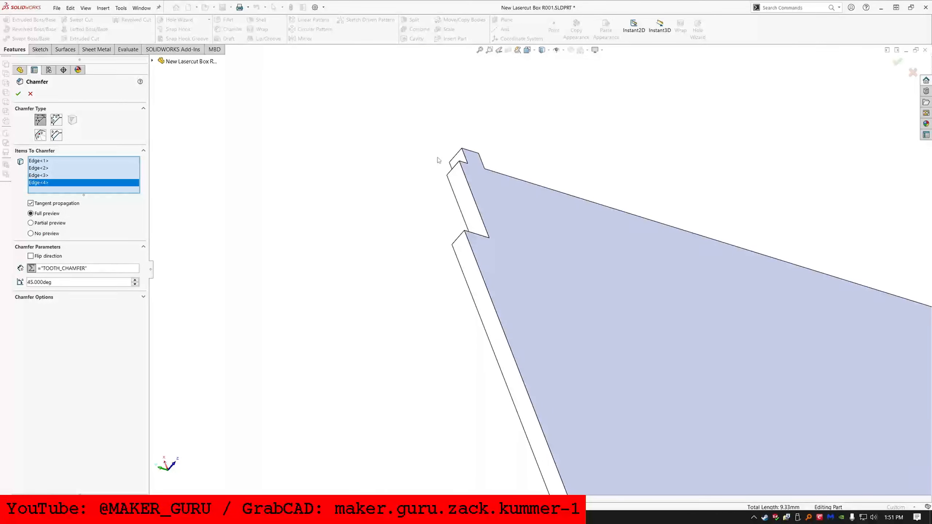
left_click(461, 154)
middle_click_drag(461, 155, 495, 158)
left_click(499, 157)
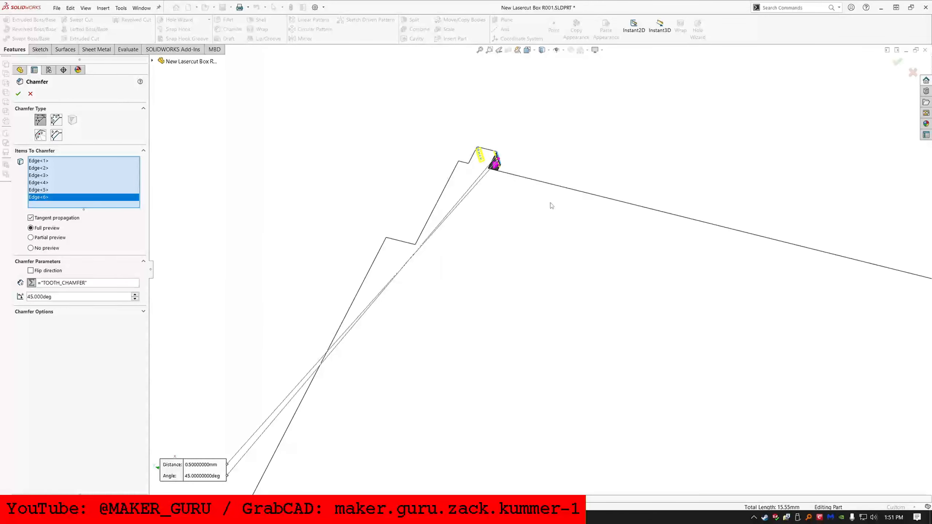
scroll(550, 204, "up", 6)
scroll(768, 305, "up", 5)
scroll(603, 446, "down", 7)
scroll(515, 301, "down", 2)
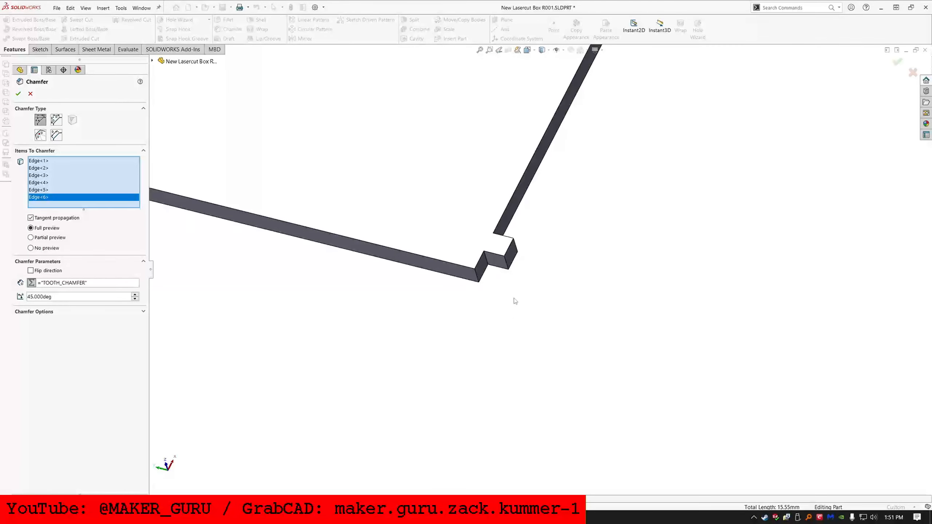
left_click(509, 265)
left_click(516, 246)
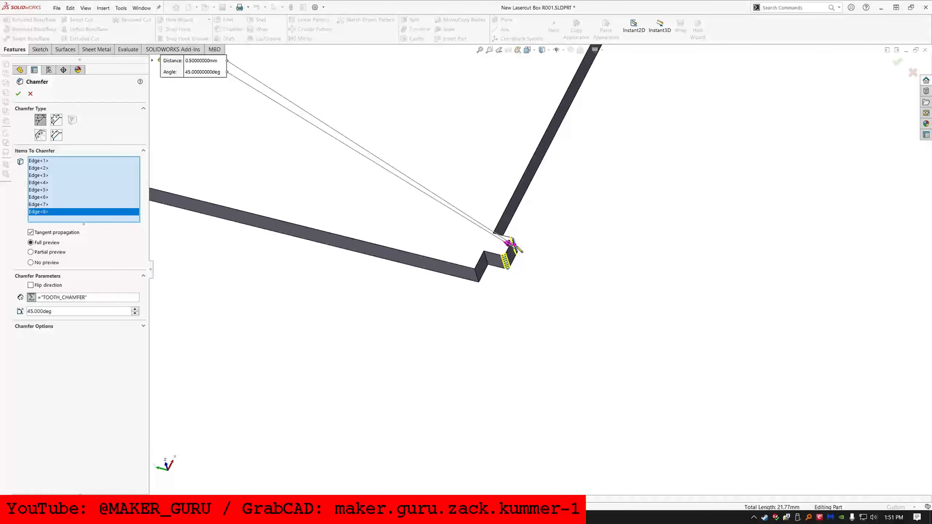
key("Return")
scroll(380, 197, "up", 10)
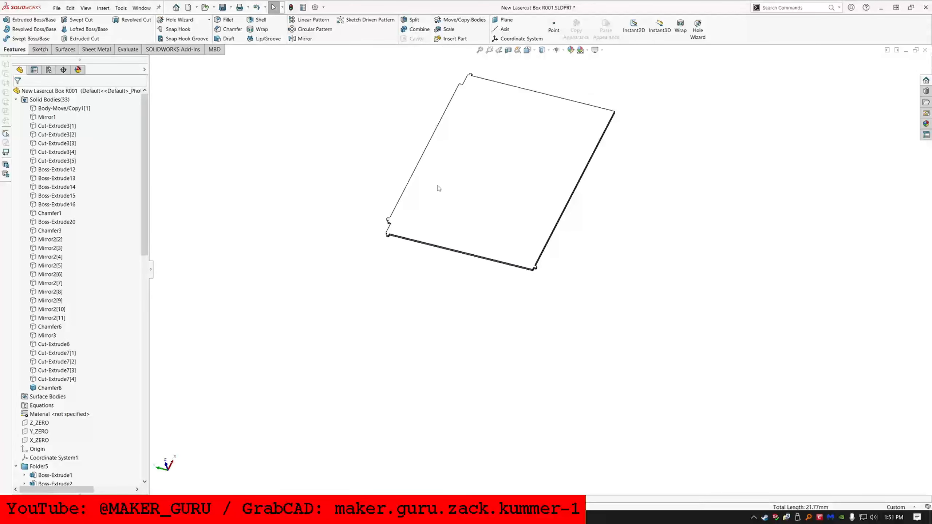
- Show all solid bodies of the box around the chamfered panel
middle_click_drag(603, 189, 294, 192)
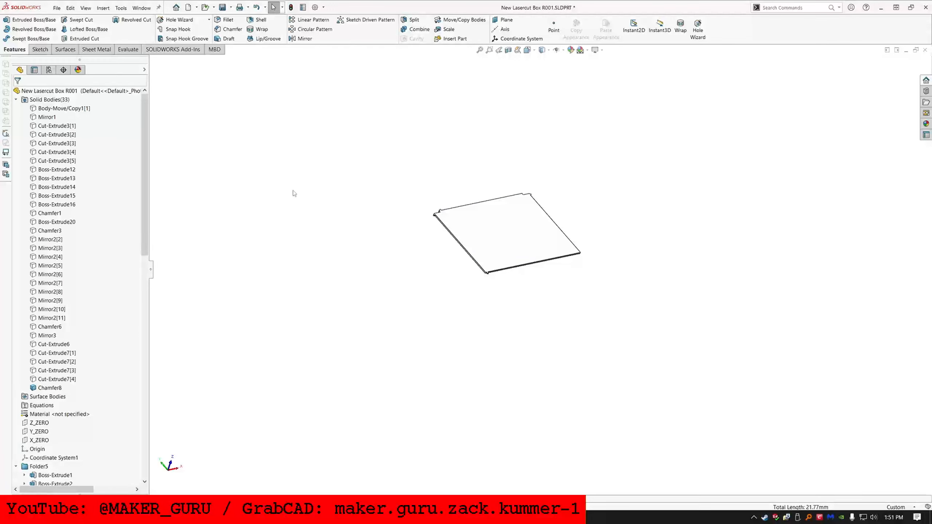
middle_click_drag(531, 250, 464, 112)
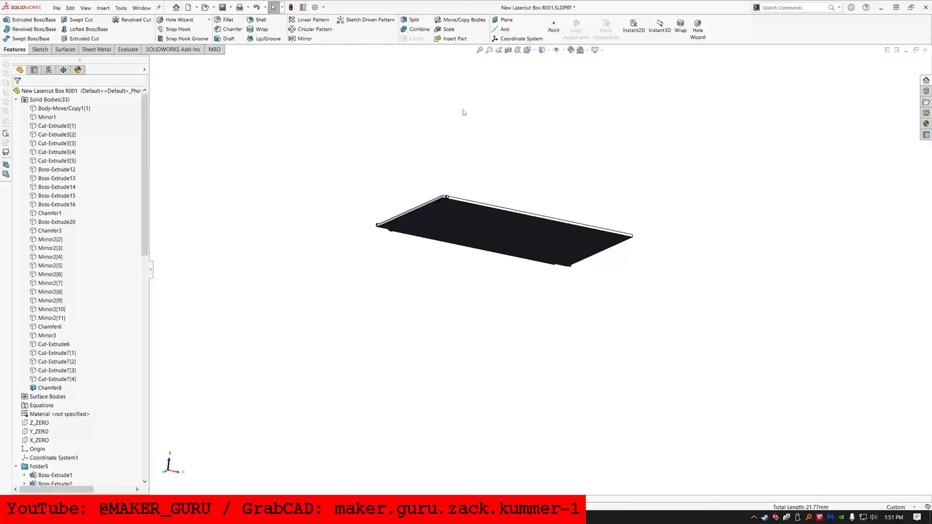
left_click(41, 101)
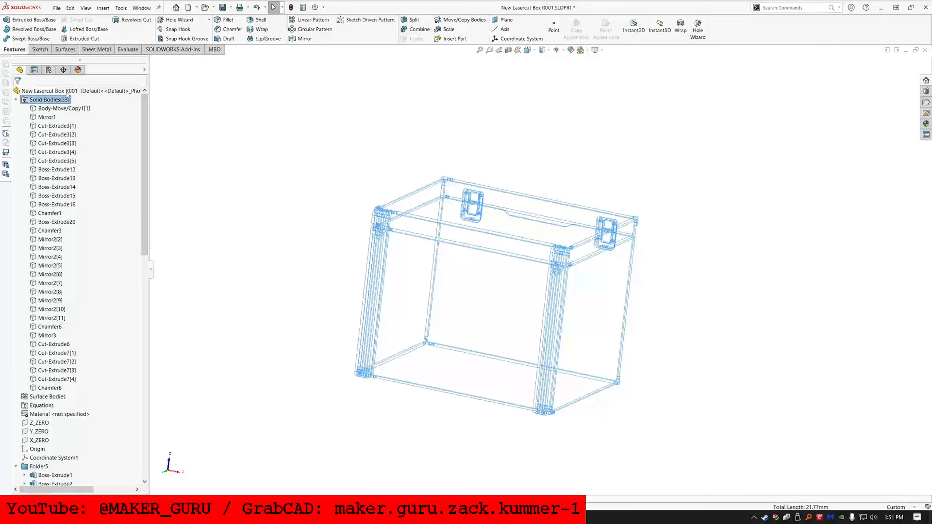
left_click(67, 94)
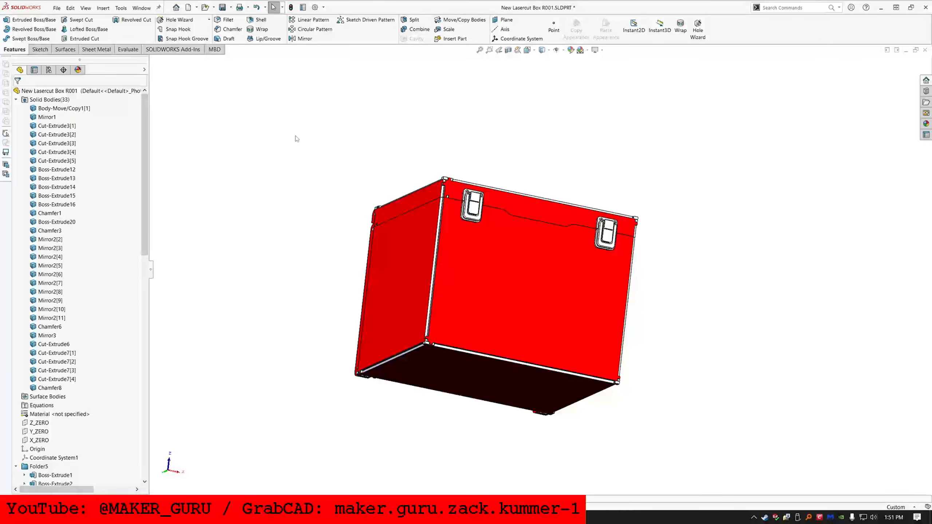
- Hide the box's front wall and color the exposed Boss-Extrude35 panel face red
left_click(528, 231)
left_click(538, 243)
middle_click_drag(528, 241, 481, 206)
right_click(488, 225)
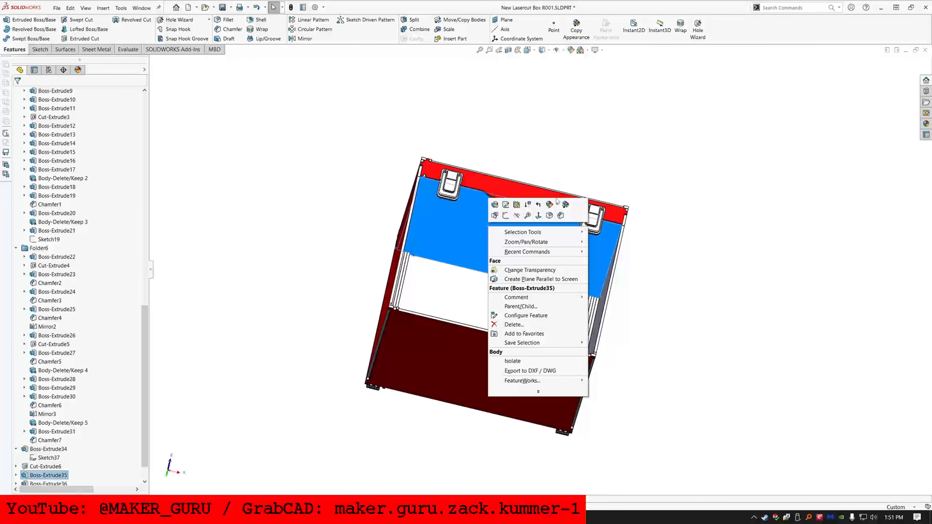
left_click(549, 230)
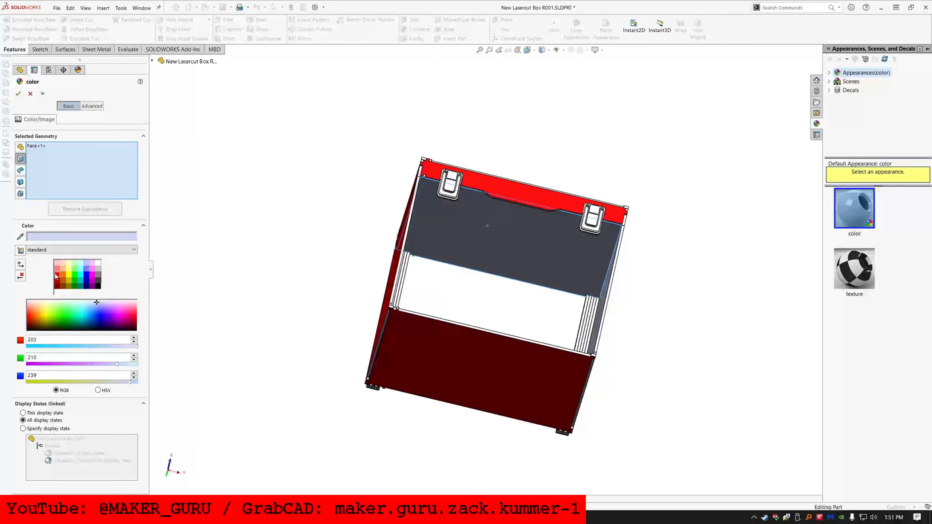
left_click(56, 276)
left_click(18, 93)
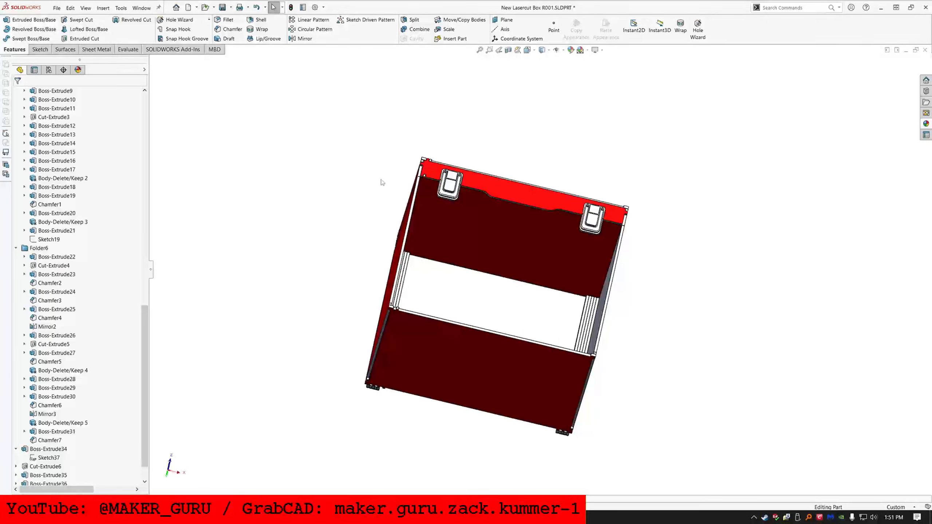
- Show all solid bodies again so the front wall is included
middle_click_drag(382, 183, 411, 304)
left_click(427, 275)
scroll(94, 142, "up", 19)
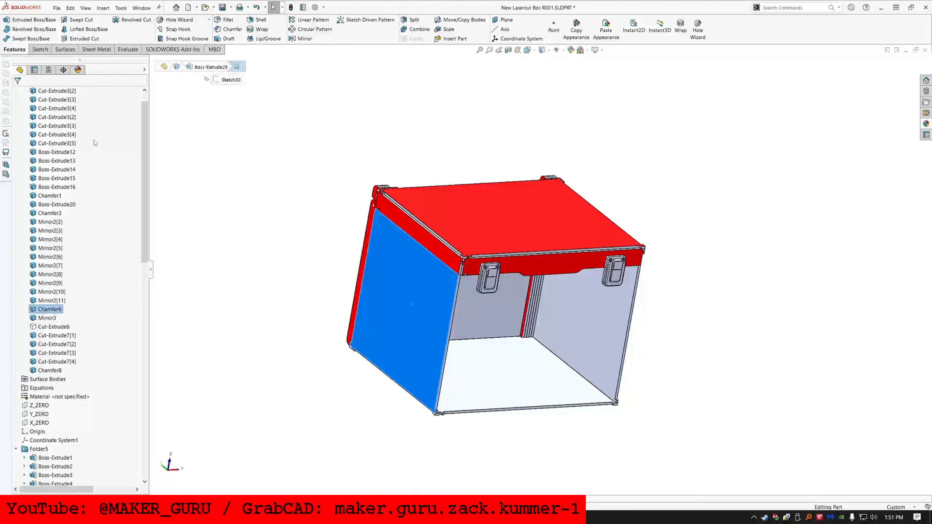
scroll(95, 142, "up", 2)
left_click(55, 99)
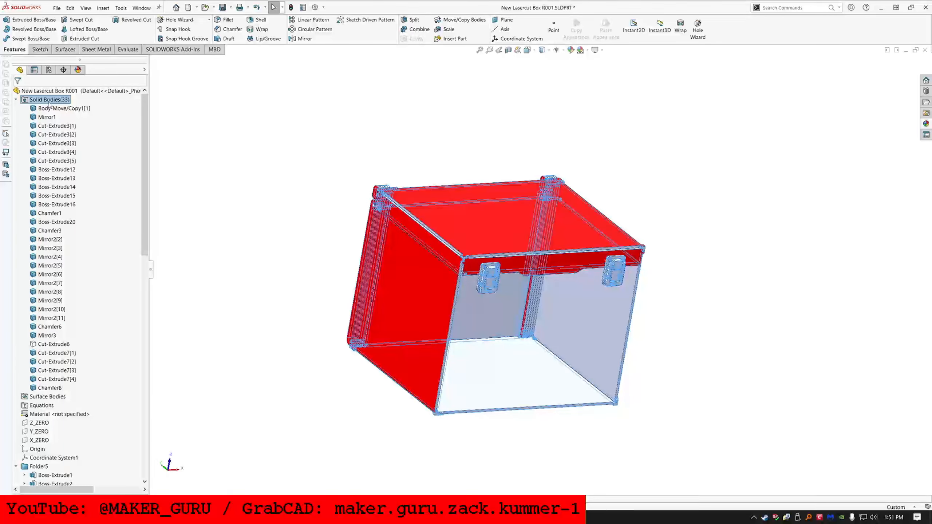
right_click(49, 103)
left_click(91, 136)
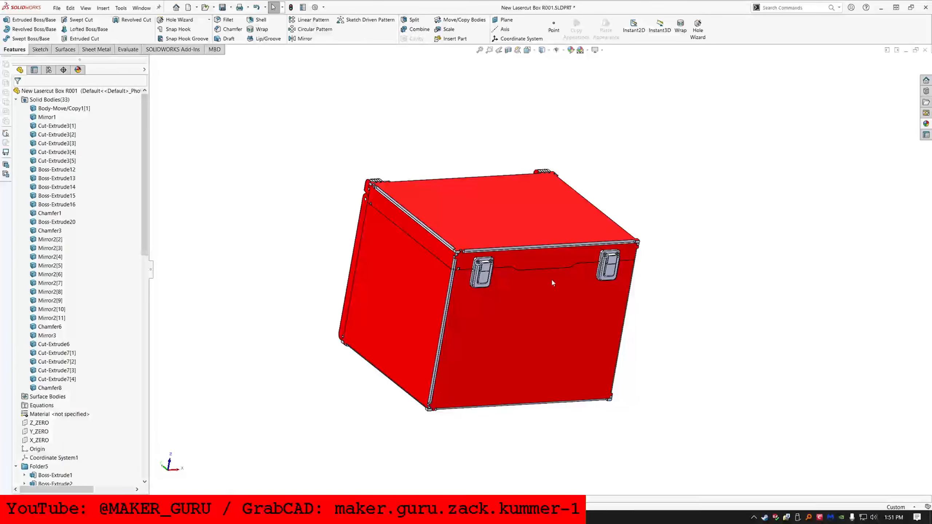
- Collapse the Solid Bodies list, Folder5 and Folder6 in the feature tree
middle_click_drag(553, 283, 554, 261)
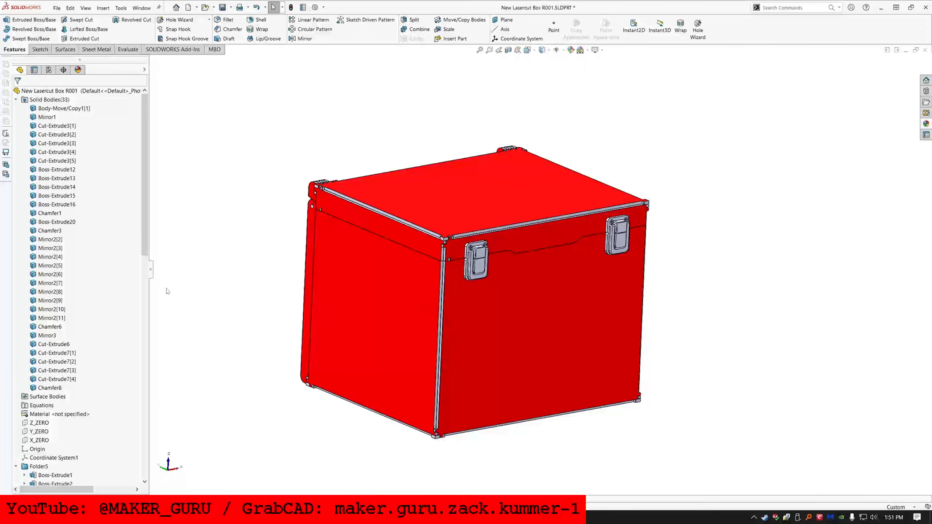
left_click(16, 99)
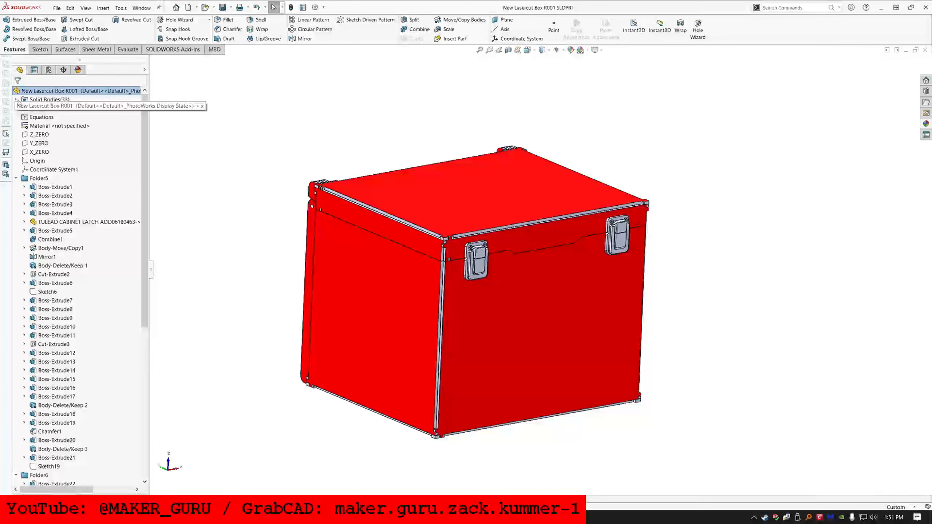
left_click(16, 178)
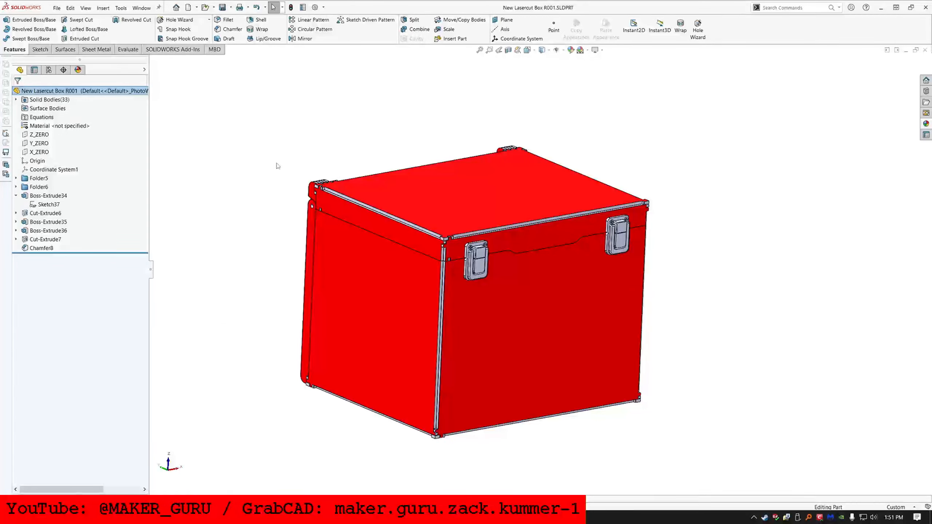
- Add a custom text property named LAYOUT_SPACE to the part's file properties
middle_click_drag(482, 230, 263, 99)
left_click(304, 7)
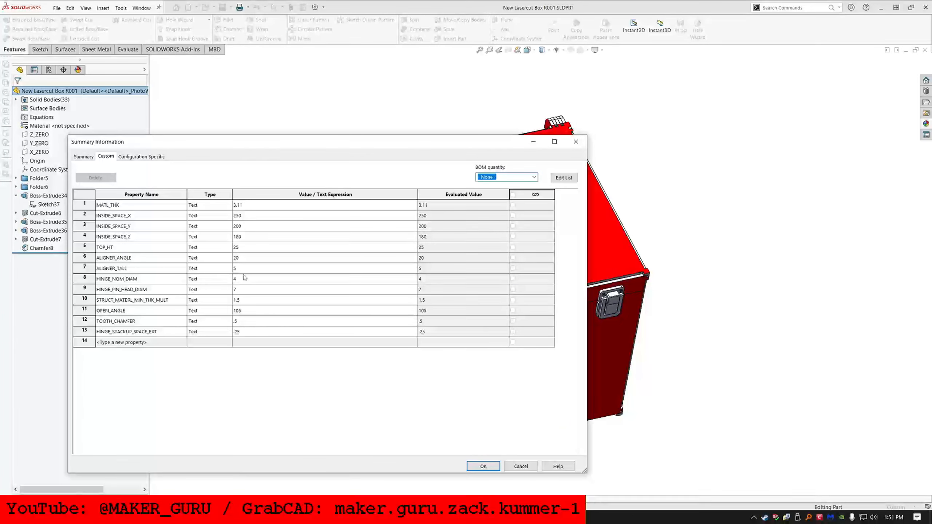
left_click(111, 343)
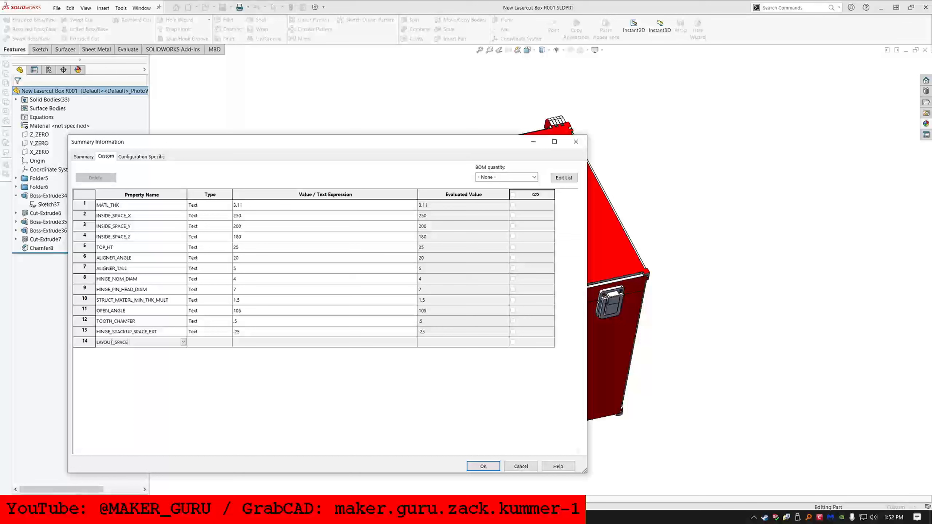
left_click(246, 341)
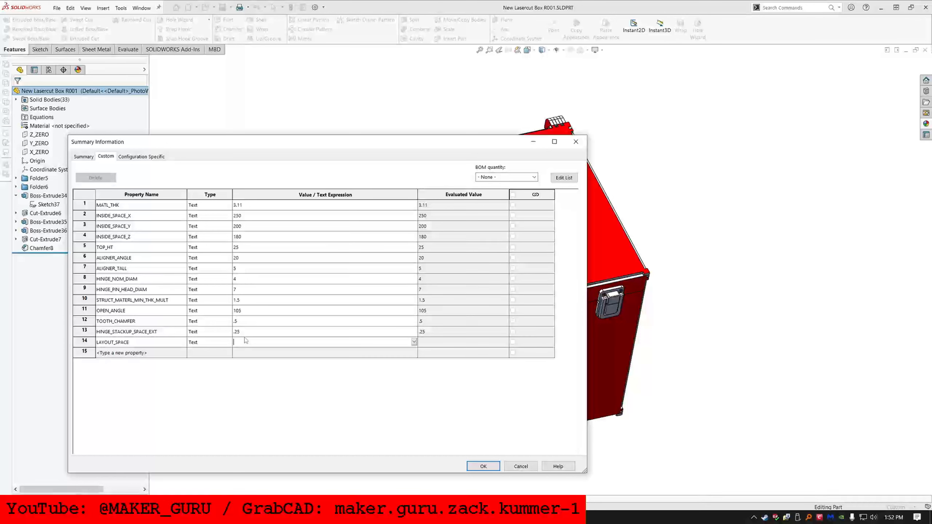
left_click(477, 467)
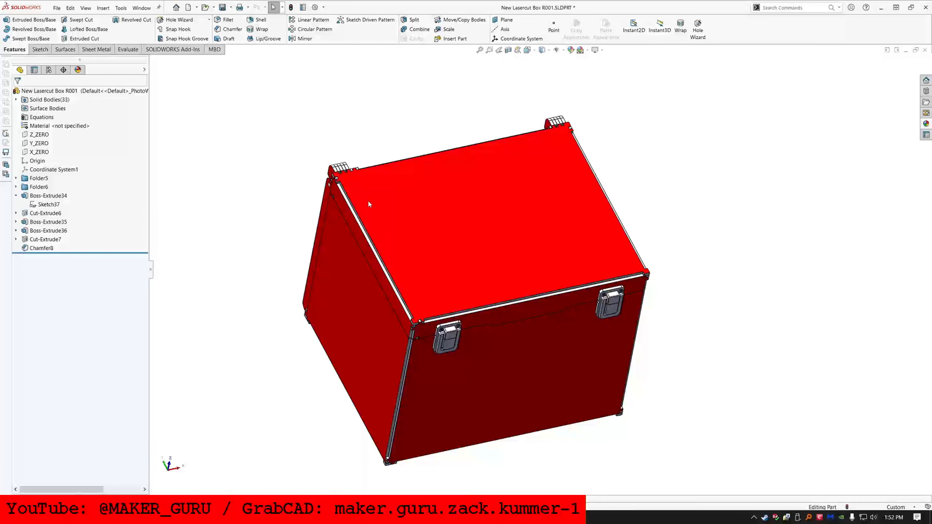
- Start a sketch on the lid's top face and draw a corner rectangle outward from its front corner beside the left wall
left_click(368, 201)
left_click(40, 49)
left_click(19, 20)
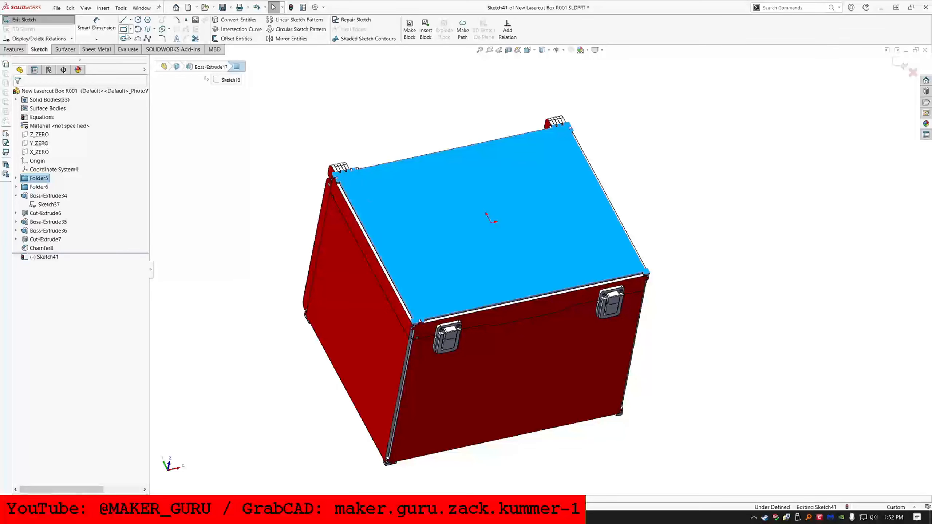
scroll(400, 325, "down", 4)
middle_click_drag(418, 329, 427, 349)
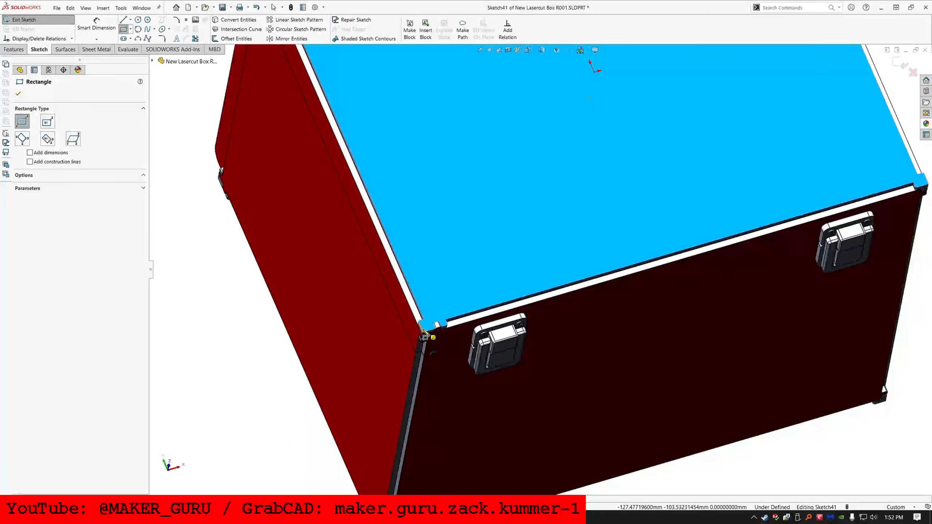
left_click(423, 333)
left_click(376, 442)
- Draw a second corner rectangle, about 26 mm wide, outward from the diagonally opposite rear corner of the lid's top face
scroll(545, 273, "up", 6)
scroll(583, 209, "down", 6)
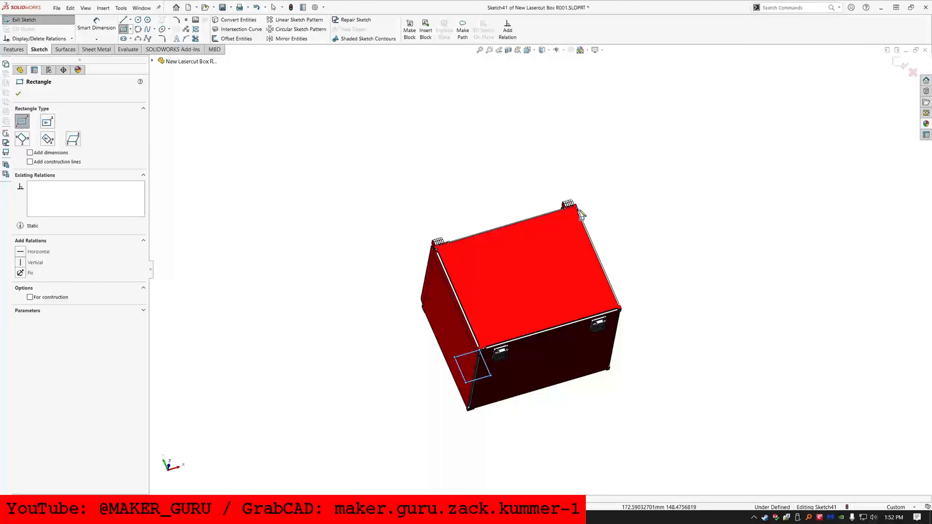
scroll(546, 266, "down", 2)
left_click(528, 294)
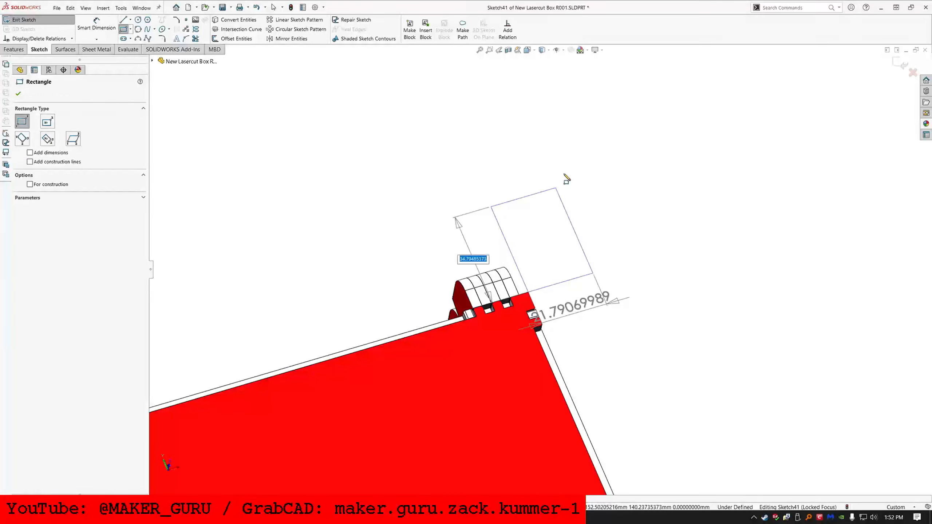
left_click(564, 173)
key("Escape")
- Make the corner-adjoining sides of both sketch rectangles equal in length with an Equal relation
left_click(529, 291)
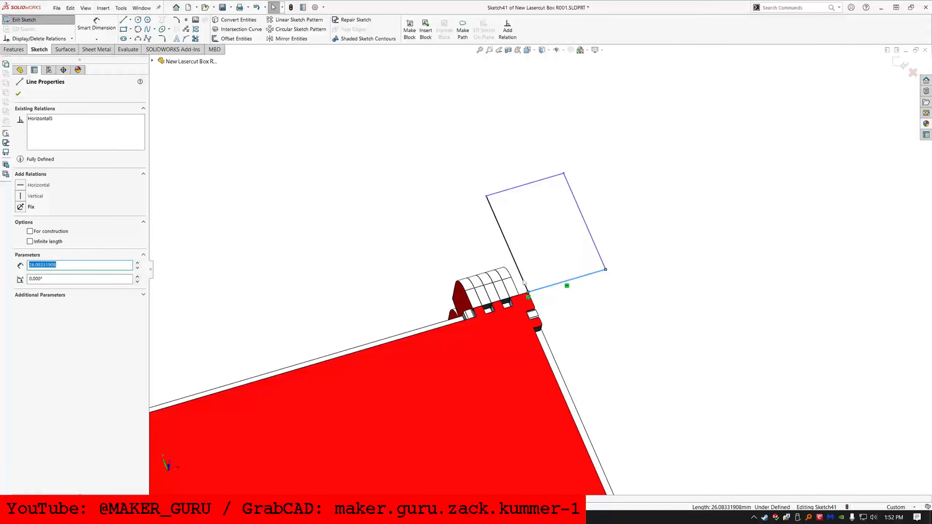
left_click(523, 281, "ctrl")
scroll(396, 349, "up", 5)
scroll(449, 393, "down", 6)
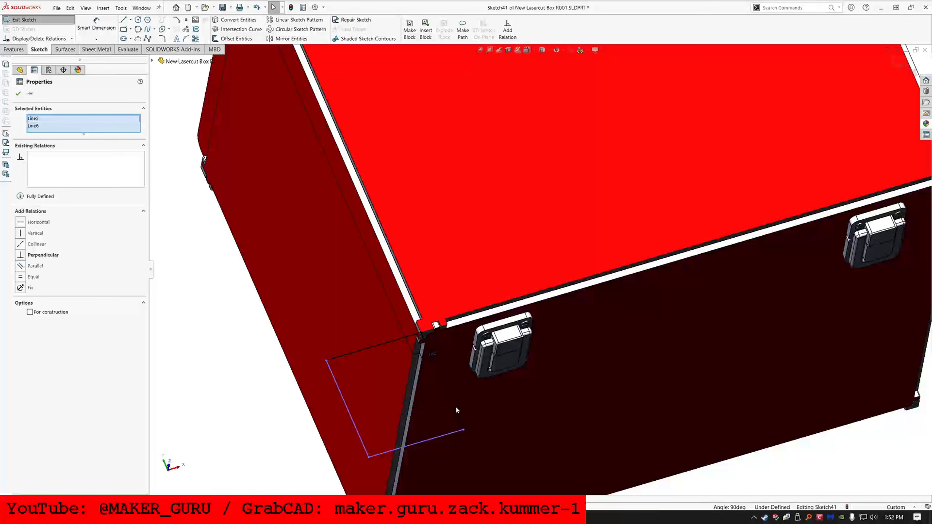
left_click(450, 402, "ctrl")
left_click(392, 342, "ctrl")
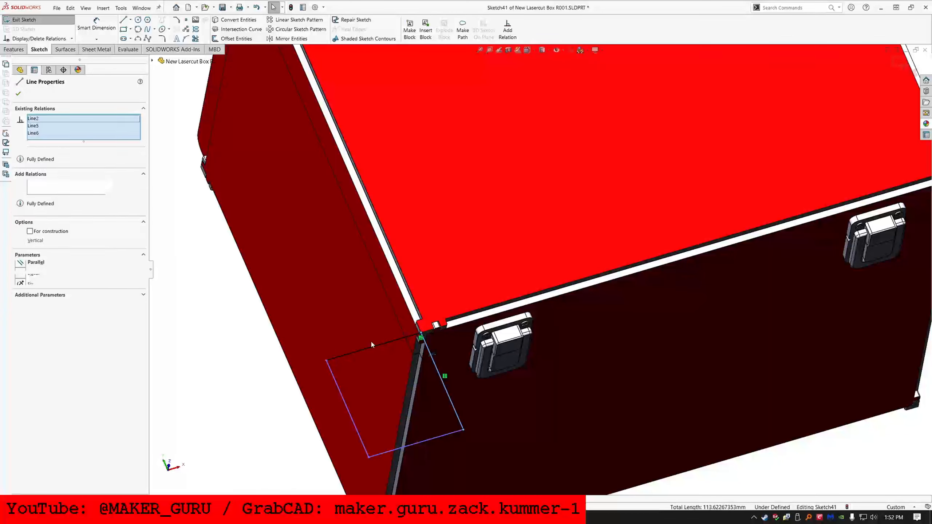
left_click(22, 281)
left_click(211, 270)
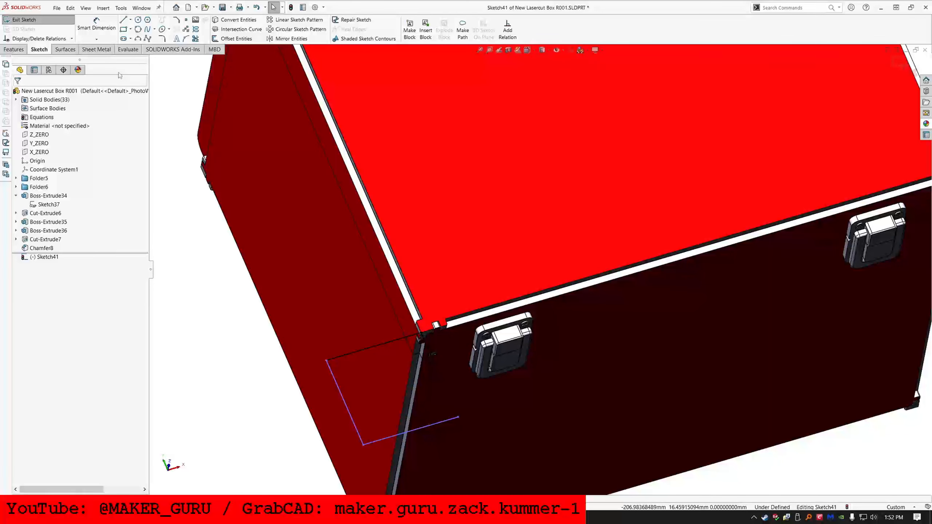
- Dimension the front rectangle's side, link the value to the LAYOUT_SPACE file property, and exit the sketch
left_click(99, 25)
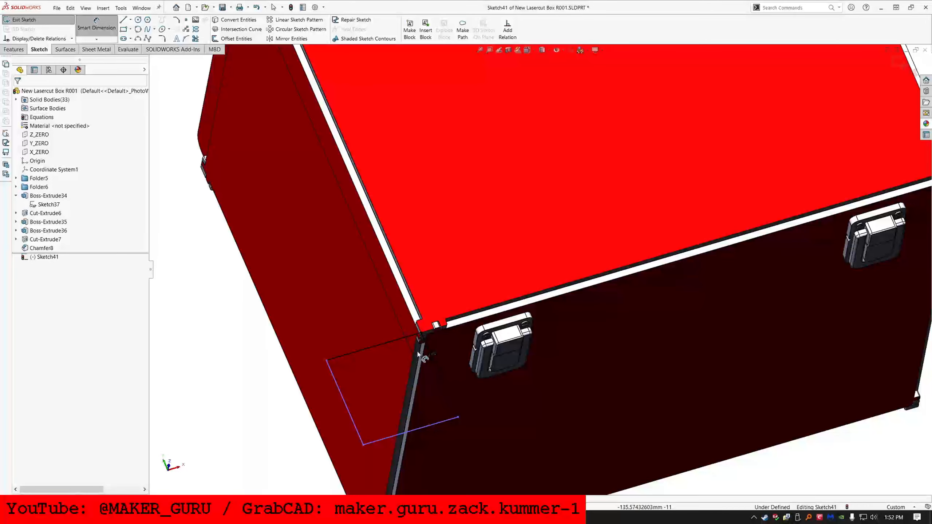
left_click(432, 361)
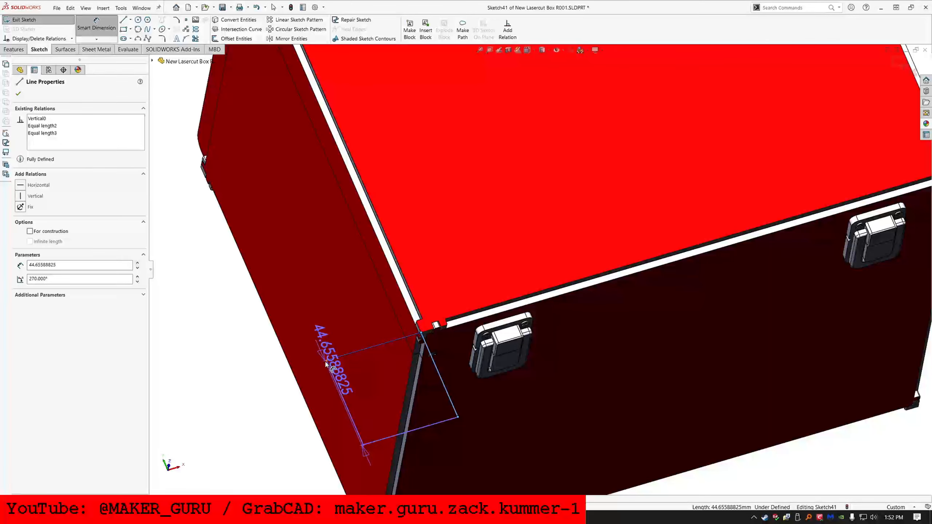
left_click(327, 361)
left_click(226, 361)
type("=")
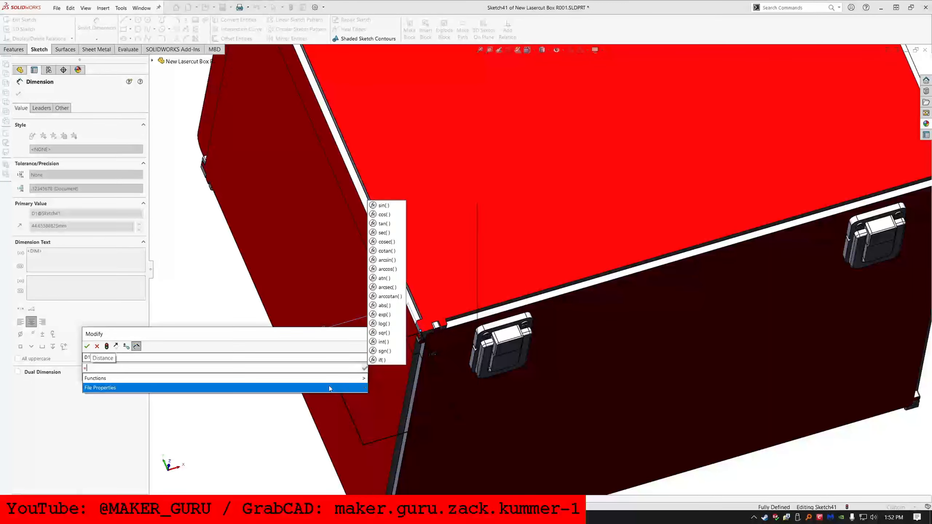
mouse_move(329, 386)
left_click(429, 335)
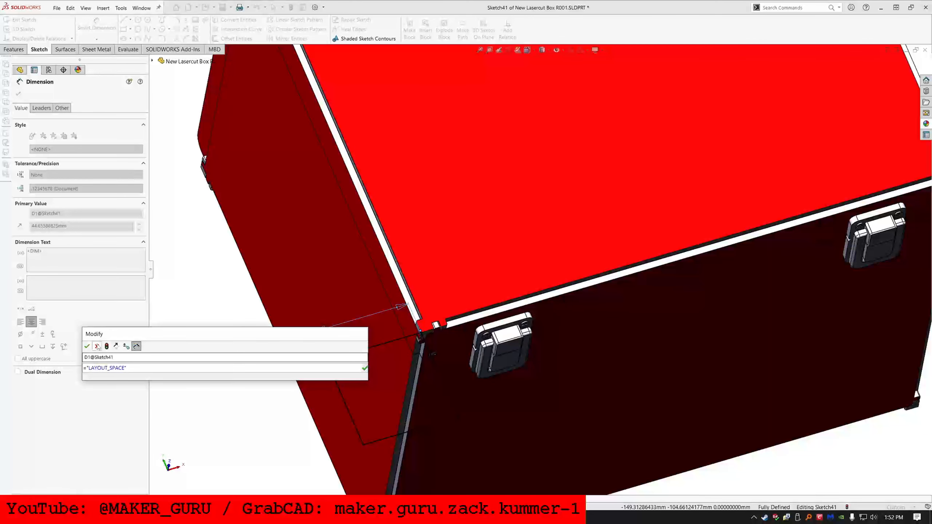
left_click(87, 346)
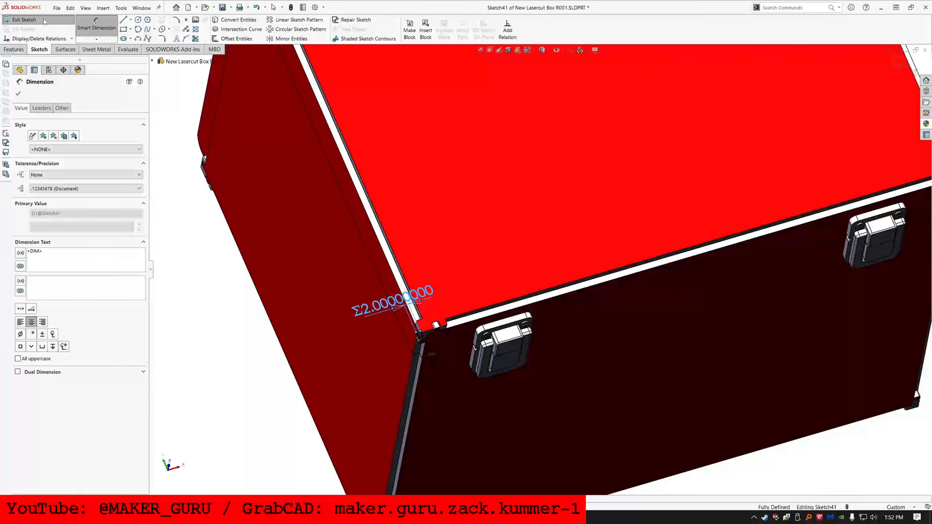
left_click(44, 21)
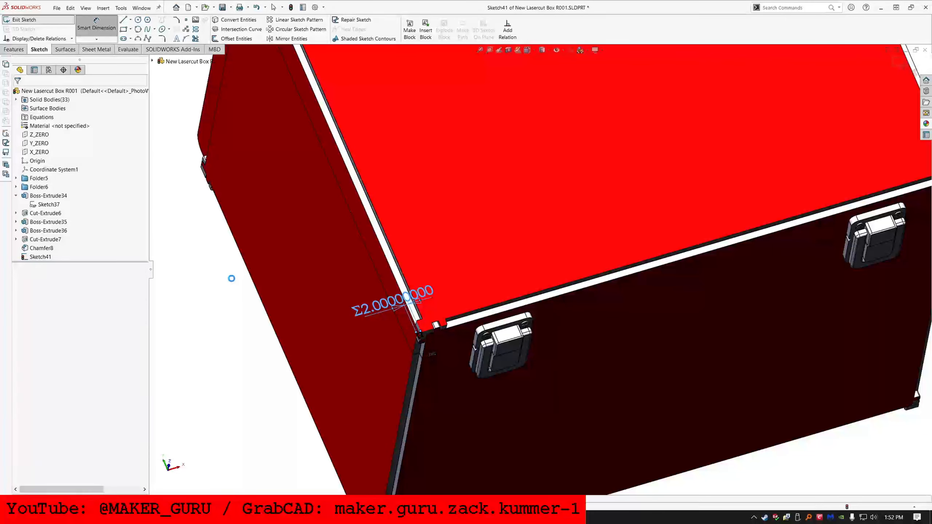
- Start Move/Copy Bodies on the lid's left wall and mate its front end face coincident with the lid panel's front edge face
left_click(15, 50)
left_click(465, 20)
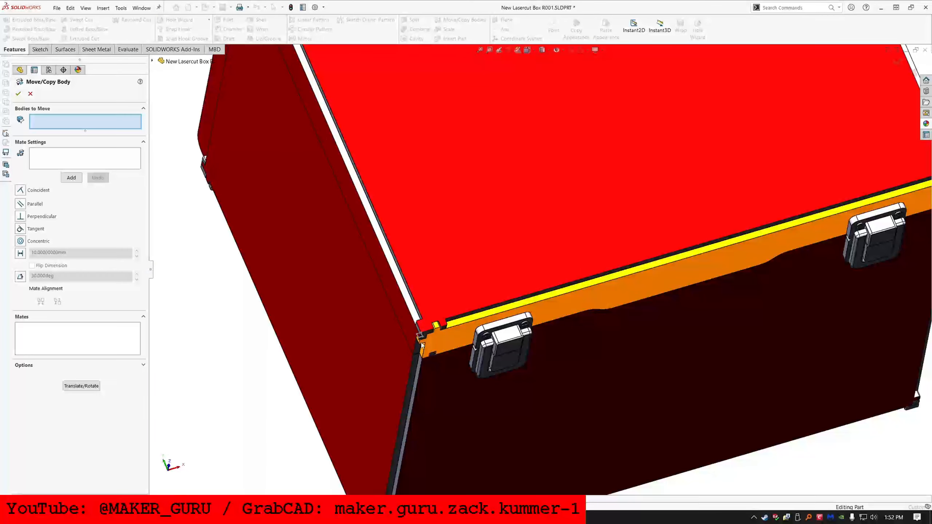
left_click(351, 198)
left_click(72, 159)
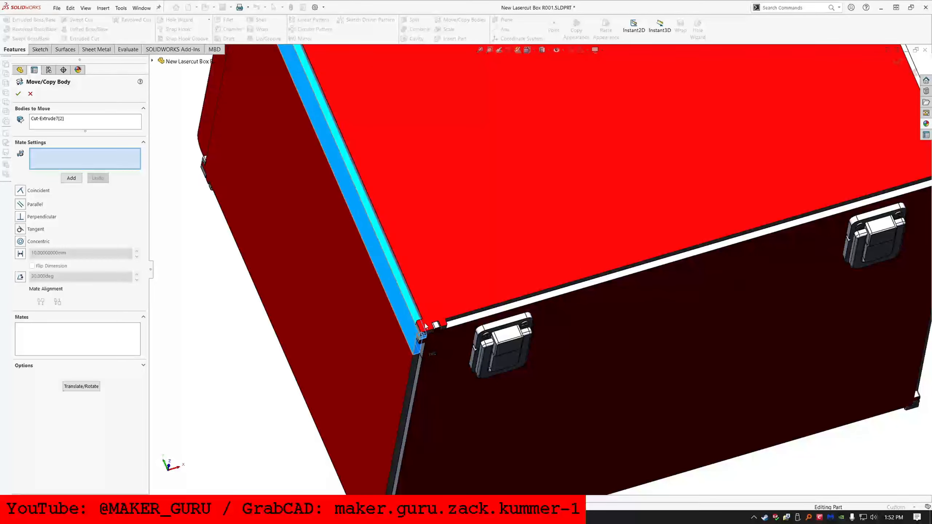
scroll(425, 341, "down", 5)
left_click(454, 362)
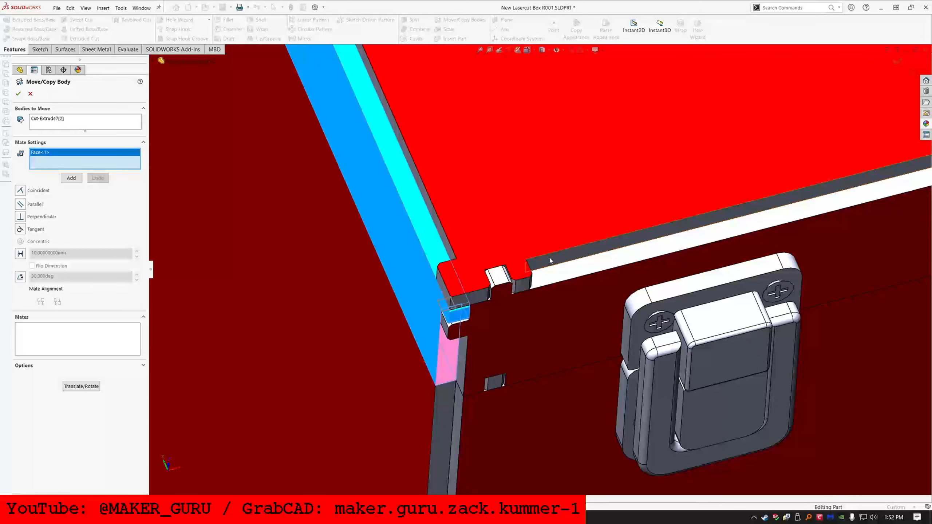
left_click(550, 260)
right_click(502, 285)
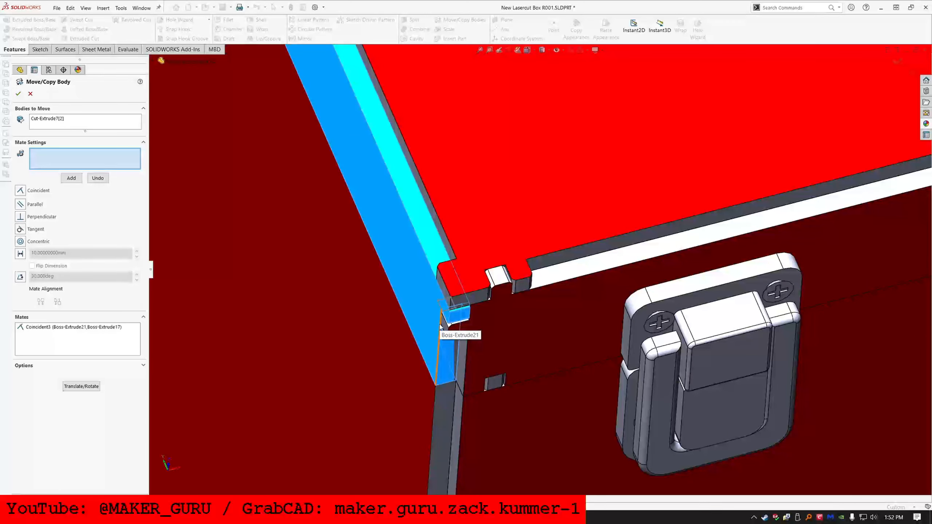
- Mate the left lid wall's outer face coincident with the lid panel's top face, with the mate alignment flipped so the wall lies flat outward
left_click(422, 298)
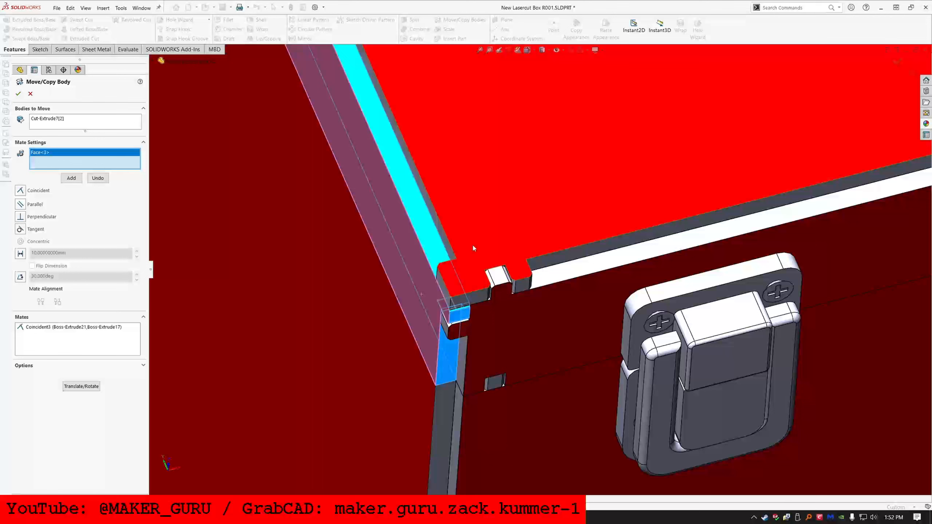
left_click(472, 244)
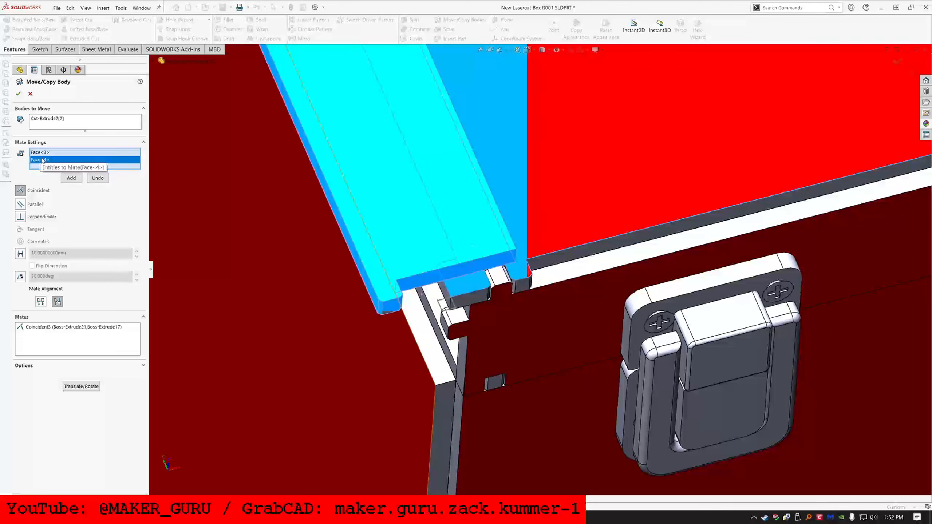
left_click(42, 302)
left_click(70, 178)
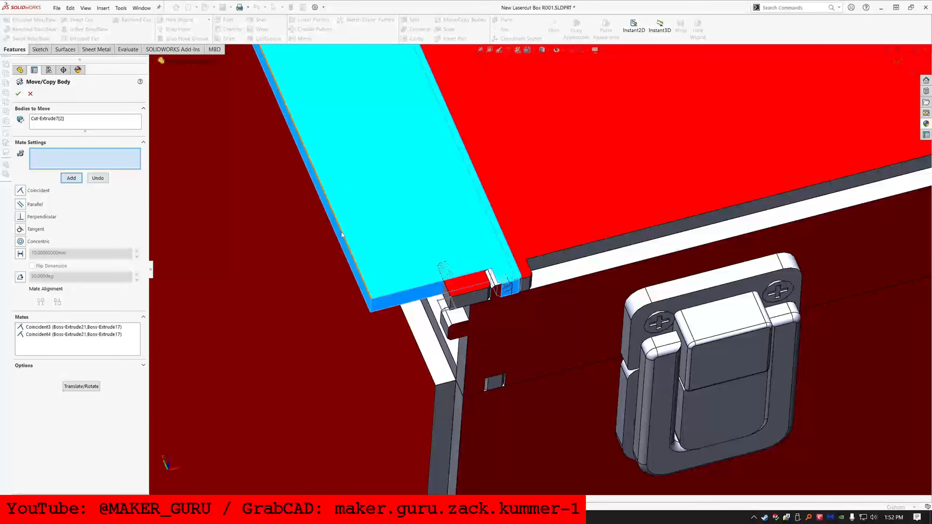
left_click(450, 288)
left_click(377, 288)
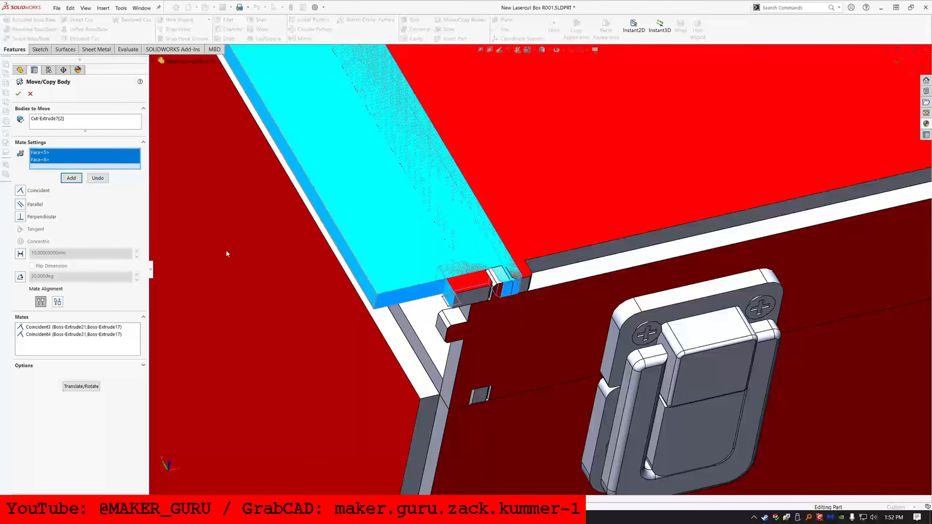
left_click(24, 254)
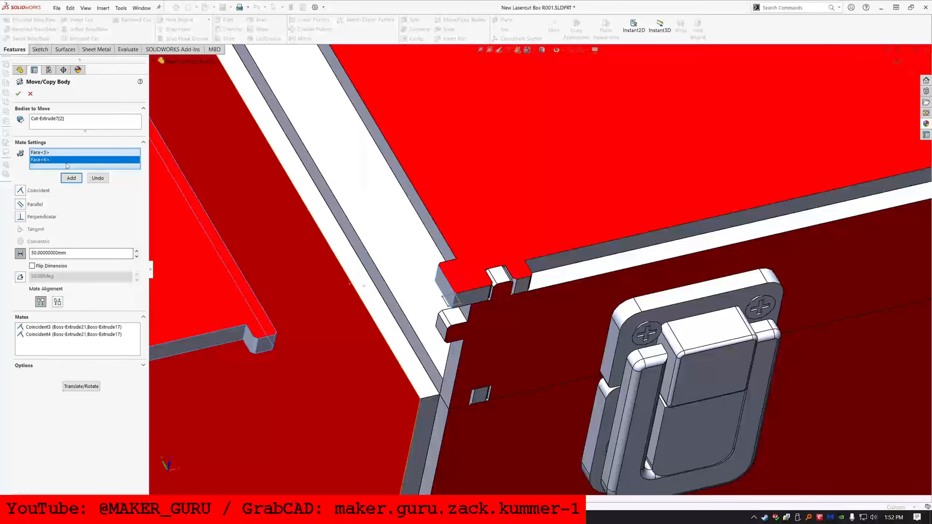
key("Delete")
key("Delete")
- Mate the left lid wall's long edge face coincident with the front sketch rectangle's outer corner and finish the body move
middle_click_drag(316, 260, 220, 276)
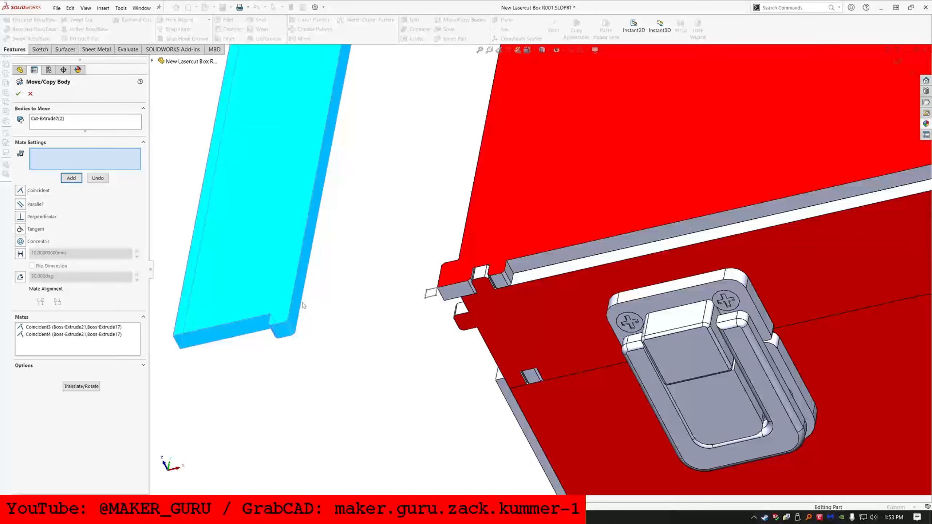
left_click(293, 302)
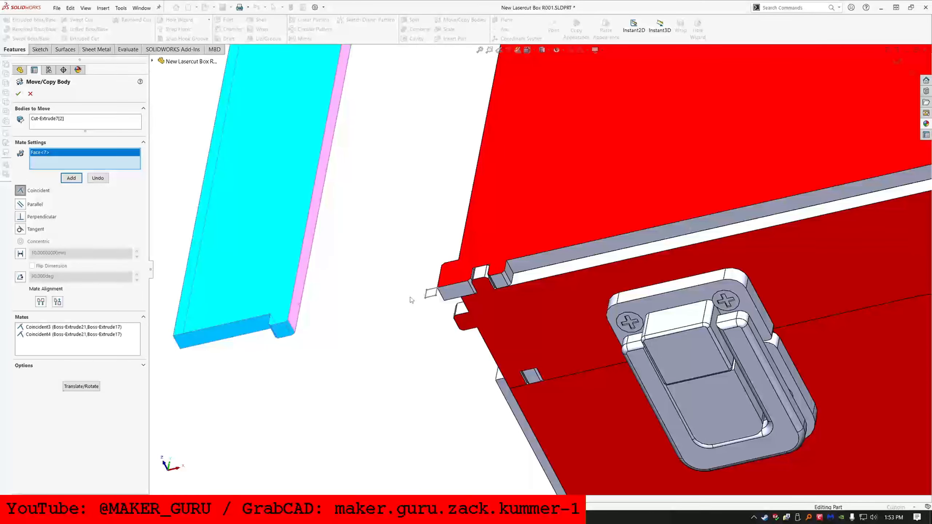
left_click(426, 298)
right_click(427, 299)
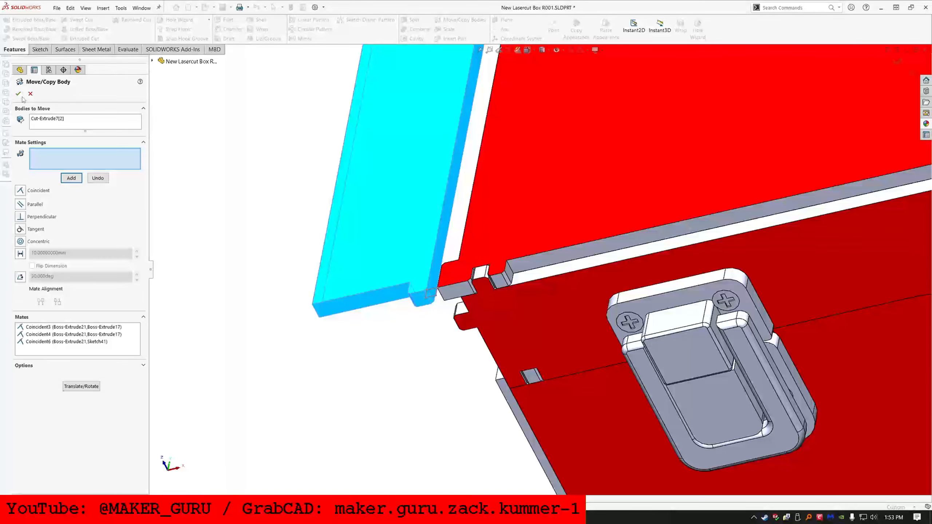
scroll(552, 239, "up", 9)
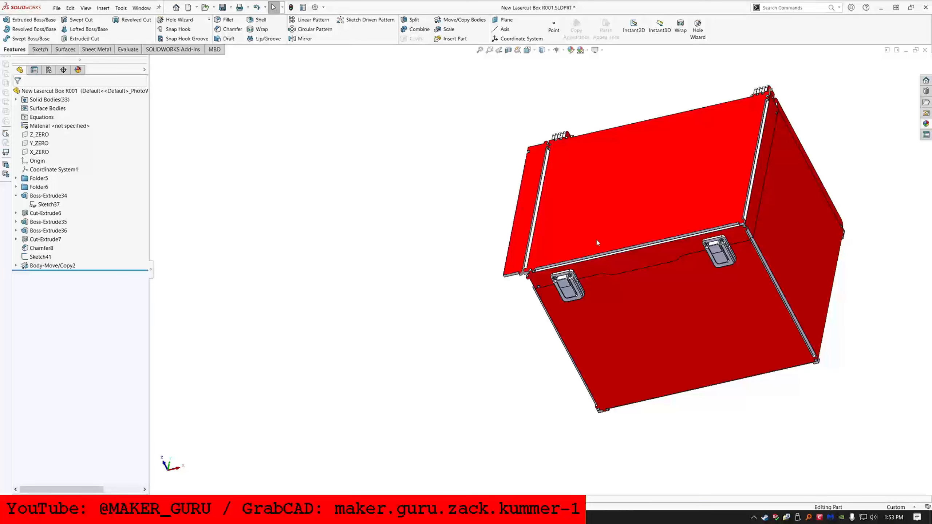
- Start Move/Copy Bodies on the lid's right wall and mate its front end face coincident with the lid panel's front edge face
scroll(737, 230, "down", 5)
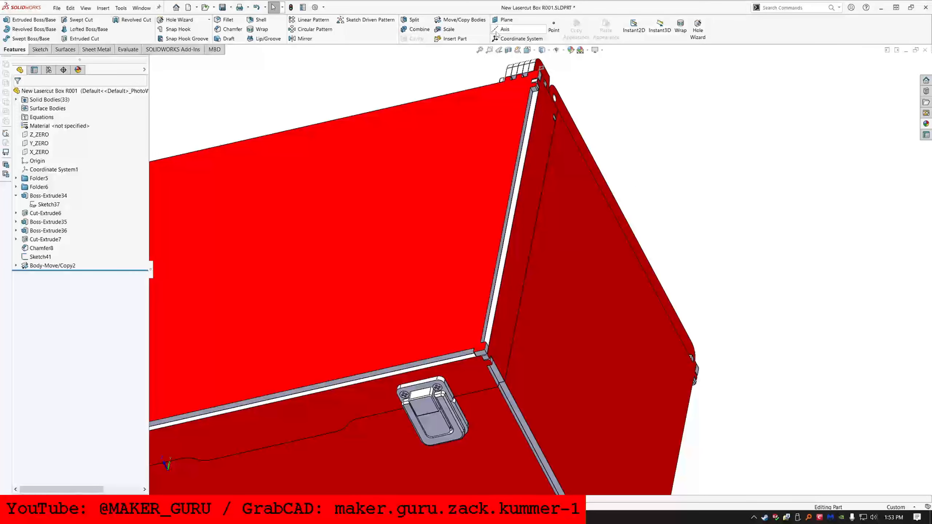
left_click(476, 23)
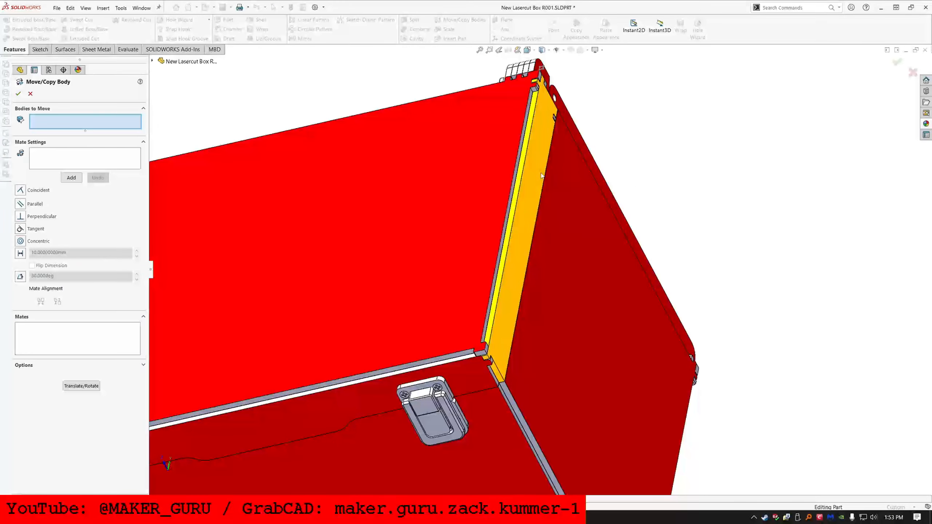
left_click(81, 387)
scroll(500, 354, "down", 5)
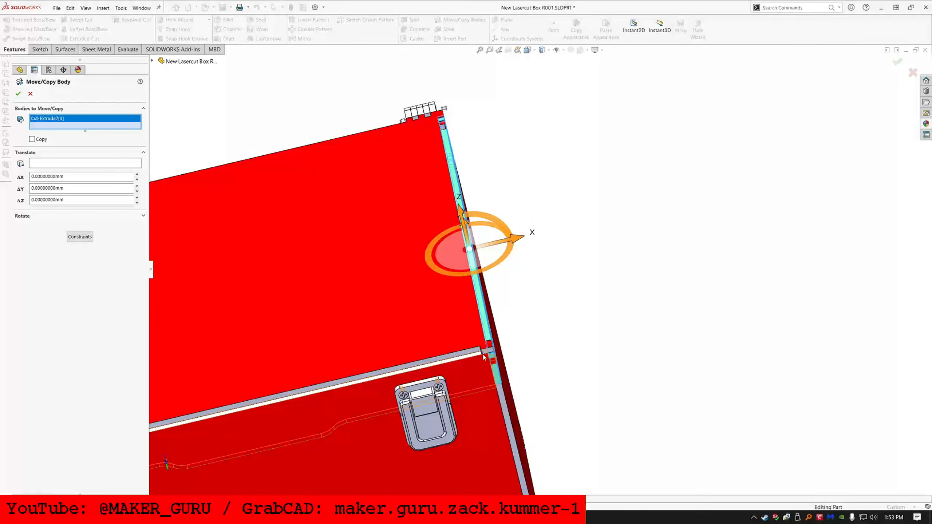
left_click(500, 350)
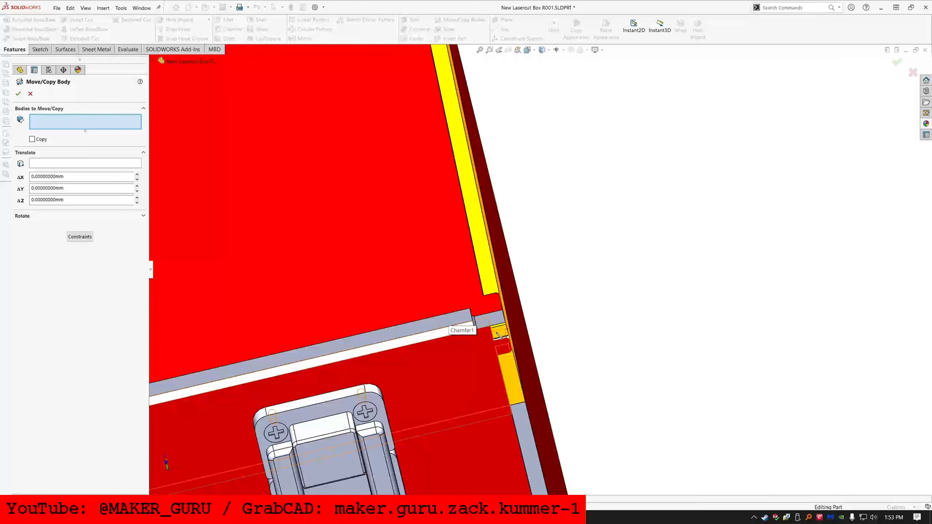
left_click(519, 385)
left_click(80, 236)
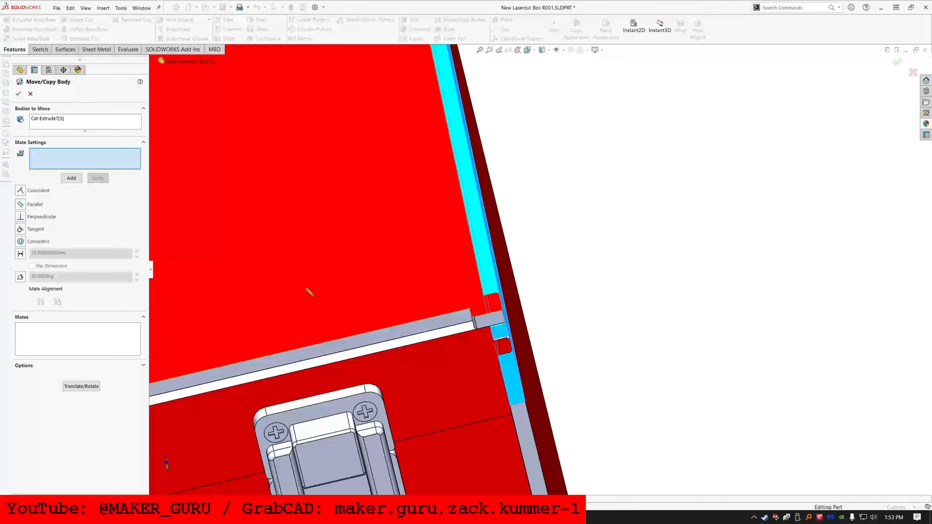
left_click(417, 328)
left_click(513, 376)
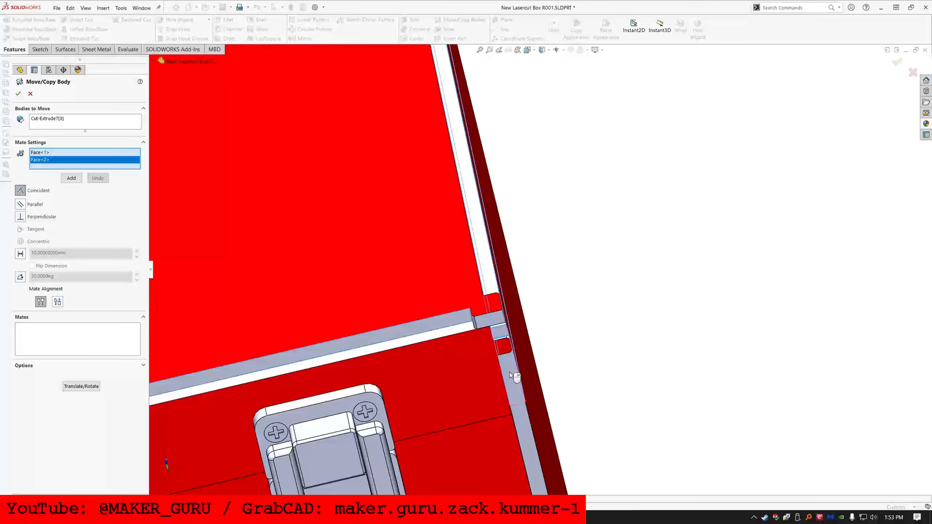
- Mate the right lid wall's tabbed edge face coincident with the outer corner point of the rear sketch rectangle
middle_click_drag(485, 362, 476, 339)
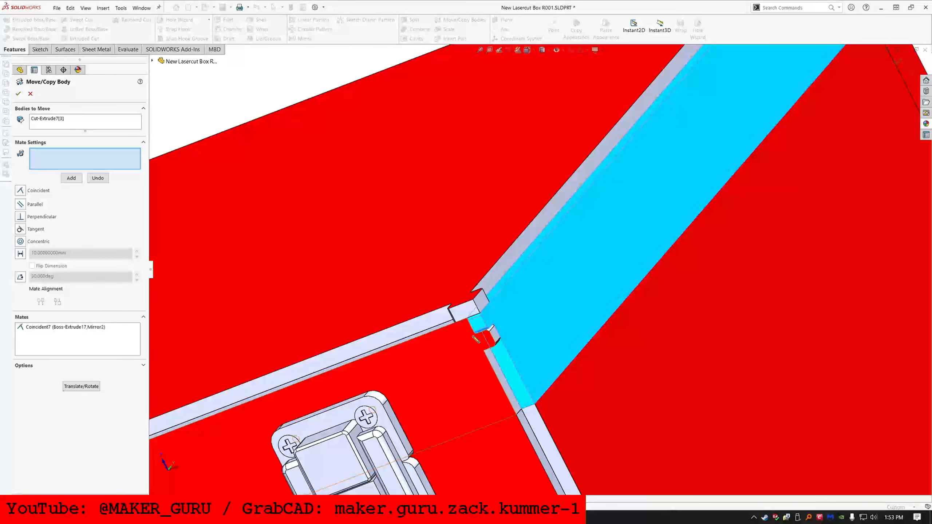
scroll(529, 274, "up", 6)
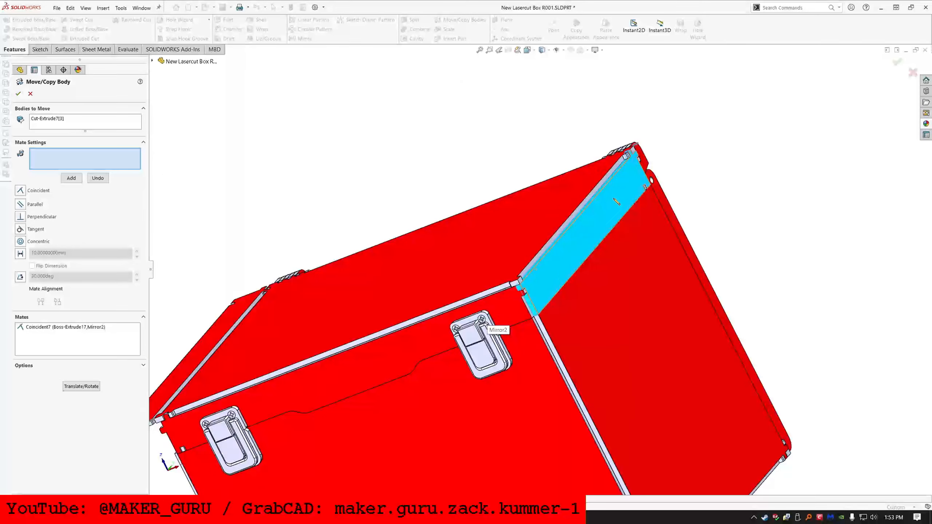
scroll(609, 184, "down", 10)
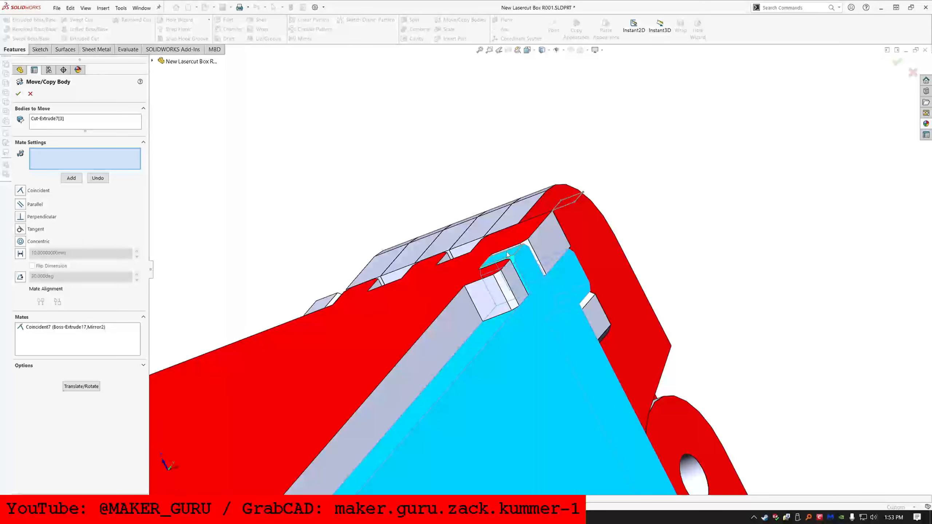
left_click(507, 254)
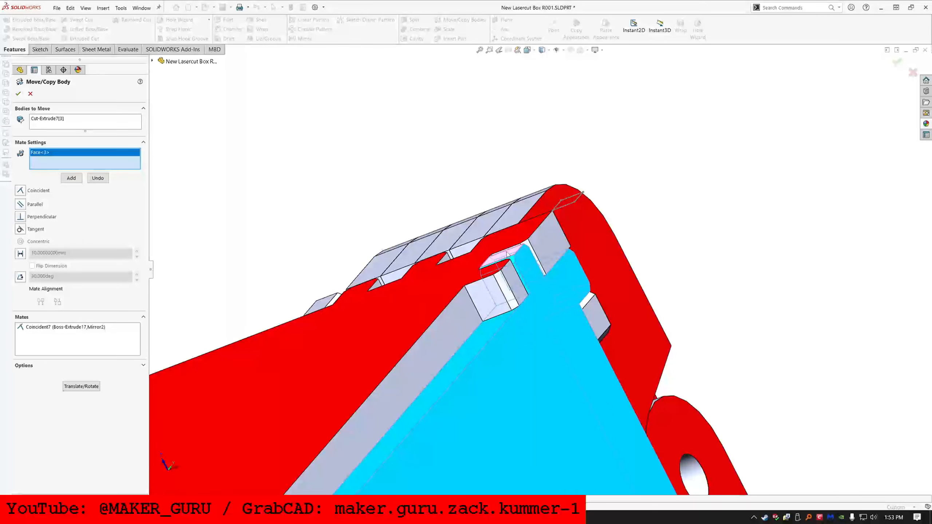
left_click(575, 203)
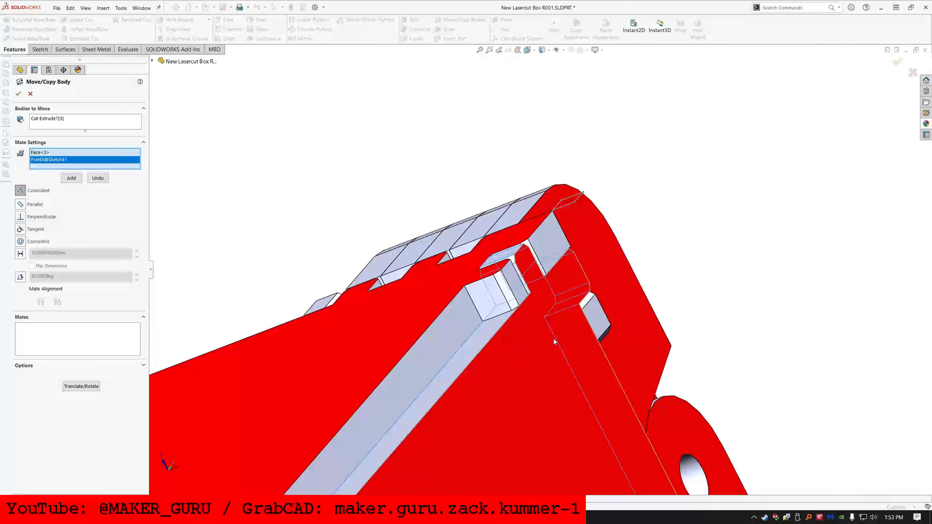
- Mate the right lid wall's outer face coincident with the lid panel's top face, flip the alignment outward and finish the body move
left_click(426, 294)
left_click(282, 286)
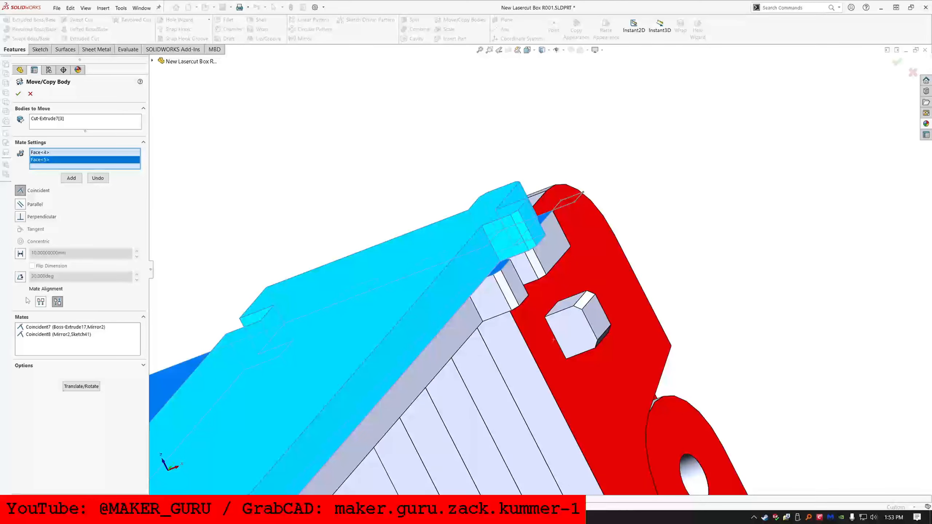
left_click(40, 302)
left_click(68, 180)
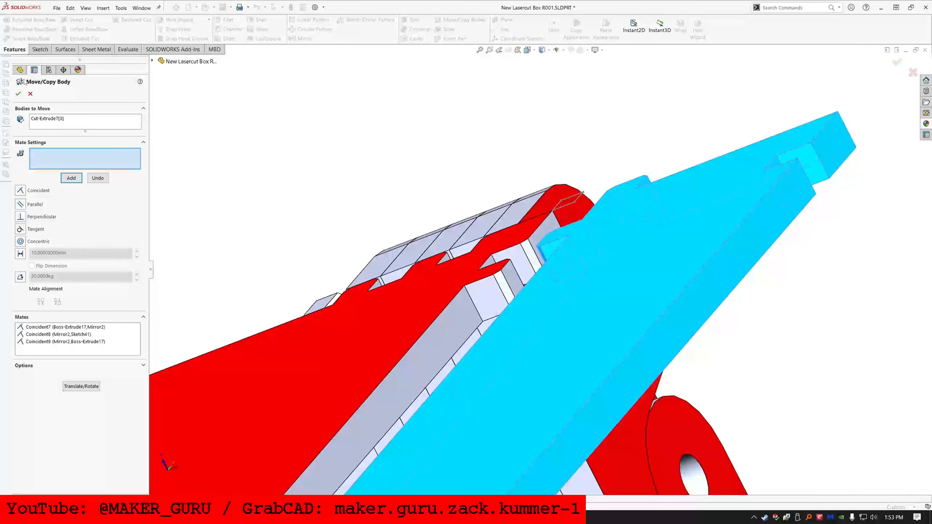
left_click(18, 93)
- Edit the left lid wall's Body-Move/Copy2 feature and open its coincident mate to the Sketch41 point
scroll(487, 359, "up", 6)
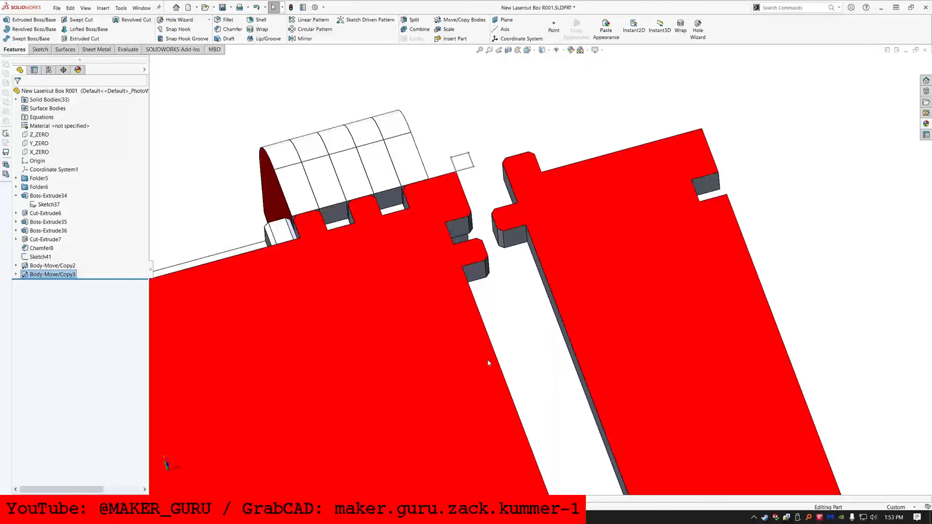
scroll(465, 402, "up", 3)
scroll(489, 337, "down", 10)
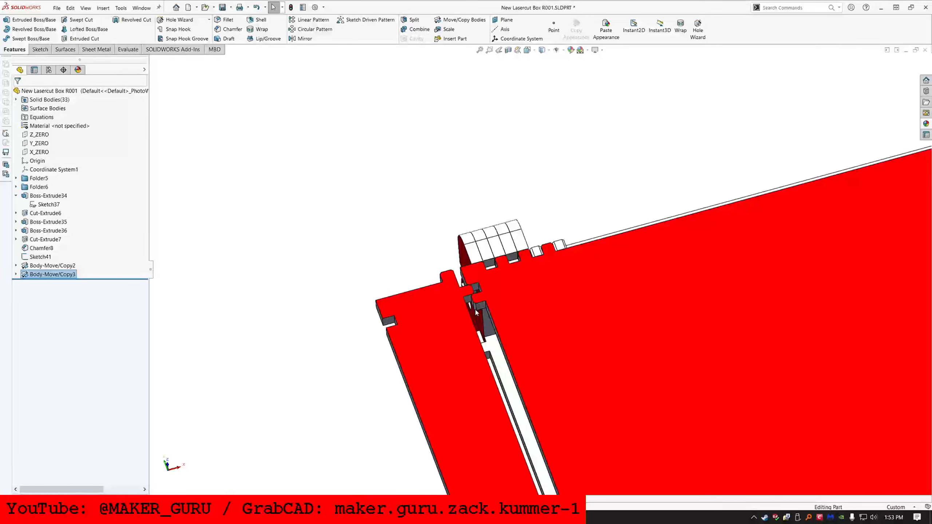
left_click(50, 265)
scroll(422, 310, "up", 5)
scroll(580, 435, "down", 5)
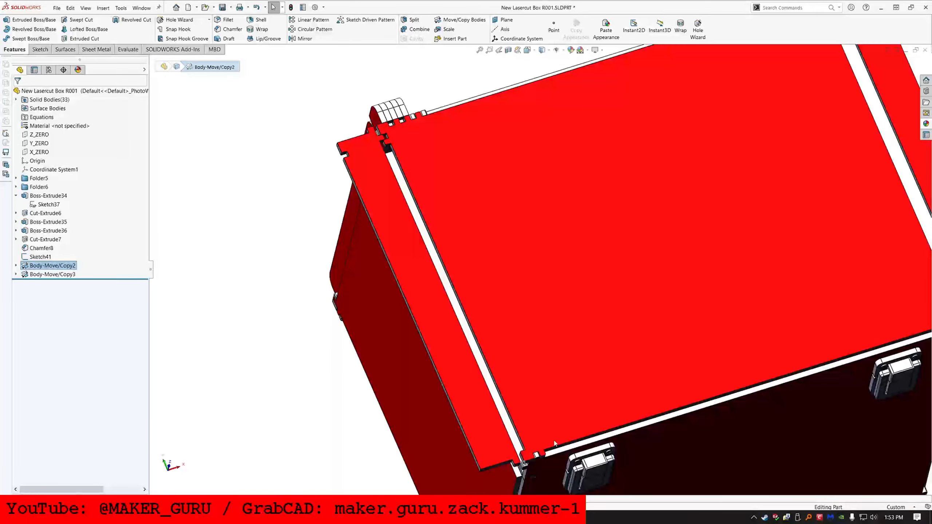
middle_click_drag(512, 409, 422, 398)
right_click(46, 272)
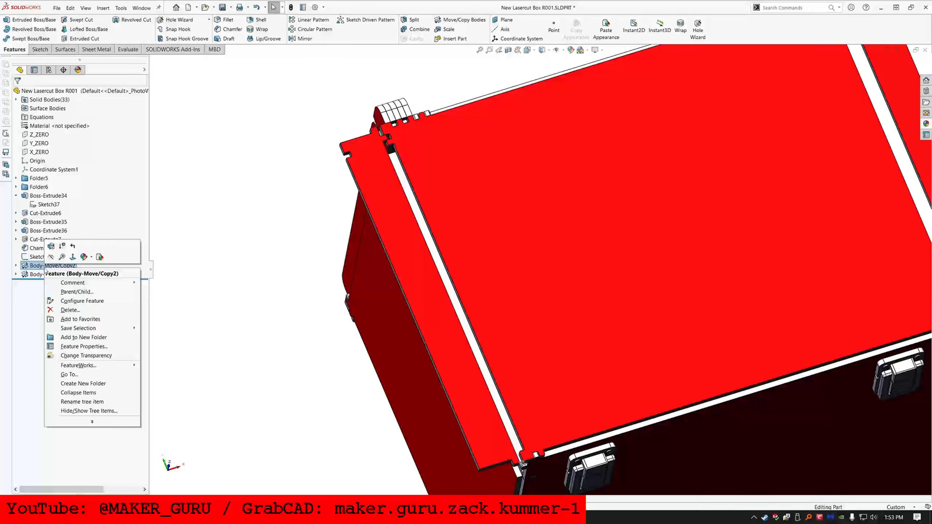
left_click(51, 246)
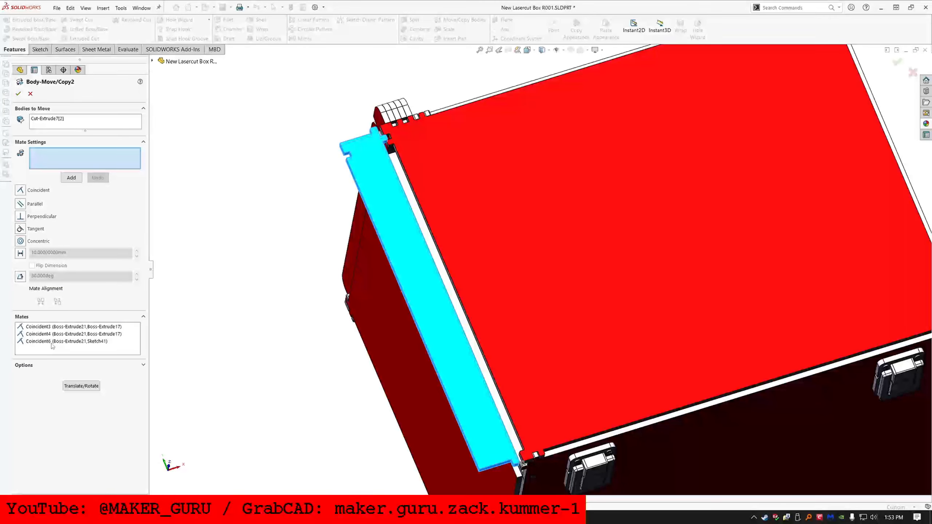
left_click(53, 342)
- Replace the wall's long edge face in the Sketch41 point mate with its projecting tab's end face and finish the edit
left_click(39, 151)
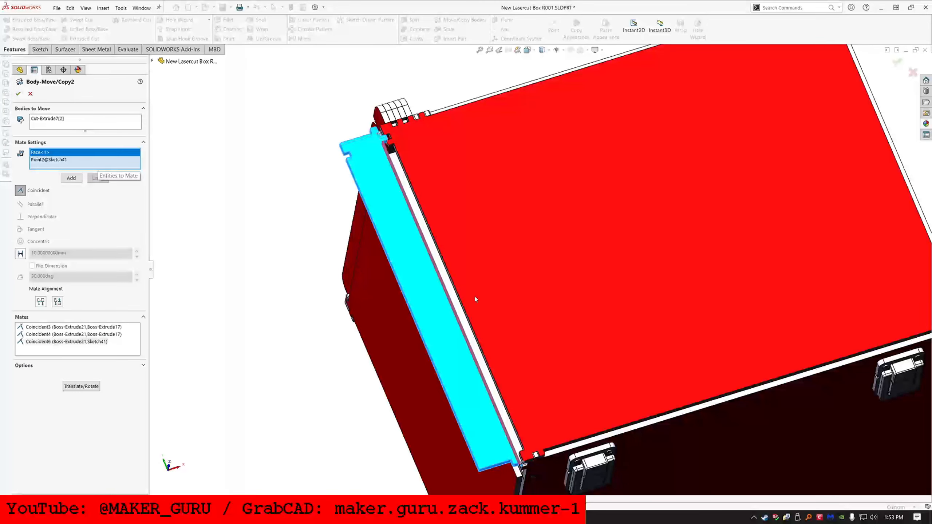
key("Delete")
scroll(404, 153, "down", 5)
middle_click_drag(346, 216, 405, 224)
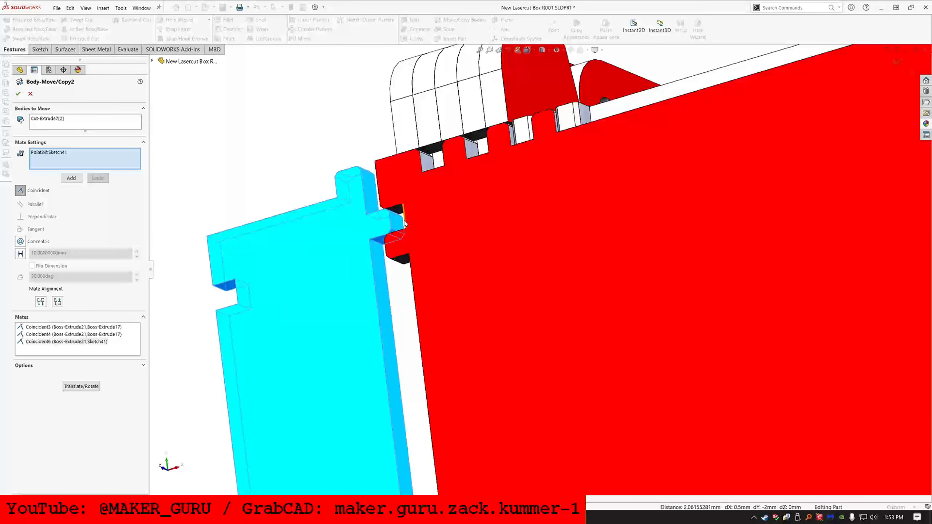
left_click(396, 225)
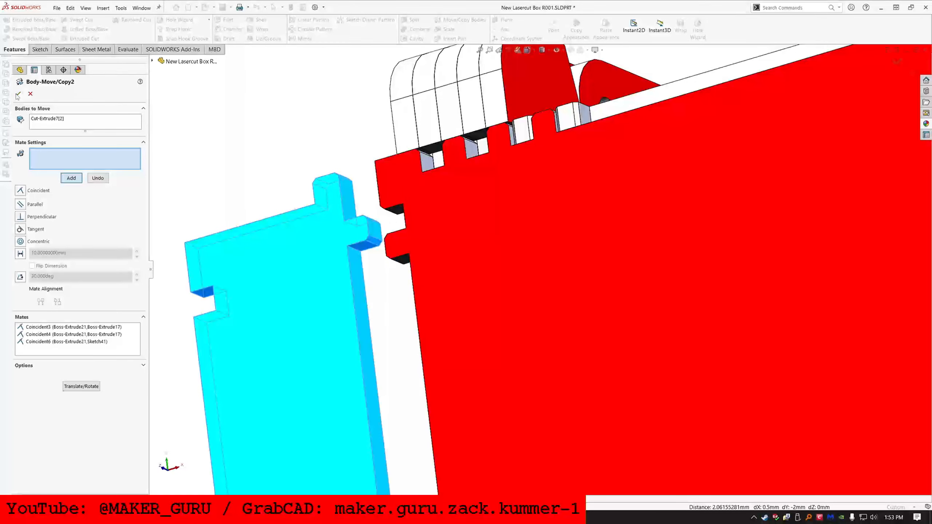
left_click(18, 94)
- Start Move/Copy Bodies on the lid's front wall and mate its left end face coincident with the lid panel's left edge face
scroll(635, 239, "up", 10)
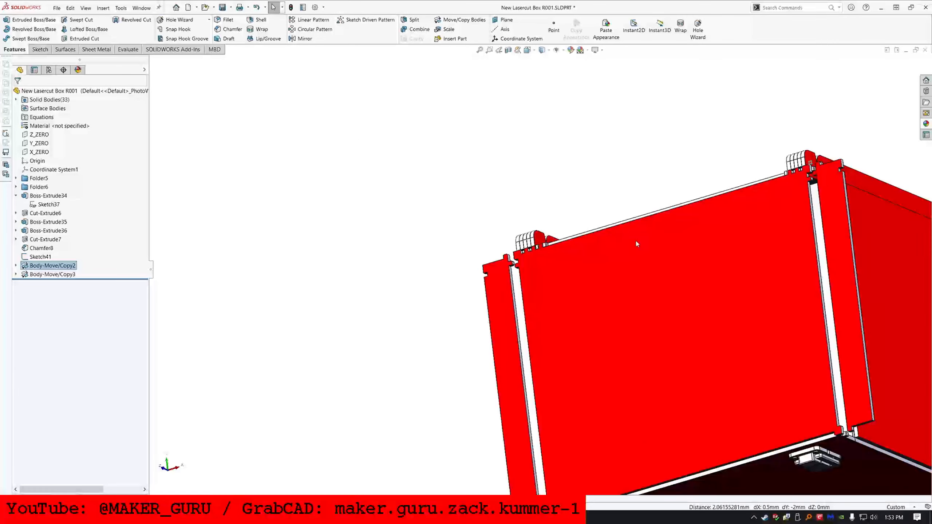
middle_click_drag(684, 252, 699, 188)
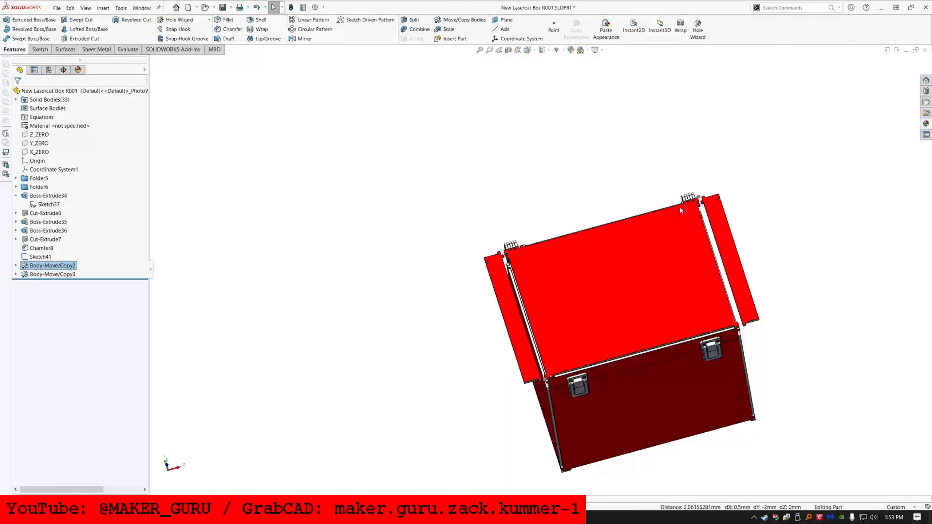
middle_click_drag(552, 380, 587, 350)
scroll(637, 345, "down", 6)
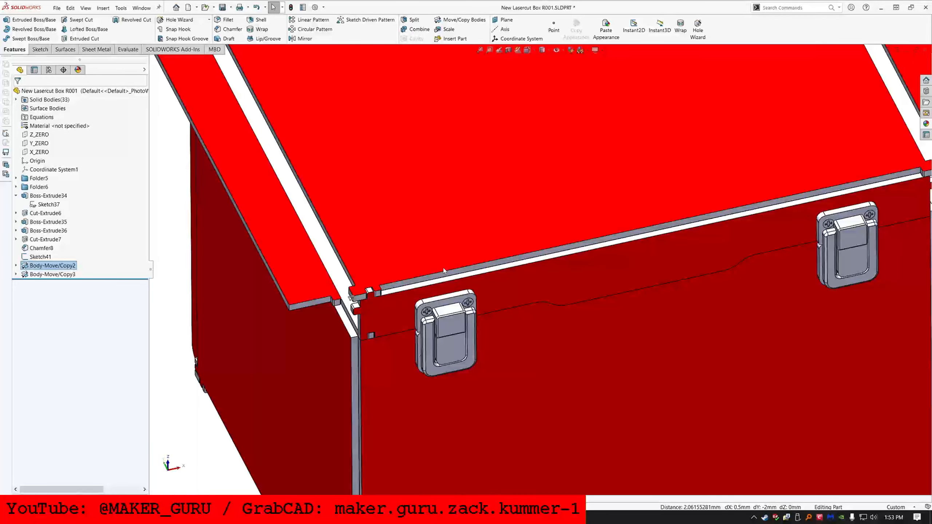
scroll(444, 271, "up", 1)
left_click(174, 172)
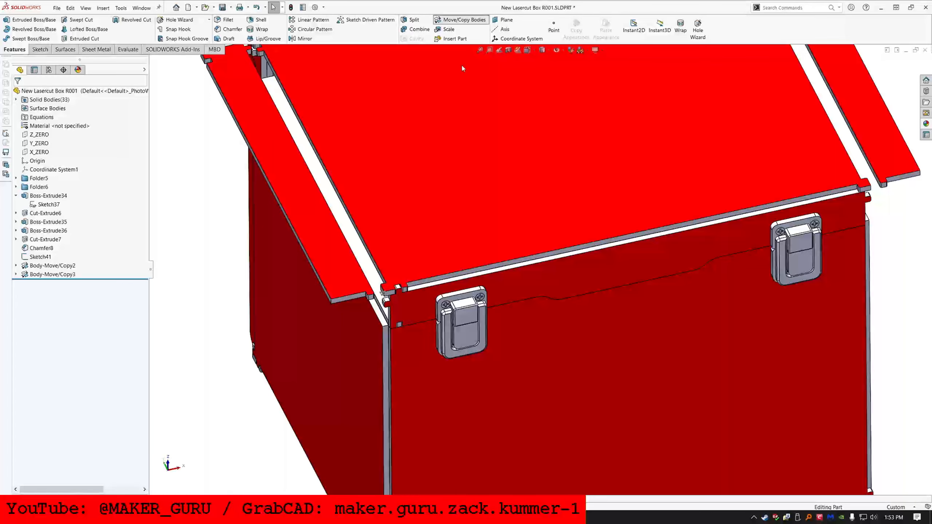
left_click(402, 301)
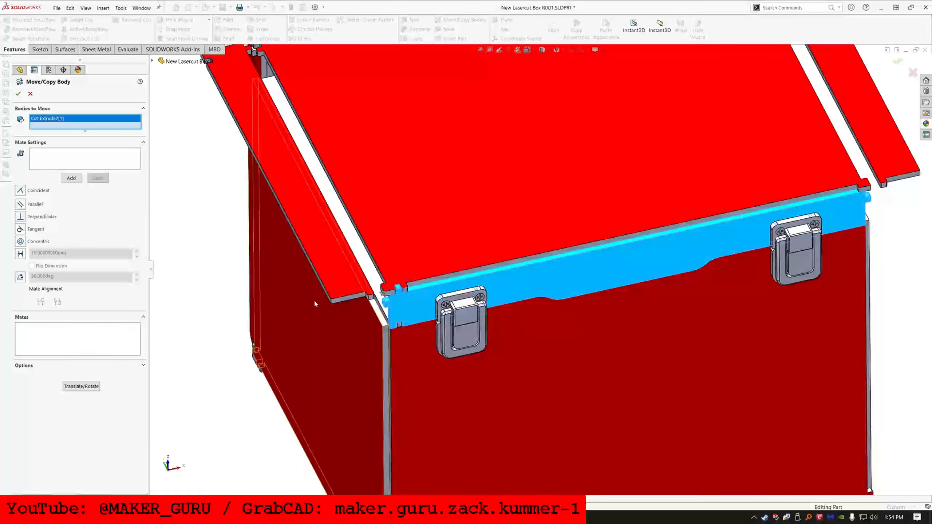
left_click(85, 159)
scroll(371, 318, "down", 6)
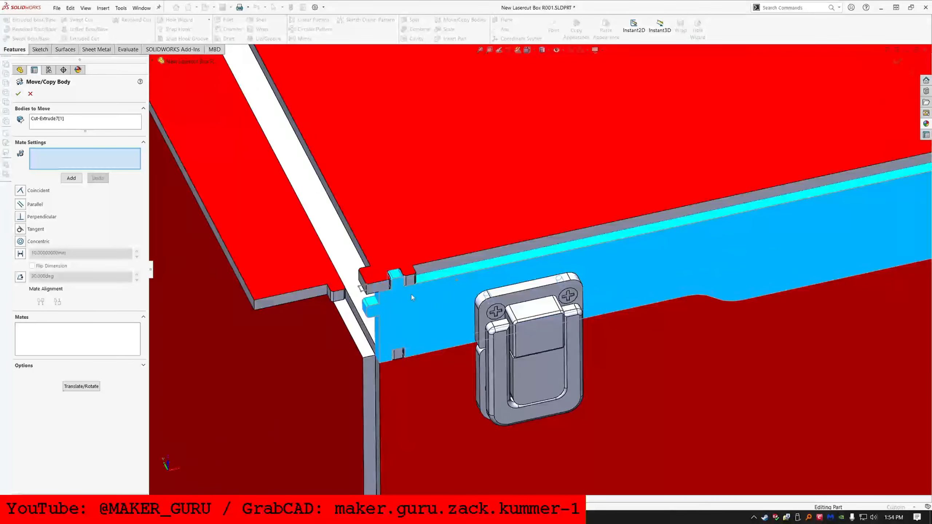
left_click(370, 315)
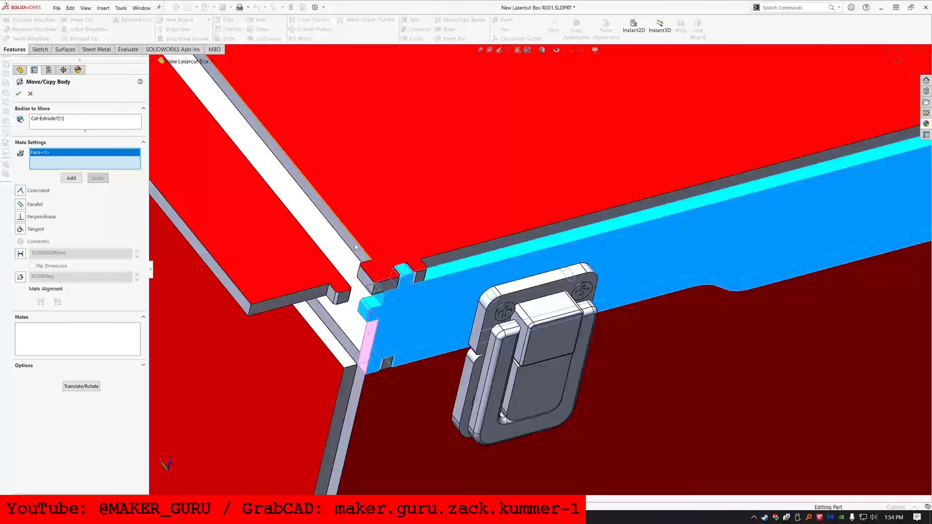
left_click(373, 310)
right_click(373, 312)
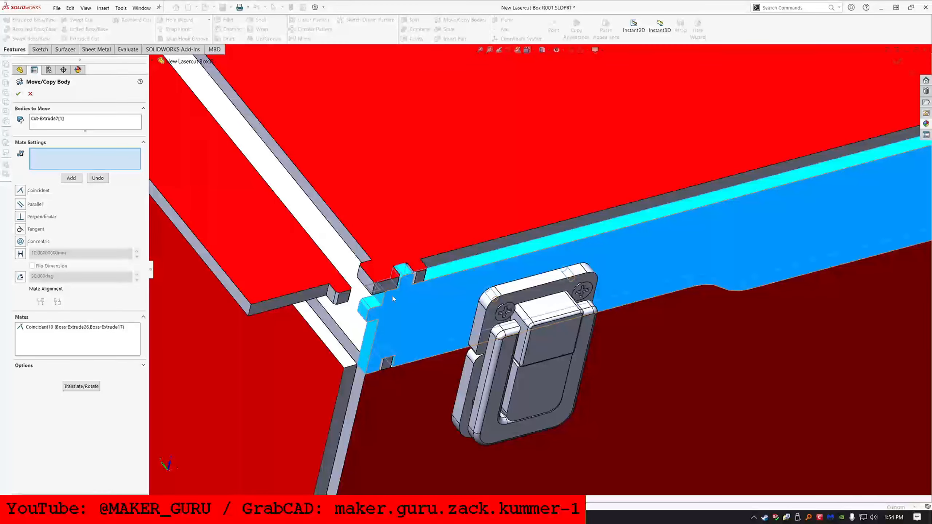
- Mate the front lid wall's upper tab face coincident with the front sketch rectangle's outer corner point
left_click(402, 272)
left_click(373, 296)
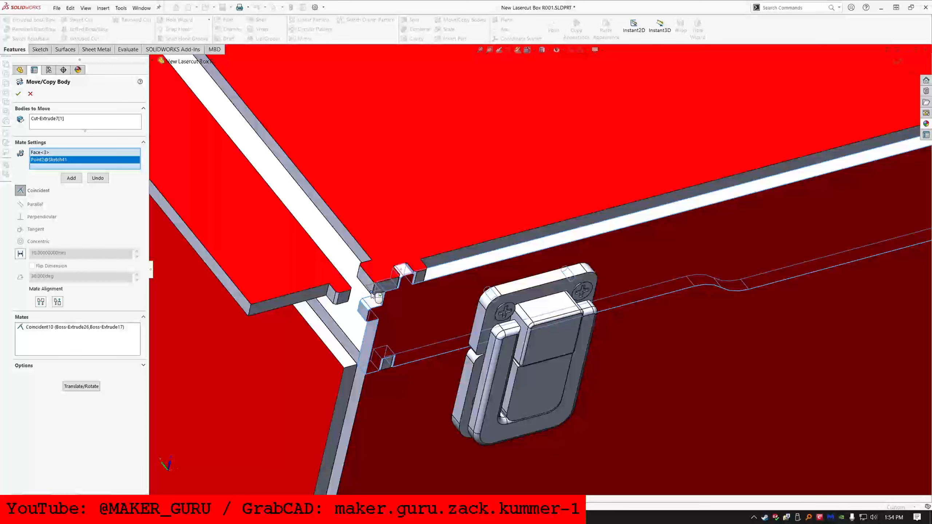
right_click(380, 307)
- Mate the front lid wall's outer face coincident with the lid panel's top face, flip the alignment outward and finish the body move
left_click(407, 307)
left_click(392, 226)
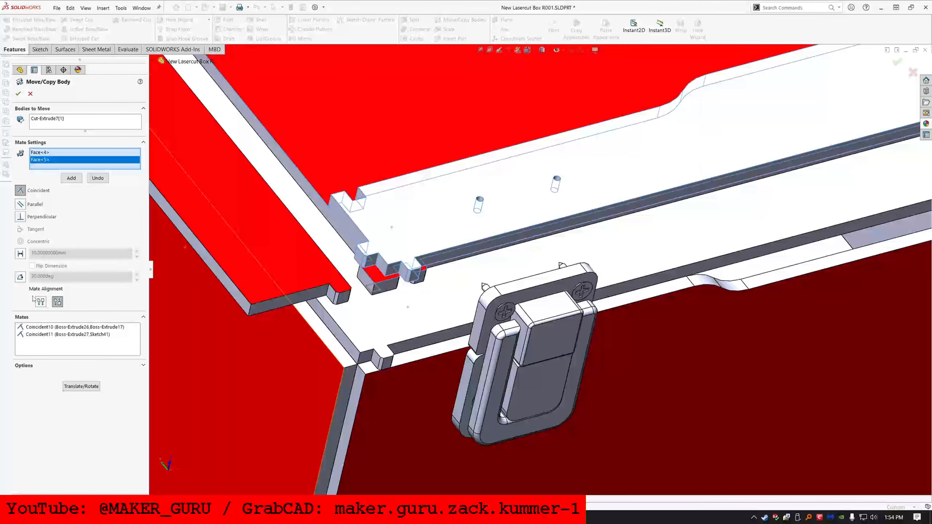
left_click(41, 302)
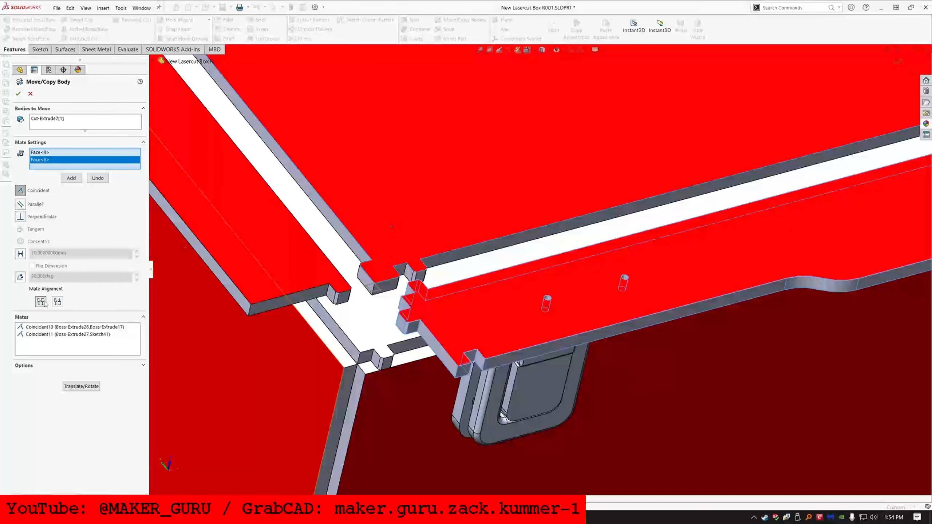
left_click(71, 178)
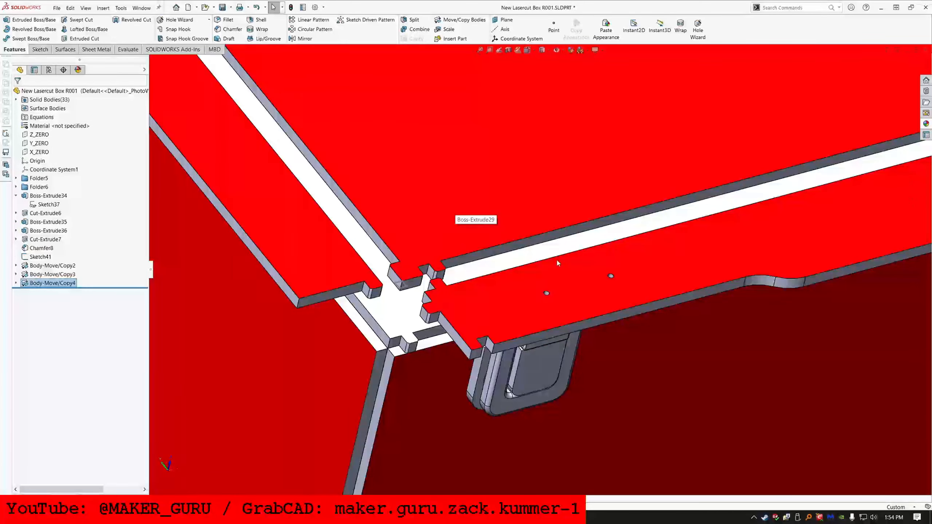
- Start Move/Copy Bodies on the lid's rear wall and mate its end tab face coincident with the lid panel's side tab face
scroll(557, 263, "up", 8)
middle_click_drag(461, 157, 245, 87)
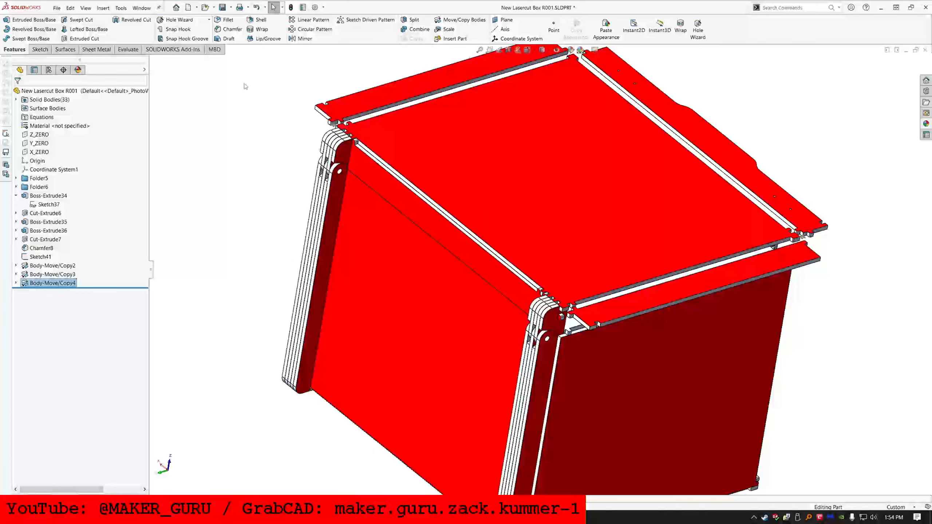
left_click(461, 19)
left_click(380, 183)
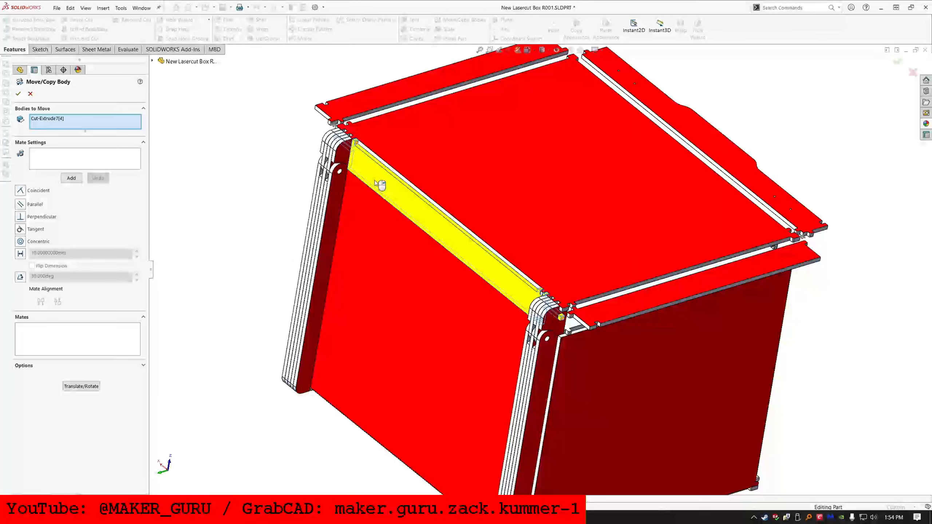
left_click(75, 169)
scroll(543, 312, "down", 10)
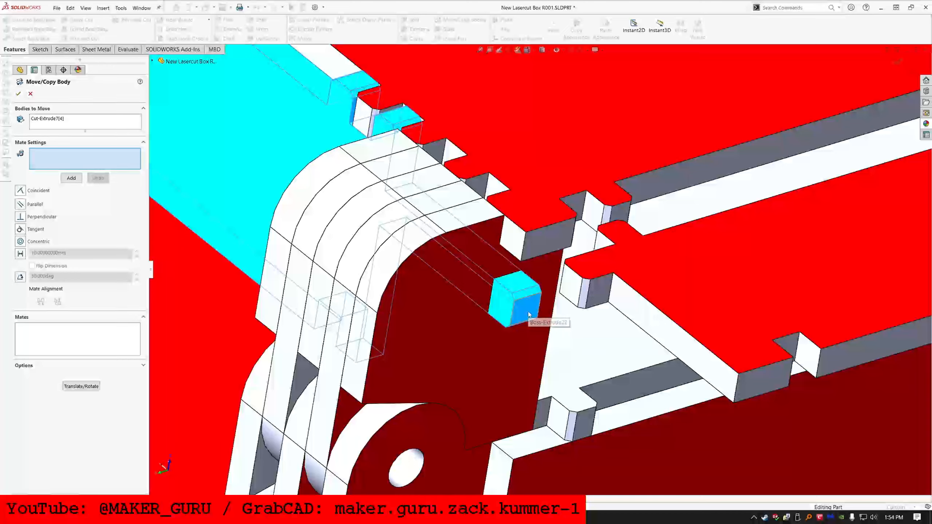
left_click(529, 314)
left_click(621, 223)
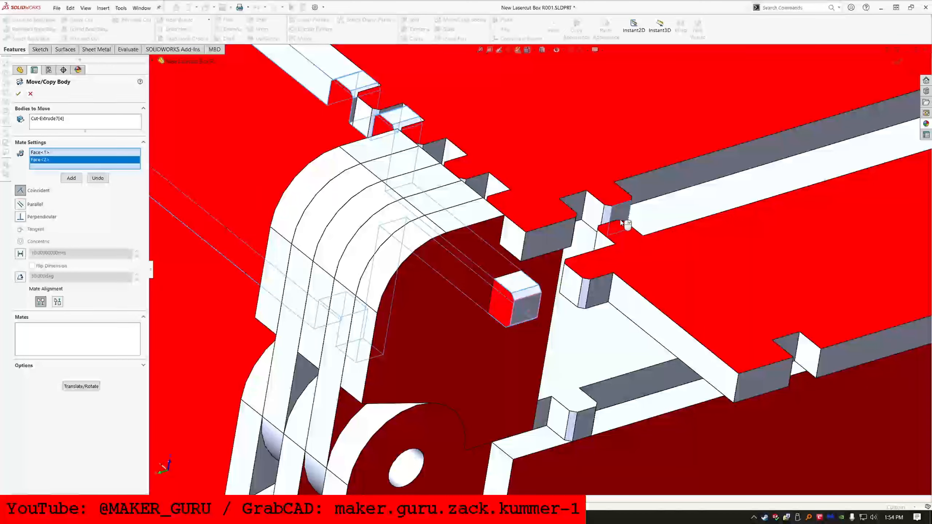
- Mate the rear lid wall's upper tab face coincident with the outer corner point of the rear sketch rectangle
left_click(397, 126)
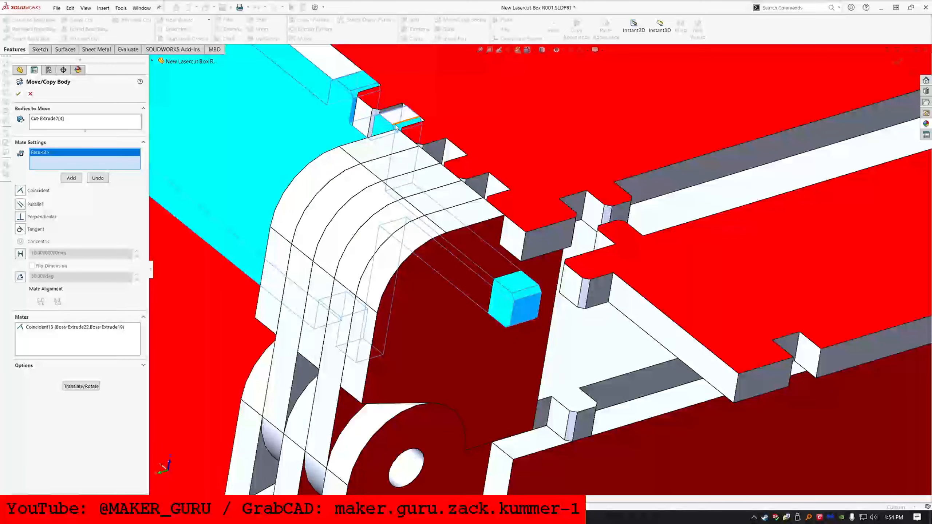
scroll(396, 128, "up", 10)
scroll(382, 194, "down", 8)
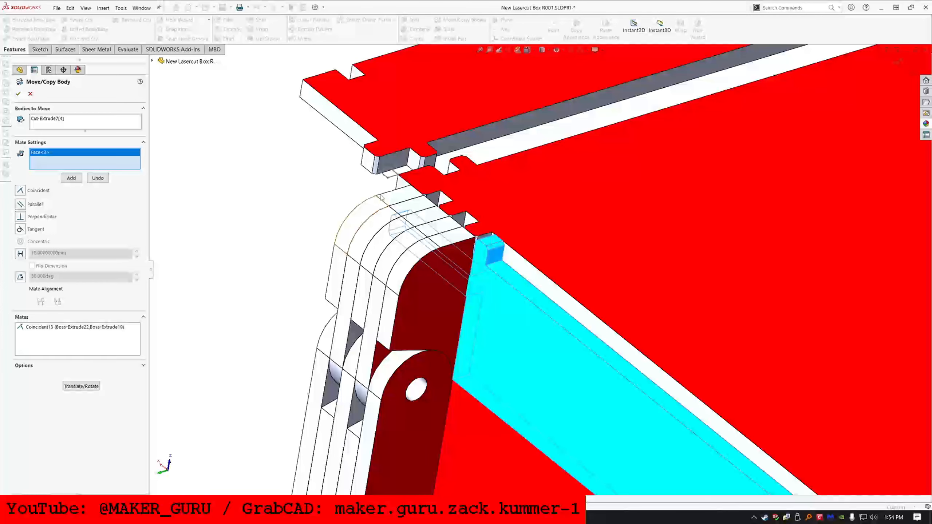
left_click(390, 180)
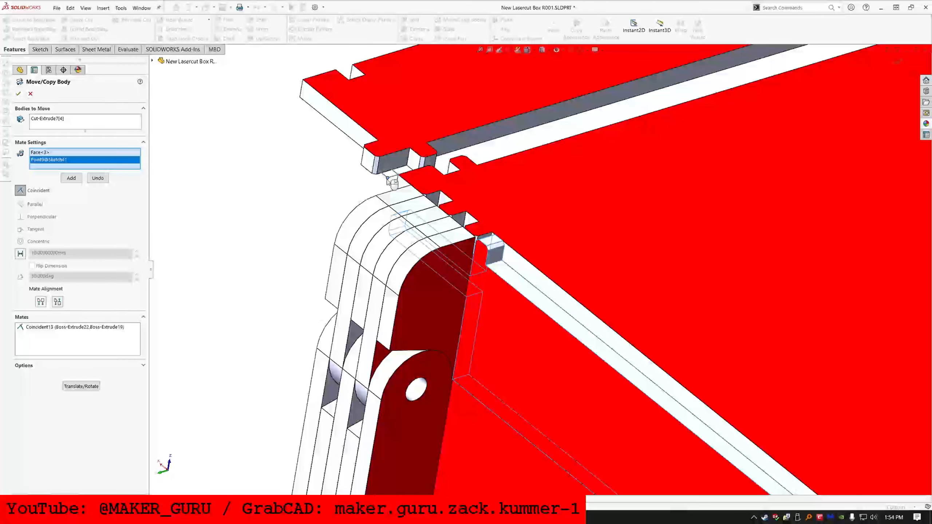
- Mate the rear lid wall's outer face coincident with the lid panel's top face, flip the alignment outward and finish the body move
left_click(516, 342)
left_click(582, 212)
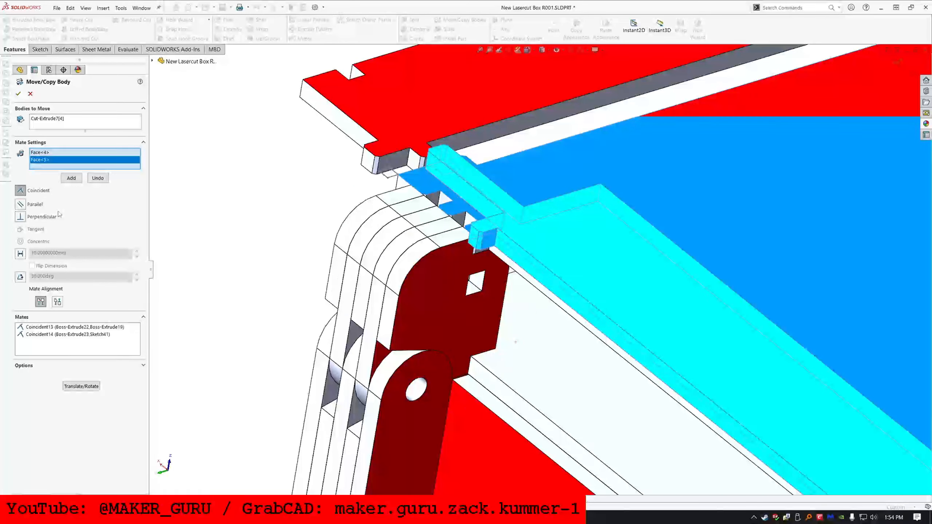
left_click(71, 178)
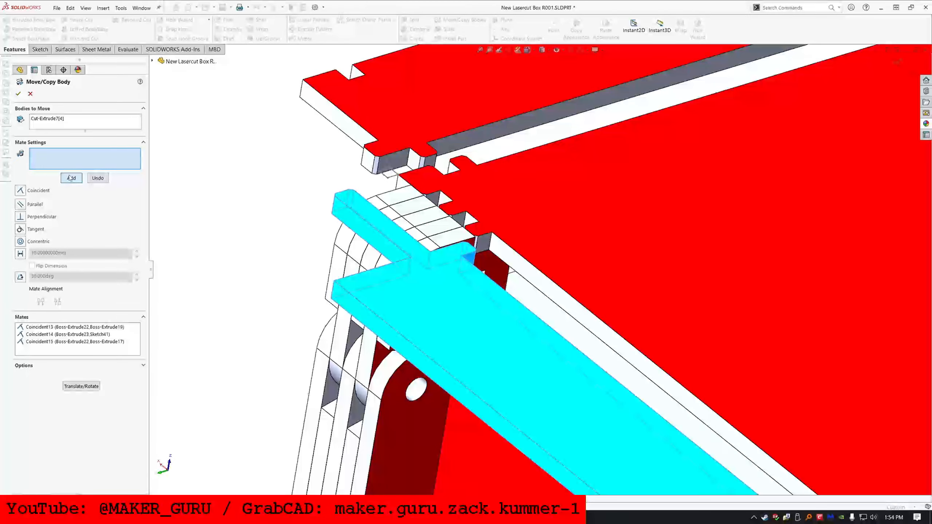
left_click(18, 93)
scroll(631, 232, "up", 1)
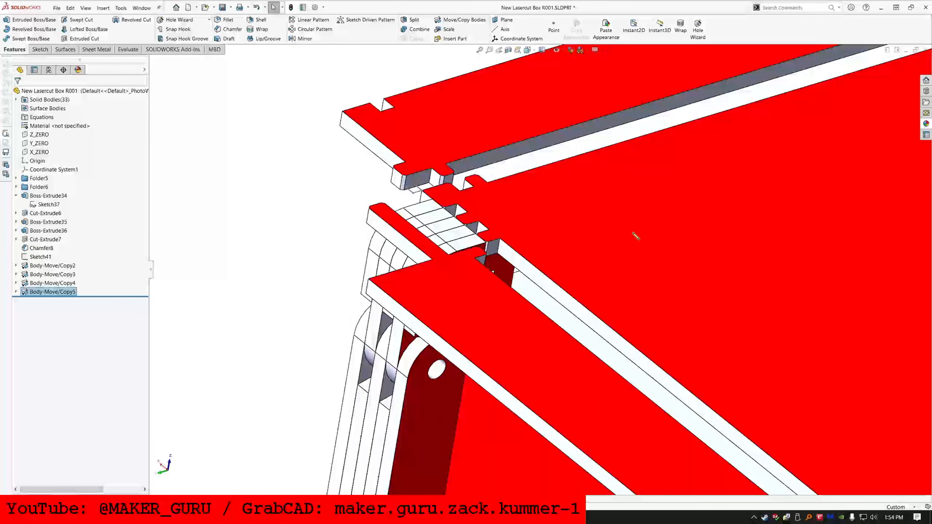
middle_click_drag(631, 233, 496, 356)
scroll(551, 172, "up", 6)
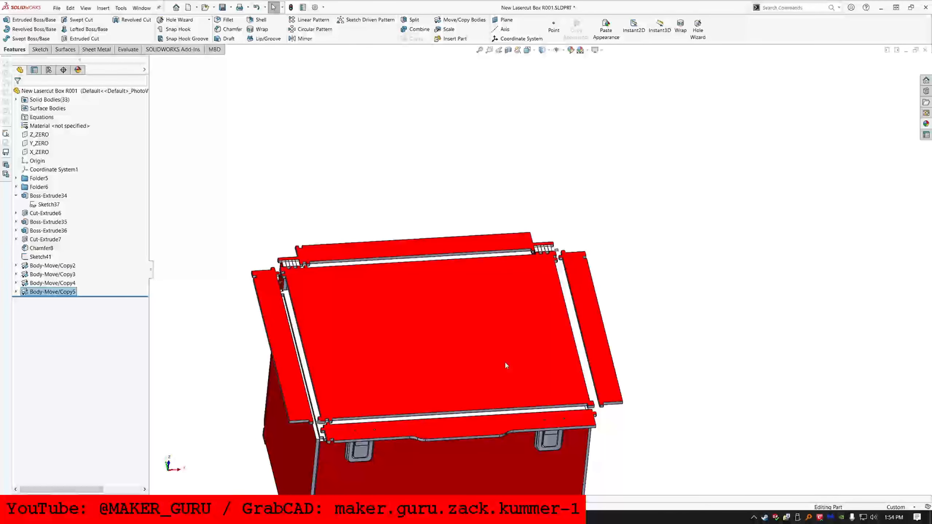
scroll(506, 363, "up", 2)
middle_click_drag(506, 363, 403, 350)
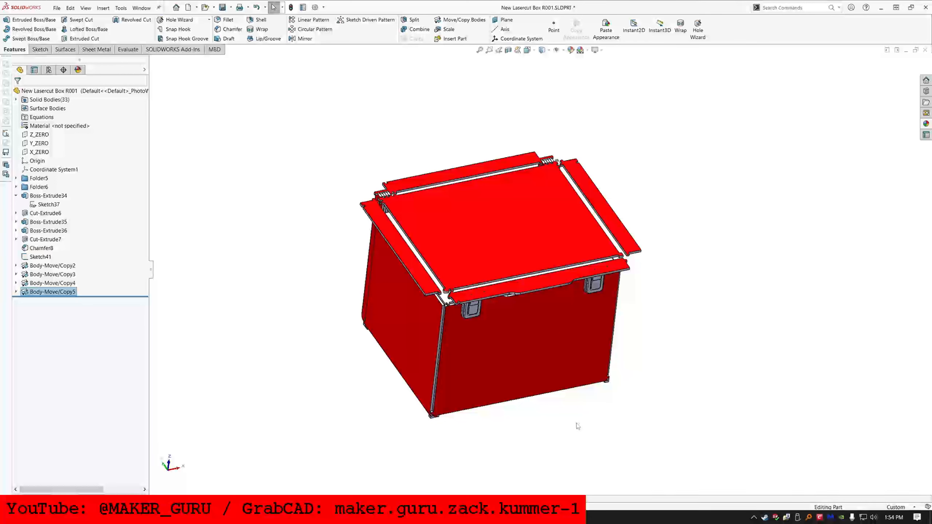
scroll(539, 396, "down", 2)
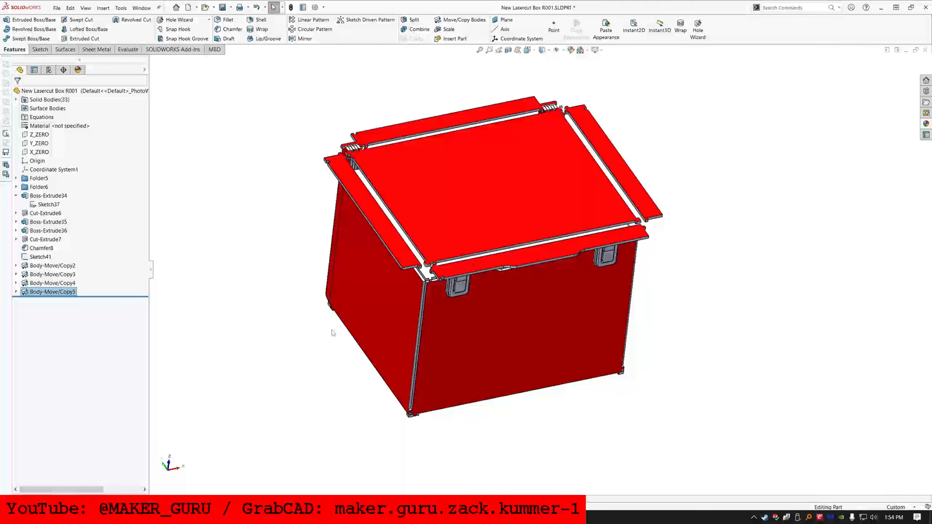
scroll(462, 320, "down", 1)
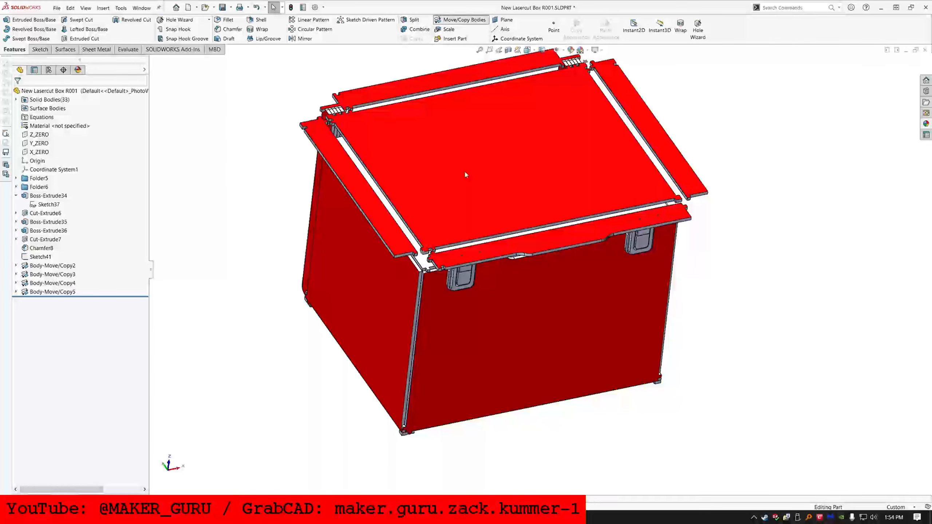
left_click(31, 94)
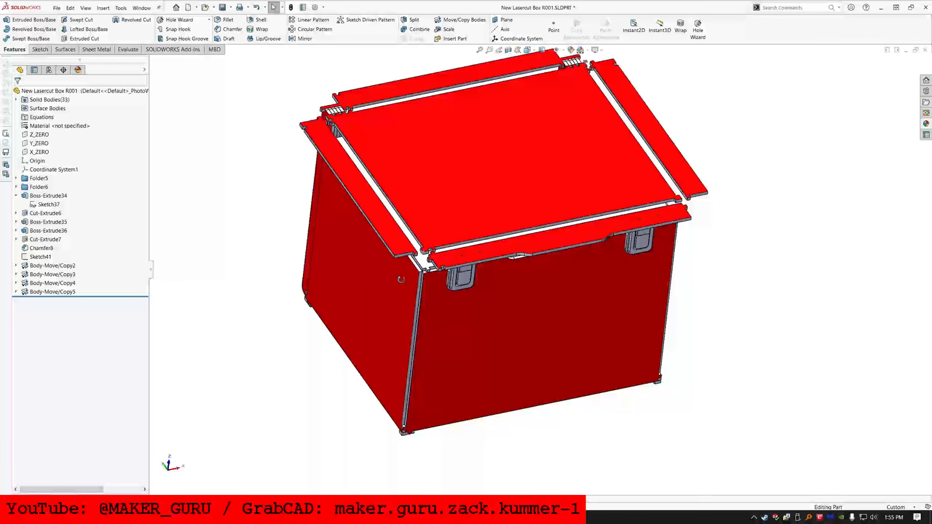
middle_click_drag(401, 279, 389, 267)
left_click(513, 294)
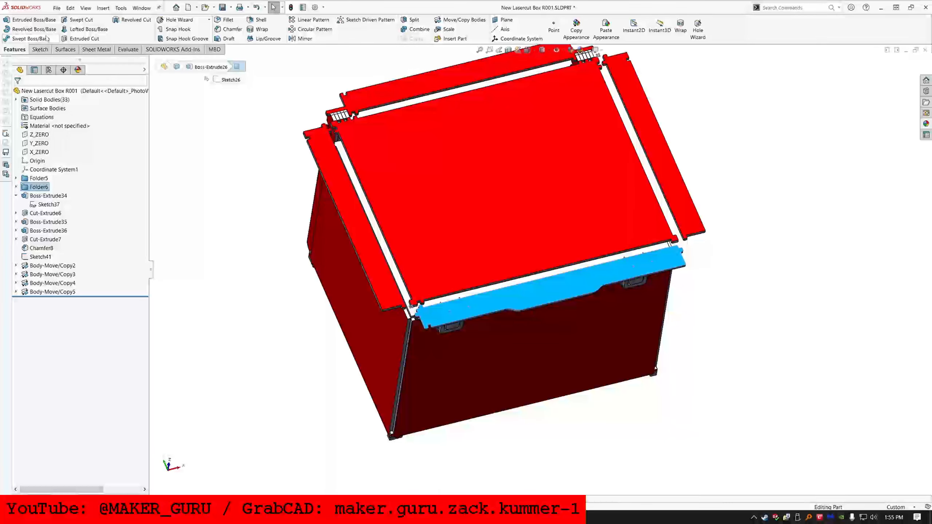
left_click(40, 49)
left_click(22, 19)
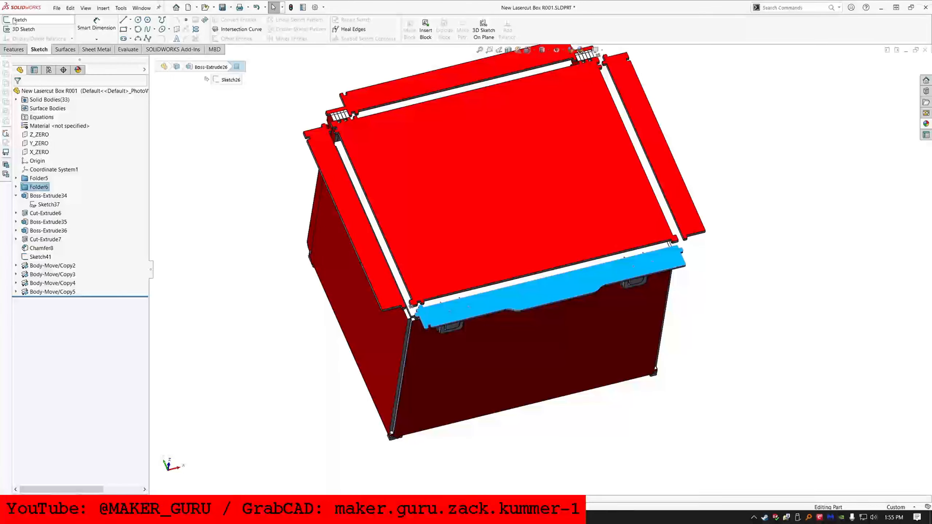
left_click(124, 29)
scroll(374, 185, "down", 8)
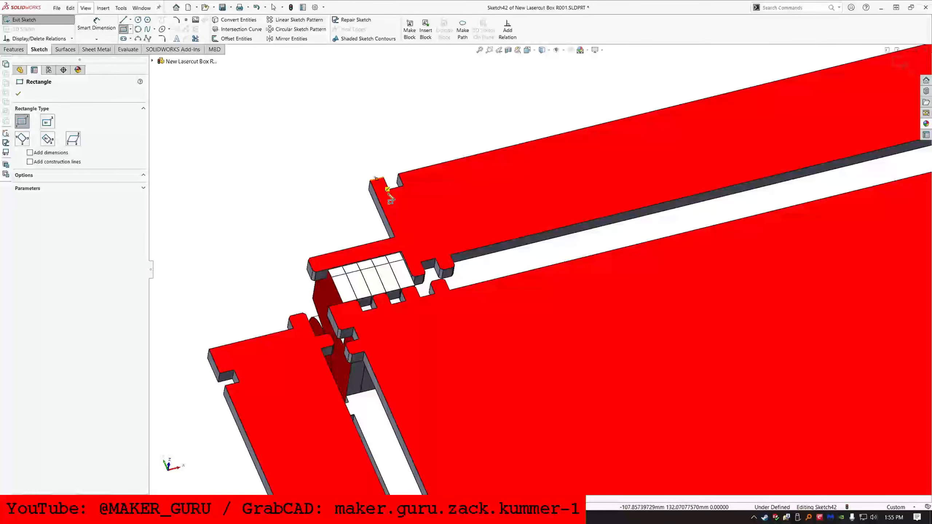
mouse_move(389, 191)
middle_mouse_down()
mouse_move(440, 235)
mouse_move(547, 258)
mouse_move(525, 373)
mouse_move(541, 339)
mouse_move(529, 354)
middle_mouse_up()
scroll(490, 231, "up", 7)
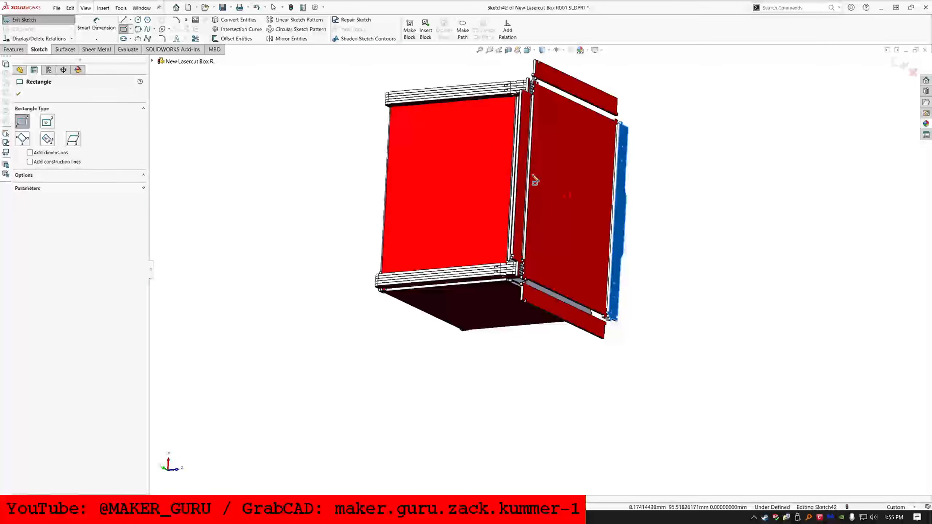
middle_click_drag(534, 179, 463, 138)
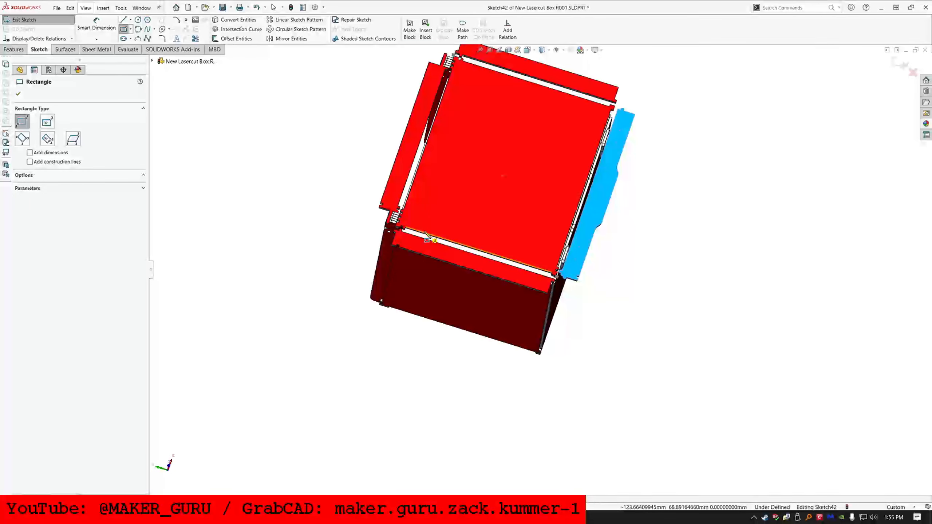
scroll(391, 209, "down", 5)
middle_click_drag(391, 208, 505, 319)
scroll(432, 223, "up", 5)
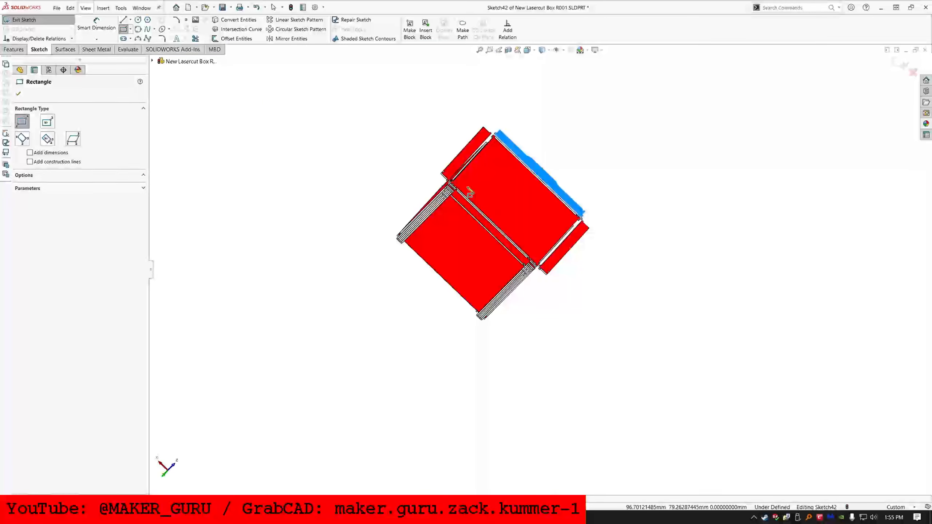
scroll(529, 248, "down", 5)
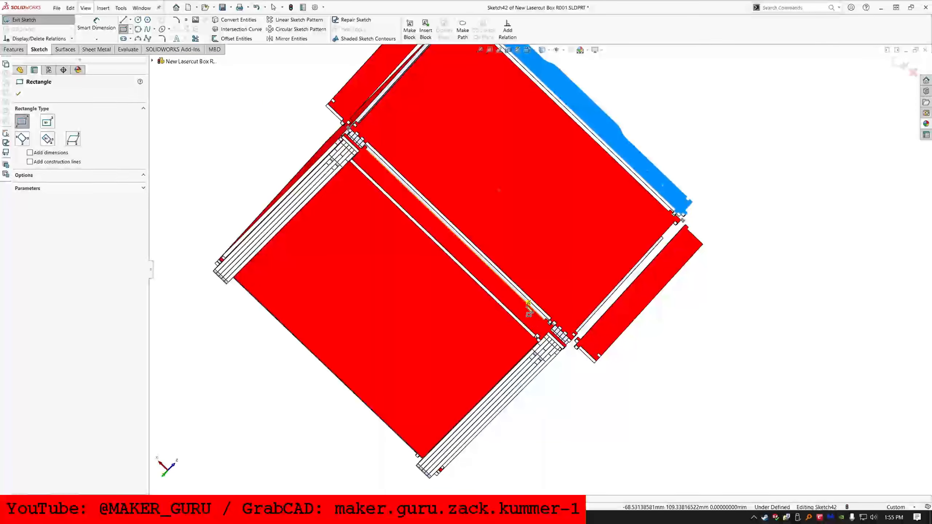
scroll(528, 304, "down", 3)
middle_click_drag(528, 304, 434, 310)
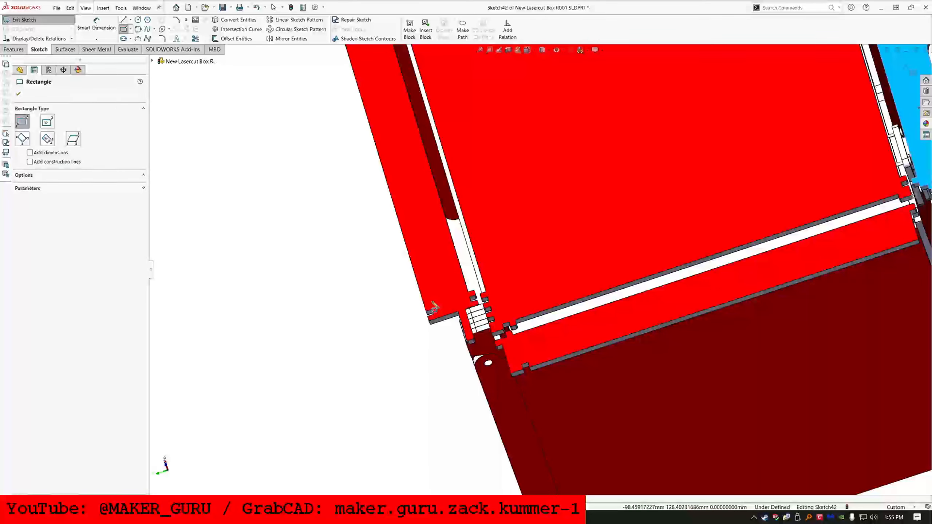
left_click(29, 22)
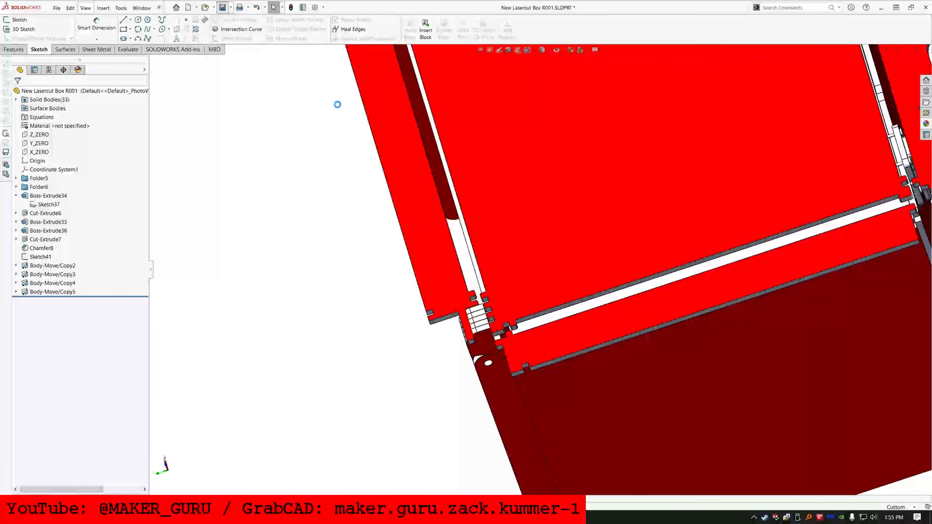
- Roll the feature history back to just after Chamfer8, ahead of Sketch41 and the body moves
middle_click_drag(449, 280, 485, 231)
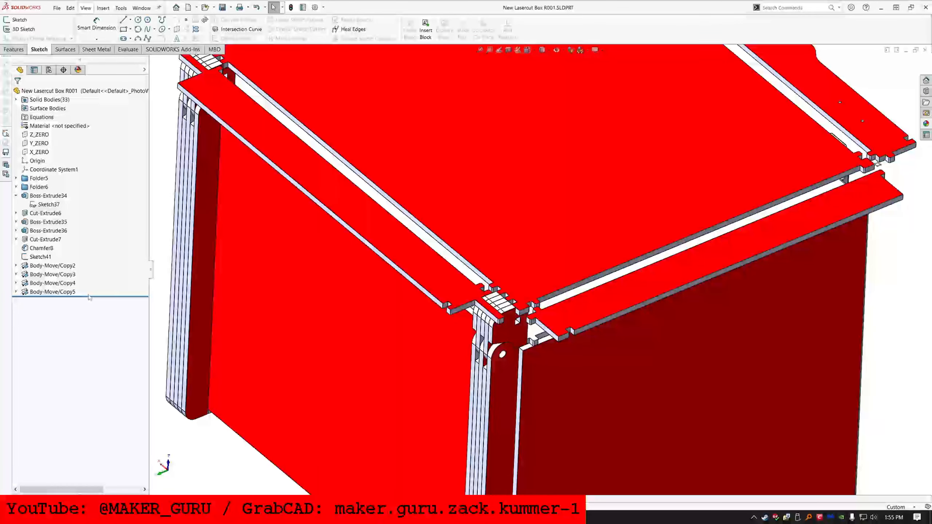
left_click_drag(89, 296, 83, 252)
middle_click_drag(405, 249, 555, 303)
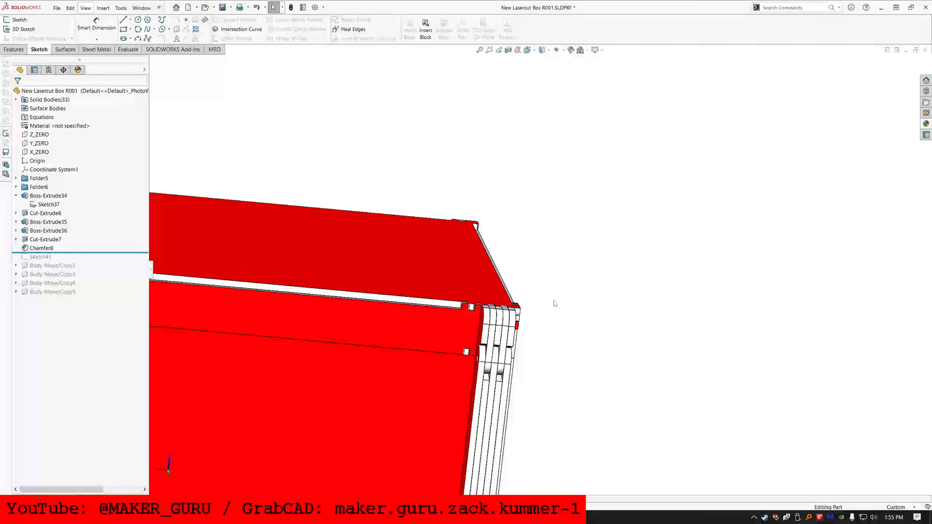
scroll(455, 353, "down", 3)
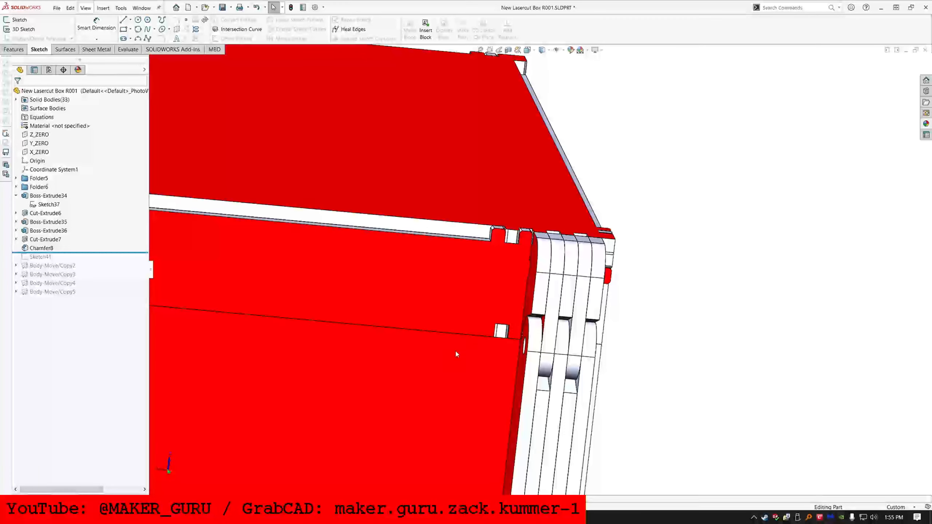
- Sketch a corner rectangle about 21 mm by 10 mm on the rear lid wall's outer face, starting on its lower edge
left_click(516, 333)
middle_click_drag(516, 332, 506, 318)
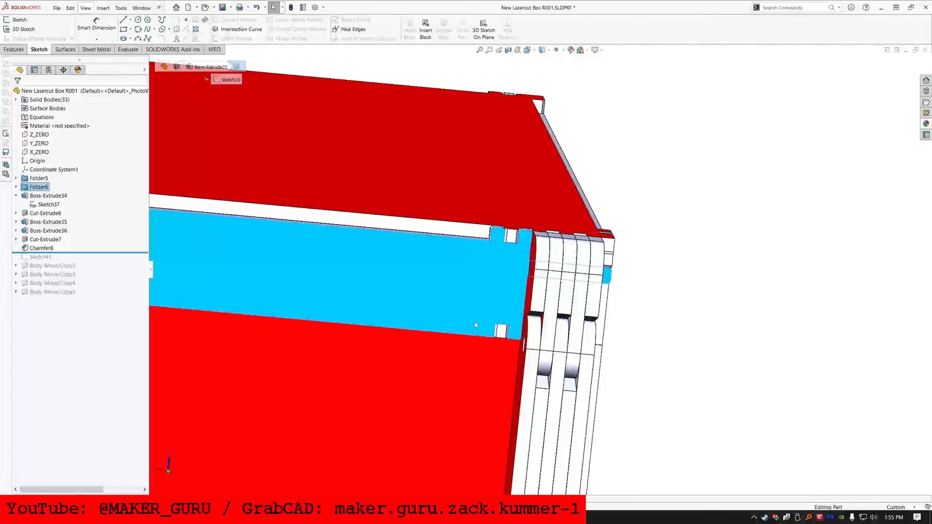
left_click(683, 241)
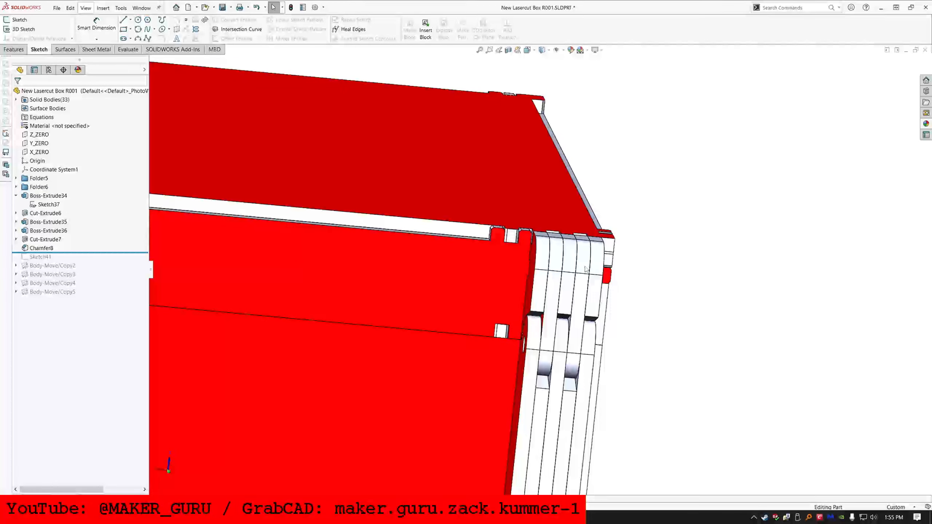
left_click(477, 274)
left_click(19, 20)
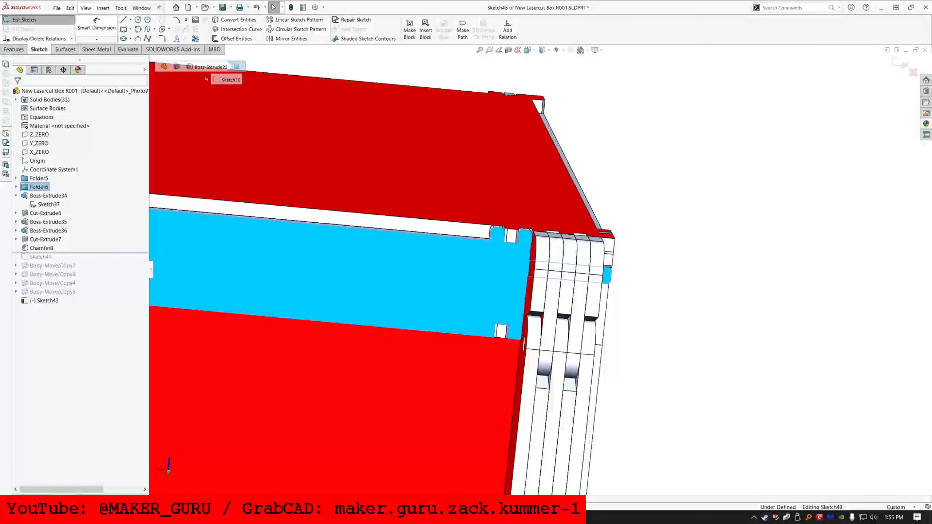
left_click(463, 334)
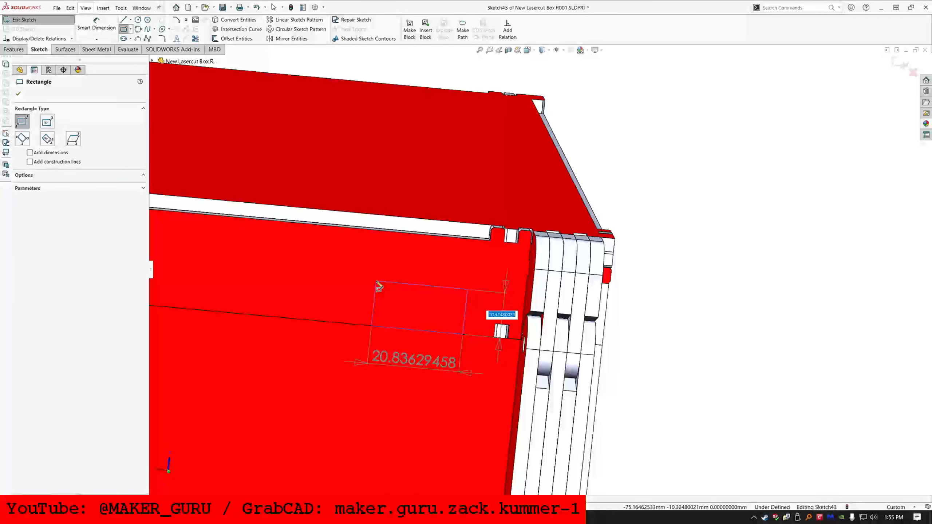
left_click(376, 281)
key("Escape")
- Make the rectangle's upper corner nearest the notch coincident with the upper tooth's side edge and the lower notch's top edge
left_click(467, 290)
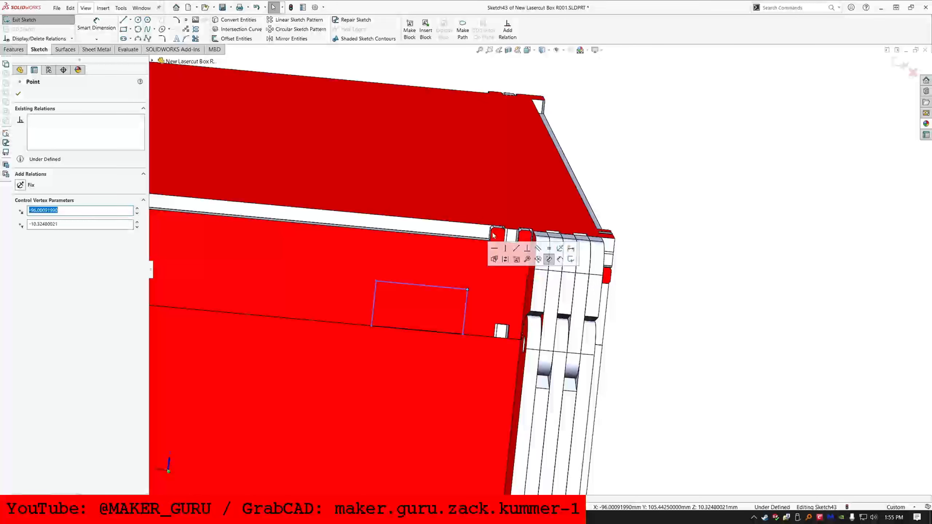
left_click(493, 237, "ctrl")
left_click(523, 202)
scroll(506, 338, "down", 2)
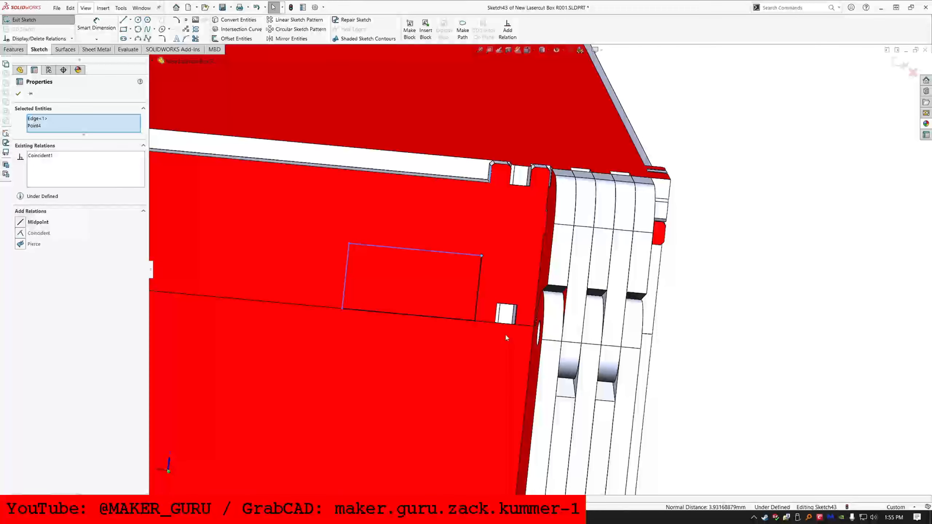
key("Escape")
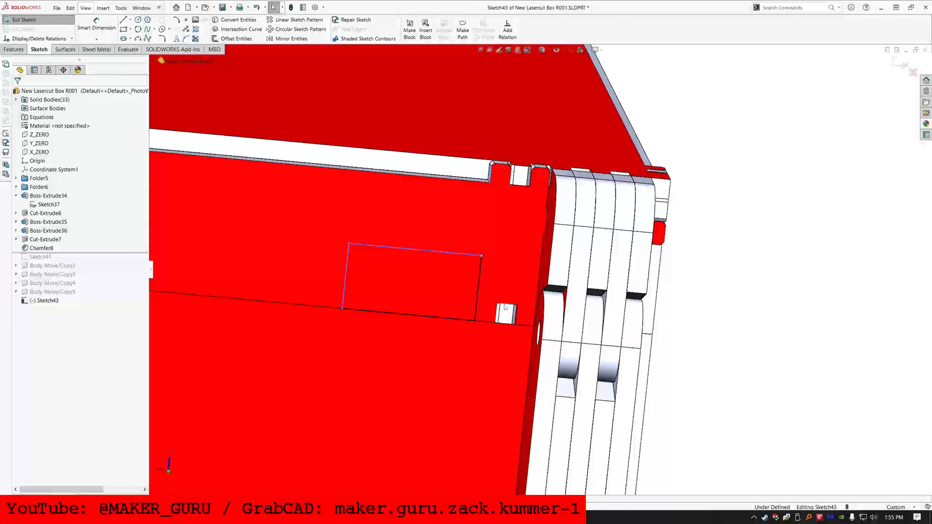
left_click(481, 255, "ctrl")
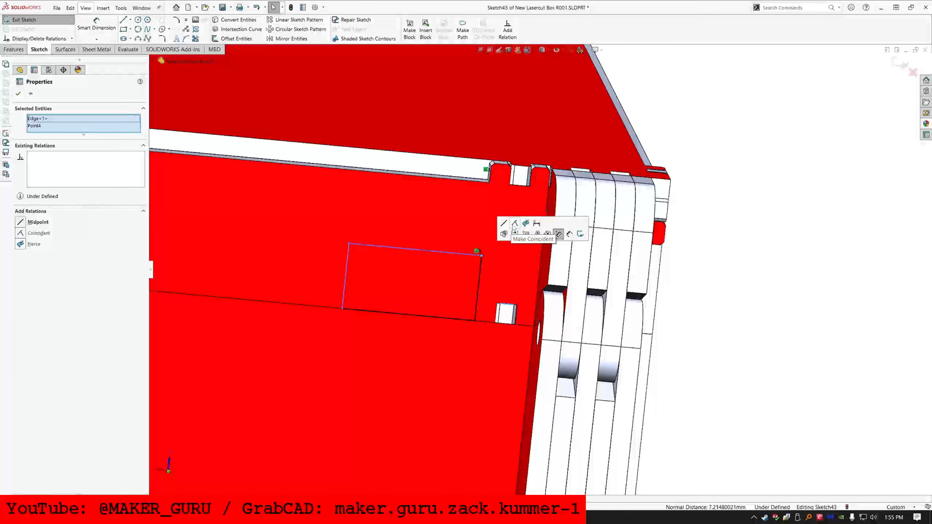
left_click(516, 222)
key("Escape")
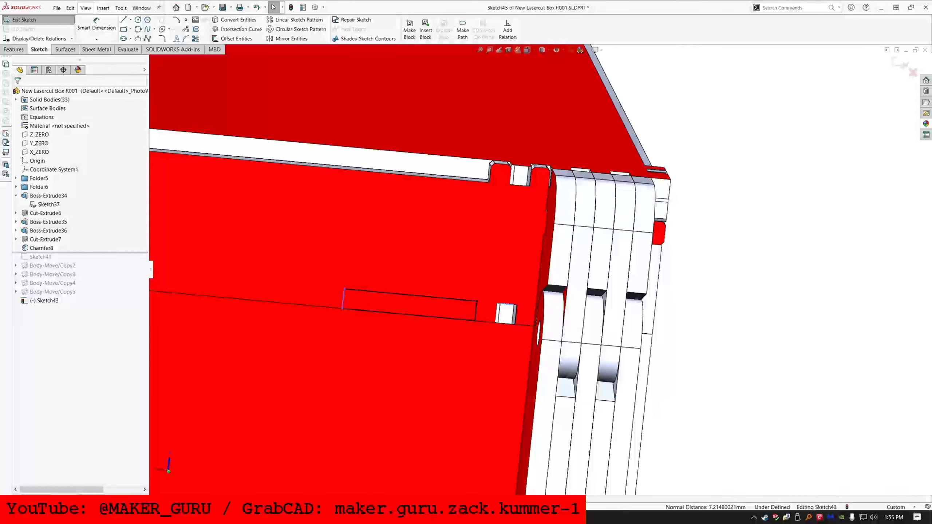
- Make the rectangle's opposite upper corner coincident with the side edge of the upper tooth at the wall's other end
left_click(344, 291)
middle_click_drag(343, 292, 370, 215)
left_click(377, 199, "ctrl")
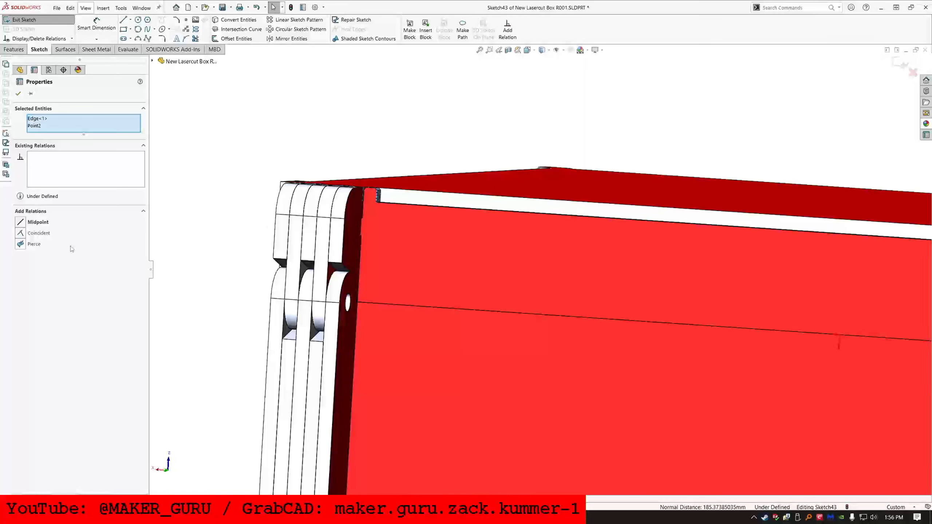
left_click(38, 233)
- Cut the rectangle Through All - Both, limiting the feature scope to the rear lid wall body only
left_click(14, 49)
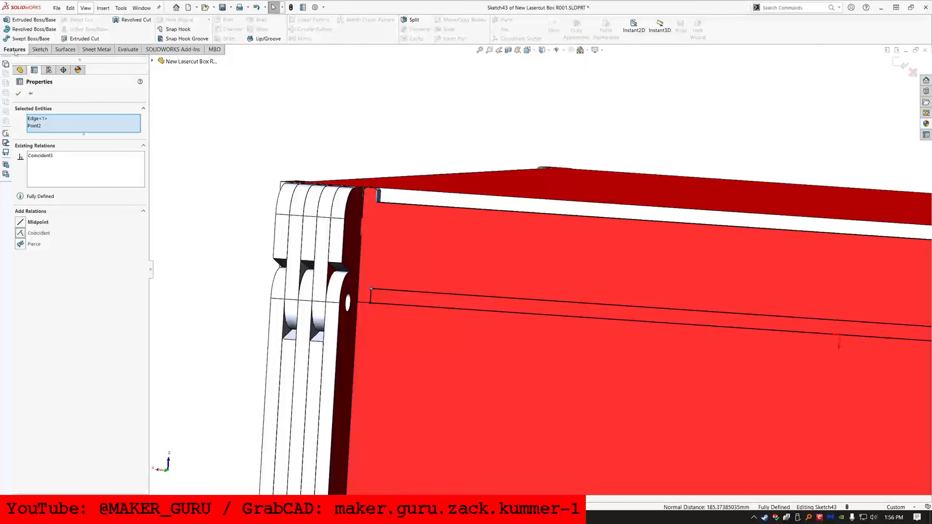
left_click(44, 143)
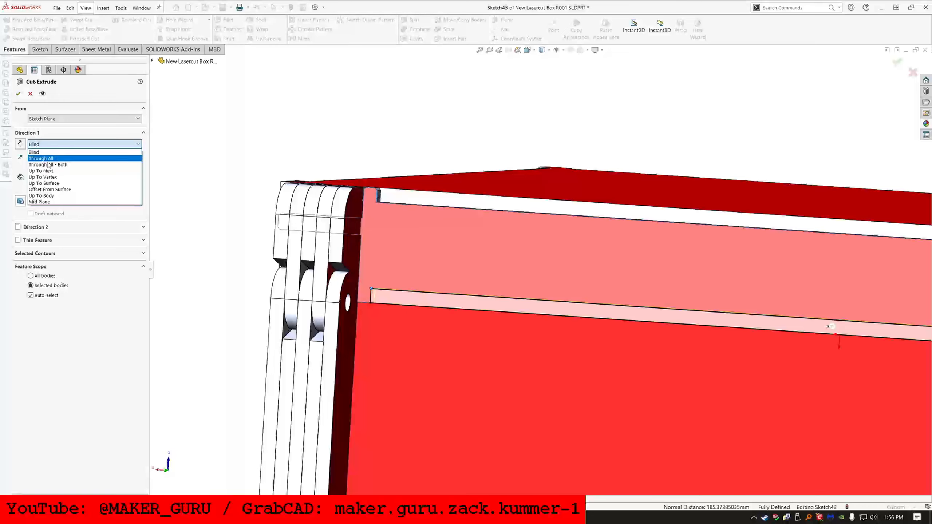
left_click(48, 164)
left_click(31, 307)
left_click(460, 239)
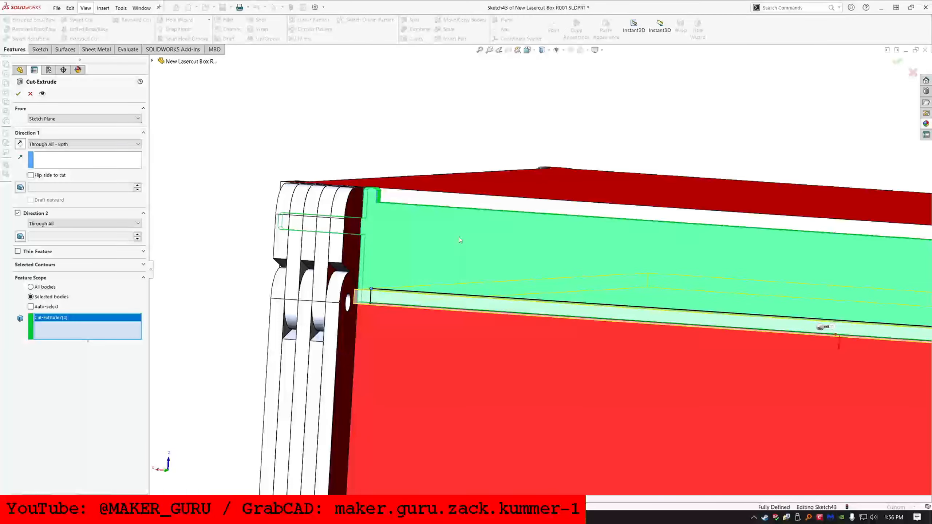
left_click(18, 94)
- Hide all solid bodies except the newly cut rear lid wall
left_click(16, 99)
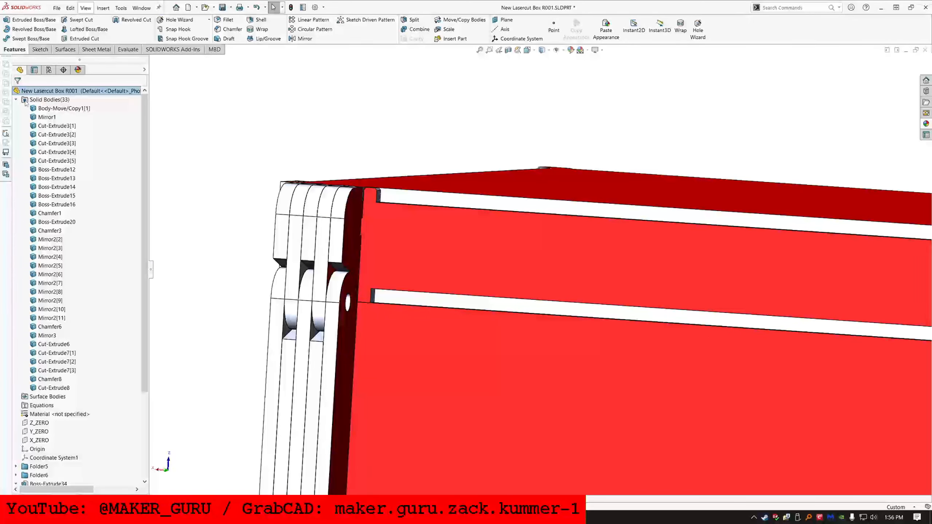
left_click(50, 110)
left_click(52, 380, "shift")
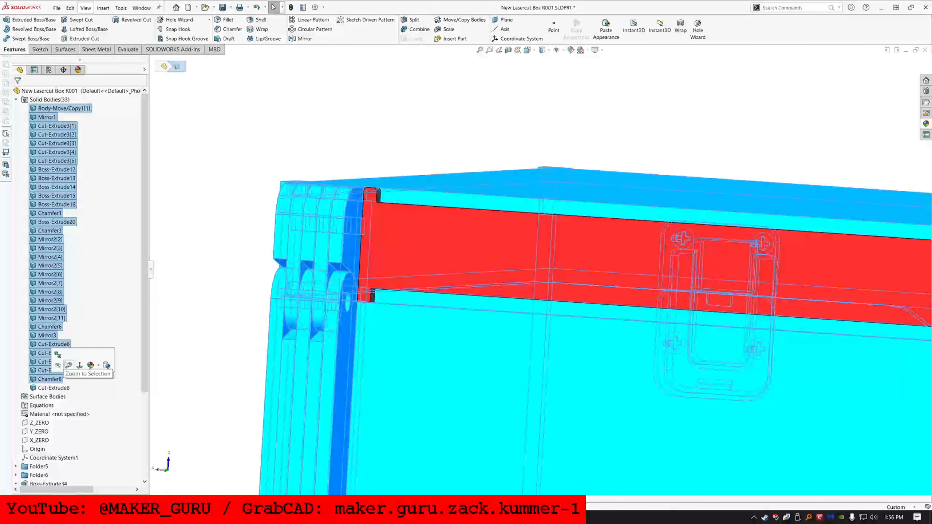
left_click(57, 366)
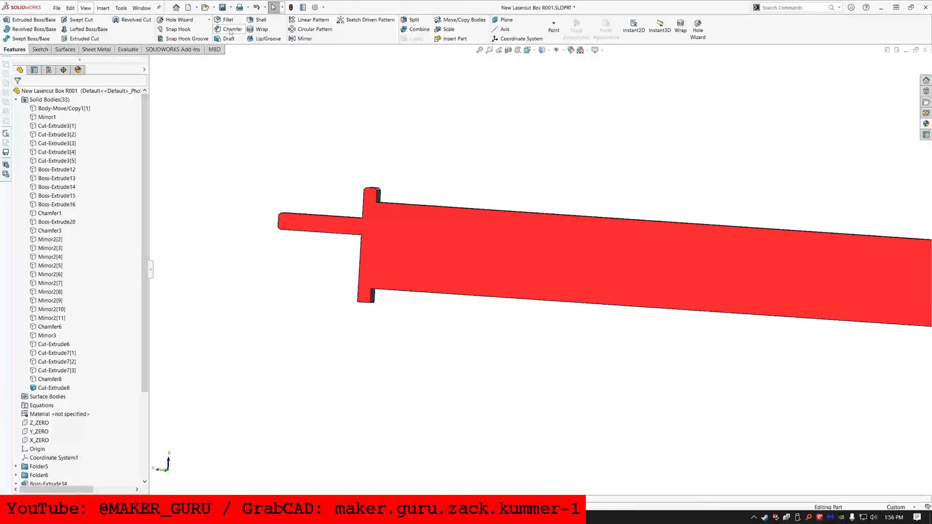
- Start a 45-degree chamfer with its distance linked to TOOTH_CHAMFER, selecting both corner edges of the single lower tooth at one wall end
left_click(230, 30)
type("=")
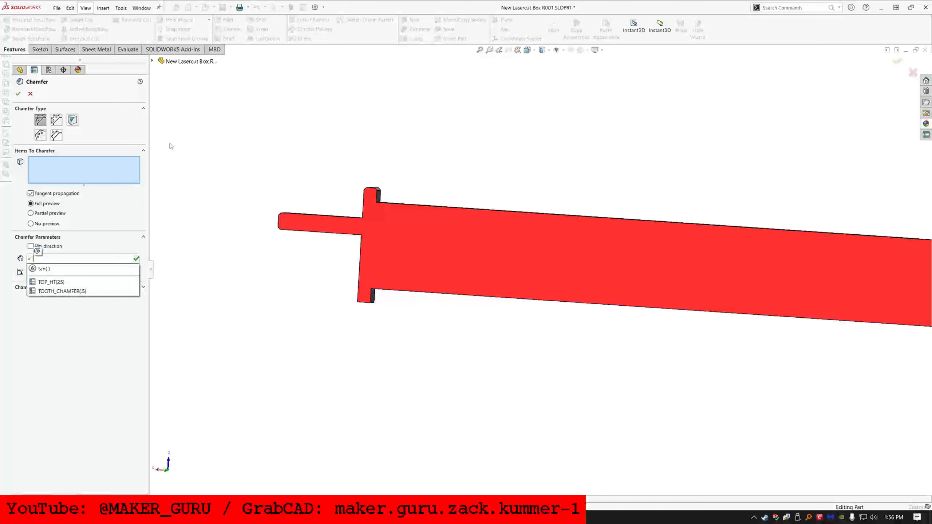
left_click(64, 292)
scroll(378, 316, "down", 5)
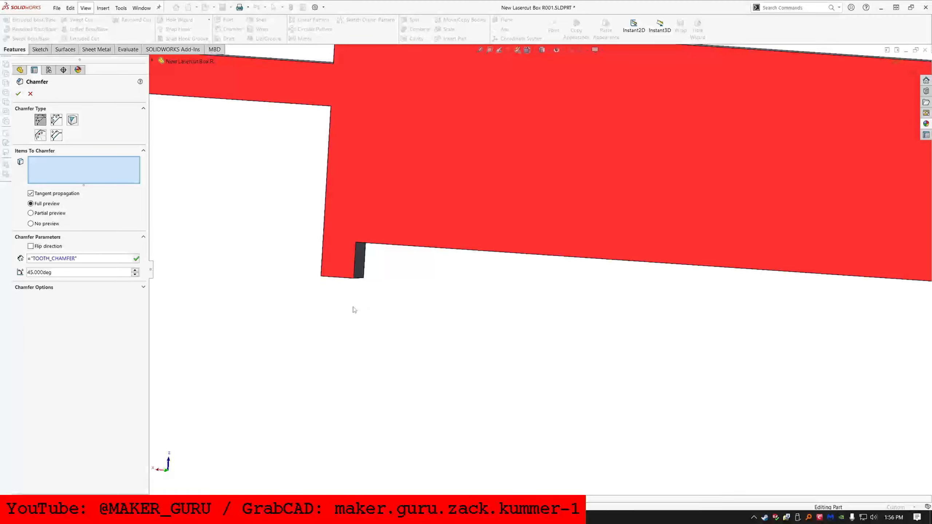
middle_click_drag(359, 280, 340, 214)
left_click(359, 280)
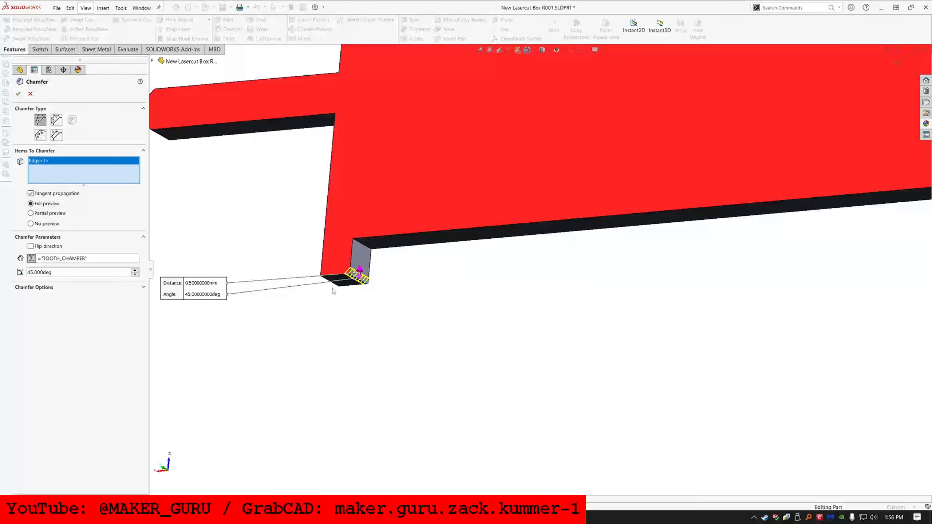
left_click(336, 286)
- Add both corner edges of each of the two lower teeth at the wall's opposite end and apply the chamfer
scroll(623, 225, "up", 5)
scroll(614, 273, "down", 4)
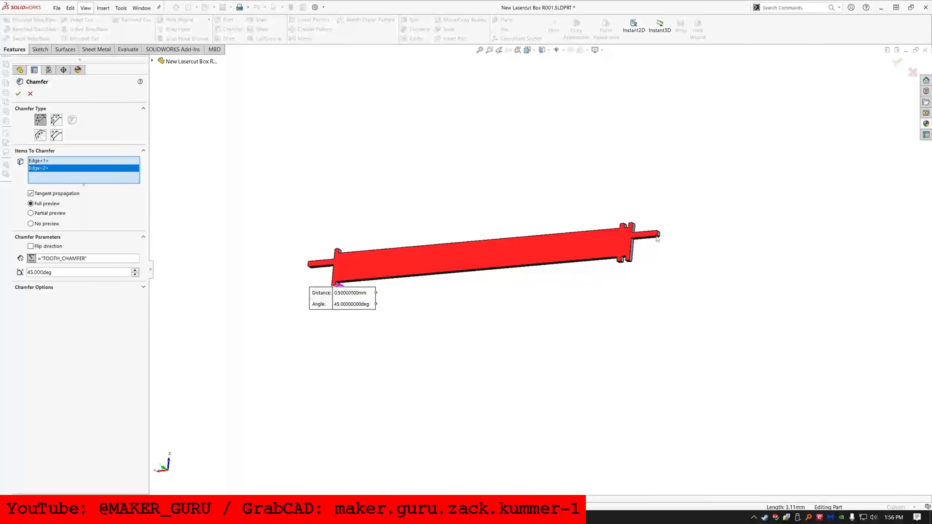
scroll(585, 294, "down", 2)
left_click(498, 279)
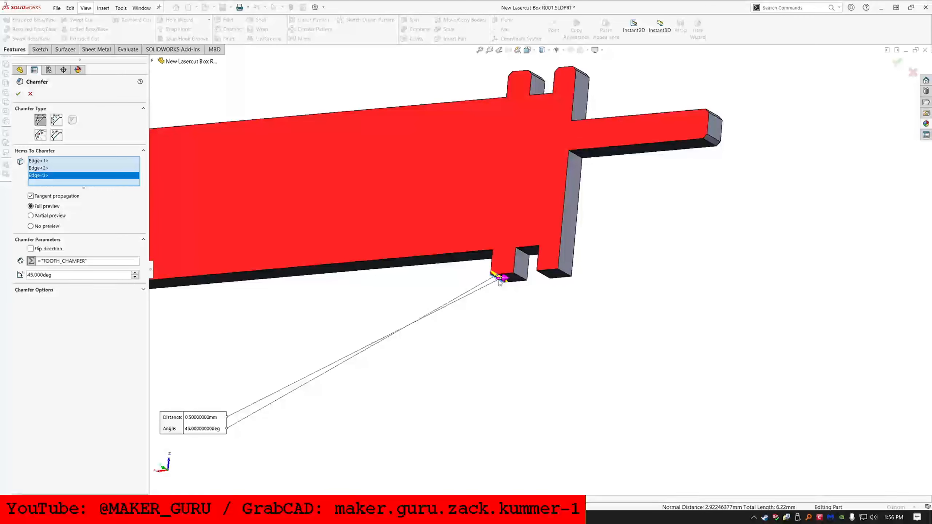
left_click(523, 277)
left_click(550, 275)
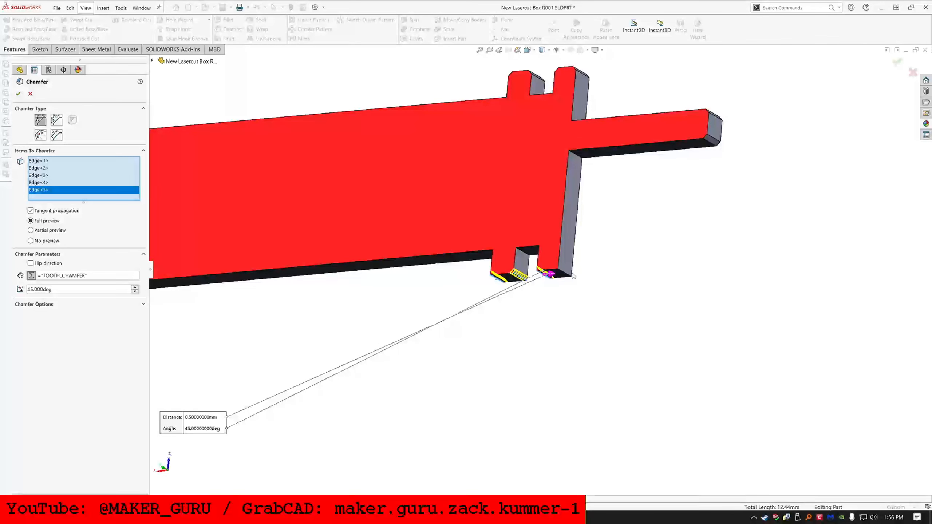
left_click(567, 275)
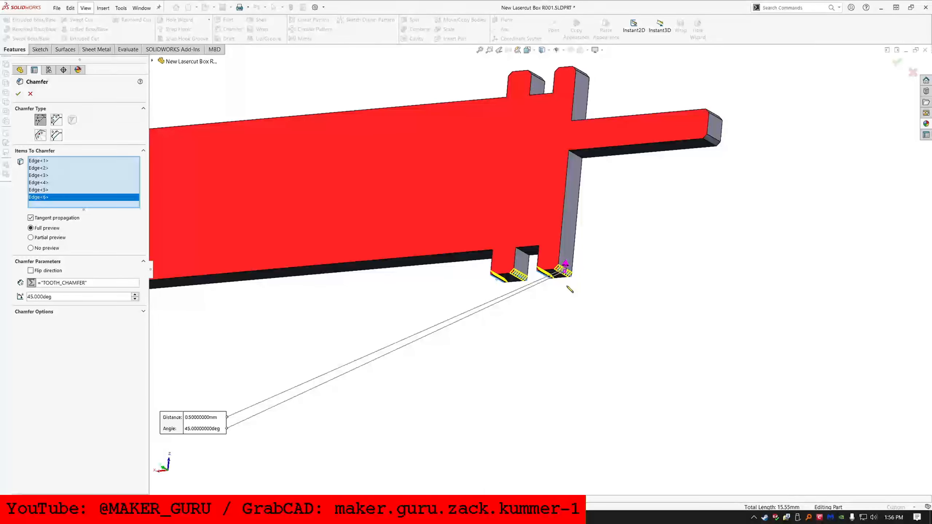
key("Return")
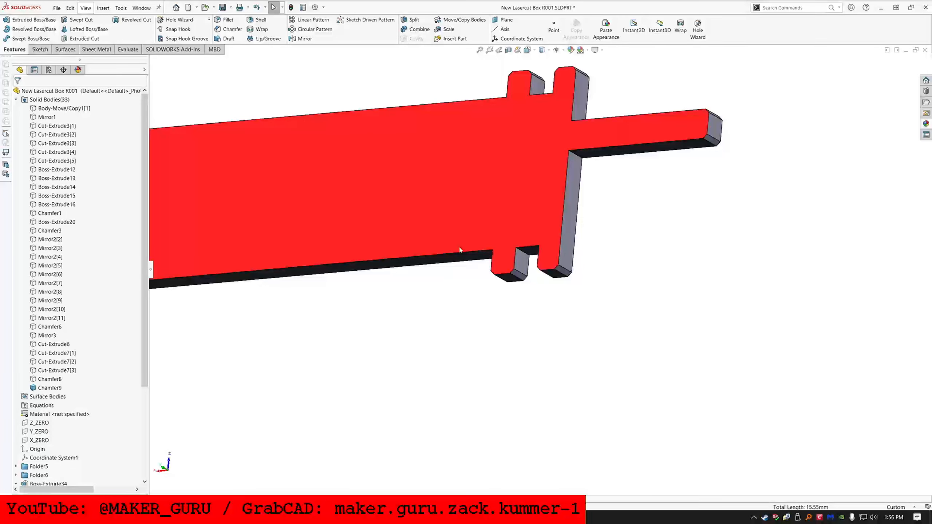
- Reopen the sketch of the rear lid wall's lower-edge cut, Cut-Extrude8, for editing
scroll(459, 250, "up", 3)
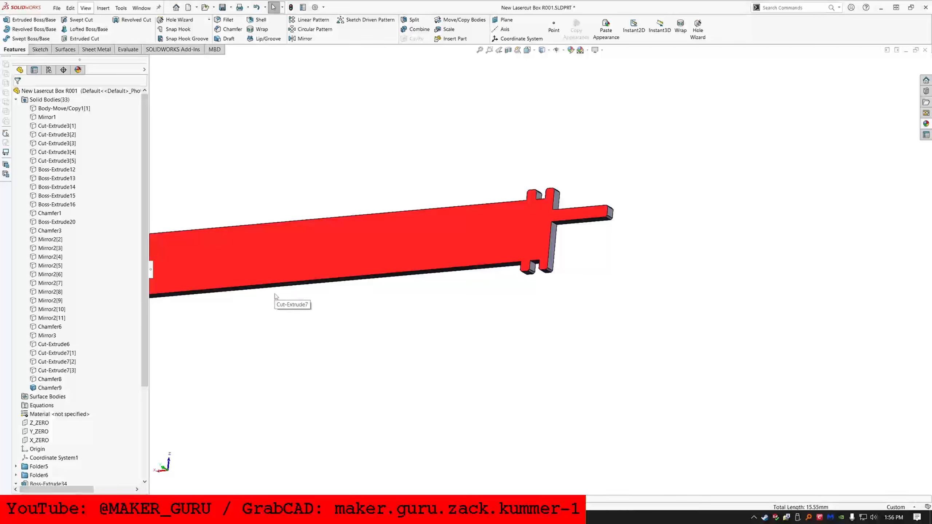
scroll(45, 477, "down", 5)
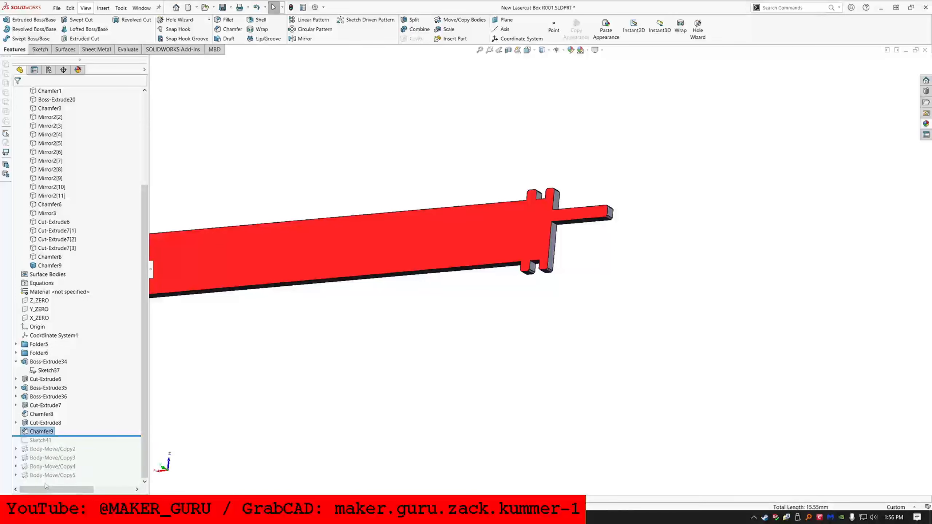
left_click(47, 423)
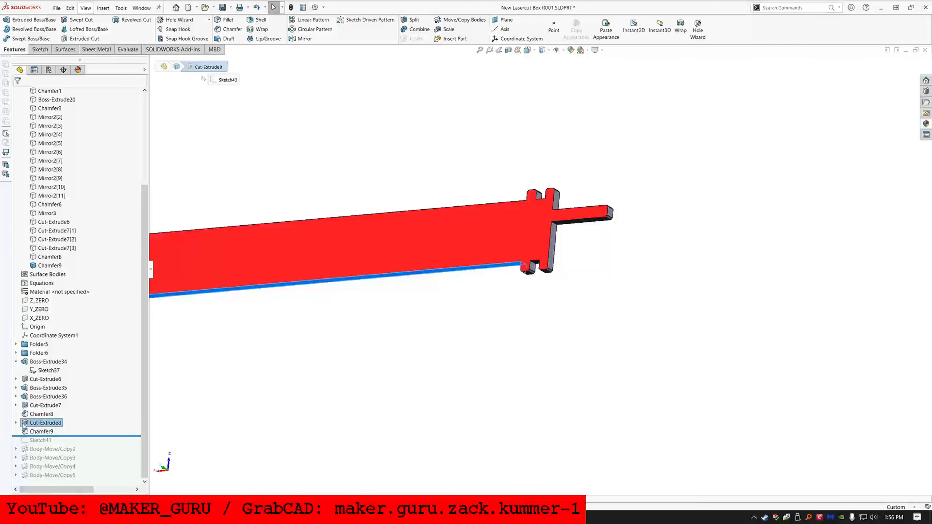
scroll(330, 274, "up", 2)
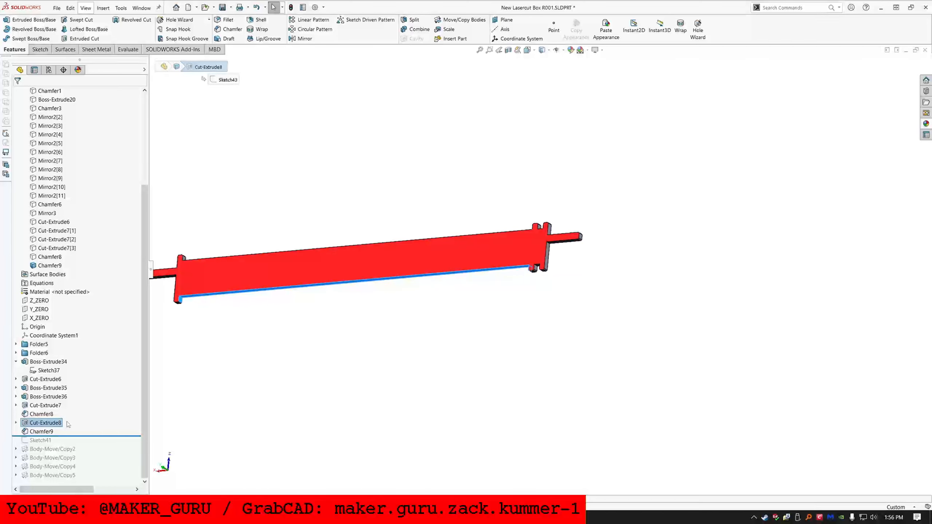
right_click(44, 424)
left_click(61, 324)
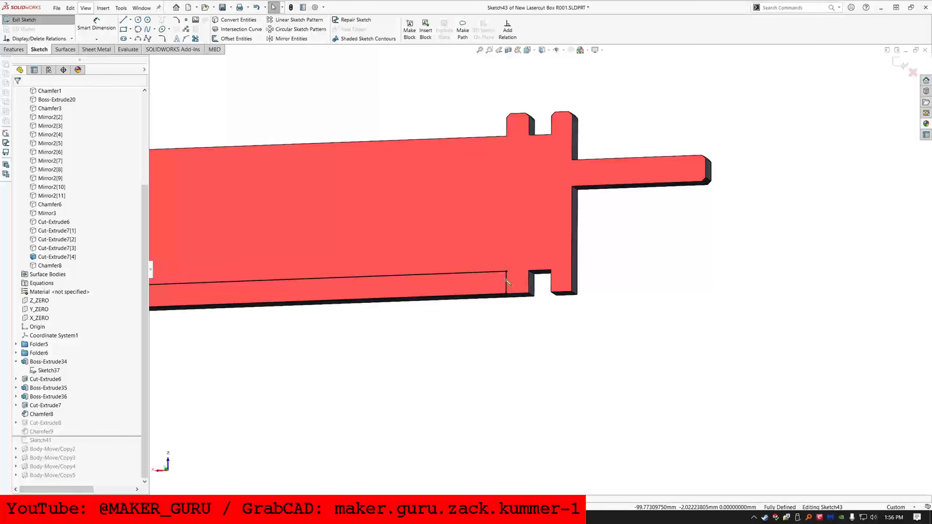
- Delete the coincident relation tying the rectangle's upper corner nearest the notch to the upper tooth's side edge
left_click(506, 280)
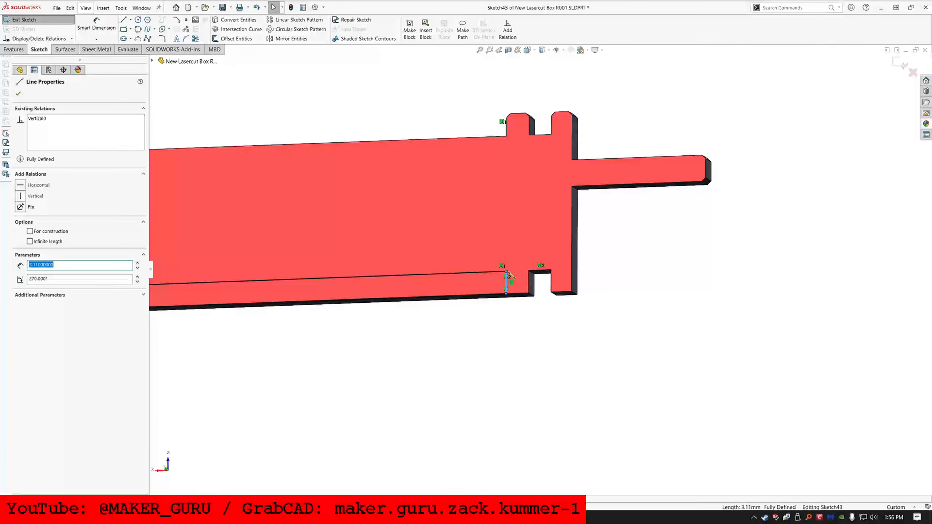
left_click(507, 271)
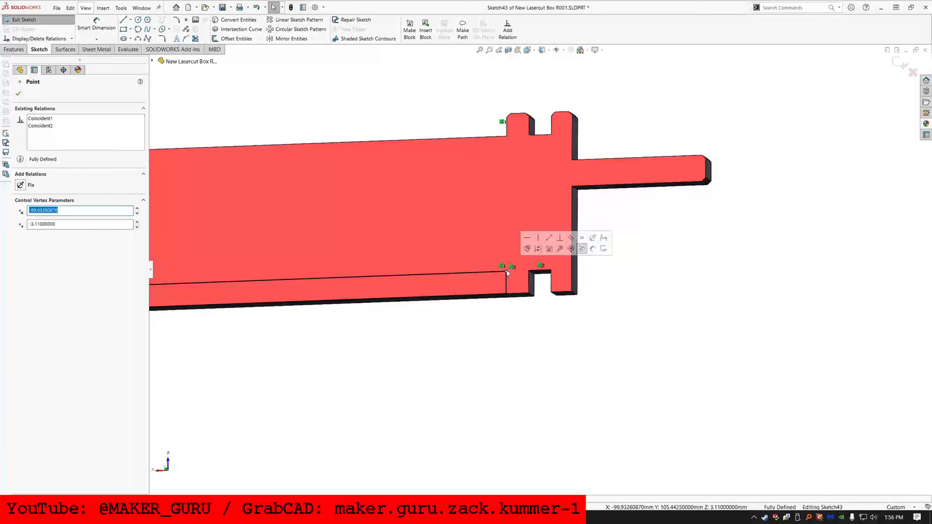
left_click(47, 127)
key("Delete")
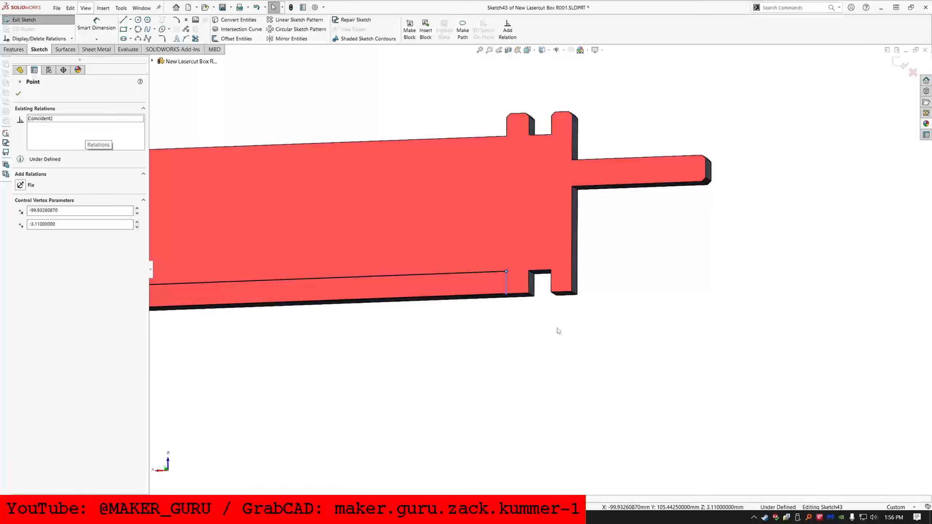
left_click(558, 331)
- Draw a construction line about 3.17 mm long from the rectangle's upper corner to the adjacent top corner of the lower notch
left_click(124, 19)
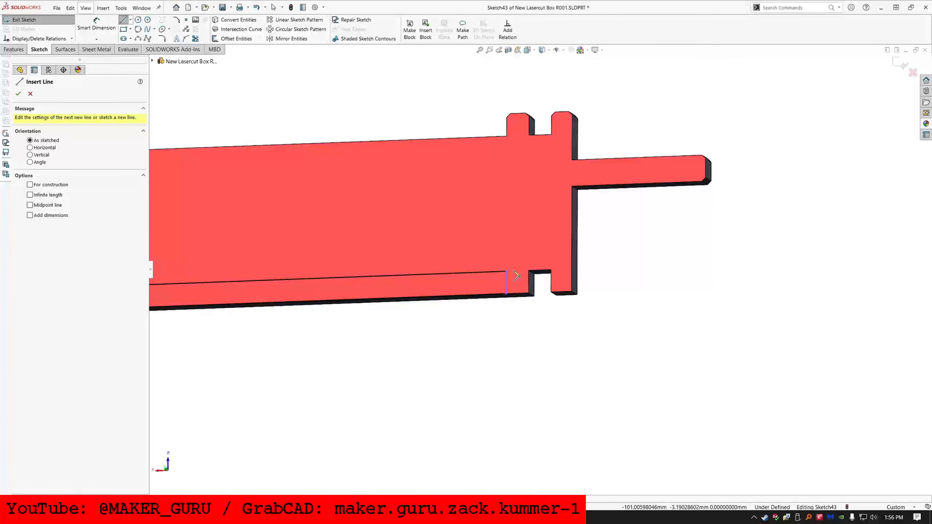
left_click(506, 271)
left_click(528, 271)
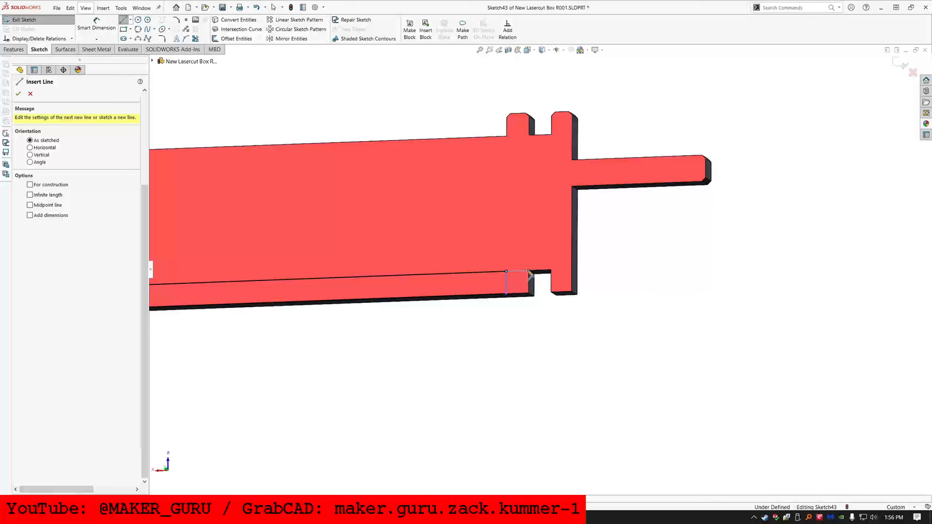
key("Escape")
left_click(517, 271)
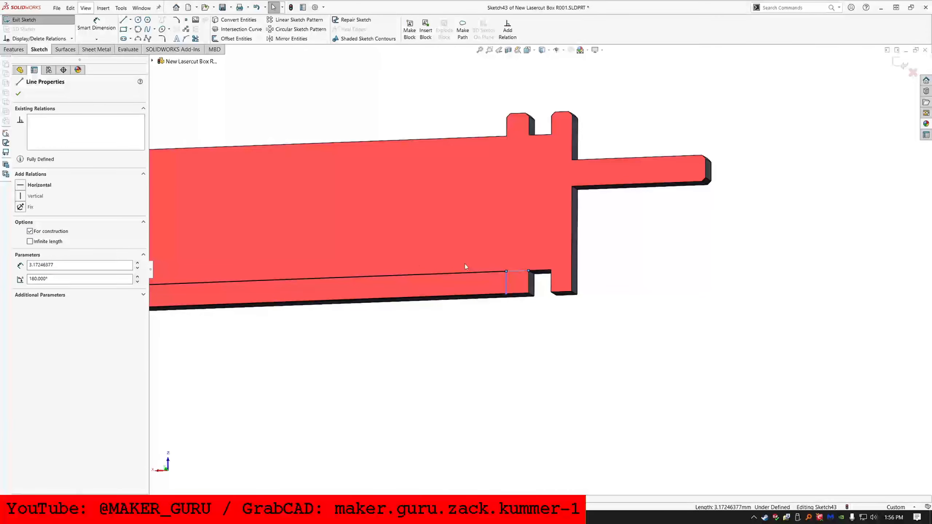
- Make the construction line equal in length to the lower notch's top edge
left_click(507, 278, "ctrl")
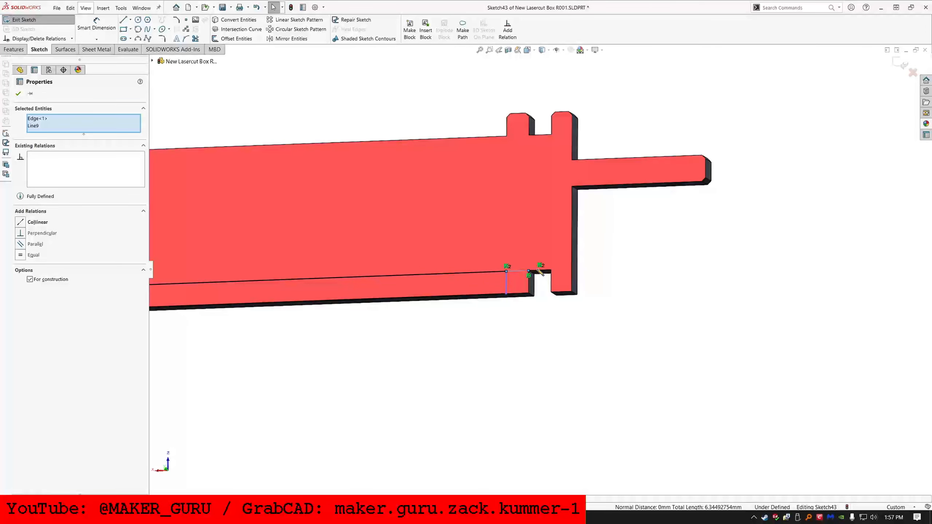
left_click(38, 255)
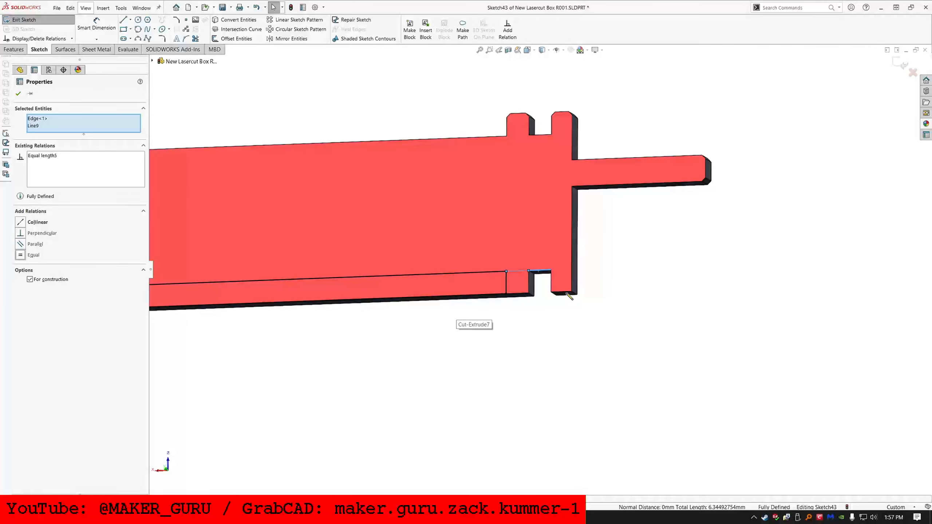
left_click(523, 355)
- Delete the coincident relation on the rectangle's upper corner at the wall's other end
scroll(303, 301, "up", 8)
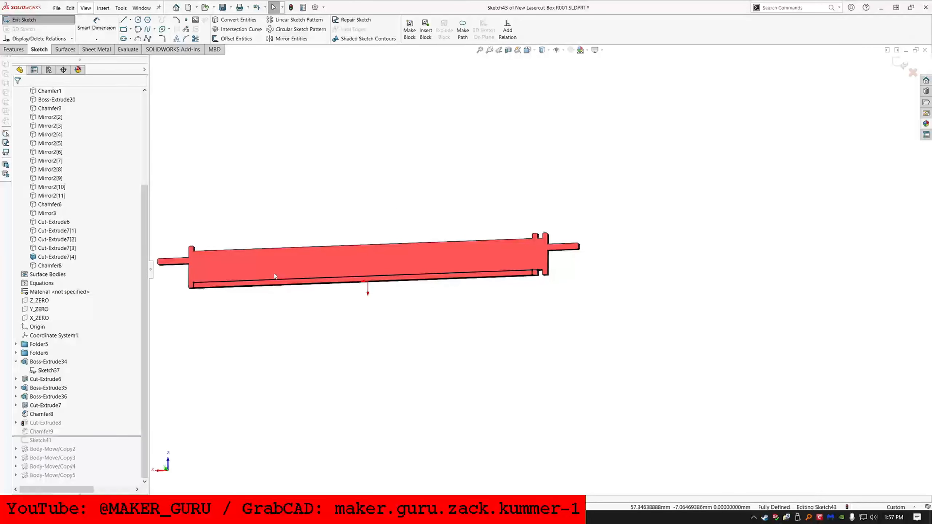
scroll(340, 288, "down", 3)
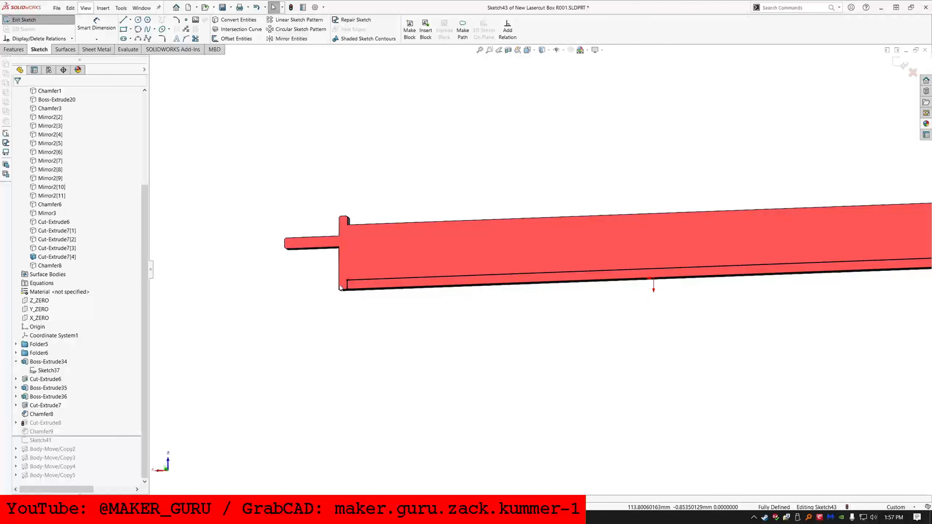
left_click(347, 281)
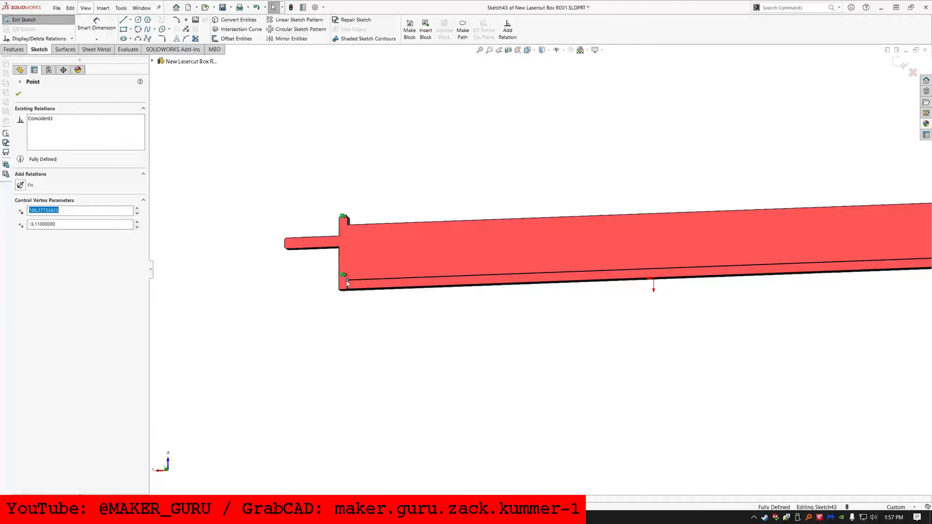
left_click(40, 119)
key("Delete")
scroll(344, 274, "up", 4)
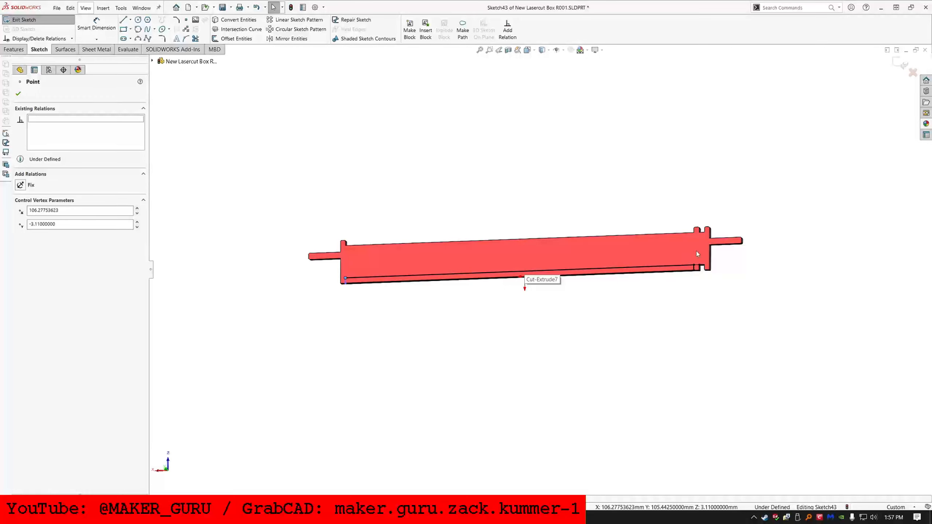
scroll(698, 253, "down", 2)
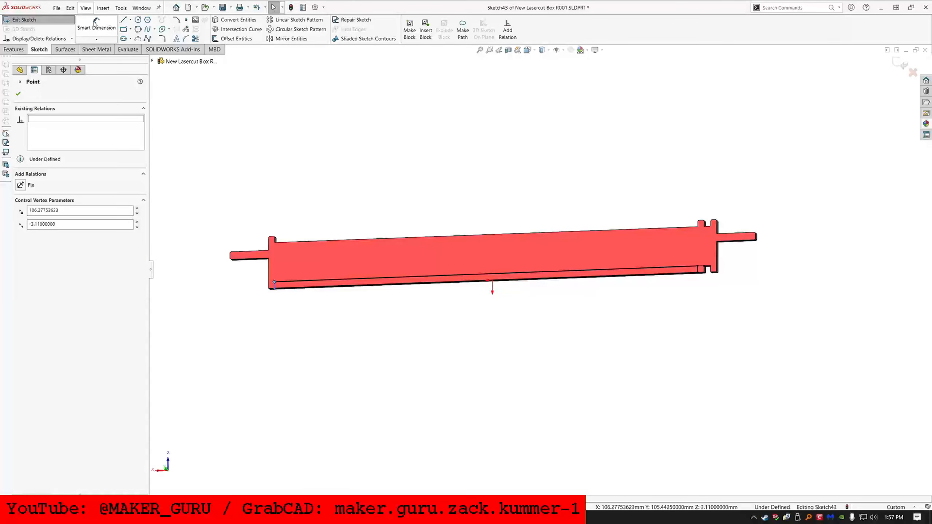
left_click(123, 19)
scroll(745, 263, "down", 4)
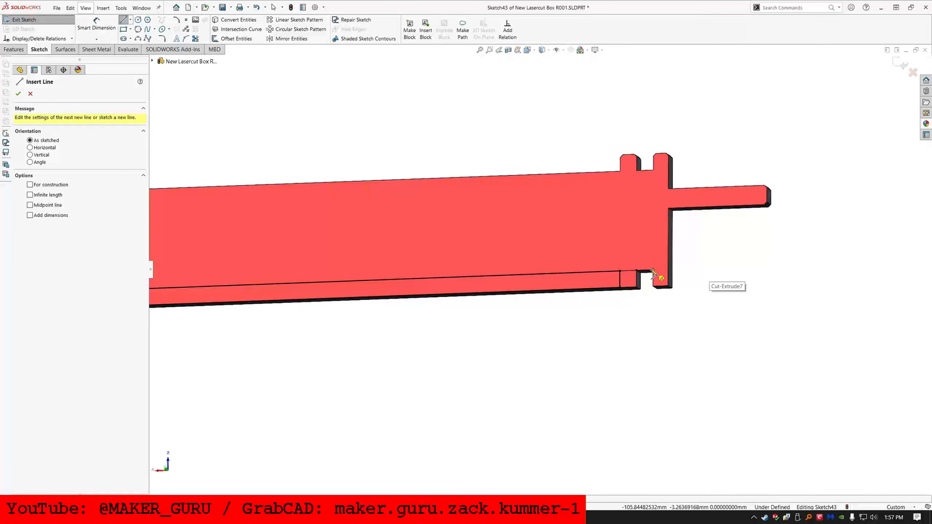
left_click_drag(651, 270, 669, 263)
key("Escape")
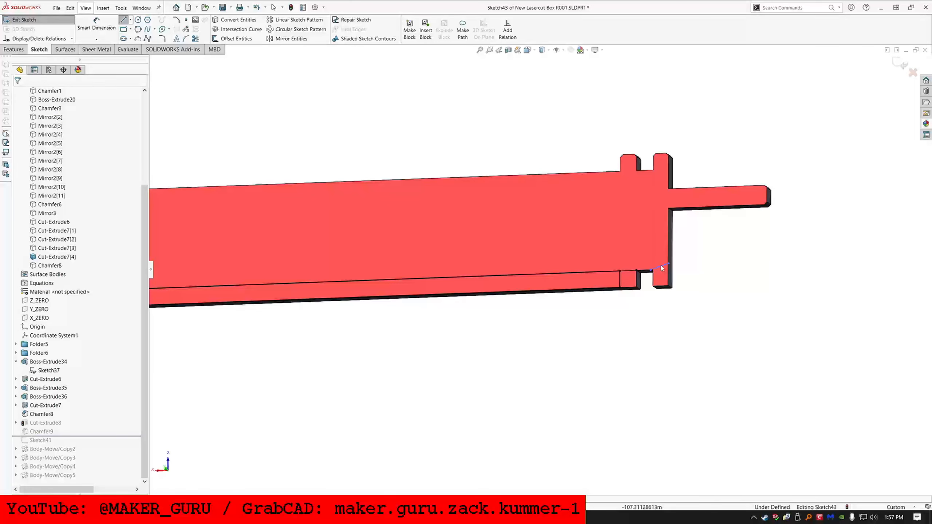
left_click(661, 265)
key("Delete")
- Draw one line across the outer lower tooth beside the notch and another from the rectangle's far upper corner to the wall's opposite end edge
left_click(124, 19)
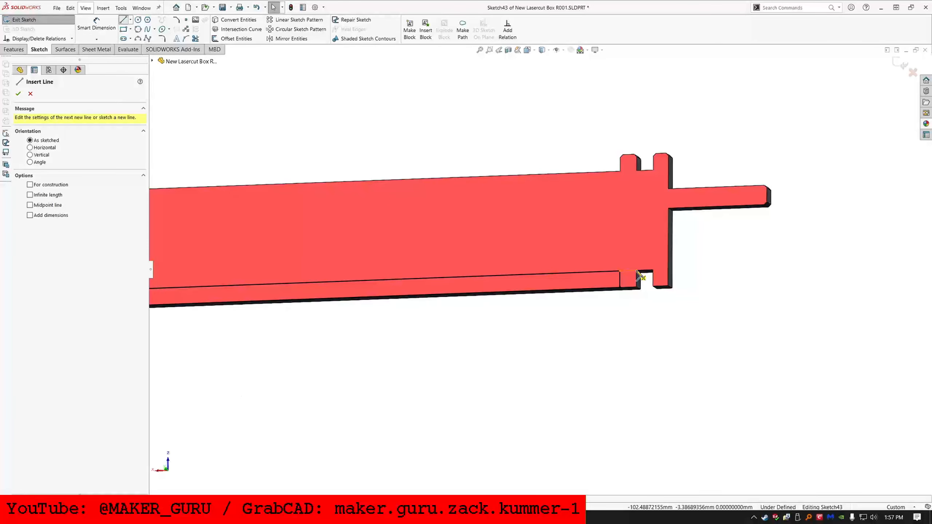
left_click_drag(653, 270, 668, 274)
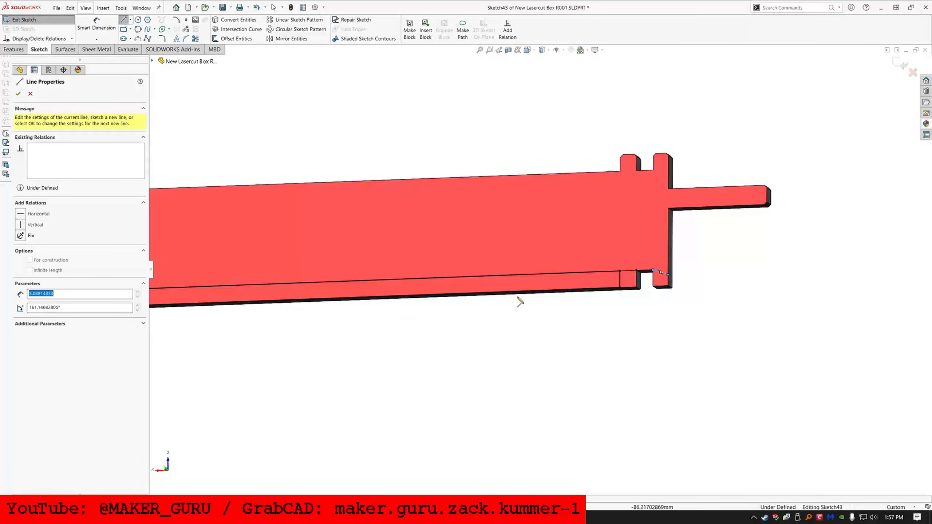
scroll(518, 297, "up", 8)
scroll(315, 286, "down", 7)
left_click_drag(290, 292, 284, 288)
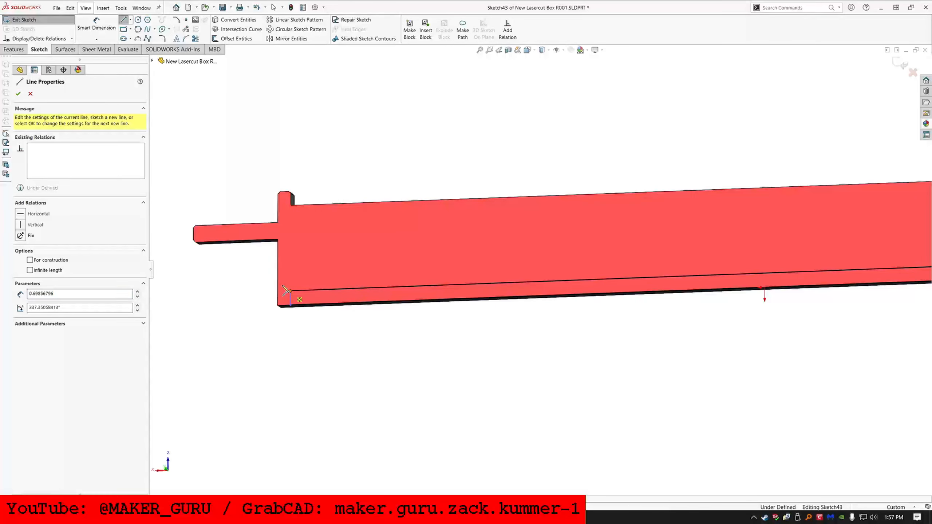
key("Escape")
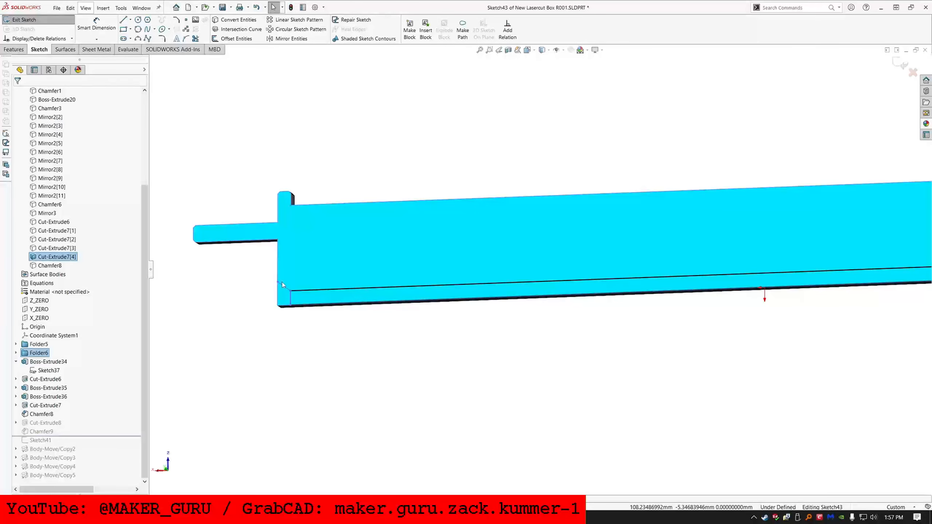
- Make the line at the rectangle's far corner parallel to the rectangle's upper edge and convert it to construction geometry
left_click(281, 283)
left_click(330, 290, "ctrl")
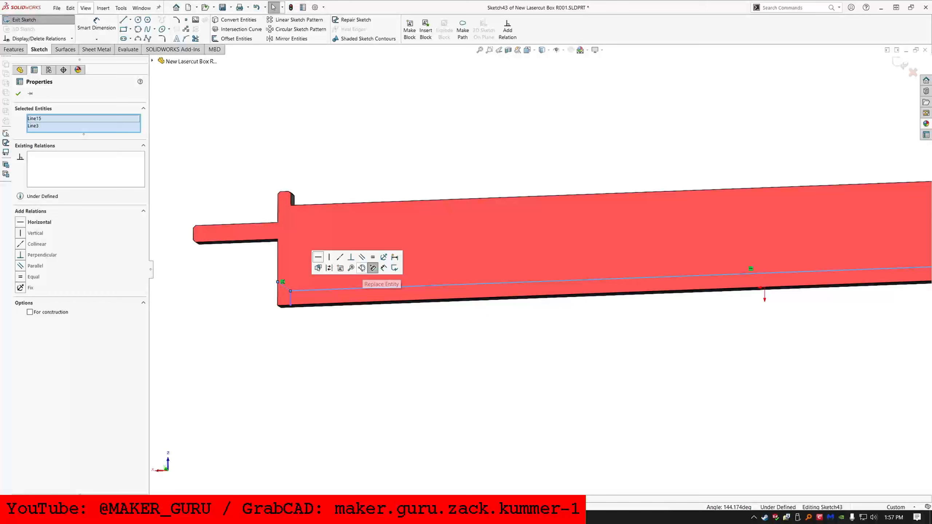
left_click(368, 259)
left_click(290, 299)
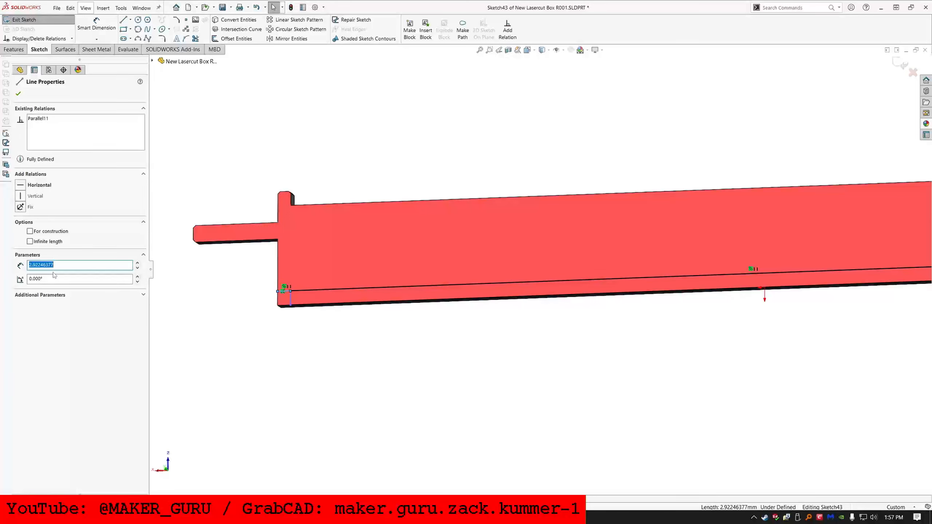
left_click(47, 233)
scroll(759, 245, "up", 4)
scroll(762, 245, "down", 4)
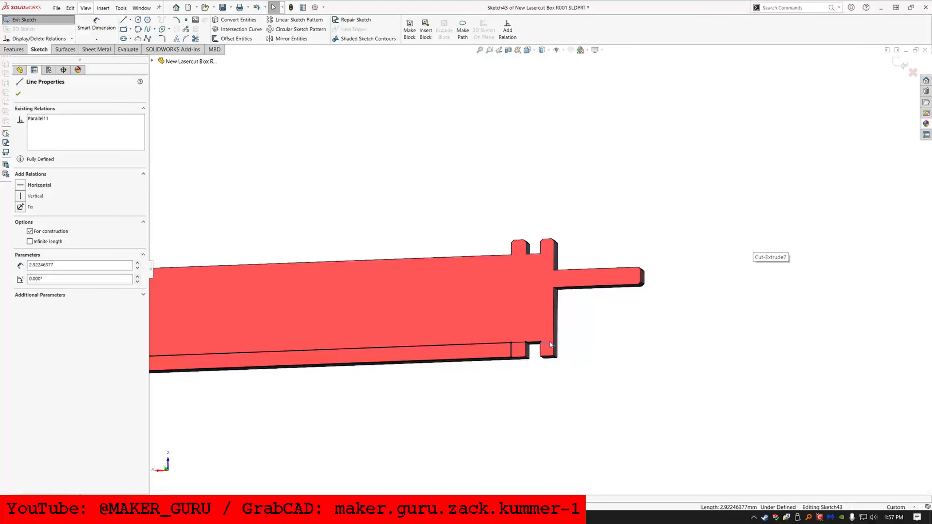
- Make the line across the outer lower tooth construction geometry, parallel and equal to the far-corner line, and finish the cut sketch
left_click(550, 345, "ctrl")
left_click(51, 312)
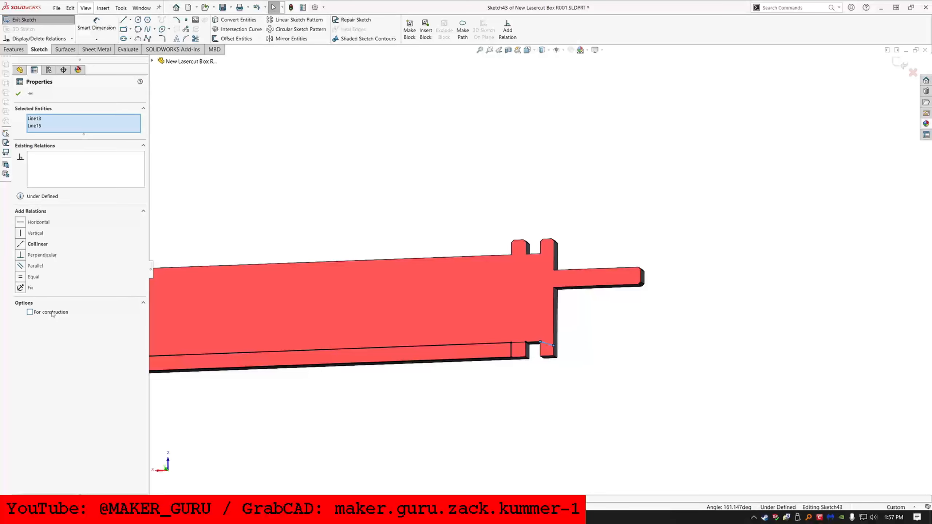
left_click(35, 266)
scroll(387, 349, "up", 5)
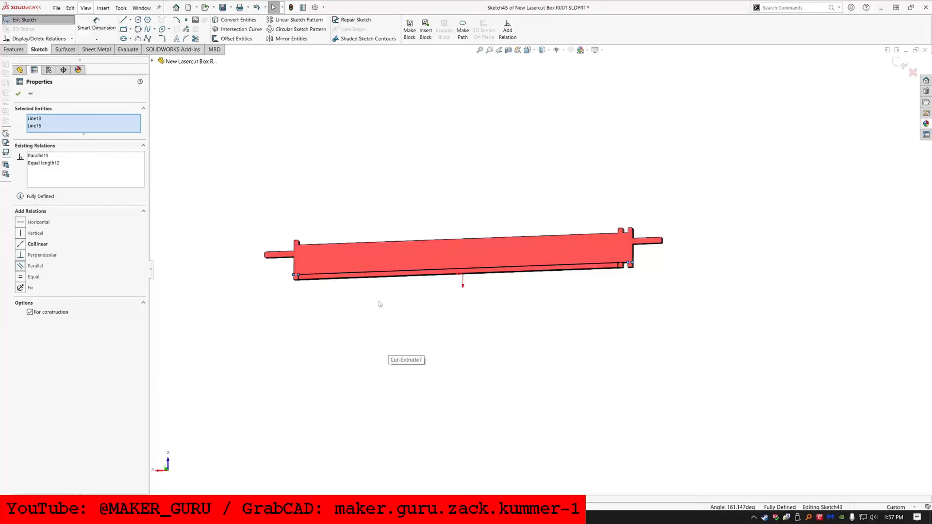
left_click(347, 297)
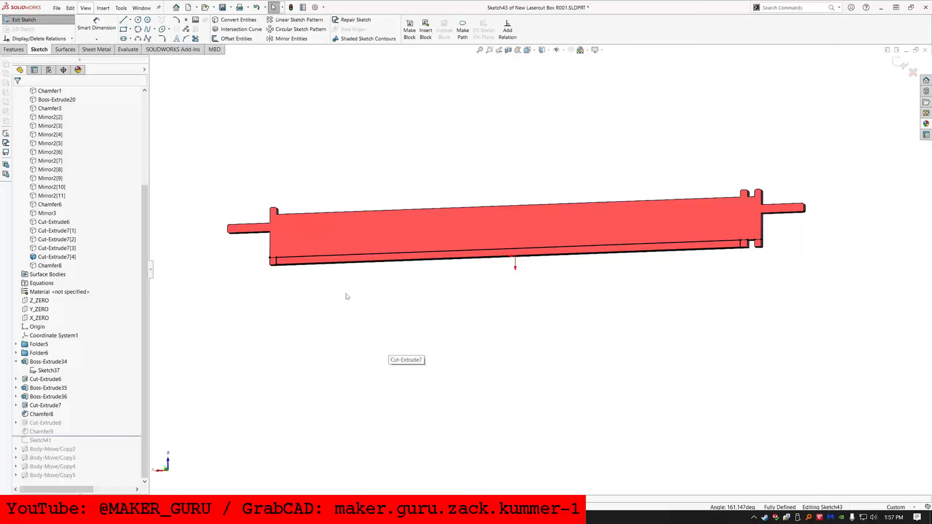
left_click(32, 20)
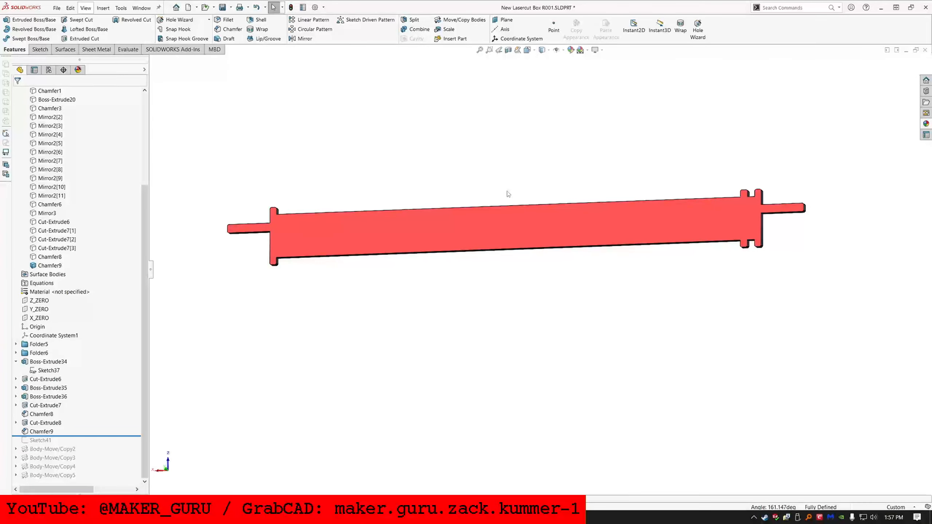
- Review the edges selected in the Chamfer9 feature
left_click(35, 430)
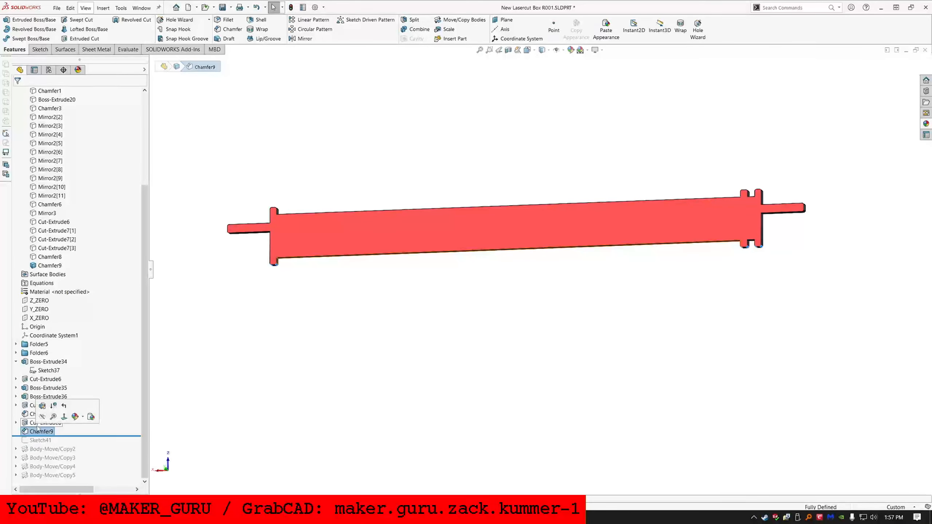
left_click(40, 411)
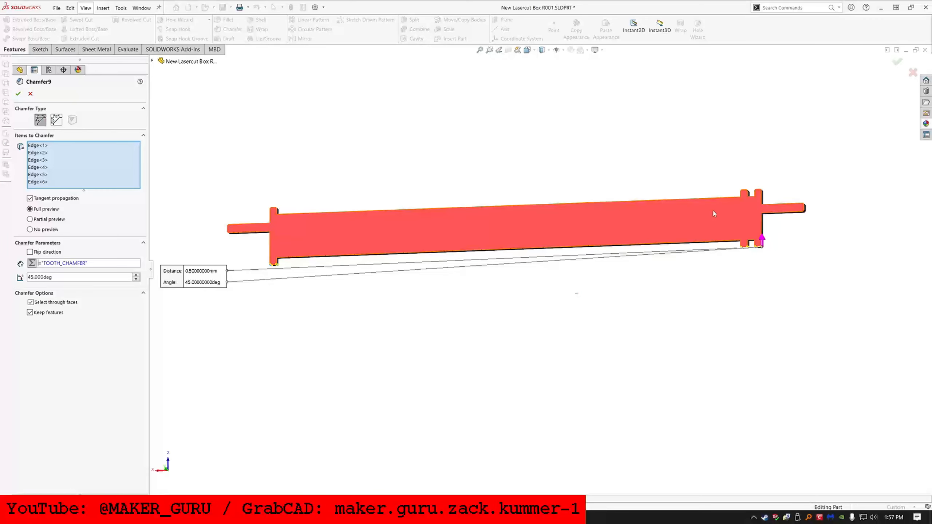
key("Escape")
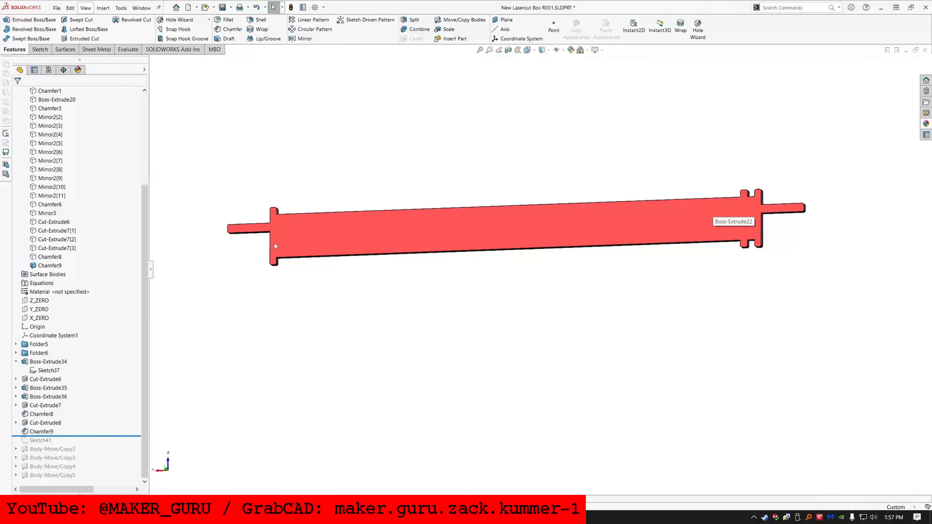
- Measure the widths of the outer and inner lower teeth at the wall's notched end
scroll(747, 239, "down", 4)
scroll(695, 273, "down", 4)
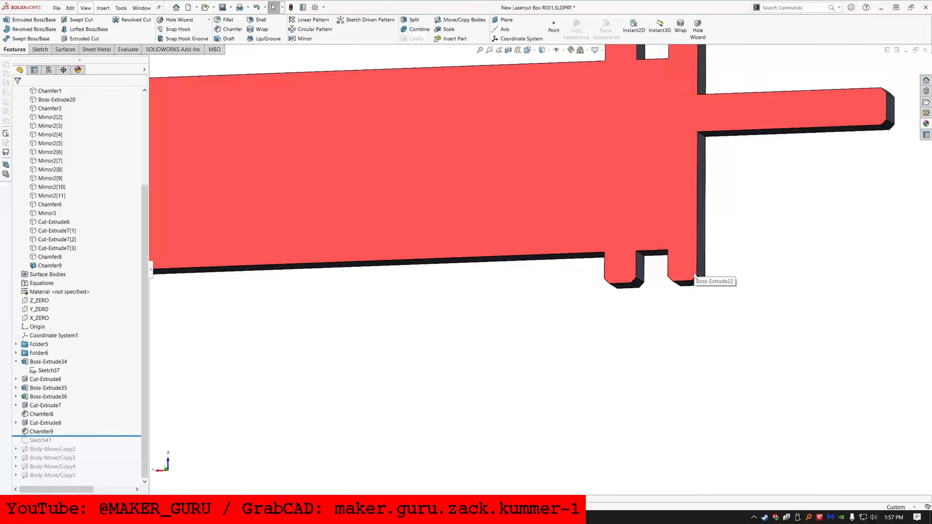
middle_click_drag(695, 273, 676, 268)
left_click(703, 271)
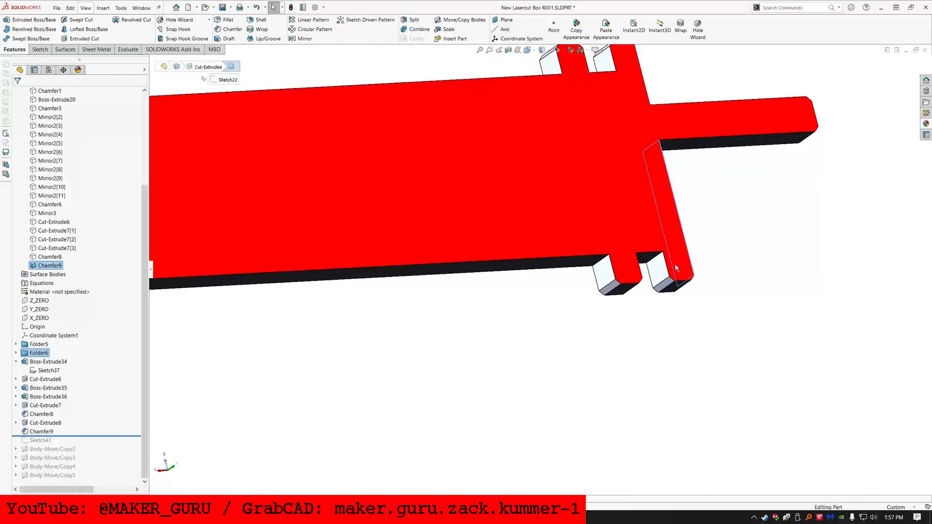
left_click(657, 271)
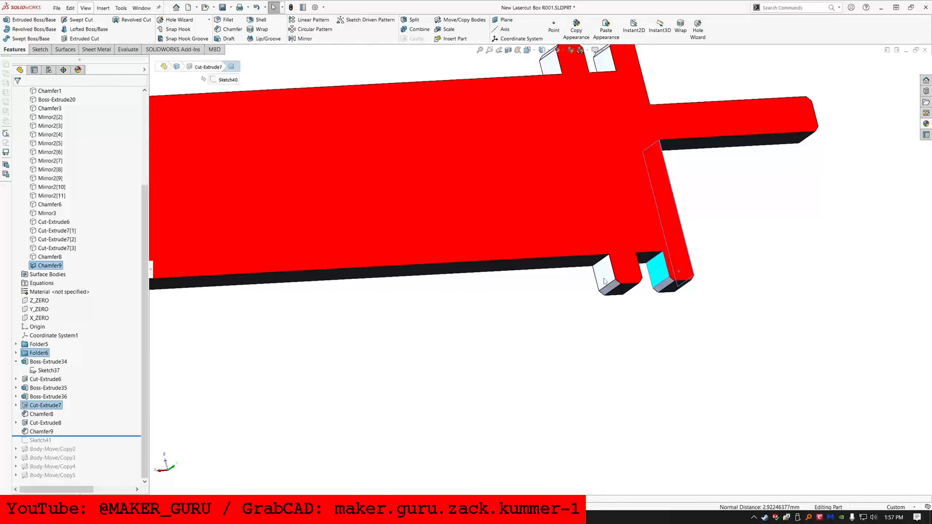
middle_click_drag(611, 282, 635, 281)
left_click(635, 281)
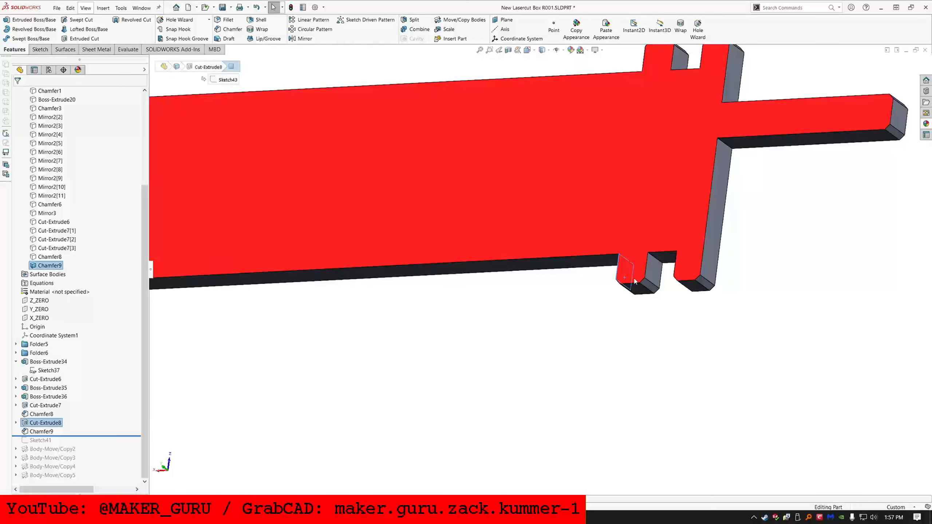
left_click(655, 274, "ctrl")
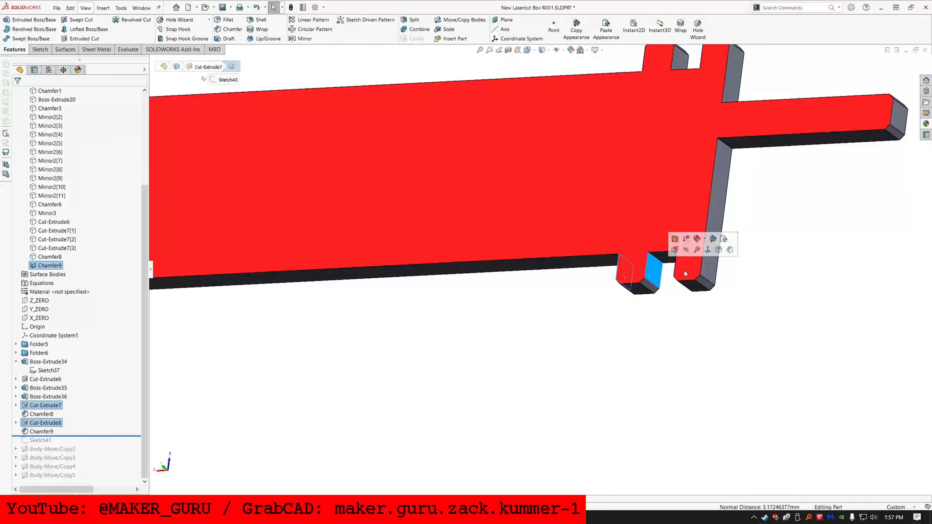
scroll(684, 271, "up", 5)
scroll(404, 268, "up", 4)
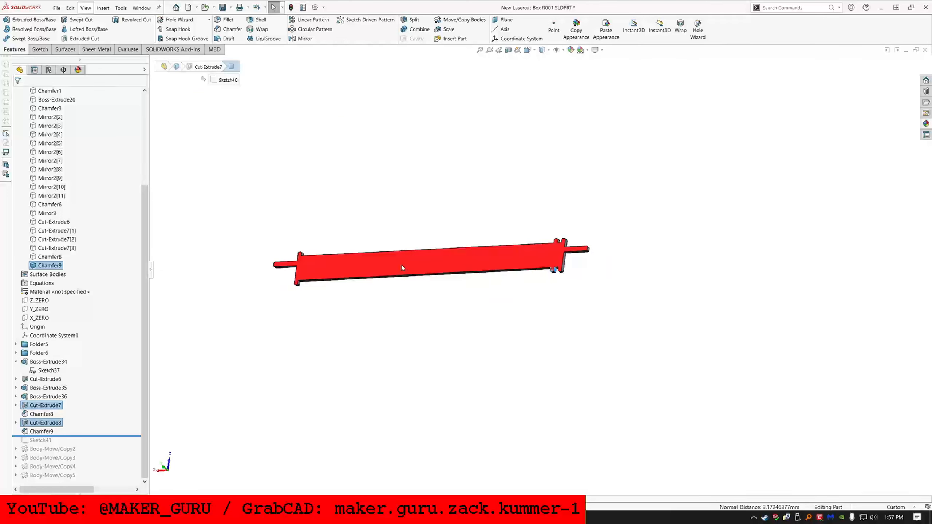
- Measure the width of the notch between the two lower teeth, and recheck the inner lower tooth's width
scroll(613, 287, "down", 6)
scroll(585, 260, "down", 3)
middle_click_drag(585, 260, 656, 237)
left_click(583, 260)
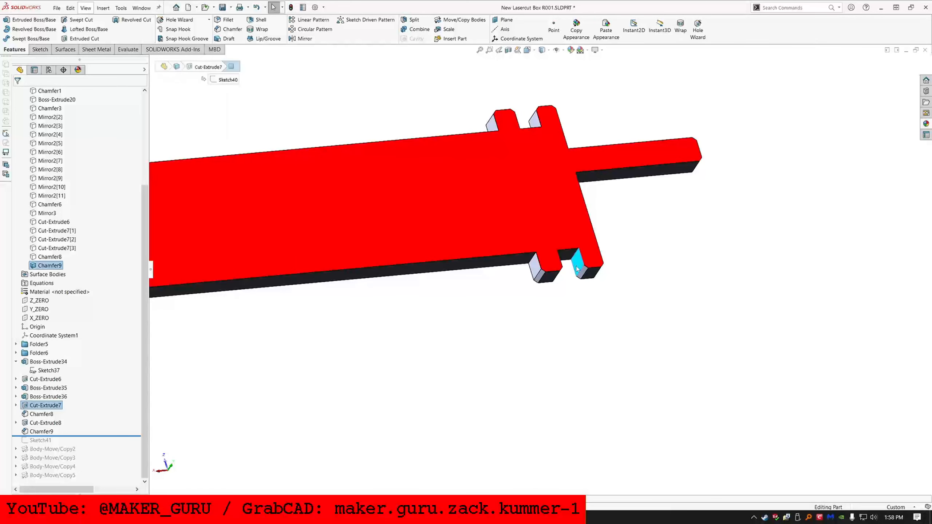
middle_click_drag(583, 260, 515, 273)
left_click(565, 262, "ctrl")
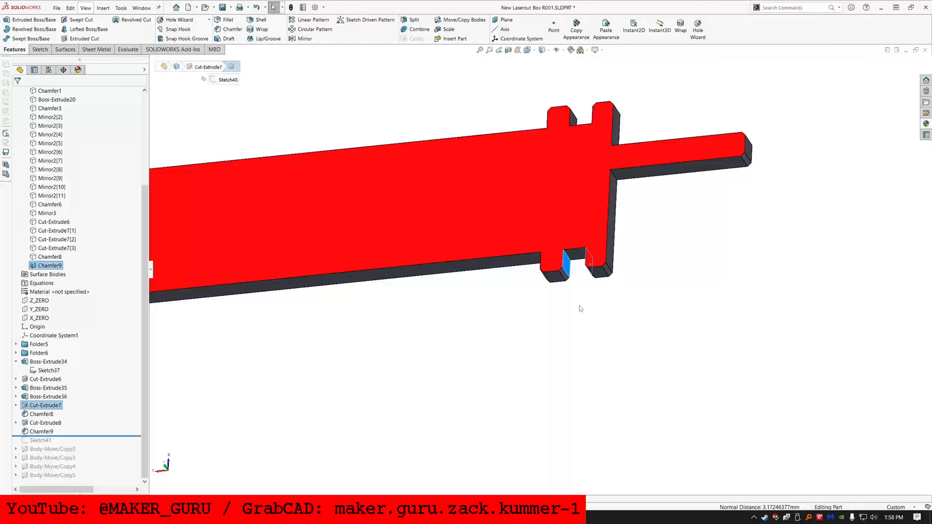
left_click(580, 294)
middle_click_drag(574, 266, 544, 270)
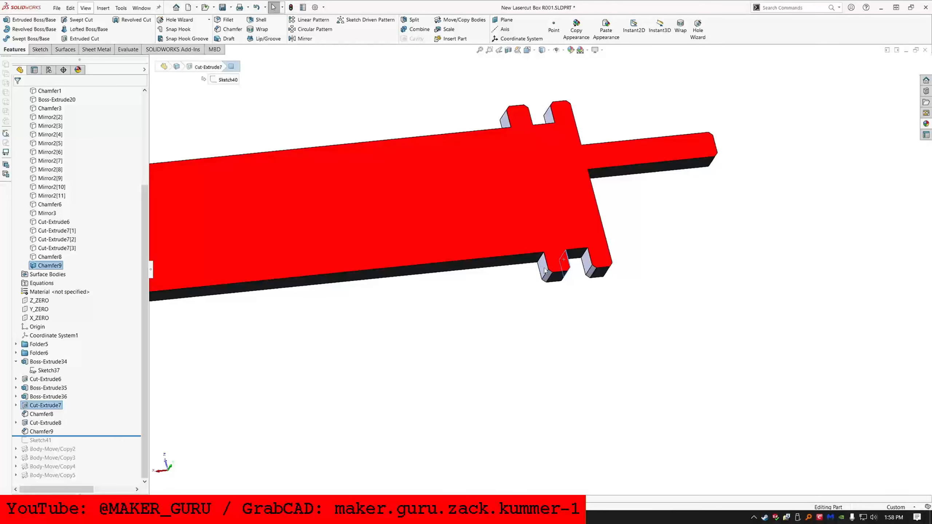
left_click(545, 270, "ctrl")
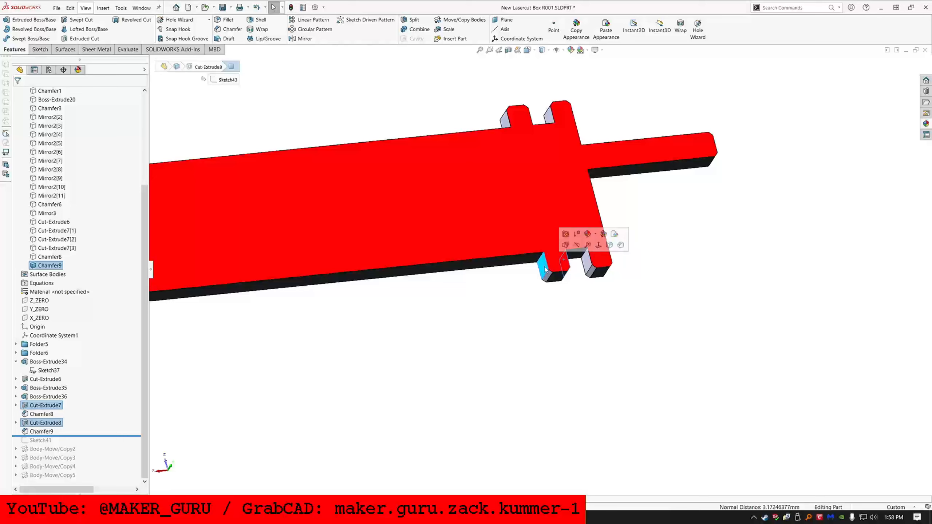
left_click(554, 326)
- Show all the solid bodies of the box again
scroll(460, 308, "up", 5)
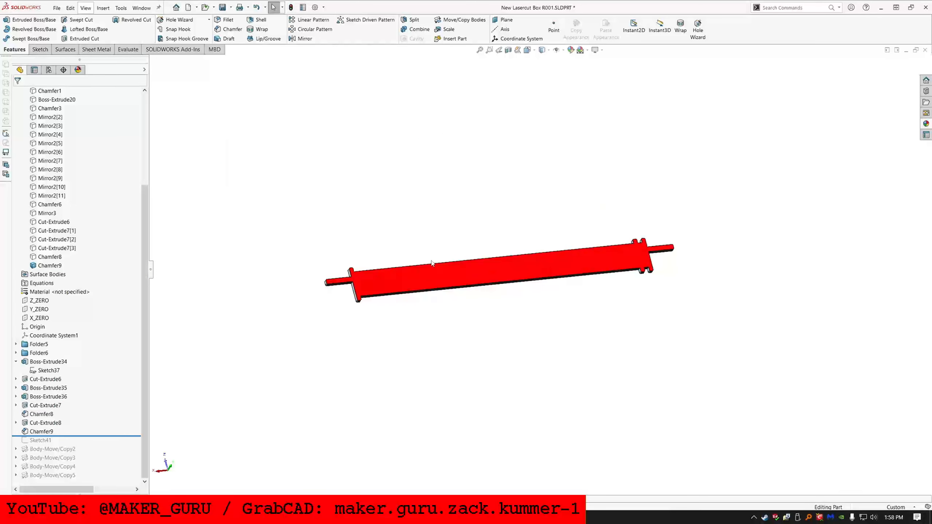
middle_click_drag(432, 263, 373, 309)
scroll(72, 193, "up", 5)
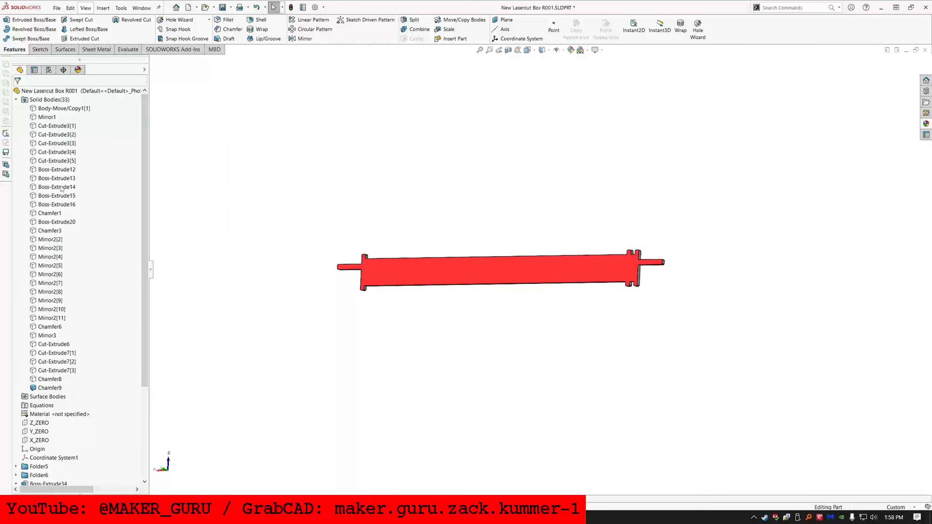
left_click(49, 100)
right_click(49, 100)
left_click(70, 104)
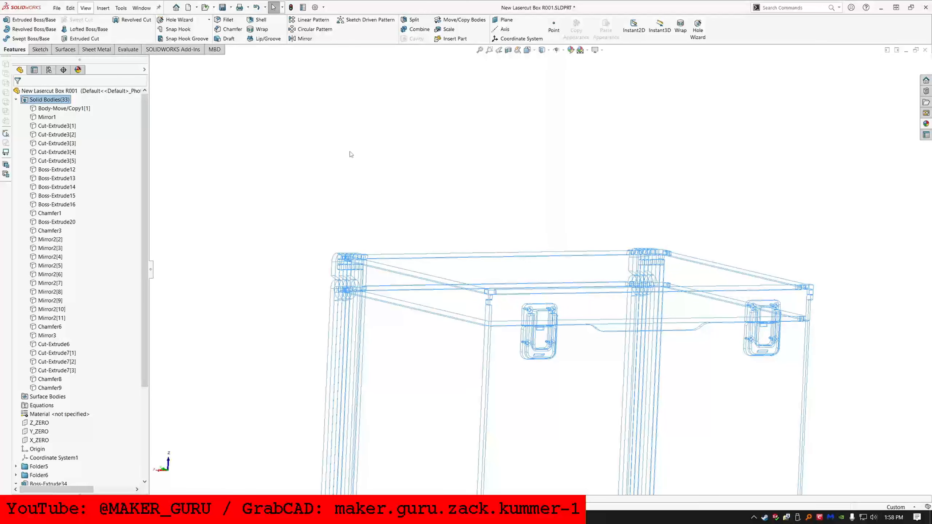
- Roll the feature history forward to the end so that the four Body-Move/Copy features of the lid walls are included
middle_click_drag(490, 289, 453, 272)
scroll(595, 265, "down", 3)
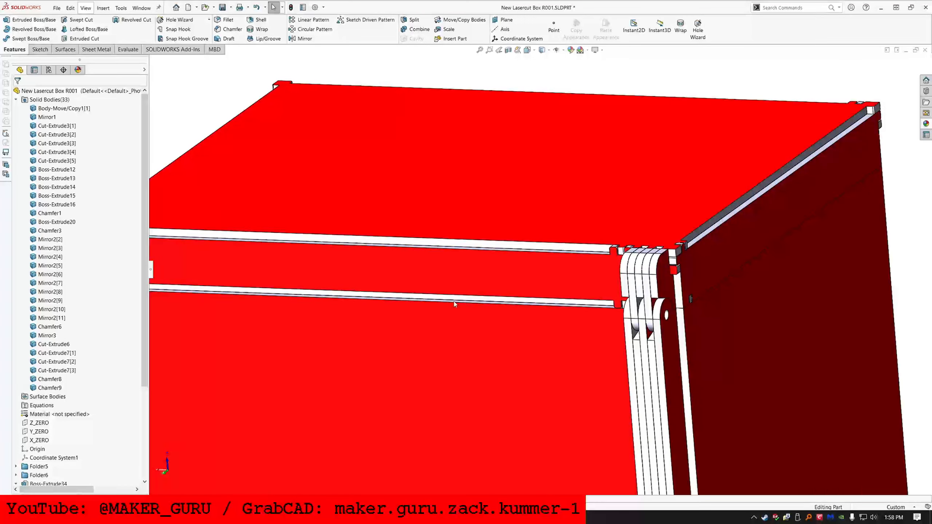
scroll(456, 304, "up", 2)
middle_click_drag(546, 270, 671, 319)
scroll(704, 293, "up", 6)
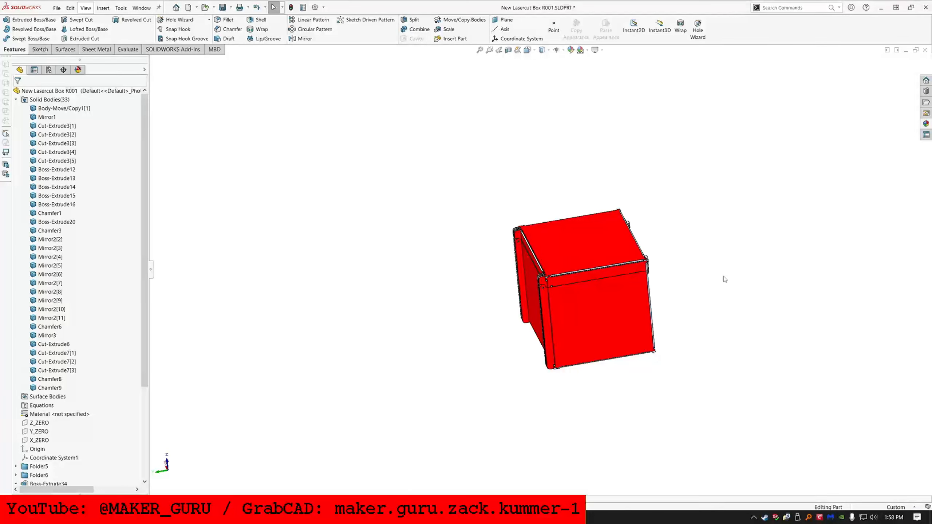
scroll(723, 278, "down", 2)
scroll(69, 378, "down", 5)
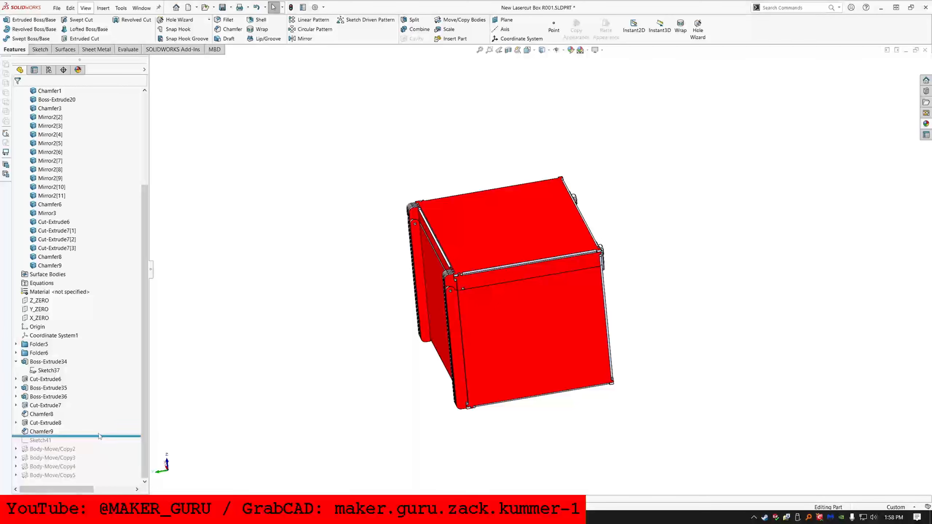
left_click_drag(99, 436, 99, 480)
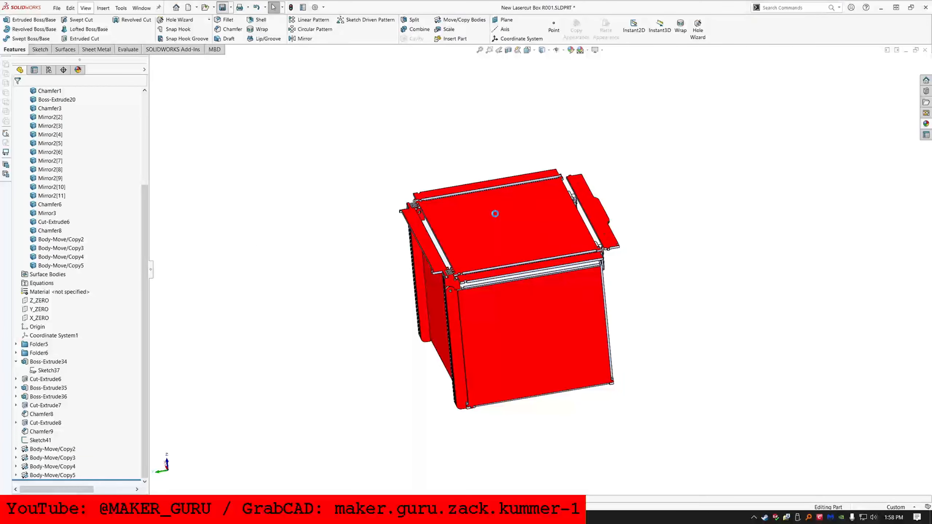
- Hide Sketch41
scroll(554, 250, "down", 3)
mouse_move(565, 237)
middle_mouse_down()
mouse_move(572, 217)
mouse_move(477, 260)
mouse_move(488, 292)
mouse_move(577, 310)
middle_mouse_up()
left_click(578, 309)
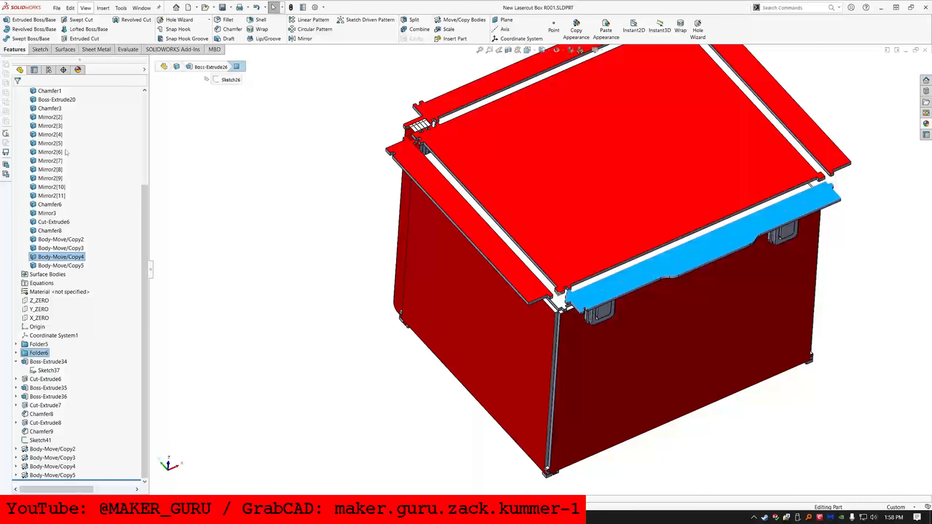
left_click(44, 442)
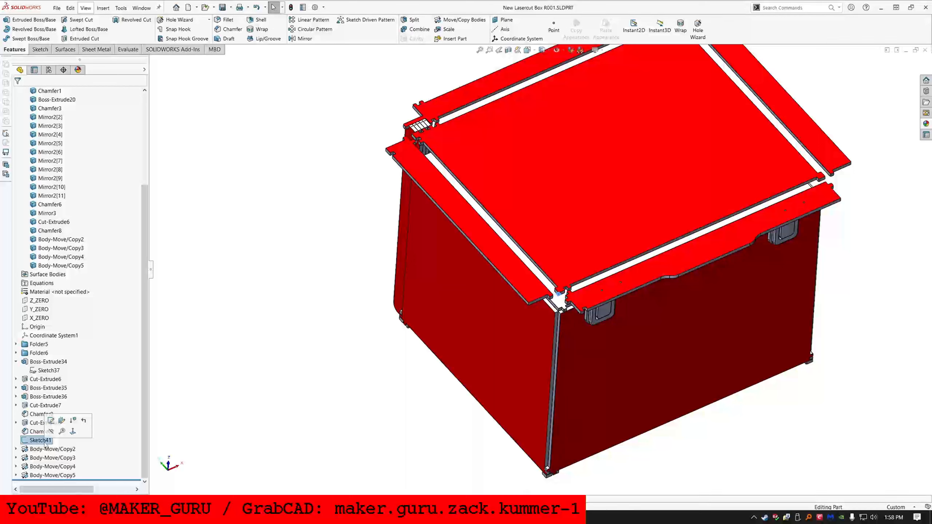
left_click(50, 431)
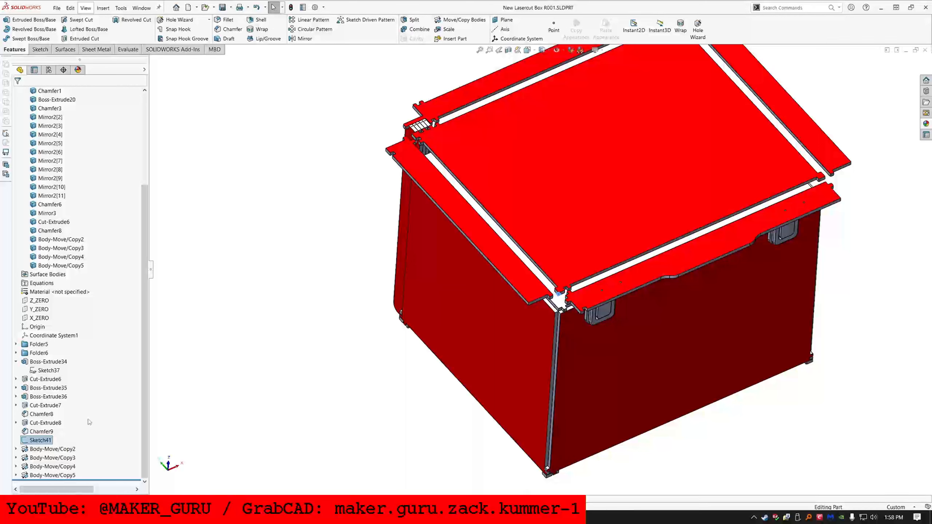
- Start a sketch on the flattened front lid wall's face and draw a corner rectangle outward from its outer corner tooth
left_click(580, 302)
left_click(40, 49)
left_click(22, 20)
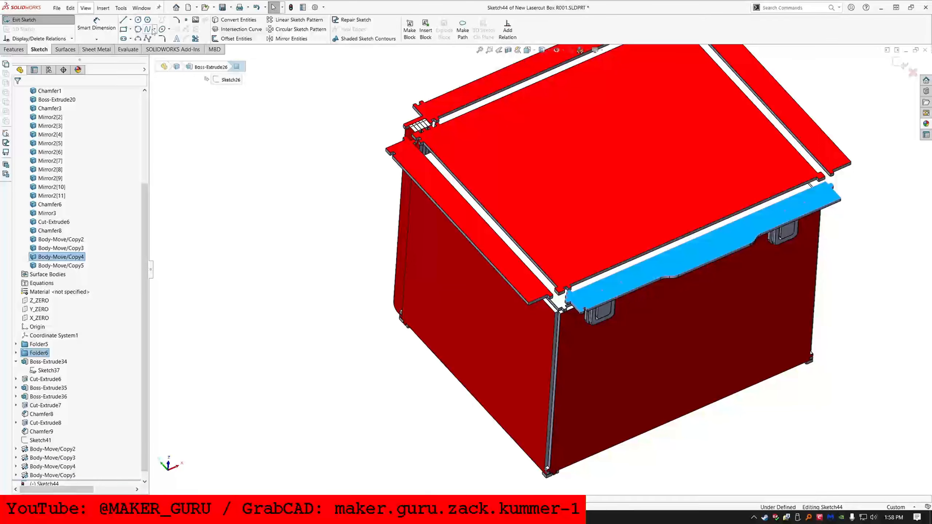
left_click(124, 29)
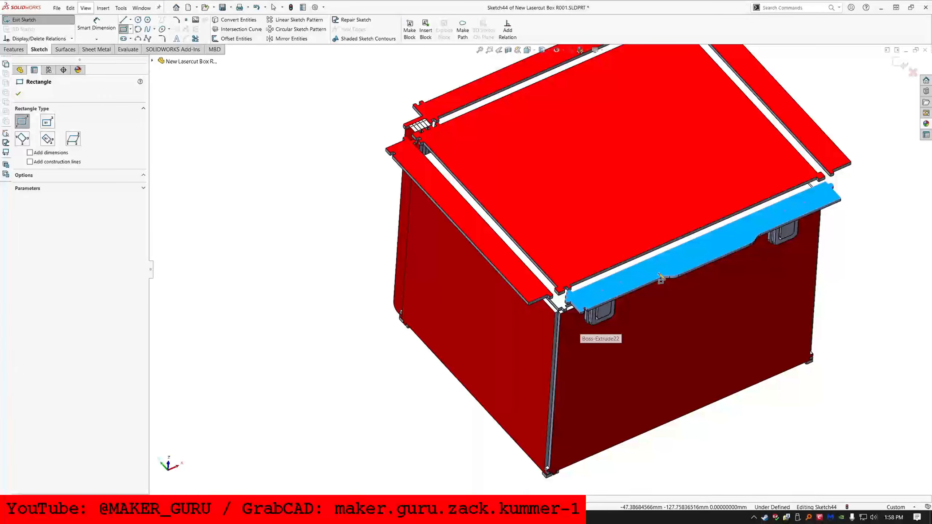
scroll(524, 311, "down", 5)
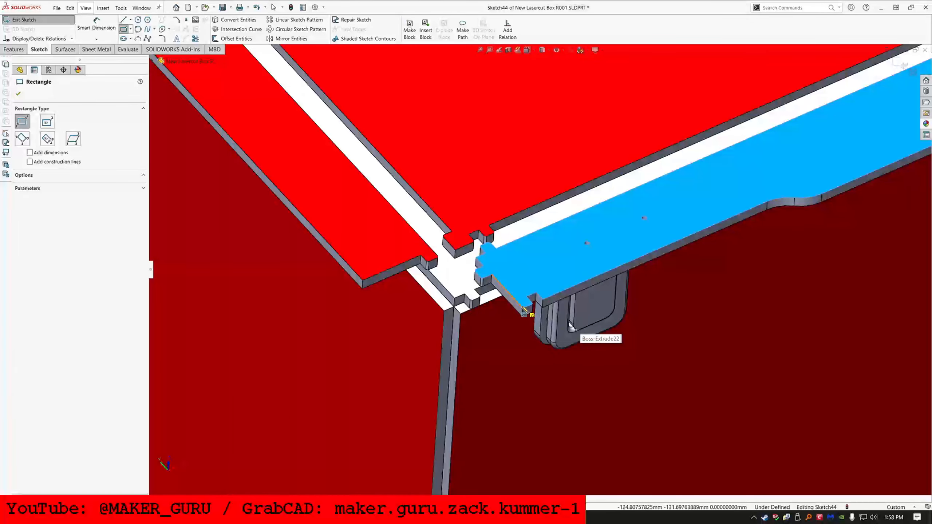
left_click(525, 311)
left_click(510, 457)
- Draw a second corner rectangle outward from the outer corner of the adjacent flattened side lid wall
scroll(539, 268, "up", 5)
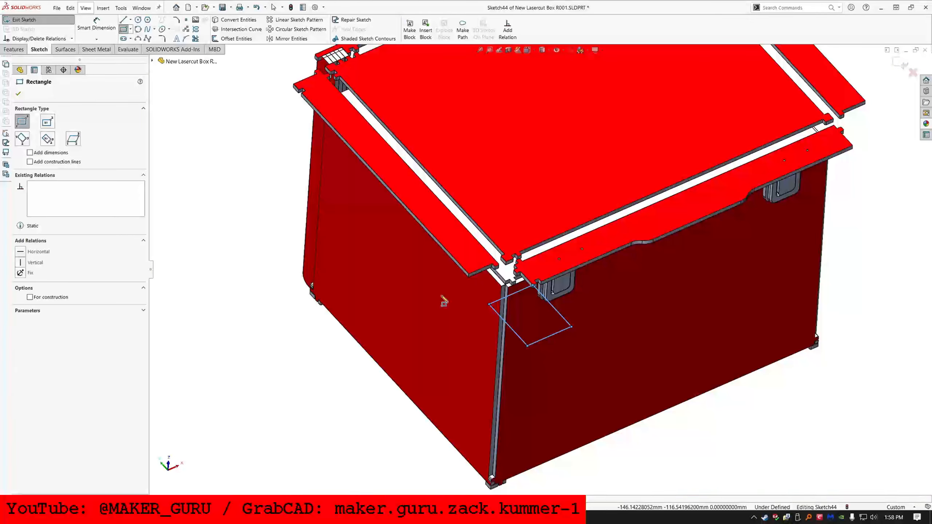
left_click(469, 273)
left_click(447, 312)
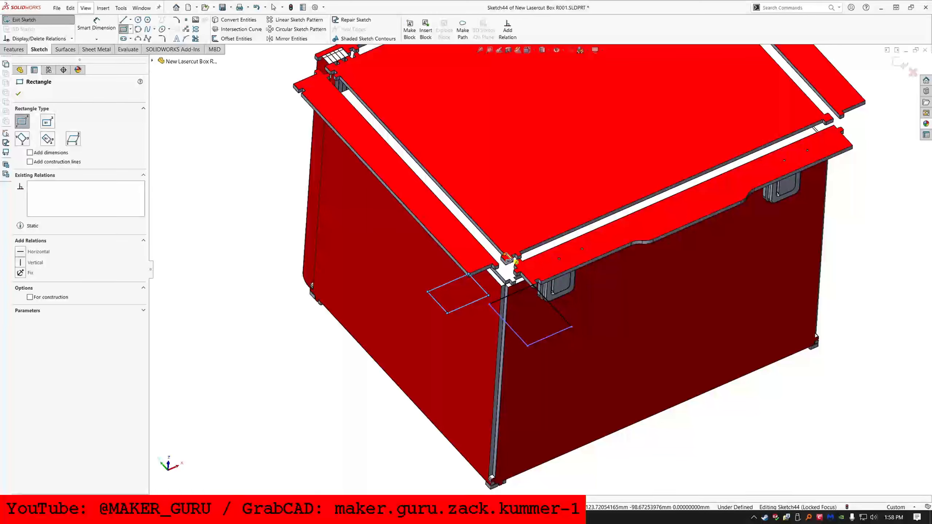
key("Escape")
- Make the four outer lines of the two corner rectangles equal in length
mouse_move(586, 369)
left_mouse_down()
mouse_move(408, 325)
mouse_move(417, 330)
left_mouse_up()
mouse_move(497, 334)
left_mouse_down()
mouse_move(521, 335)
mouse_move(491, 337)
left_mouse_up()
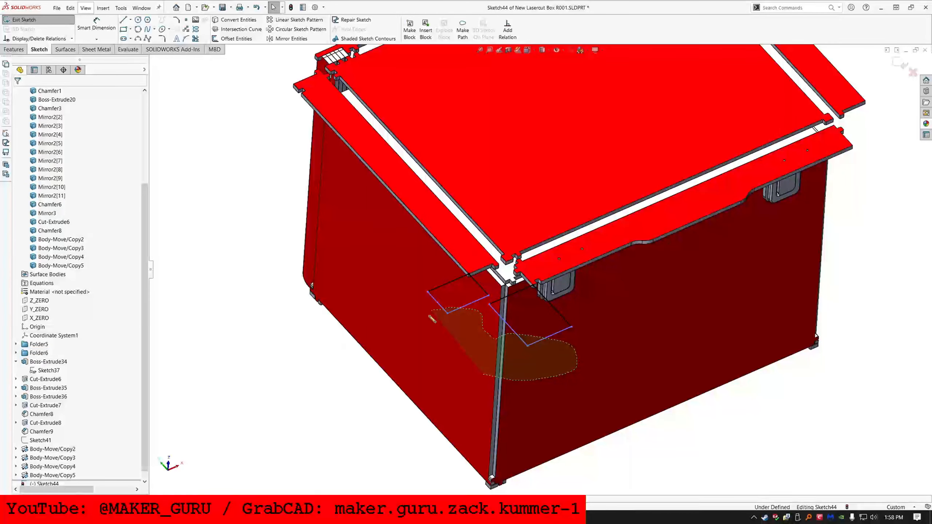
left_click_drag(432, 319, 432, 316)
left_click(24, 280)
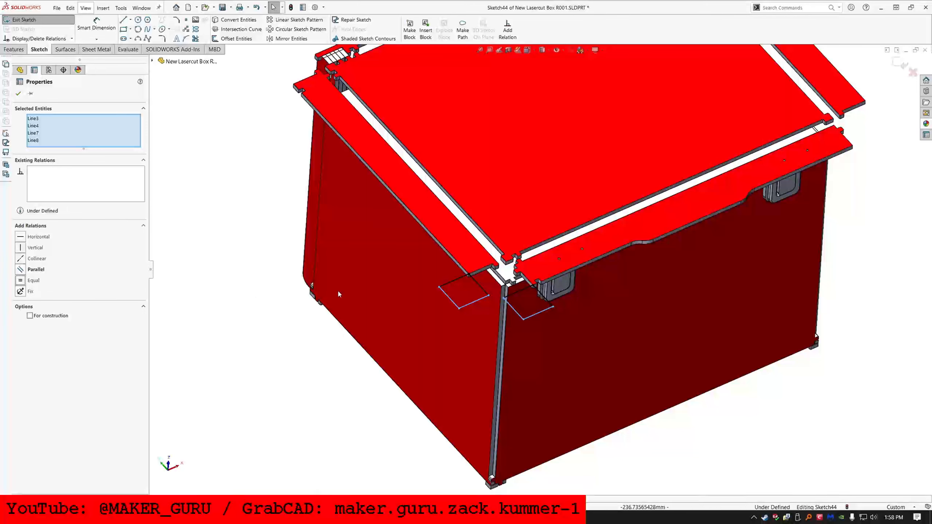
left_click(217, 307)
- Show Sketch41 and make one side of the front lid wall's corner rectangle equal in length to its small corner line
scroll(46, 417, "down", 1)
left_click(37, 432)
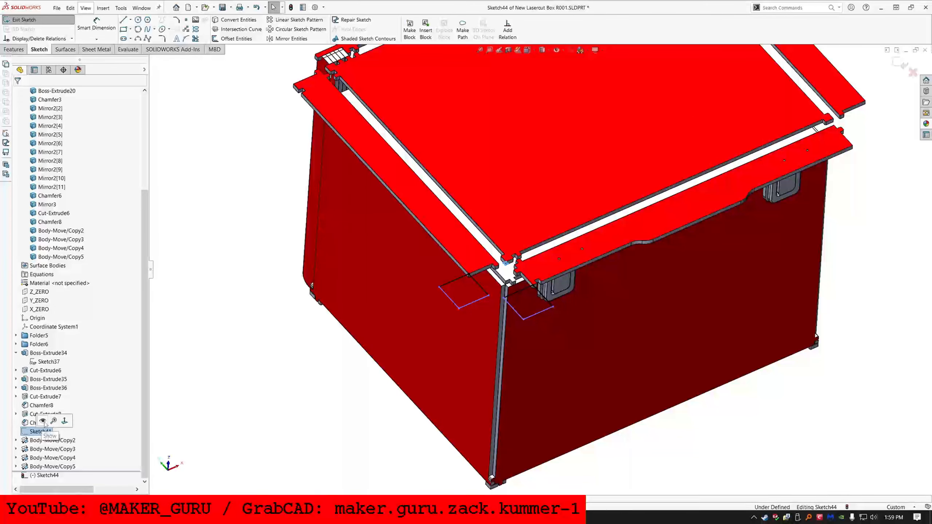
left_click(43, 421)
scroll(529, 268, "down", 5)
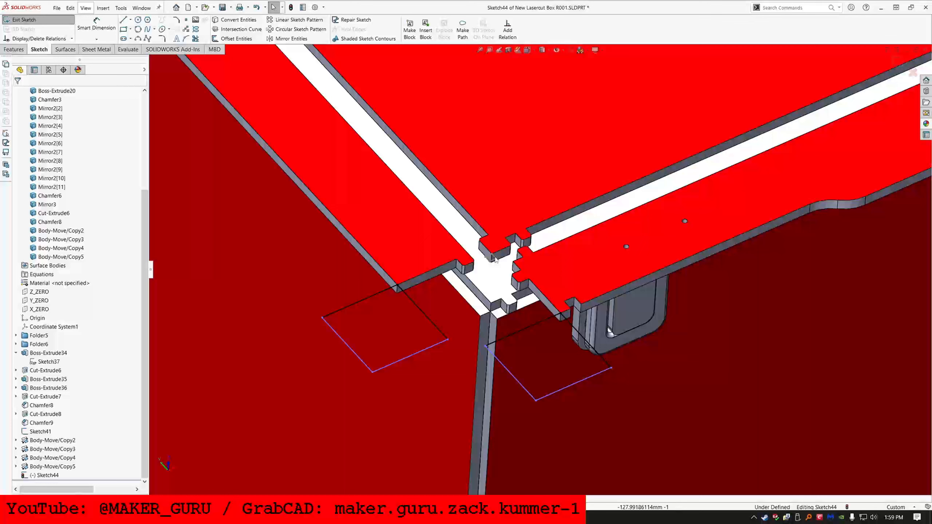
left_click(494, 258)
left_click(579, 334, "ctrl")
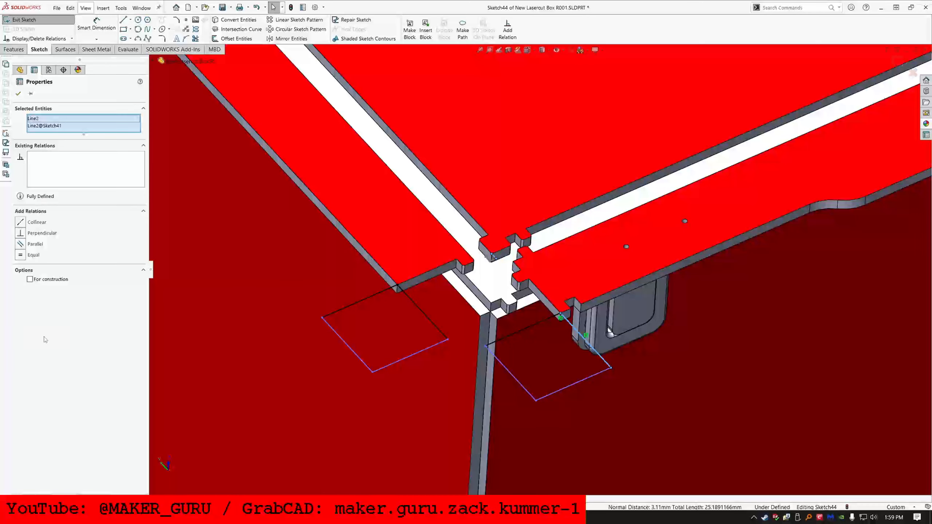
left_click(31, 255)
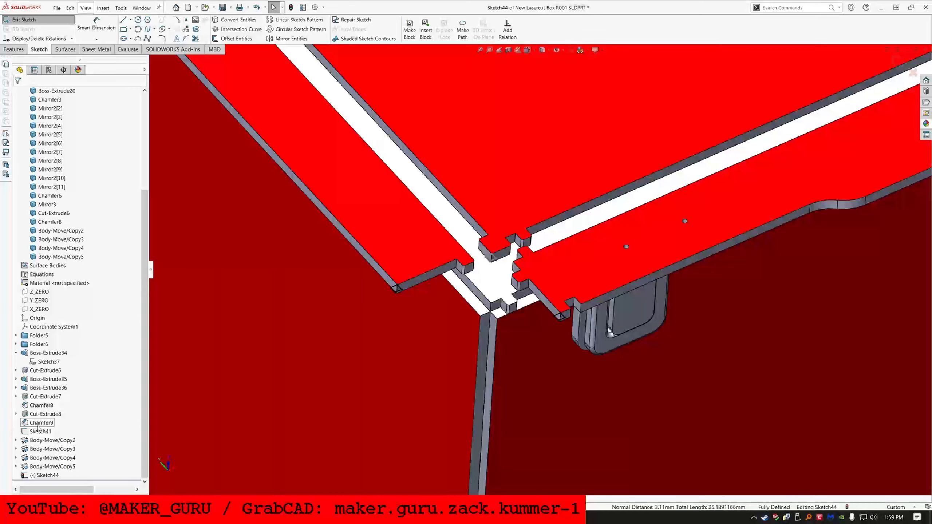
- Hide Sketch41 and exit the corner rectangle sketch
left_click(39, 430)
left_click(42, 418)
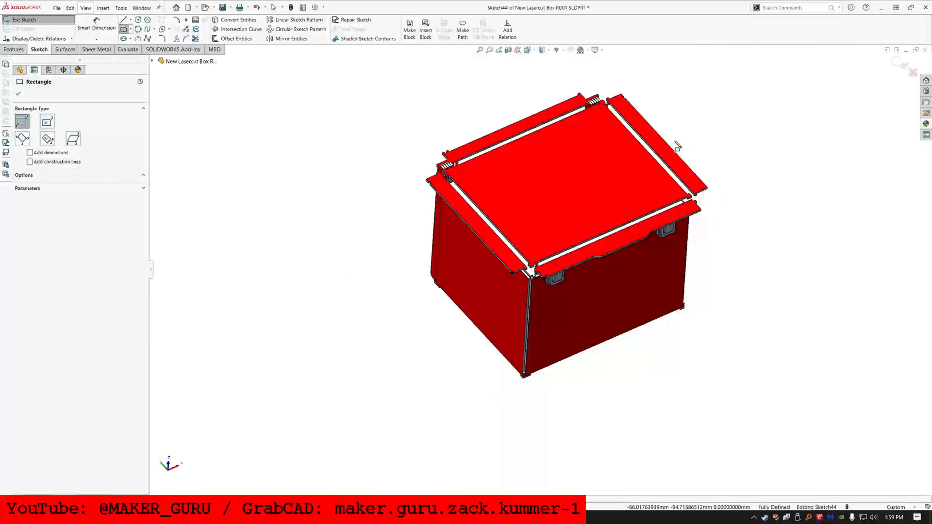
scroll(676, 207, "down", 3)
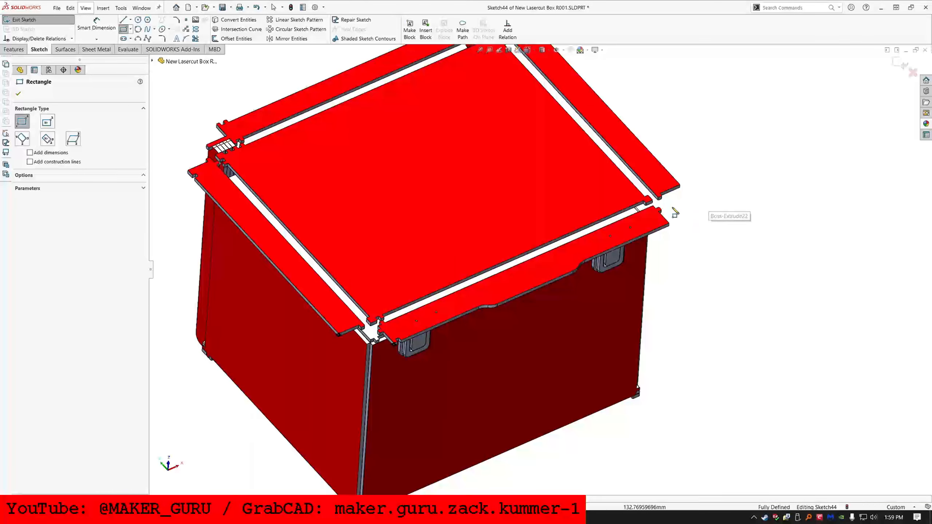
scroll(678, 190, "up", 3)
scroll(609, 177, "down", 2)
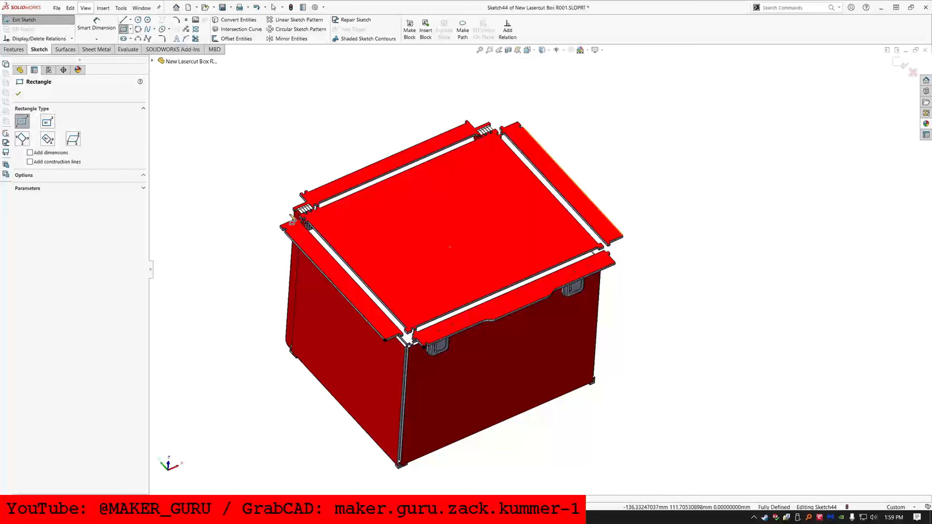
left_click(49, 19)
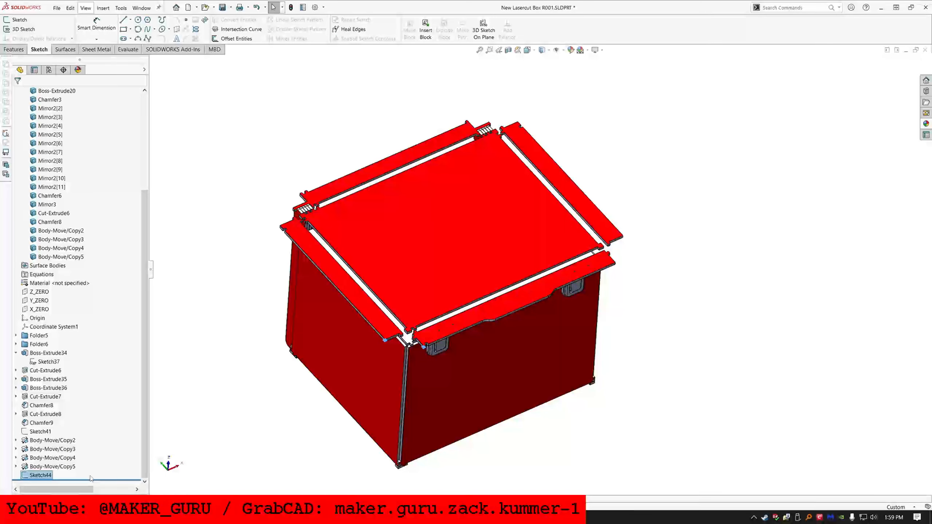
- Roll the model back to just after Sketch41 and start a sketch on the front lid wall's outer face
left_click_drag(91, 477, 94, 437)
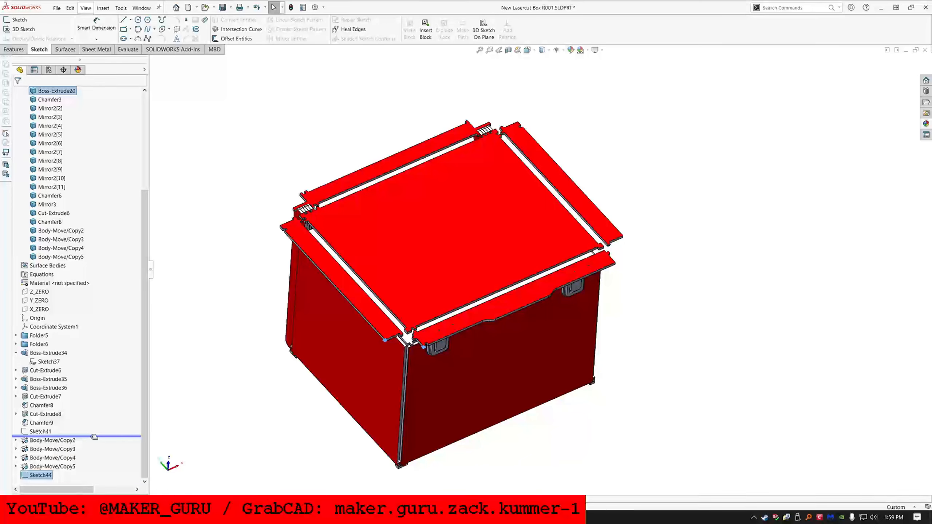
scroll(427, 332, "down", 4)
mouse_move(433, 326)
middle_mouse_down()
mouse_move(427, 256)
mouse_move(400, 230)
mouse_move(429, 324)
middle_mouse_up()
left_click(429, 326)
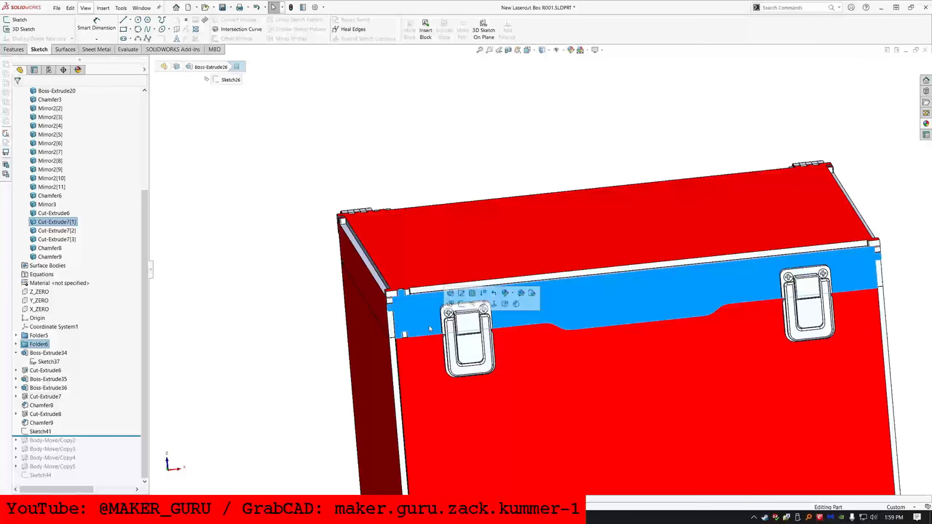
left_click(14, 20)
- Hide both front latch bodies and exit the empty sketch
right_click(813, 312)
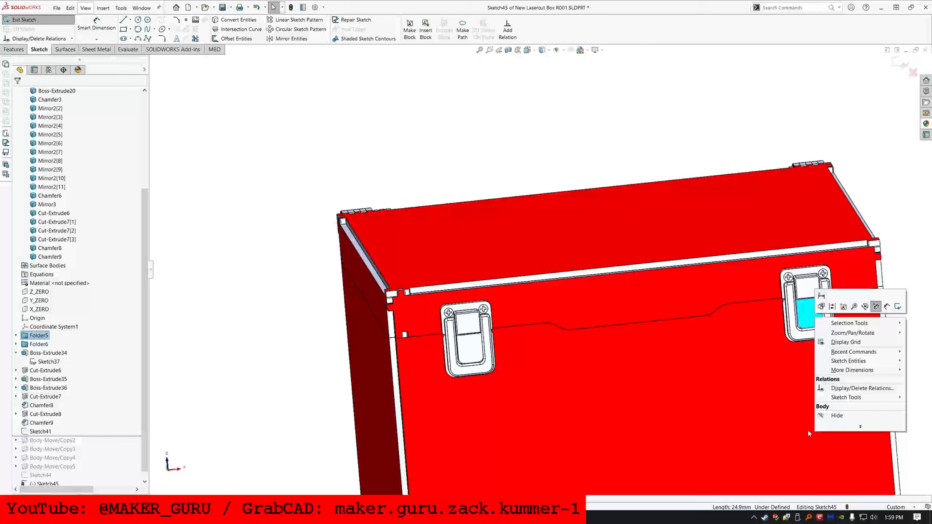
left_click(840, 416)
right_click(456, 355)
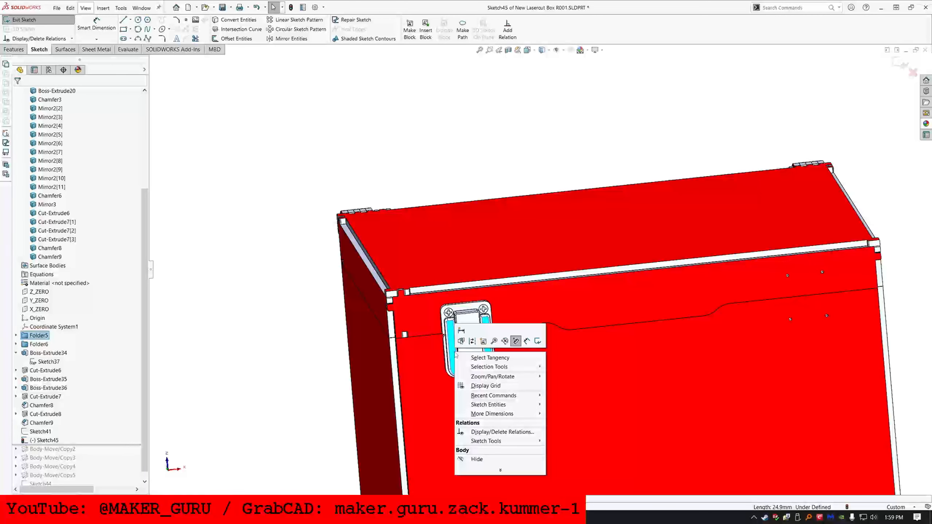
left_click(475, 458)
middle_click_drag(461, 417, 494, 363)
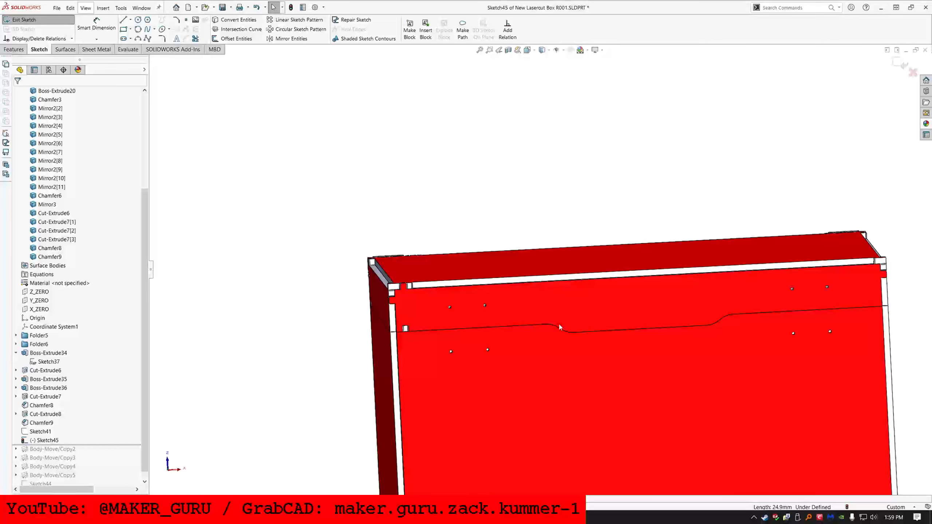
left_click(51, 24)
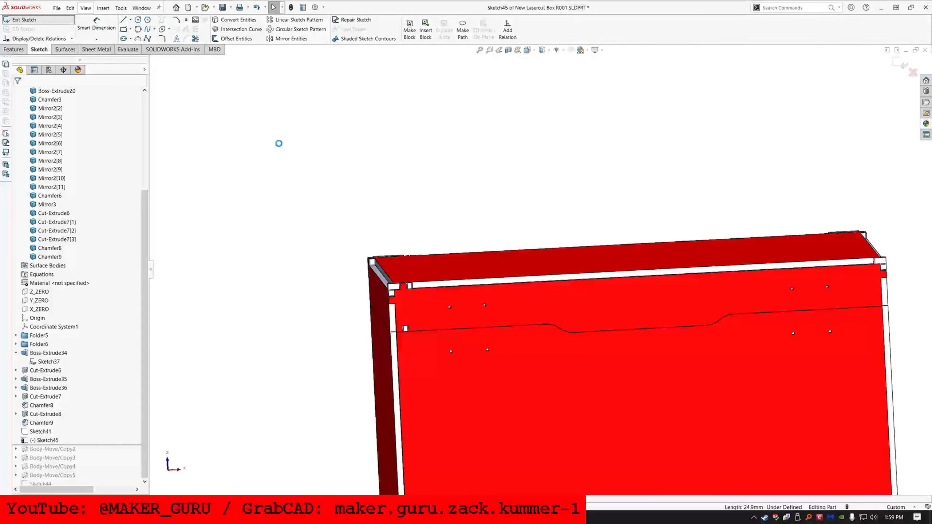
mouse_move(428, 292)
middle_mouse_down()
mouse_move(501, 271)
mouse_move(505, 304)
middle_mouse_up()
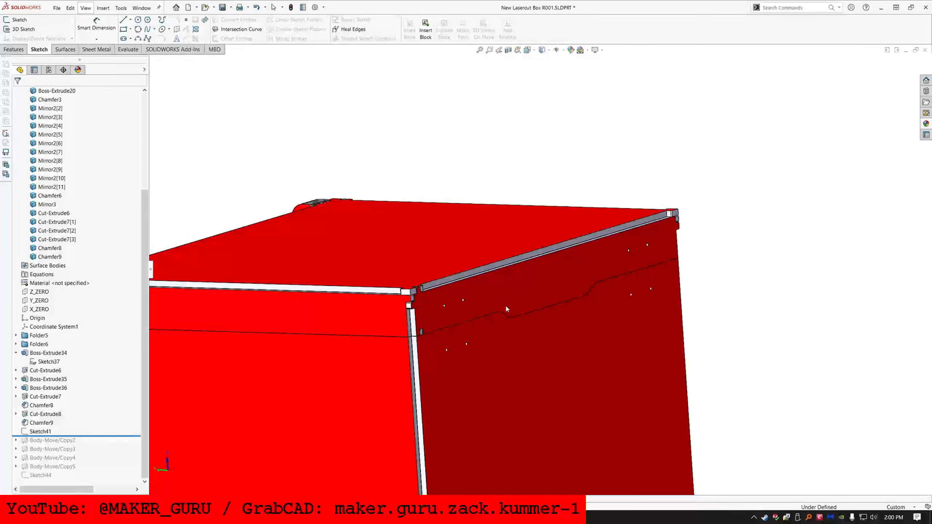
scroll(359, 321, "up", 6)
scroll(514, 282, "down", 7)
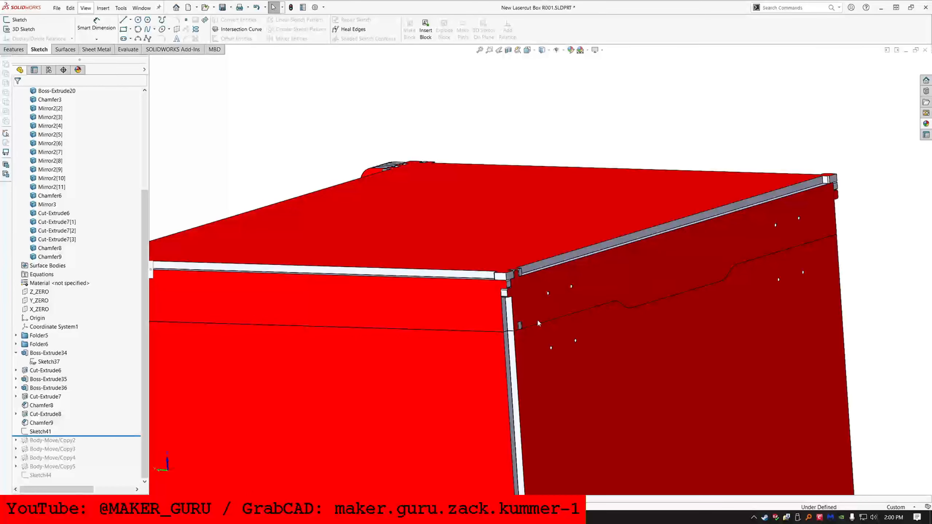
left_click(537, 340)
key("ctrl+o")
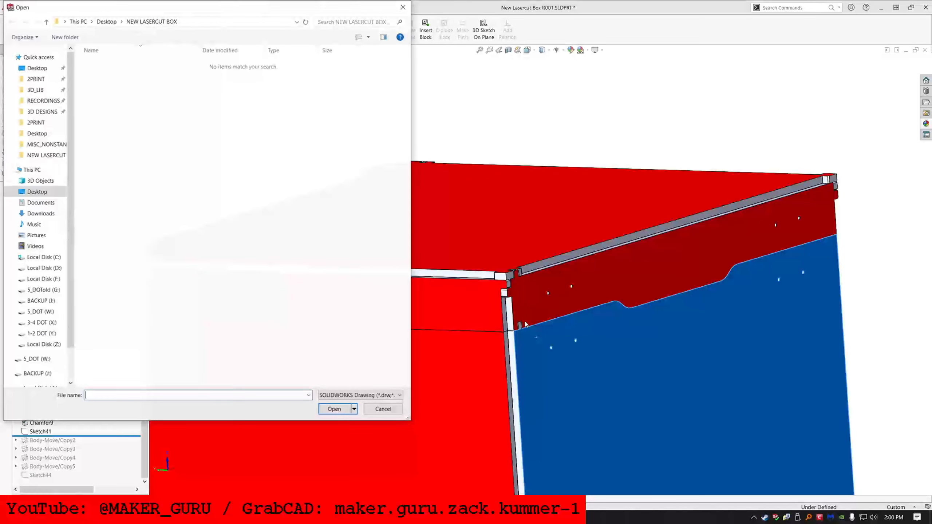
left_click(376, 410)
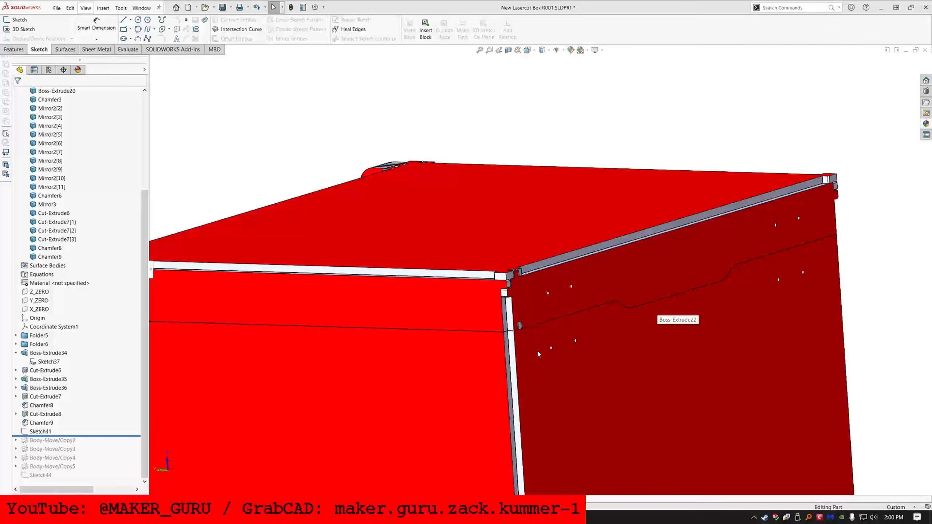
- Hide every solid body except the front lid wall
left_click(539, 311)
left_click(54, 232)
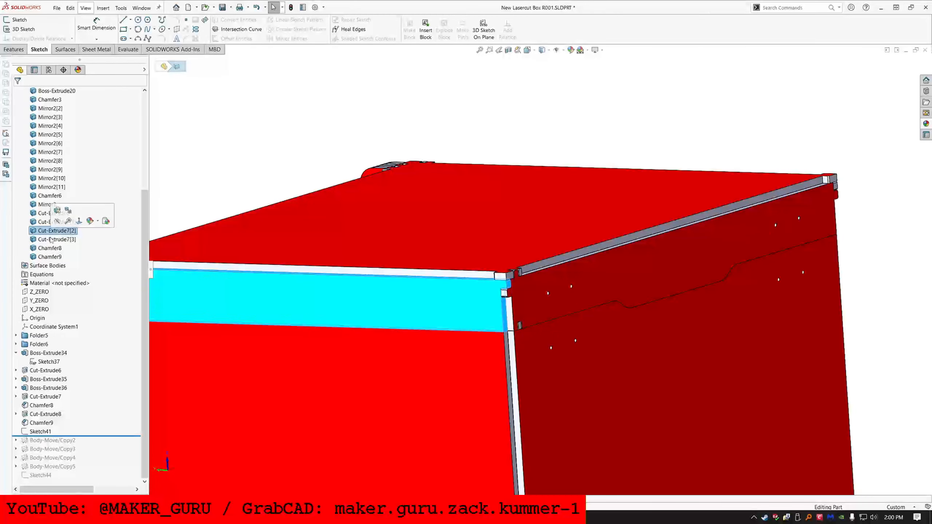
left_click(48, 257, "shift")
left_click(56, 247)
left_click(48, 222)
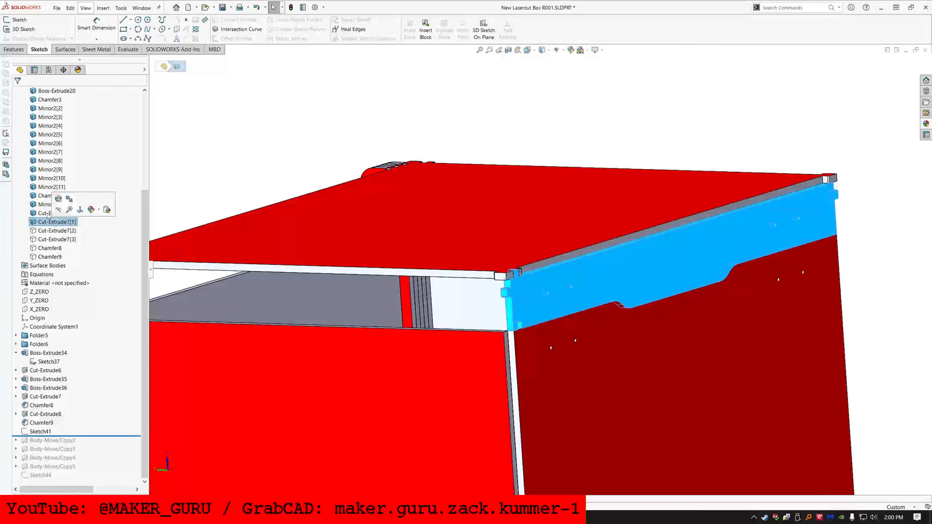
left_click(48, 214)
scroll(46, 97, "up", 5)
left_click(51, 127, "shift")
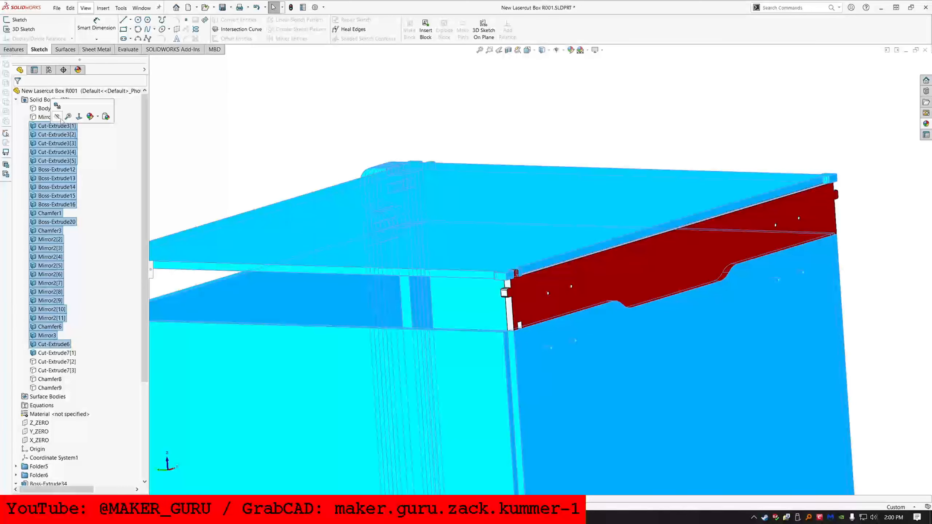
left_click(59, 116)
- Chamfer the front lid wall's lower outer corner edge and both lower edges of the adjacent notch by "TOOTH_CHAMFER" at 45 degrees
left_click(15, 50)
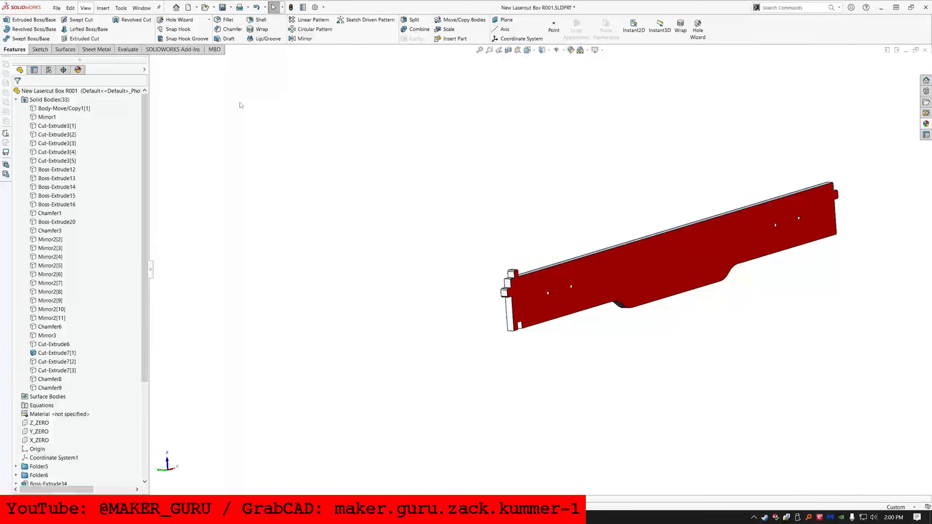
left_click(228, 29)
type("=t")
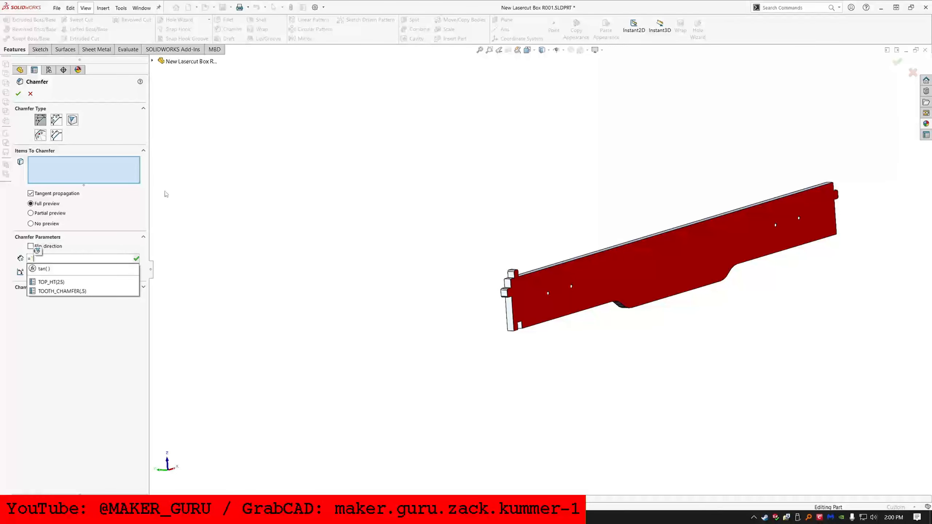
left_click(62, 291)
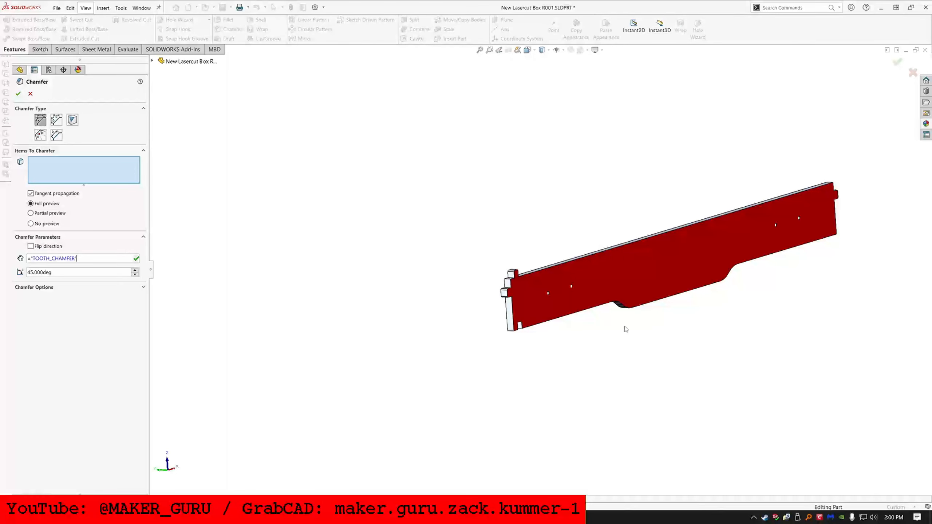
scroll(626, 330, "down", 5)
middle_click_drag(507, 253, 379, 259)
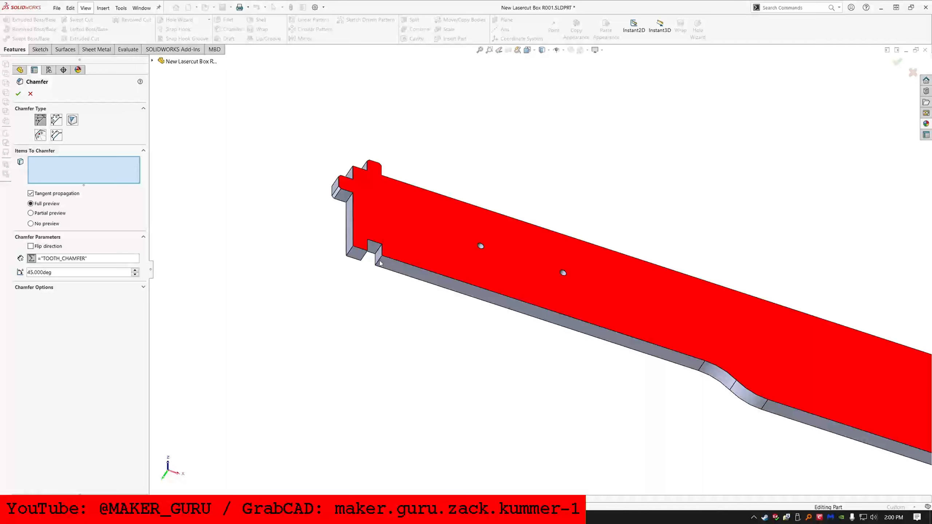
left_click(380, 262)
left_click(366, 258)
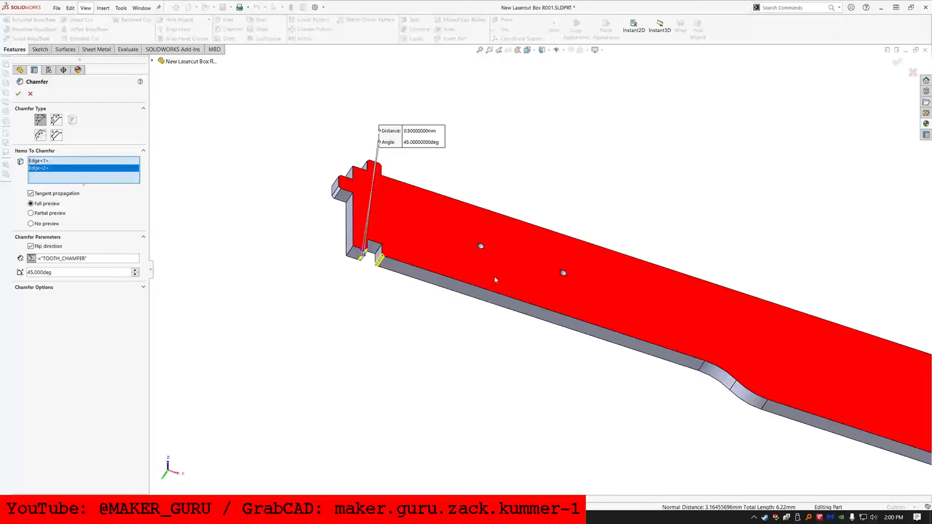
scroll(494, 276, "up", 3)
scroll(675, 318, "up", 2)
scroll(616, 305, "down", 5)
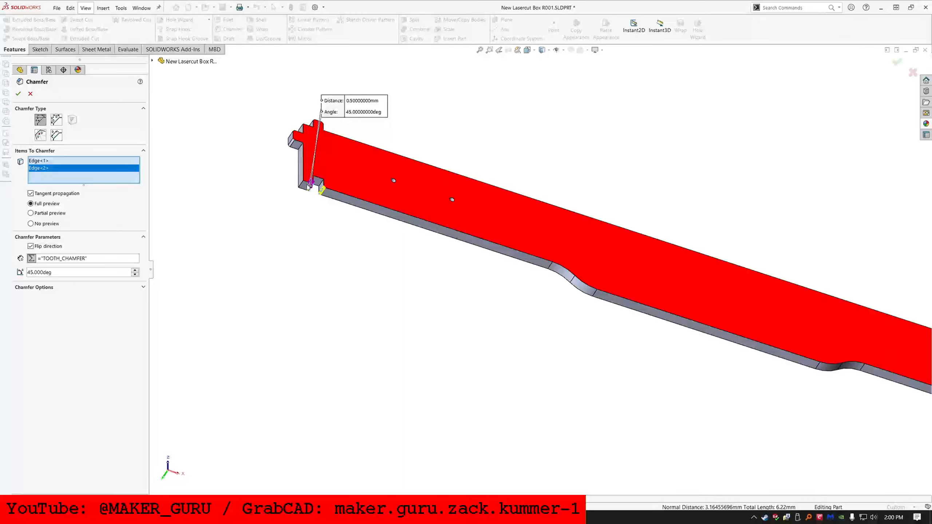
left_click(301, 187)
middle_click_drag(326, 152, 332, 191)
scroll(330, 126, "down", 3)
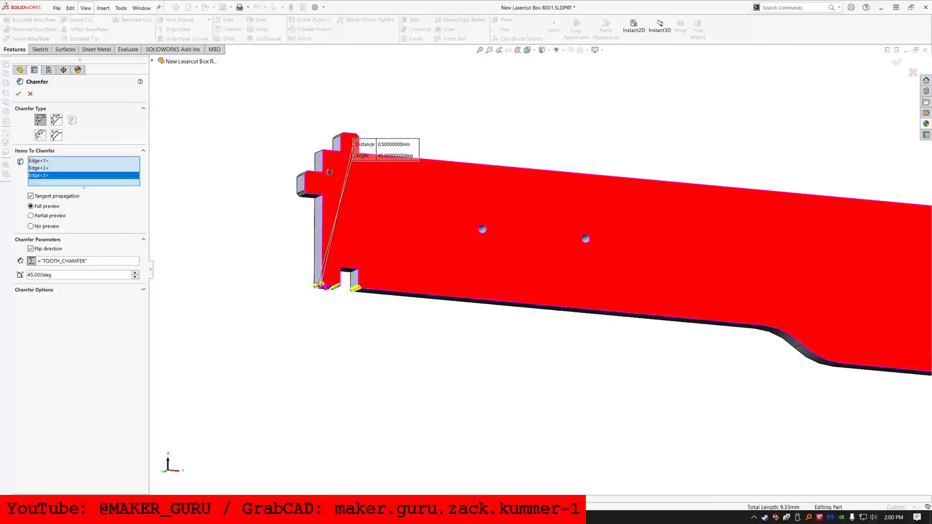
left_click(17, 94)
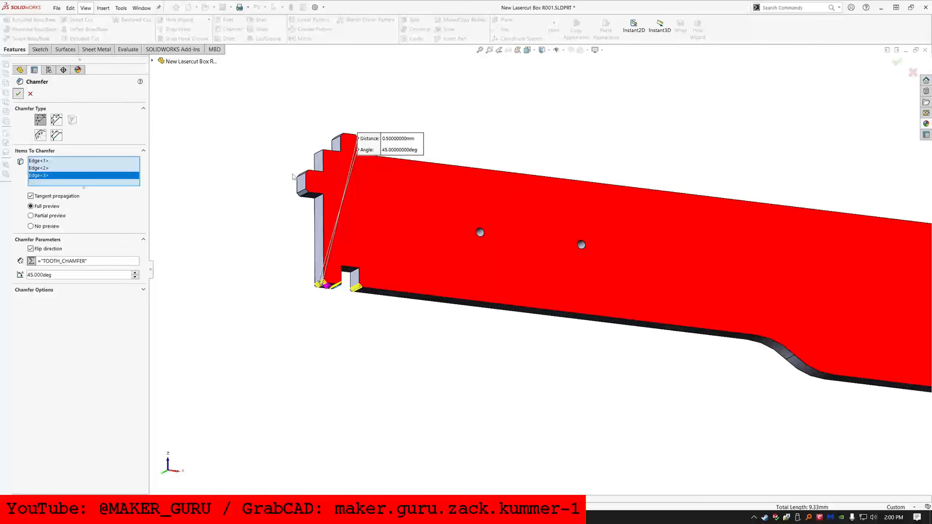
- Show all solid bodies of the box
middle_click_drag(366, 223, 361, 194)
scroll(433, 241, "up", 5)
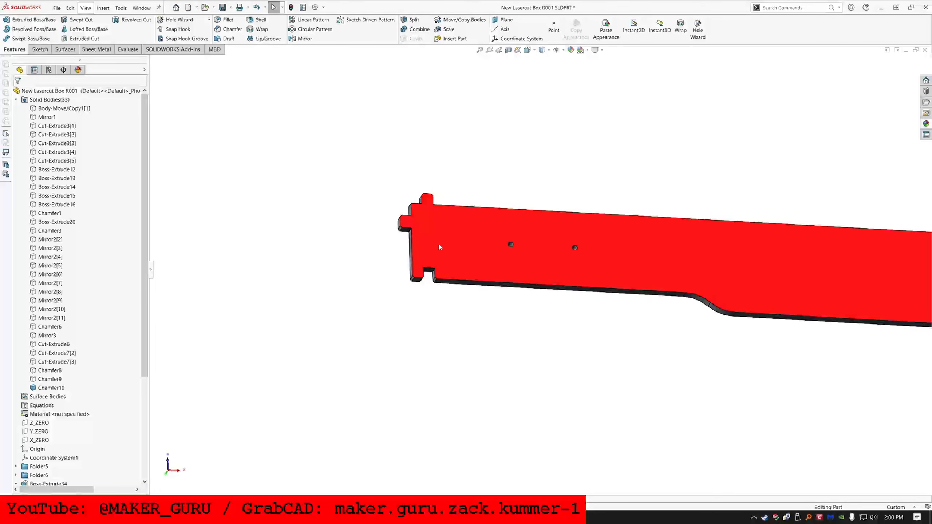
scroll(483, 238, "down", 2)
scroll(532, 247, "up", 5)
scroll(663, 285, "down", 1)
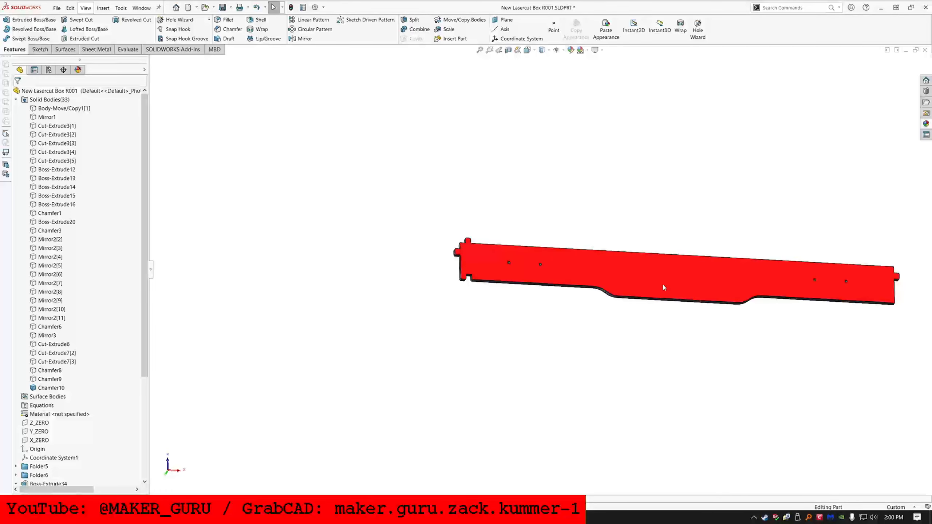
right_click(47, 103)
left_click(55, 107)
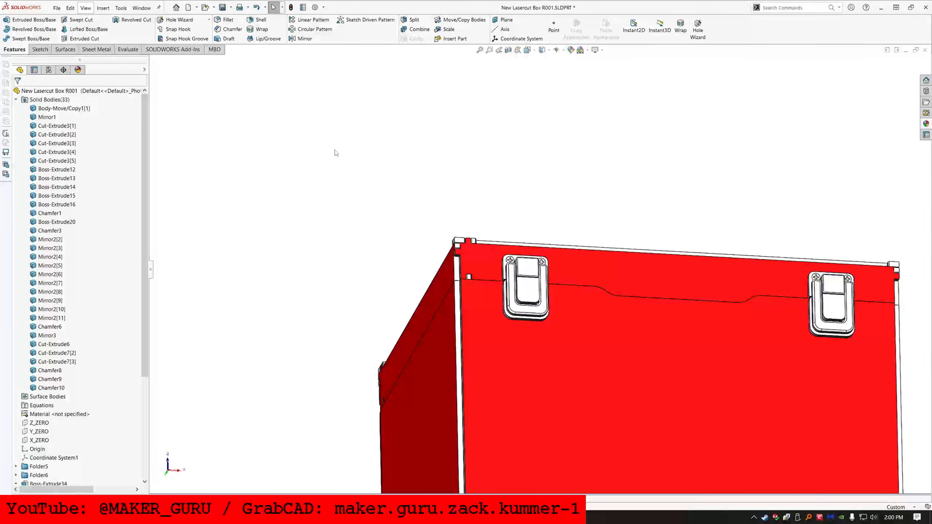
- Hide the box's side wall body directly below the side lid wall
middle_click_drag(462, 276, 516, 325)
scroll(391, 323, "up", 5)
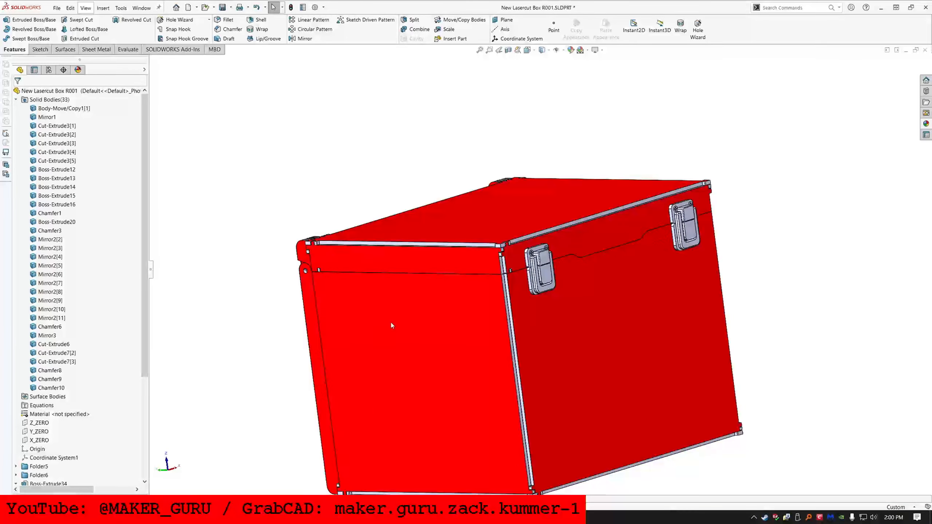
scroll(387, 249, "down", 4)
middle_click_drag(395, 249, 363, 314)
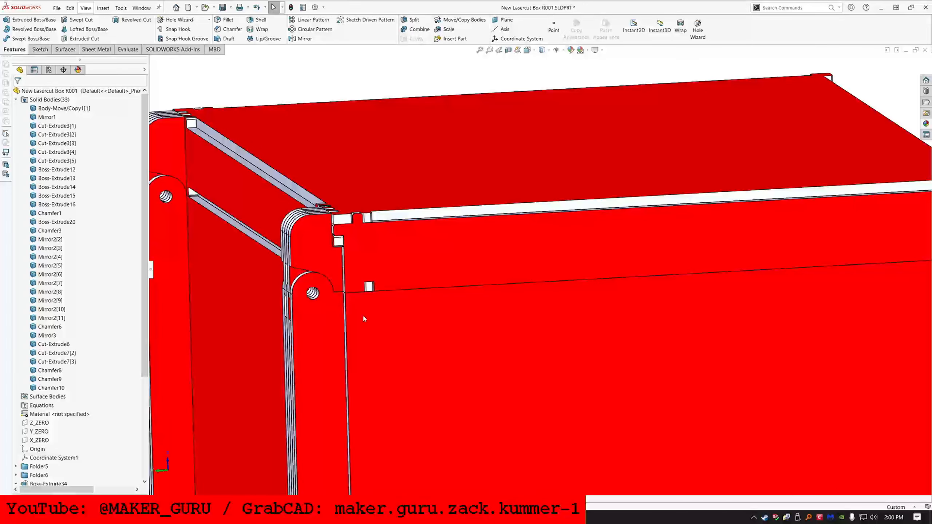
left_click(363, 314)
left_click(406, 294)
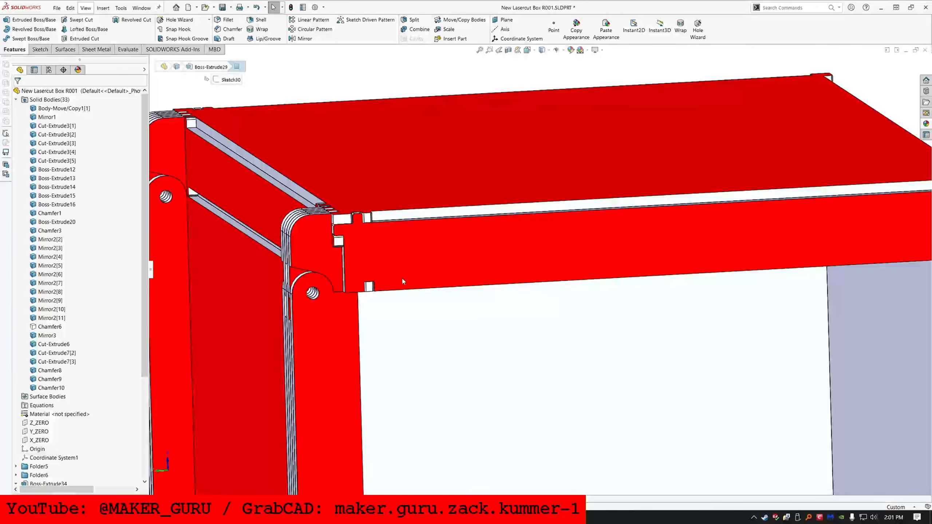
- Hide every solid body except the side lid wall
left_click(405, 275)
mouse_move(405, 275)
middle_mouse_down()
mouse_move(394, 231)
mouse_move(396, 263)
middle_mouse_up()
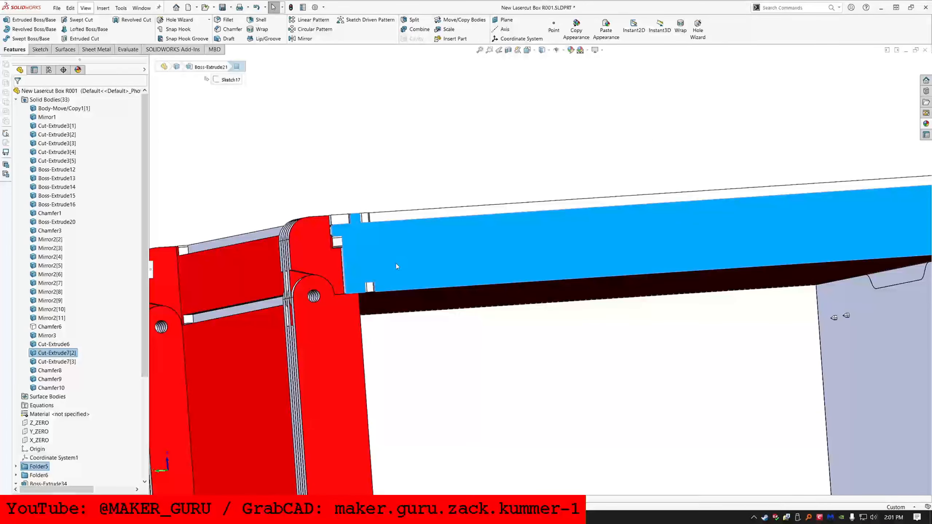
left_click(54, 344)
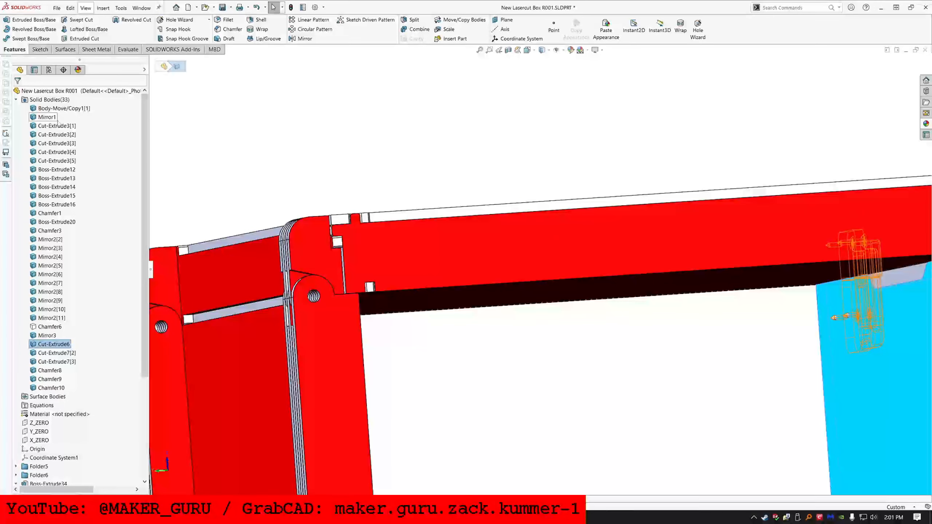
left_click(50, 108, "shift")
left_click(59, 95)
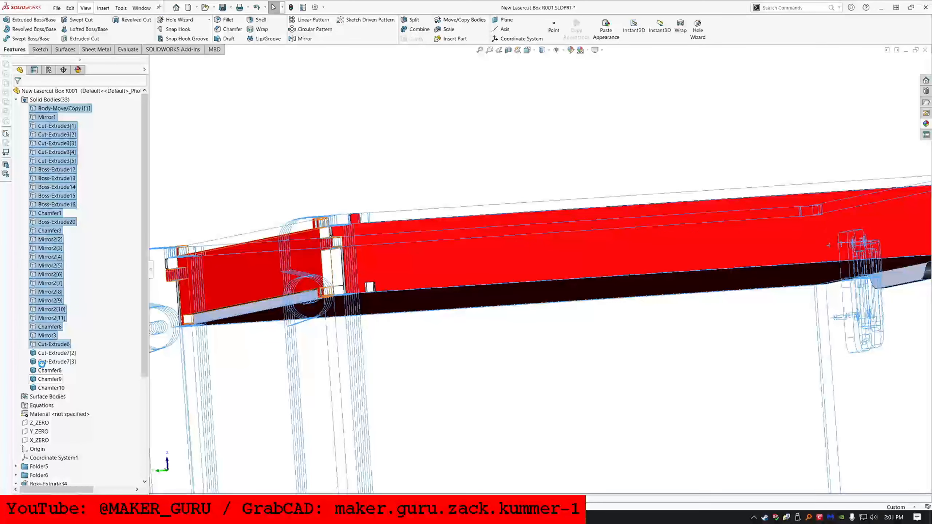
left_click(46, 362)
left_click(50, 388, "shift")
left_click(59, 375)
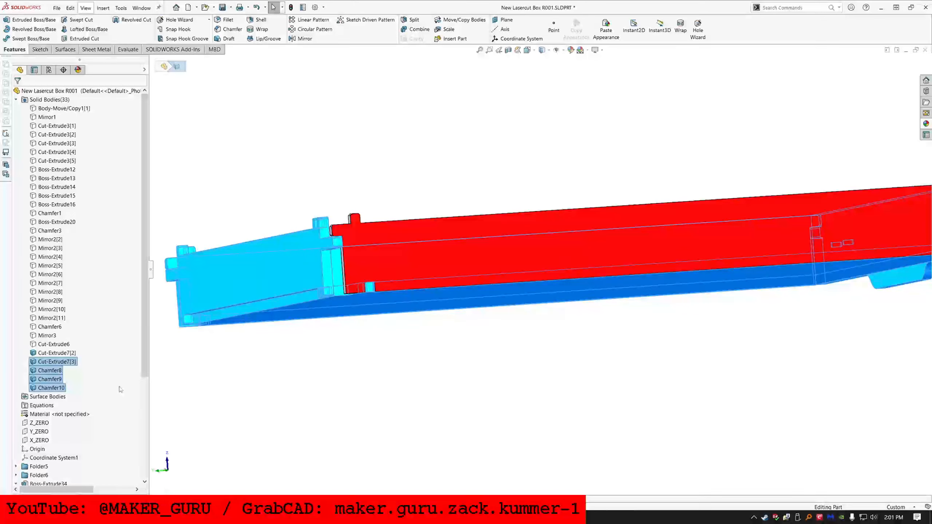
middle_click_drag(406, 266, 370, 257)
scroll(388, 270, "down", 4)
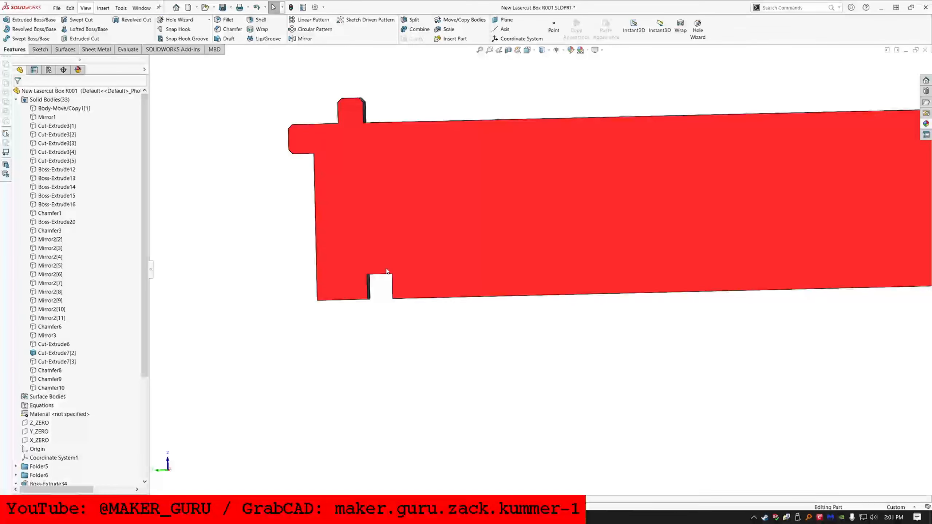
- Chamfer the side lid wall's two lower corner edges and both lower notch edges by "TOOTH_CHAMFER" at 45 degrees
left_click(237, 33)
left_click(81, 258)
type("=T")
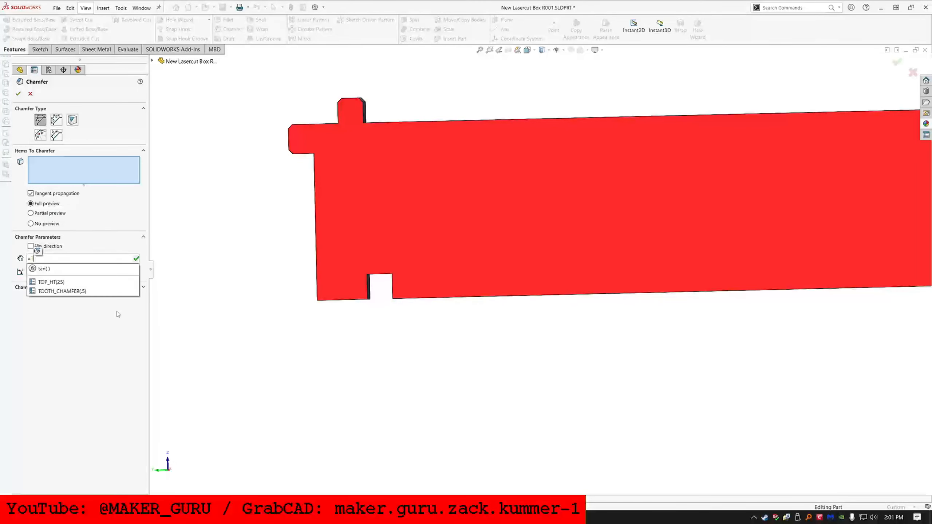
left_click(91, 291)
middle_click_drag(339, 285, 383, 306)
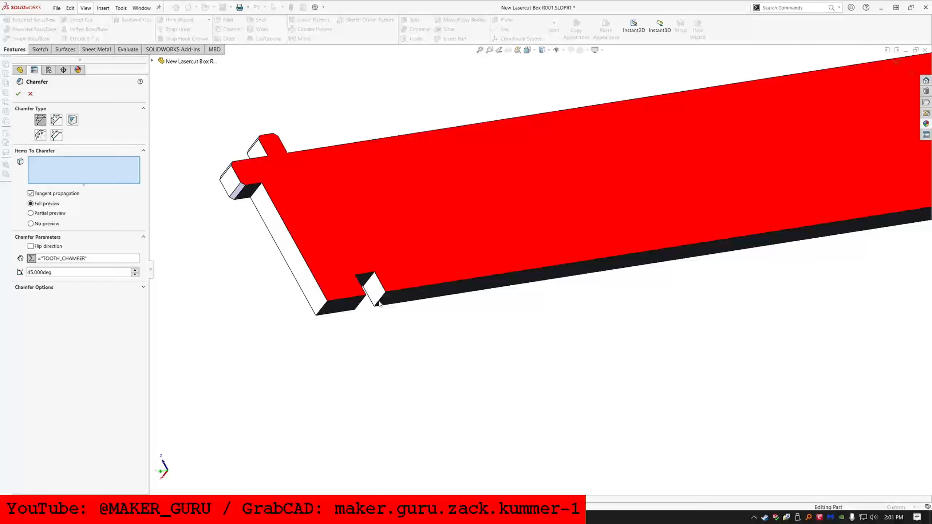
left_click(380, 304)
left_click(361, 301)
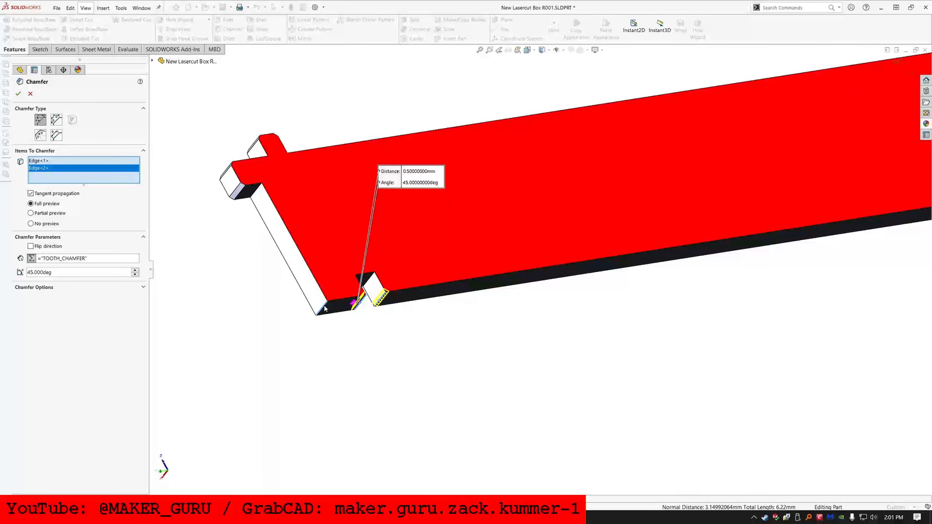
left_click(324, 309)
scroll(807, 195, "up", 3)
scroll(774, 238, "down", 5)
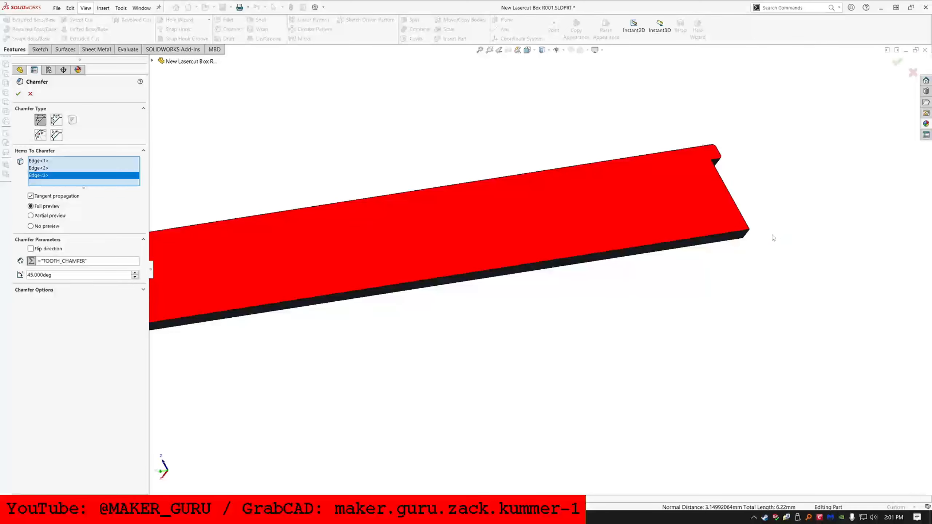
left_click(746, 236)
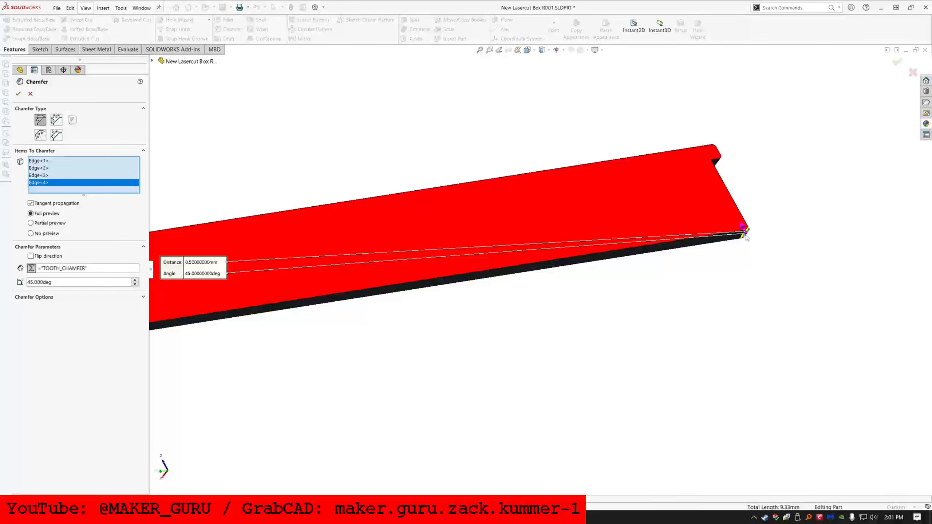
key("Return")
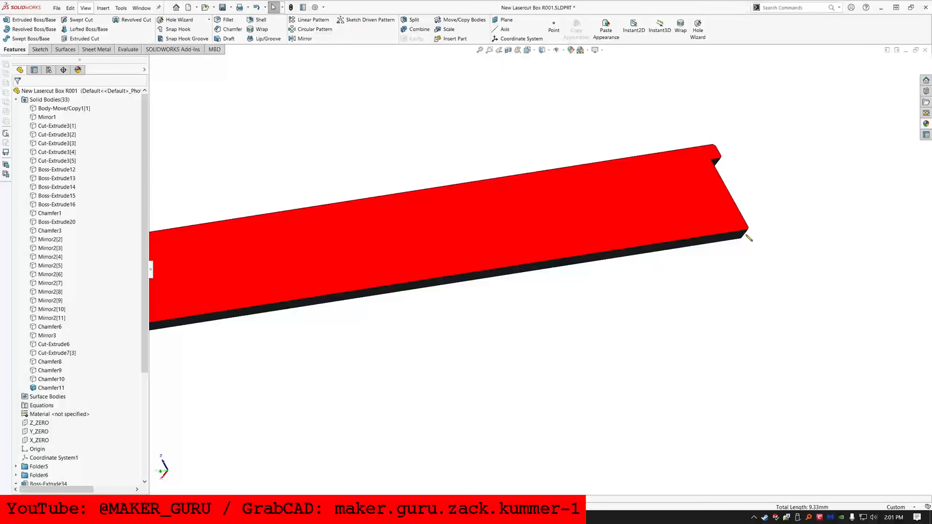
- Start a sketch on the side lid wall's face and draw a small corner rectangle from the notch's upper corner down to the lower edge
scroll(533, 272, "up", 4)
scroll(329, 298, "down", 2)
middle_click_drag(288, 302, 252, 313)
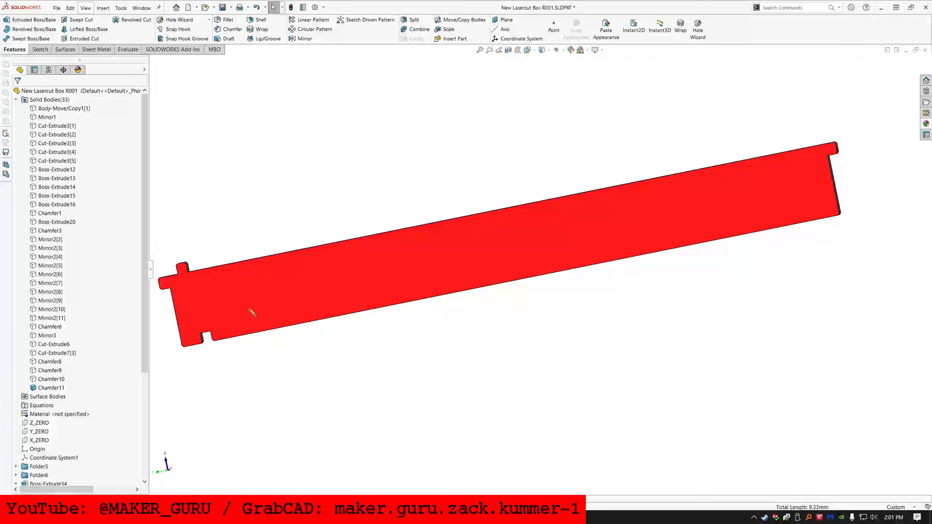
scroll(252, 313, "down", 3)
left_click(34, 48)
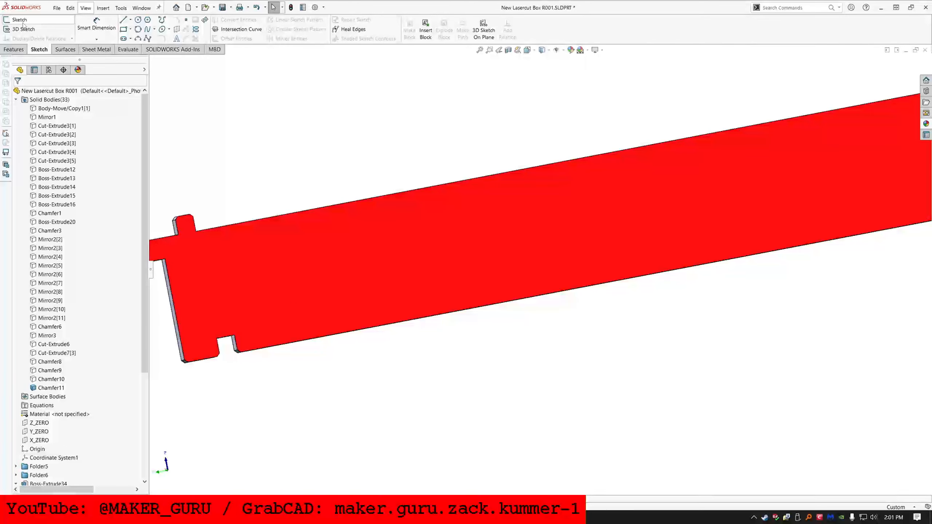
left_click(21, 20)
left_click(282, 338)
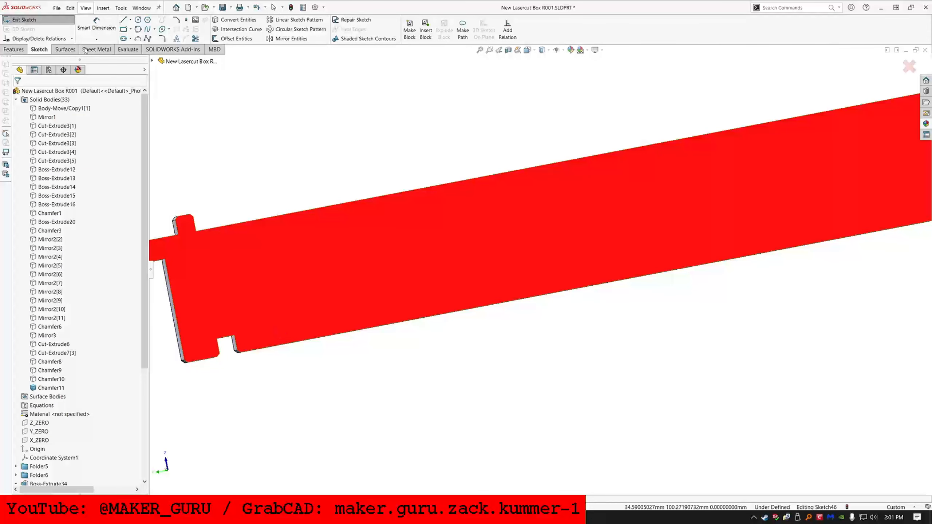
left_click(124, 30)
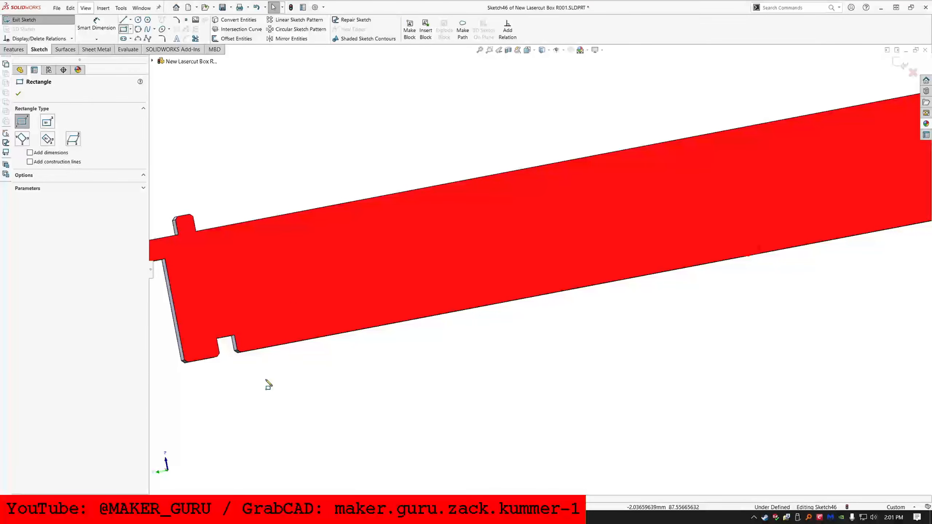
left_click(234, 337)
left_click(262, 348)
key("Escape")
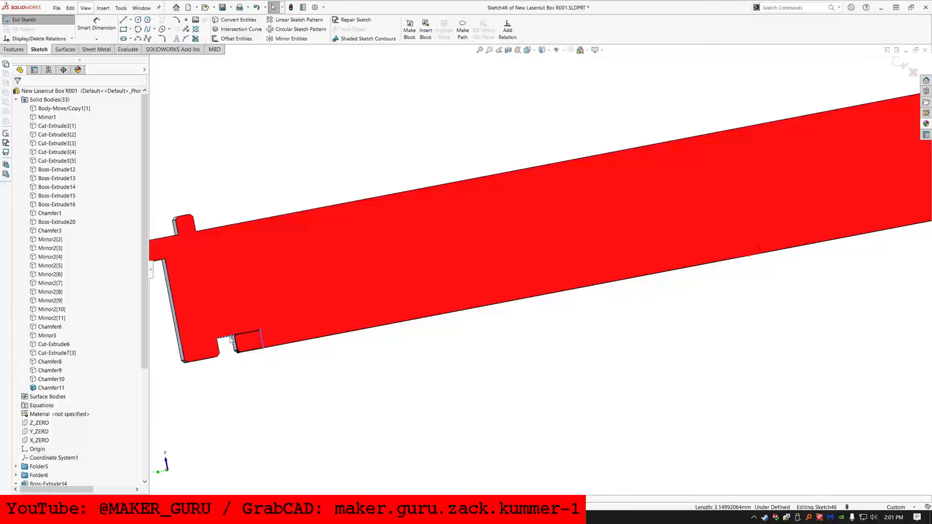
- Make the small rectangle's upper side equal to the notch's upper edge and convert all its lines to construction geometry
left_click(245, 337, "ctrl")
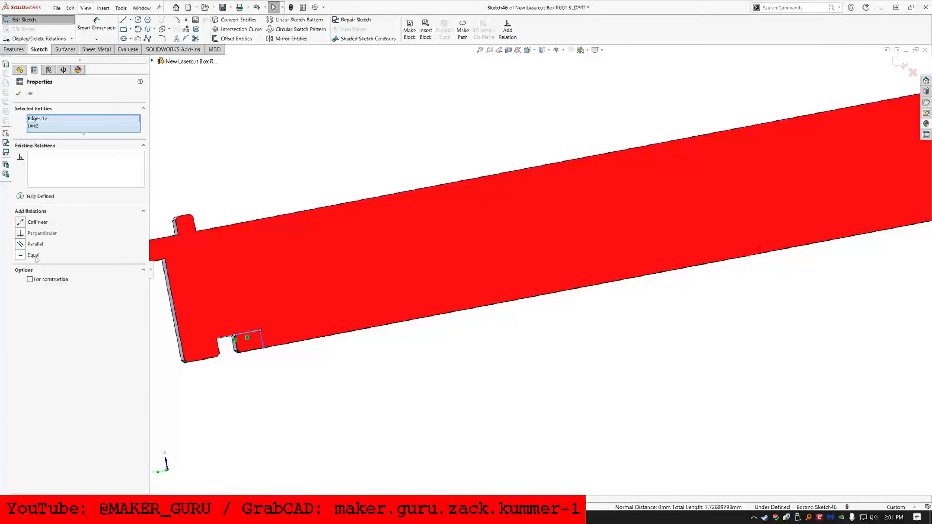
left_click(36, 257)
left_click(248, 448)
key("ctrl+a")
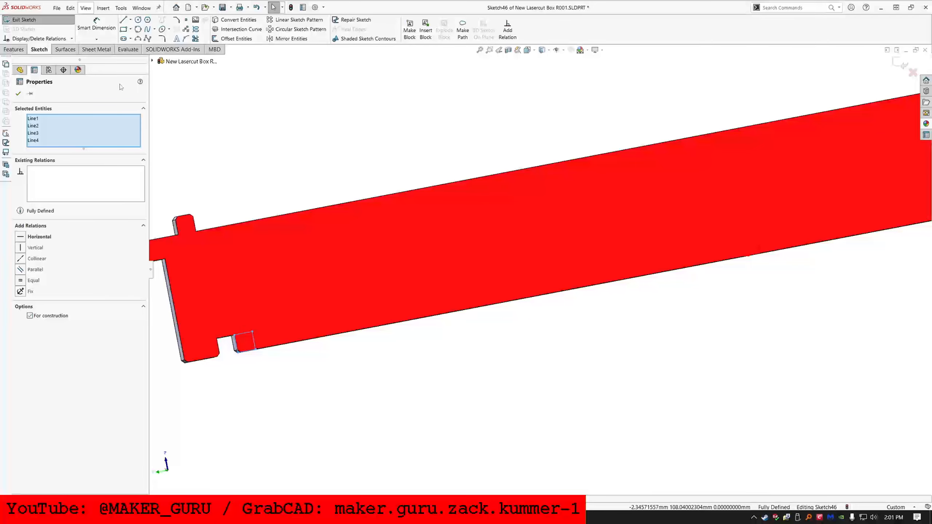
key("Escape")
- Draw a long corner rectangle from the construction square's upper corner to the wall's lower edge near the far end
left_click(124, 29)
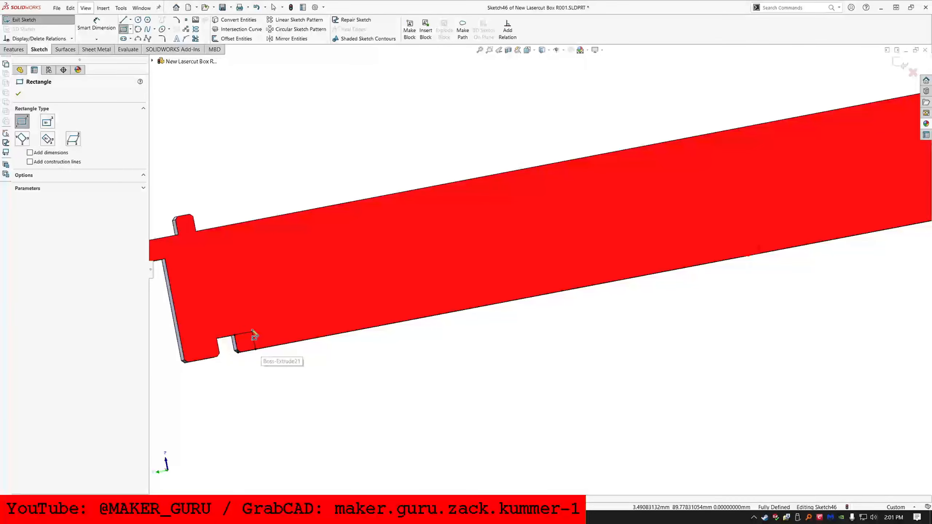
left_click(252, 332)
scroll(624, 323, "up", 3)
scroll(778, 243, "down", 2)
scroll(807, 228, "up", 3)
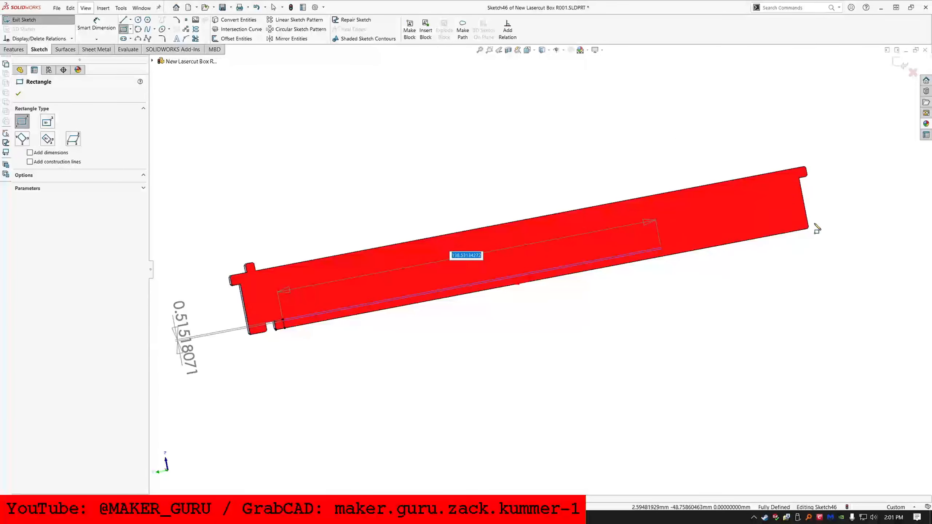
scroll(813, 227, "down", 2)
left_click(760, 238)
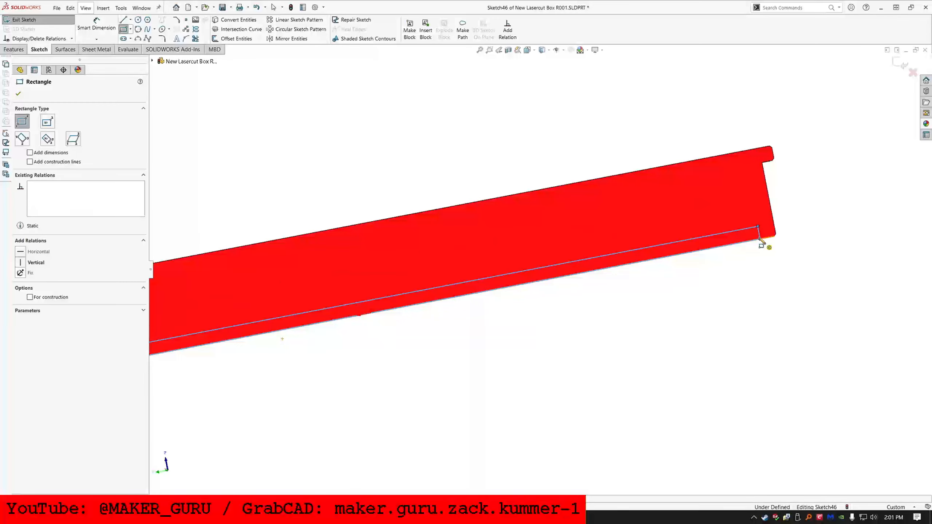
key("Escape")
- Make the long rectangle's upper far corner coincident with the wall's end edge
left_click(758, 226)
left_click(769, 199, "ctrl")
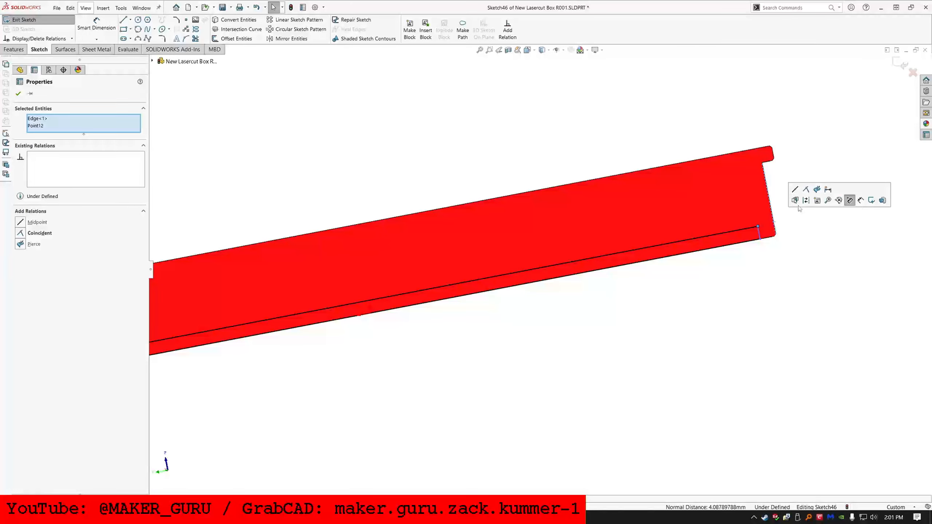
left_click(806, 190)
scroll(615, 286, "up", 4)
scroll(270, 235, "down", 2)
key("Escape")
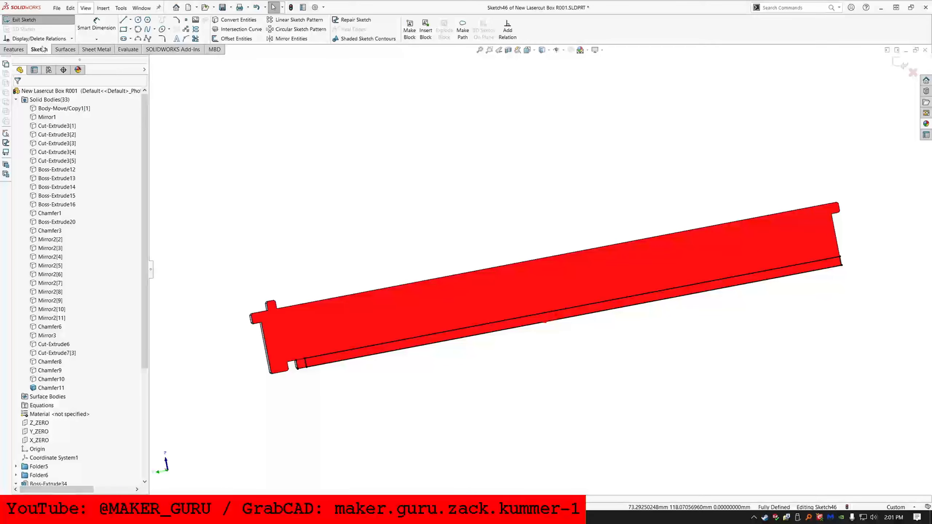
- Cut the long rectangle through all of the side lid wall, leaving a tooth beside the notch
left_click(13, 49)
left_click(82, 38)
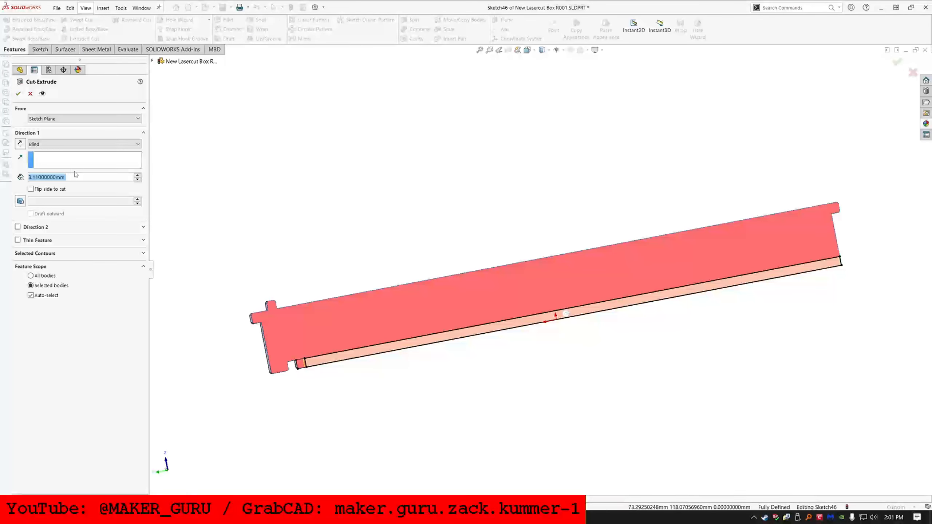
left_click(36, 144)
left_click(44, 150)
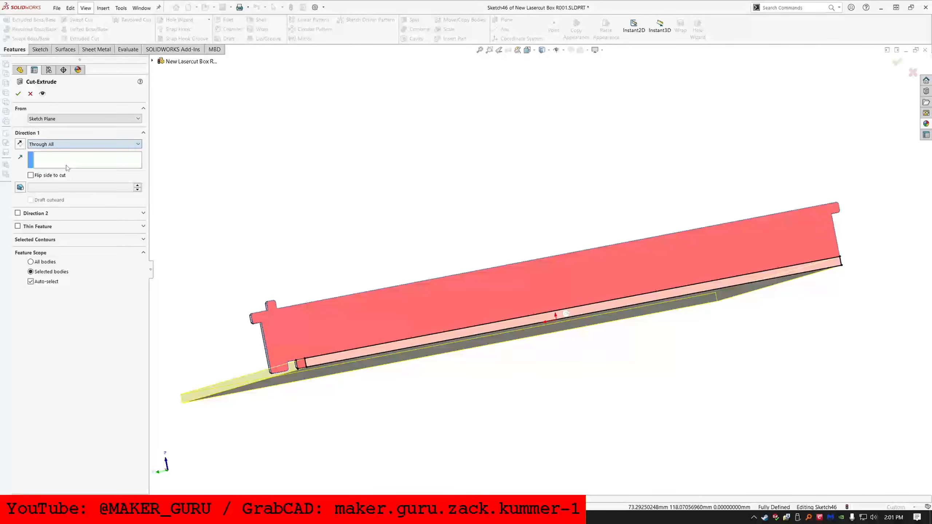
key("Return")
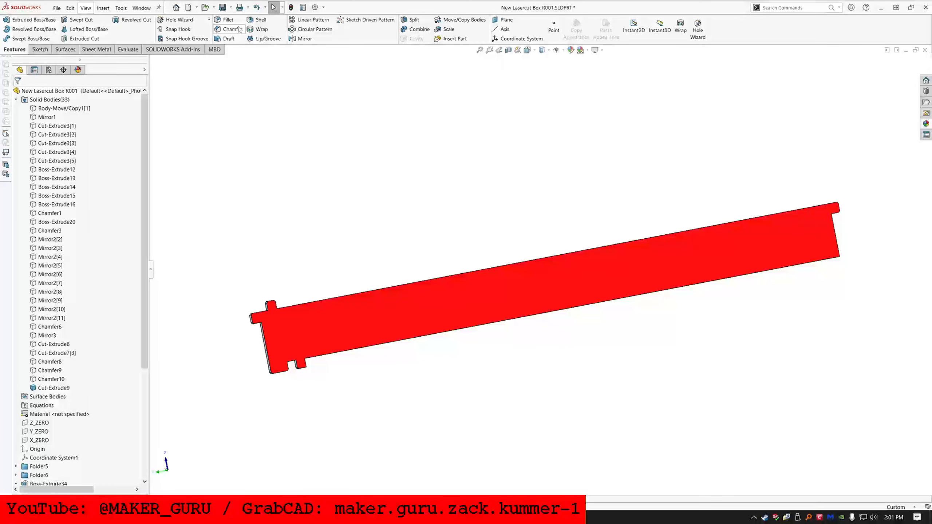
- Chamfer the remaining lower corner edge of the tooth beside the notch by "TOOTH_CHAMFER"
left_click(239, 30)
type("=")
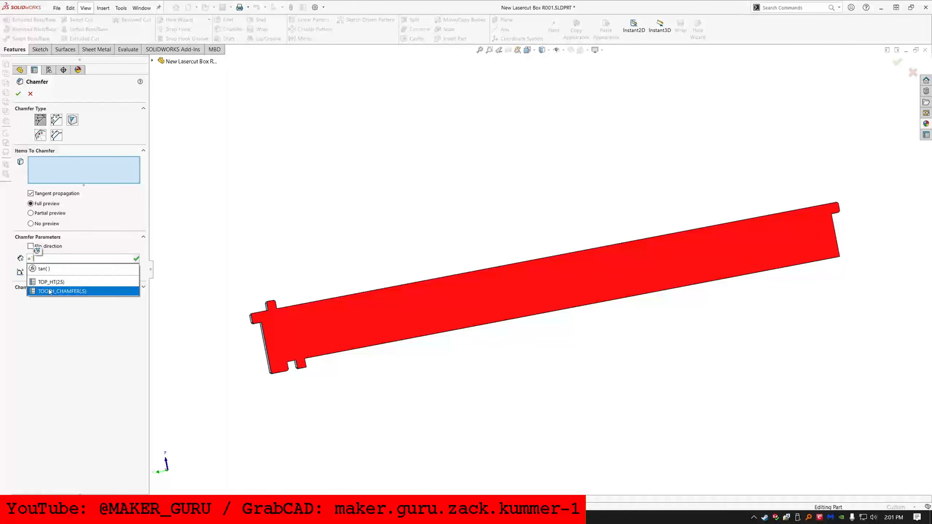
left_click(51, 292)
scroll(320, 361, "down", 4)
middle_click_drag(360, 358, 372, 344)
left_click(318, 377)
key("Return")
scroll(550, 301, "up", 5)
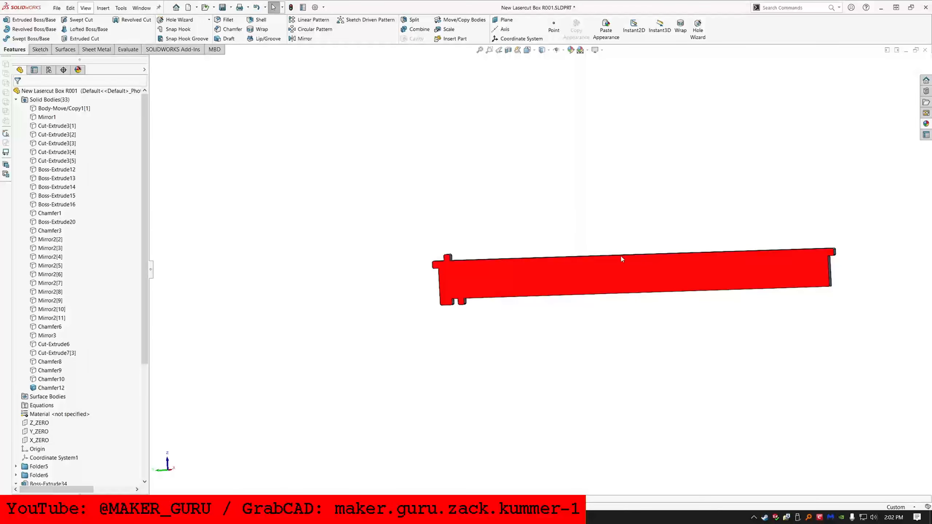
- Mirror the finished side lid wall body about the X_ZERO plane
middle_click_drag(622, 259, 657, 242)
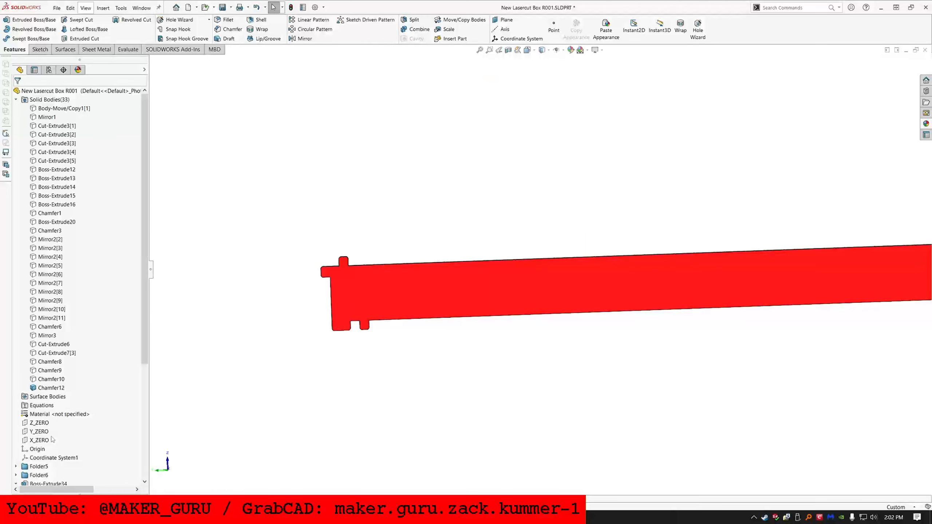
left_click(38, 440)
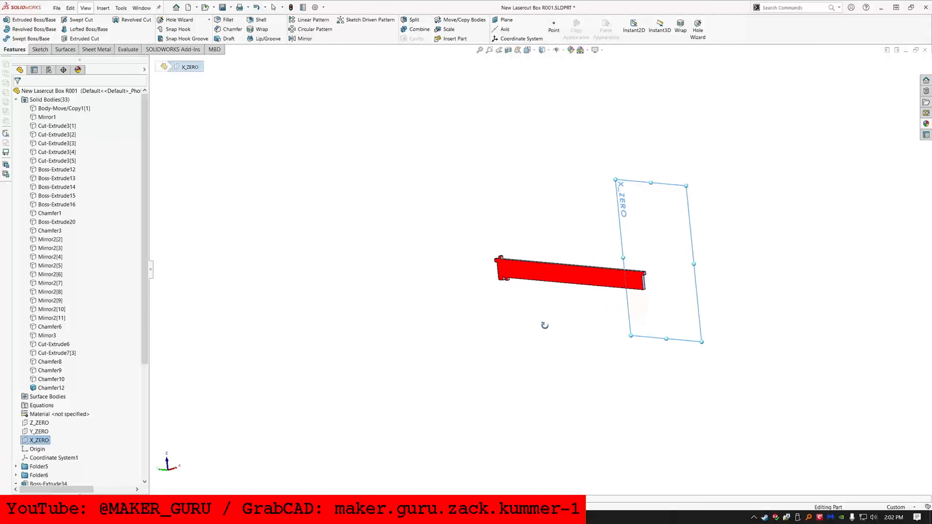
left_click(299, 38)
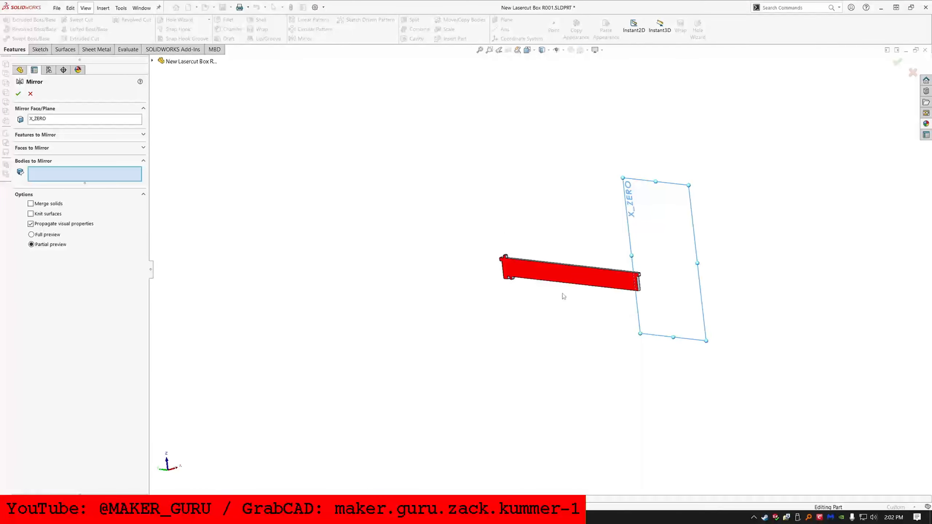
left_click(571, 280)
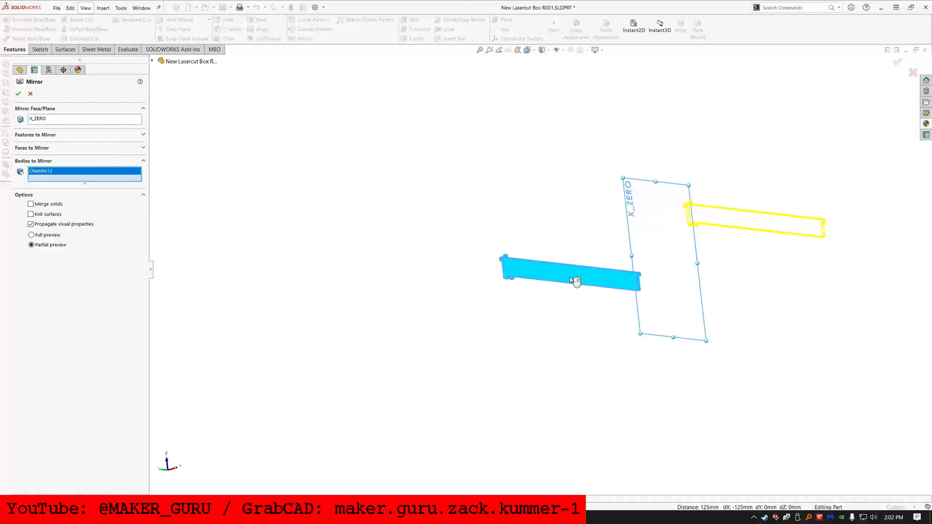
left_click(18, 95)
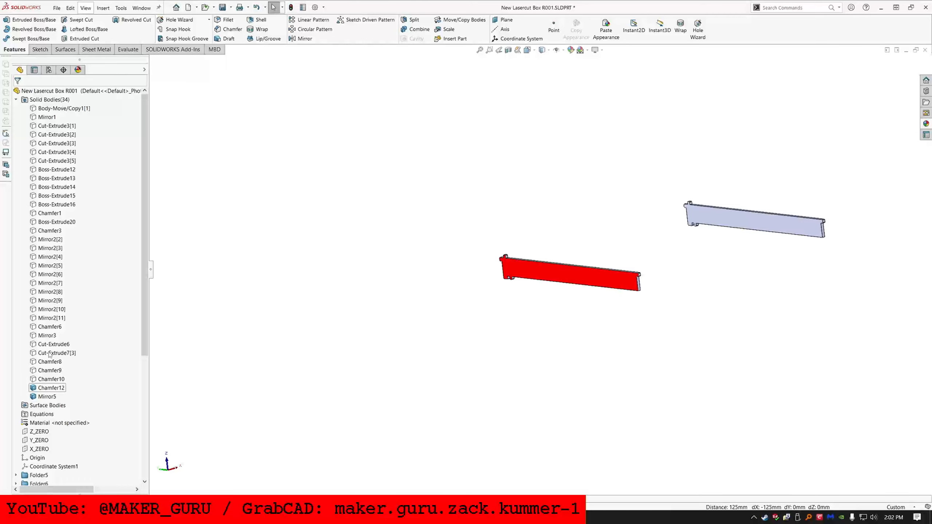
- Show all solid bodies of the box and hide only the mirrored side lid wall
left_click(46, 100)
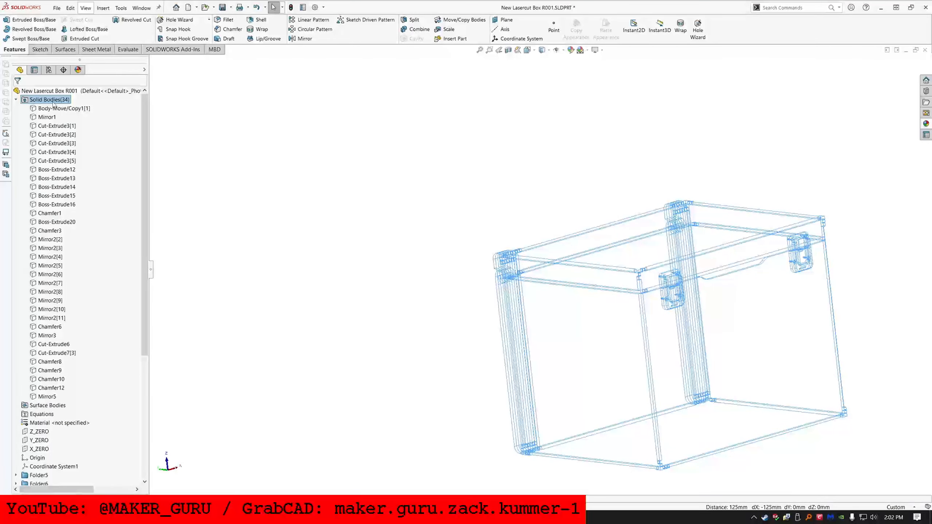
right_click(51, 100)
left_click(60, 91)
left_click(47, 396)
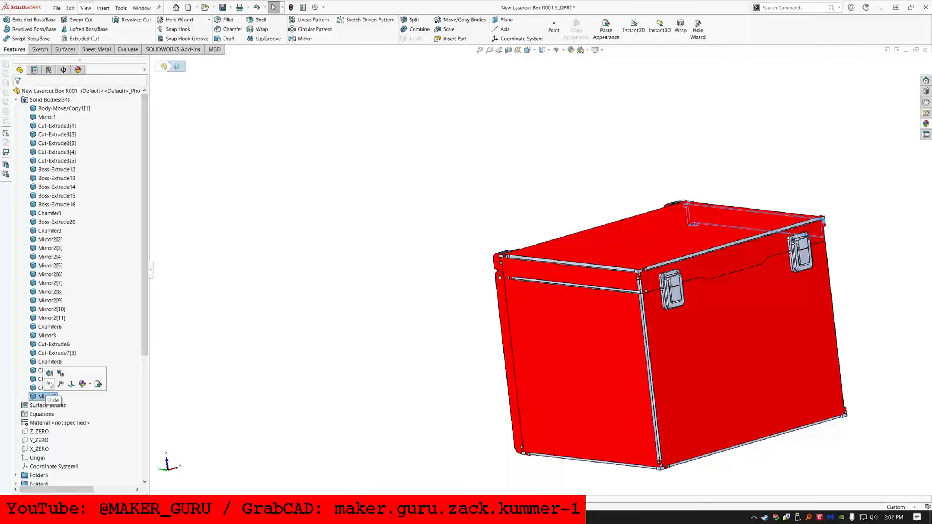
- Delete the old side lid wall body Cut-Extrude7[3] and show the mirrored wall in its place
middle_click_drag(856, 196, 811, 246)
left_click(73, 353)
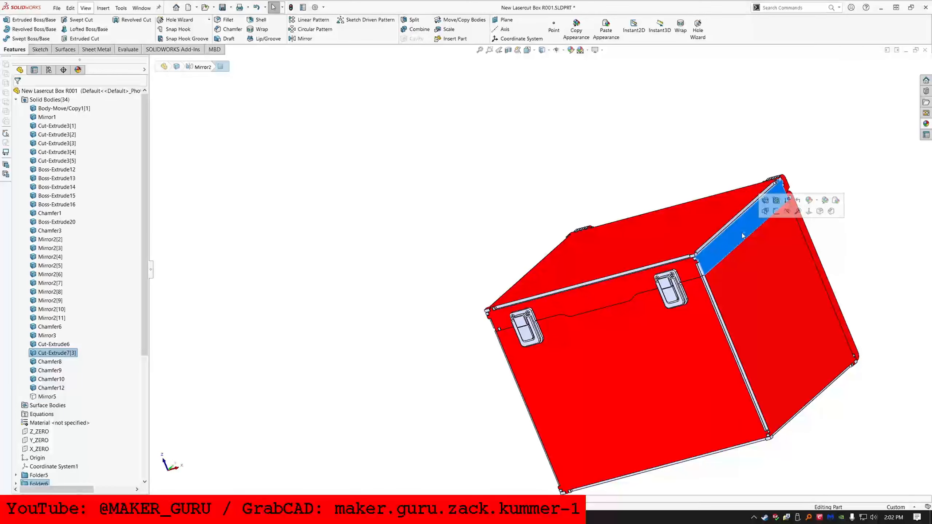
key("Delete")
key("Return")
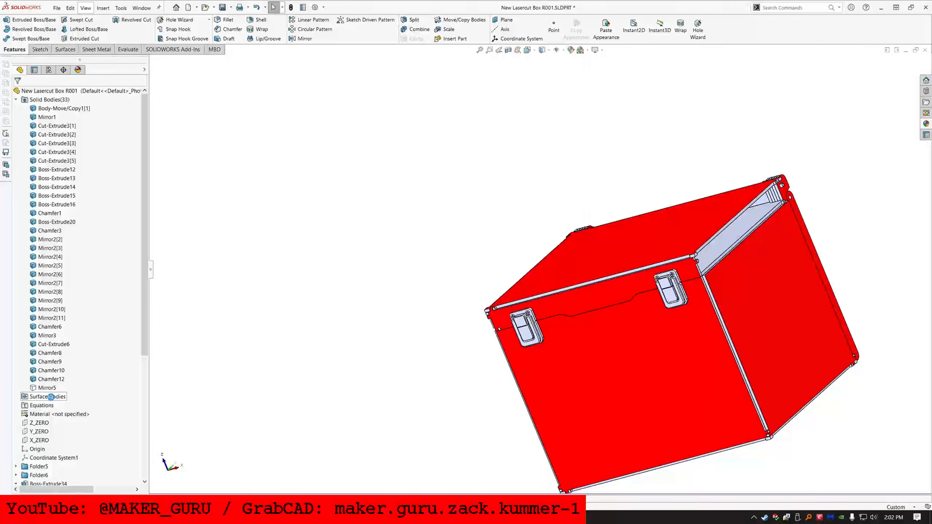
left_click(44, 388)
left_click(49, 377)
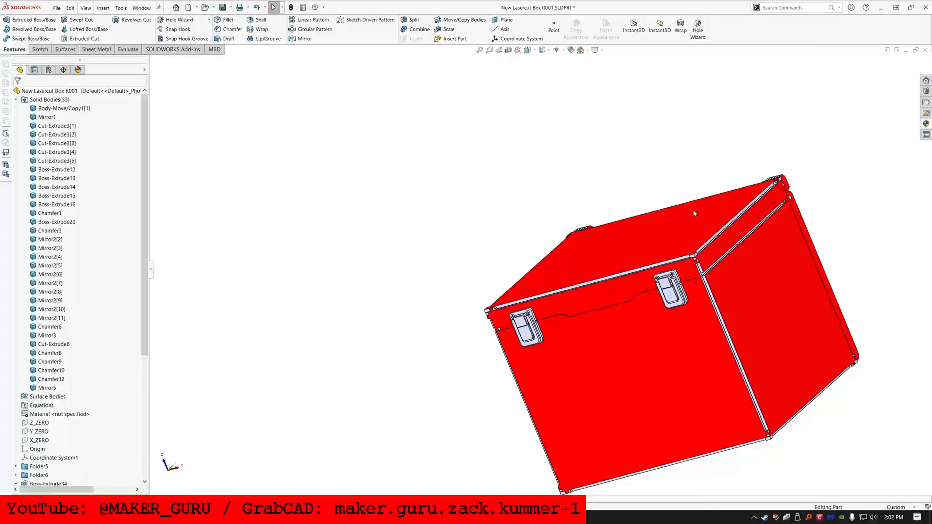
- Examine how both side lid walls fit the lid top, front wall and hinge corners
scroll(730, 243, "down", 3)
middle_click_drag(733, 216, 847, 139)
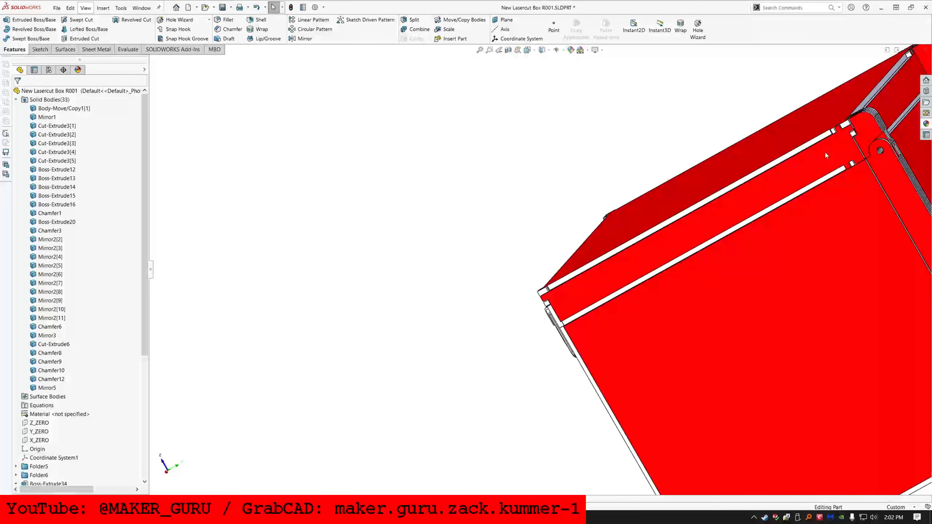
scroll(824, 150, "up", 5)
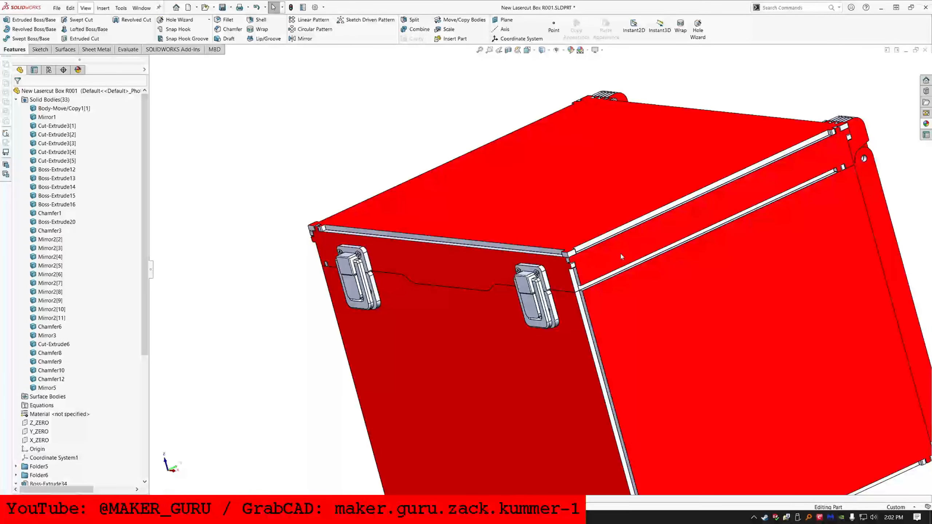
middle_click_drag(569, 269, 455, 288)
middle_click_drag(656, 239, 729, 253)
scroll(472, 318, "up", 5)
- Roll the feature history forward to its end and check the bodies and mates of Body-Move/Copy2
scroll(91, 437, "down", 7)
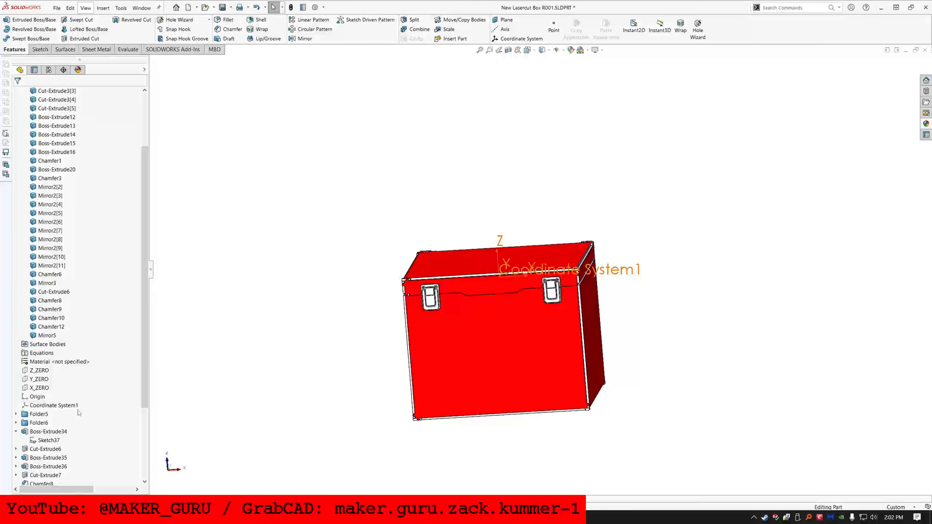
left_click_drag(109, 436, 95, 481)
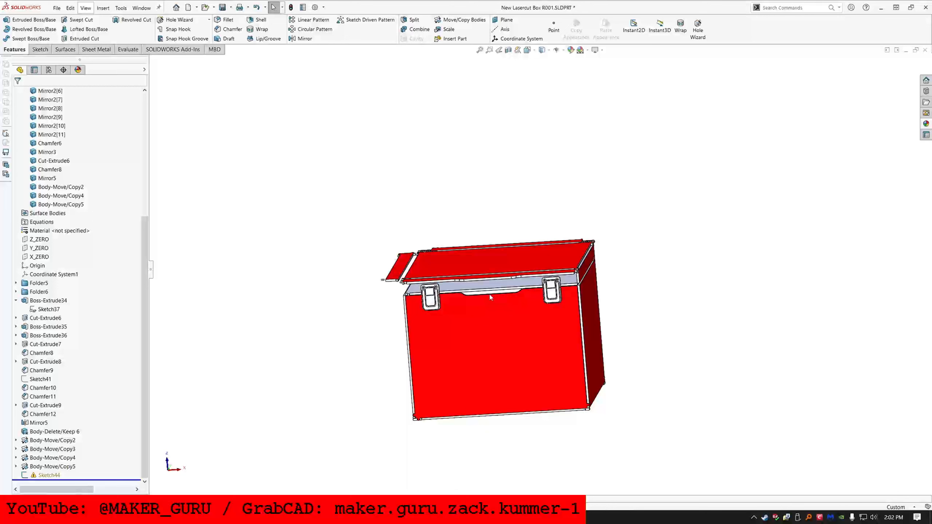
scroll(514, 295, "down", 2)
left_click(53, 440)
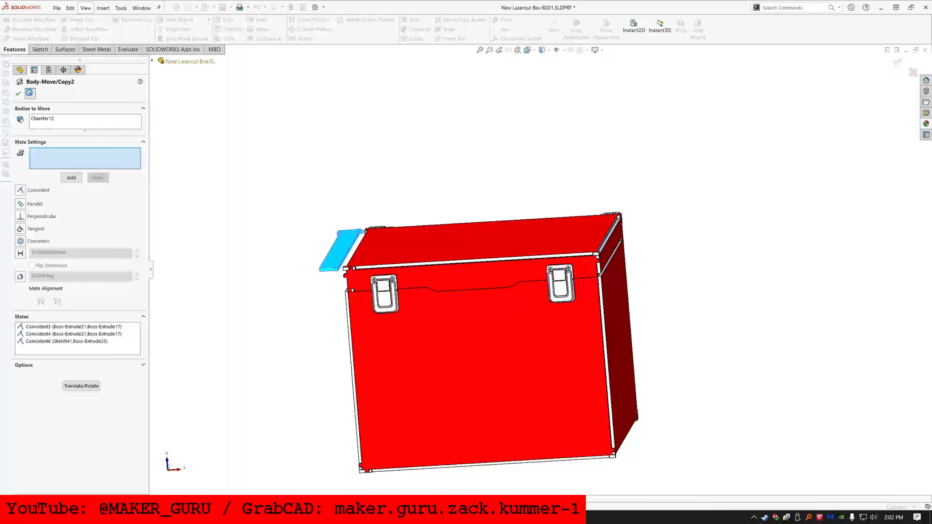
left_click(31, 94)
- Edit Body-Move/Copy3 and set the mirrored side lid wall as the body to move
left_click(44, 449)
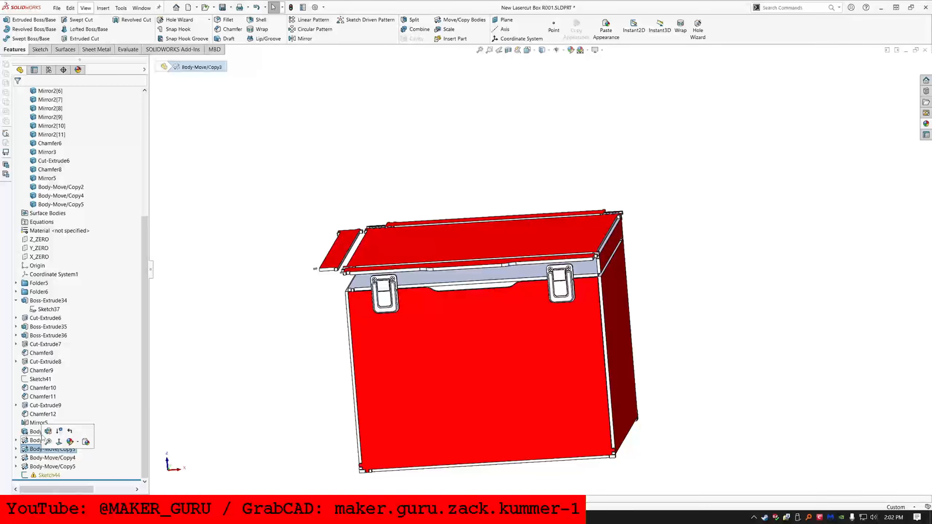
left_click(52, 432)
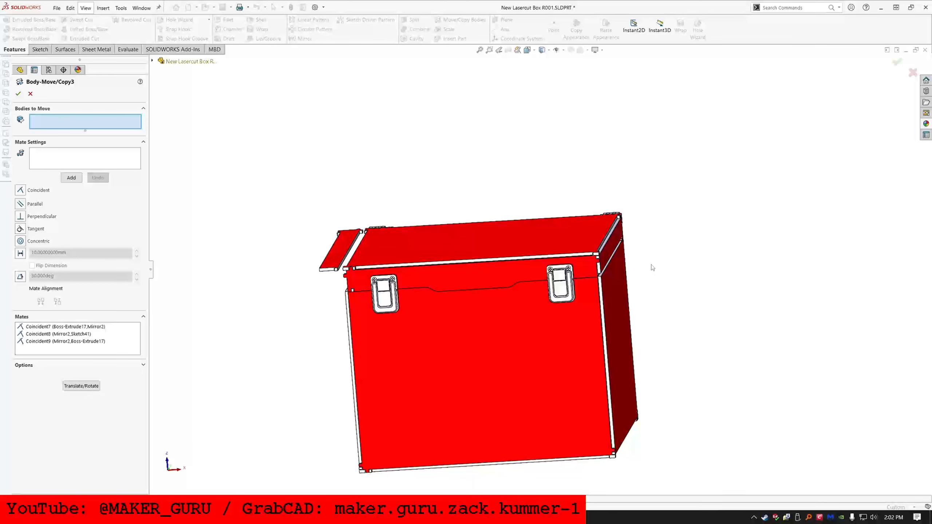
left_click(610, 257)
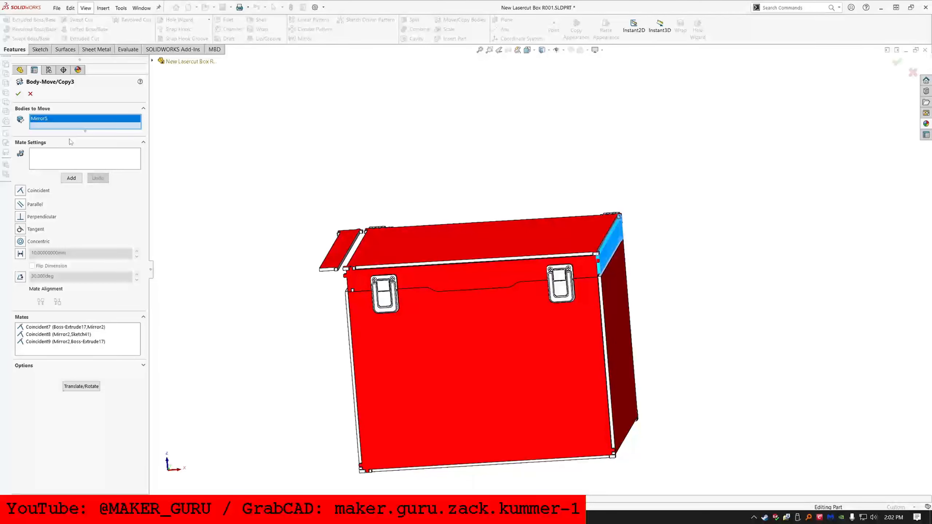
- Delete all the old coincident mates from Body-Move/Copy3
right_click(53, 334)
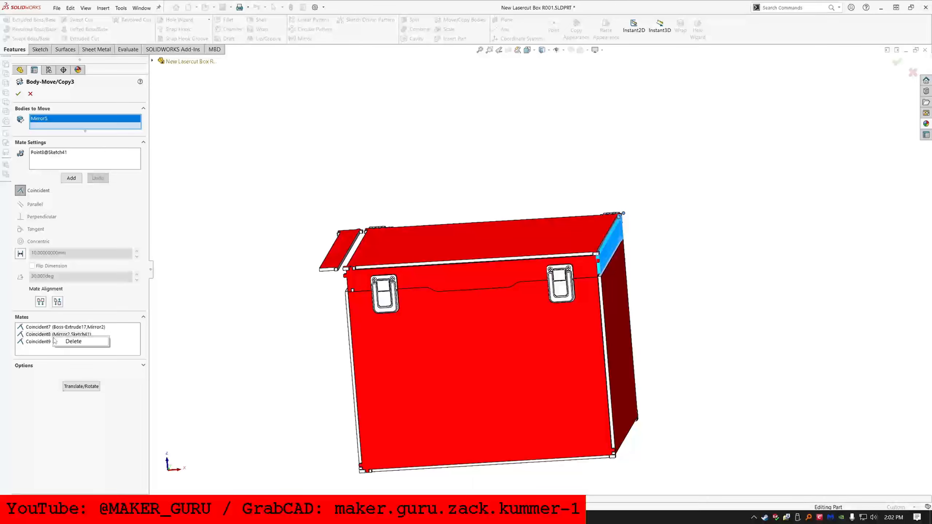
left_click(69, 339)
right_click(62, 329)
left_click(81, 334)
right_click(62, 327)
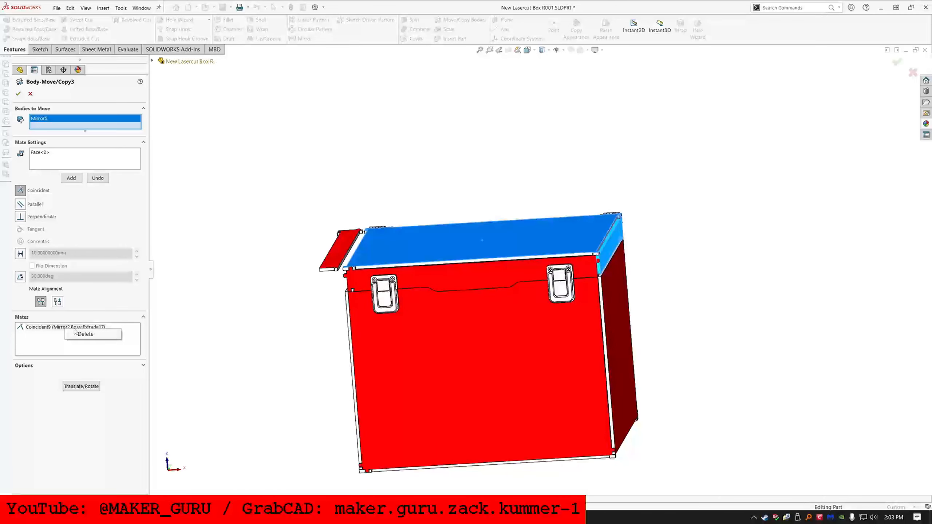
left_click(80, 334)
- Add a coincident mate between the mirrored wall's front end face and the lid top's front edge face
scroll(603, 259, "down", 8)
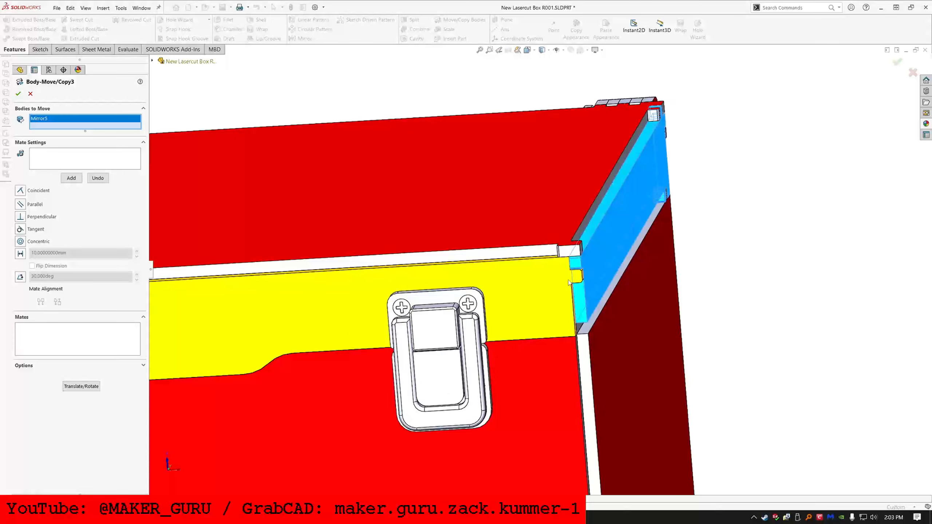
left_click(579, 309)
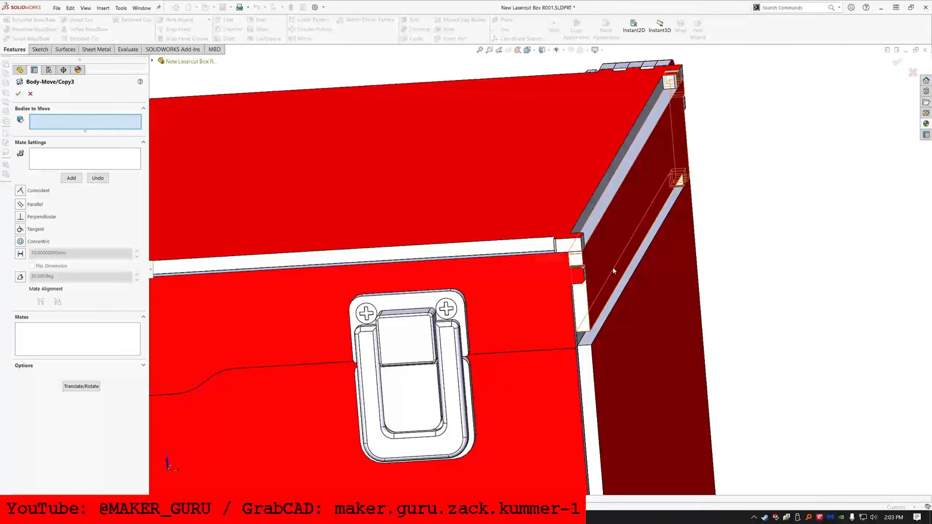
left_click(577, 299)
left_click(576, 304)
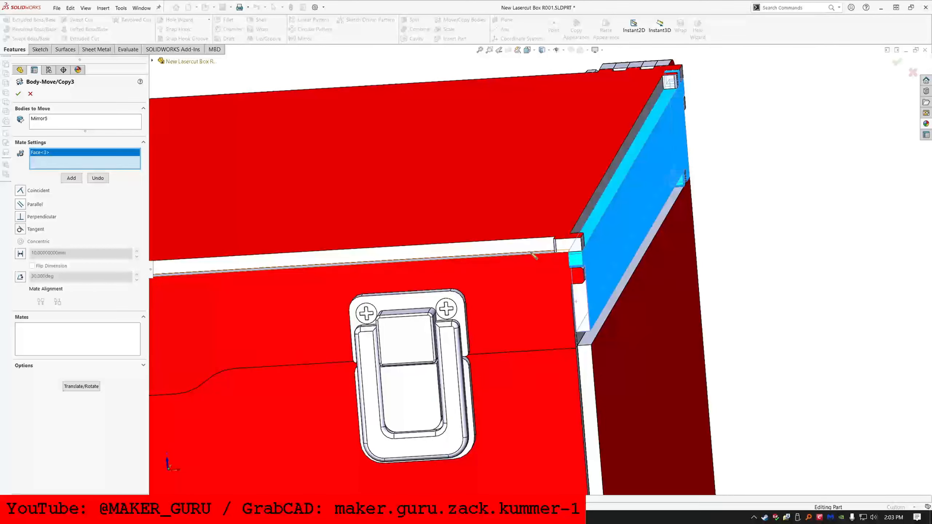
left_click(282, 246)
- Show Sketch41 as a reference for mating the wall at the lid's rear hinge corner
scroll(196, 198, "up", 5)
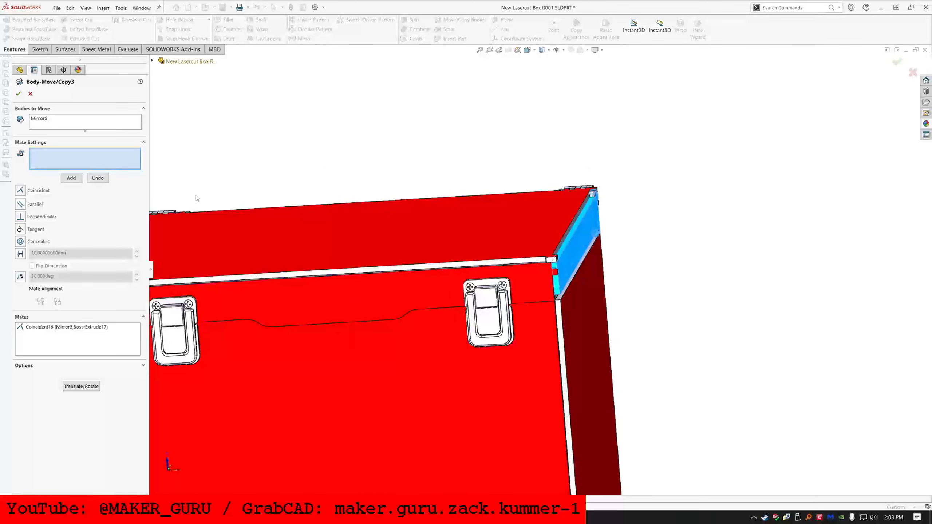
key("c")
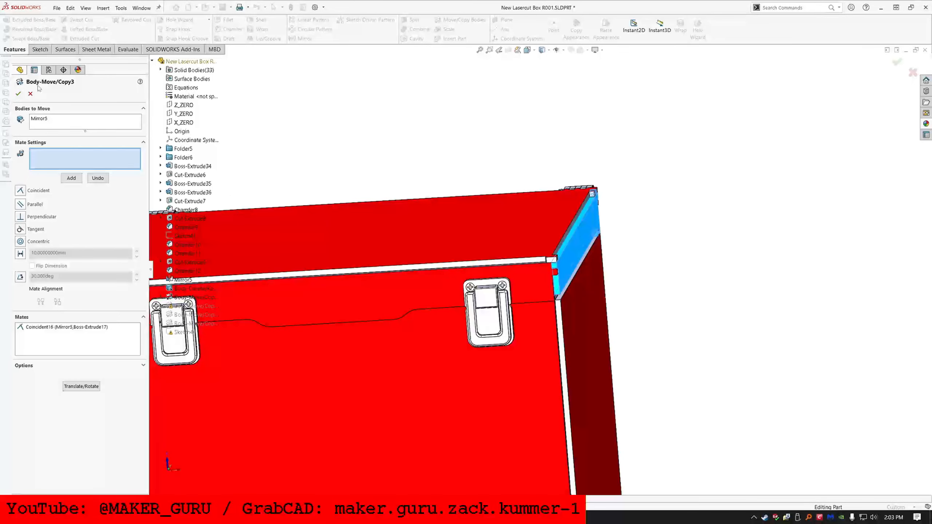
right_click(180, 238)
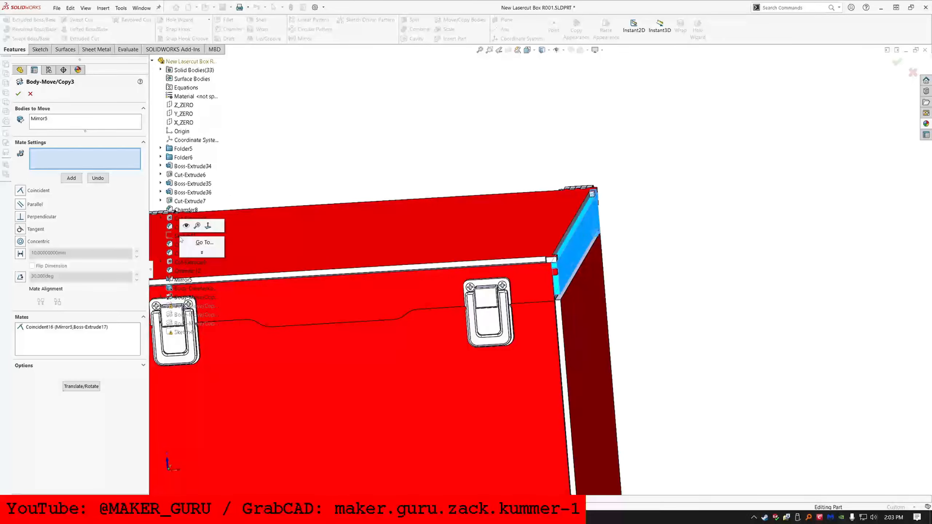
left_click(188, 227)
key("c")
scroll(601, 264, "down", 2)
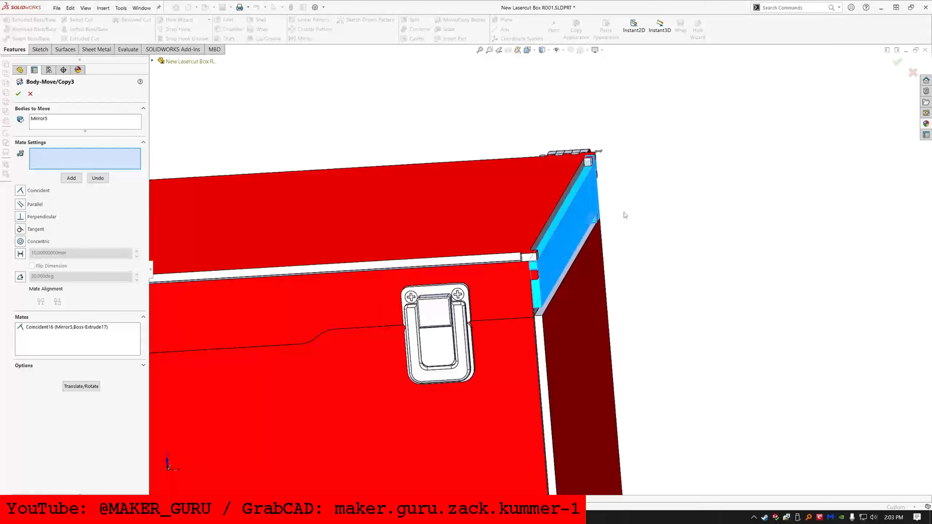
scroll(588, 150, "down", 2)
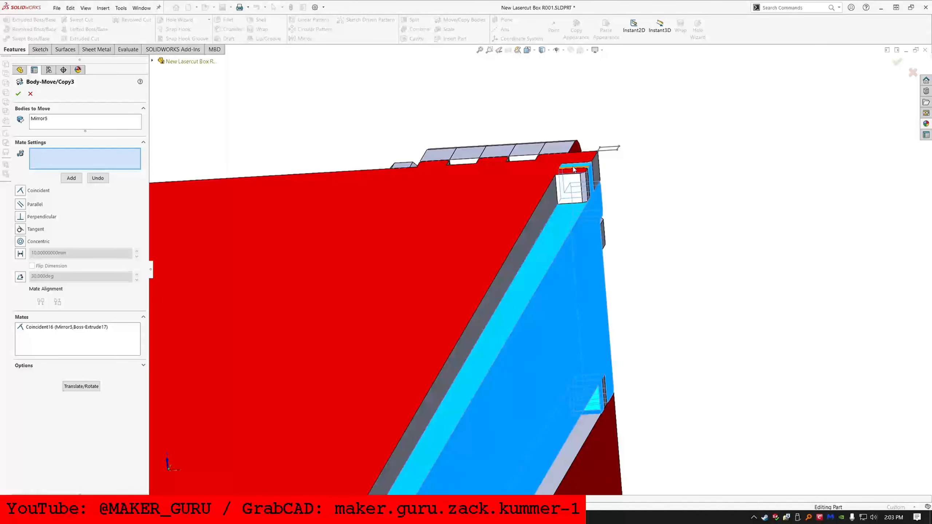
- Add a coincident mate between the upper end face of the moved side panel and the edge of the spacer sketch
left_click(575, 170)
key("Delete")
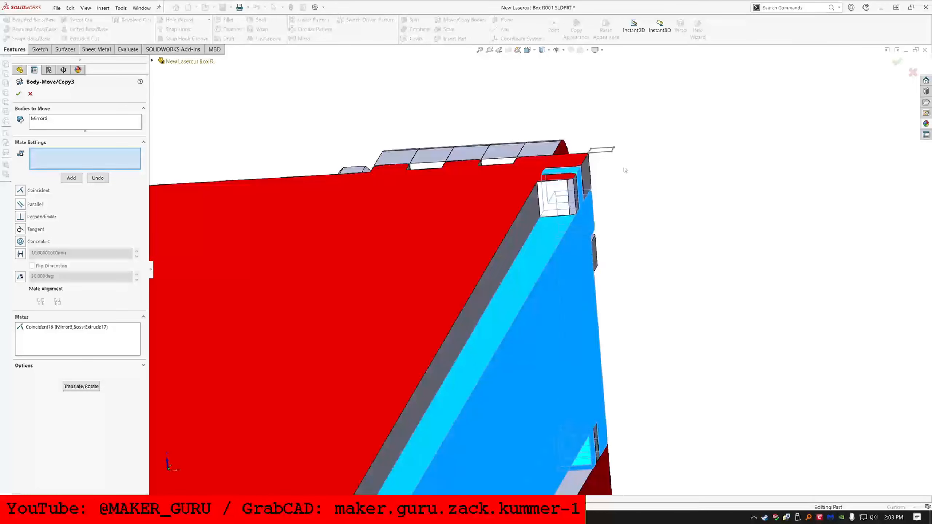
scroll(507, 202, "down", 5)
left_click(487, 204)
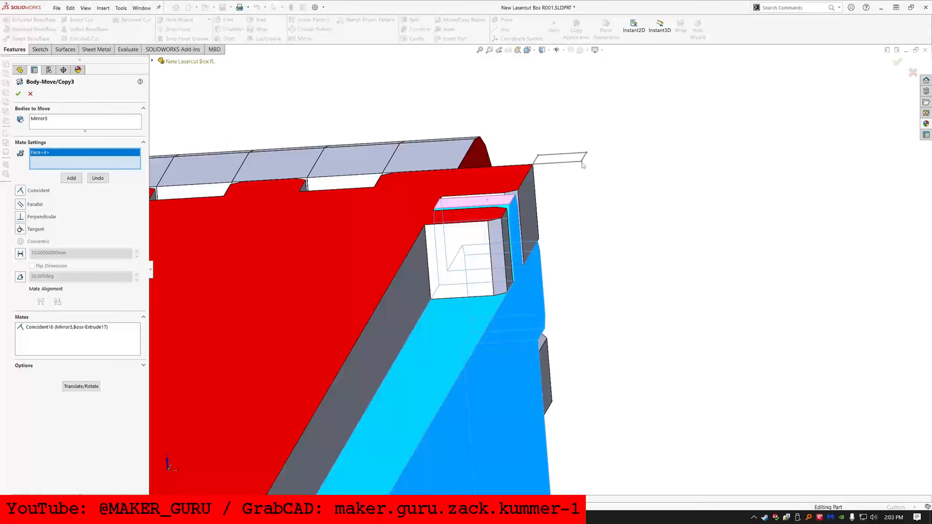
left_click(583, 163)
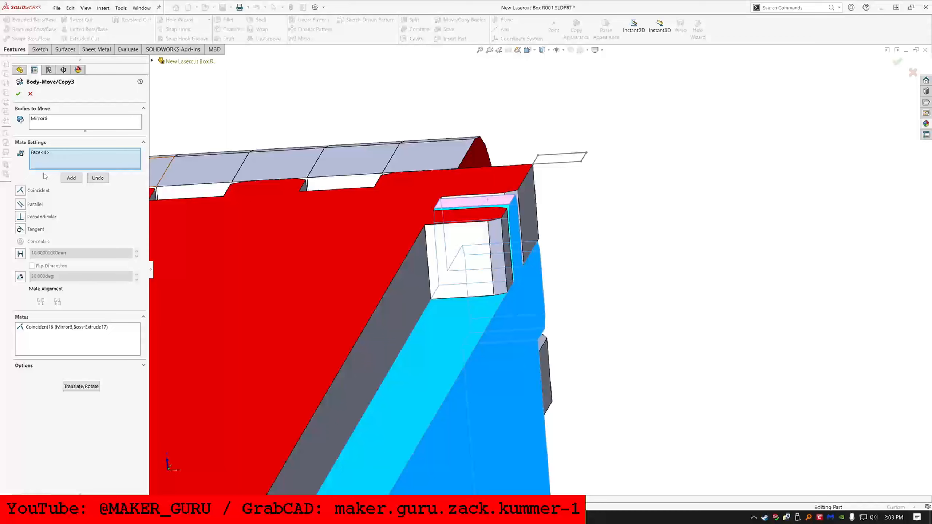
left_click(582, 163)
right_click(550, 195)
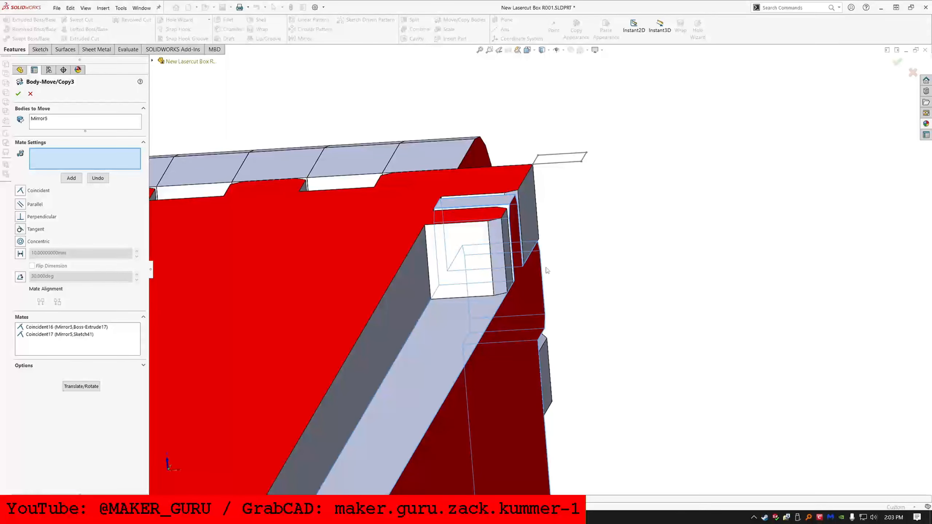
- Mate the side panel's flat face coincident with the large panel's outer face in aligned orientation and finish the body move
scroll(546, 271, "up", 5)
mouse_move(425, 258)
middle_mouse_down()
mouse_move(456, 356)
mouse_move(464, 338)
mouse_move(557, 327)
middle_mouse_up()
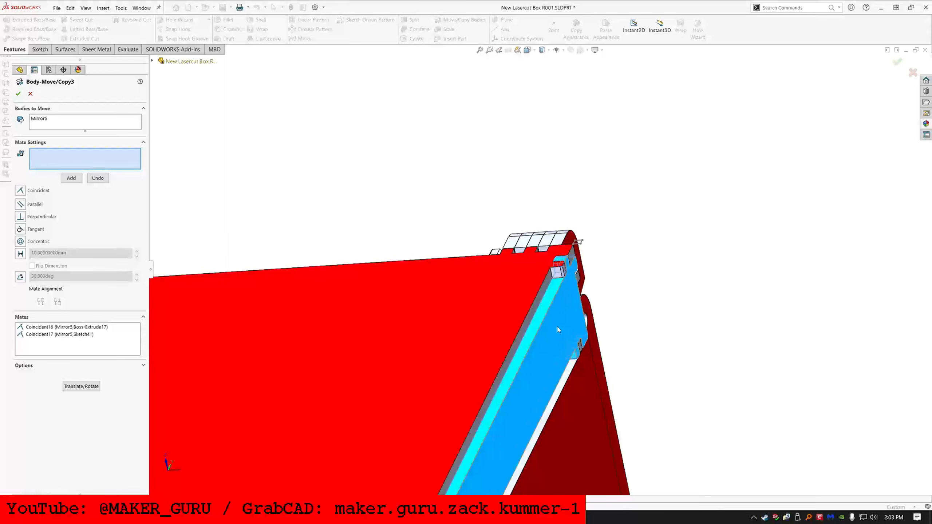
left_click(557, 327)
left_click(343, 262)
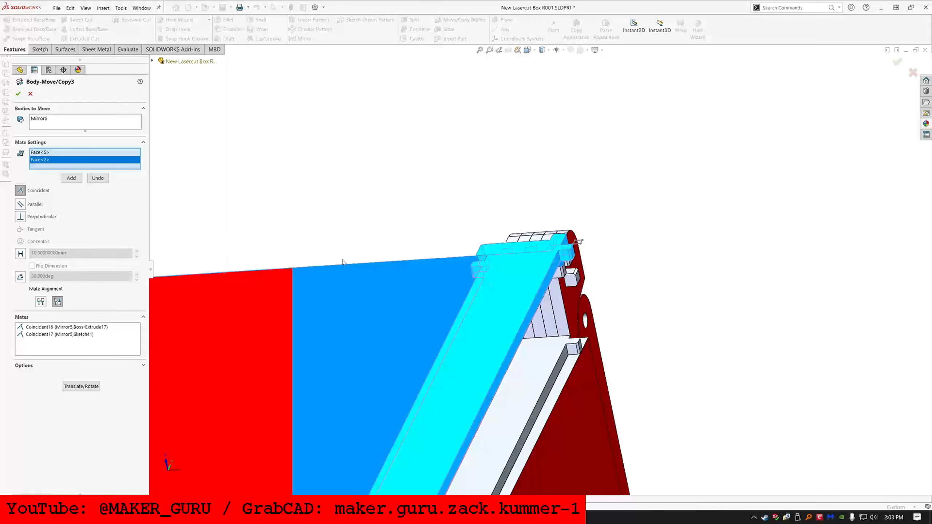
left_click(41, 302)
left_click(72, 178)
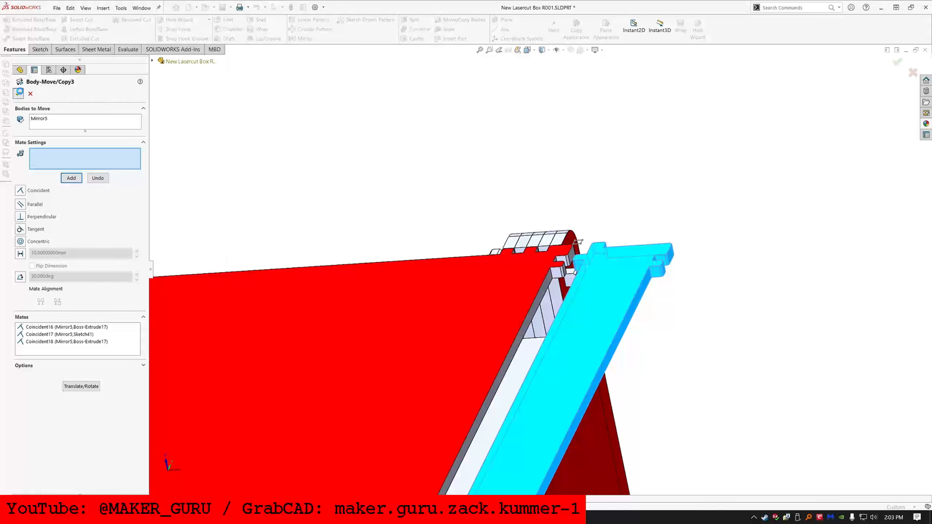
left_click(19, 93)
- Open Sketch44 for editing and delete its broken relation from the sketch's relations list
scroll(595, 254, "up", 6)
middle_click_drag(551, 312, 514, 279)
left_click(49, 476)
left_click(58, 453)
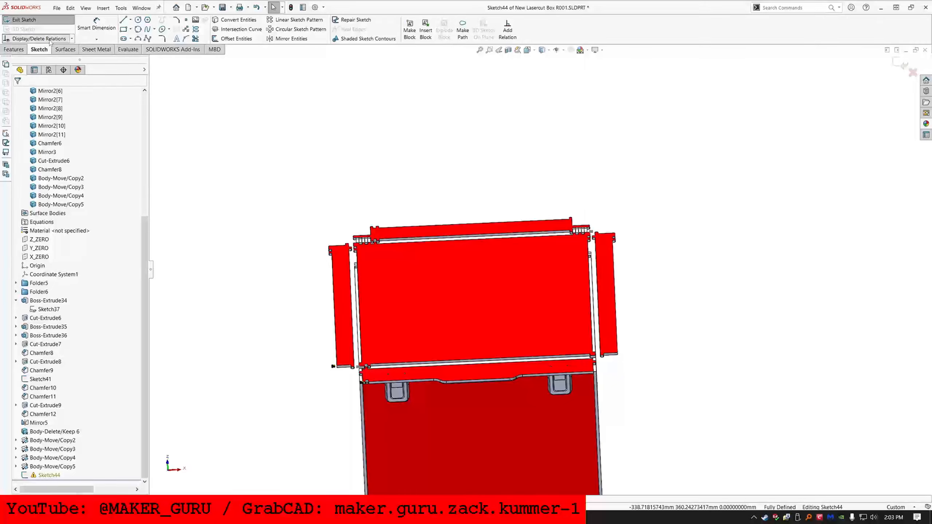
left_click(39, 39)
left_click(44, 136)
key("Delete")
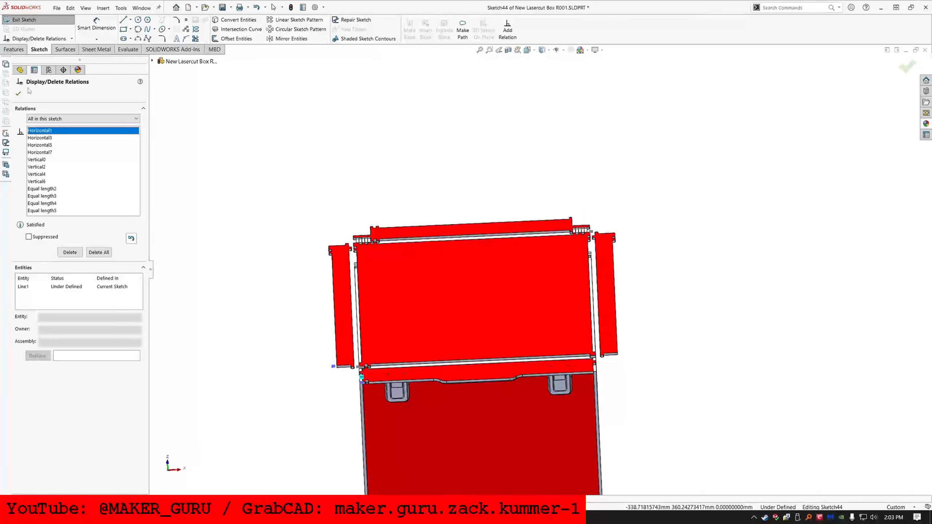
left_click(18, 94)
- Constrain the loose spacer square's corner to the midpoint of the short edge at the left side panel's upper outer corner
scroll(383, 356, "down", 5)
scroll(384, 356, "up", 5)
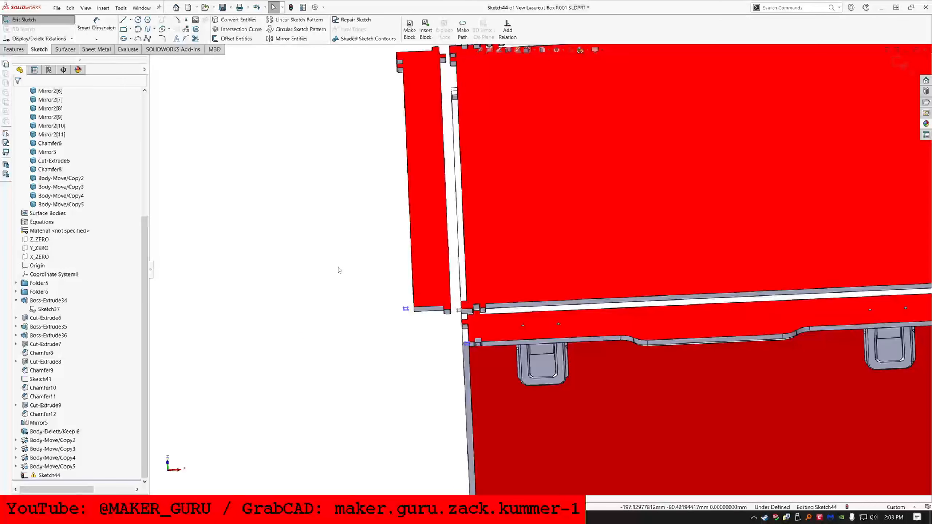
scroll(436, 361, "down", 3)
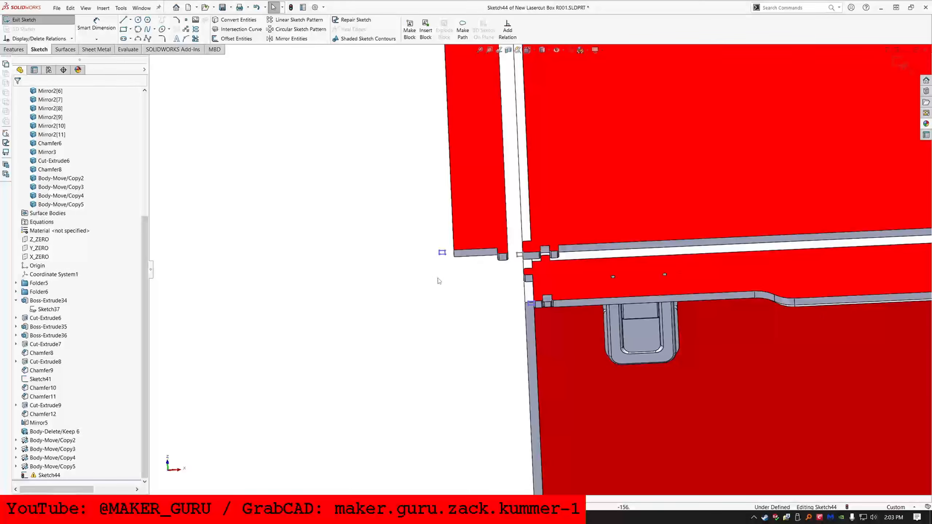
left_click(446, 256)
scroll(484, 166, "up", 5)
scroll(502, 245, "down", 5)
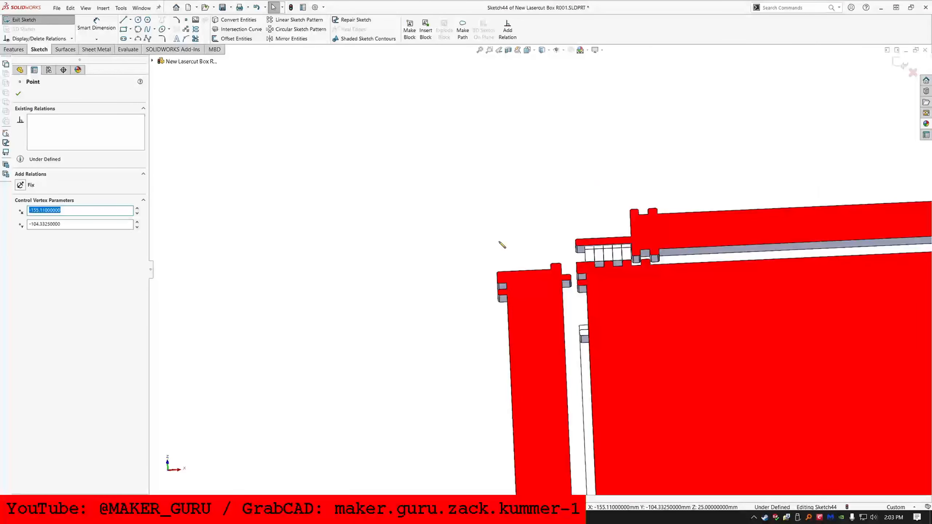
left_click(499, 279, "ctrl")
left_click(497, 279)
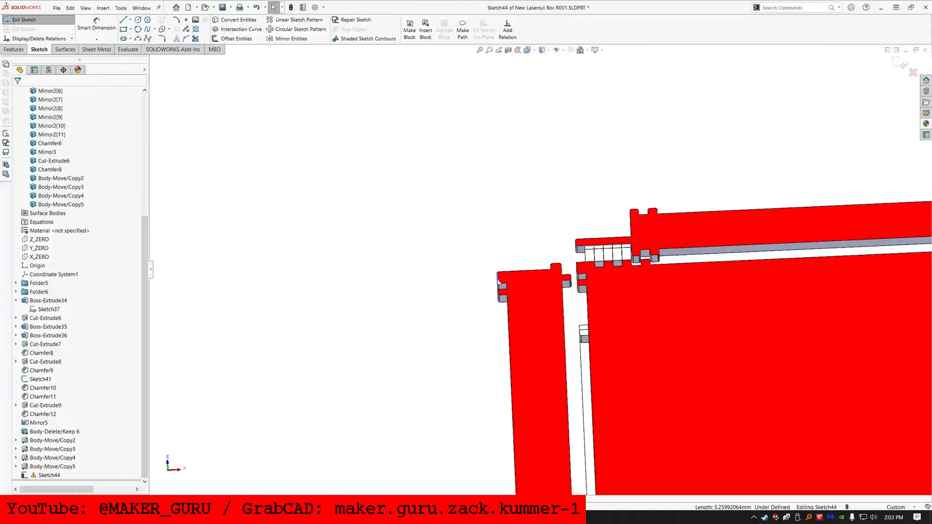
scroll(513, 386, "up", 6)
scroll(530, 407, "down", 4)
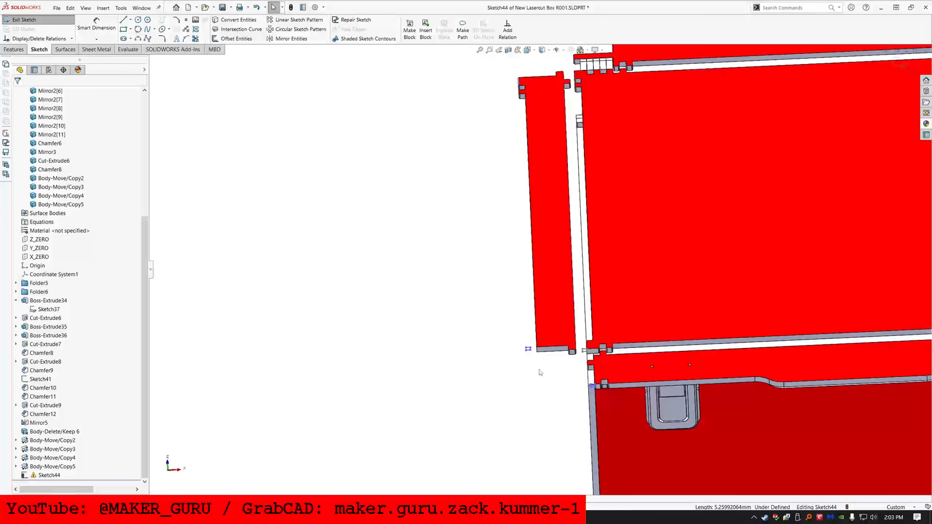
left_click(530, 351, "ctrl")
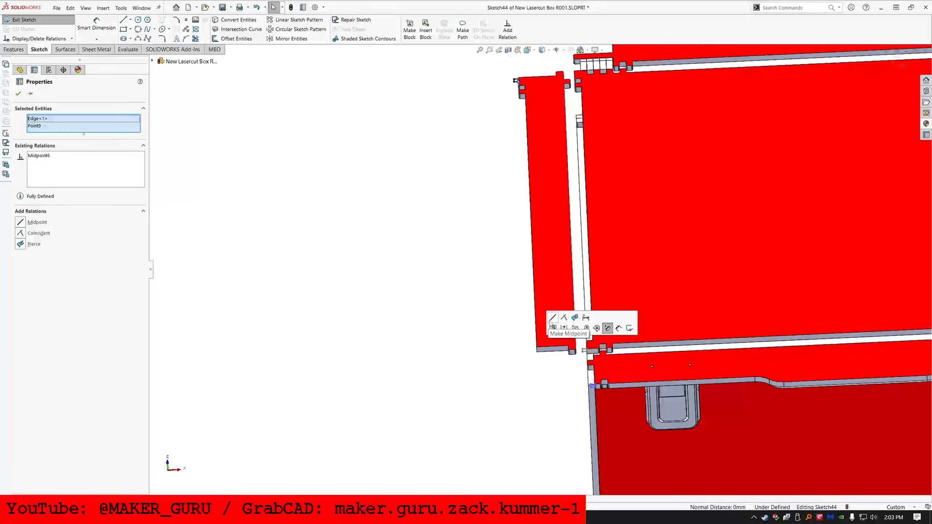
- Constrain the other loose spacer square's corner to the midpoint of the short edge at the front panel's lower left corner
scroll(605, 396, "down", 5)
middle_click_drag(577, 370, 556, 379)
key("Escape")
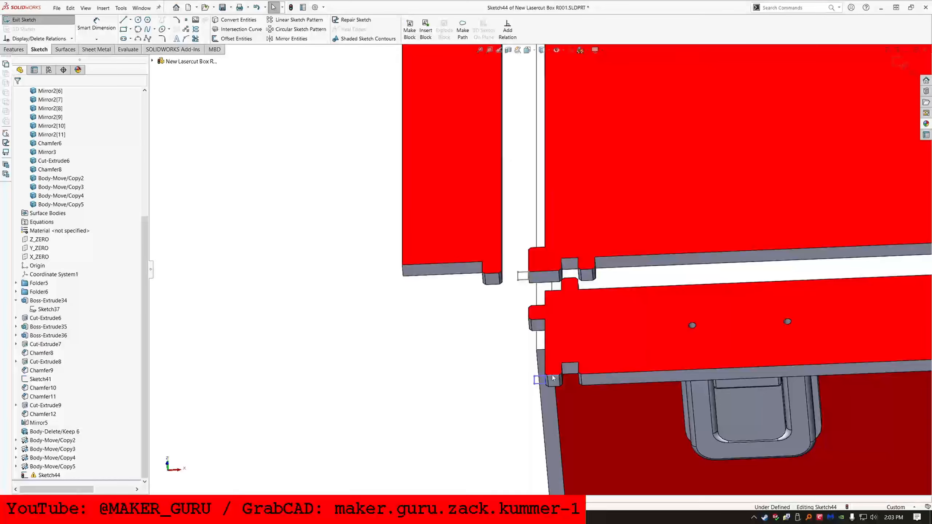
left_click(545, 378, "ctrl")
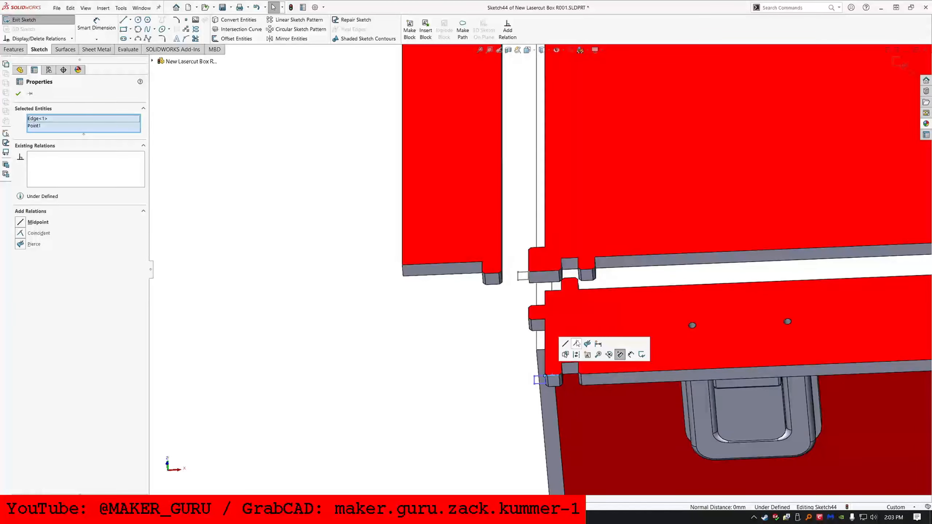
left_click(565, 345)
scroll(539, 294, "up", 10)
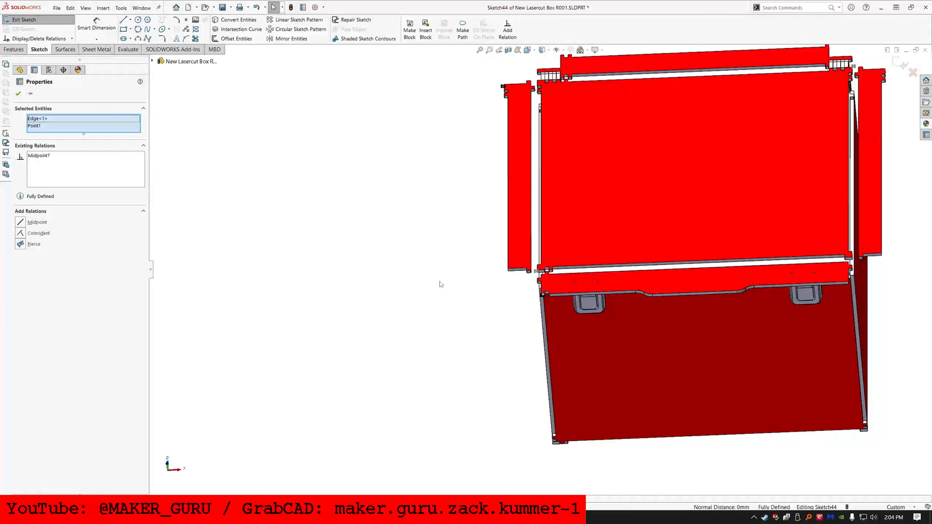
key("Escape")
- Sketch two corner rectangles, one at the right side panel's upper outer corner and one at the rear panel's right-hand tab
scroll(442, 287, "up", 3)
scroll(659, 207, "down", 5)
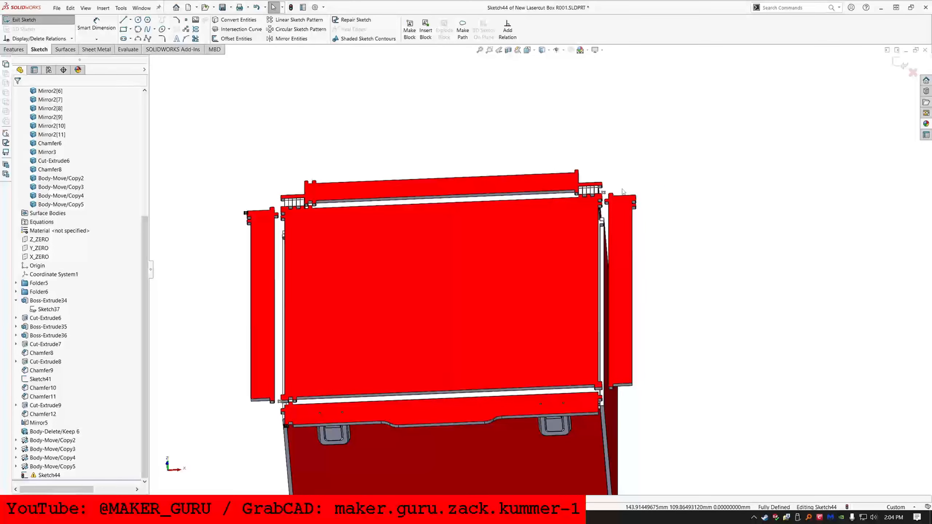
middle_click_drag(406, 259, 414, 309)
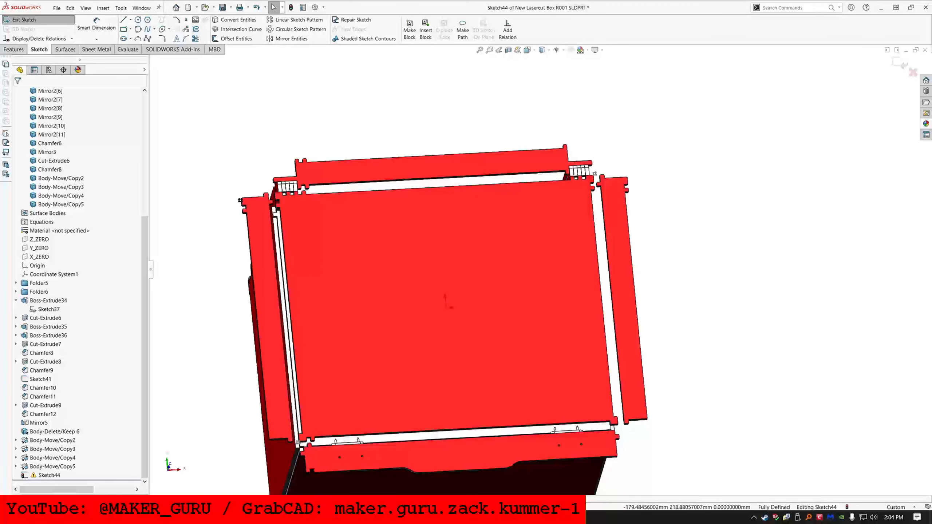
left_click(124, 29)
scroll(625, 204, "down", 7)
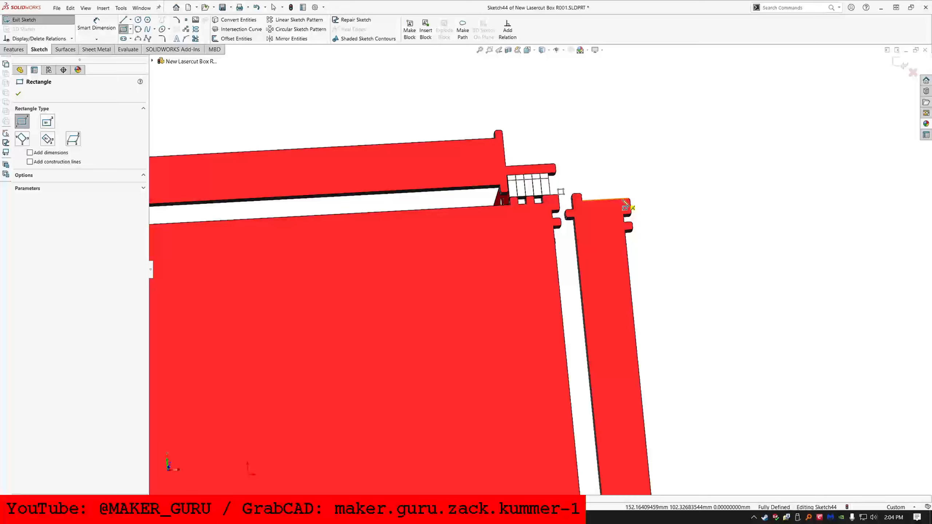
left_click_drag(631, 206, 660, 260)
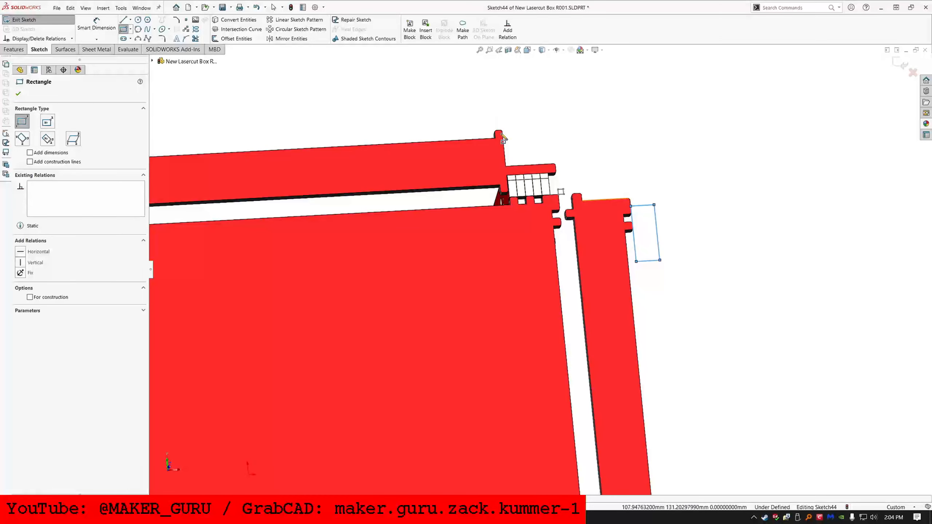
left_click_drag(498, 130, 551, 78)
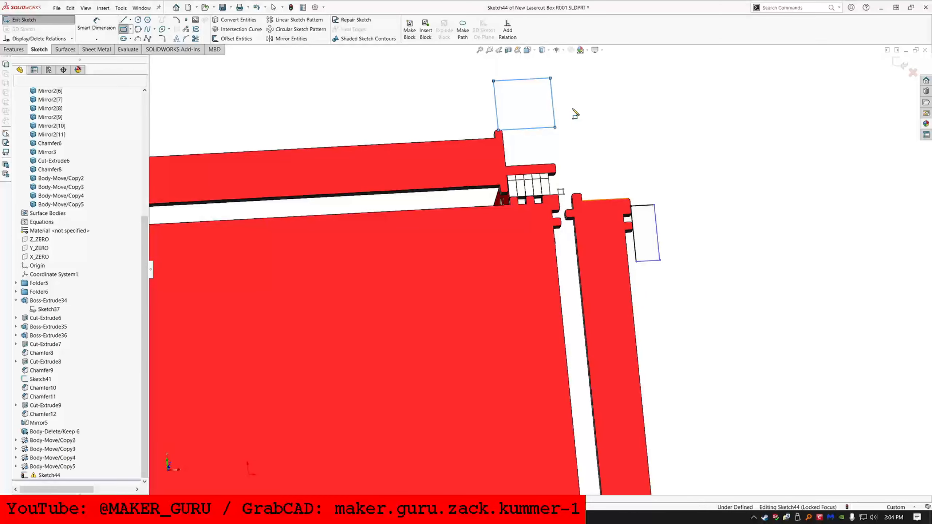
- Make two adjacent sides of both new rectangles equal in length to the side of the spacer square in Sketch41
left_click_drag(524, 108, 530, 110)
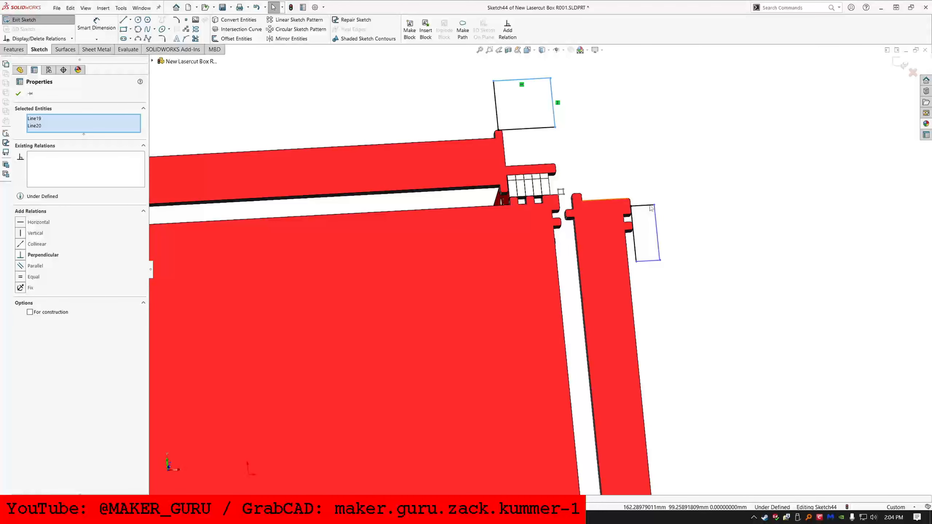
left_click(648, 206, "ctrl")
left_click(635, 240, "ctrl")
scroll(581, 174, "down", 3)
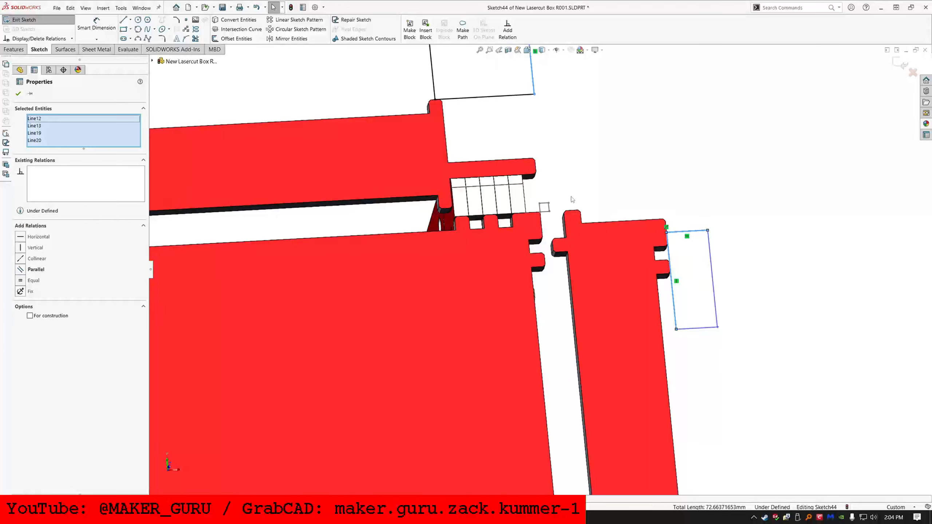
scroll(572, 199, "down", 1)
left_click(537, 213, "ctrl")
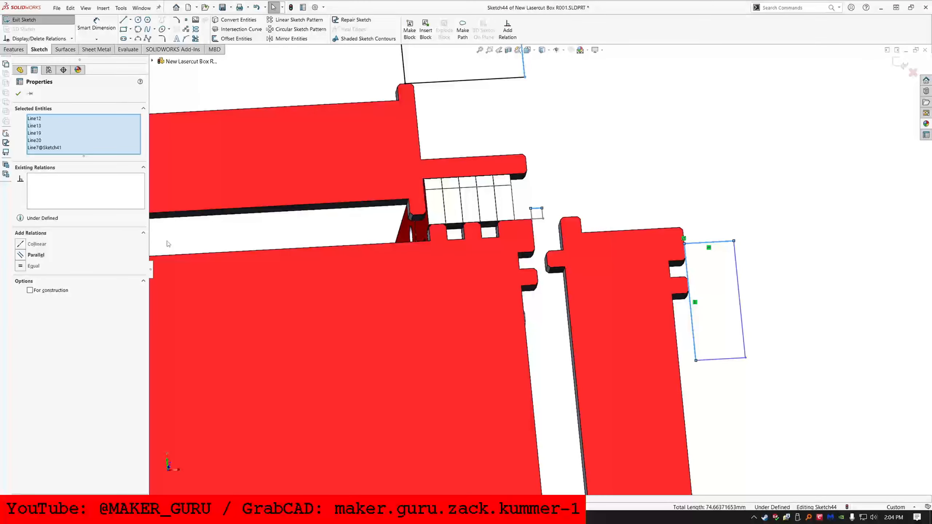
left_click(32, 266)
scroll(495, 248, "up", 8)
key("Escape")
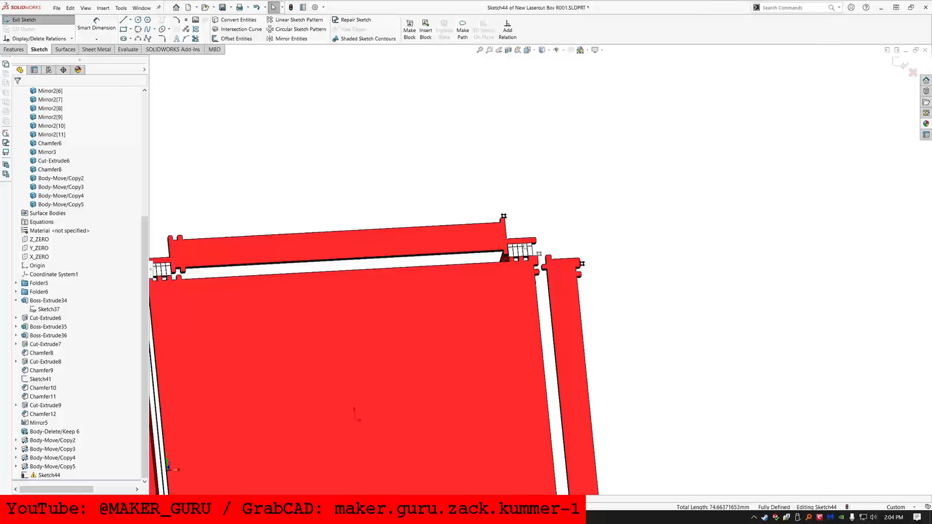
- Hide Sketch41 and exit the spacer sketch
right_click(39, 380)
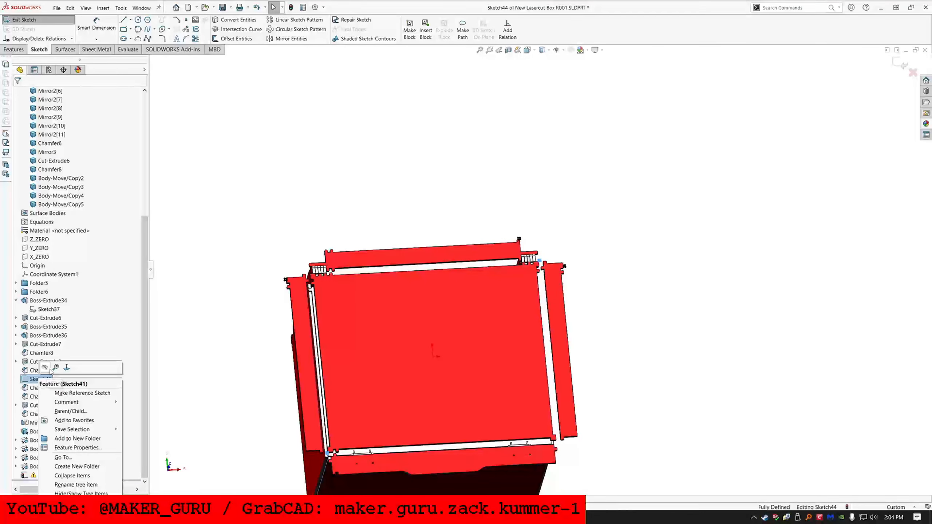
left_click(47, 369)
double_click(359, 167)
scroll(550, 263, "up", 2)
scroll(506, 342, "down", 2)
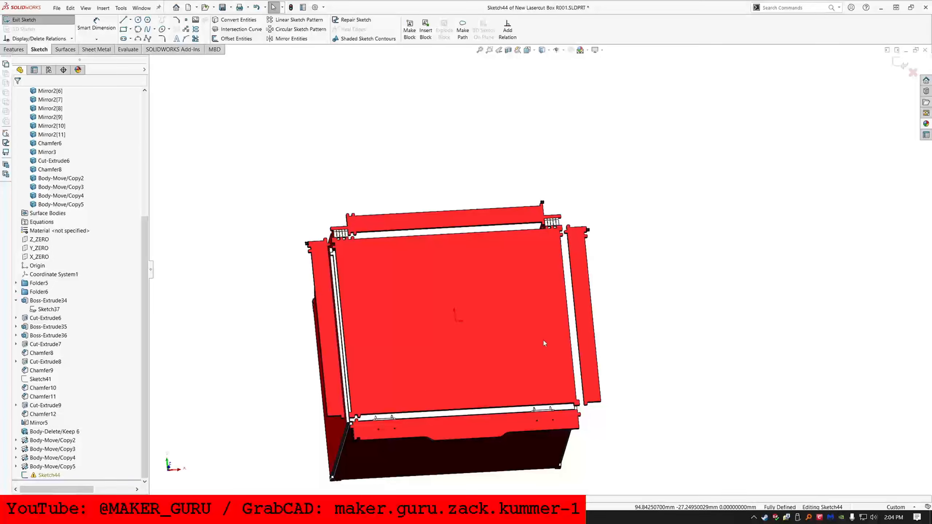
left_click(44, 23)
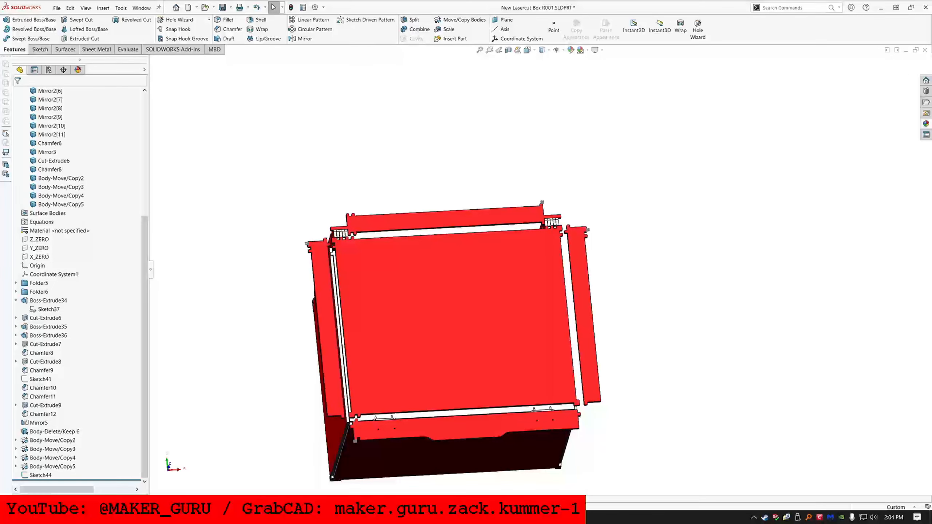
- Start a Move/Copy Body of the large front panel and mate its left side edge face coincident with the top panel's left edge face
scroll(500, 349, "up", 3)
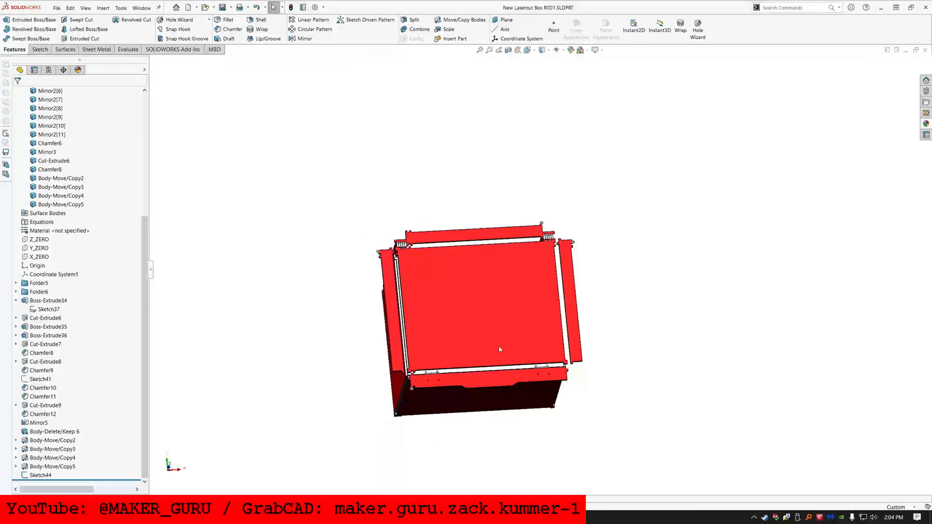
scroll(503, 358, "down", 1)
scroll(503, 360, "up", 2)
scroll(503, 361, "down", 1)
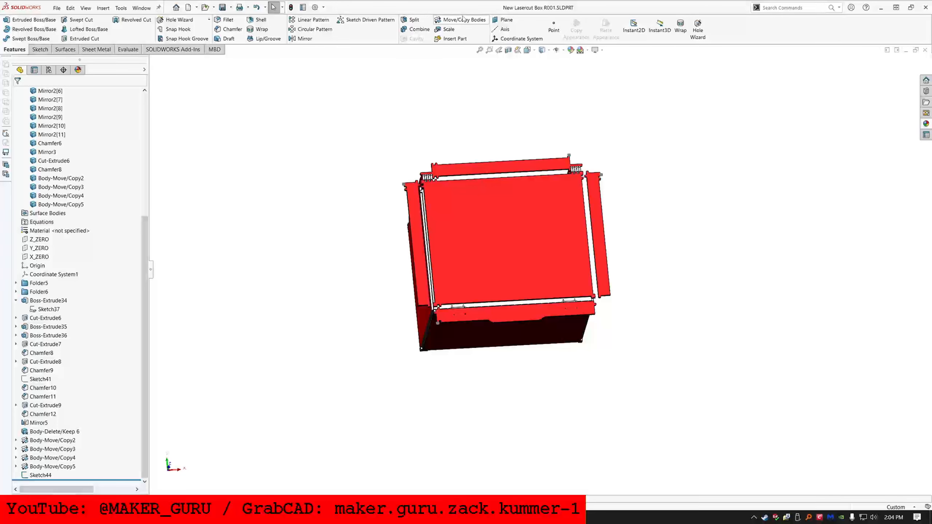
left_click(444, 339)
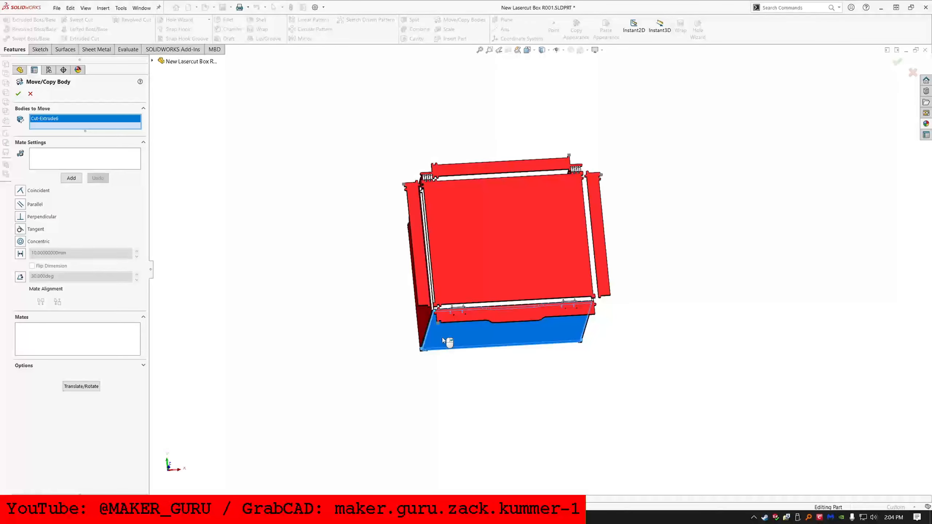
left_click(56, 159)
scroll(468, 320, "down", 8)
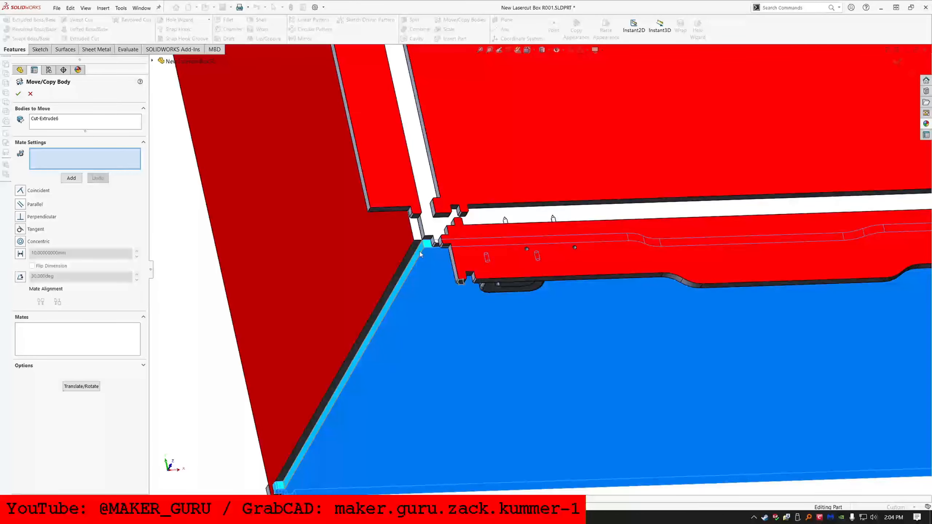
left_click(420, 252)
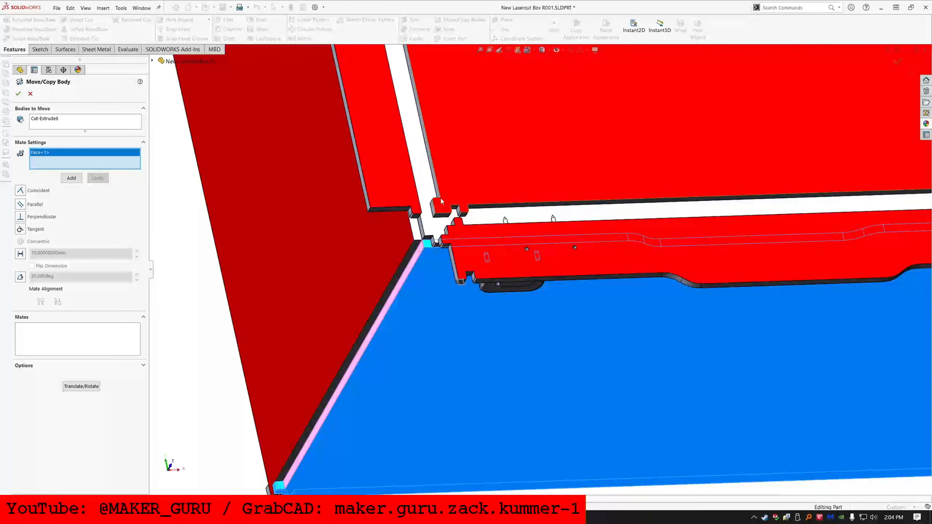
left_click(435, 188)
right_click(436, 188)
- Mate the large front panel's upper edge face coincident with the Sketch44 spacer square's corner point at the front lid strip
scroll(435, 264, "up", 8)
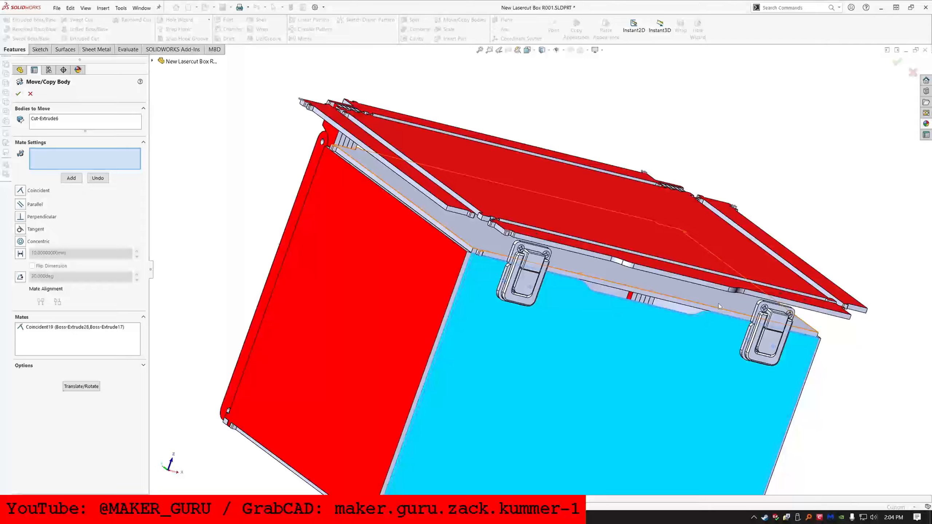
middle_click_drag(719, 307, 641, 260)
scroll(446, 236, "down", 5)
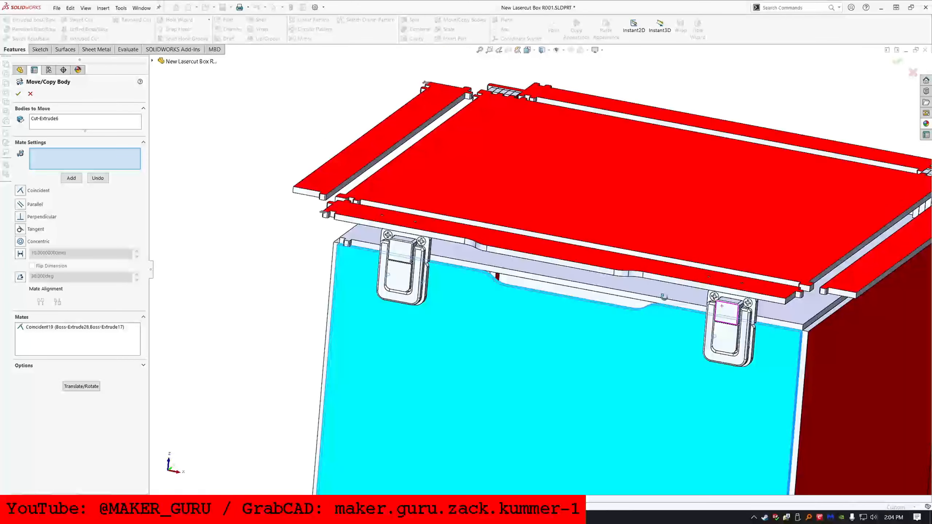
left_click(446, 234)
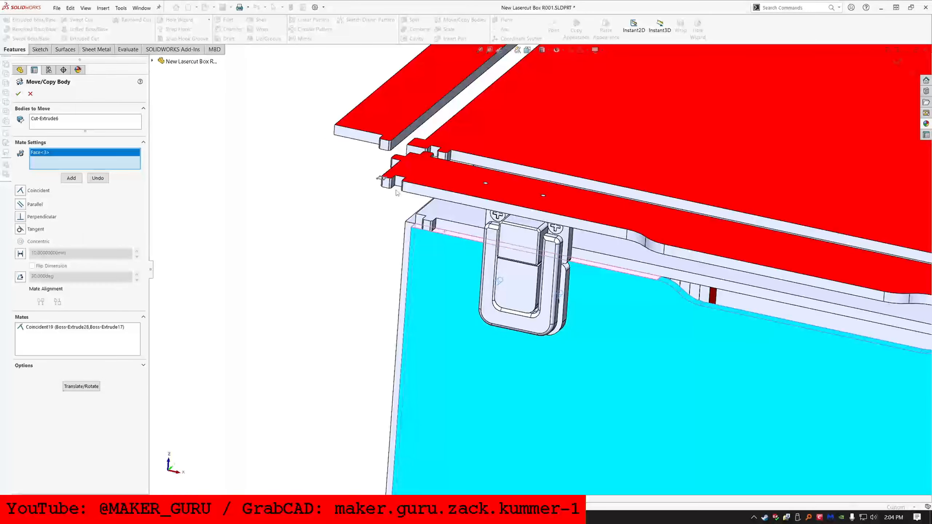
left_click(378, 179)
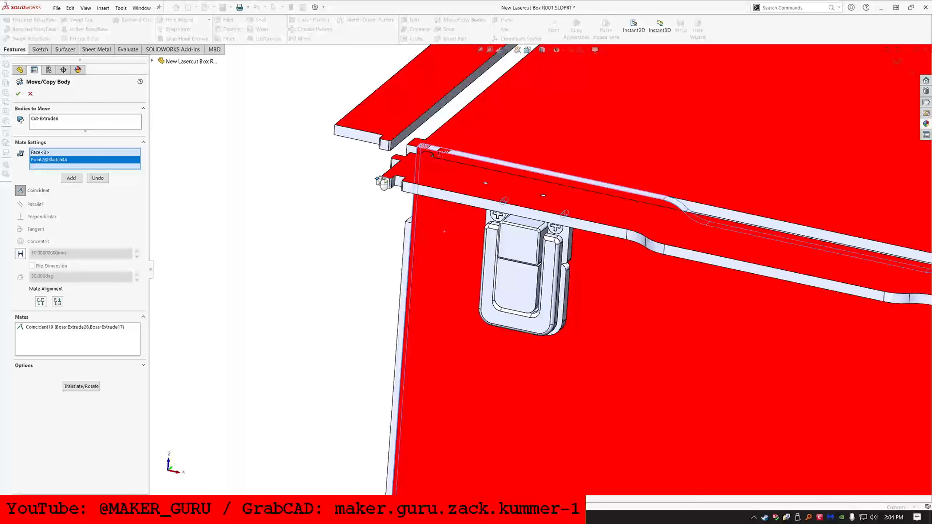
right_click(391, 194)
- Mate the large front panel's outer face coincident with the top panel's outer face, with aligned orientation, and finish the body move
left_click(442, 230)
left_click(494, 135)
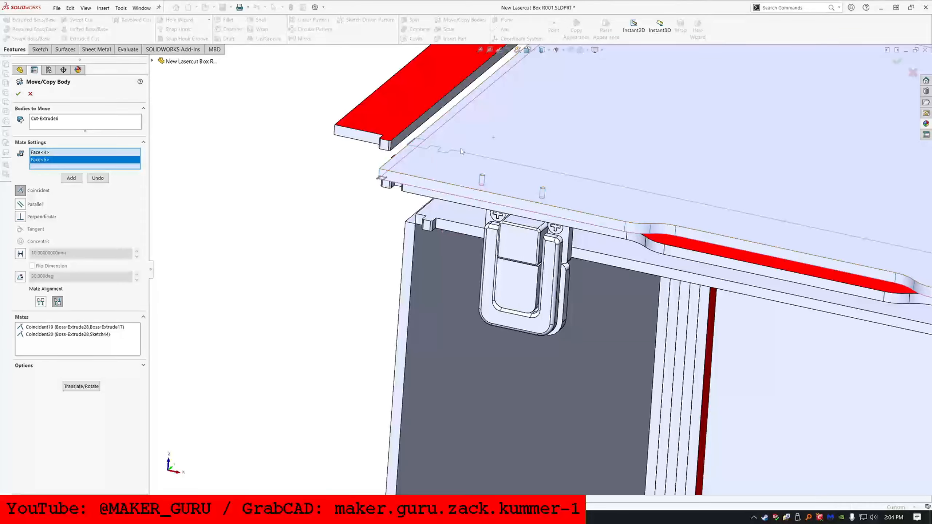
left_click(41, 303)
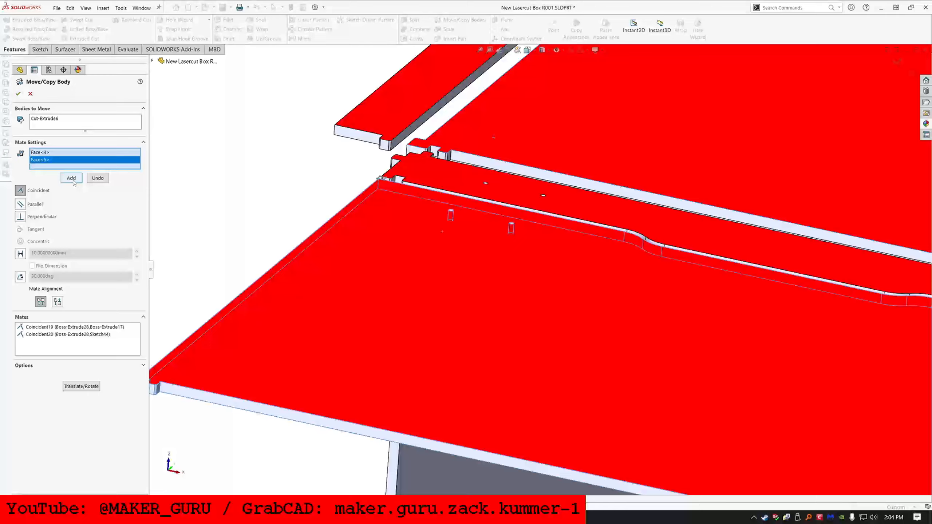
left_click(72, 179)
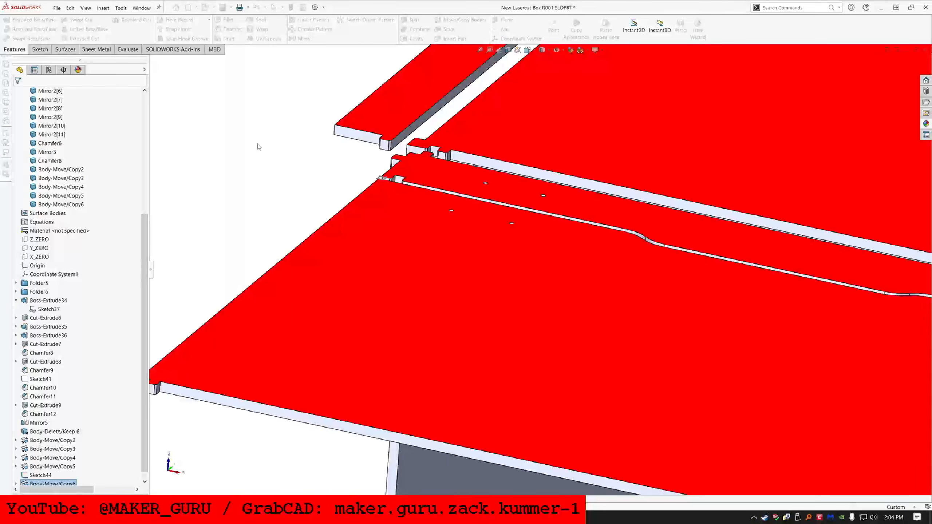
- Start a Move/Copy Body of the large right side panel and mate its front edge face coincident with the top panel's front edge face
scroll(665, 291, "up", 8)
middle_click_drag(666, 291, 648, 331)
scroll(660, 343, "down", 3)
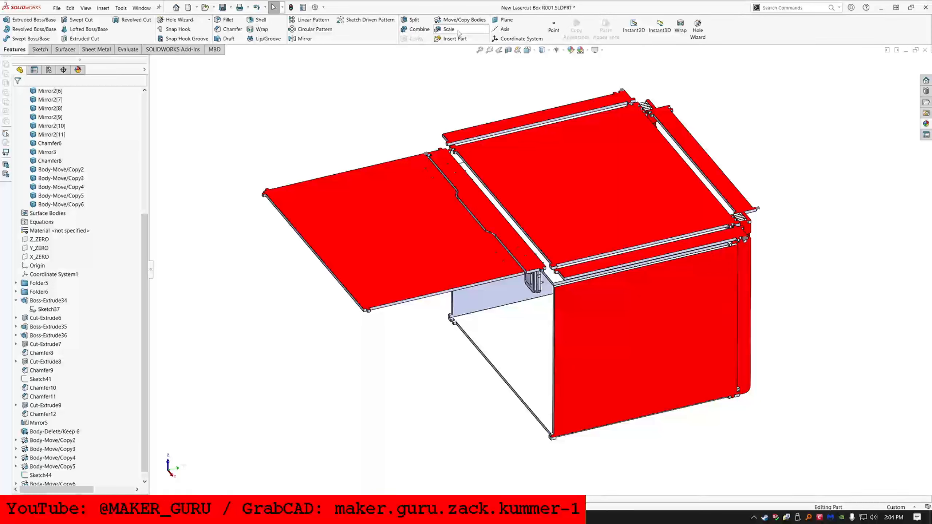
key("Return")
left_click(613, 316)
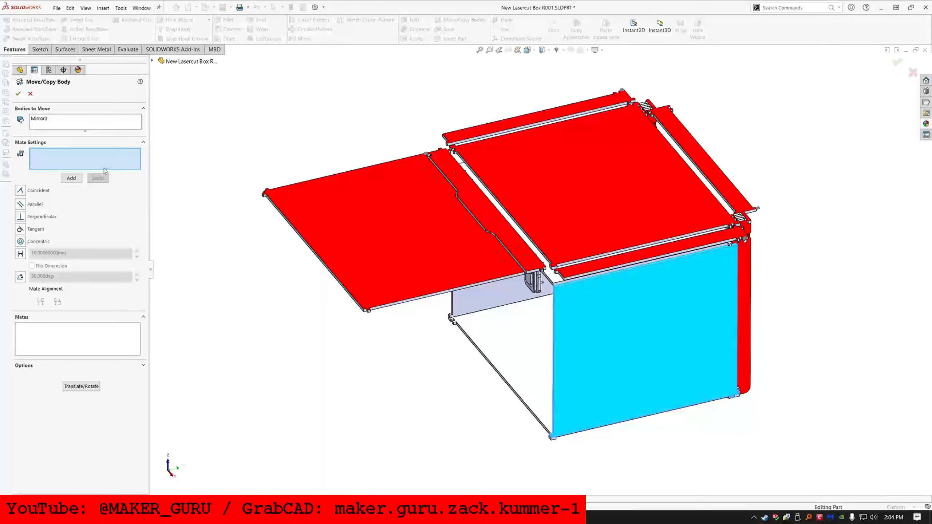
scroll(567, 304, "down", 6)
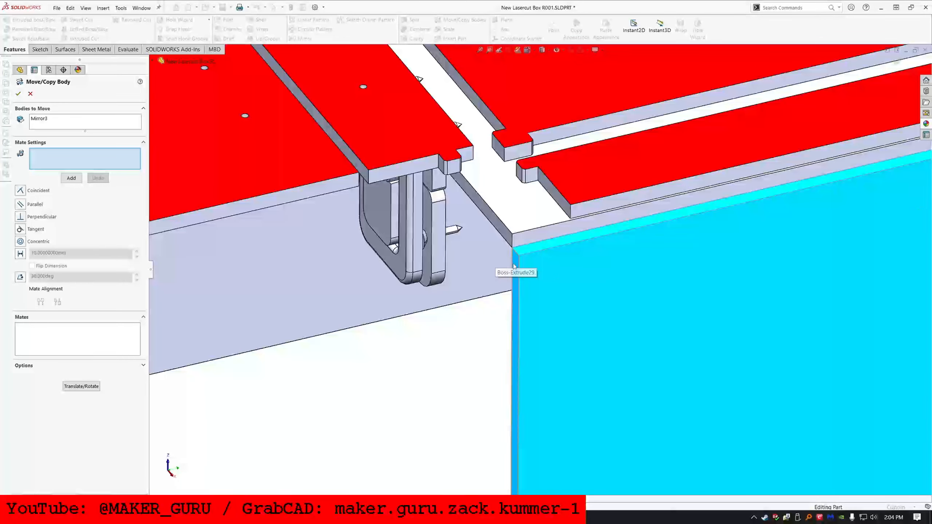
left_click(515, 266)
left_click(494, 124)
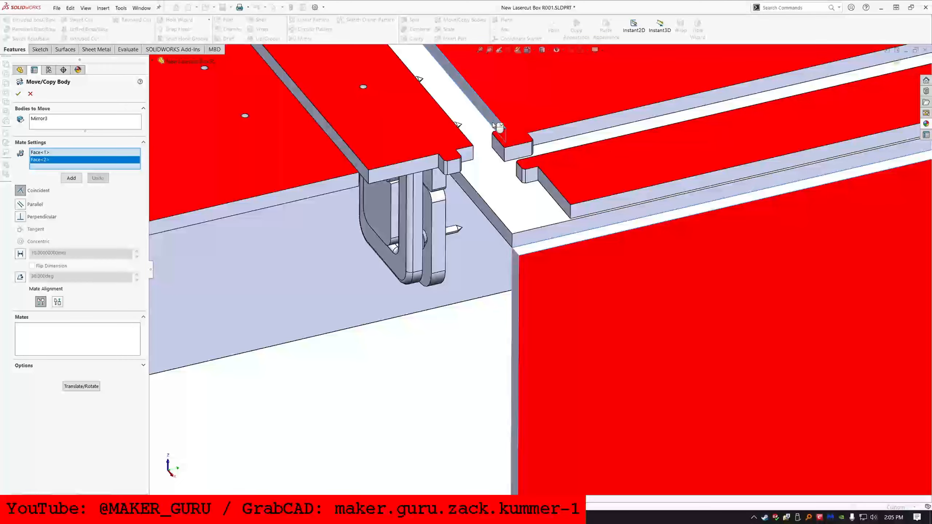
right_click(494, 124)
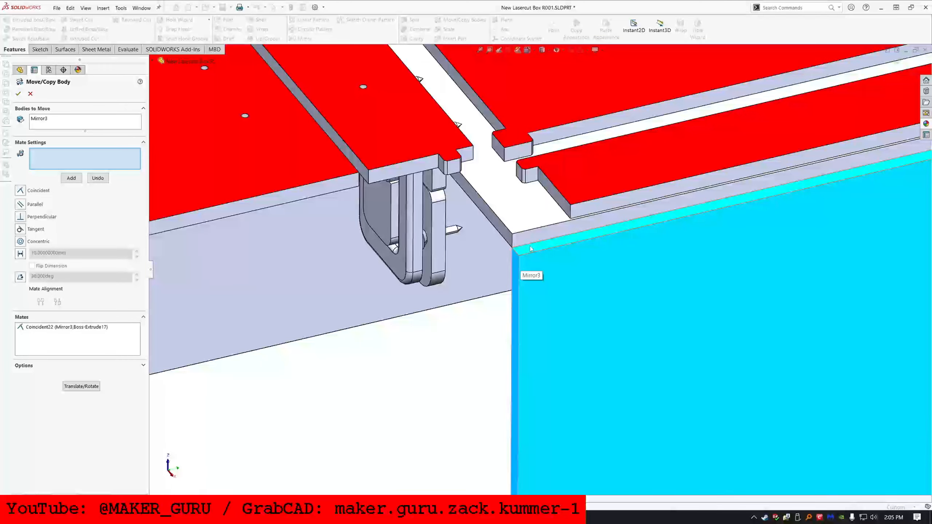
- Mate the right side panel's upper edge face coincident with the spacer square's corner point at the right lid strip's rear corner
scroll(523, 264, "up", 5)
scroll(719, 259, "down", 5)
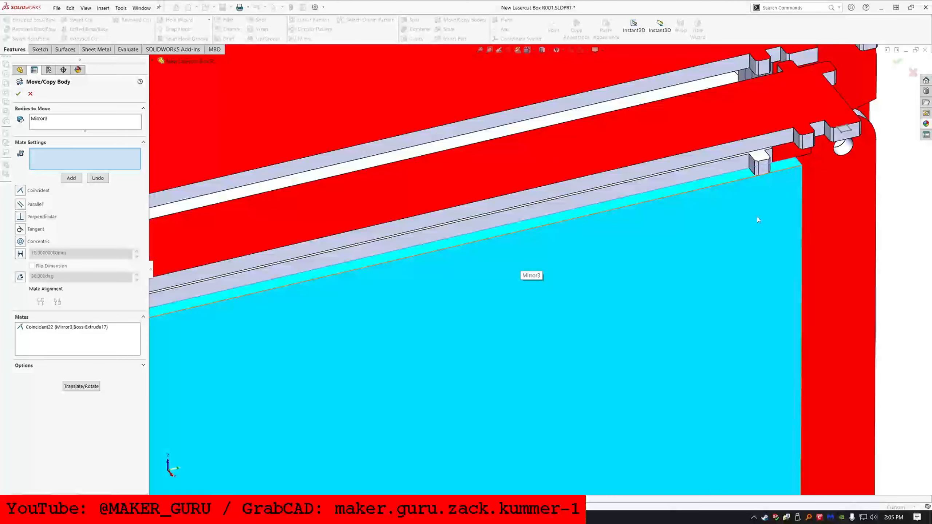
left_click(743, 177)
scroll(697, 202, "up", 4)
scroll(632, 228, "down", 3)
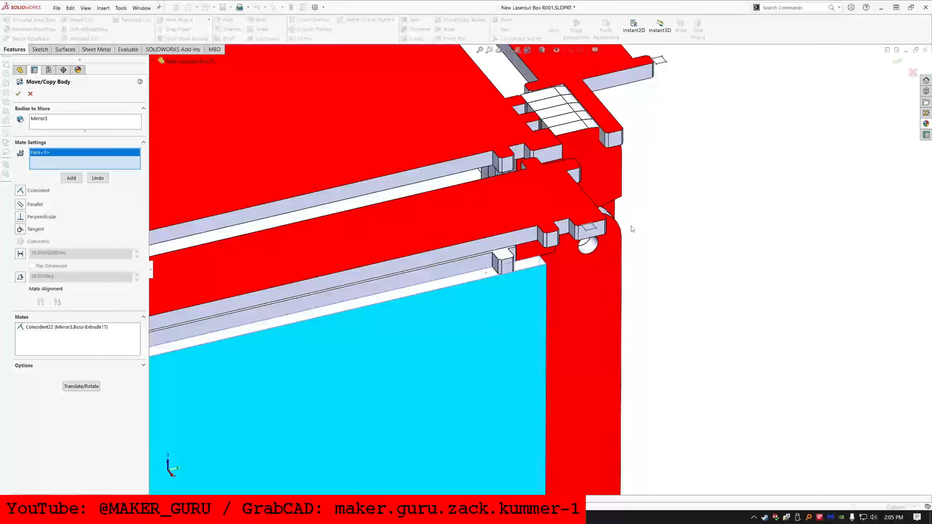
left_click(597, 229)
right_click(596, 229)
- Mate the right side panel's outer face coincident with the top panel's outer face, with aligned orientation, and finish the body move
left_click(494, 290)
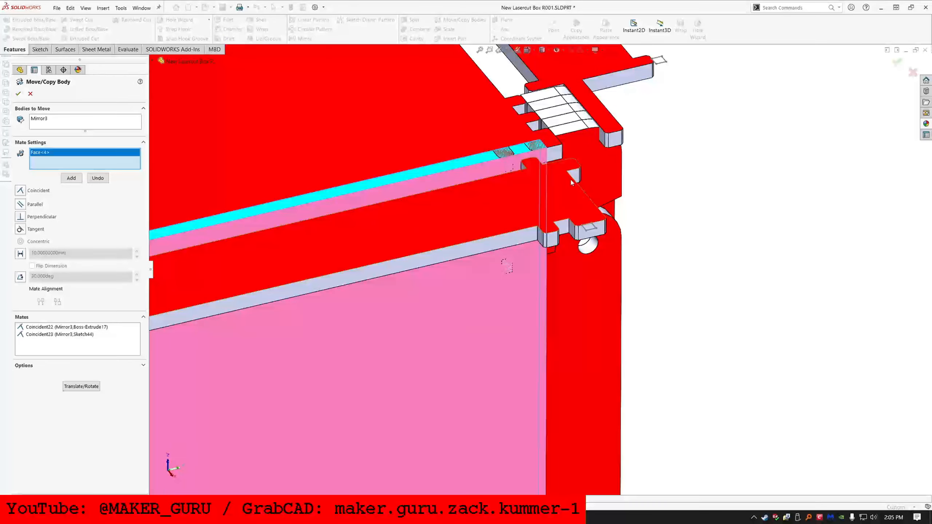
left_click(479, 221)
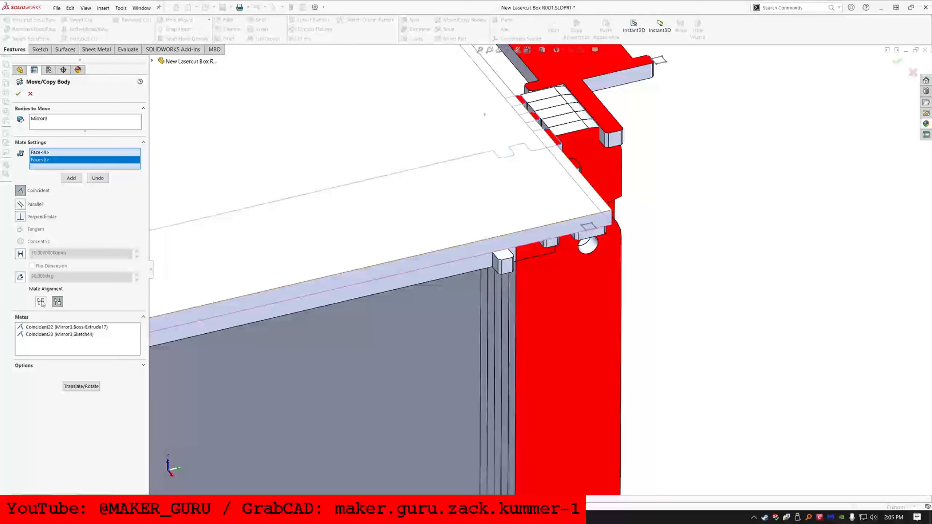
left_click(41, 302)
left_click(69, 178)
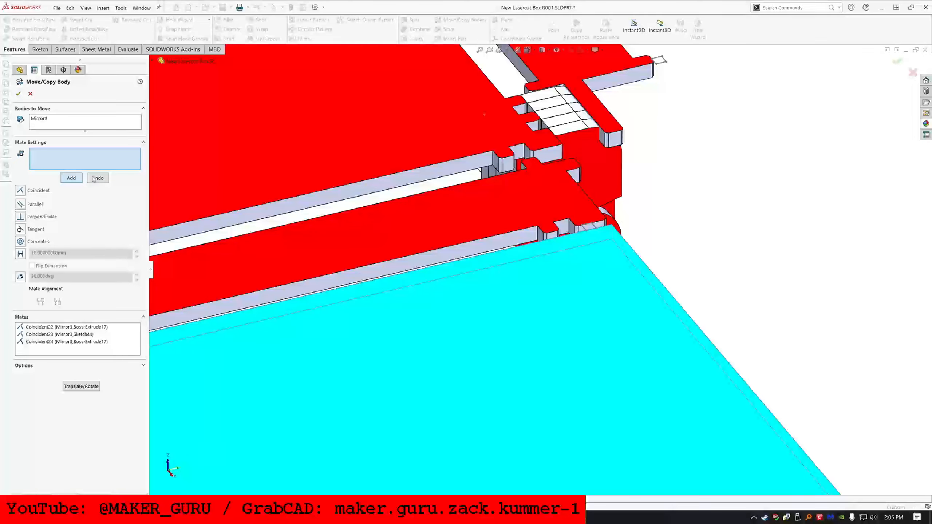
left_click(17, 95)
scroll(545, 270, "up", 10)
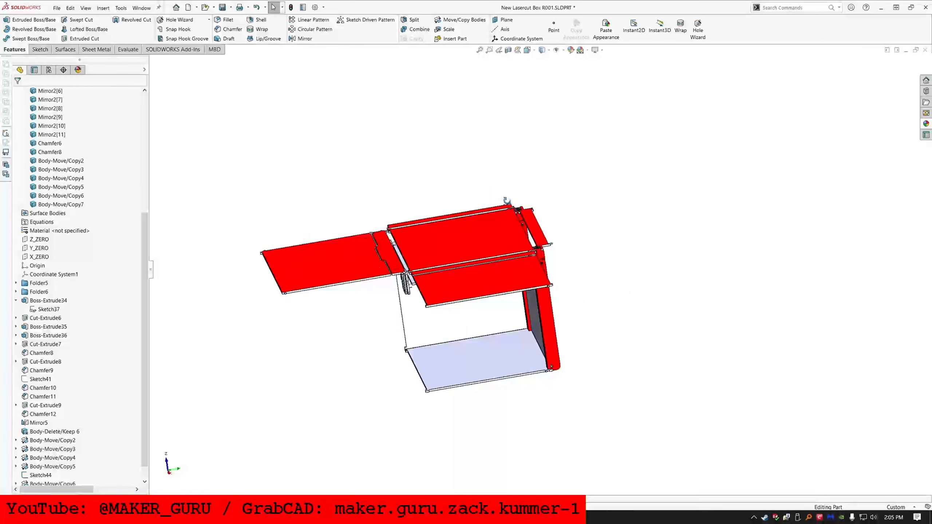
middle_click_drag(507, 201, 446, 235)
scroll(595, 292, "down", 5)
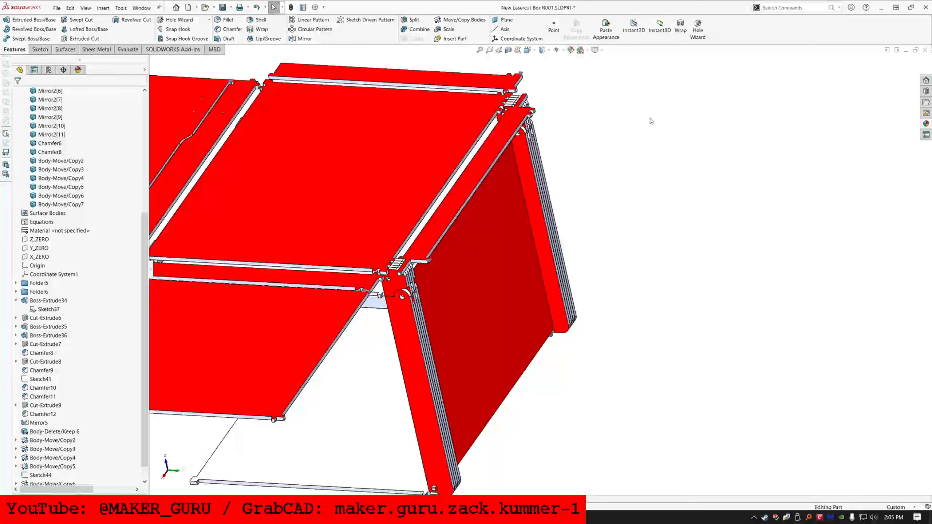
left_click(461, 19)
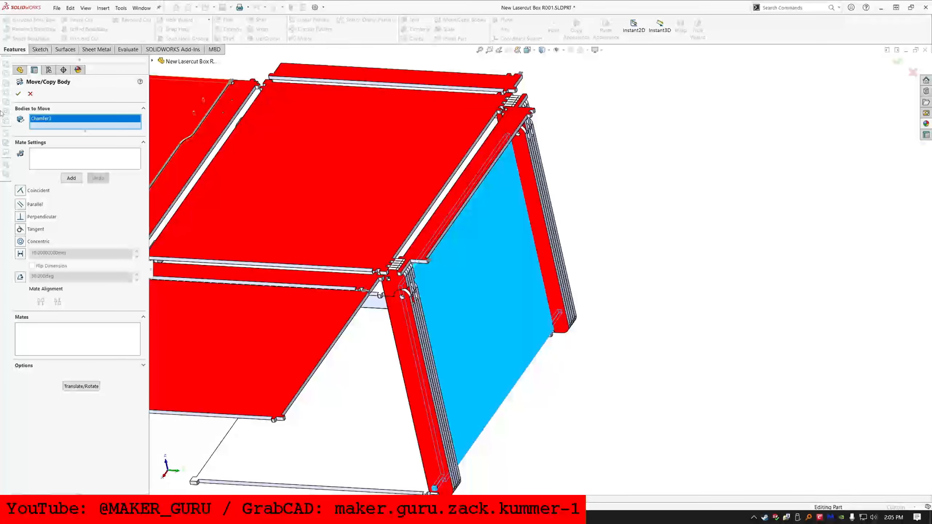
left_click(85, 158)
scroll(434, 281, "down", 4)
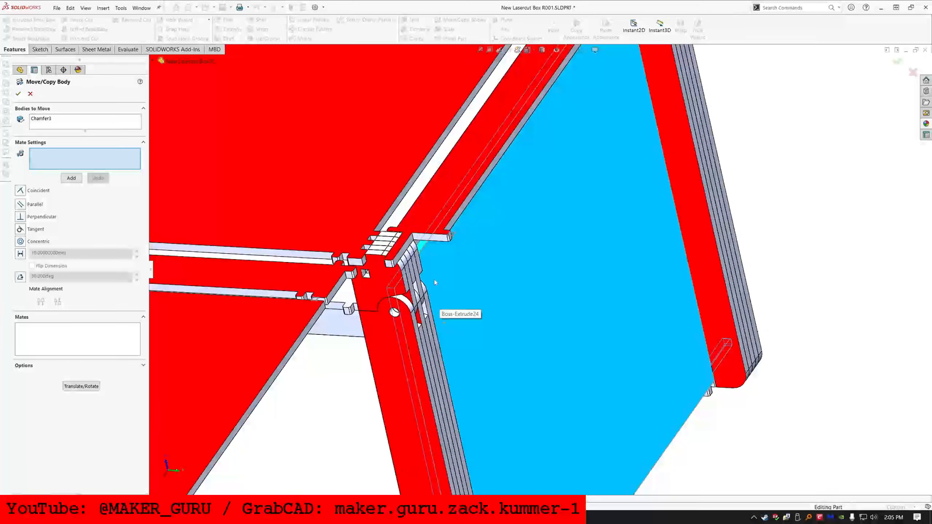
left_click(431, 232)
scroll(431, 232, "down", 3)
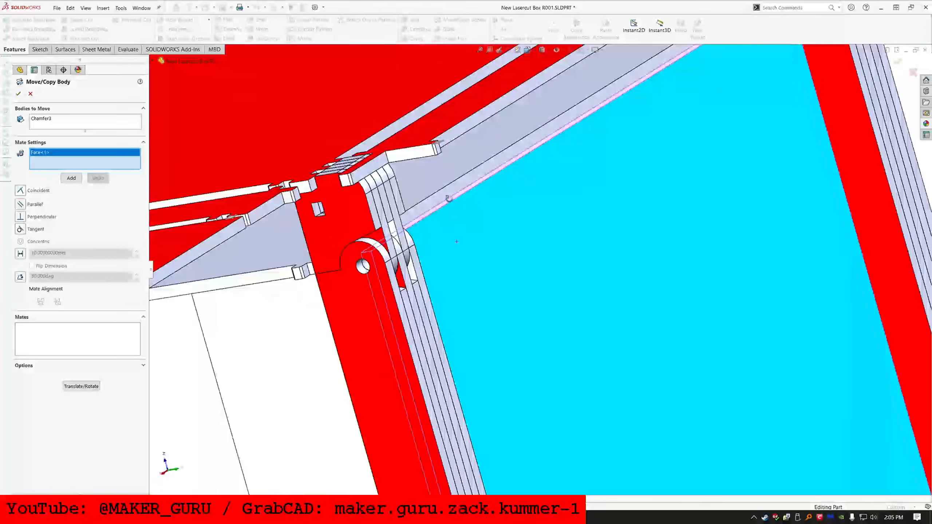
scroll(456, 241, "up", 5)
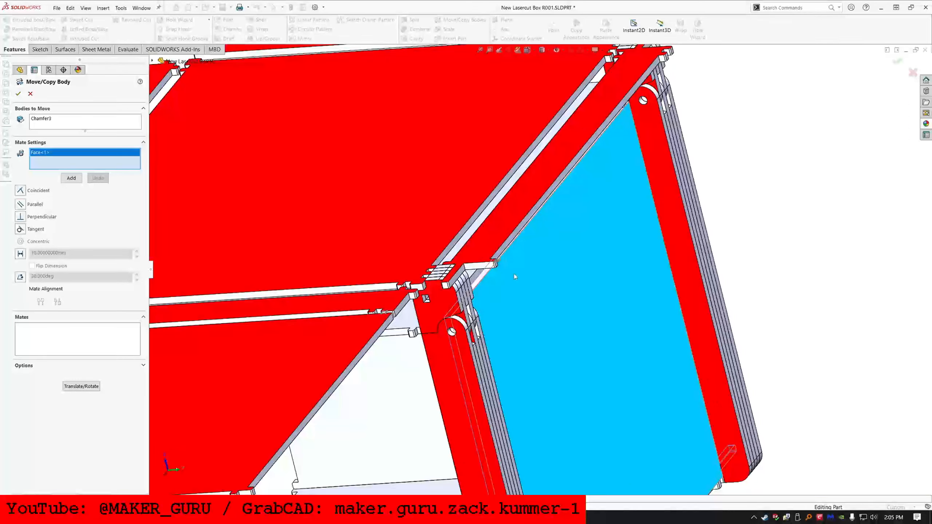
scroll(514, 276, "down", 3)
left_click(501, 246)
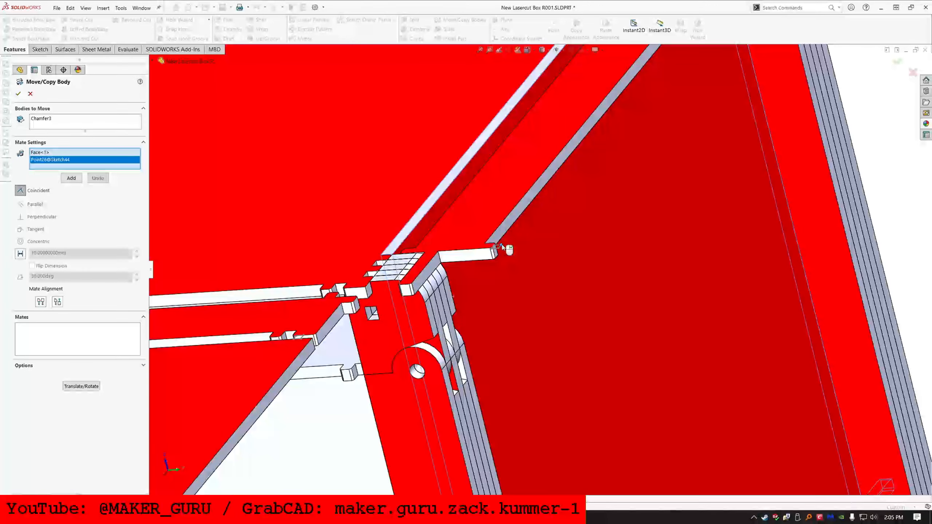
scroll(507, 254, "up", 5)
right_click(512, 257)
scroll(481, 271, "down", 6)
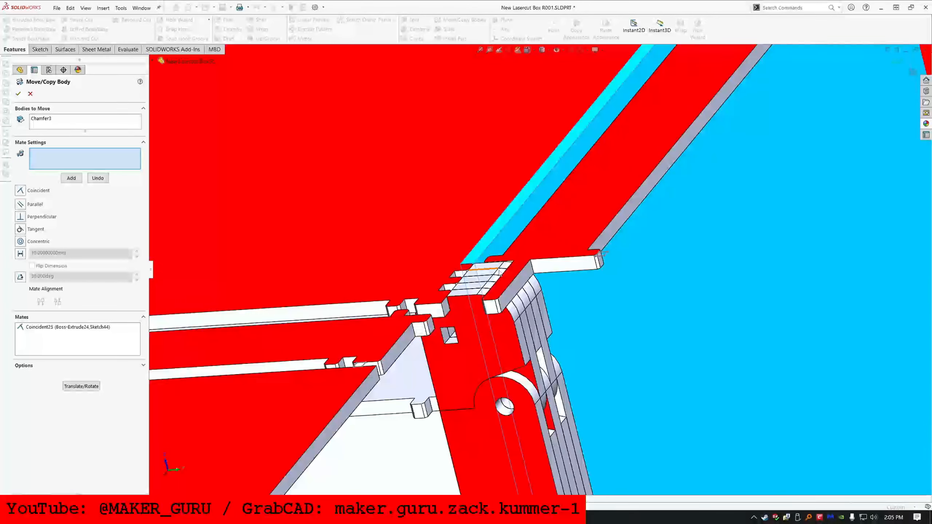
left_click(31, 94)
- Roll the model back to just after Body-Delete/Keep 6, before all the Body-Move/Copy features
scroll(613, 296, "up", 10)
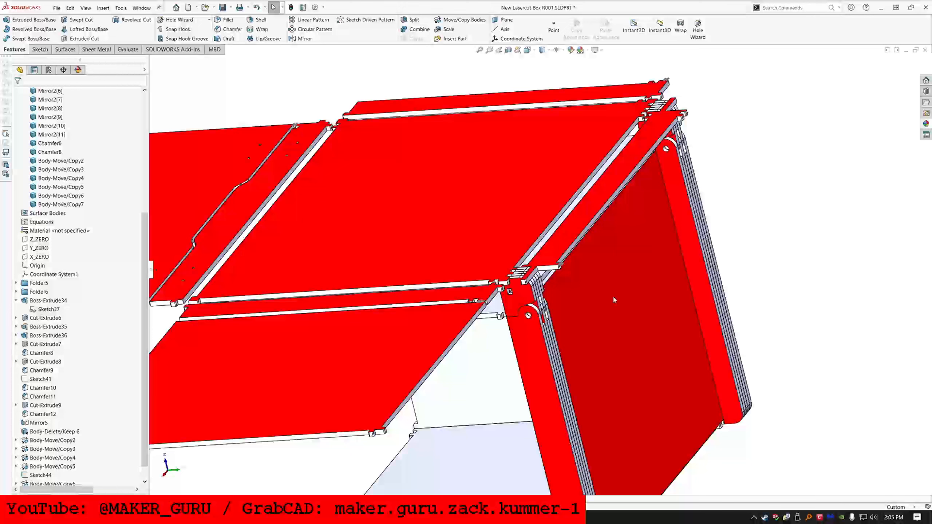
middle_click_drag(714, 261, 702, 285)
scroll(60, 371, "down", 2)
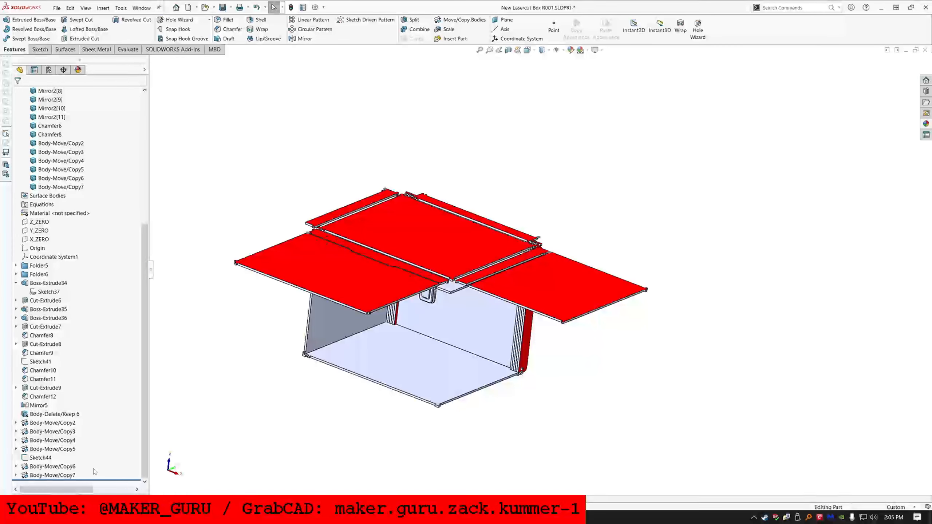
left_click_drag(112, 480, 106, 422)
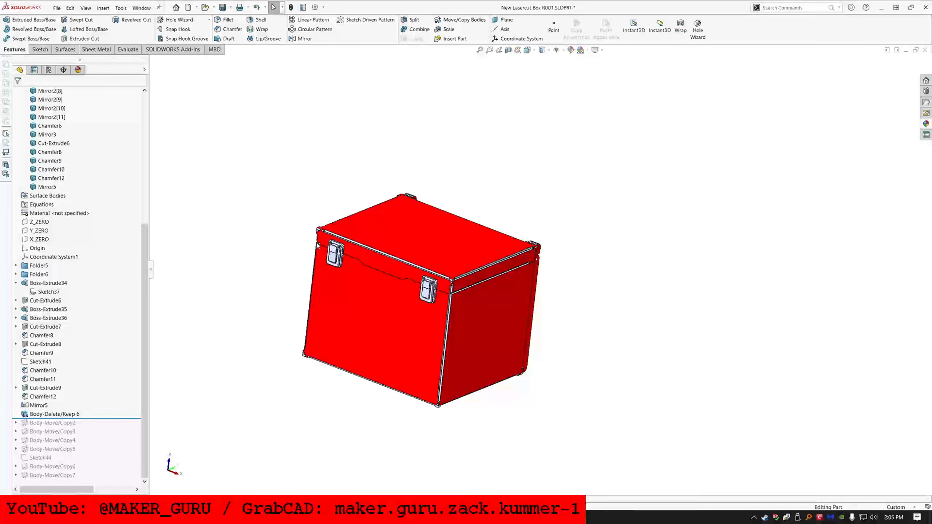
middle_click_drag(318, 246, 359, 232)
middle_click_drag(640, 297, 499, 267)
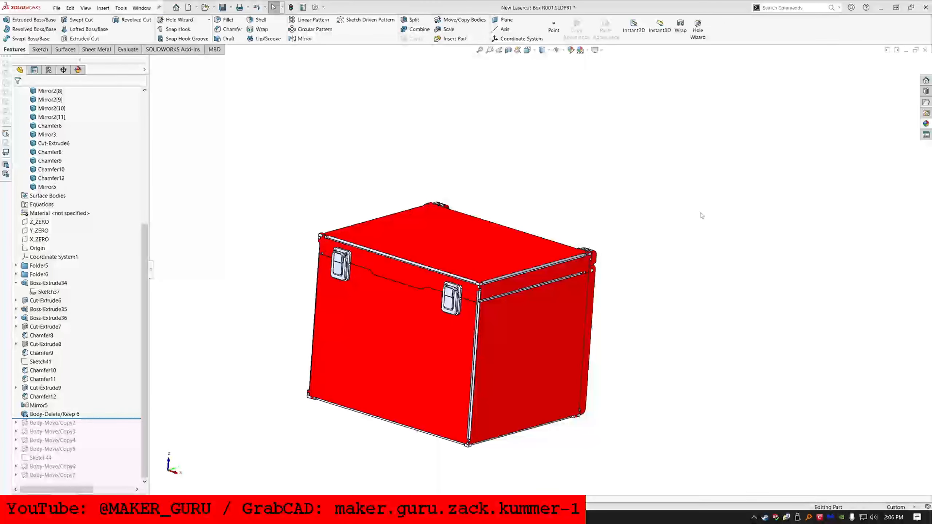
scroll(415, 206, "up", 1)
middle_click_drag(415, 207, 429, 279)
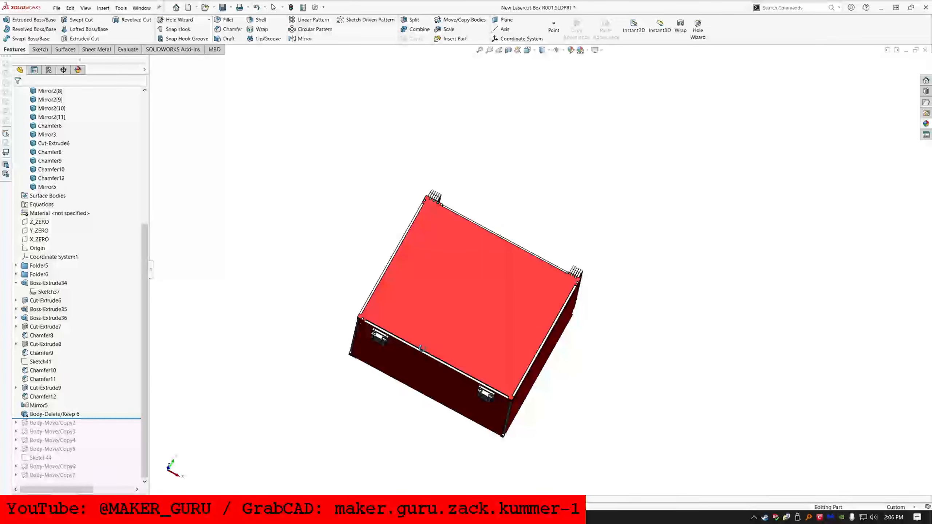
- Start a sketch on the end face of a left rear hinge tab in the top panel and convert its outline
scroll(453, 193, "down", 8)
scroll(476, 264, "down", 3)
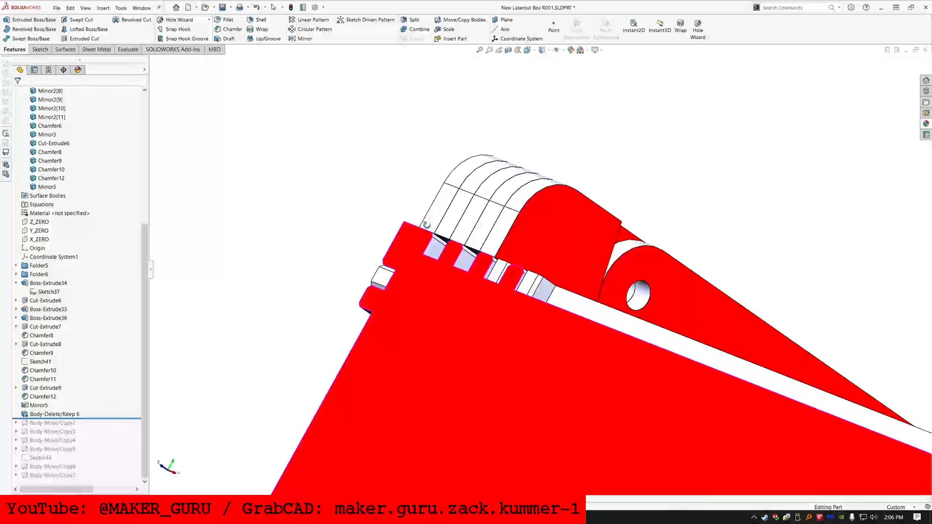
scroll(459, 258, "up", 2)
scroll(435, 249, "down", 2)
left_click(429, 250)
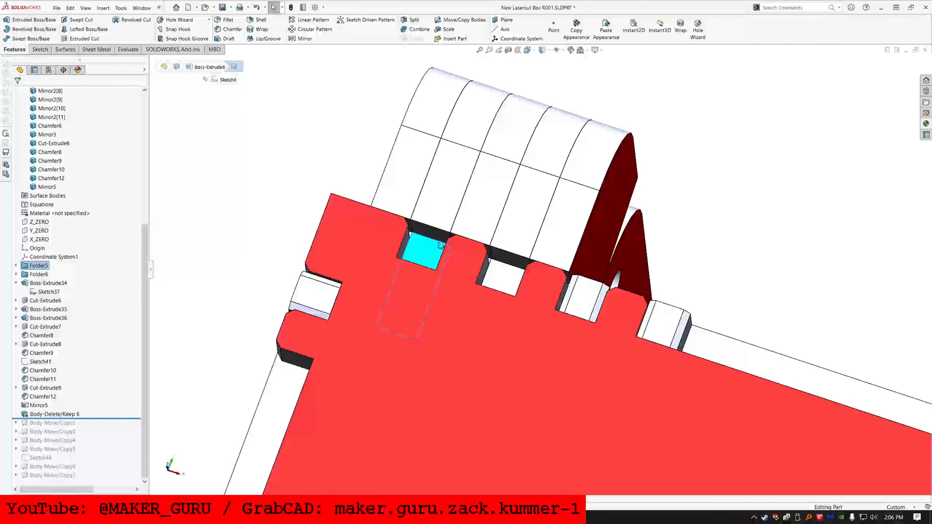
scroll(429, 250, "down", 3)
left_click(40, 50)
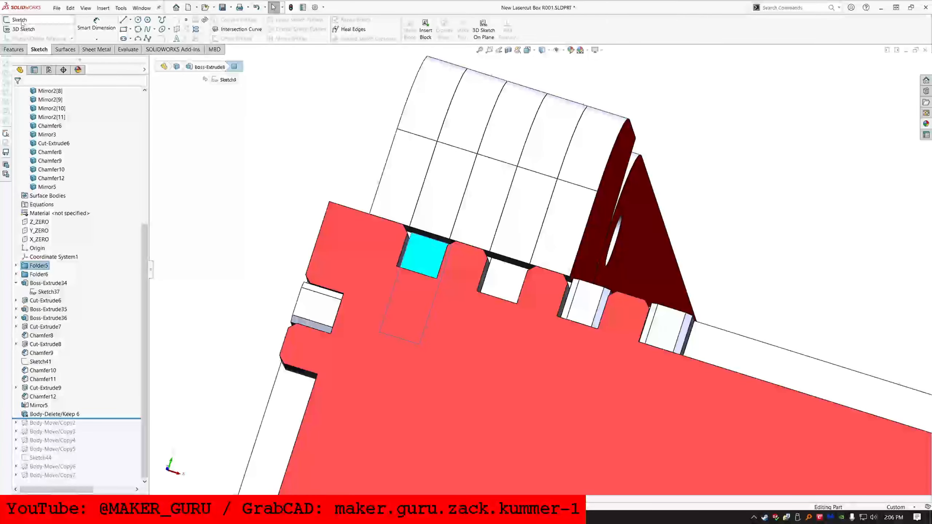
left_click(14, 26)
left_click(232, 21)
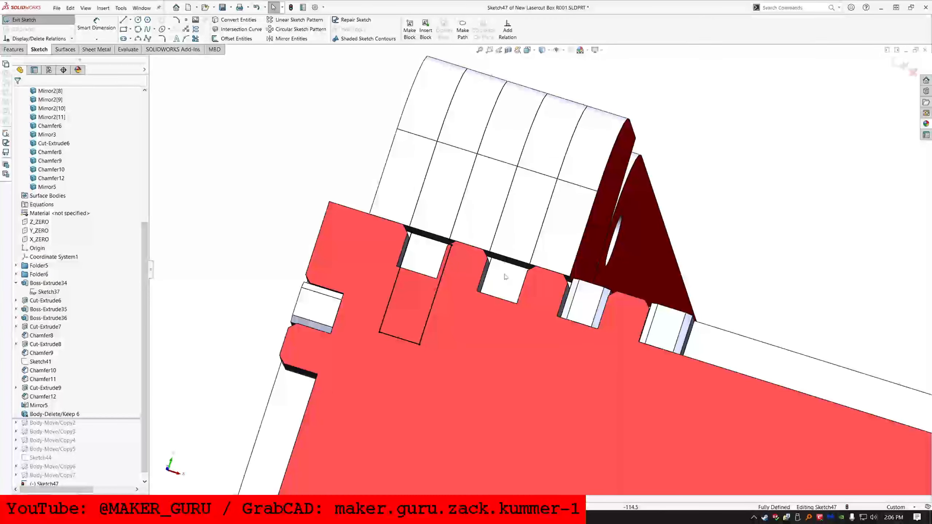
- Convert the tab outlines of both rear hinges into the sketch and make all converted lines construction geometry
scroll(608, 278, "up", 6)
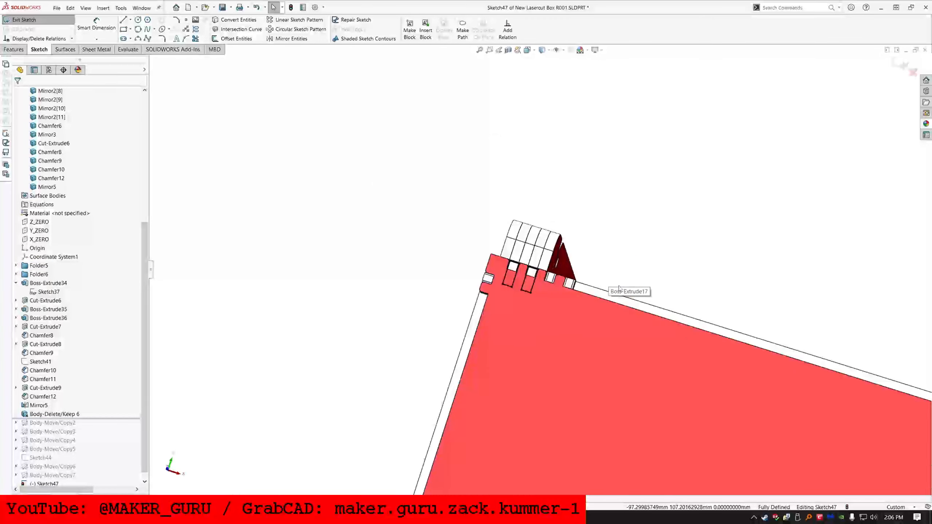
scroll(608, 321, "down", 6)
scroll(607, 321, "down", 4)
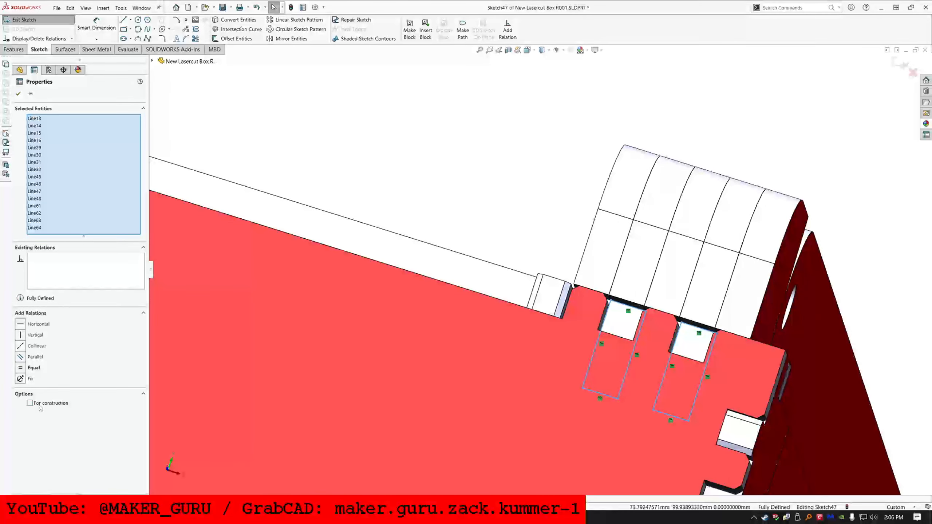
key("Escape")
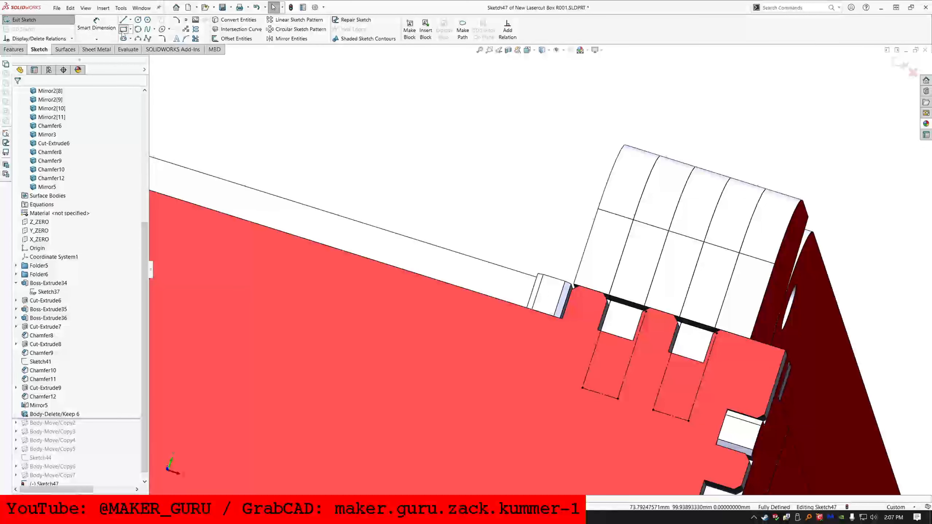
- Sketch two corner rectangles, each about 3.11 mm wide, over the right rear hinge's two tabs in the top panel
left_click(123, 30)
left_click(577, 286)
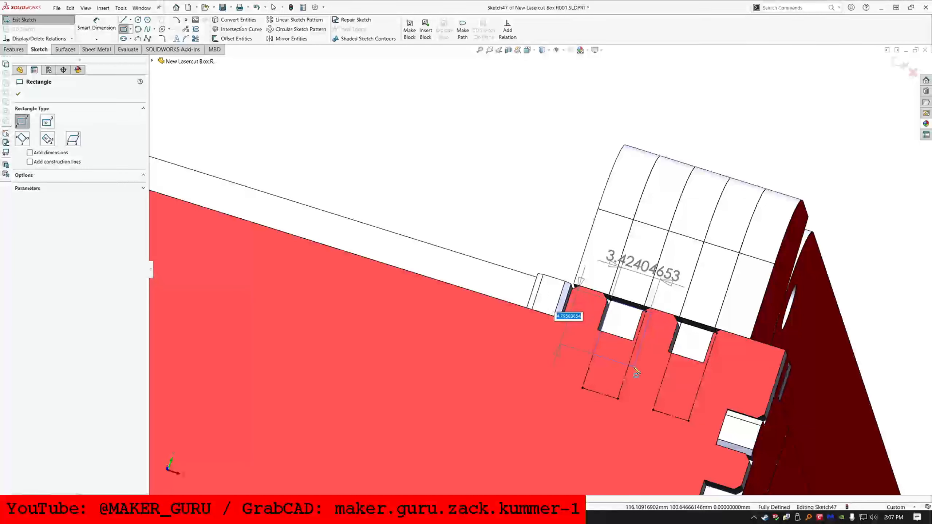
left_click(630, 363)
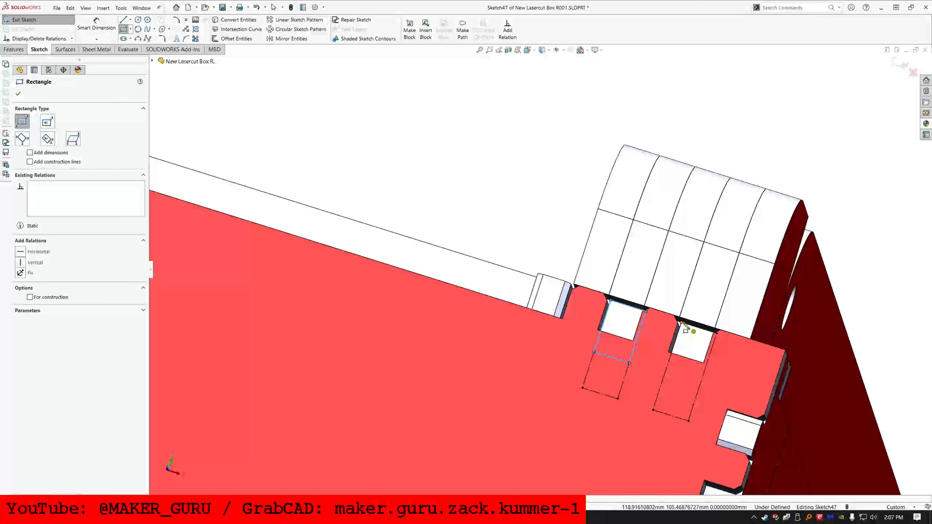
left_click(682, 324)
left_click(699, 389)
key("Escape")
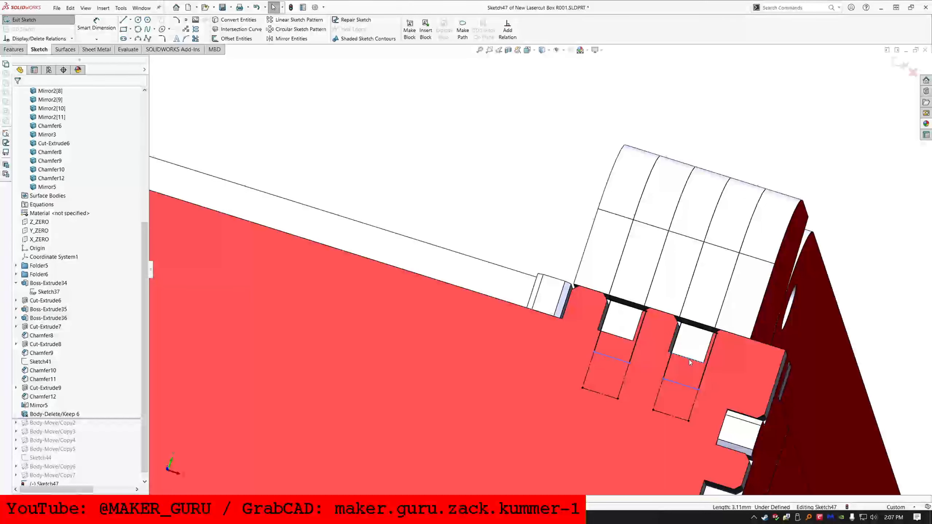
- Make the lower corner of each right-hinge rectangle coincident with the inner edge of the top panel's tab slot
left_click(699, 390, "ctrl")
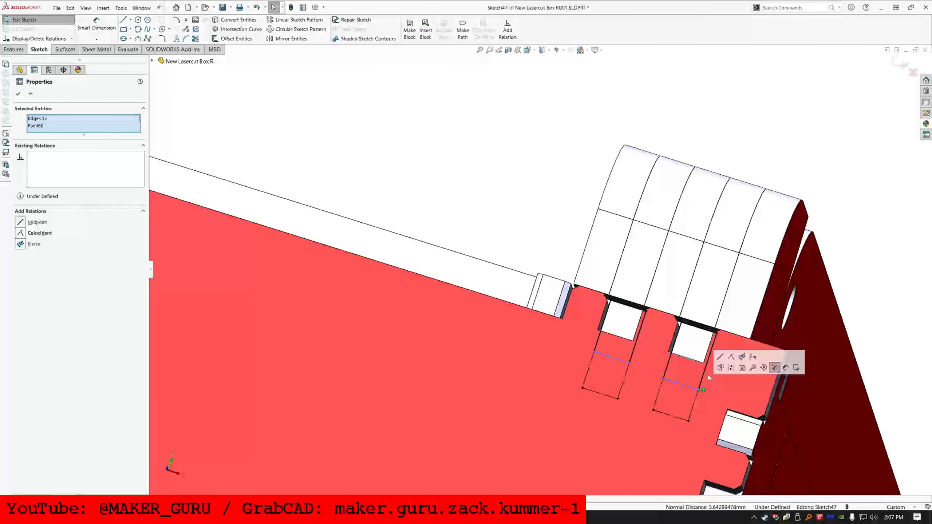
left_click(732, 357)
left_click(629, 363)
left_click(625, 338, "ctrl")
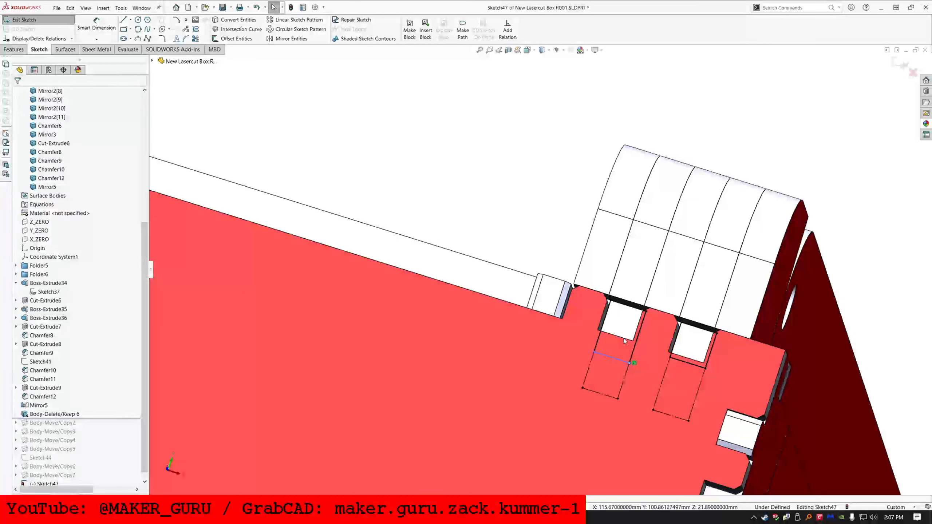
key("Escape")
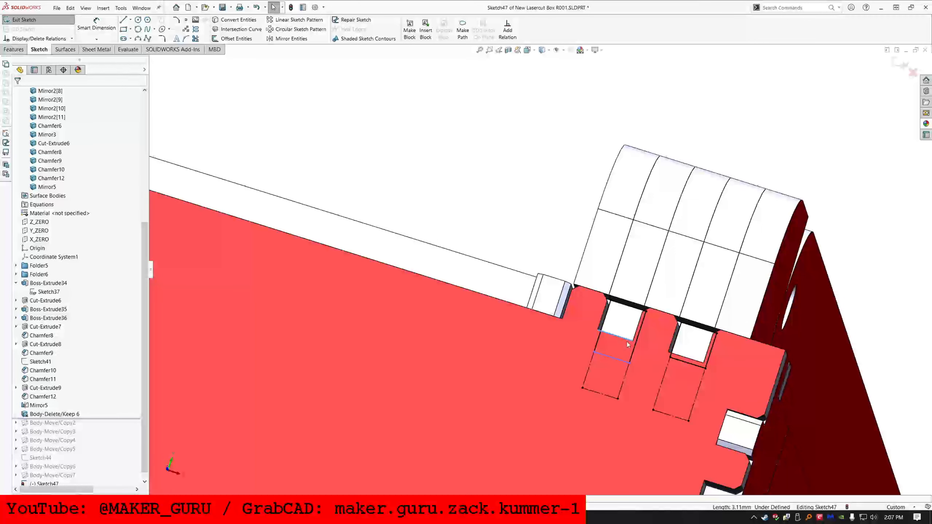
left_click(630, 363, "ctrl")
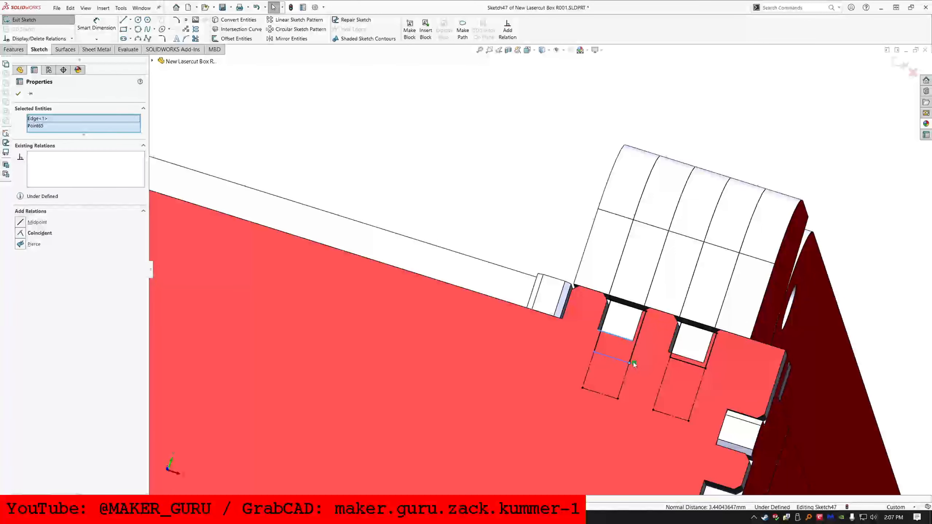
left_click(662, 331)
scroll(509, 316, "up", 8)
scroll(380, 241, "up", 5)
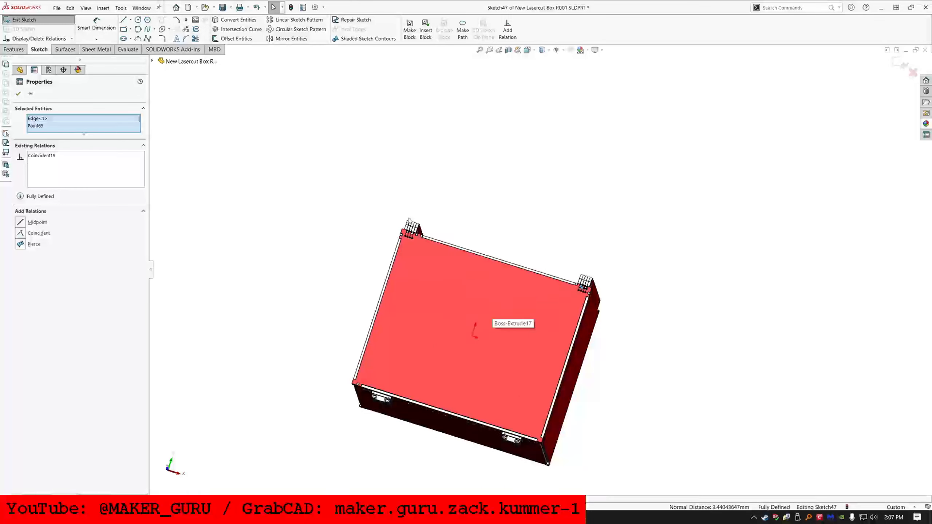
- Sketch two corner rectangles over the left rear hinge's two tabs, starting from the construction outlines' upper corners
scroll(410, 237, "down", 13)
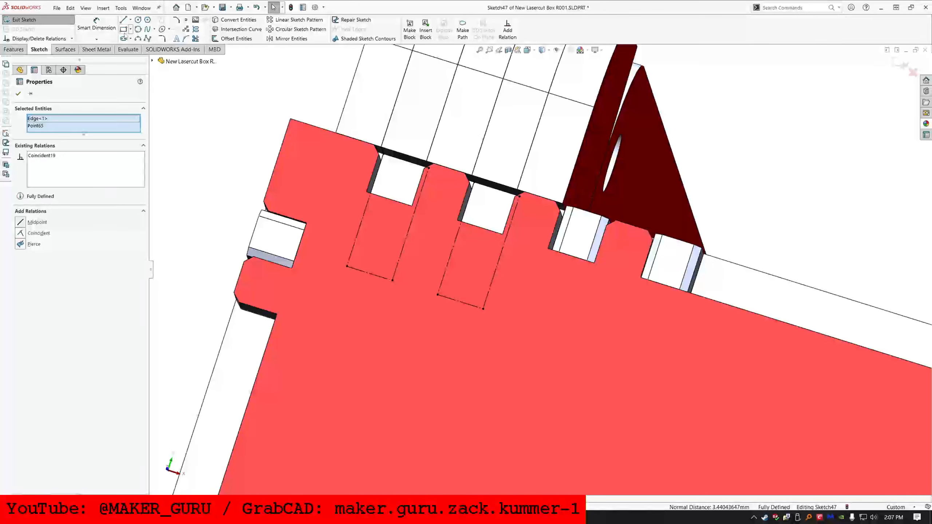
left_click(382, 155)
left_click(420, 196)
left_click(474, 183)
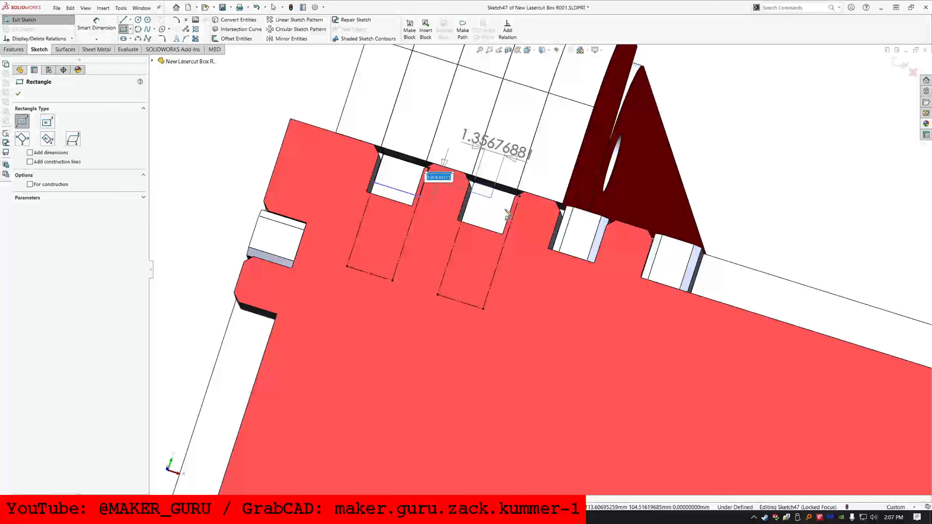
left_click(513, 218)
key("Escape")
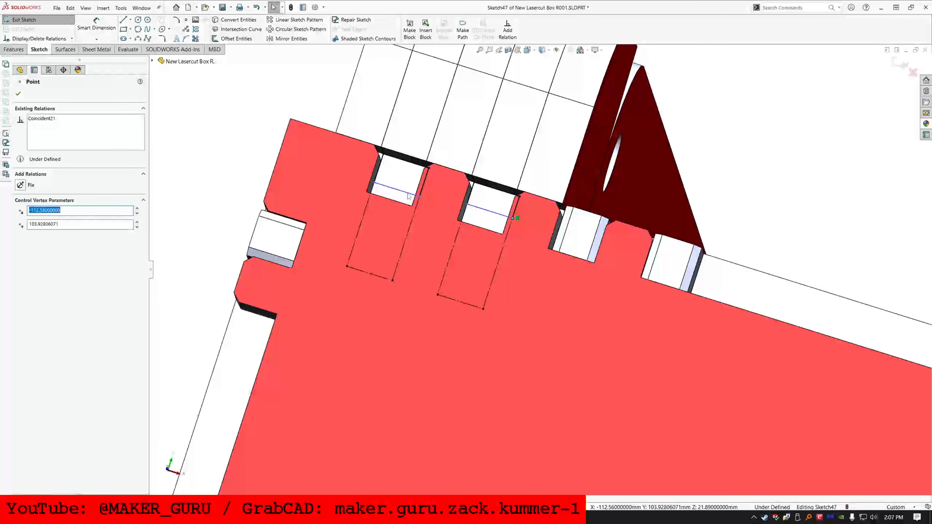
- Make the two left-hinge rectangles' lower edges level and coincident with the inner edge of the panel's tab slot
left_click(408, 193, "ctrl")
left_click(442, 162)
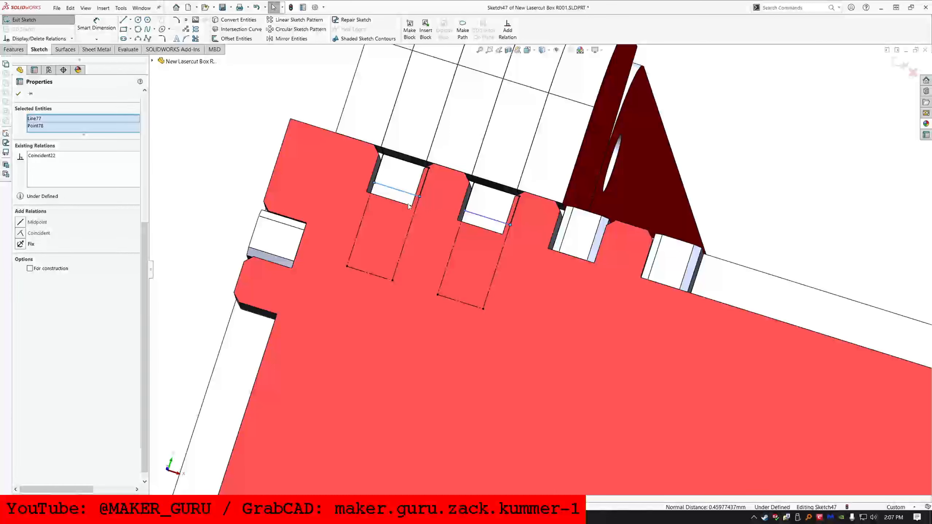
key("Escape")
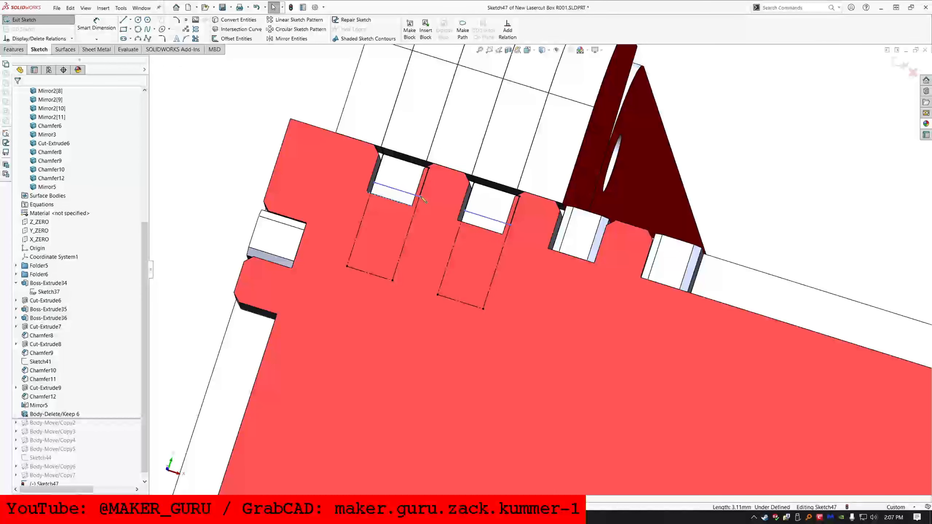
left_click(420, 197, "ctrl")
left_click(454, 164)
- Start a Boss-Extrude of the four tab rectangles that ends Up To Surface at a hinge plate's outer edge face
left_click(14, 49)
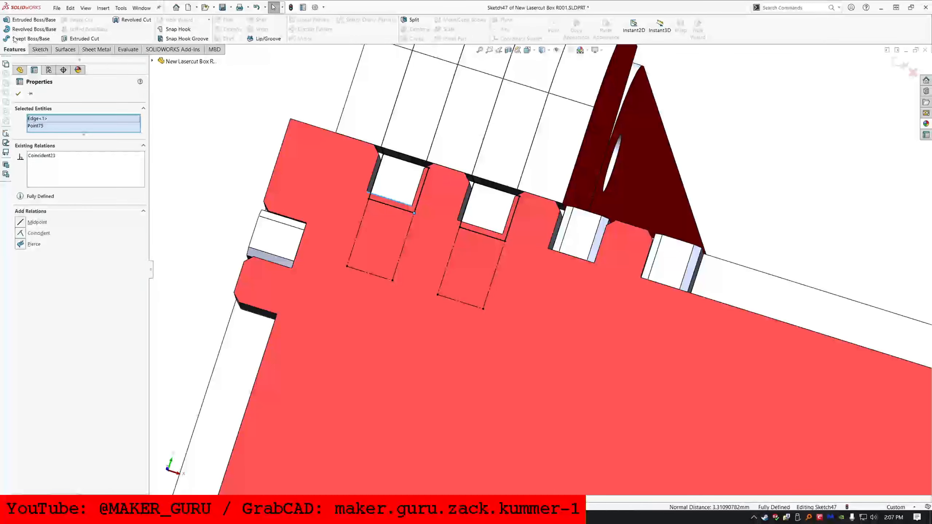
left_click(18, 17)
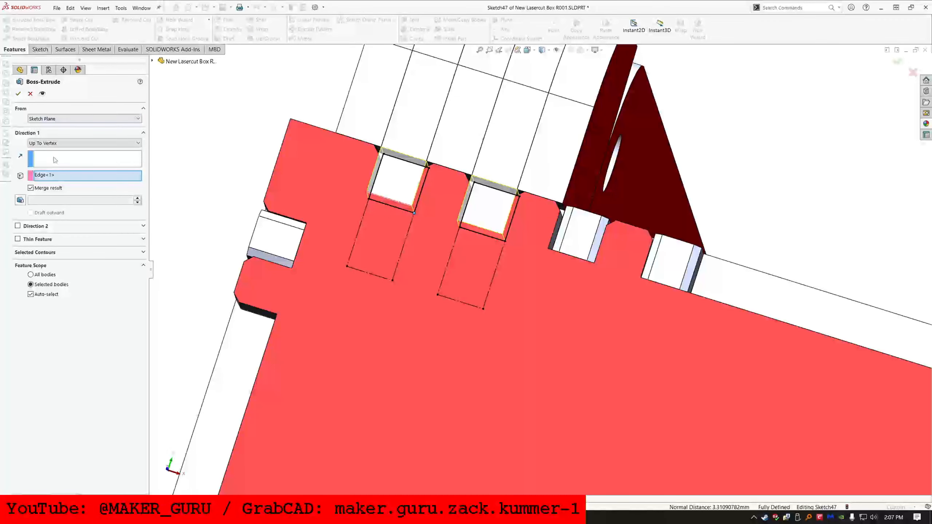
left_click(55, 143)
left_click(61, 170)
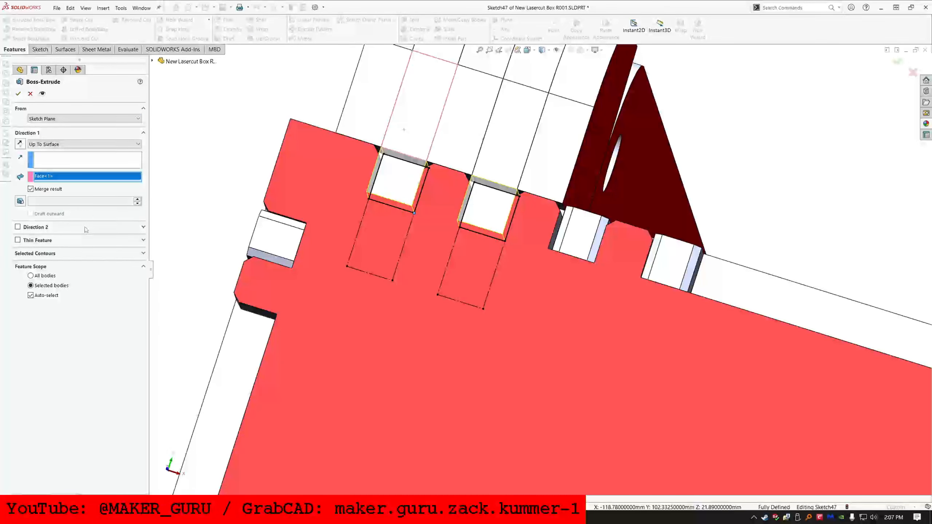
- Turn off automatic body selection, merge the extrude into the two tabbed plates of each rear hinge, and finish it
left_click(54, 297)
left_click(394, 178)
left_click(486, 205)
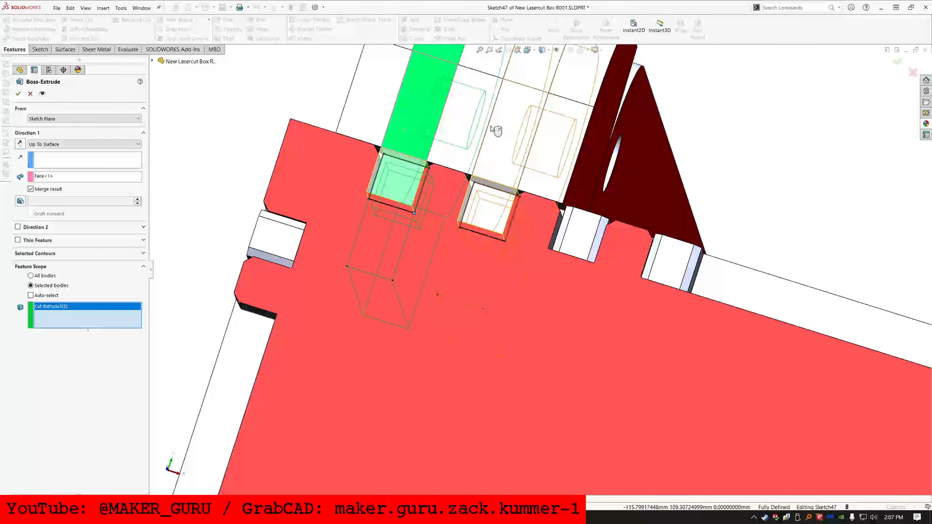
scroll(670, 266, "up", 10)
scroll(789, 343, "down", 8)
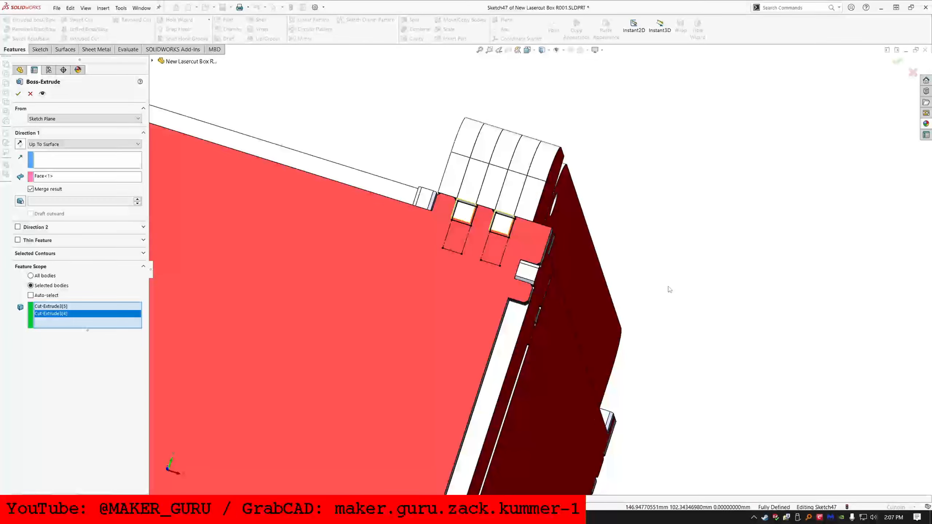
left_click(509, 192)
left_click(473, 179)
right_click(473, 179)
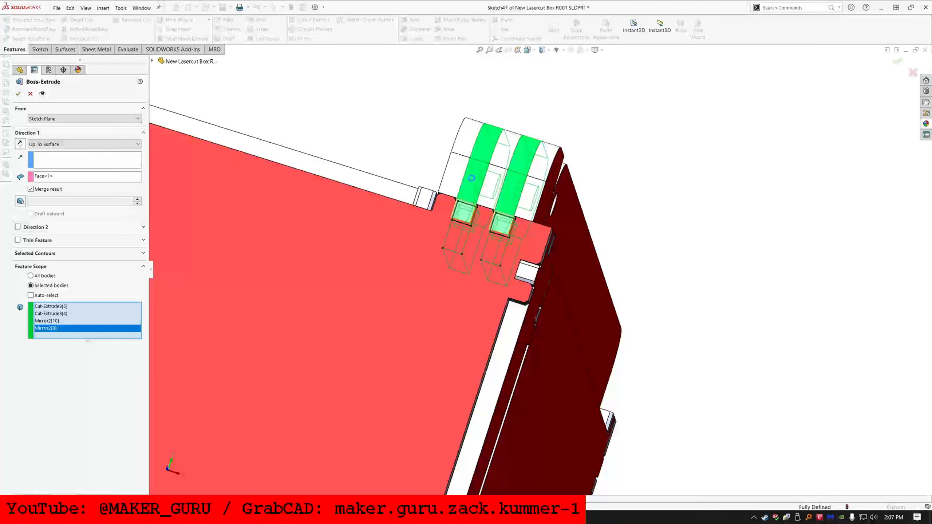
- Start a sketch on the end face of a hinge tab in the box's bottom panel
middle_click_drag(474, 181, 588, 217)
scroll(651, 181, "down", 5)
scroll(542, 194, "down", 2)
middle_click_drag(542, 194, 500, 234)
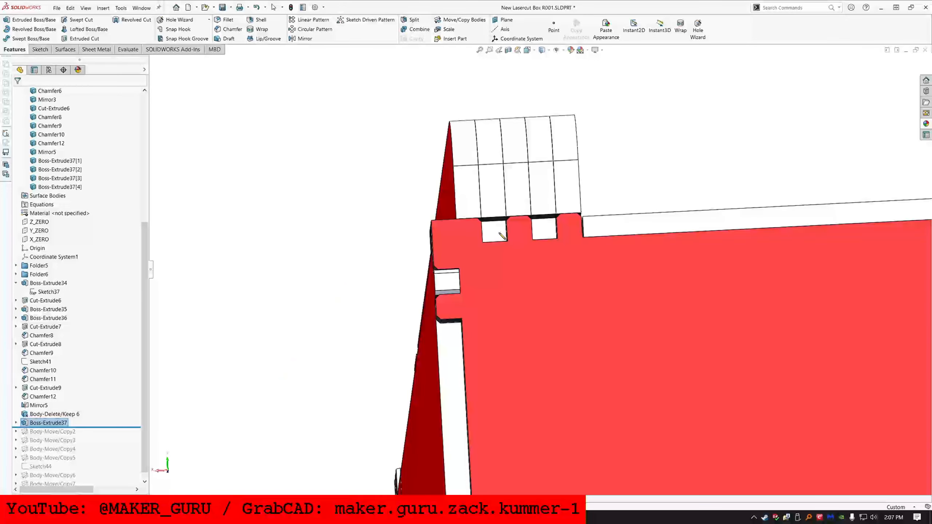
left_click(498, 233)
left_click(40, 50)
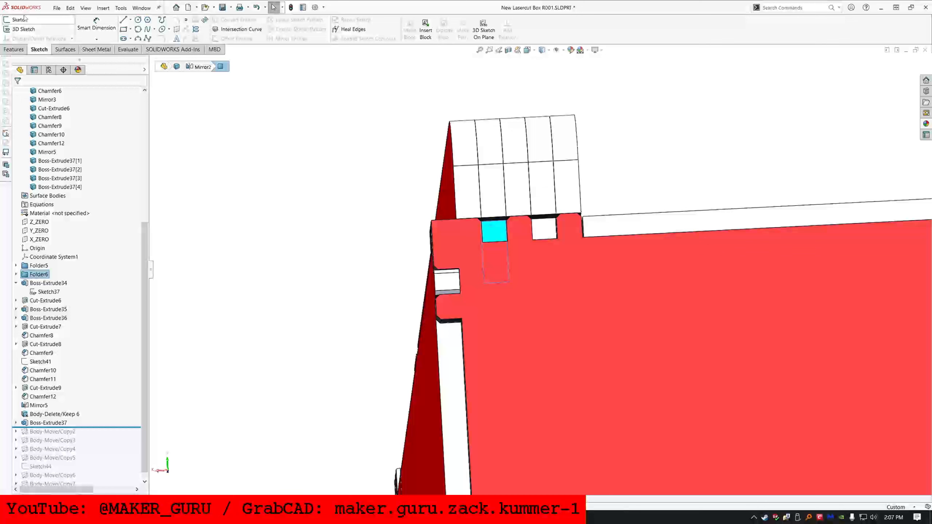
left_click(26, 20)
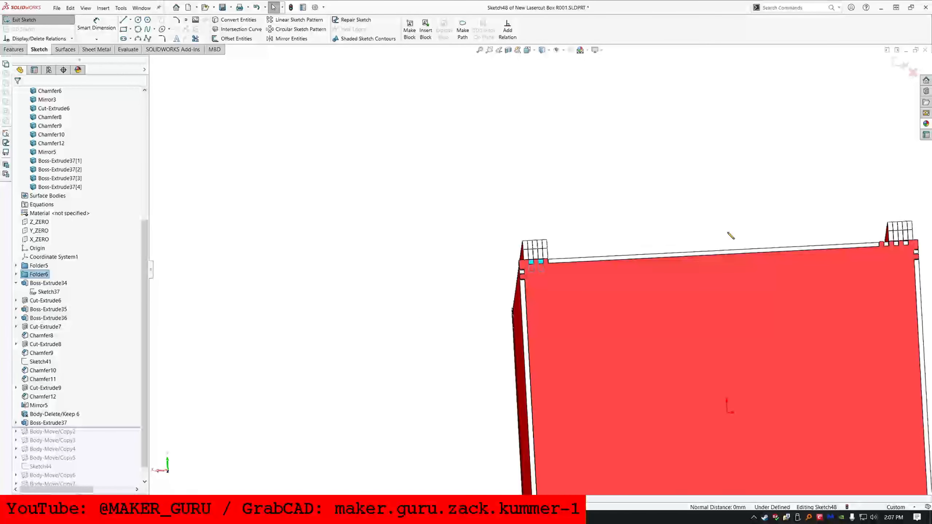
- Convert the tab end-face outlines of both hinges at the bottom panel into construction geometry
scroll(835, 255, "down", 5)
scroll(835, 254, "down", 2)
left_click(860, 190)
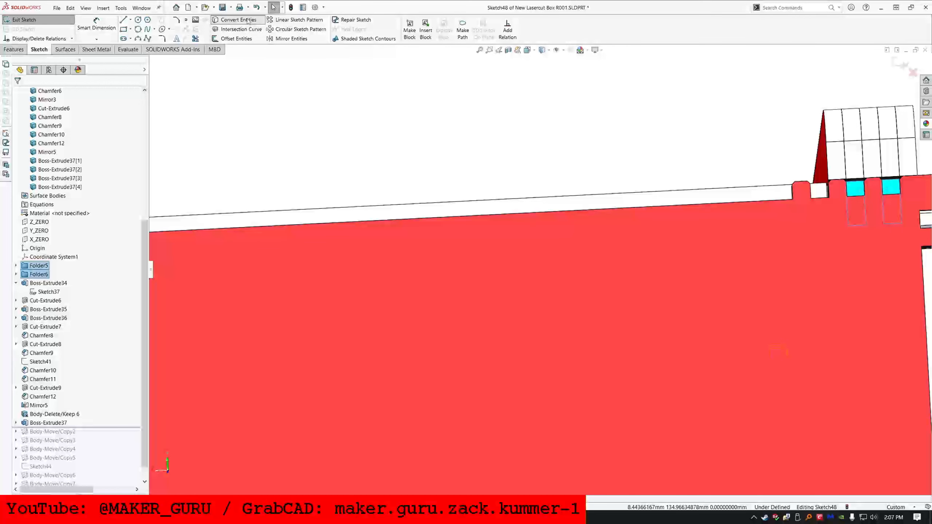
left_click(235, 19)
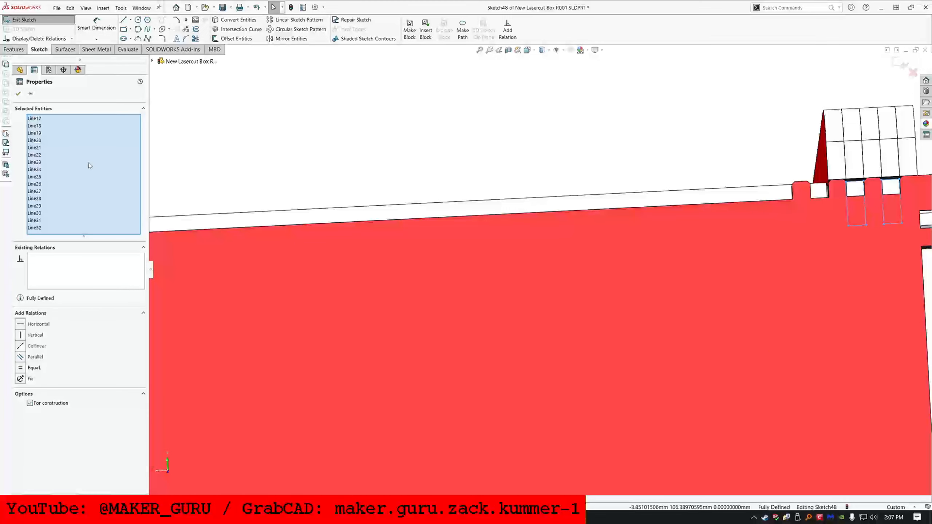
key("Escape")
left_click(124, 28)
scroll(759, 162, "down", 3)
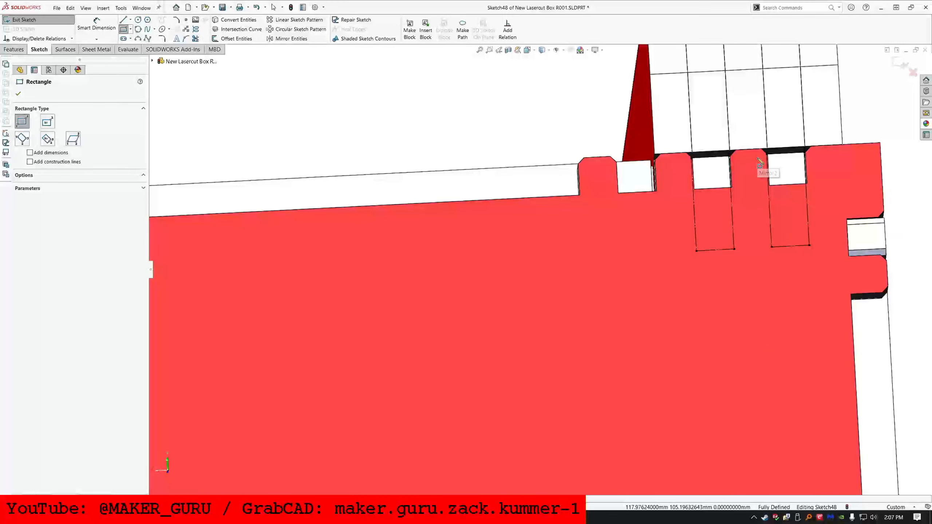
left_click(771, 154)
left_click(806, 199)
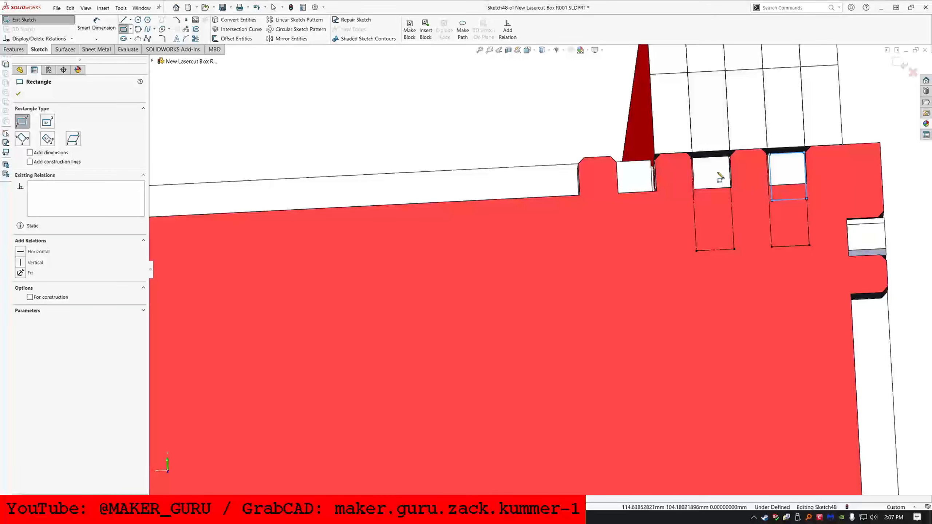
key("Escape")
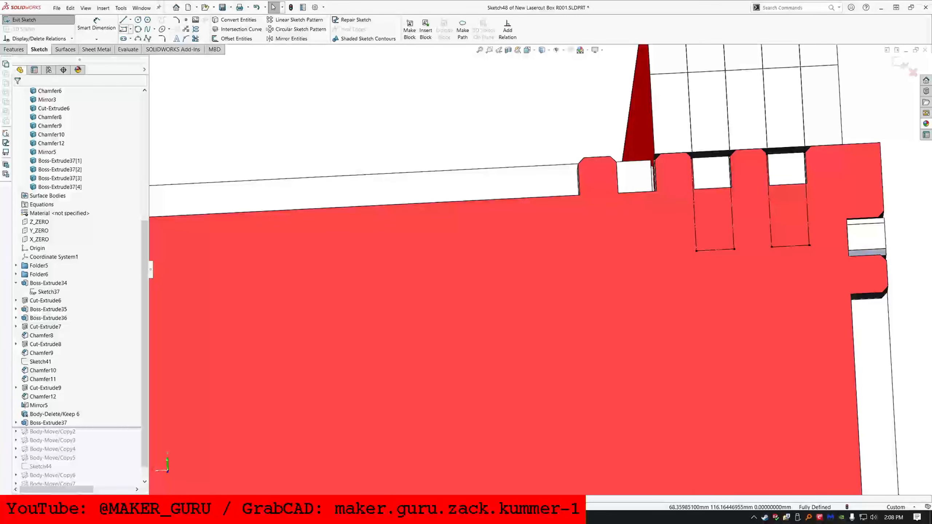
- Draw two 3.11 mm wide corner rectangles over the tab slots of the first hinge at the bottom panel's edge
left_click(123, 28)
left_click(691, 158)
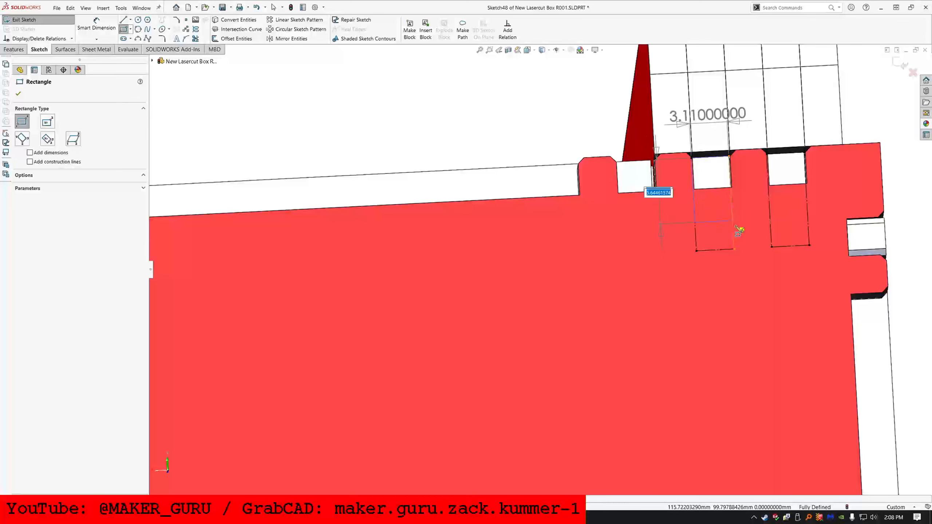
left_click(733, 230)
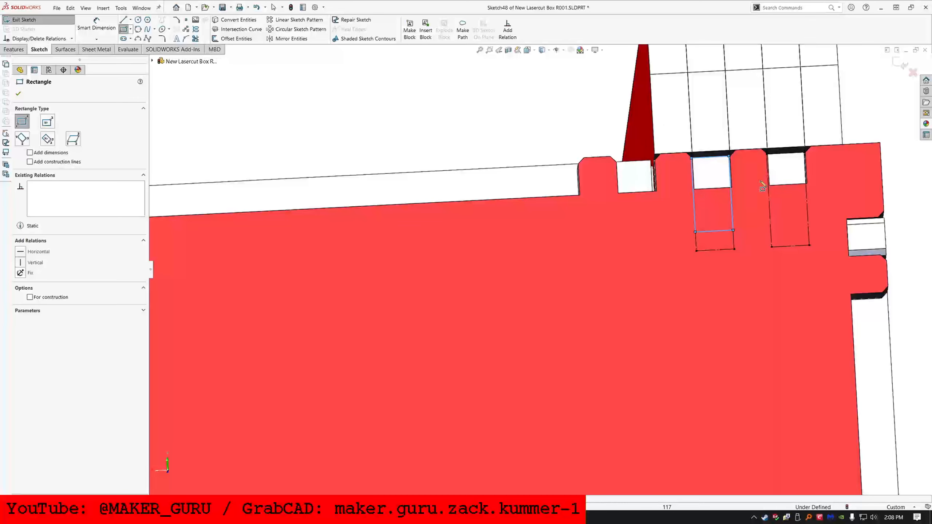
left_click(768, 157)
left_click(806, 227)
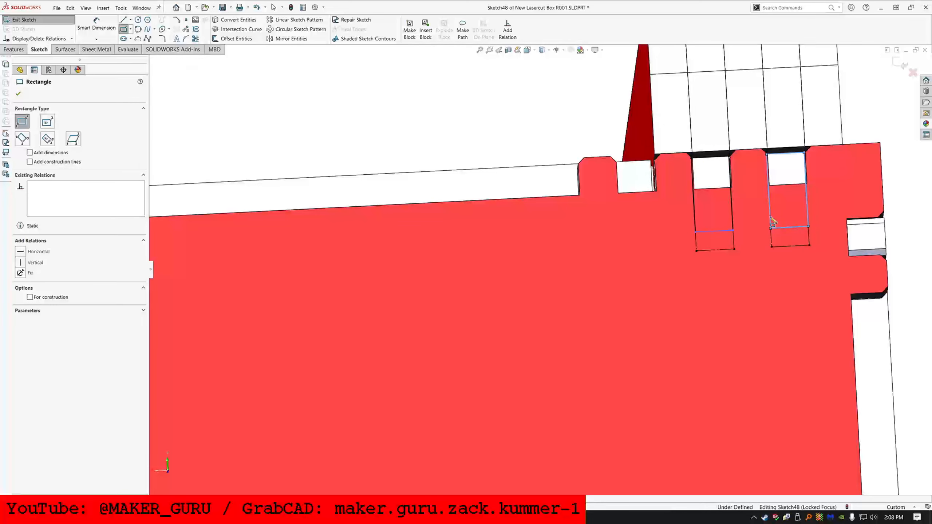
key("Escape")
- Make the side lines of the two rectangles equal and a lower corner coincident with the slot's inner edge
left_click(732, 212, "ctrl")
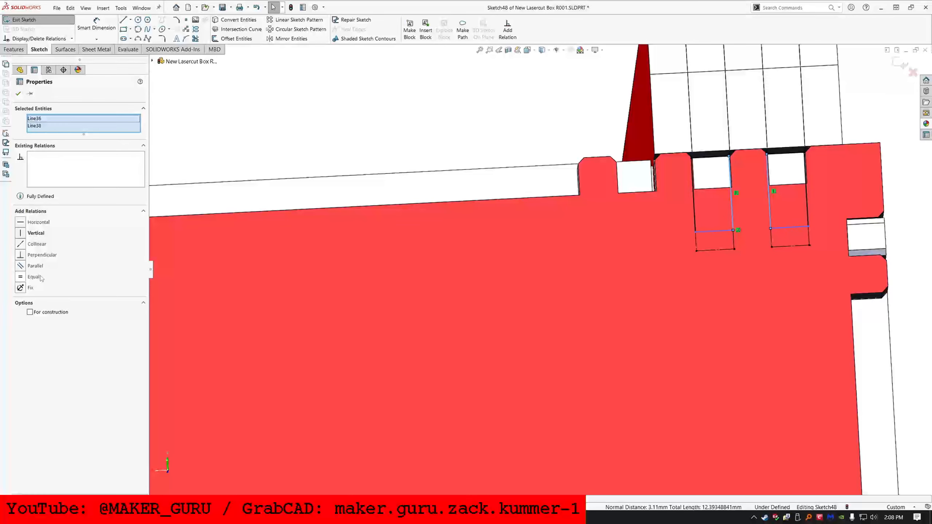
key("Escape")
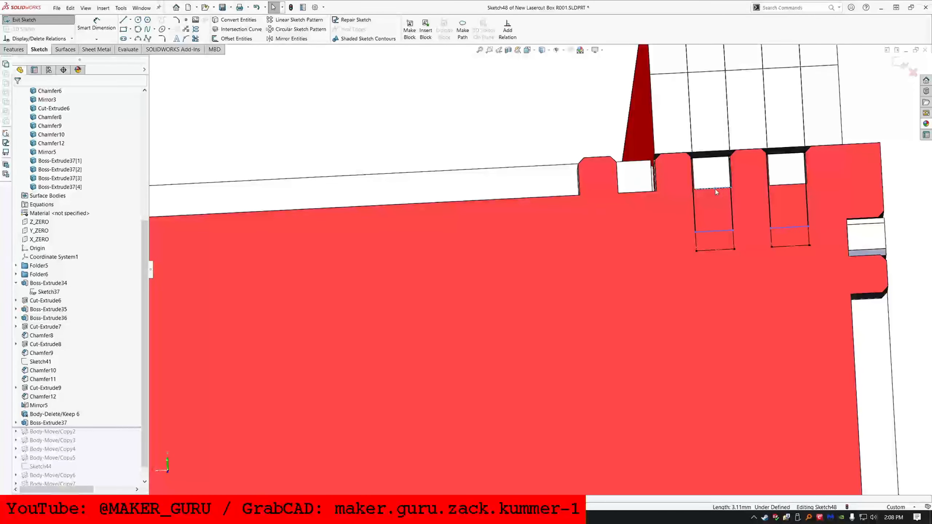
left_click(734, 232, "ctrl")
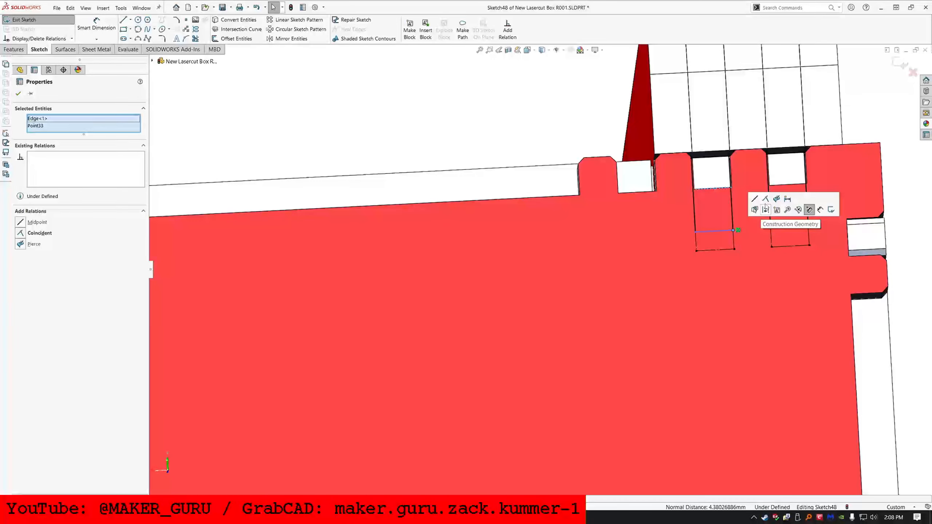
left_click(765, 201)
key("Escape")
- Draw two 3.11 mm wide corner rectangles over the tab slots of the hinge at the panel's opposite corner
scroll(344, 179, "up", 12)
scroll(390, 259, "down", 8)
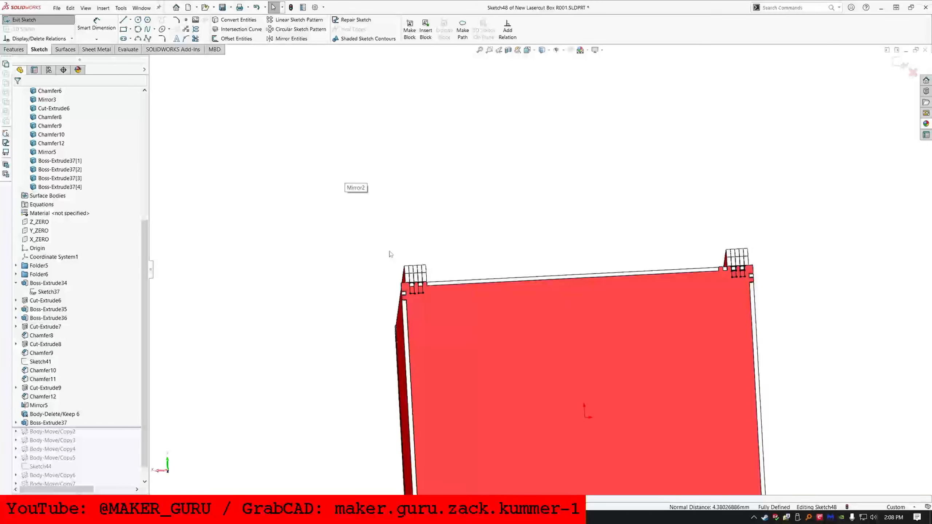
scroll(498, 327, "down", 4)
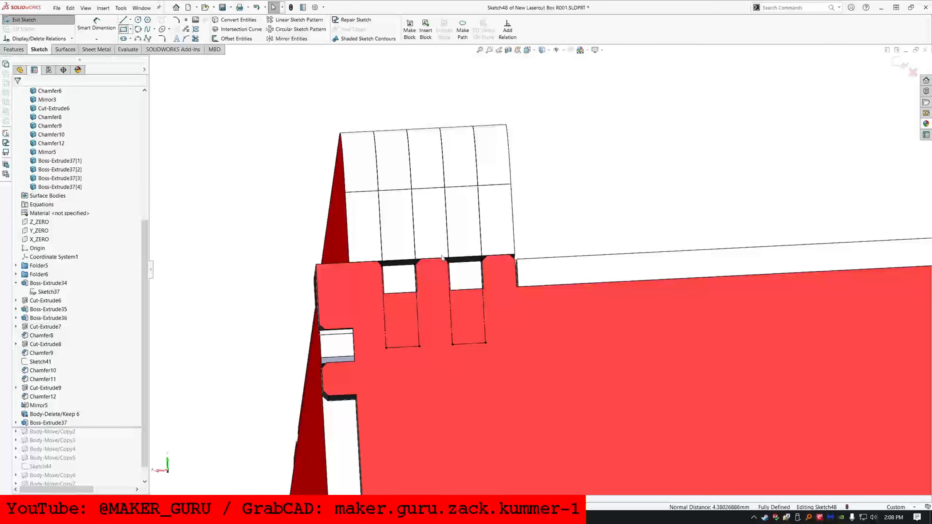
left_click(381, 265)
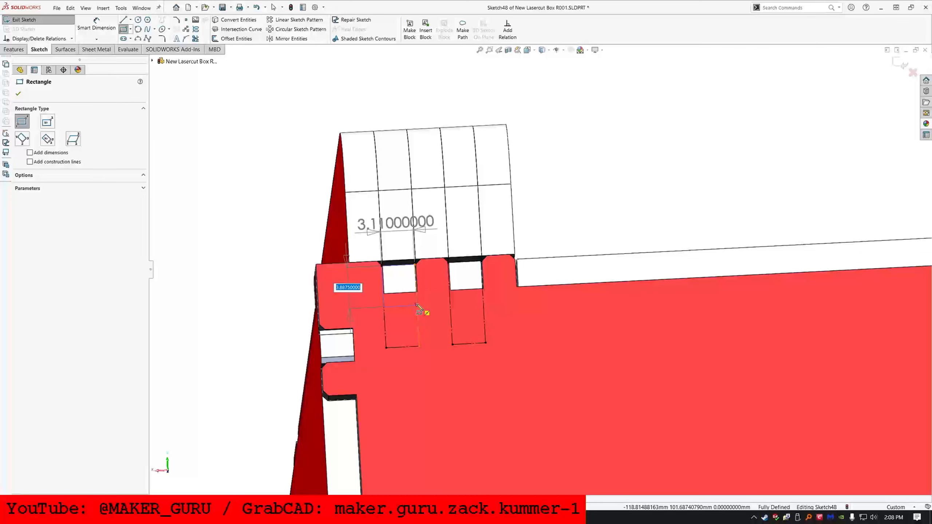
left_click(417, 298)
left_click(451, 263)
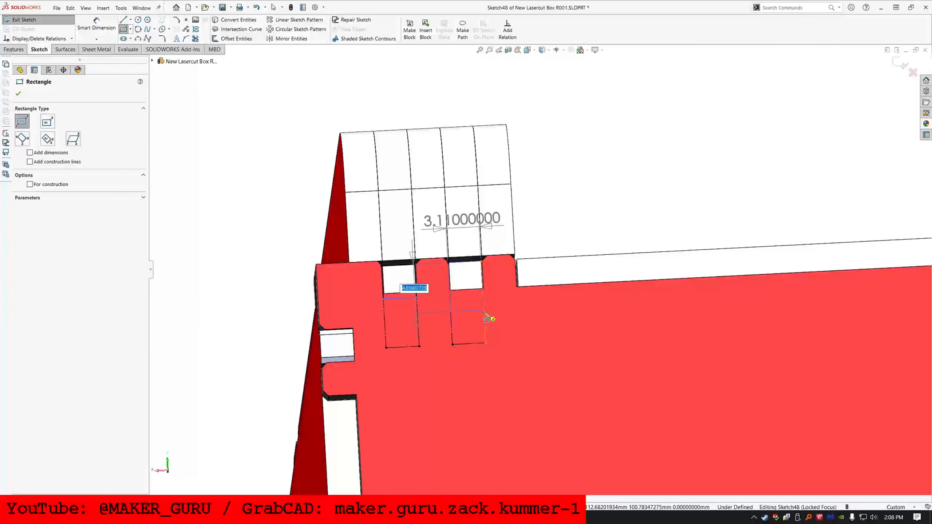
left_click(485, 318)
key("Escape")
- Make these two rectangles' side lines equal and a lower corner coincident with the slot's inner edge
left_click(484, 313)
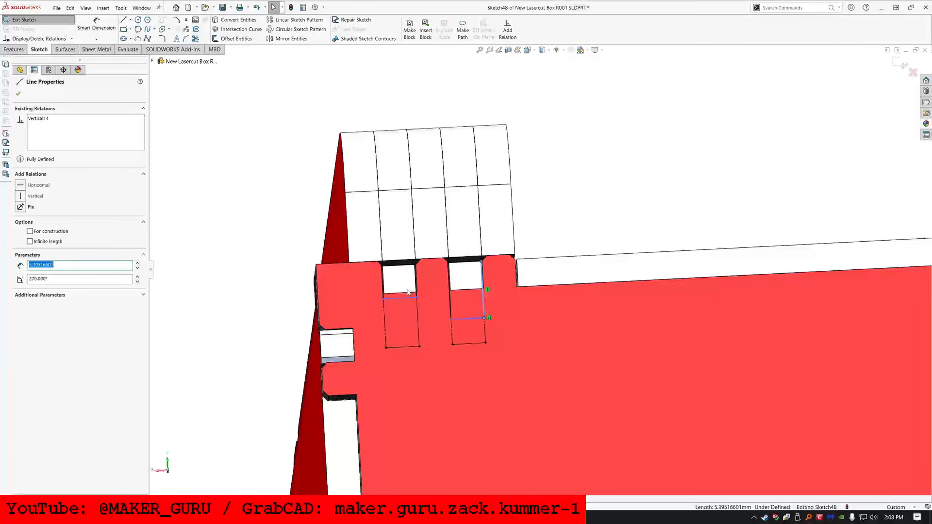
left_click(416, 295, "ctrl")
left_click(33, 277)
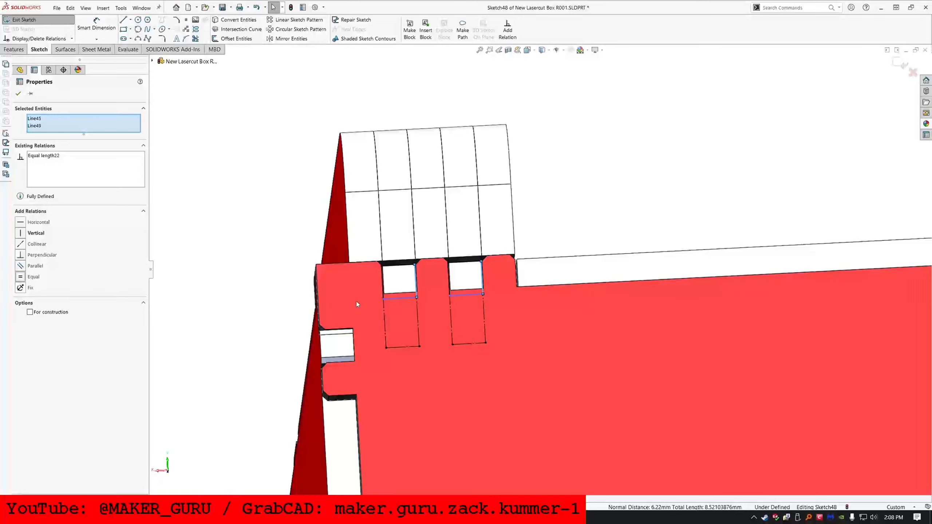
key("Escape")
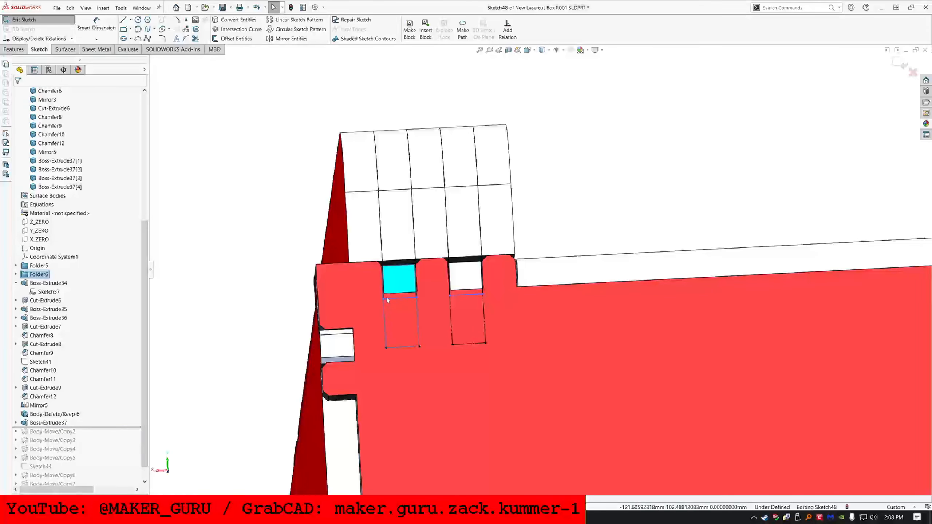
left_click(384, 299, "ctrl")
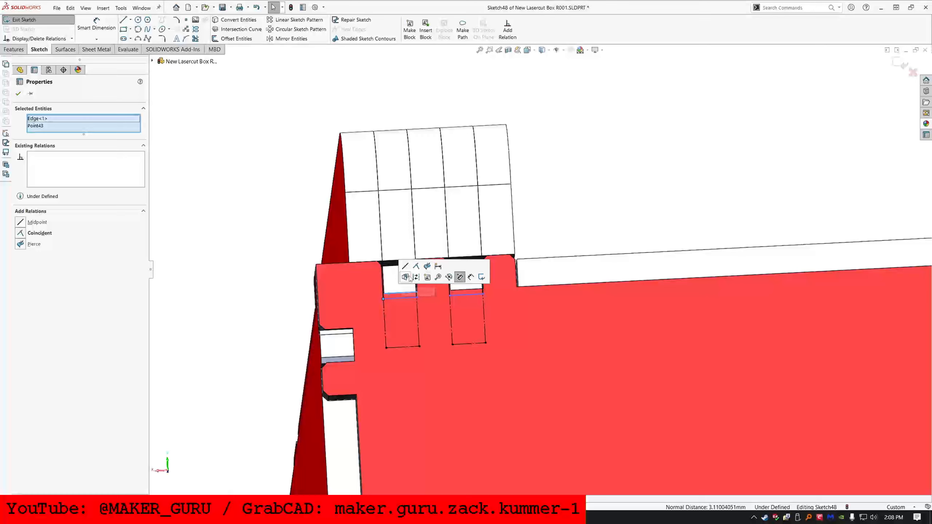
- Start a Boss-Extrude of the four tab rectangles that ends Up To Surface at a hinge plate's outer face
left_click(16, 49)
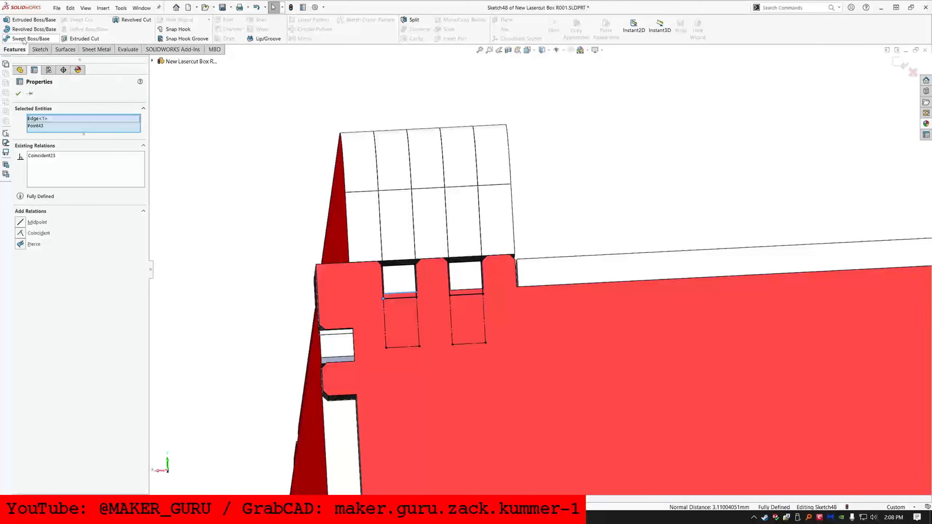
left_click(29, 20)
left_click(84, 142)
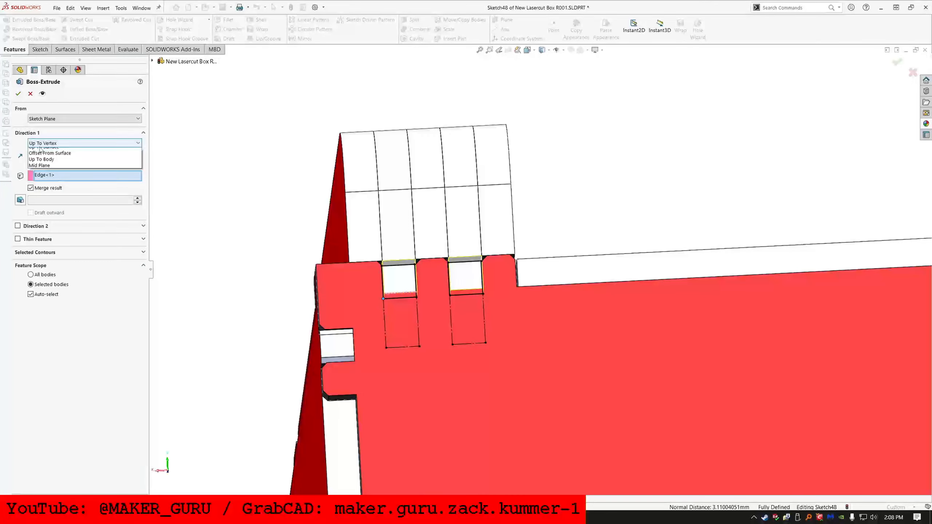
left_click(55, 172)
left_click(403, 231)
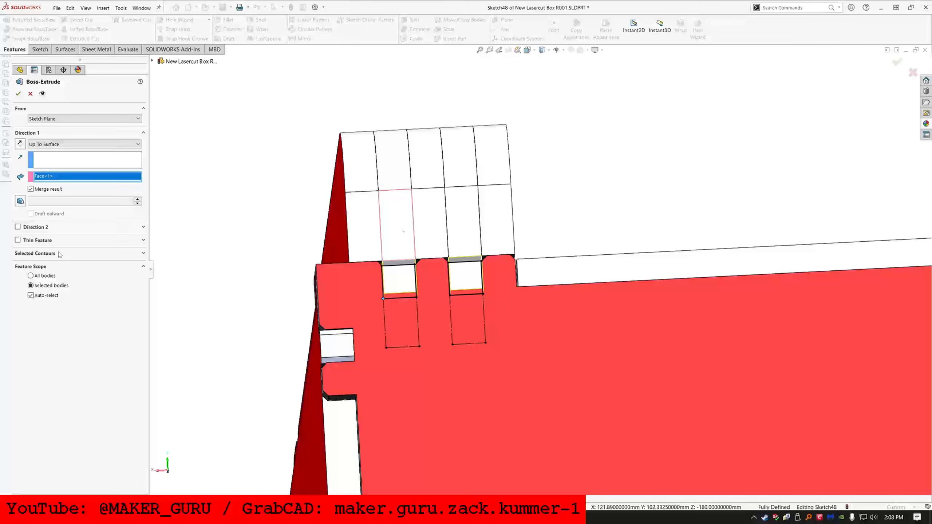
- Turn off automatic body selection, merge the extrude into the two tabbed plates of each hinge, and finish it
left_click(51, 300)
left_click(405, 244)
left_click(472, 233)
scroll(472, 235, "up", 5)
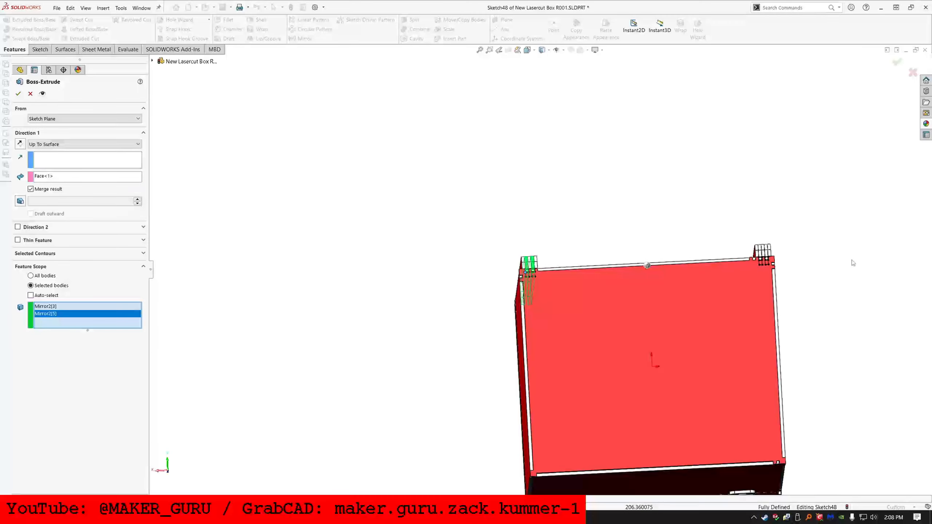
scroll(844, 265, "down", 8)
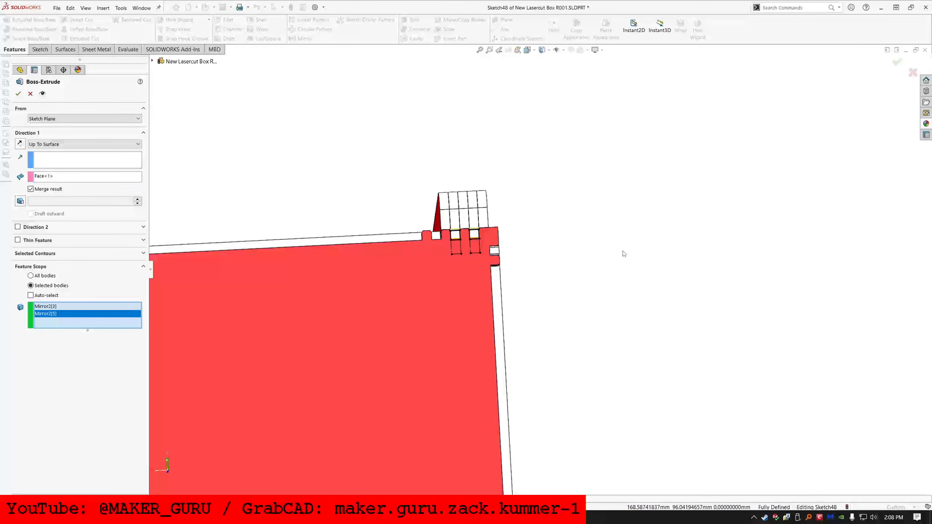
left_click(460, 207)
key("Return")
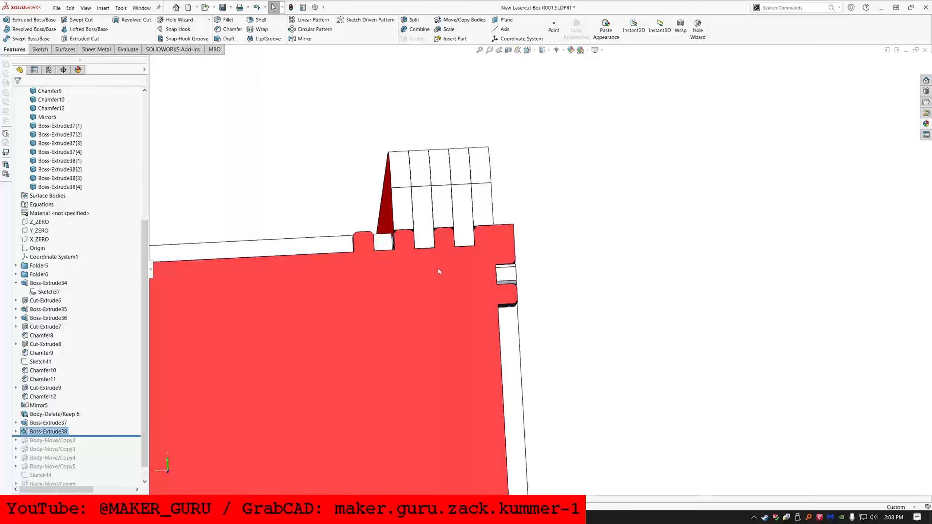
- Examine the extended tabs and the neighbouring panel notches at both hinge ends
mouse_move(439, 271)
middle_mouse_down()
mouse_move(447, 382)
mouse_move(401, 292)
mouse_move(382, 309)
middle_mouse_up()
scroll(400, 292, "up", 10)
scroll(389, 278, "down", 9)
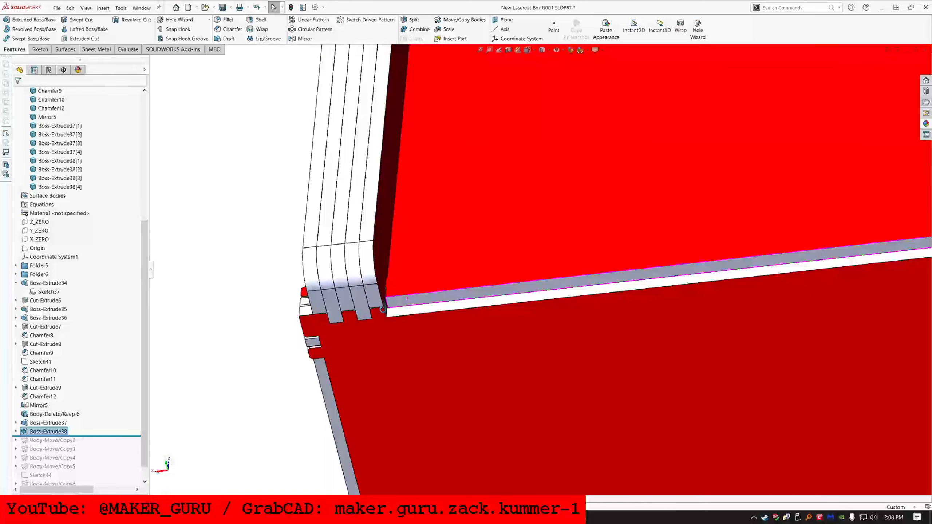
scroll(382, 309, "up", 8)
scroll(591, 291, "down", 10)
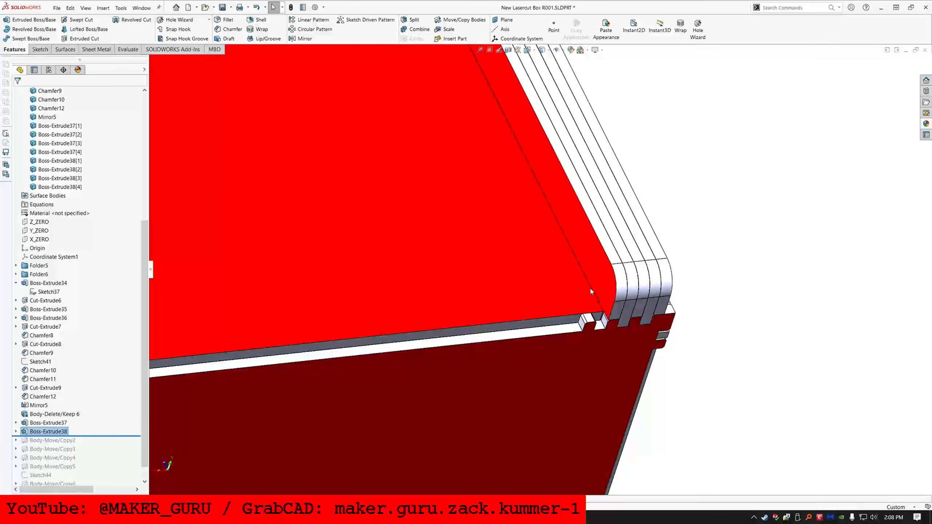
middle_click_drag(591, 291, 546, 316)
scroll(546, 316, "down", 5)
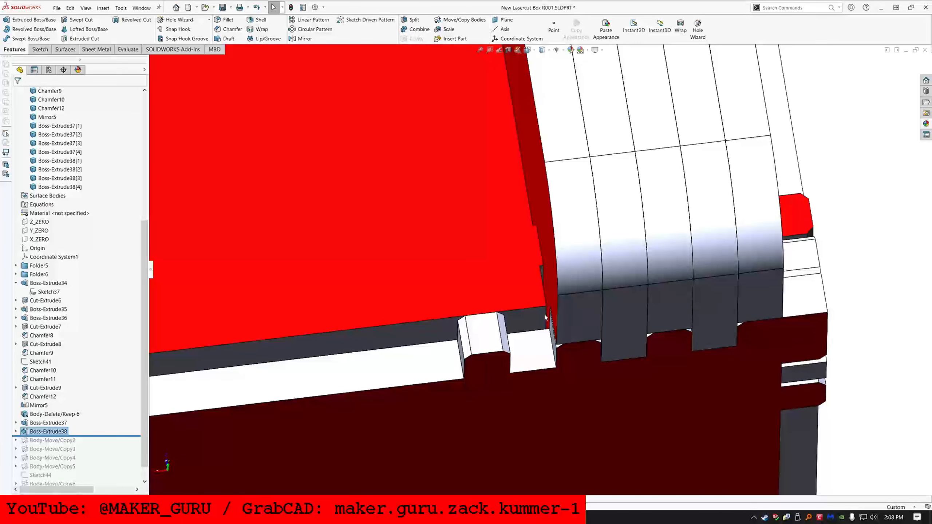
- Start a sketch on the large outer face of the rear panel between the two hinges
left_click(517, 297)
scroll(506, 293, "up", 10)
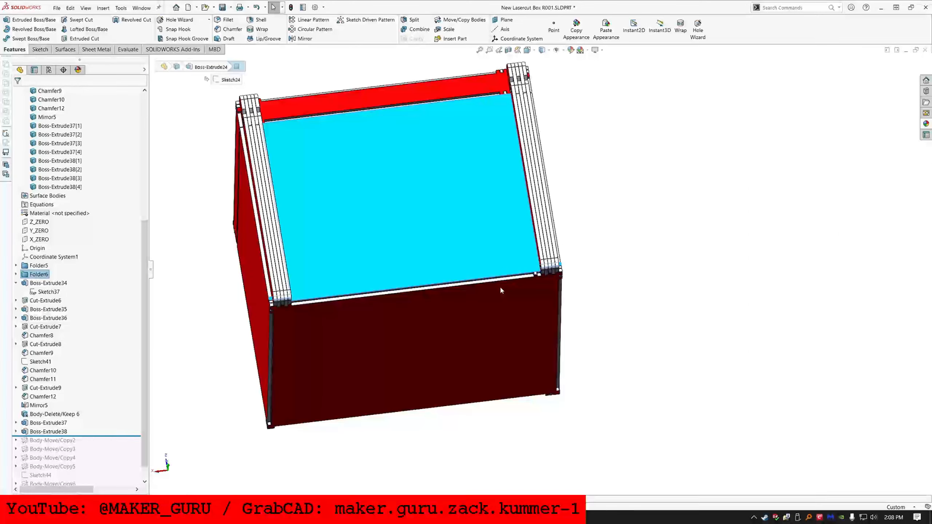
scroll(499, 103, "down", 6)
middle_click_drag(520, 205, 519, 275)
scroll(468, 295, "up", 6)
middle_click_drag(468, 297, 240, 376)
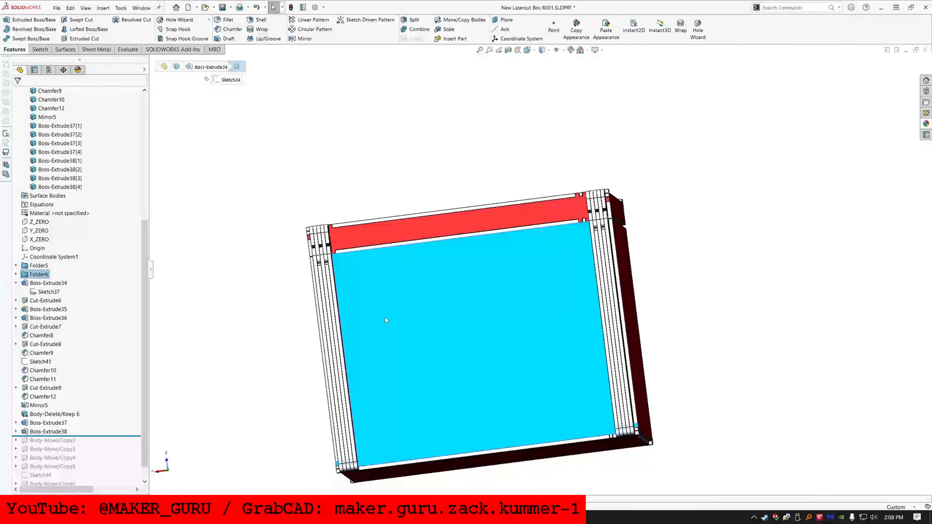
scroll(389, 253, "down", 3)
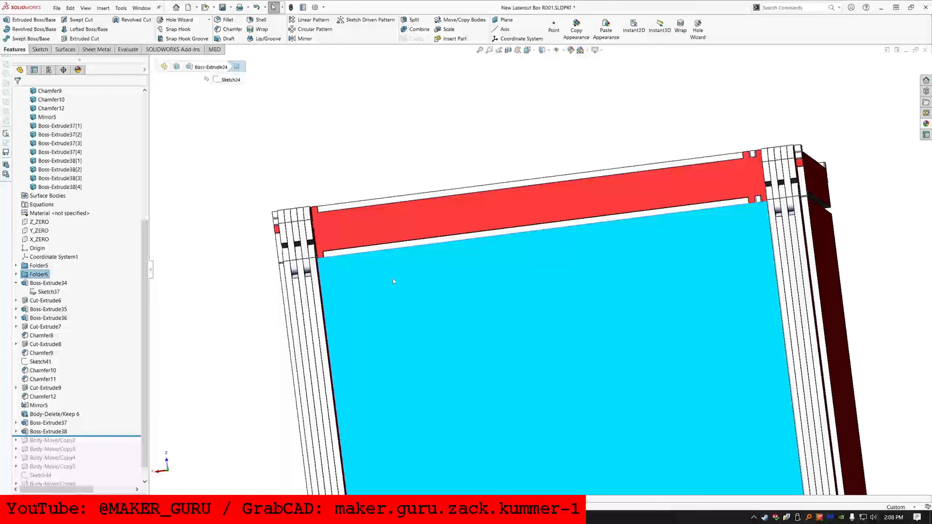
scroll(458, 308, "up", 3)
scroll(655, 379, "down", 2)
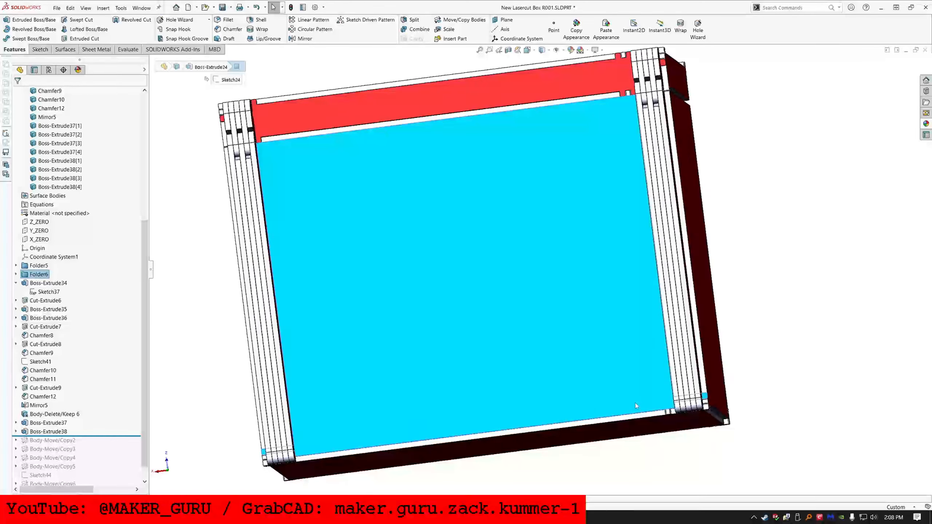
scroll(647, 403, "down", 3)
middle_click_drag(649, 399, 635, 339)
scroll(573, 199, "up", 3)
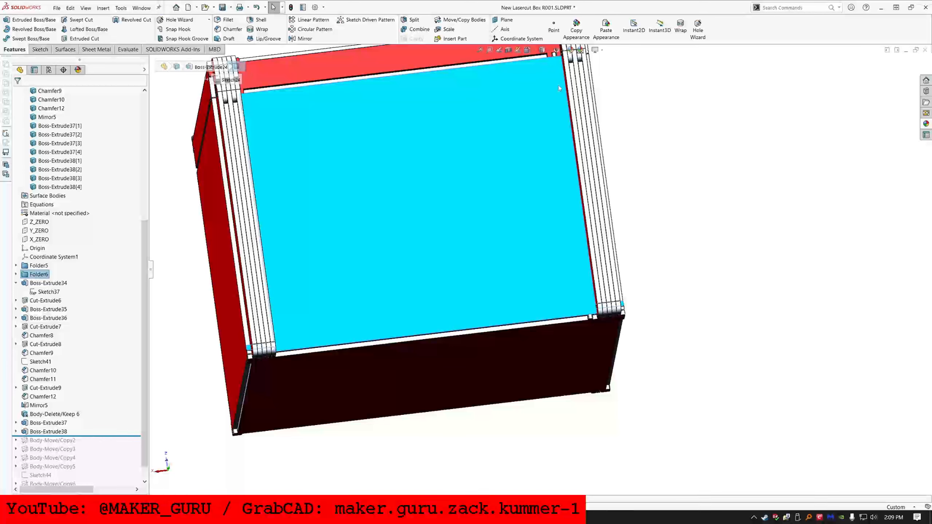
scroll(588, 351, "down", 5)
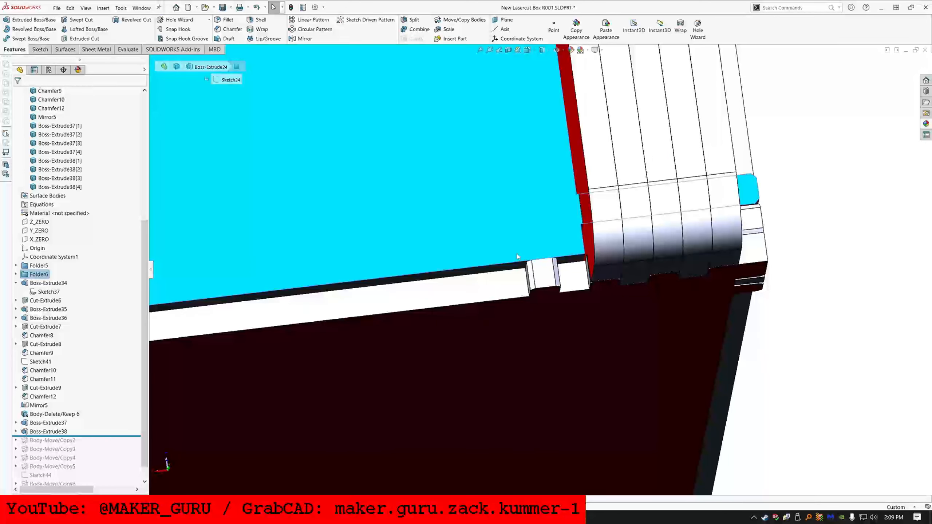
left_click(40, 49)
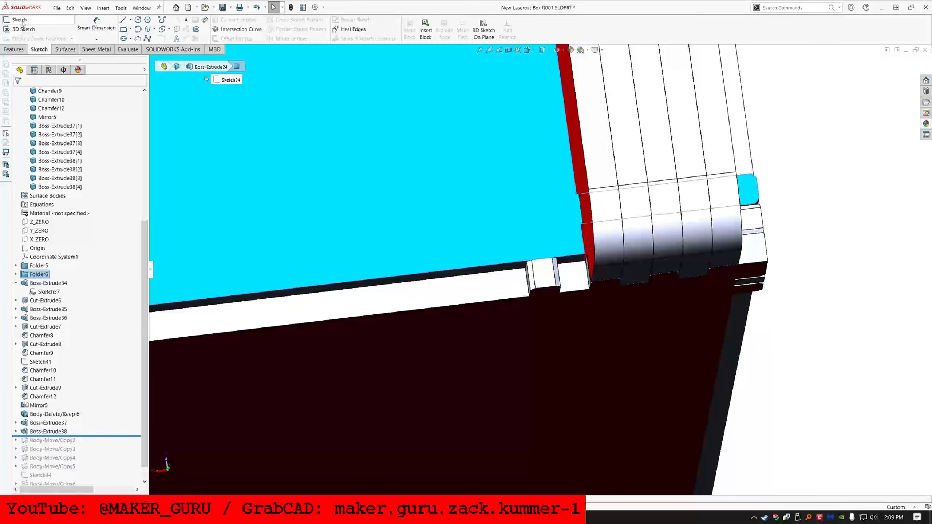
left_click(22, 20)
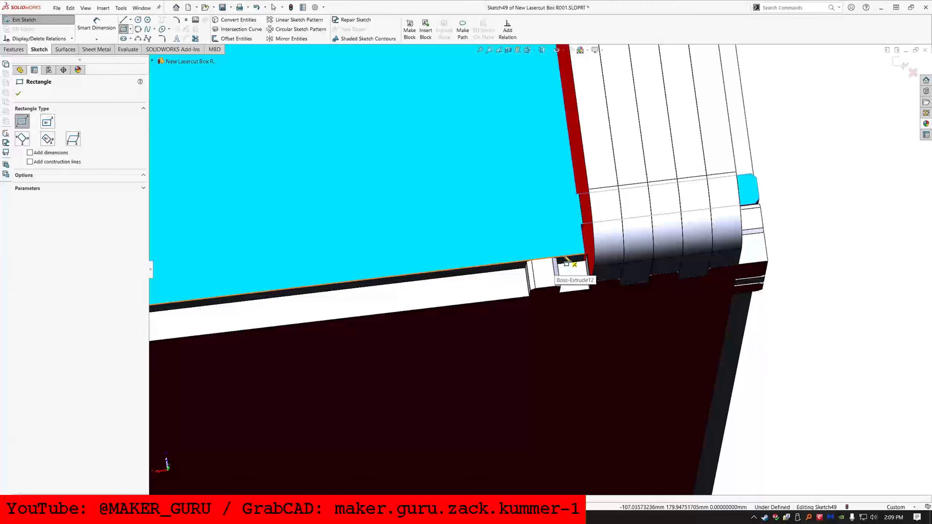
- Draw a corner rectangle across the notch beside the hinge and make its lower corner coincident with the adjacent tab's vertex
left_click(589, 257)
scroll(589, 257, "down", 4)
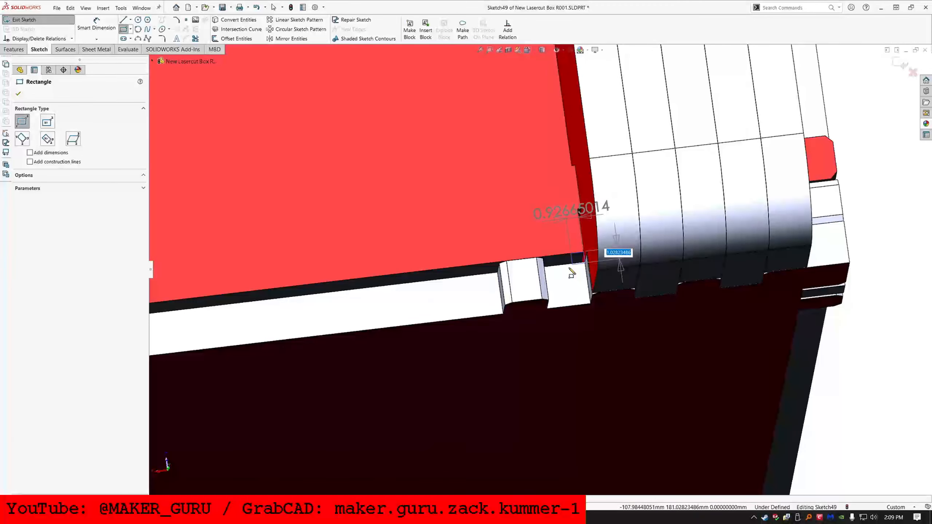
left_click(558, 305)
middle_click_drag(558, 305, 496, 303)
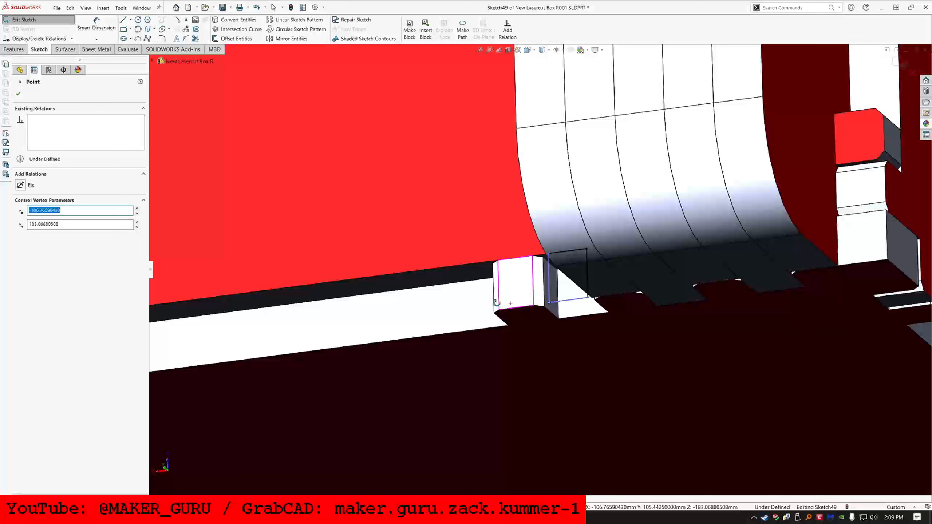
left_click(544, 307, "ctrl")
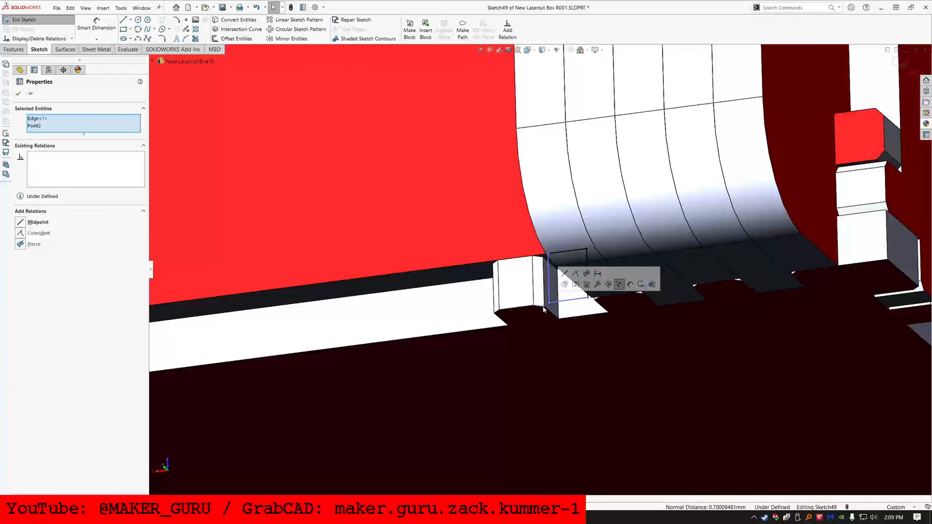
key("Escape")
left_click(544, 306)
left_click(543, 306, "ctrl")
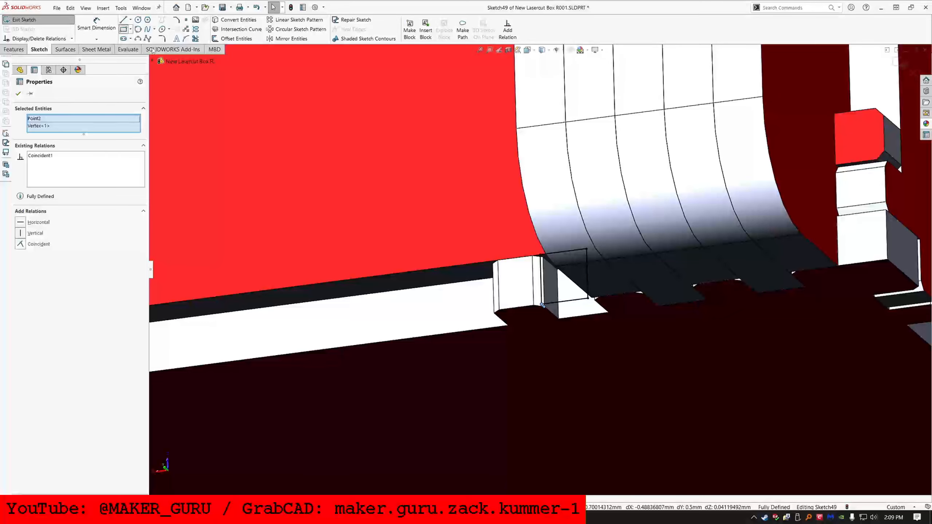
- Draw a corner rectangle about 3.5 by 3 mm below the rear panel's lower edge, at the end beside the opposite hinge
left_click(124, 29)
scroll(280, 211, "up", 12)
scroll(258, 309, "down", 7)
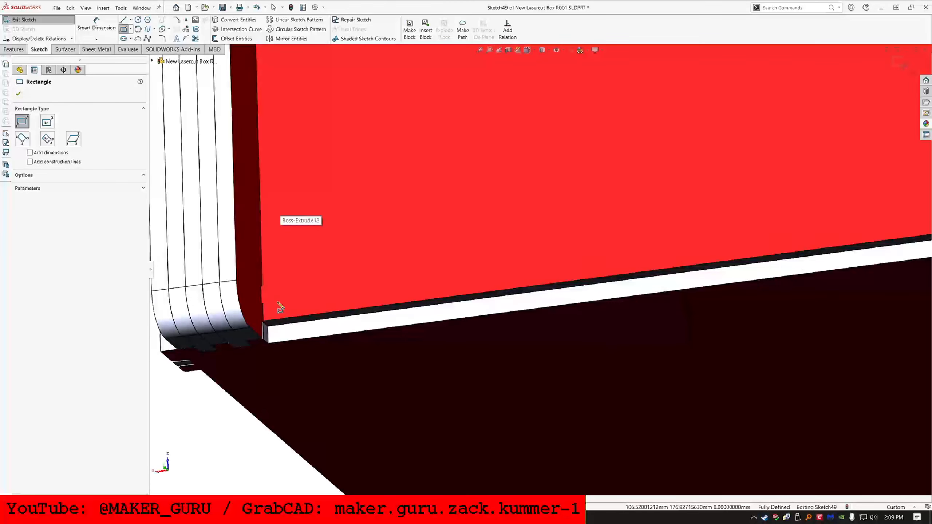
scroll(293, 315, "down", 2)
left_click(317, 310)
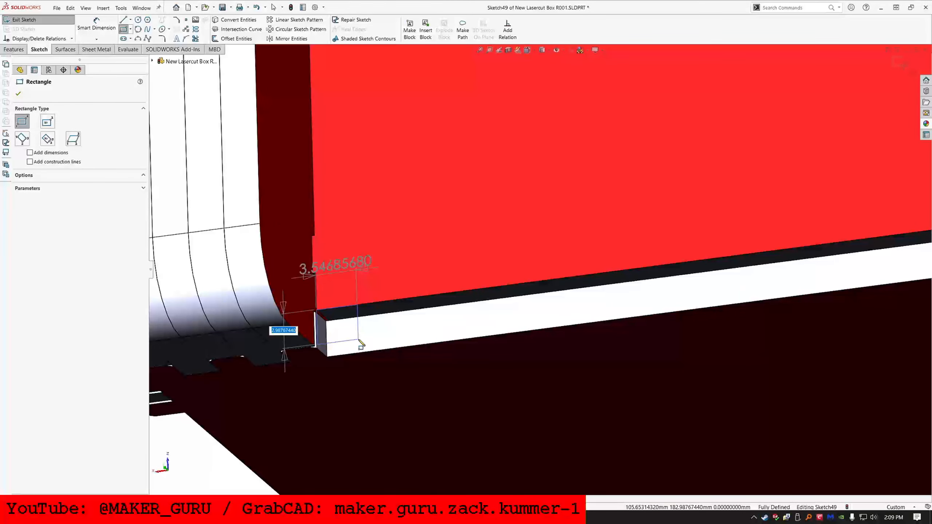
left_click(360, 342)
key("Escape")
- Make the new rectangle's lower corner coincident with the bottom line of the first rectangle at the other hinge
left_click(360, 342)
middle_click_drag(521, 334, 758, 292)
scroll(810, 294, "down", 4)
left_click(815, 268, "ctrl")
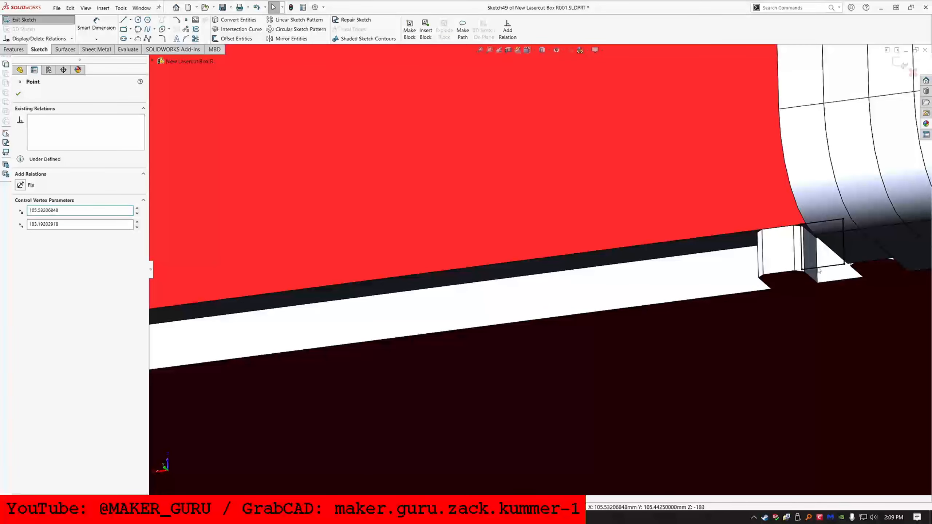
left_click(21, 233)
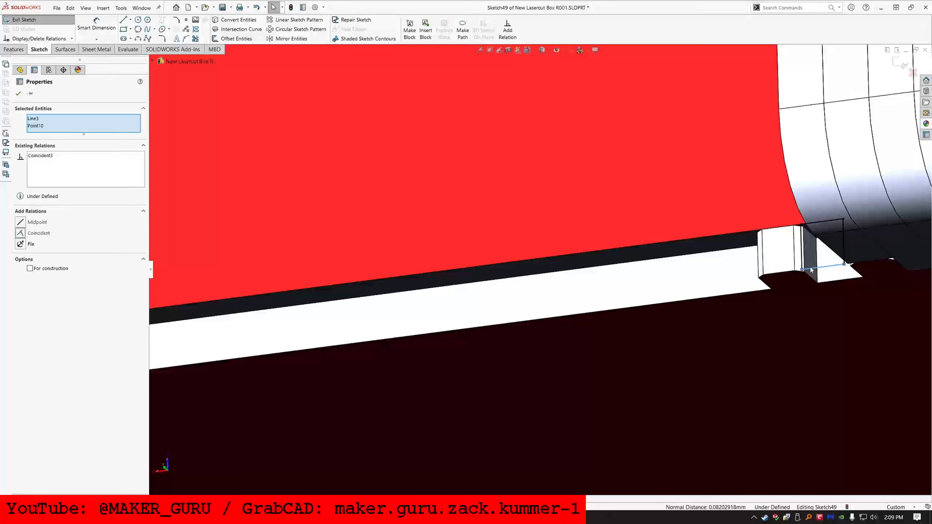
- Make the bottom lines of the two end rectangles equal in length
left_click(806, 257)
left_click(826, 266)
middle_click_drag(825, 266, 232, 308)
scroll(232, 309, "up", 2)
scroll(238, 312, "down", 5)
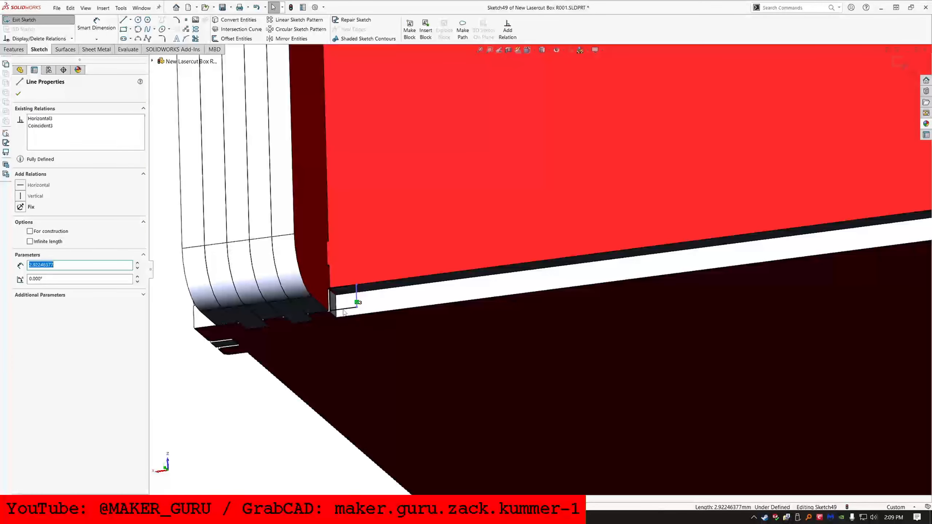
left_click(344, 311, "ctrl")
left_click(345, 309, "ctrl")
left_click(361, 307, "ctrl")
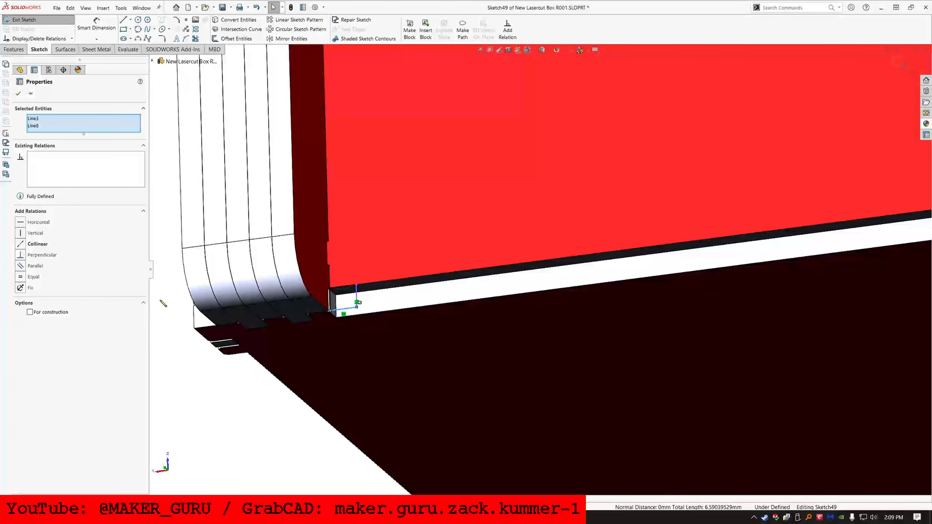
left_click(21, 278)
- Draw a third corner rectangle below the rear panel's lower edge, on the inner side of the small tab beside the first rectangle
scroll(542, 255, "up", 8)
scroll(751, 217, "down", 8)
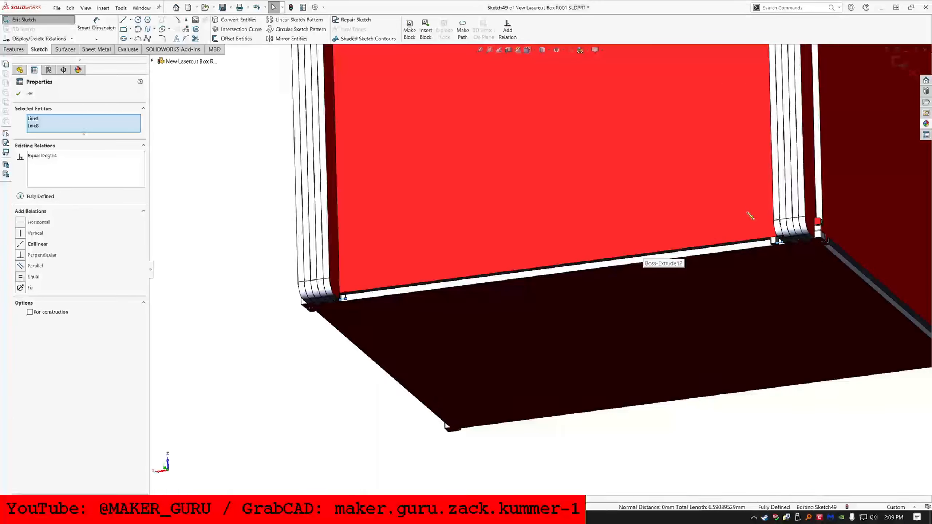
middle_click_drag(747, 287, 772, 293)
key("Escape")
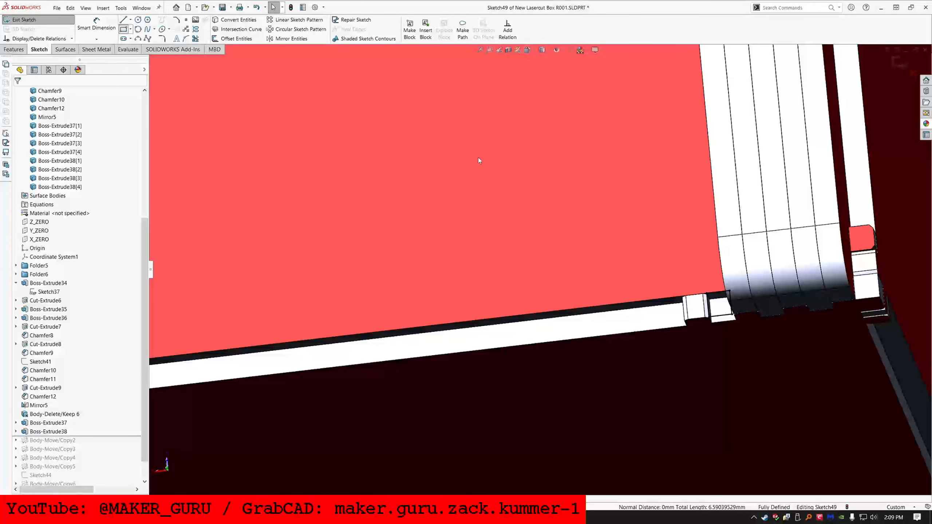
scroll(671, 295, "down", 5)
left_click(679, 301)
left_click(620, 359)
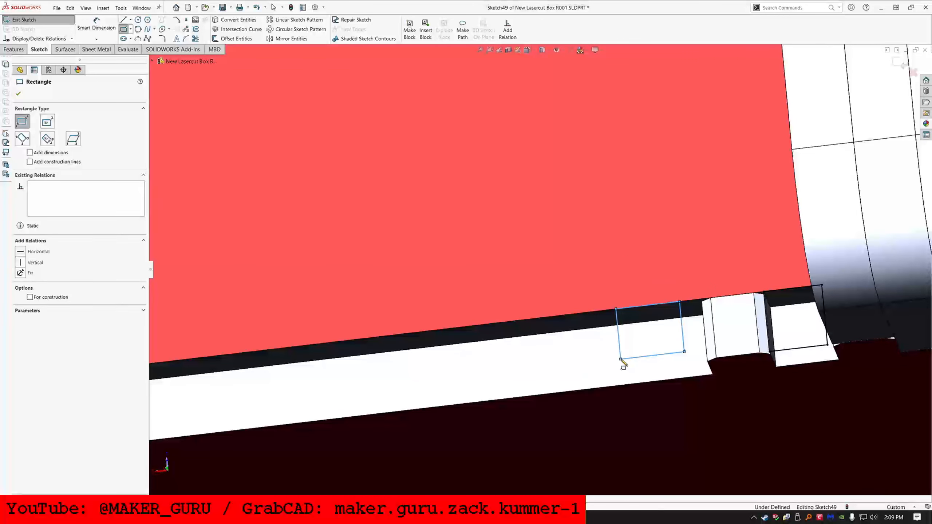
key("Escape")
- Make the third rectangle's lower corners coincident with the first rectangle's bottom line and with the adjacent vertical notch edge
left_click(621, 359)
left_click(804, 348, "ctrl")
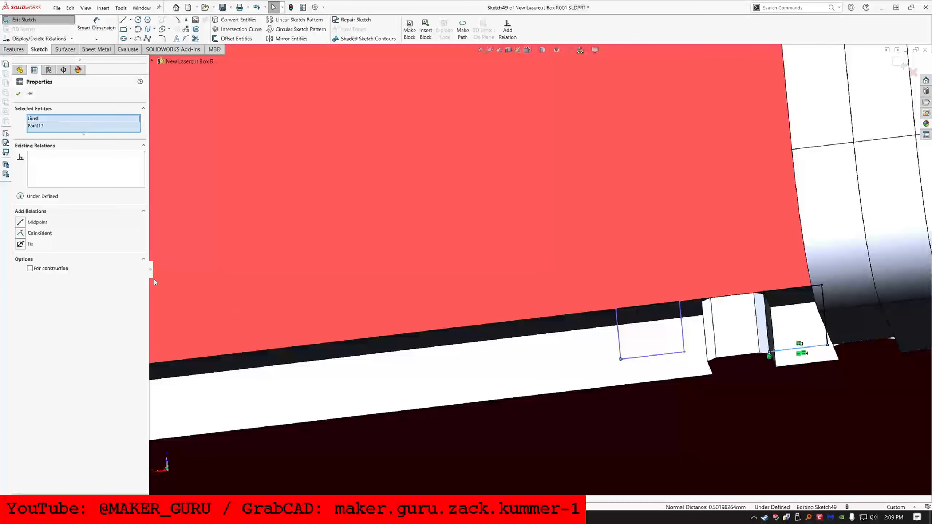
left_click(52, 233)
middle_click_drag(680, 366, 710, 334)
key("Escape")
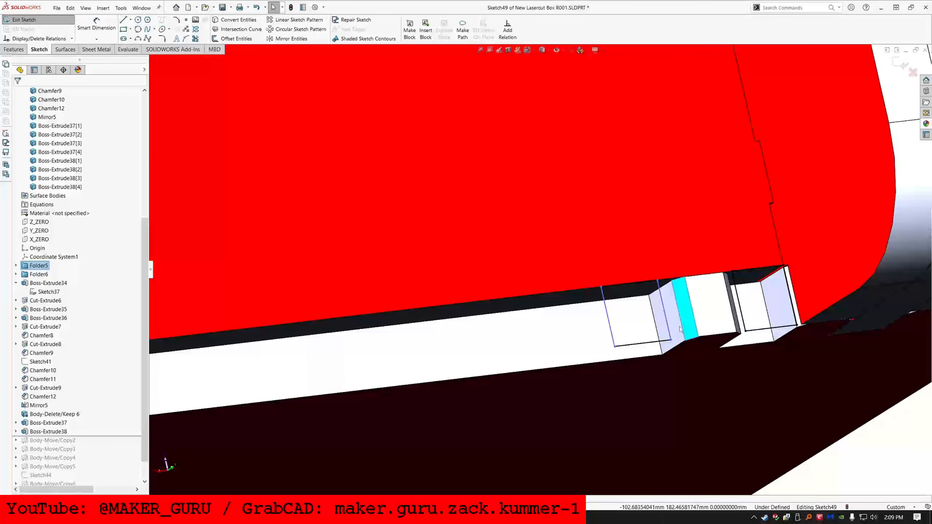
left_click(680, 329)
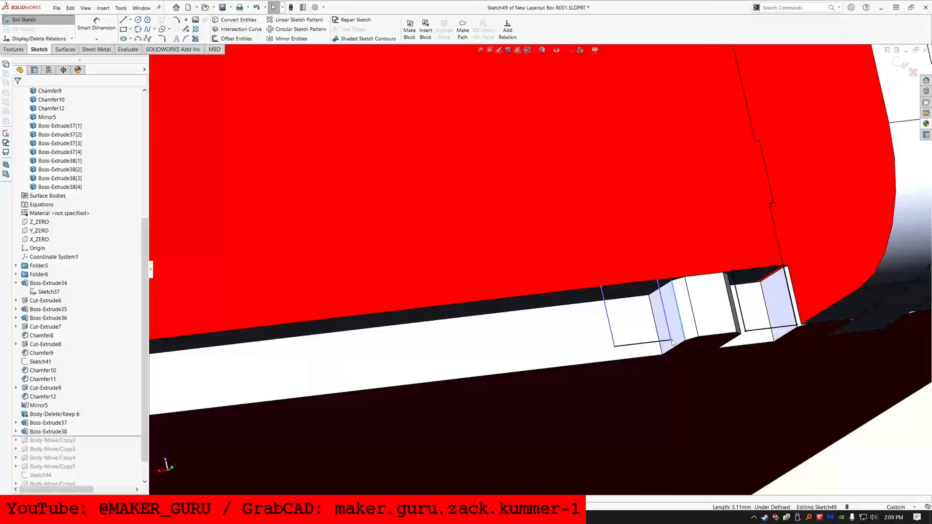
left_click(670, 340, "ctrl")
left_click(44, 234)
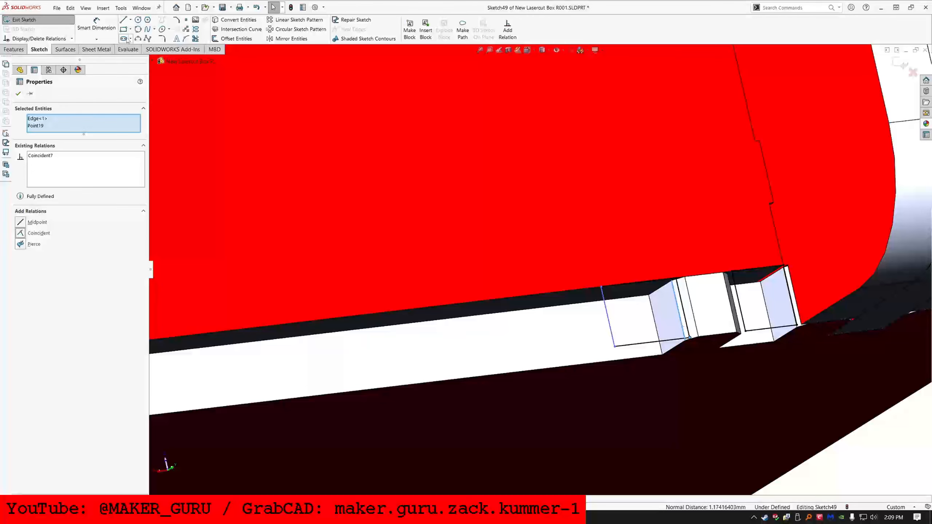
- Draw a line below the notch and make its start point coincident with the notch corner vertex beside the third rectangle
key("l")
left_click_drag(685, 374, 808, 390)
key("Escape")
left_click(662, 355)
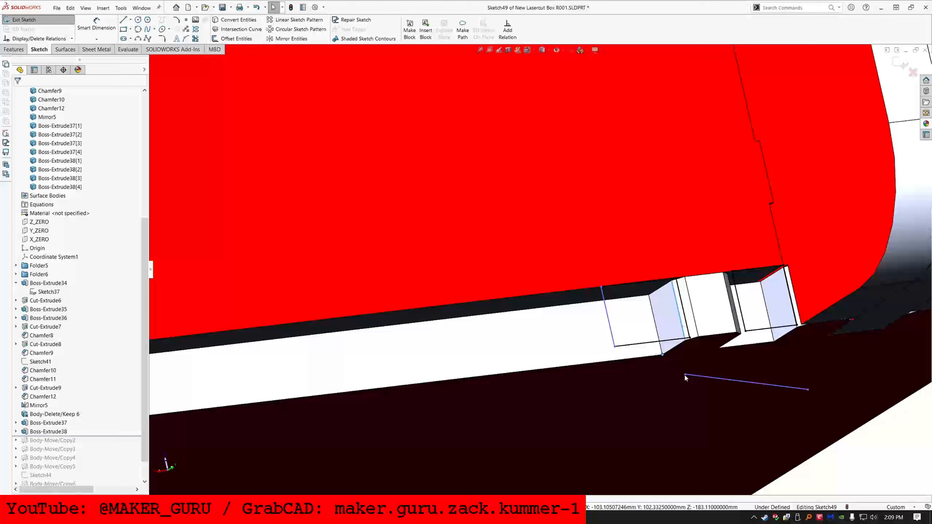
left_click(685, 375, "ctrl")
left_click(727, 342)
middle_click_drag(711, 290, 688, 302)
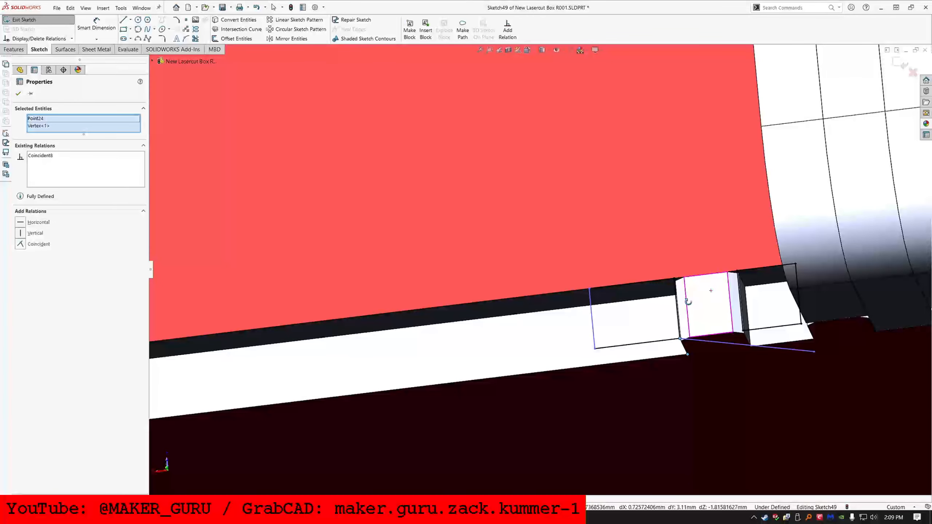
- Bring the line's free end near the opposite notch corner and make it coincident with that vertex
left_click(751, 348)
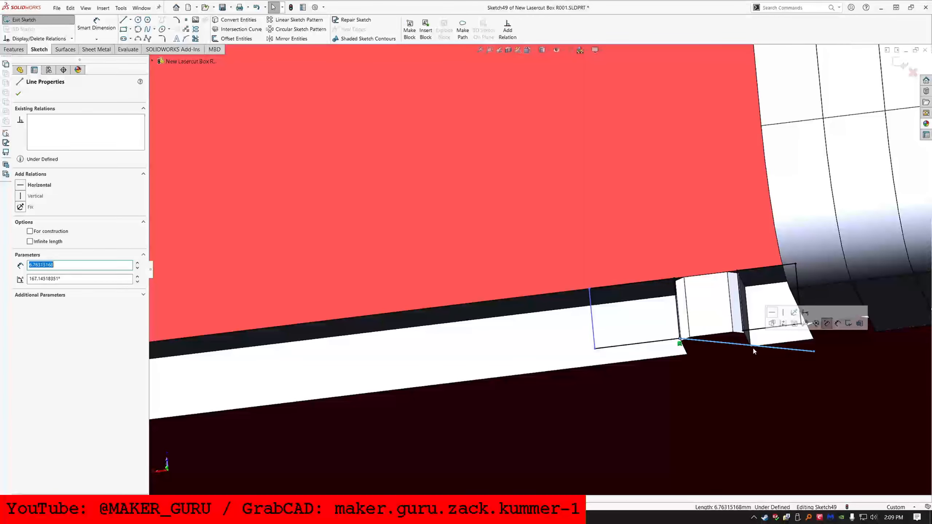
key("Escape")
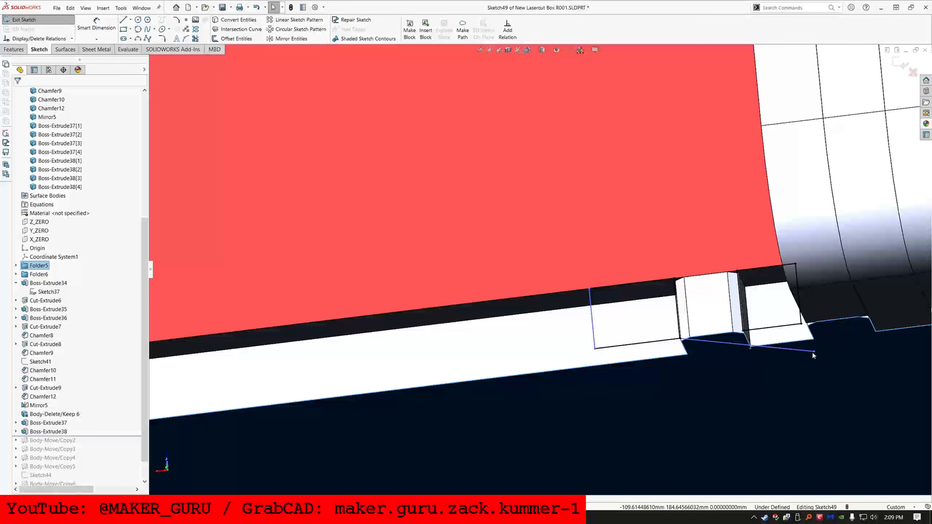
left_click_drag(814, 352, 752, 360)
left_click(751, 347, "ctrl")
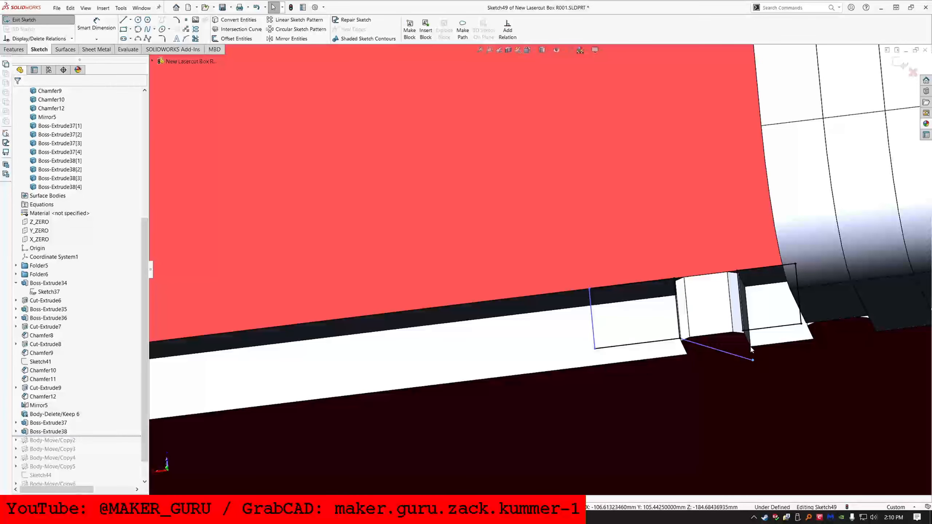
left_click(794, 312)
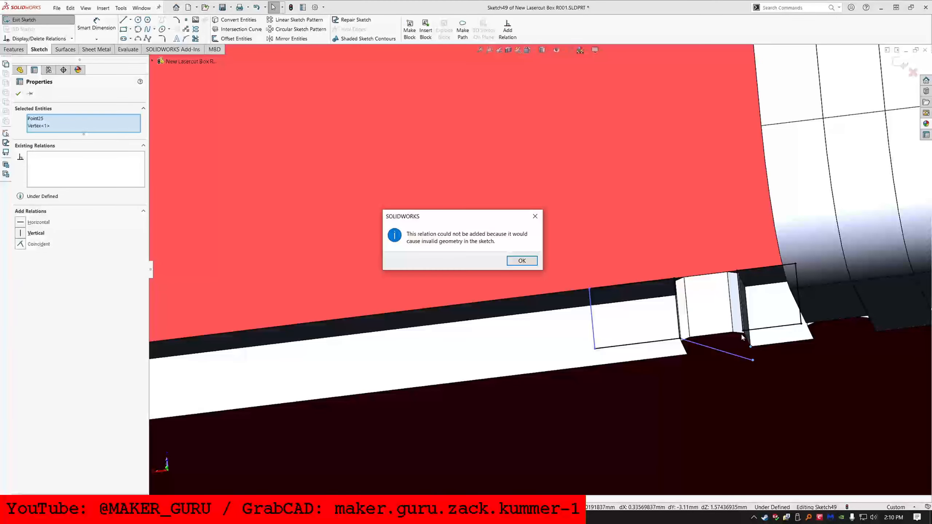
key("Escape")
left_click(752, 348, "ctrl")
left_click(751, 349, "ctrl")
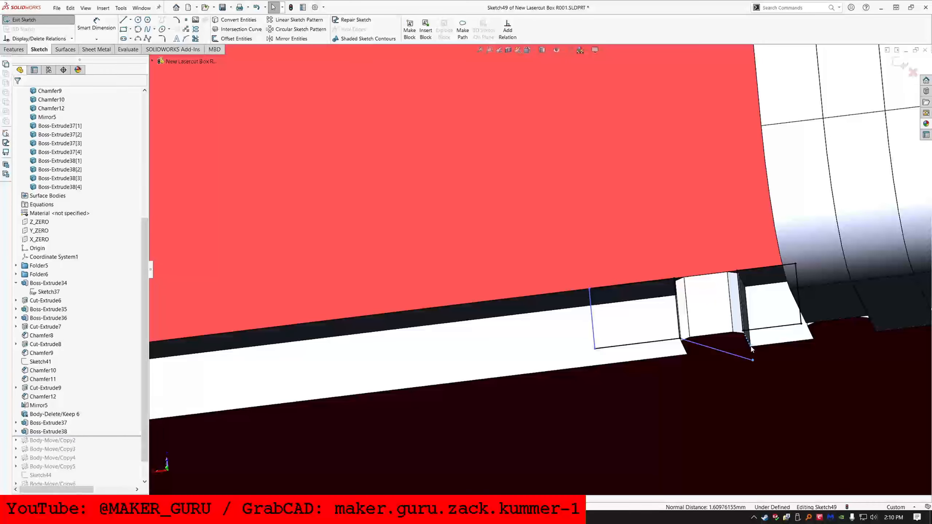
left_click(751, 348, "ctrl")
left_click(791, 311)
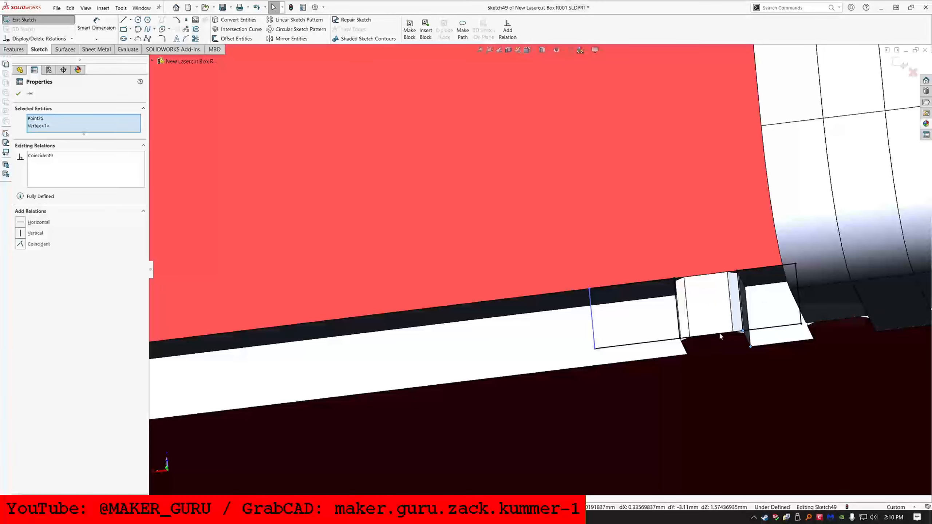
- Convert the line across the notch to construction geometry and make the third rectangle's bottom line equal to it
left_click(712, 338)
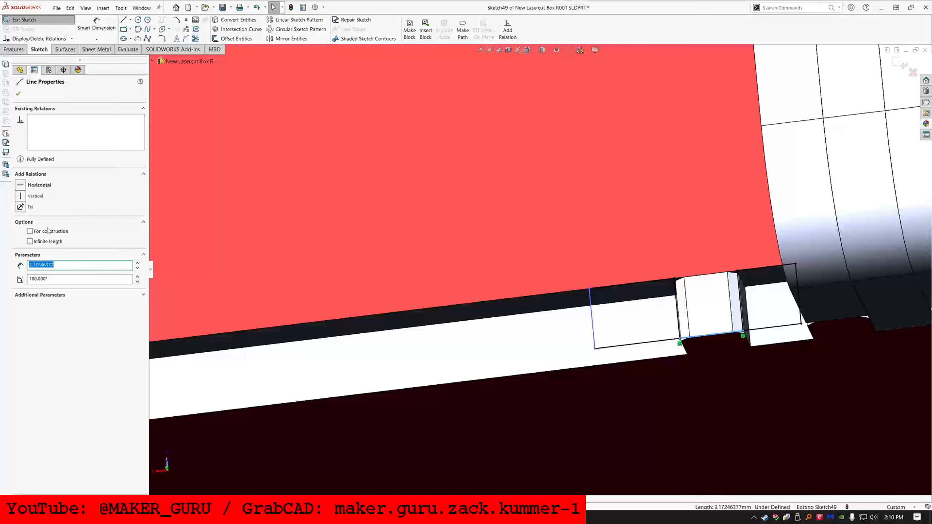
left_click(626, 347, "ctrl")
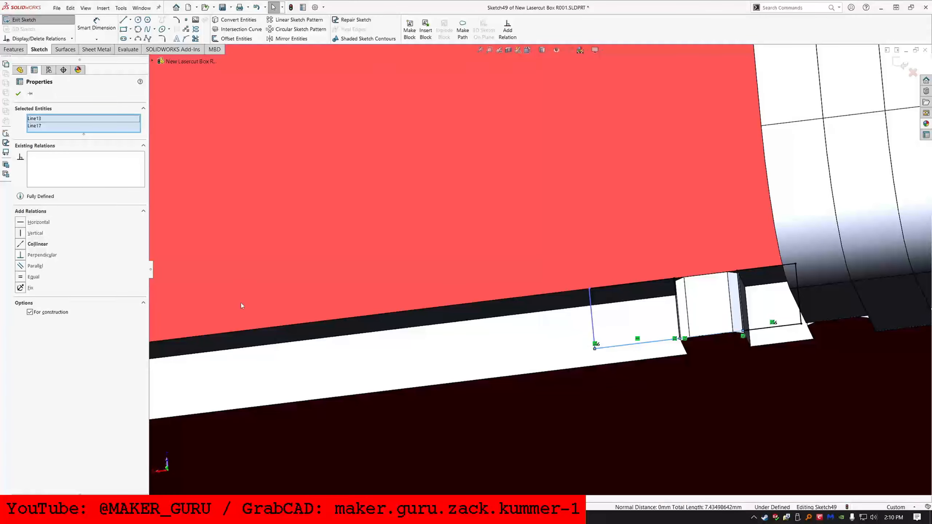
left_click(22, 278)
scroll(529, 296, "up", 7)
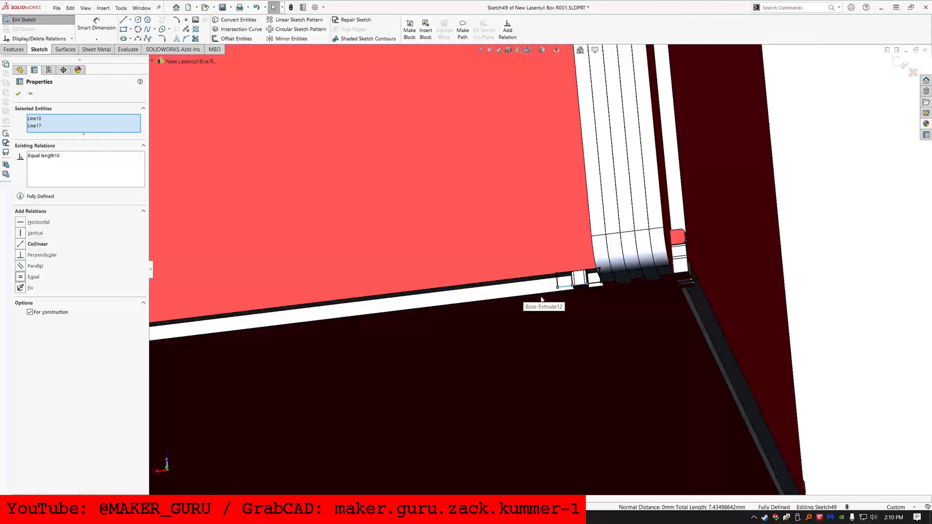
- Extrude the three rectangles by "MATL_THK" in the reversed direction, merging only into the rear panel instead of auto-selected bodies
left_click(13, 49)
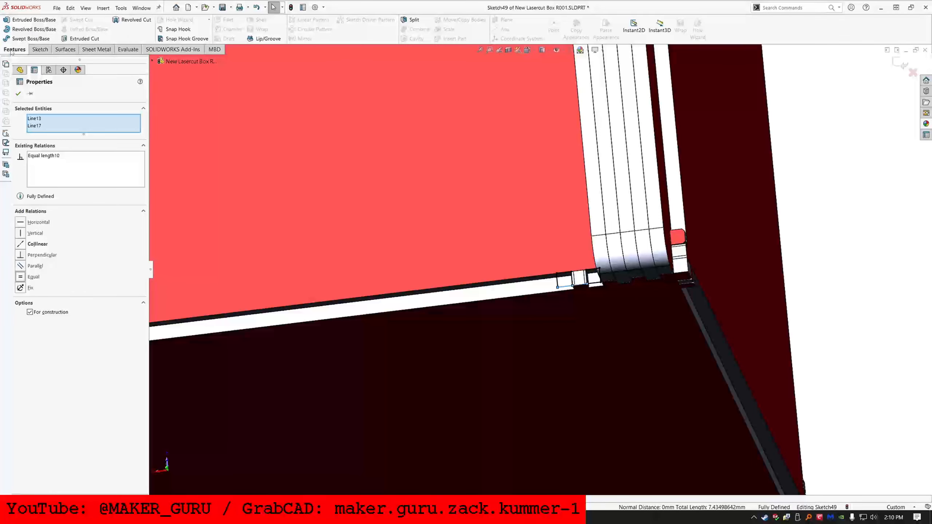
left_click(27, 19)
type("=M")
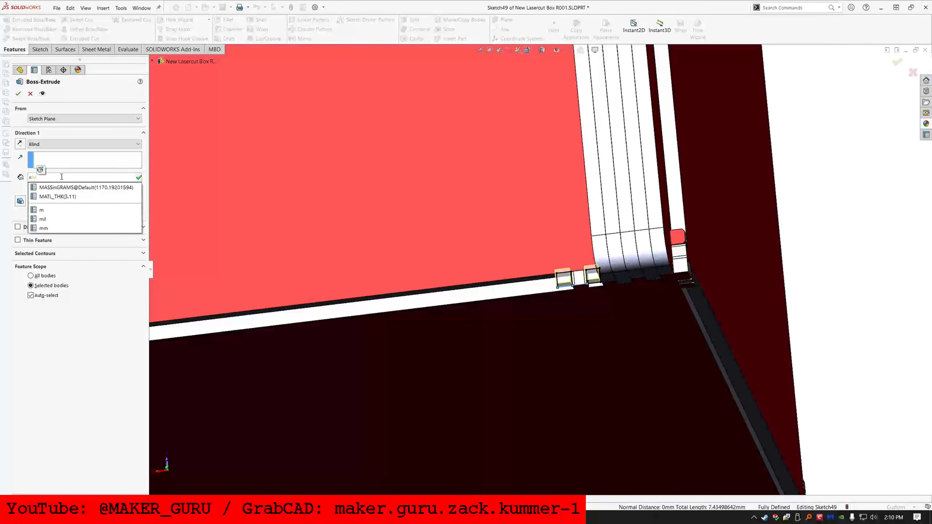
left_click(54, 198)
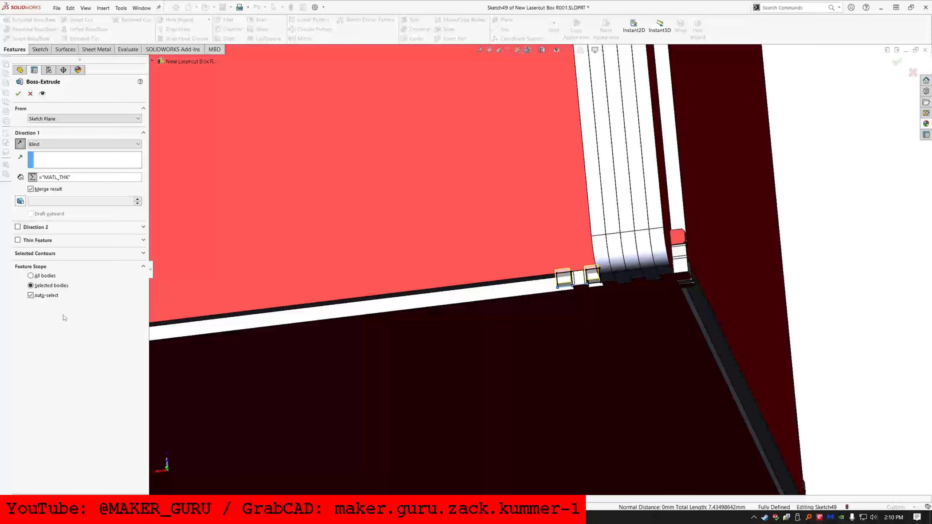
left_click(47, 296)
left_click(311, 260)
right_click(311, 259)
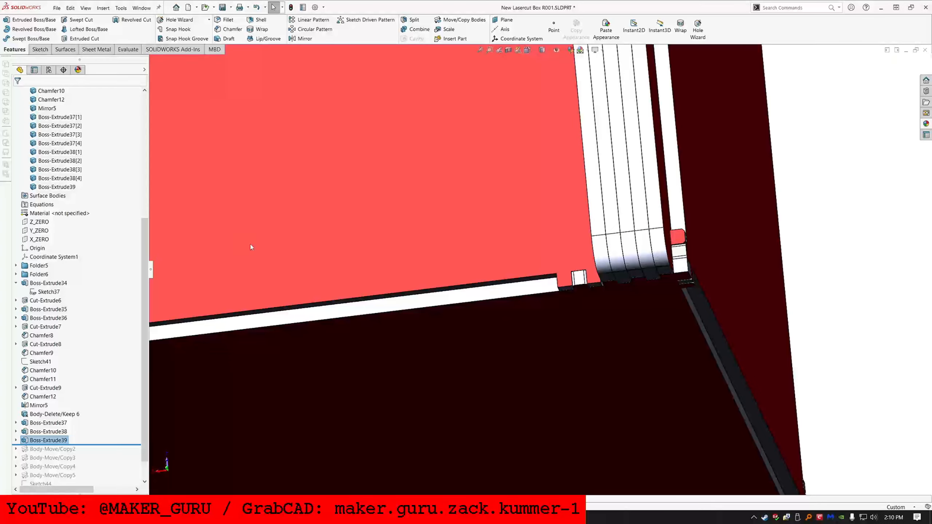
- Hide all solid bodies except the rear panel with its newly extruded tabs
scroll(114, 201, "up", 3)
scroll(114, 200, "up", 5)
left_click(60, 379)
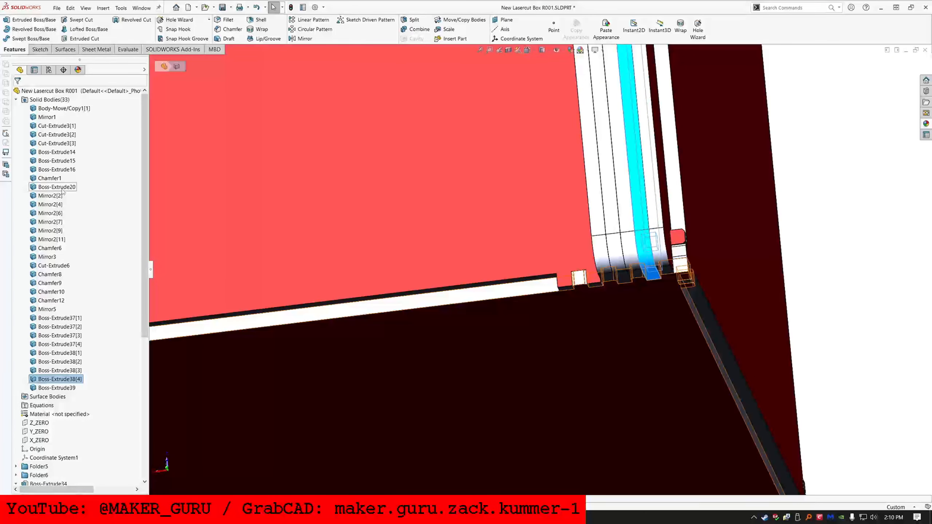
left_click(58, 106, "shift")
left_click(63, 93)
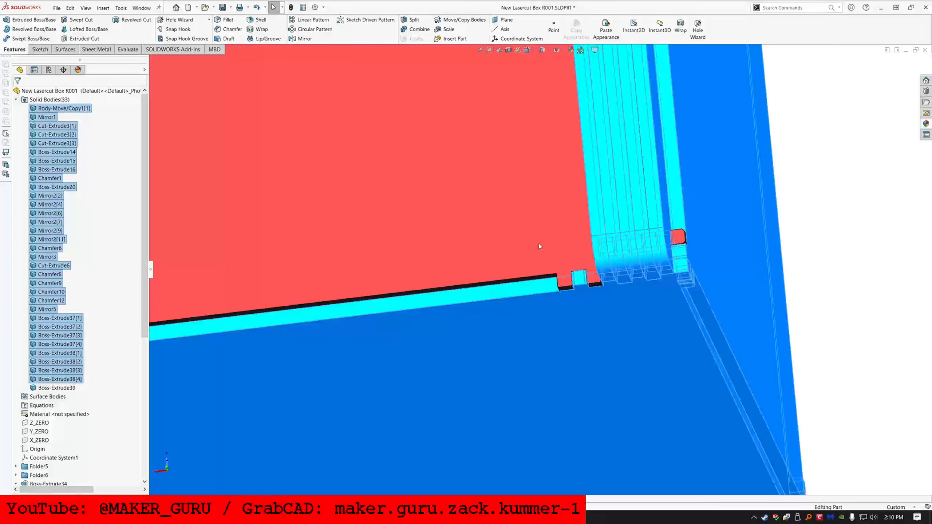
left_click(894, 272)
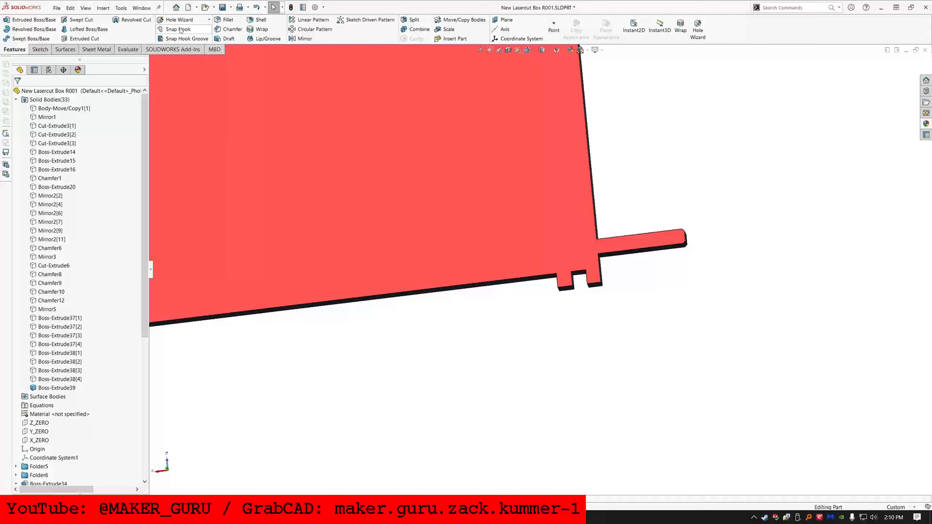
- Set up a "TOOTH_CHAMFER" by 45° chamfer and select the four end edges of the two adjacent tabs at the rear panel's lower corner
left_click(226, 30)
type("=T")
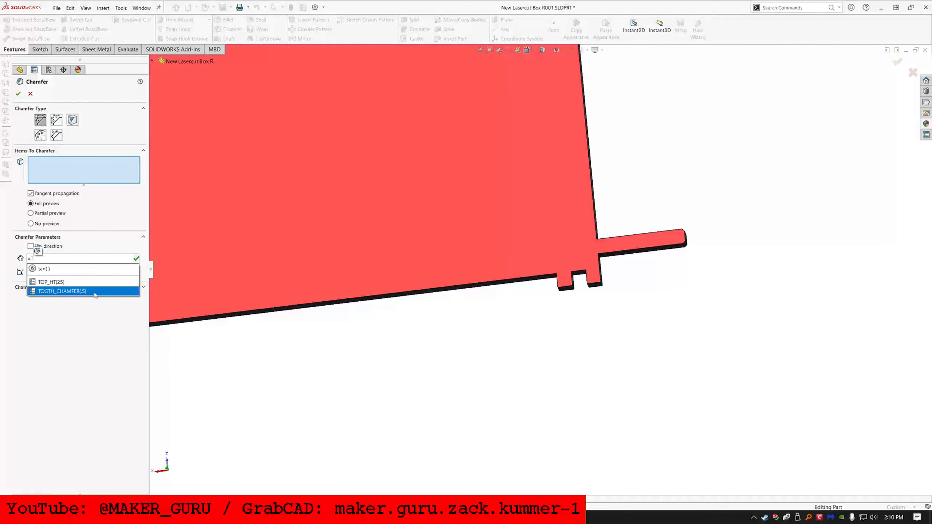
left_click(95, 291)
scroll(574, 294, "down", 3)
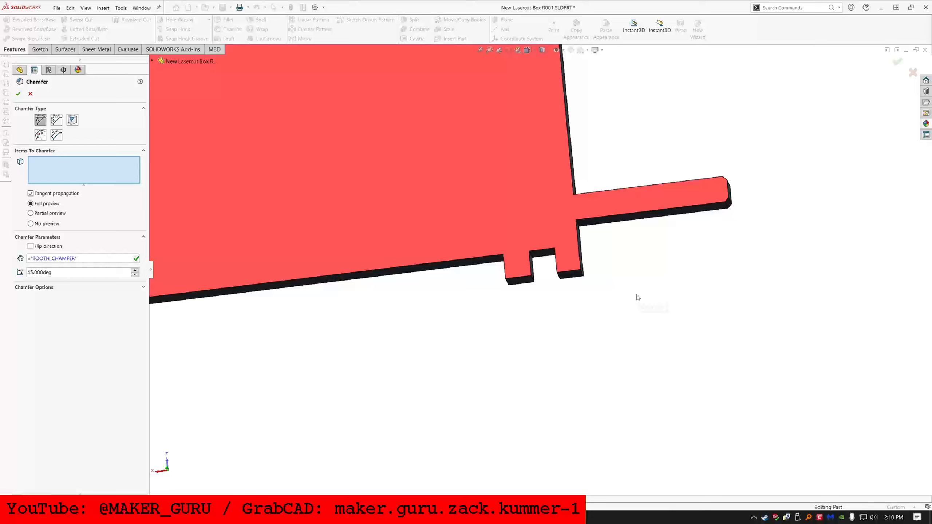
left_click(563, 270)
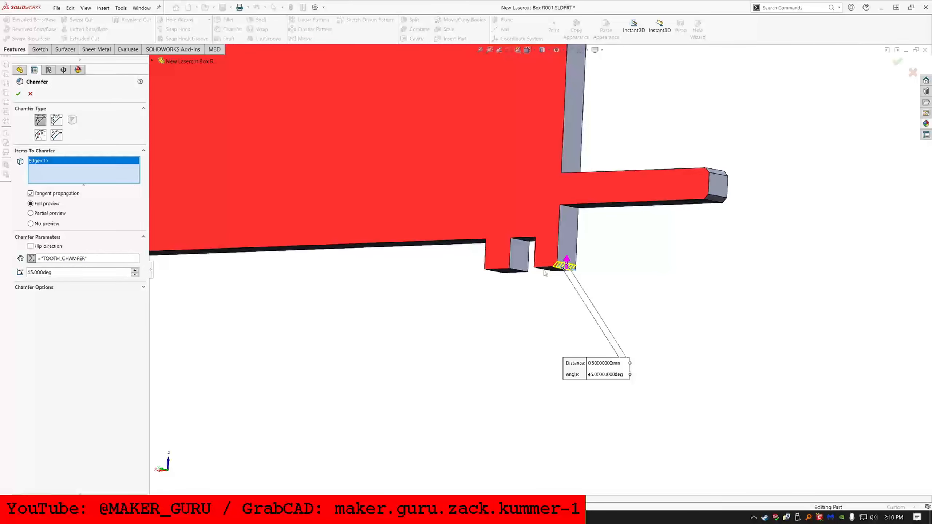
left_click(548, 267)
left_click(549, 268)
left_click(544, 270)
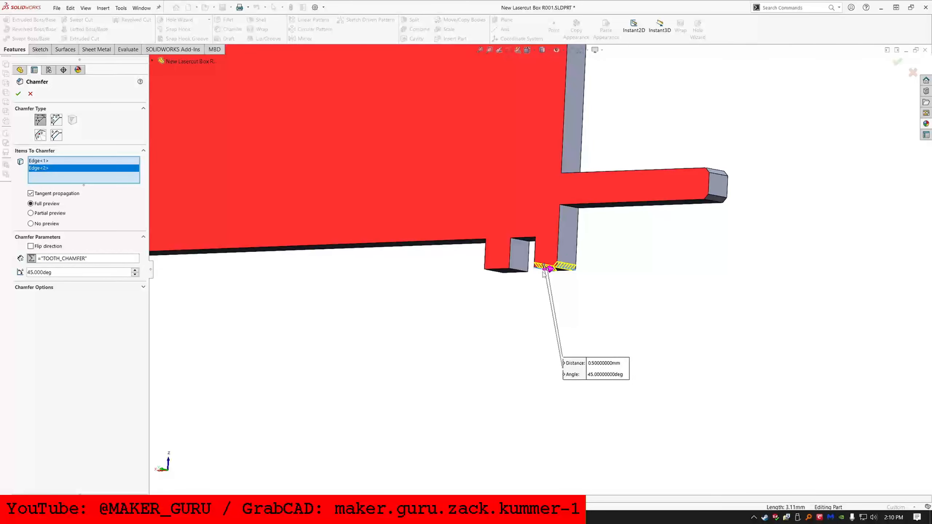
left_click(506, 271)
left_click(496, 272)
- Add the two end edges of the single tab at the rear panel's opposite lower corner and complete the chamfer
scroll(350, 250, "up", 4)
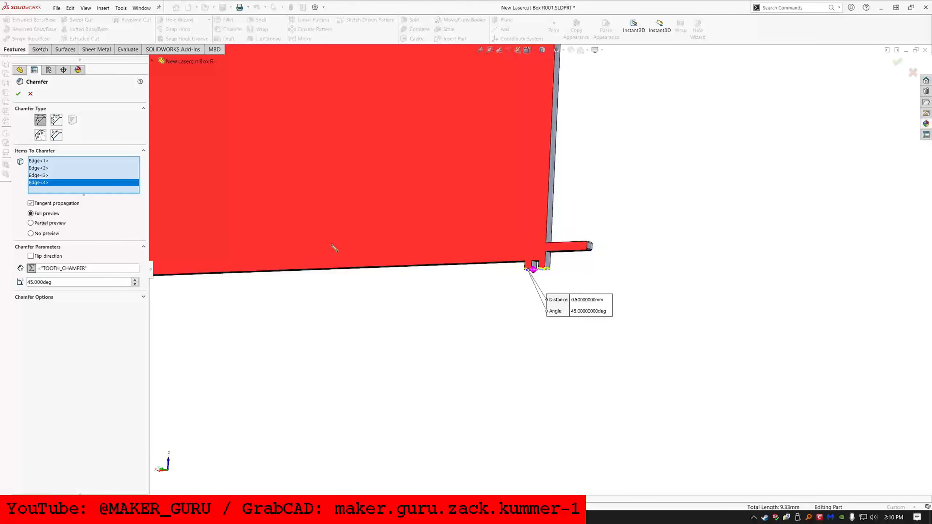
scroll(279, 290, "down", 5)
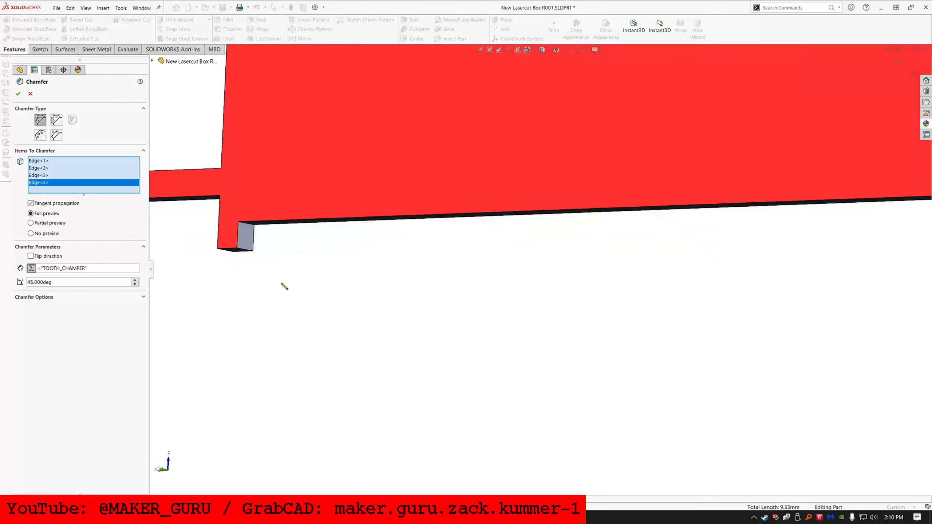
left_click(240, 250)
left_click(229, 250)
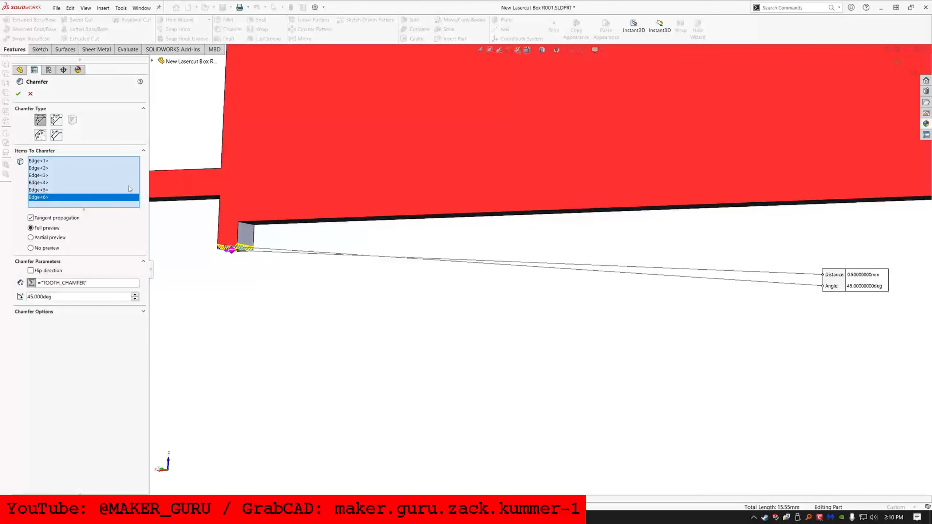
key("Return")
- Roll the feature history forward past the existing body moves and show all solid bodies
scroll(568, 234, "up", 8)
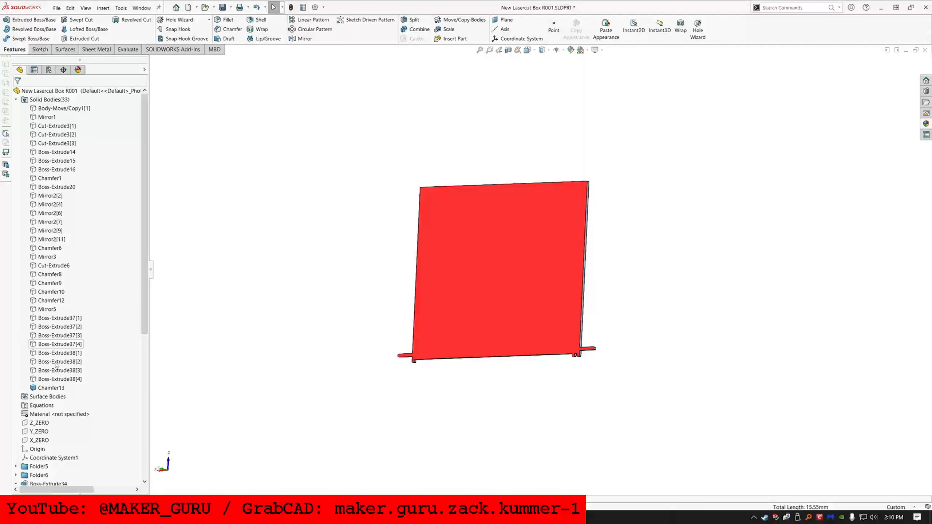
scroll(56, 365, "down", 9)
left_click_drag(112, 420, 97, 476)
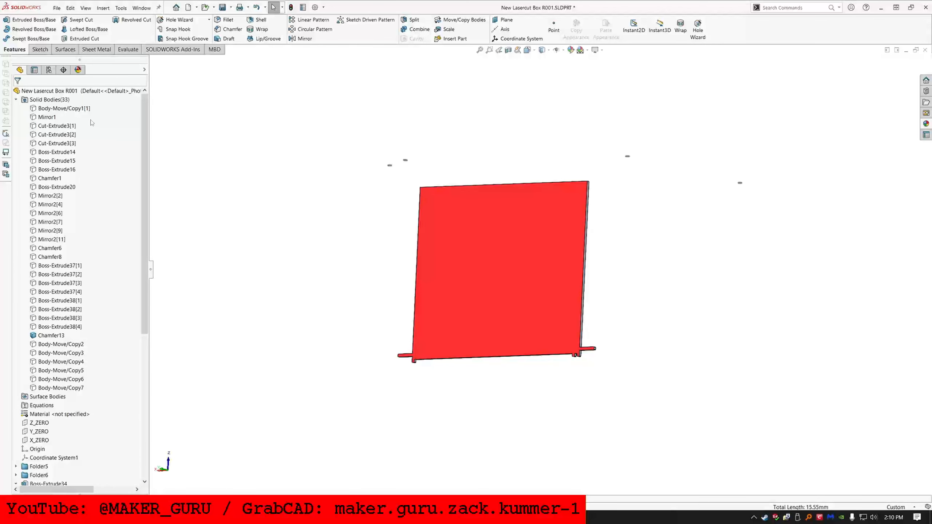
left_click(64, 100)
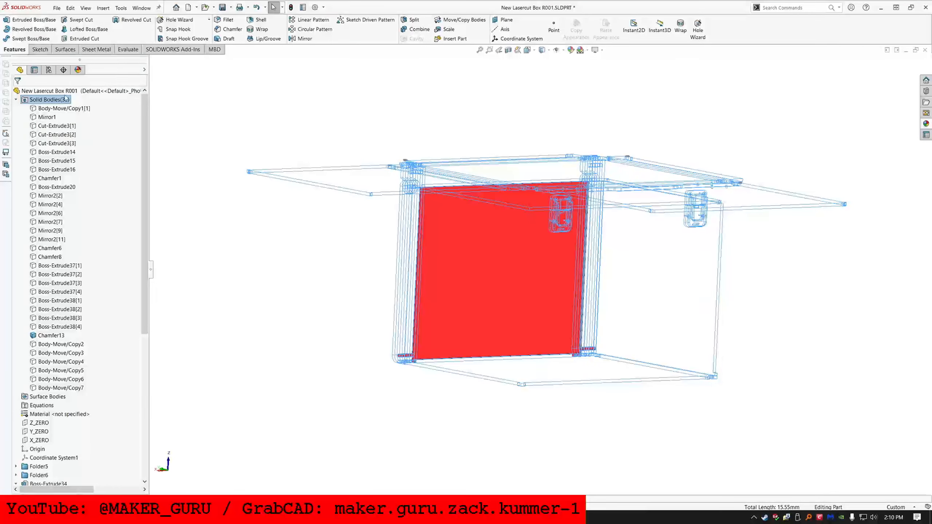
right_click(65, 100)
left_click(75, 98)
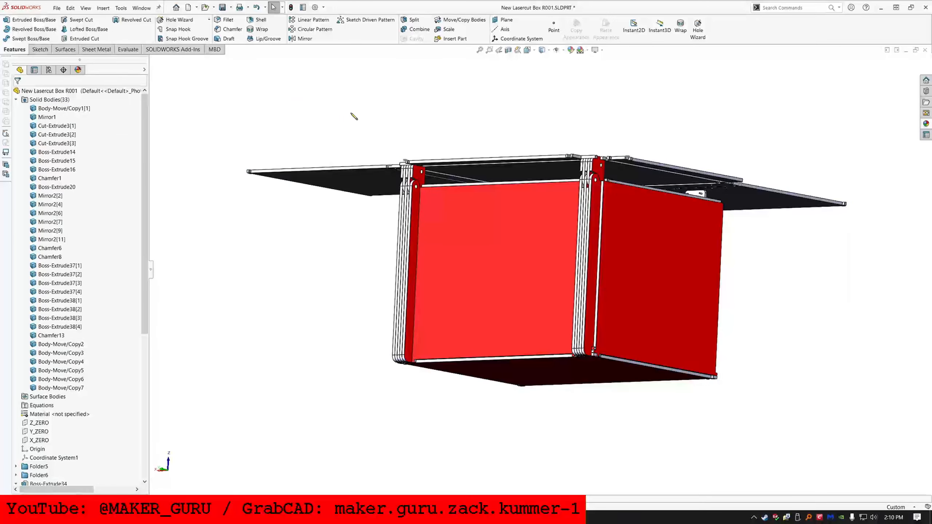
- Start a body move of the rear panel and mate its side tab's end face coincident with the adjacent bottom-panel tab face
middle_click_drag(351, 114, 381, 255)
scroll(381, 256, "up", 5)
scroll(572, 433, "down", 3)
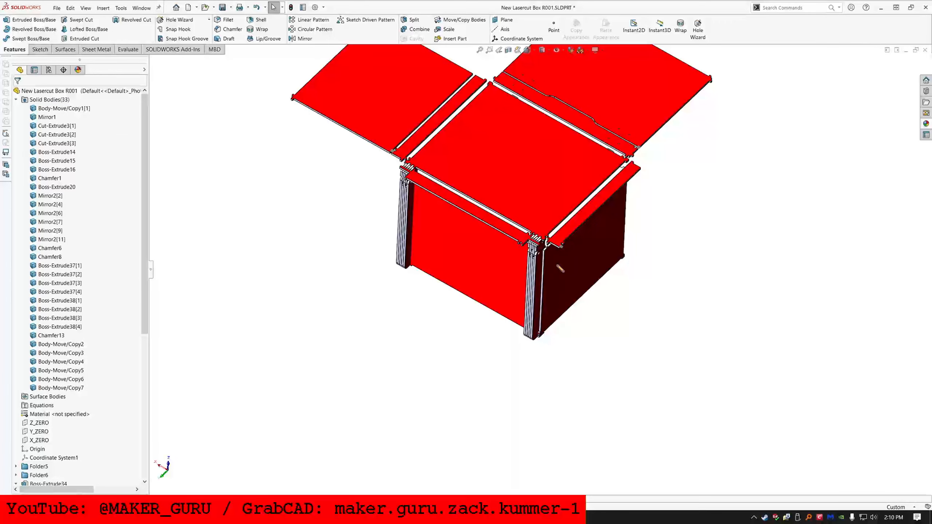
scroll(559, 268, "down", 2)
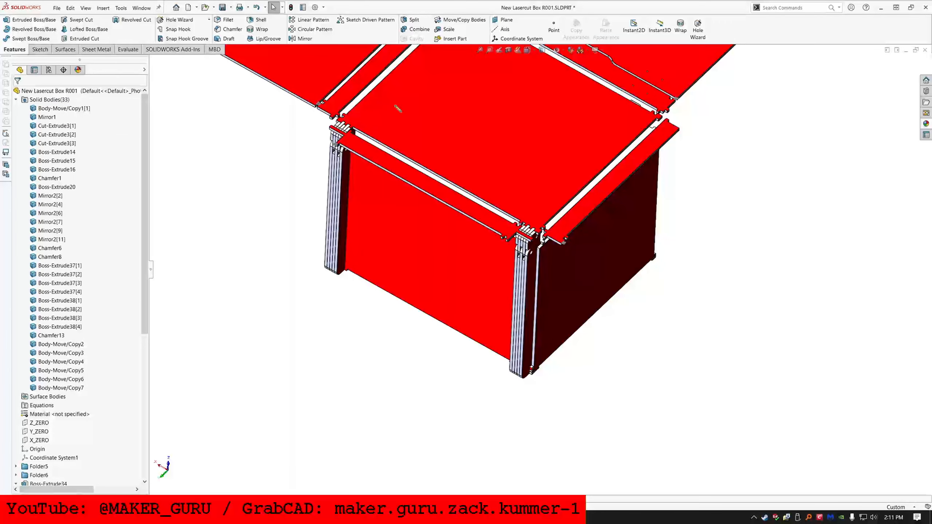
left_click(437, 210)
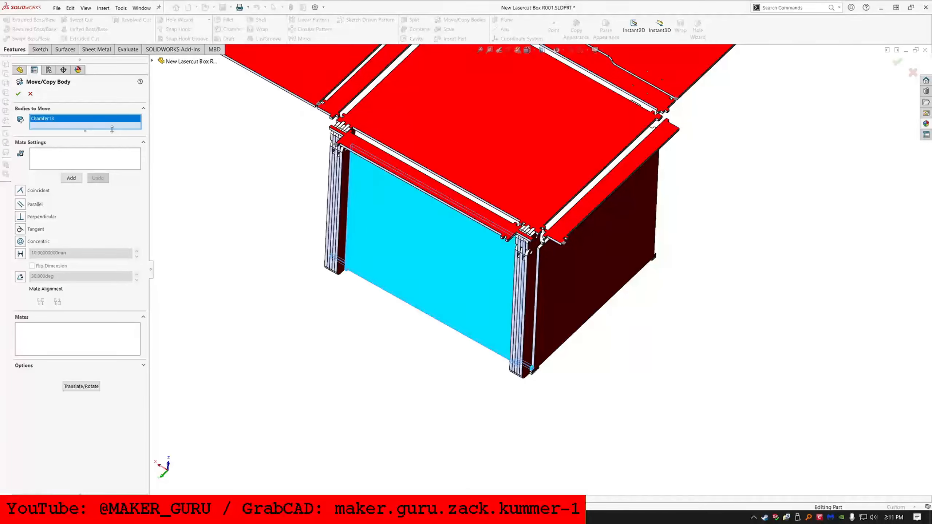
left_click(82, 157)
scroll(523, 228, "down", 3)
middle_click_drag(523, 229, 521, 205)
scroll(521, 206, "up", 4)
scroll(378, 384, "down", 6)
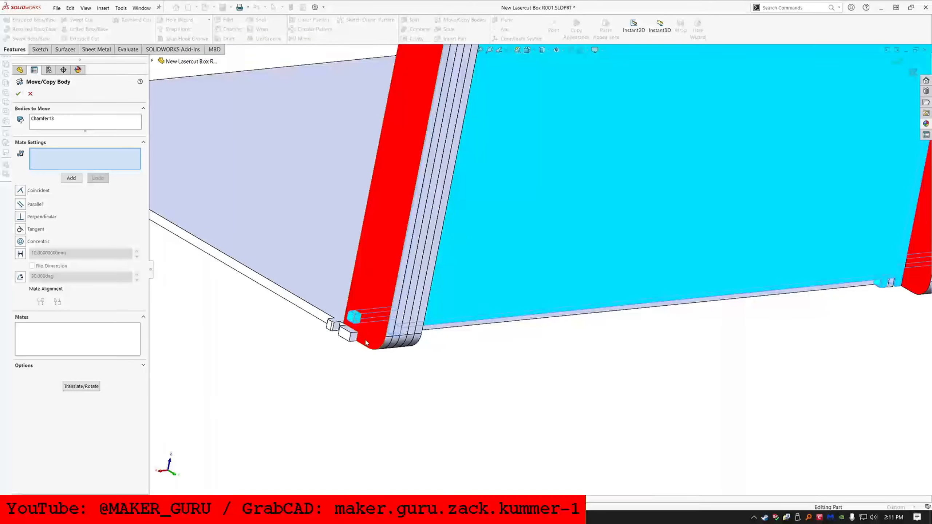
scroll(353, 324, "down", 2)
left_click(405, 296)
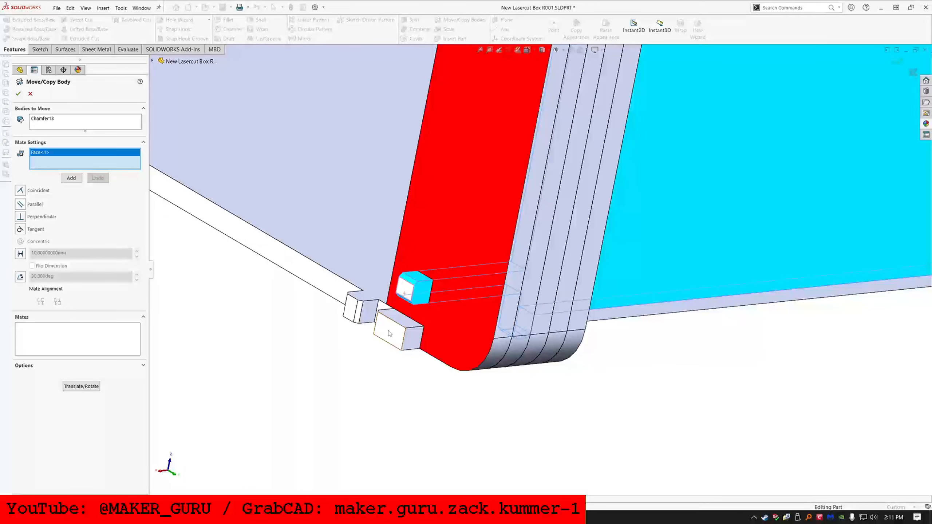
left_click(389, 334)
right_click(390, 333)
scroll(424, 294, "up", 5)
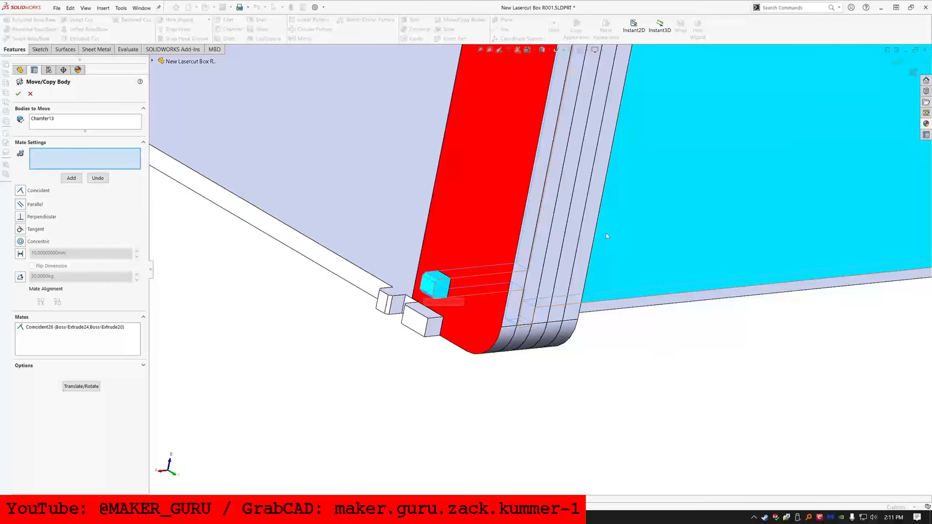
- Mate the rear panel's upper edge face coincident with the Sketch44 point at the corner of the flat hinge strip
scroll(600, 172, "down", 4)
scroll(522, 251, "down", 2)
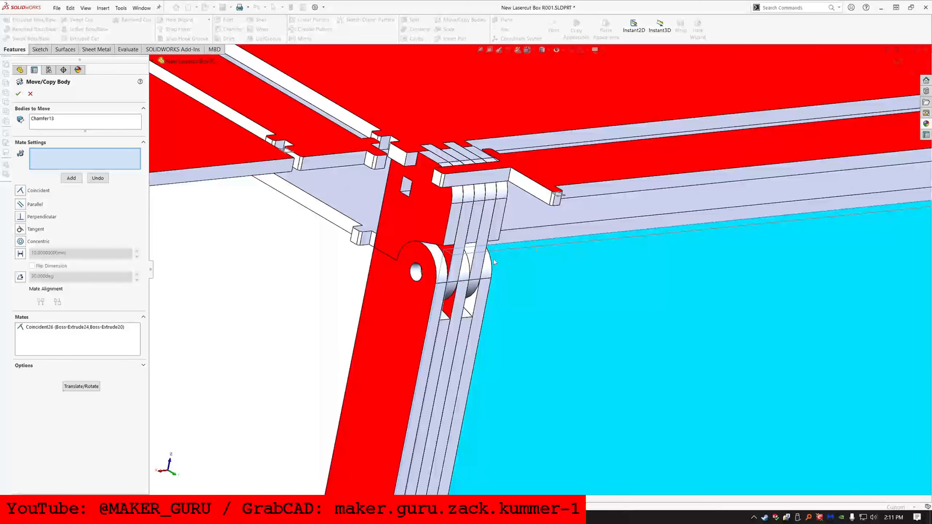
left_click(500, 251)
scroll(500, 251, "up", 5)
scroll(573, 277, "down", 6)
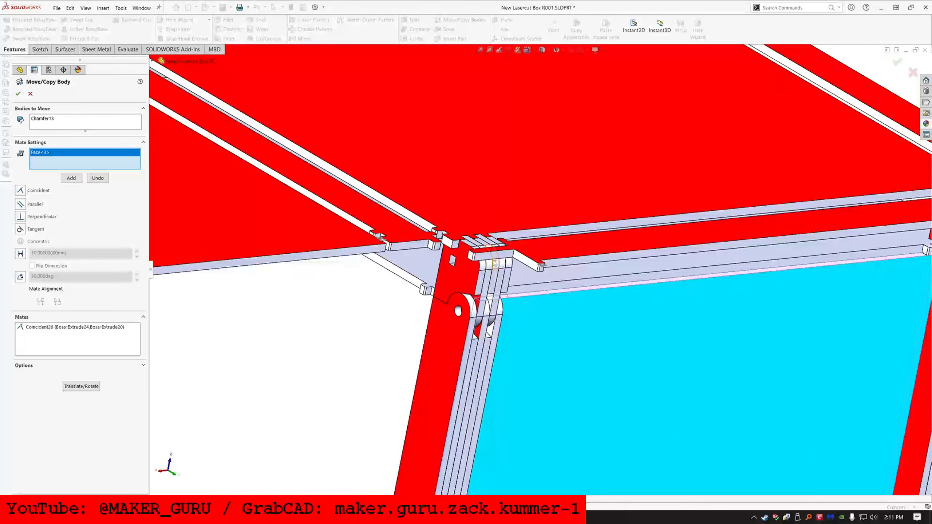
left_click(589, 276)
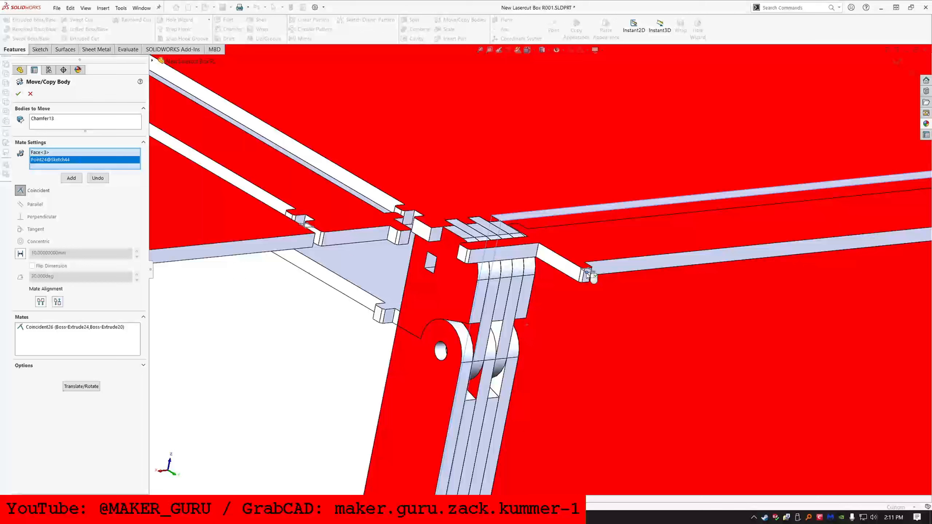
right_click(588, 275)
- Mate the rear panel's outer face coincident with the flat top face, flip the mate alignment, and complete the body move
left_click(551, 295)
left_click(506, 171)
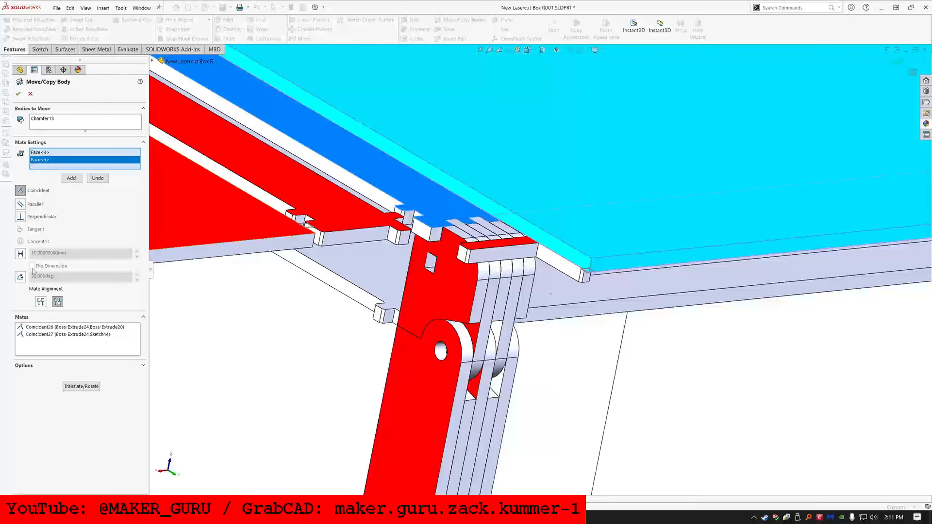
left_click(41, 302)
left_click(71, 179)
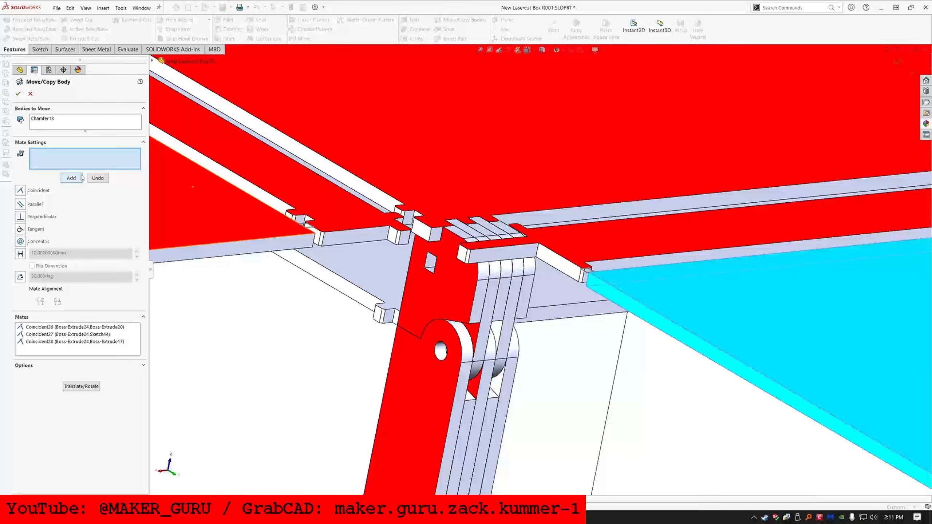
left_click(72, 178)
key("Return")
left_click(16, 92)
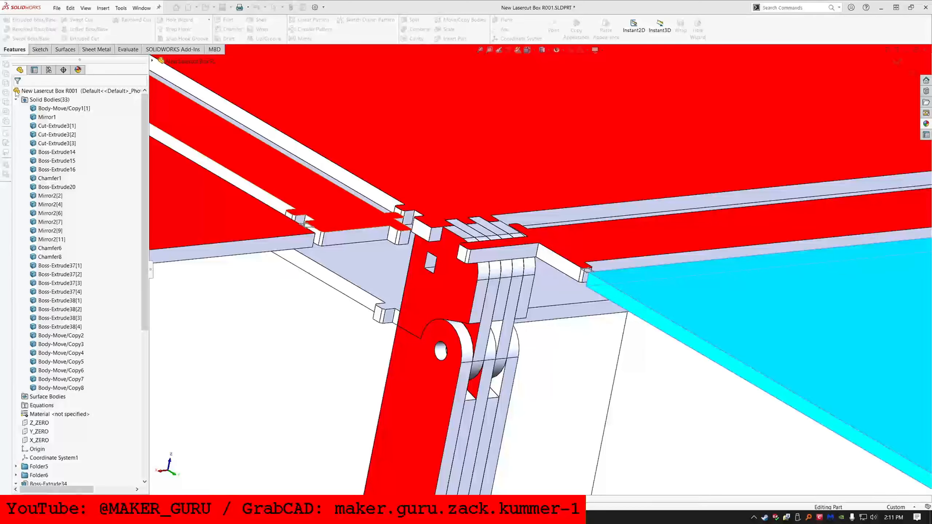
left_click(16, 92)
- Start a body move of the side panel and mate its vertical edge face coincident with the notch face at the adjoining horizontal panel's corner
scroll(457, 198, "up", 8)
left_click(400, 334)
middle_click_drag(400, 335, 444, 304)
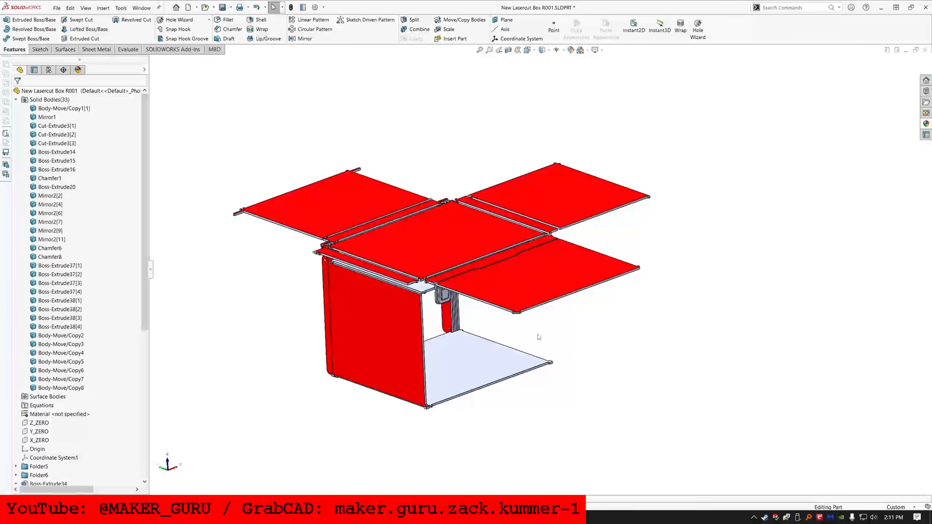
scroll(385, 310, "up", 5)
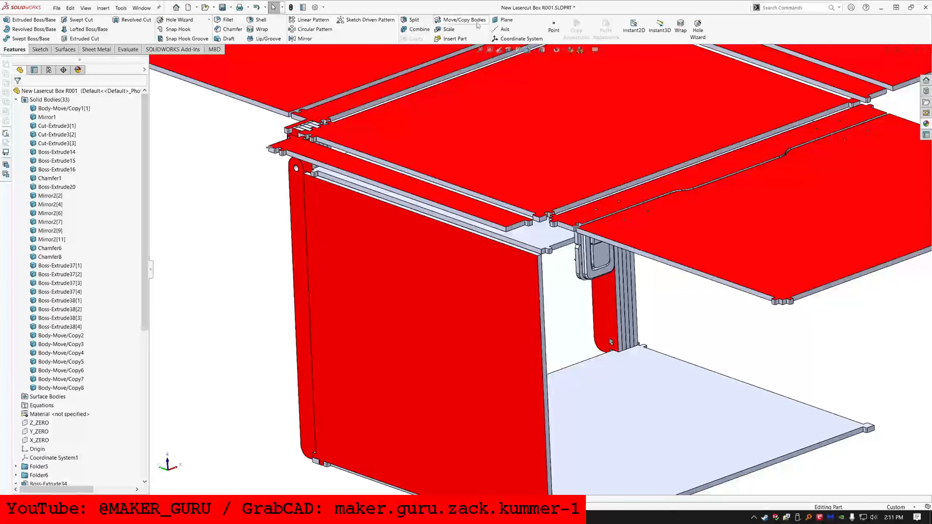
left_click(464, 19)
left_click(367, 257)
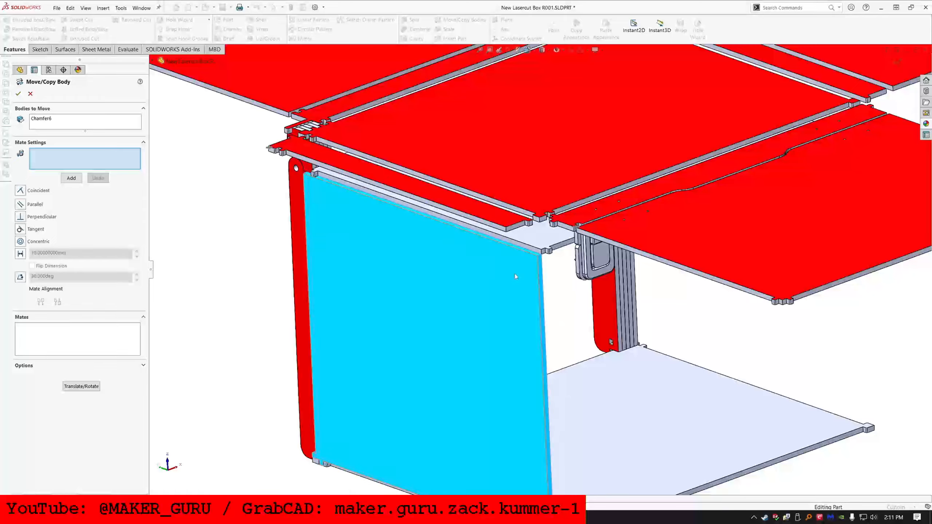
scroll(550, 264, "up", 3)
left_click(567, 263)
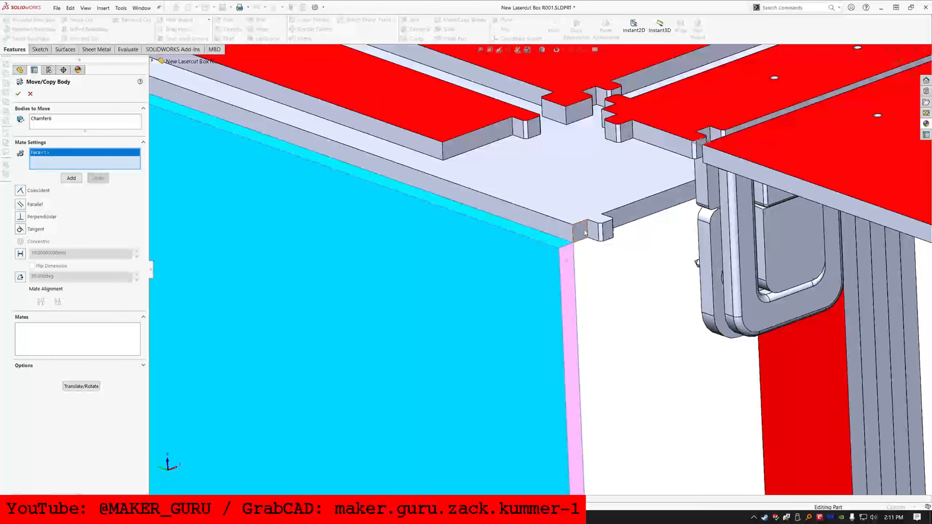
left_click(584, 231)
- Mate the side panel's upper edge face coincident with the Sketch44 point at the end of its flat hinge strip
scroll(349, 178, "down", 4)
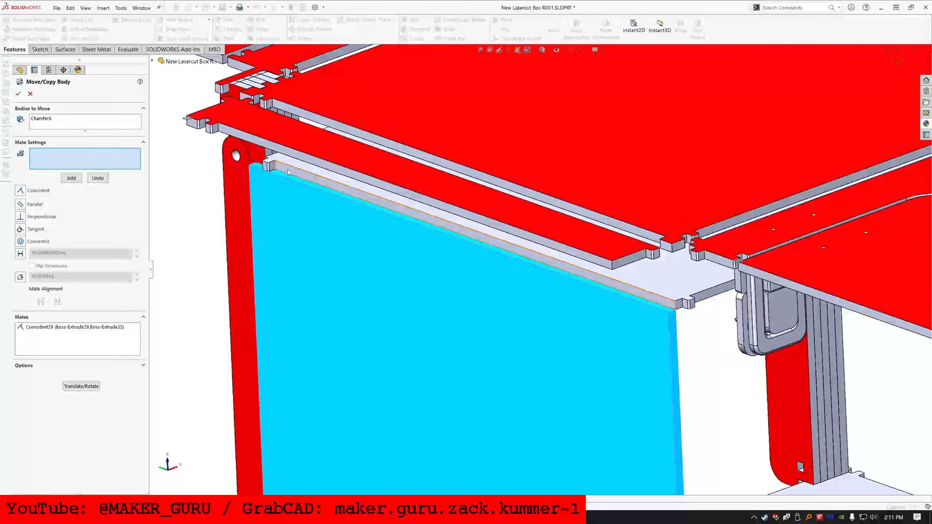
middle_click_drag(288, 173, 532, 213)
scroll(353, 243, "up", 3)
scroll(541, 289, "down", 6)
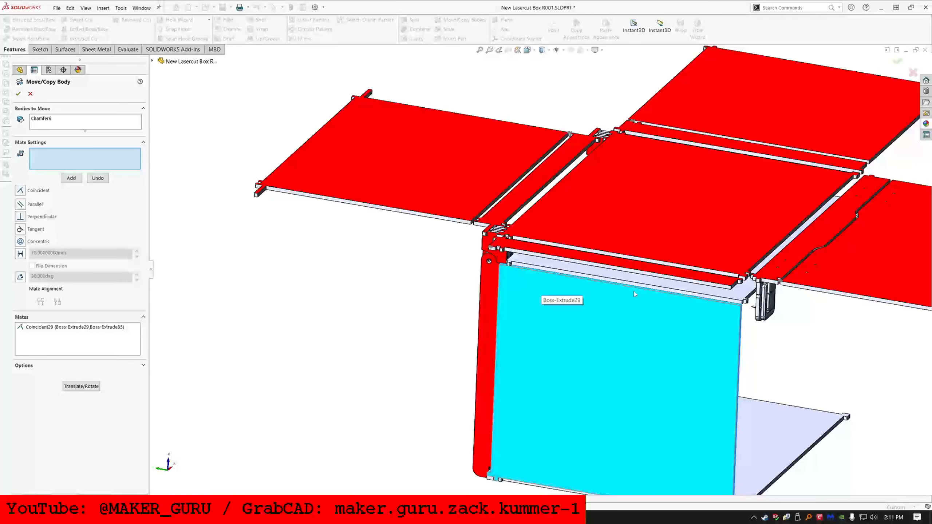
scroll(633, 292, "up", 8)
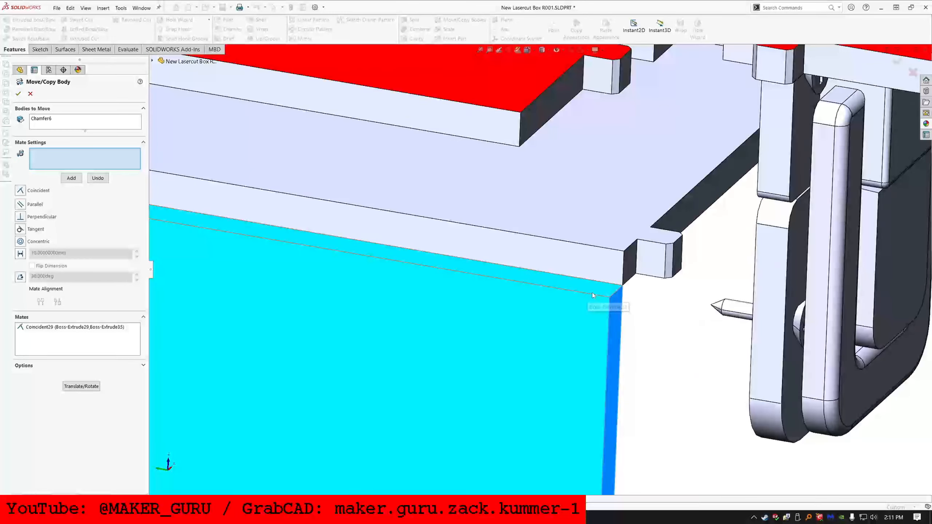
left_click(400, 263)
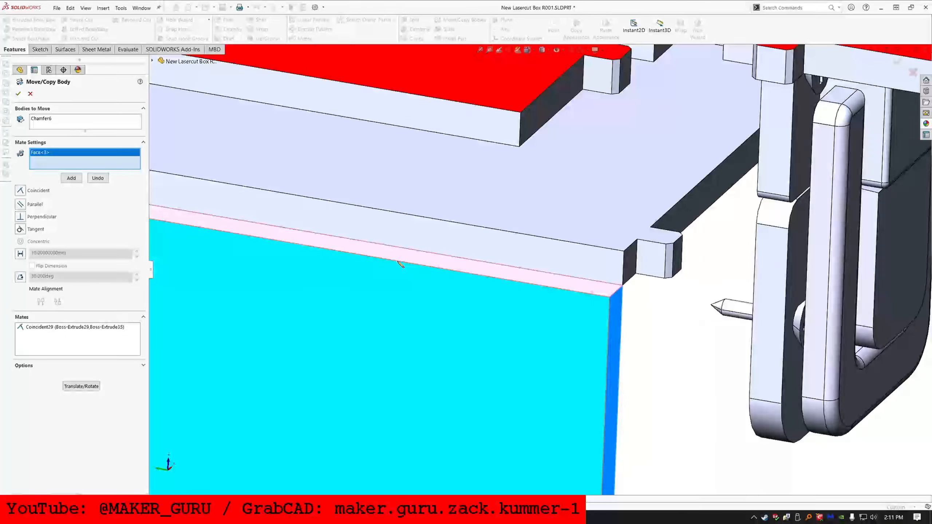
scroll(398, 262, "down", 10)
scroll(272, 223, "up", 3)
middle_click_drag(273, 223, 389, 272)
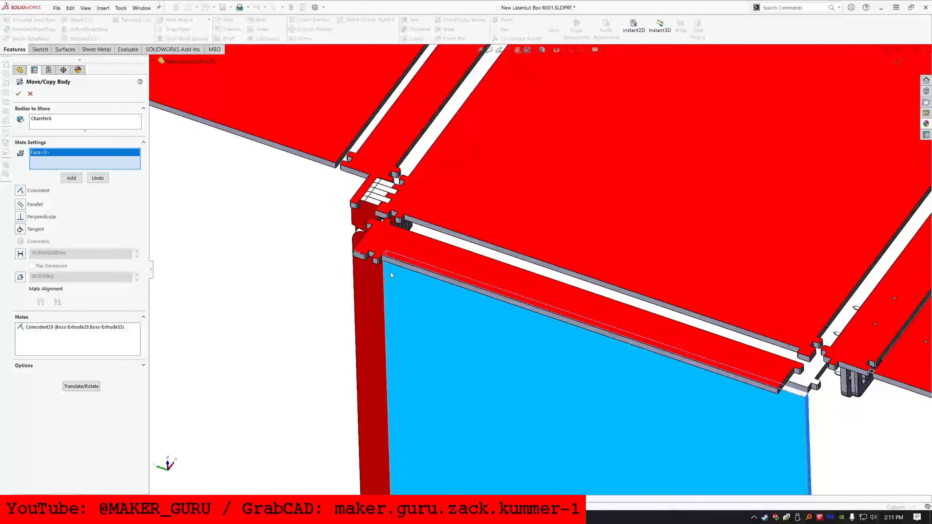
scroll(354, 253, "up", 3)
left_click(364, 226)
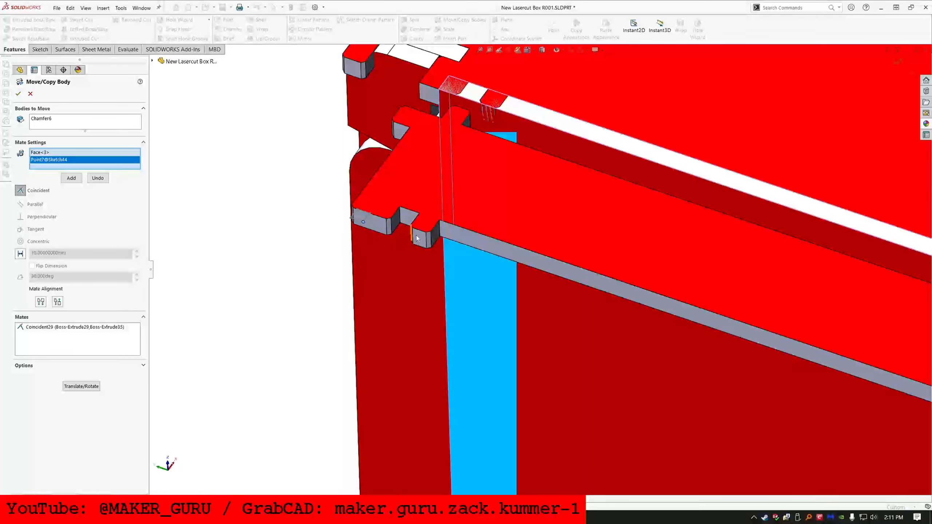
scroll(550, 272, "down", 3)
right_click(517, 302)
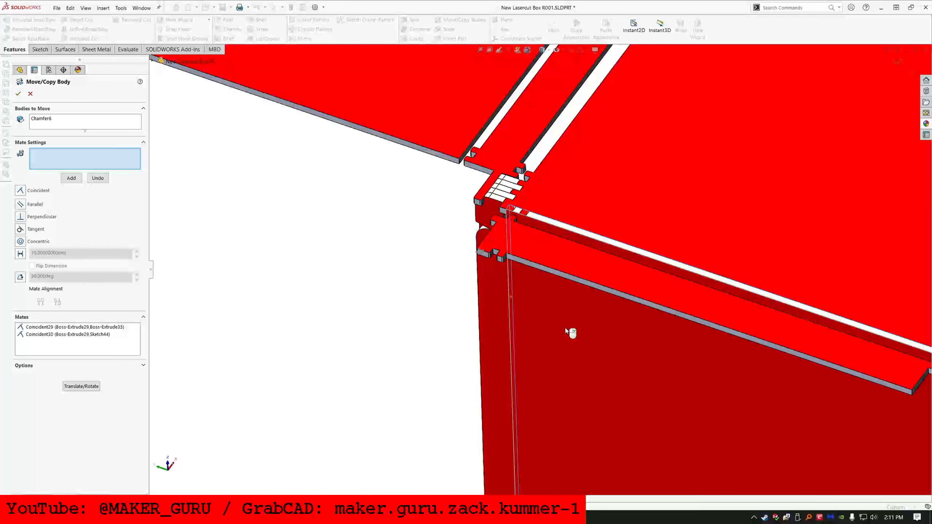
- Mate the side panel's outer face coincident with the flat top face, flip the mate alignment, and complete the body move
left_click(563, 328)
left_click(610, 179)
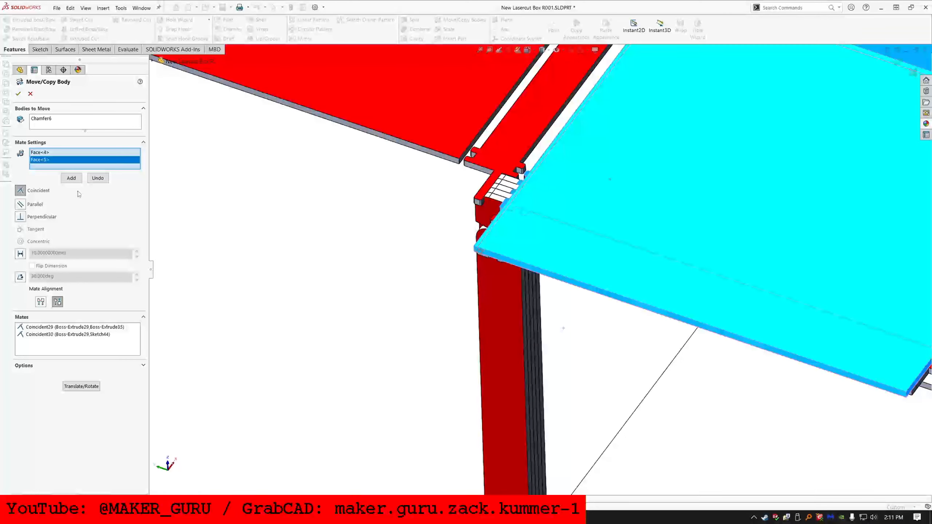
left_click(41, 302)
left_click(71, 178)
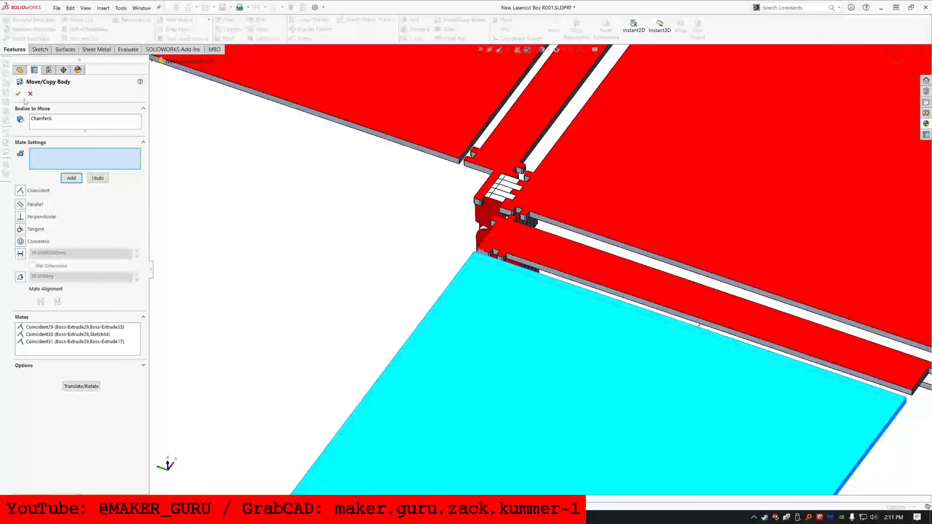
scroll(633, 224, "up", 10)
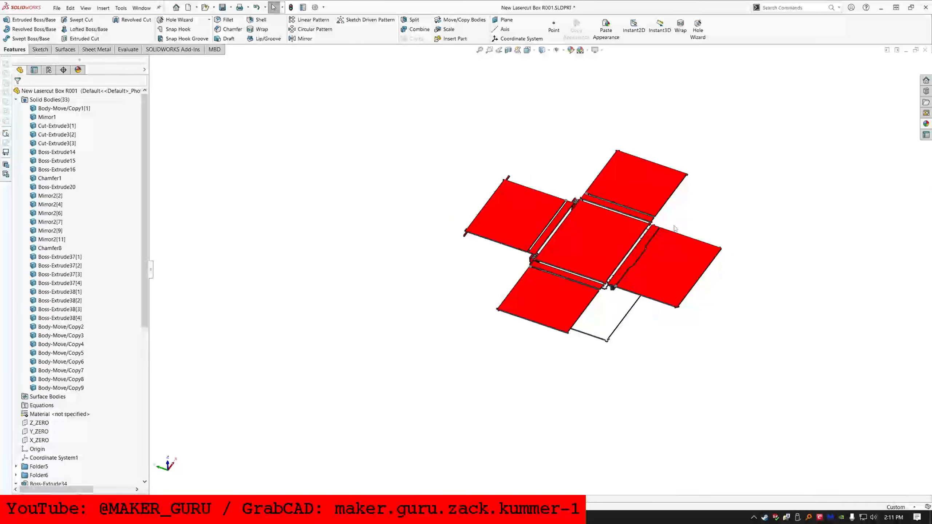
- Add a custom file property named LID_GAP with the value .2
scroll(679, 231, "down", 4)
mouse_move(556, 256)
middle_mouse_down()
mouse_move(566, 189)
mouse_move(544, 246)
middle_mouse_up()
scroll(543, 245, "up", 3)
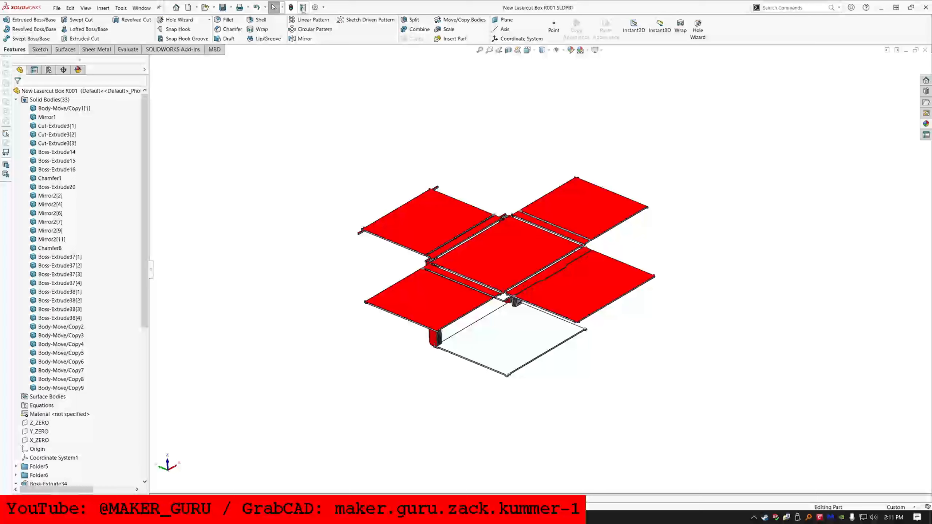
left_click(125, 353)
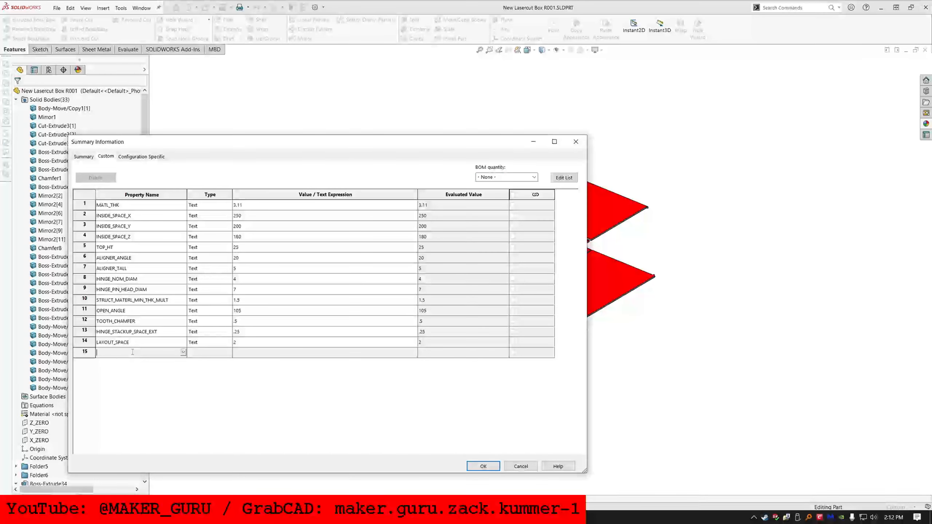
type("LID_GAP")
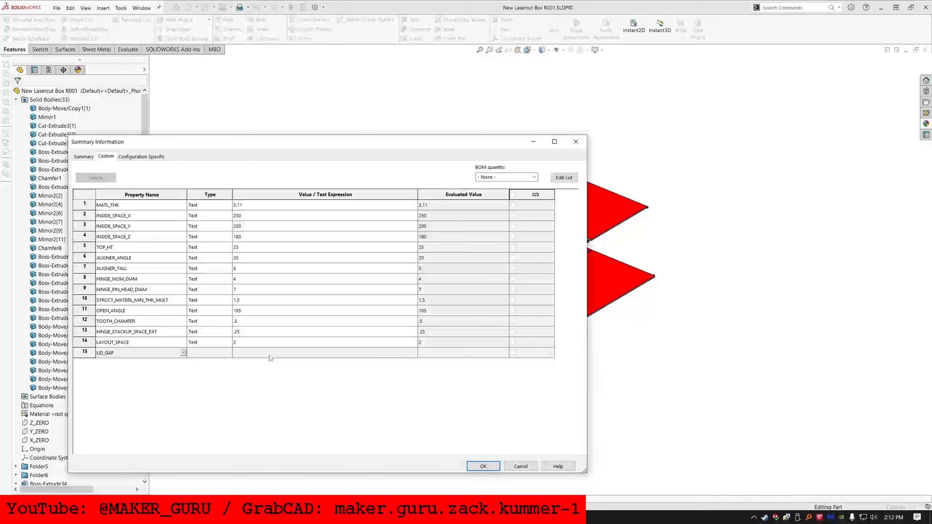
left_click(271, 353)
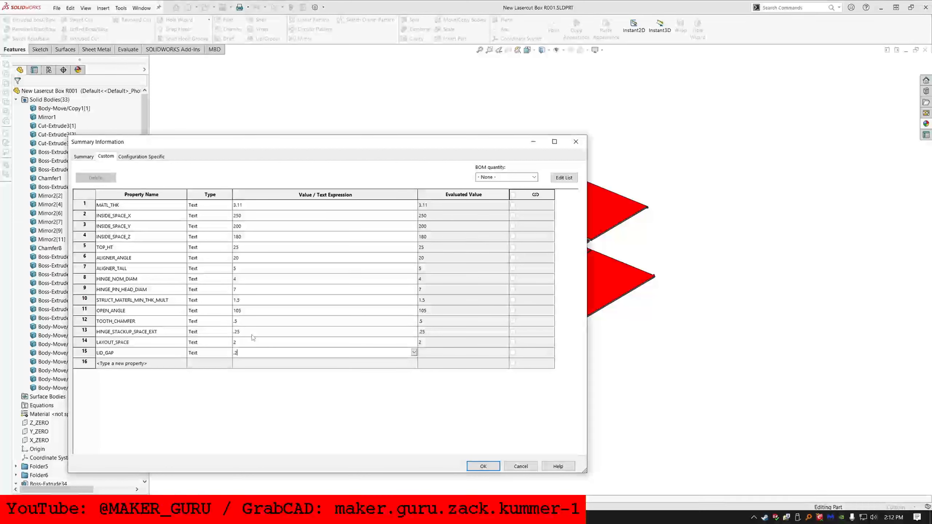
left_click(485, 468)
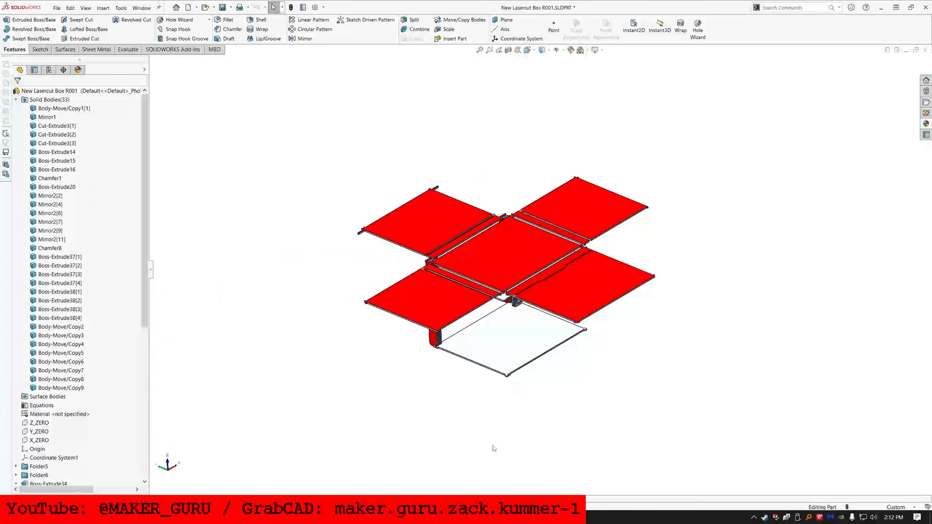
- Roll the model back to just after Chamfer13 and start a sketch on the lower front panel's outer face
scroll(82, 444, "down", 10)
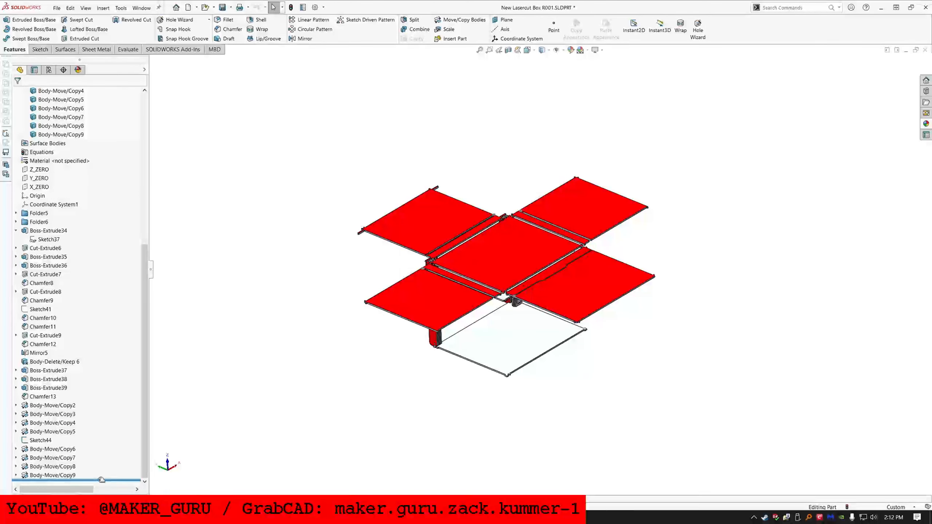
left_click_drag(101, 480, 102, 402)
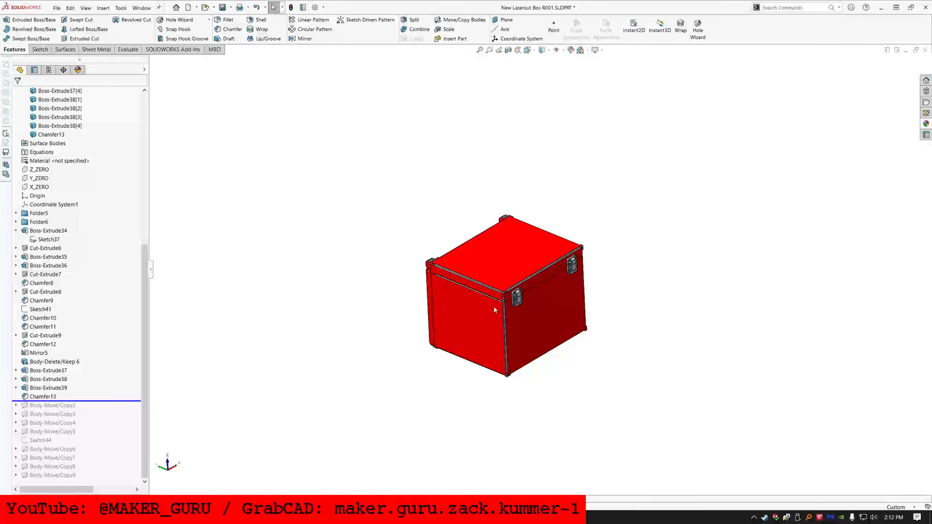
scroll(494, 305, "down", 8)
mouse_move(495, 361)
middle_mouse_down()
mouse_move(434, 371)
mouse_move(425, 357)
middle_mouse_up()
left_click(425, 357)
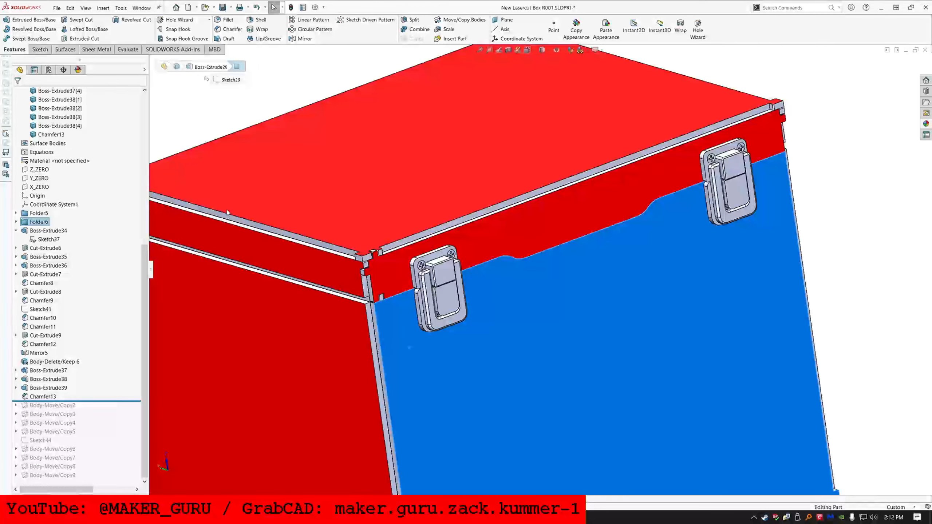
left_click(39, 49)
left_click(11, 22)
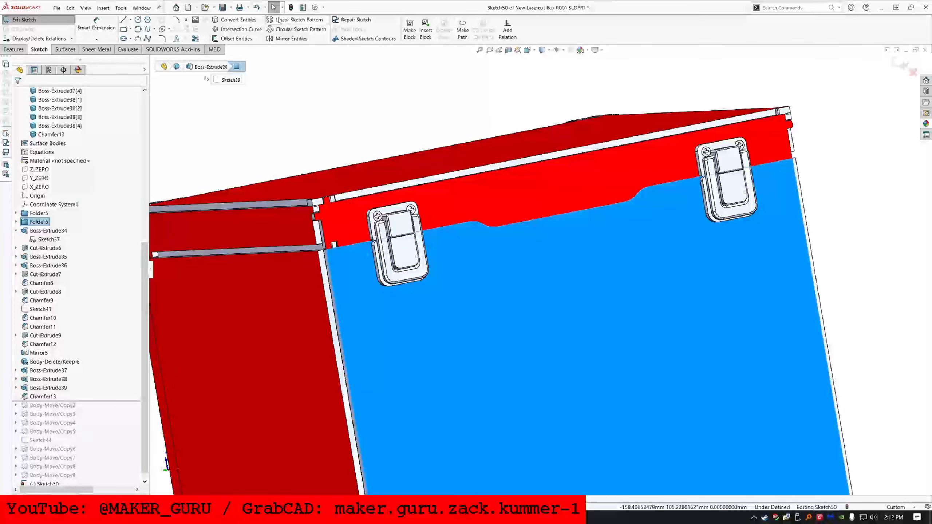
- Convert the front panel's face outline into sketch entities and delete everything except the stepped upper edge profile
left_click(240, 21)
scroll(522, 235, "up", 5)
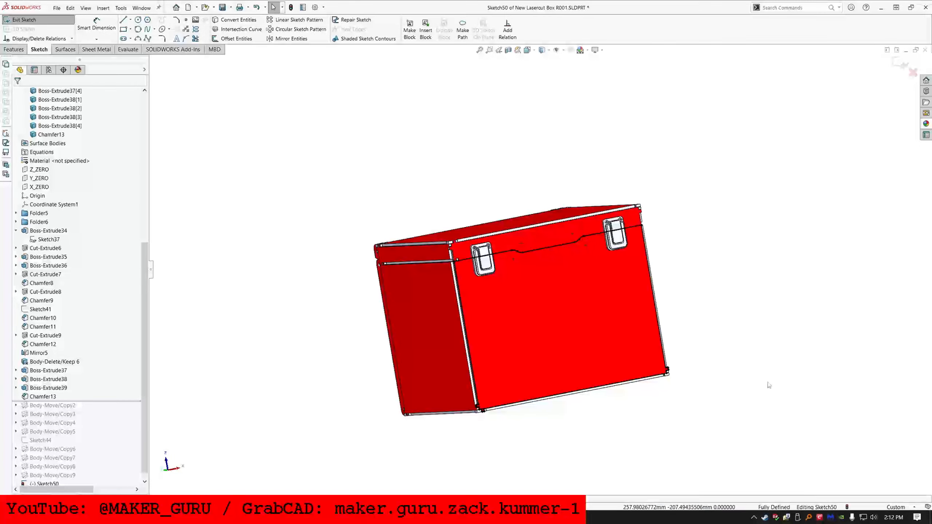
mouse_move(764, 383)
left_mouse_down()
mouse_move(419, 358)
mouse_move(418, 489)
mouse_move(436, 490)
left_mouse_up()
key("Delete")
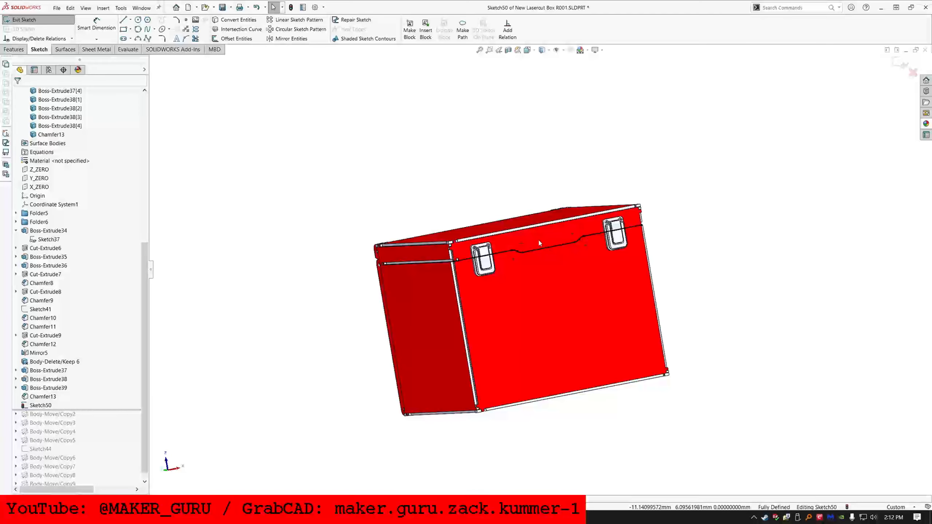
- Offset the whole upper edge profile by 10 mm, reversed so that it runs down into the front panel
scroll(532, 242, "down", 2)
left_click(493, 255)
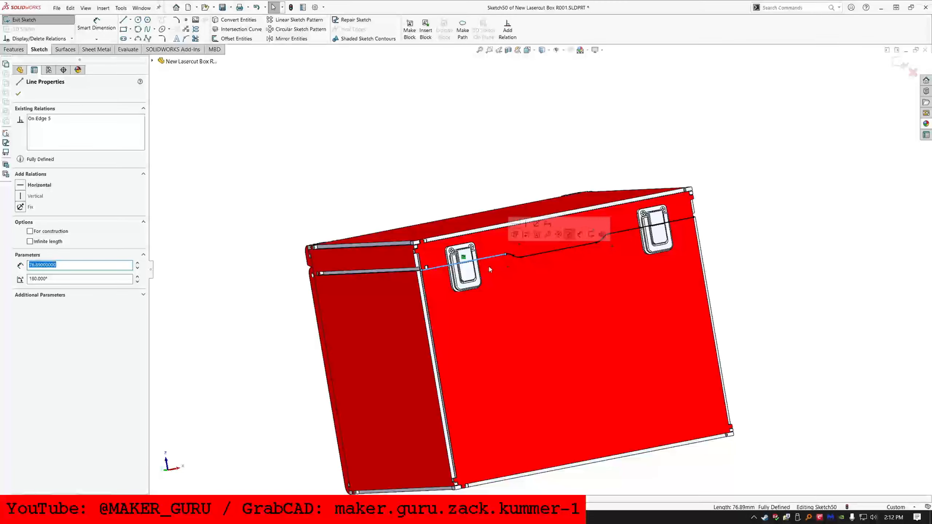
scroll(581, 281, "down", 2)
key("ctrl+a")
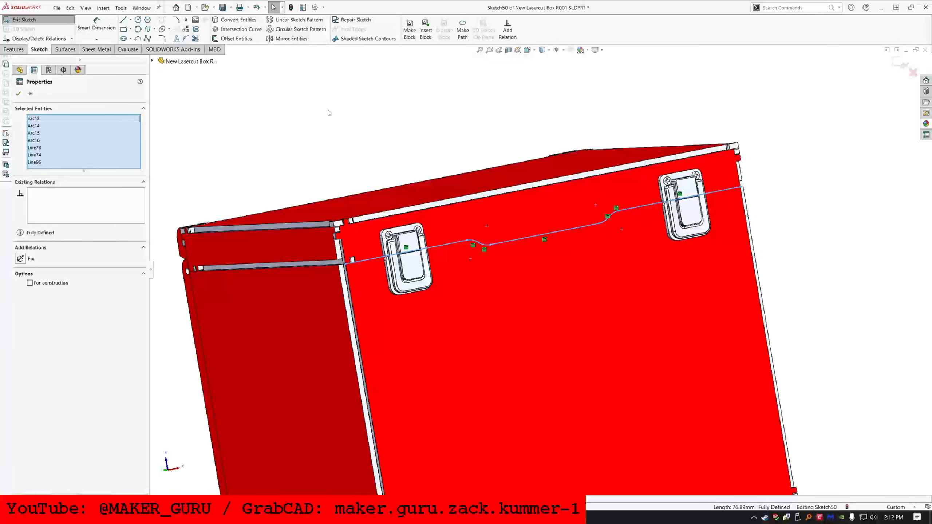
left_click(238, 38)
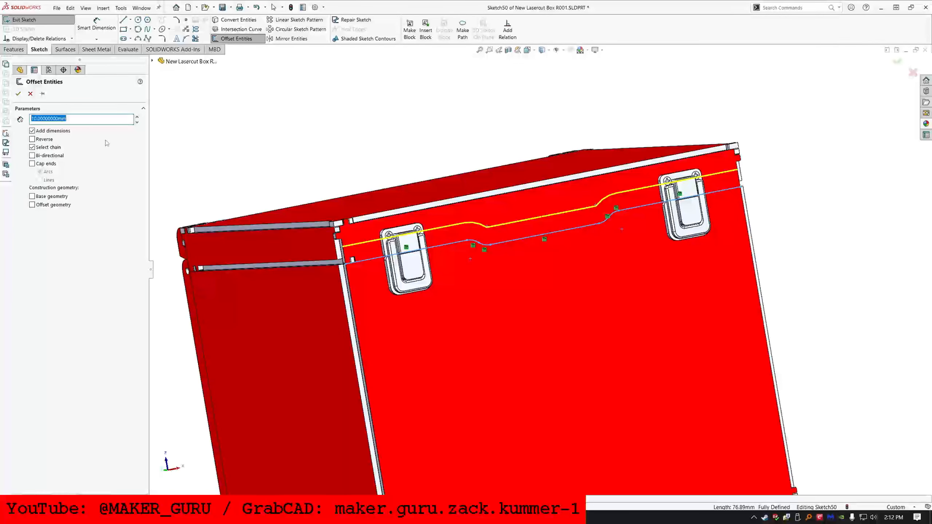
left_click(32, 139)
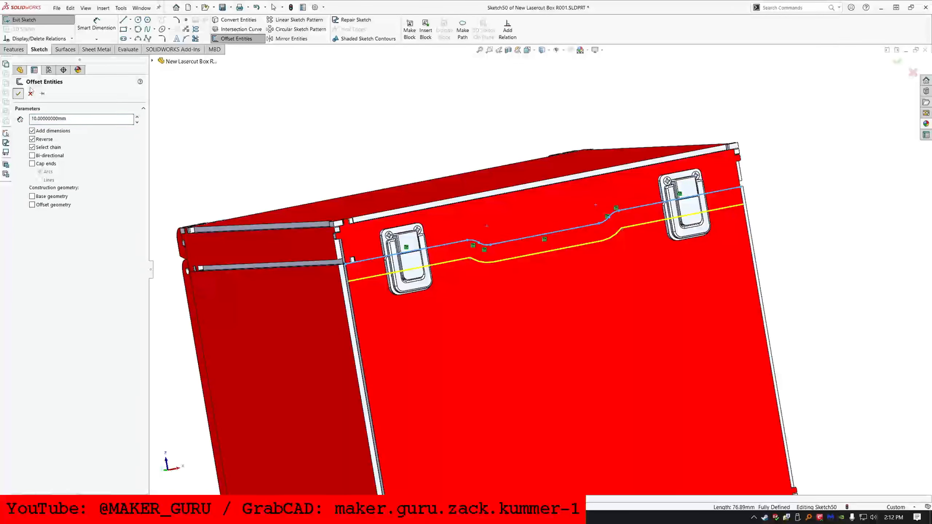
left_click(18, 94)
- Close both ends of the front panel's offset strip with short lines between the original and offset profiles
left_click(123, 19)
scroll(376, 312, "down", 3)
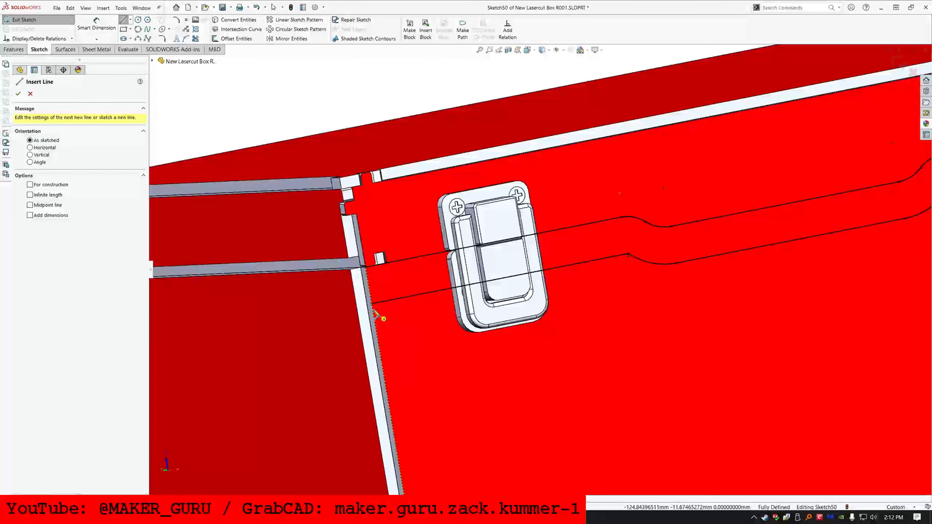
left_click(372, 304)
left_click(366, 267)
scroll(759, 259, "up", 7)
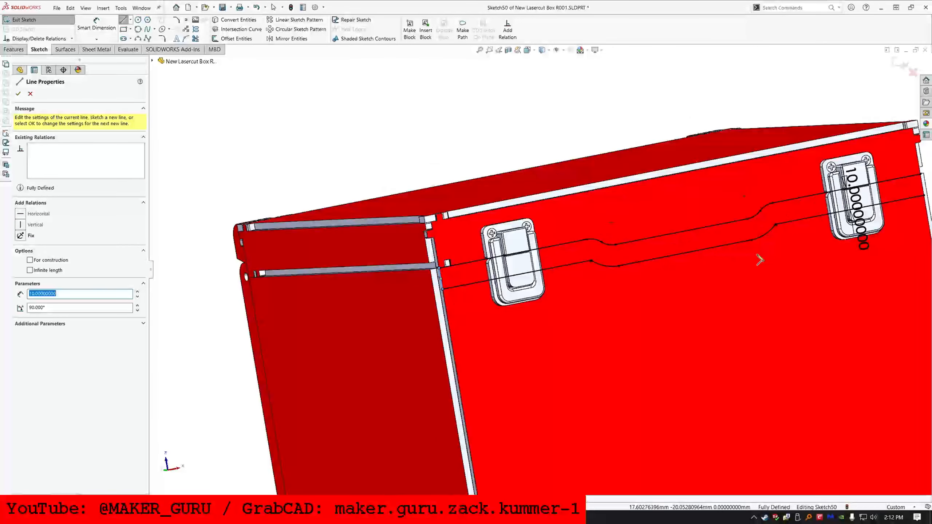
scroll(688, 236, "down", 2)
scroll(756, 224, "down", 5)
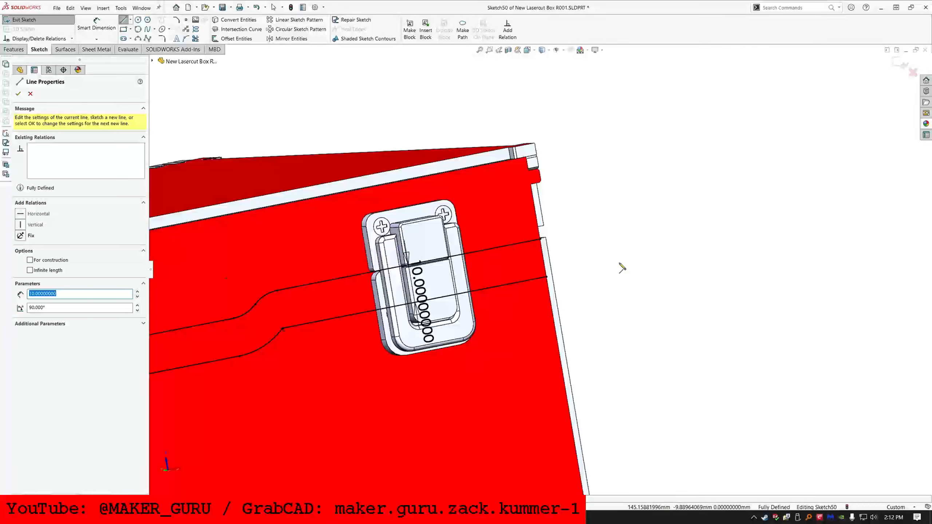
left_click(547, 277)
left_click(541, 239)
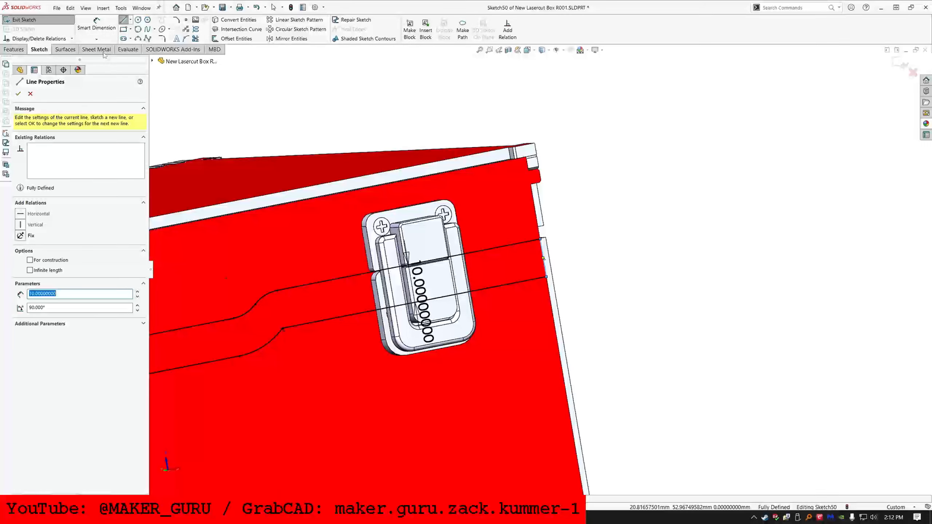
- Move the offset dimension clear of the front panel and link its value to the LID_GAP property
left_click(124, 20)
left_click_drag(423, 286, 688, 268)
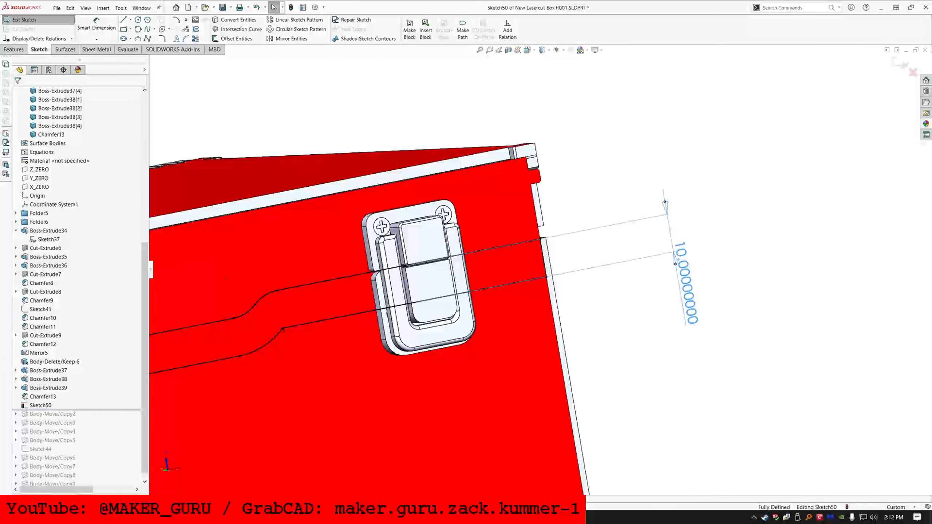
double_click(688, 267)
type("=L")
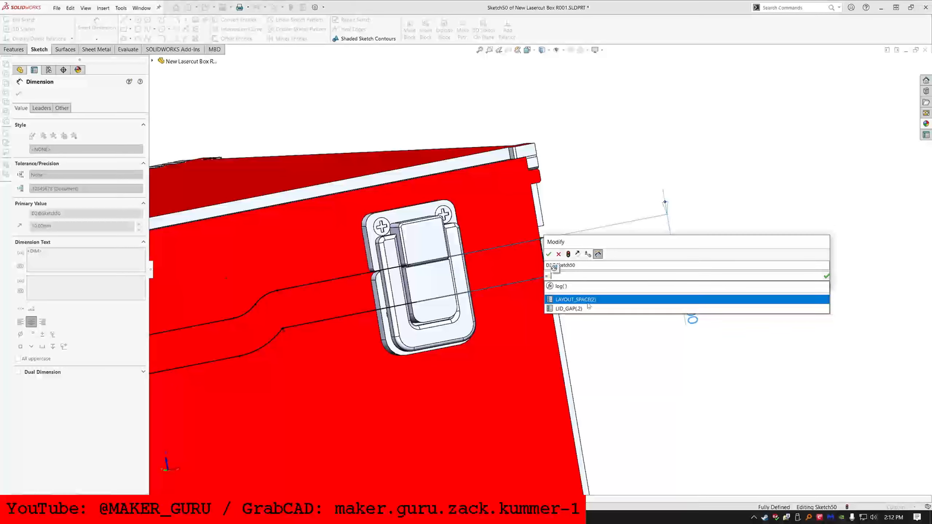
left_click(572, 308)
left_click(549, 255)
scroll(547, 258, "up", 8)
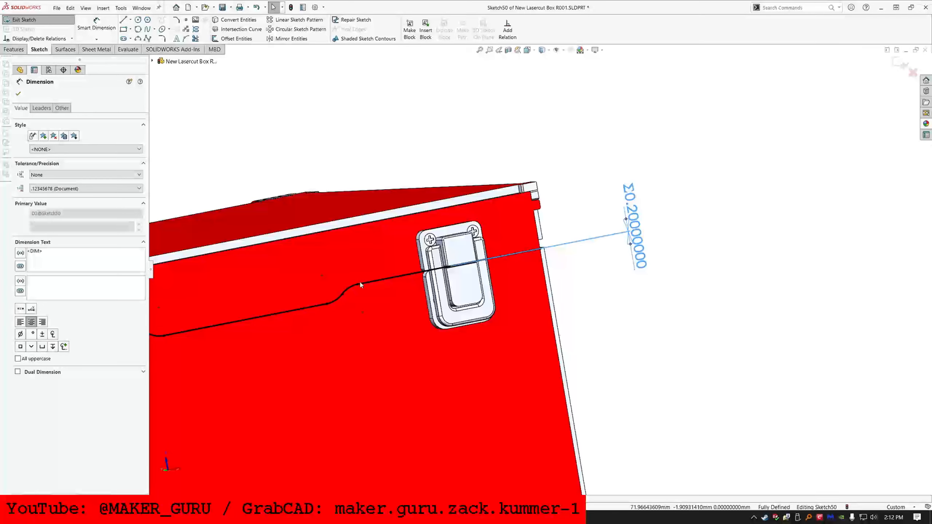
- Cut the lid gap strip Through All, limiting the feature scope to the front panel body
left_click(11, 49)
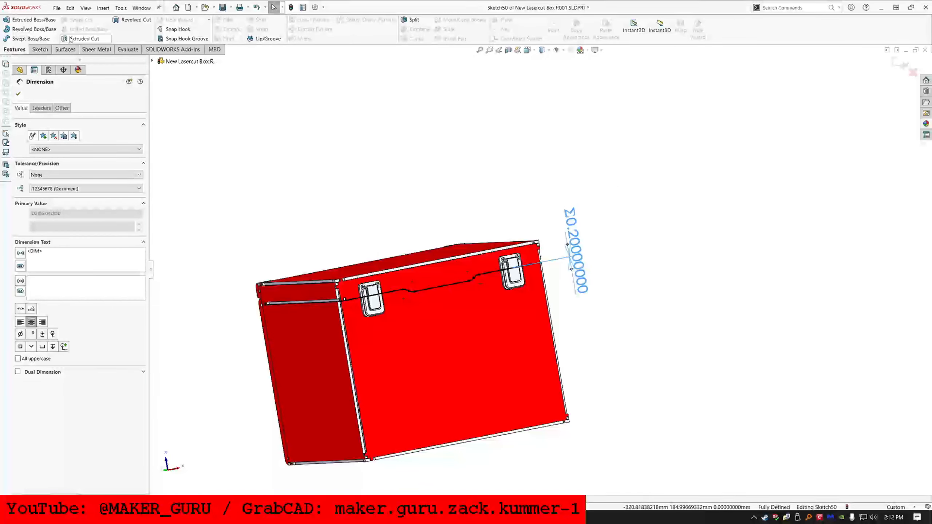
left_click(59, 144)
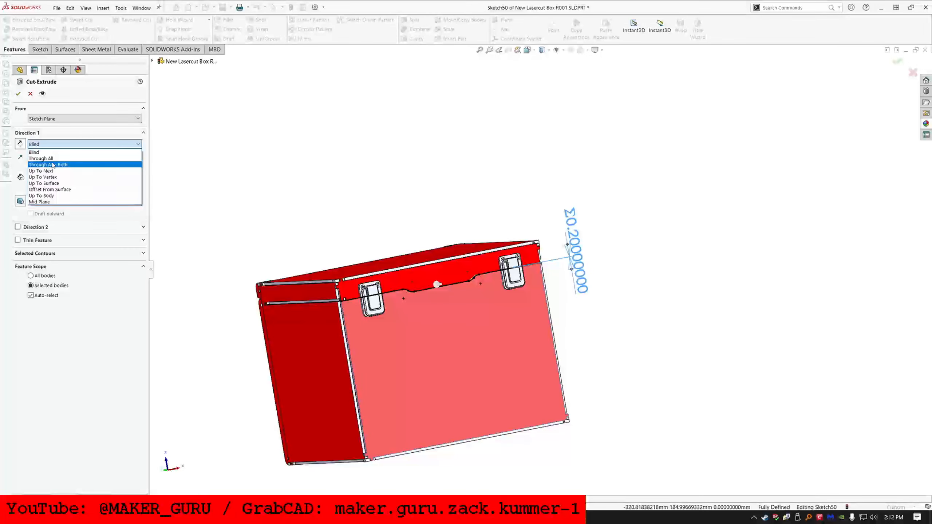
left_click(53, 159)
left_click(31, 281)
left_click(452, 379)
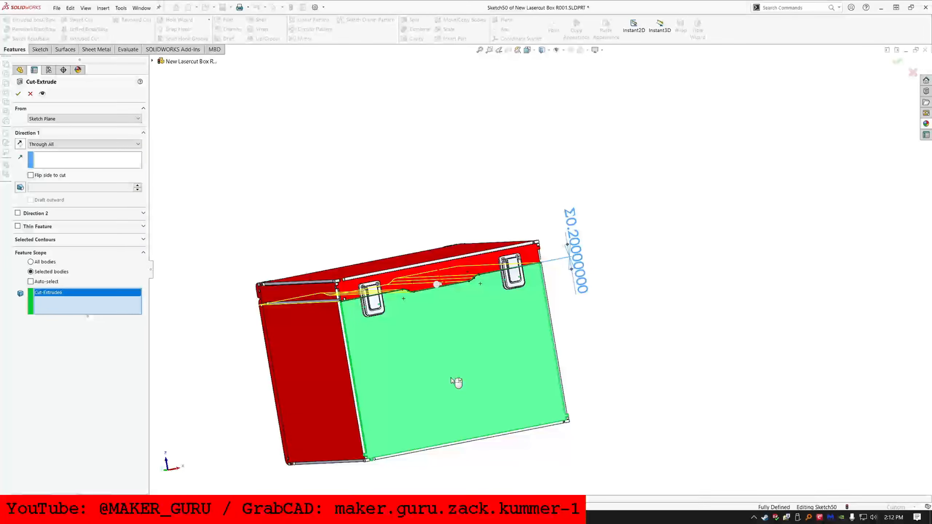
key("Return")
- Convert the lower rear panel's outer face outline into a new sketch and delete everything except the upper edge line
middle_click_drag(291, 357, 450, 349)
left_click(450, 349)
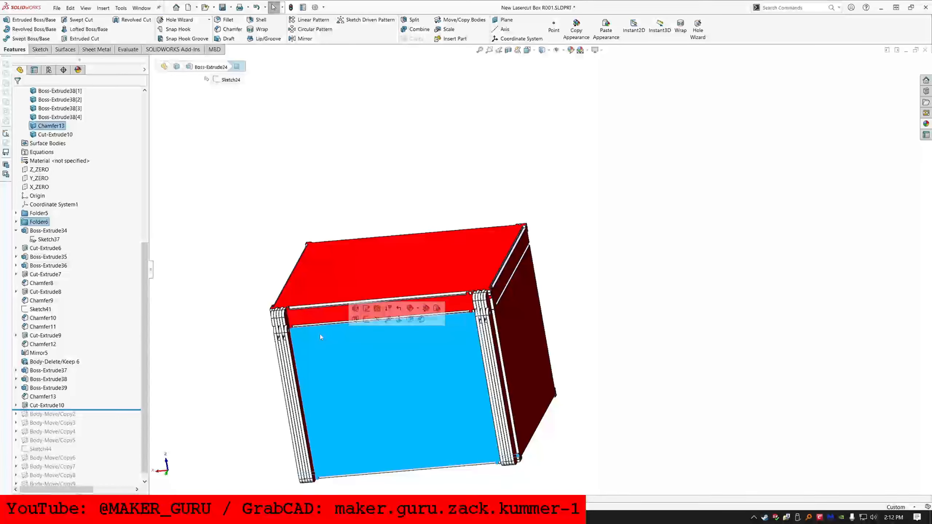
left_click(40, 49)
left_click(36, 21)
left_click(220, 20)
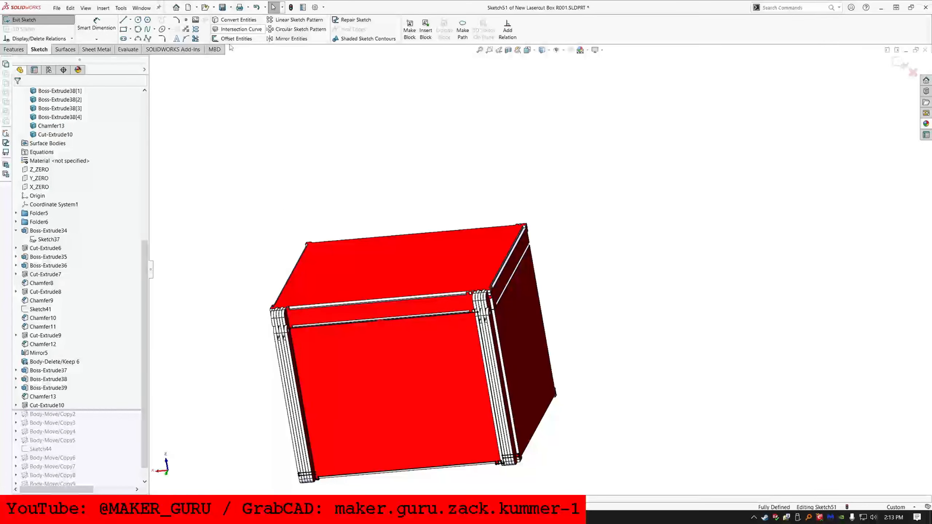
scroll(435, 441, "down", 2)
scroll(436, 441, "up", 2)
mouse_move(495, 453)
left_mouse_down()
mouse_move(647, 416)
mouse_move(359, 306)
mouse_move(264, 484)
left_mouse_up()
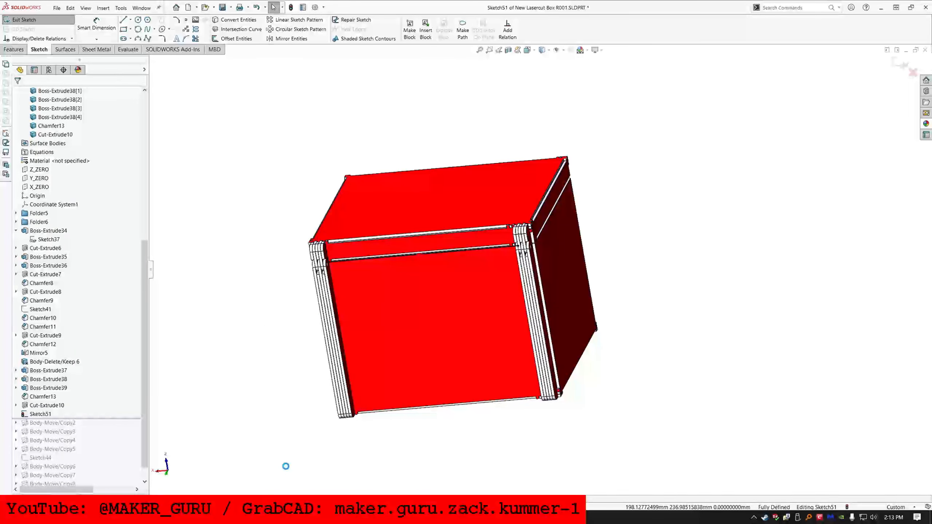
- Offset the rear panel's upper edge line by 10 mm, reversed so that it lies down inside the panel
scroll(512, 285, "down", 6)
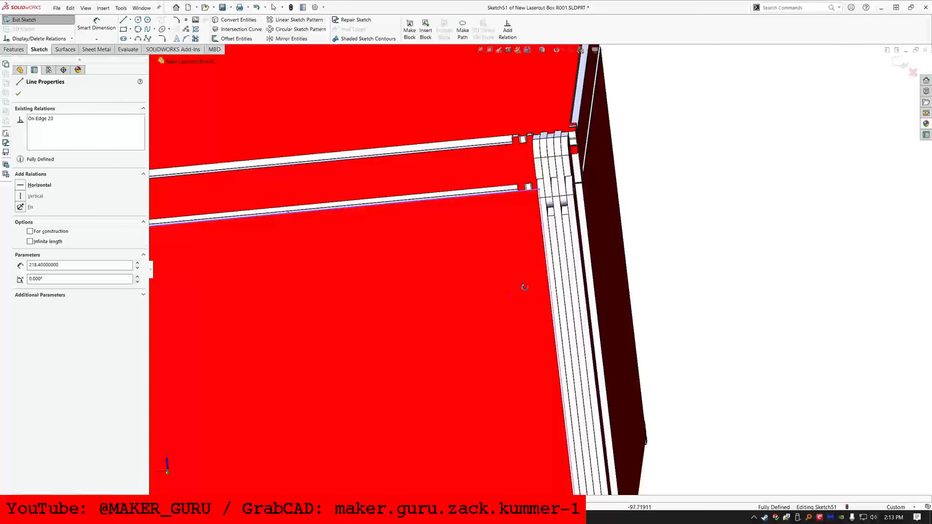
left_click(232, 40)
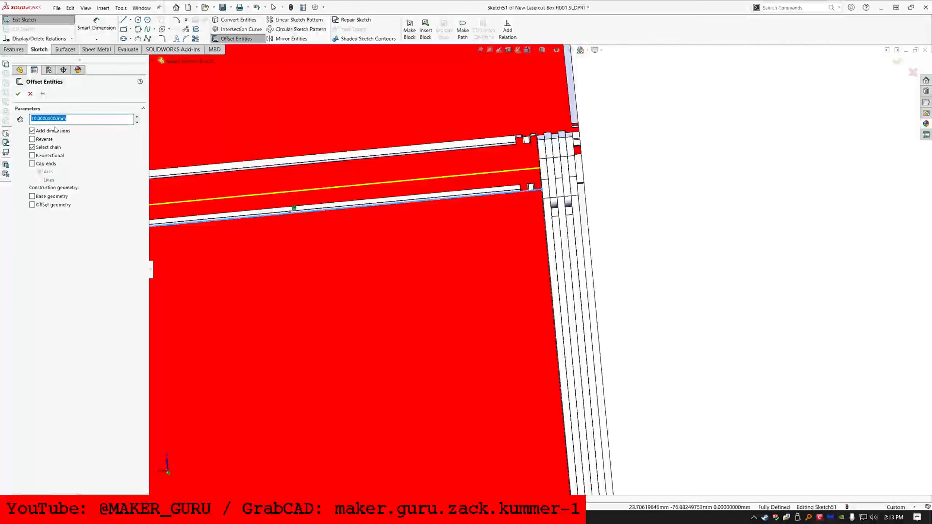
left_click(42, 140)
left_click(18, 94)
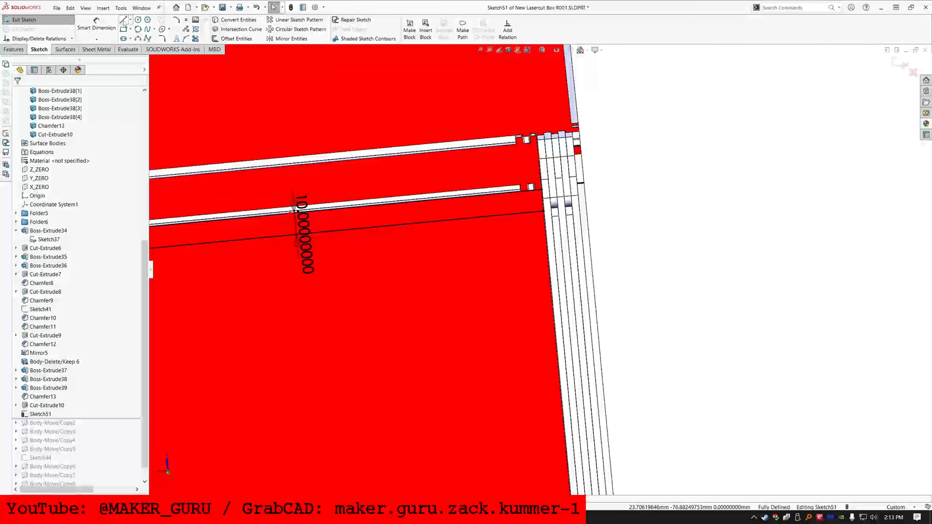
- Close both ends of the rear panel's lid gap strip with short lines joining the offset line to the upper edge line
left_click(123, 20)
left_click(544, 212)
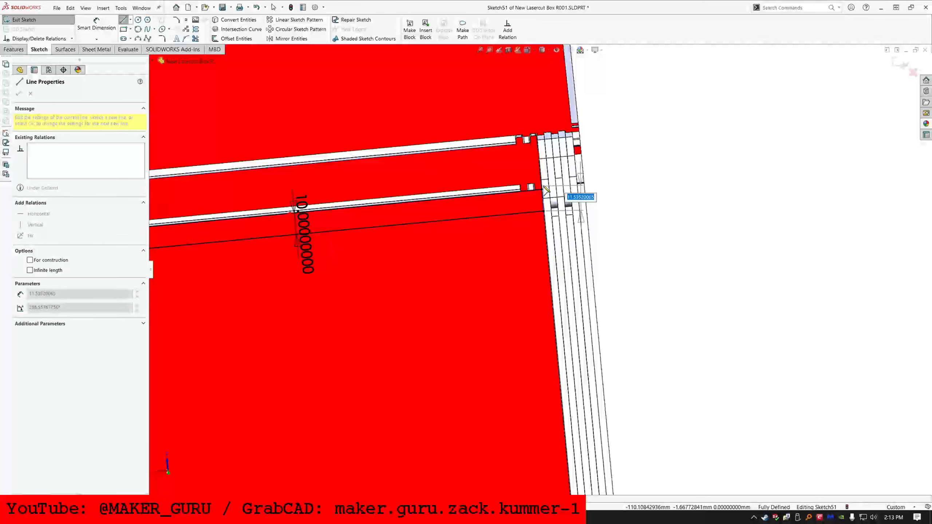
left_click(542, 190)
scroll(320, 220, "down", 5)
scroll(334, 254, "up", 3)
scroll(338, 263, "up", 2)
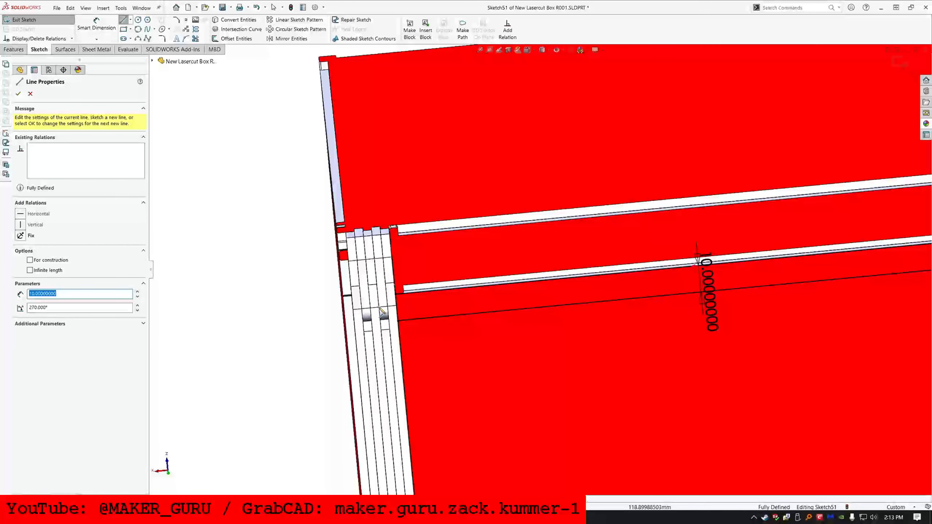
left_click(399, 321)
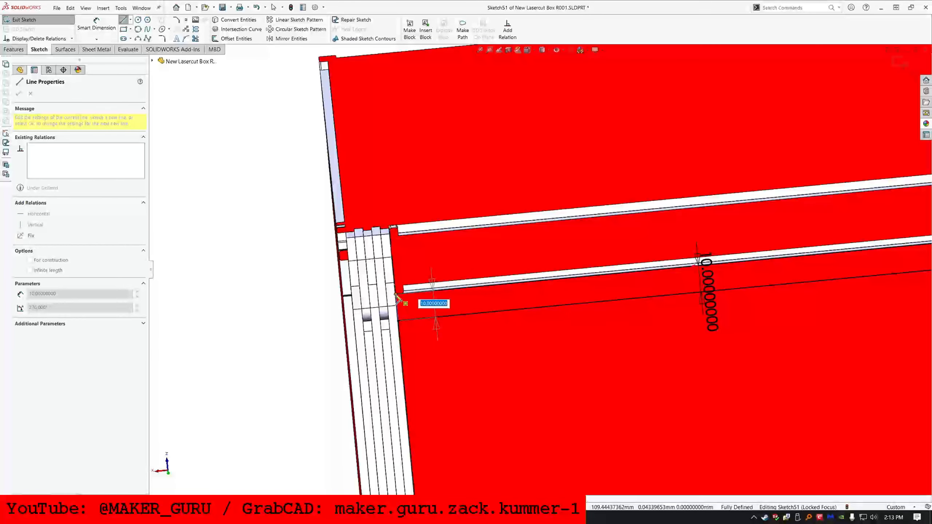
left_click(395, 294)
key("Escape")
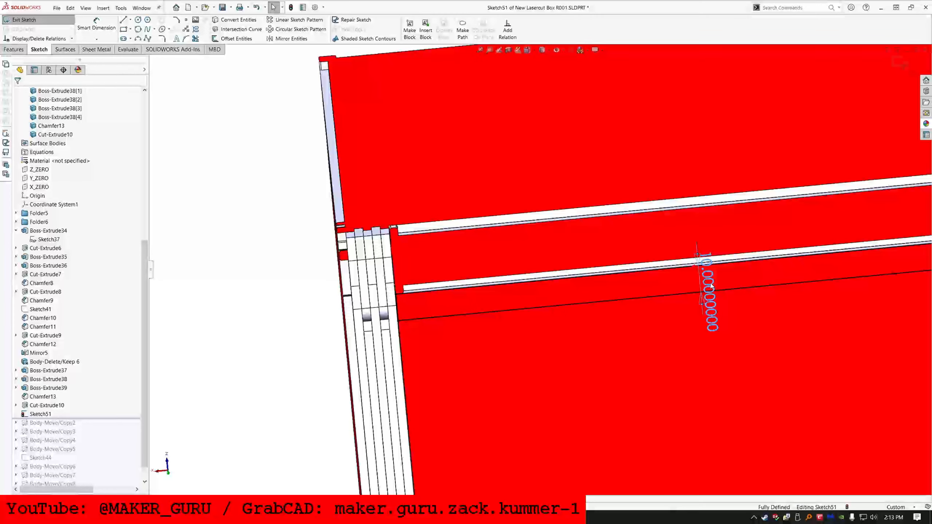
- Link the rear panel's offset dimension to the LID_GAP property
double_click(710, 287)
type("=l")
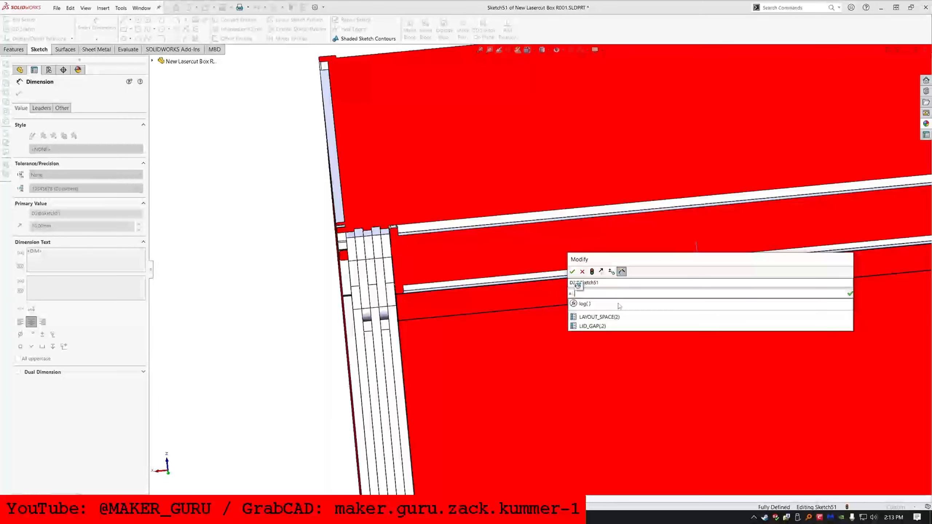
left_click(598, 327)
left_click(572, 272)
- Cut the rear lid gap strip Through All, limiting the feature scope to the lower rear panel body
left_click(14, 49)
left_click(84, 38)
left_click(84, 144)
left_click(46, 158)
left_click(31, 281)
left_click(548, 399)
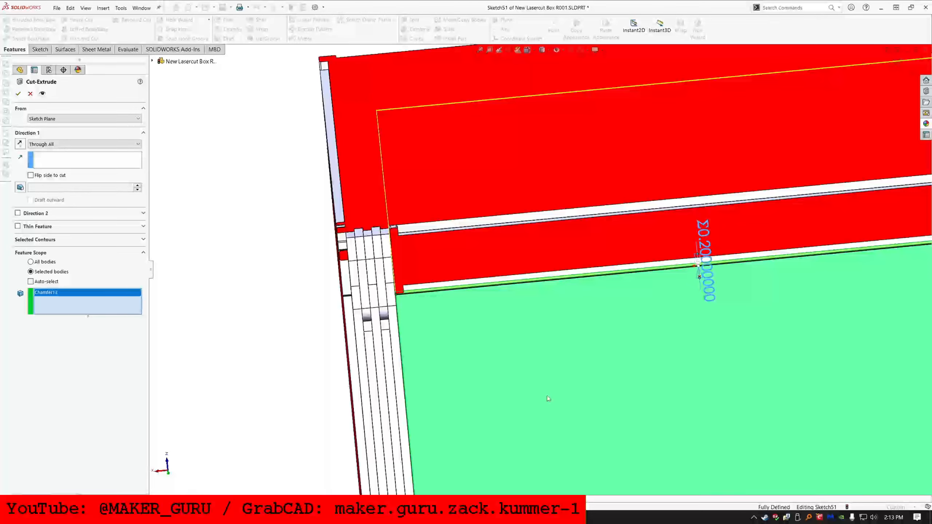
key("Return")
- Examine the box from several angles, checking the trimmed lid seam, the hinge corner and the lower corner joint
scroll(467, 347, "up", 7)
scroll(600, 349, "down", 2)
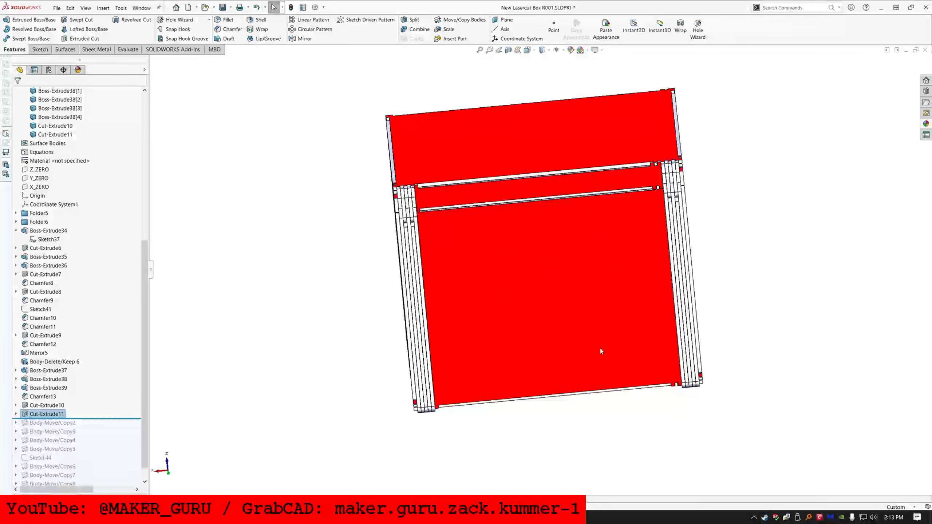
middle_click_drag(601, 351, 618, 318)
scroll(471, 369, "down", 3)
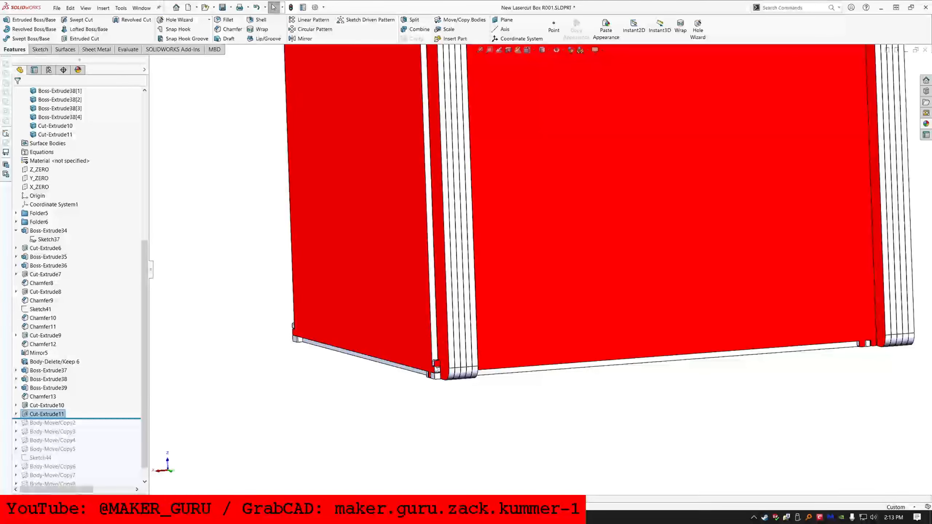
scroll(436, 364, "up", 4)
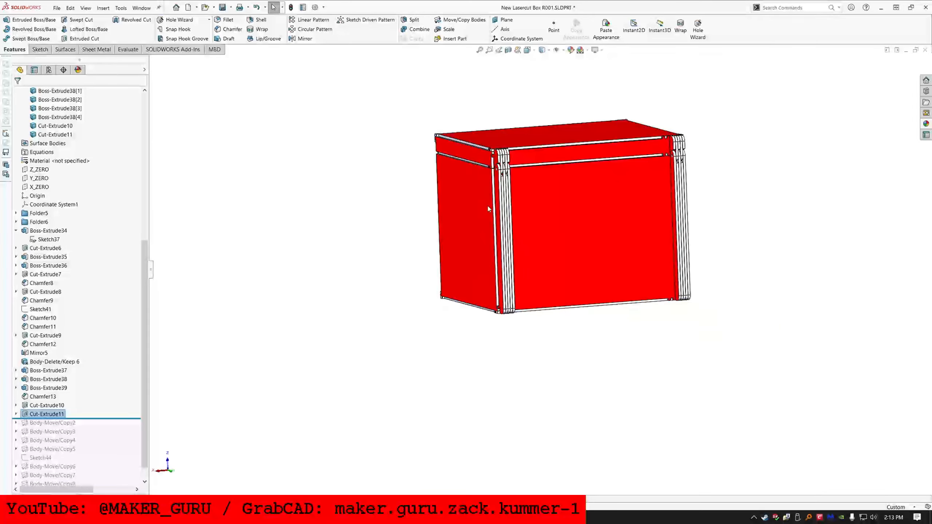
scroll(520, 180, "down", 6)
middle_click_drag(491, 180, 551, 334)
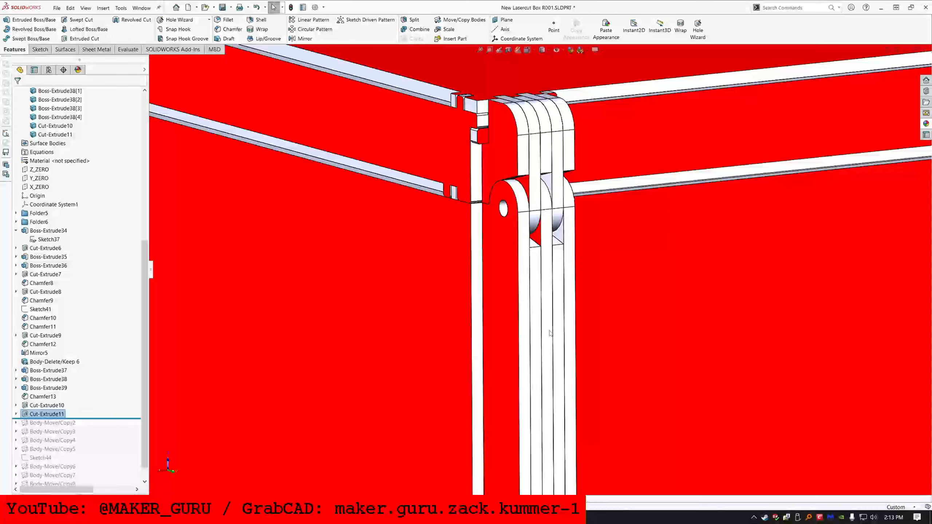
scroll(549, 333, "up", 3)
scroll(565, 439, "down", 2)
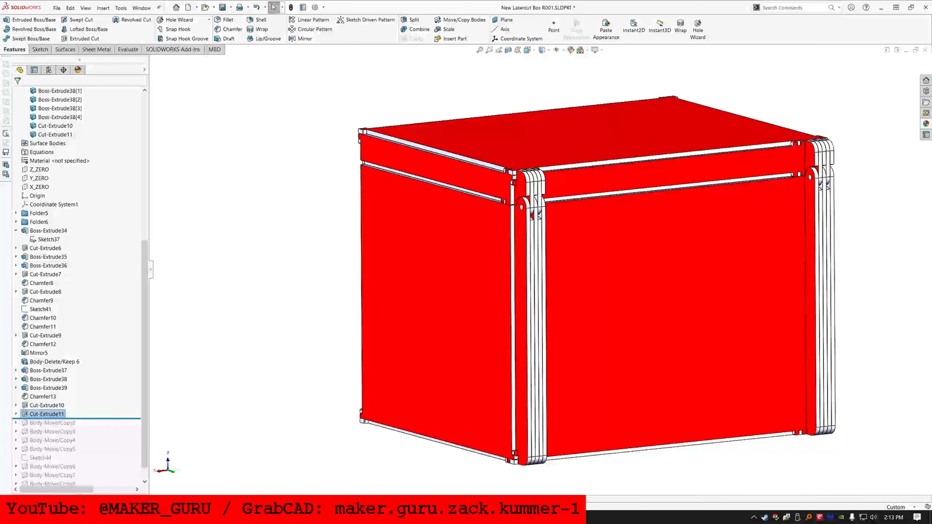
scroll(473, 461, "down", 8)
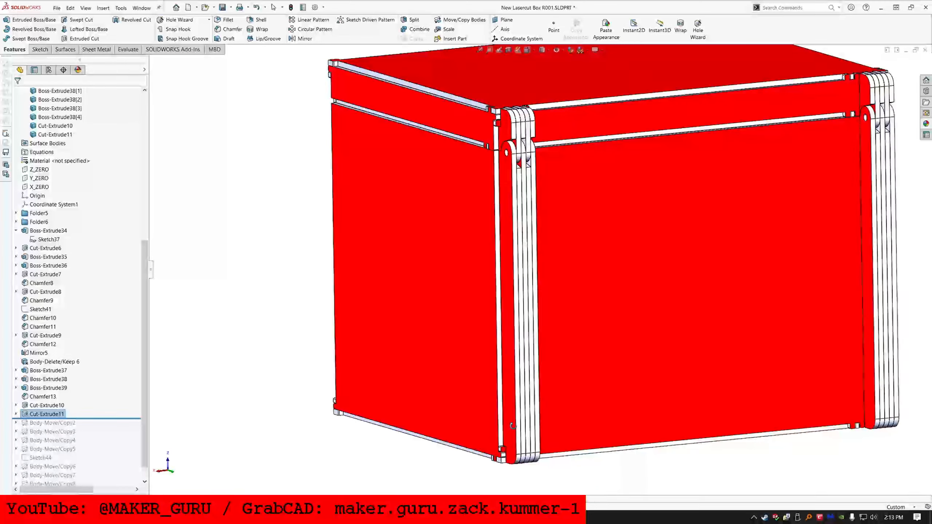
- Start a sketch on the small finger face at the box's lower rear corner and draw a rectangle about 3.2 mm high across it
left_click(478, 429)
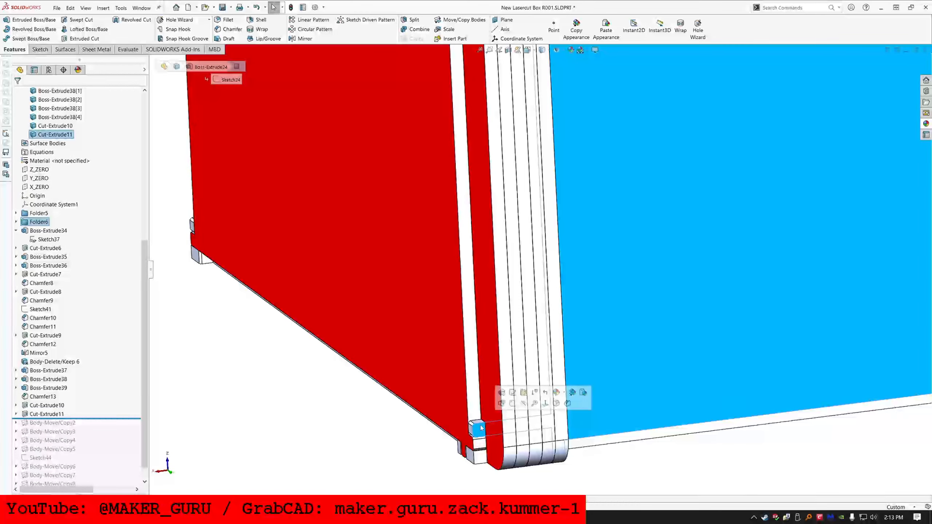
left_click(36, 51)
left_click(22, 22)
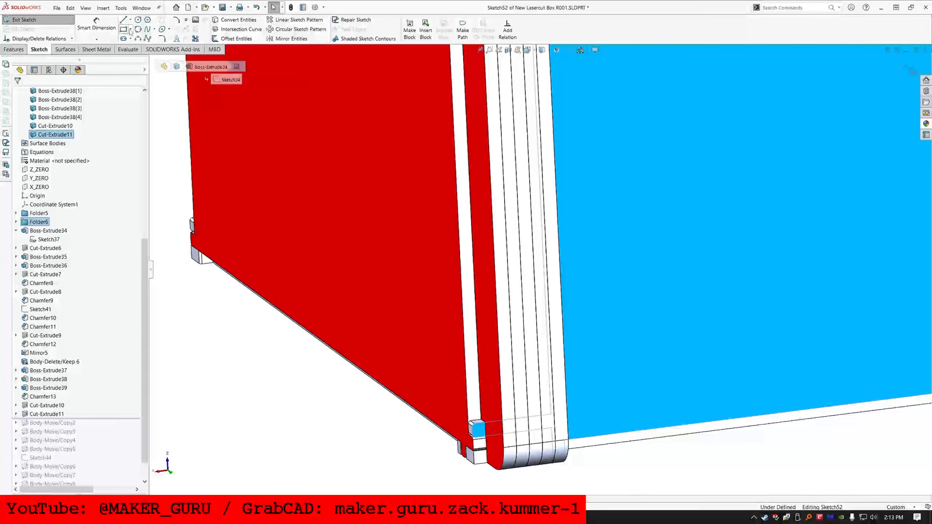
left_click(127, 30)
scroll(504, 423, "down", 2)
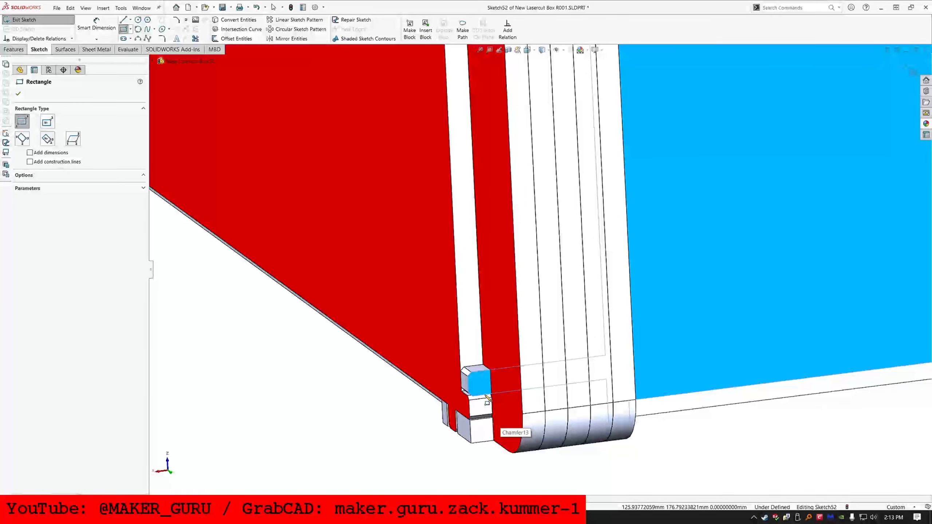
left_click(486, 371)
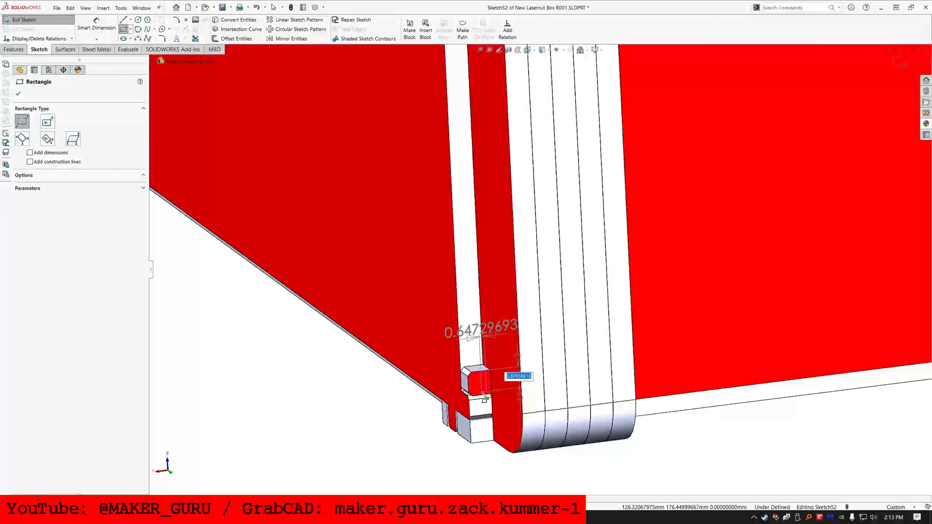
left_click(474, 396)
scroll(514, 184, "up", 4)
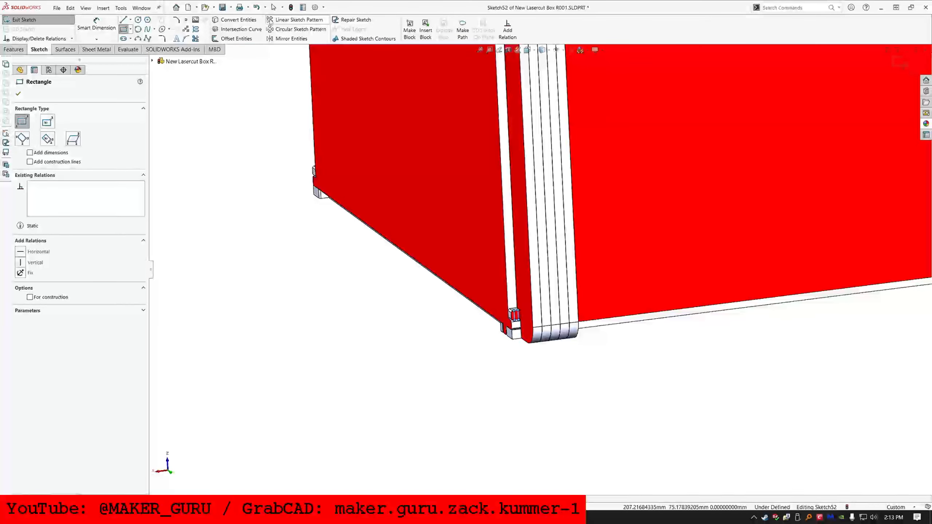
- Linear-pattern the rectangle upward along the vertical corner edge with 100 instances
left_click(296, 20)
left_click(508, 276)
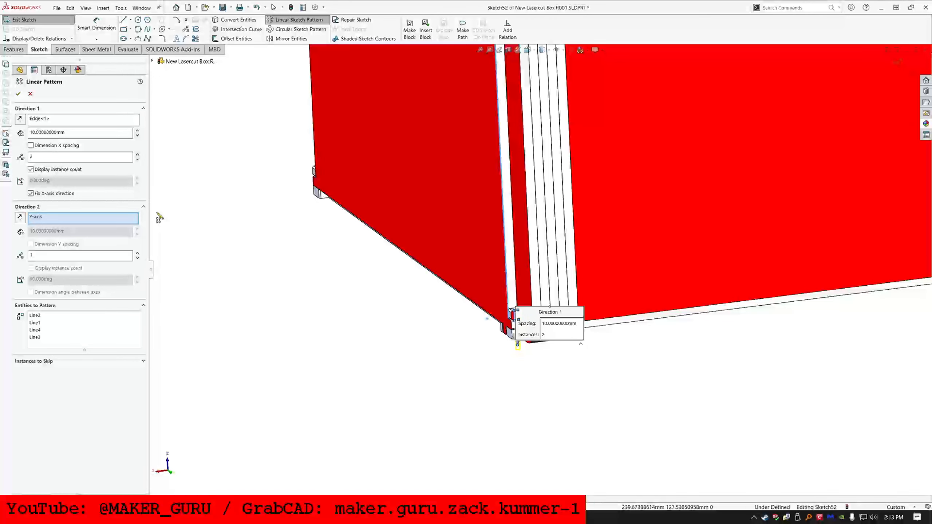
left_click(20, 120)
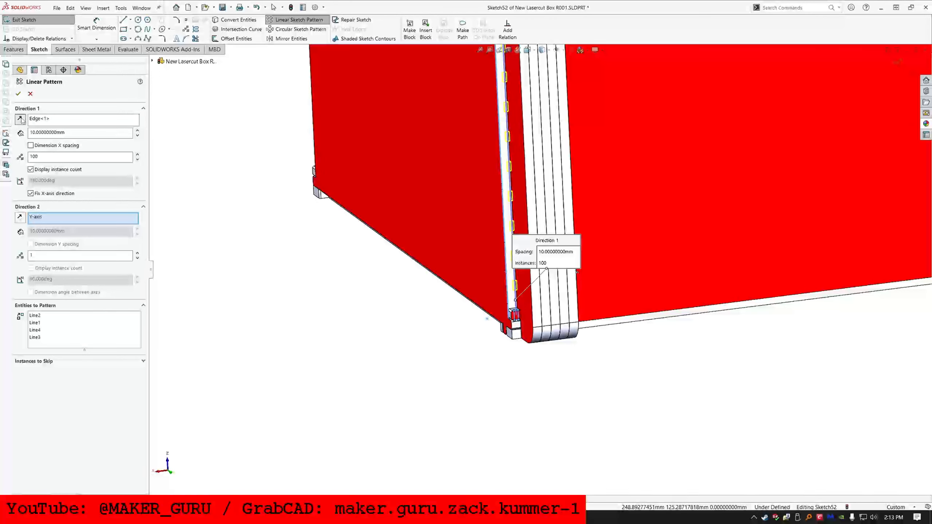
left_click(18, 93)
- Draw a line from the first rectangle to its next copy, making it parallel and equal in length to that copy's side
left_click(123, 19)
scroll(527, 307, "up", 3)
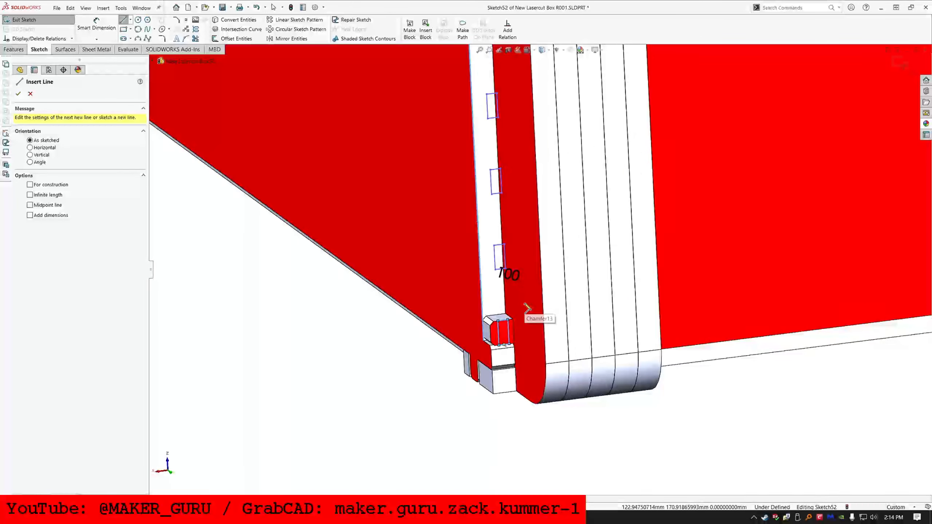
scroll(527, 307, "up", 1)
left_click(506, 325)
scroll(504, 270, "up", 1)
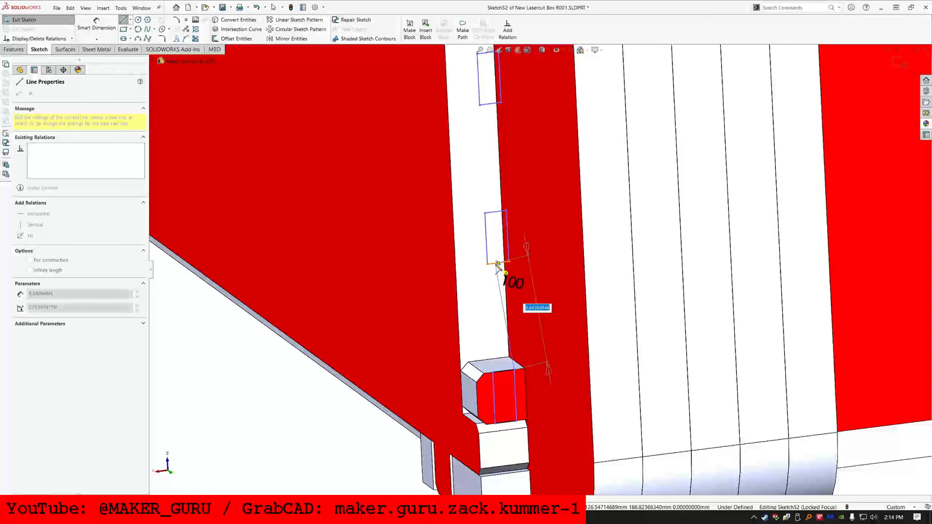
left_click(494, 270)
key("Escape")
left_click(495, 272)
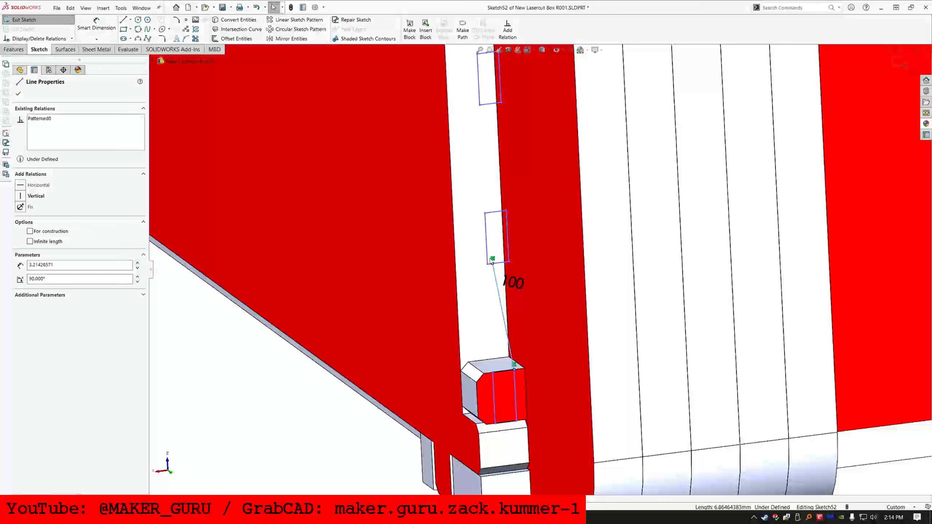
left_click(496, 263, "ctrl")
left_click(553, 225)
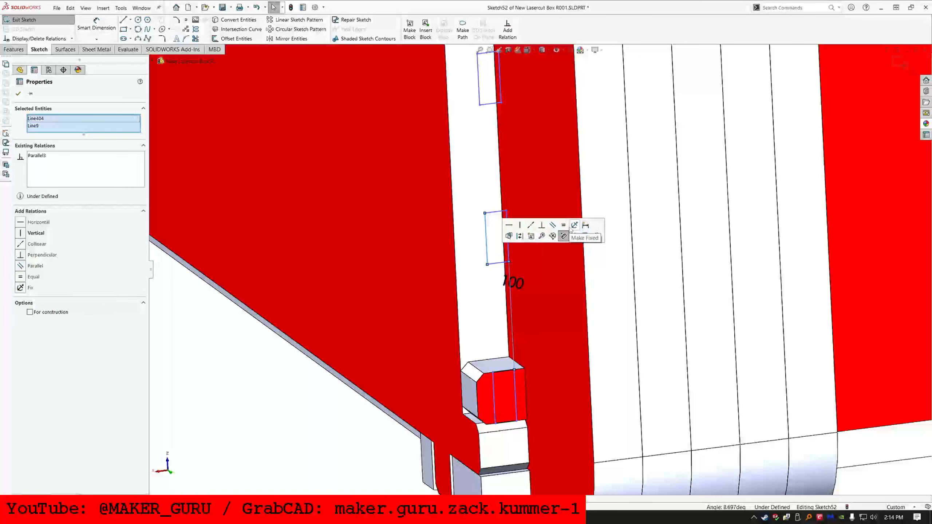
left_click(564, 225)
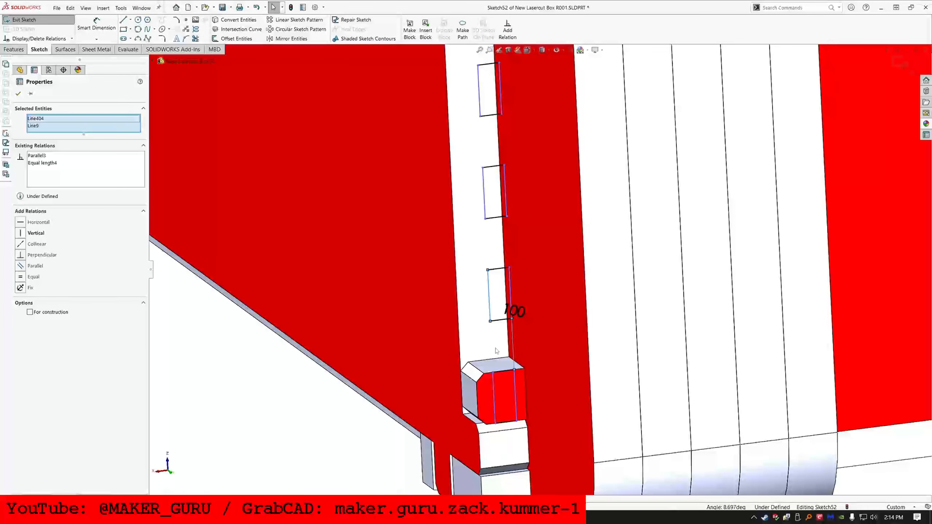
- Measure the rectangle side plus the spacing line, and examine how the patterned rectangles line up with the lid seam and upper finger
left_click(516, 384)
left_click(511, 294, "ctrl")
scroll(538, 268, "up", 8)
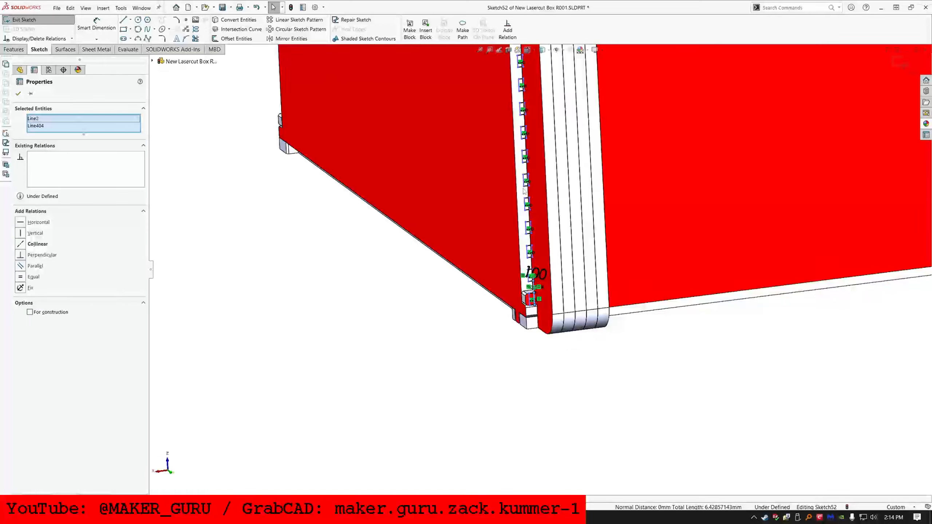
scroll(524, 191, "up", 6)
scroll(546, 191, "down", 8)
mouse_move(546, 212)
middle_mouse_down()
mouse_move(527, 191)
mouse_move(539, 164)
mouse_move(571, 179)
middle_mouse_up()
scroll(503, 266, "up", 5)
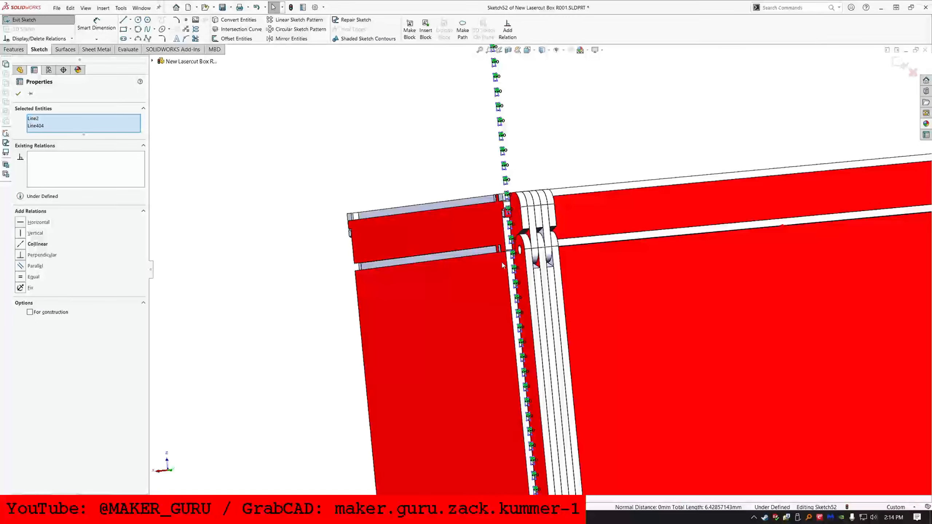
scroll(503, 266, "down", 4)
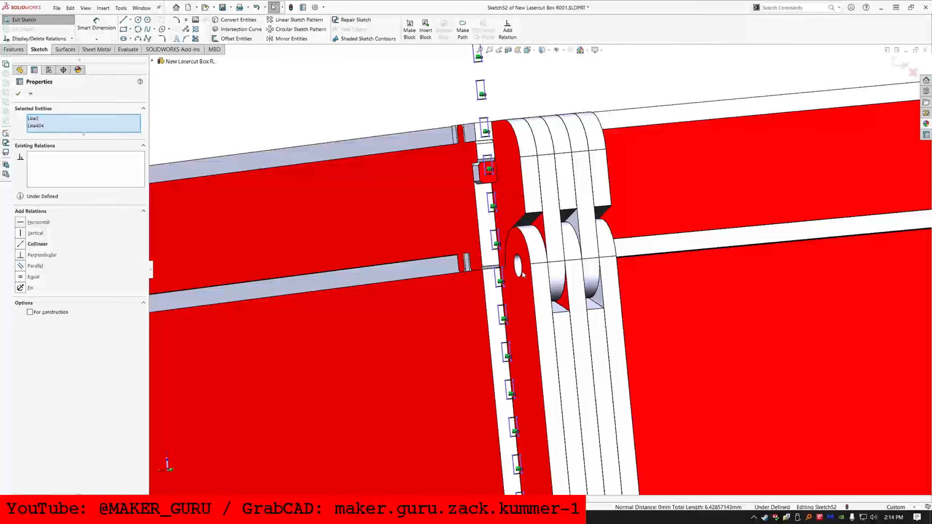
middle_click_drag(523, 274, 527, 296)
scroll(528, 365, "up", 10)
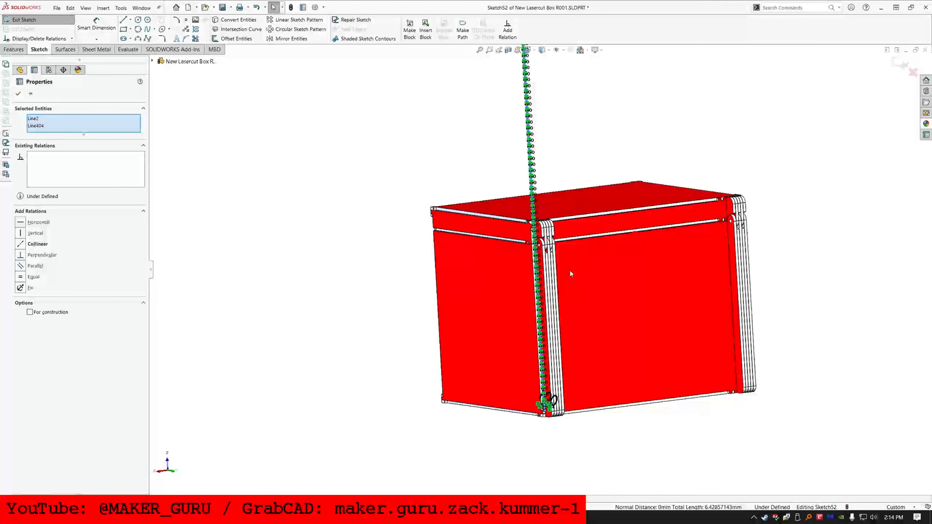
scroll(529, 255, "down", 10)
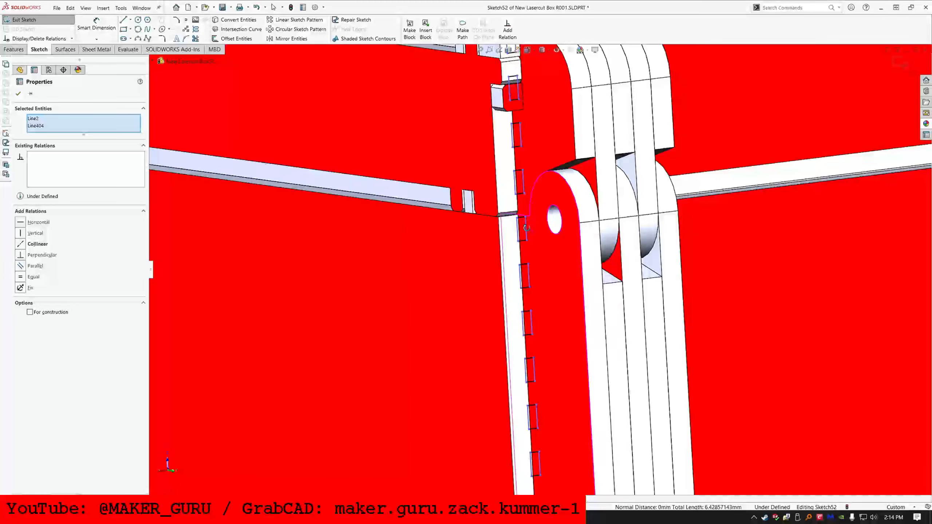
middle_click_drag(529, 255, 534, 253)
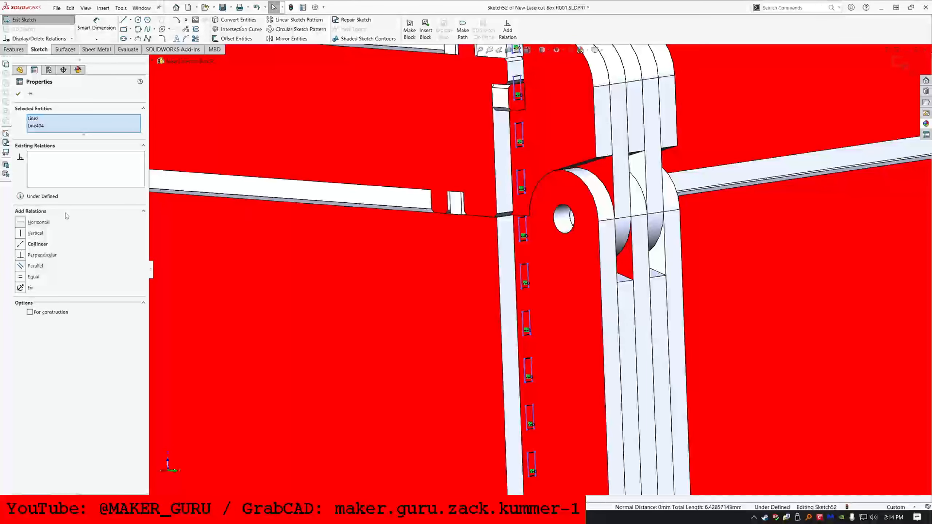
- Rename the finger spacing sketch as DEL and leave the sketch
left_click(46, 20)
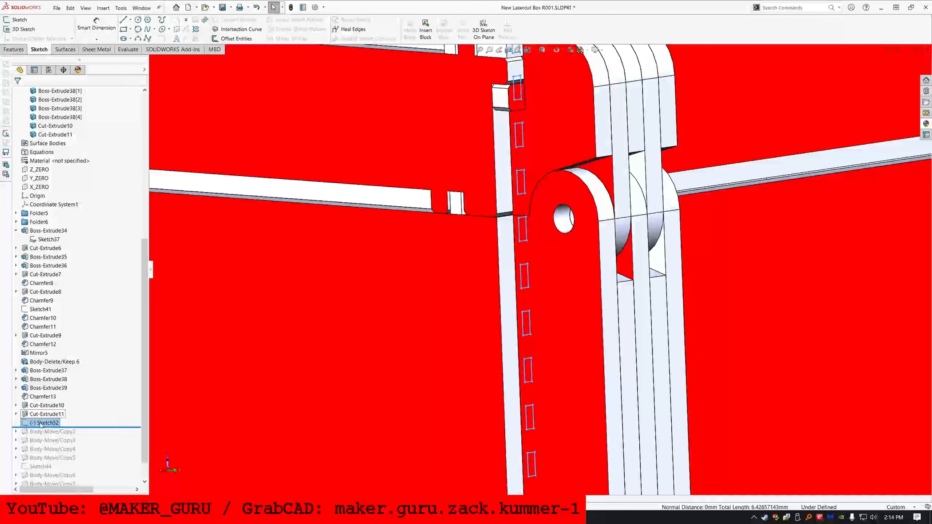
left_click(40, 423)
left_click(46, 398)
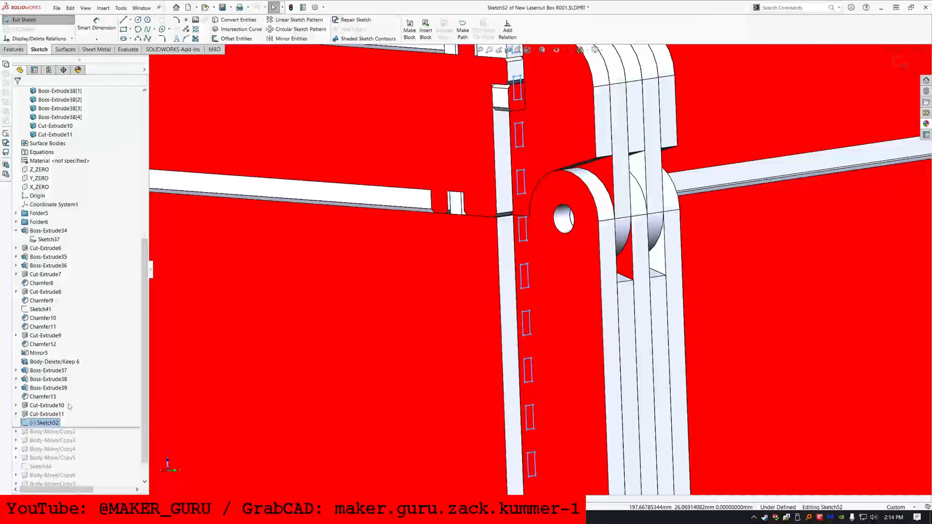
left_click(52, 423)
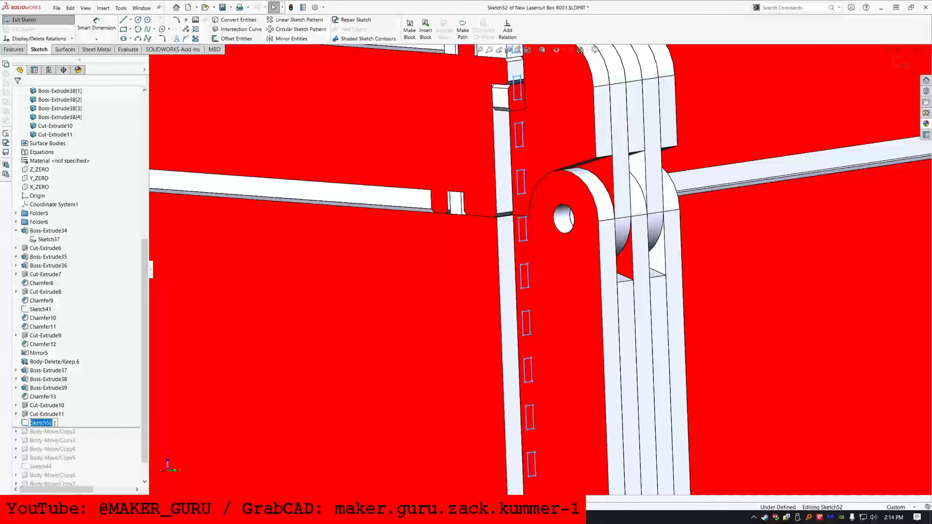
type("DEL")
key("Return")
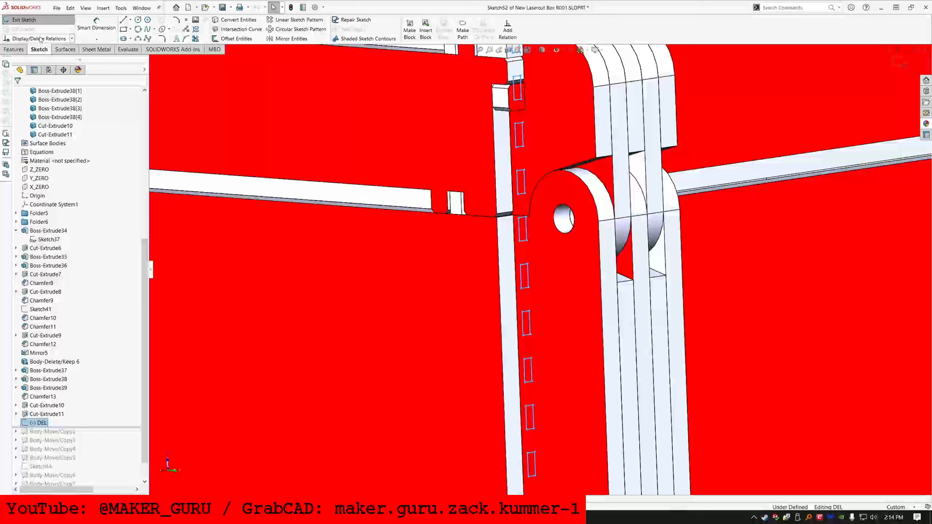
left_click(46, 19)
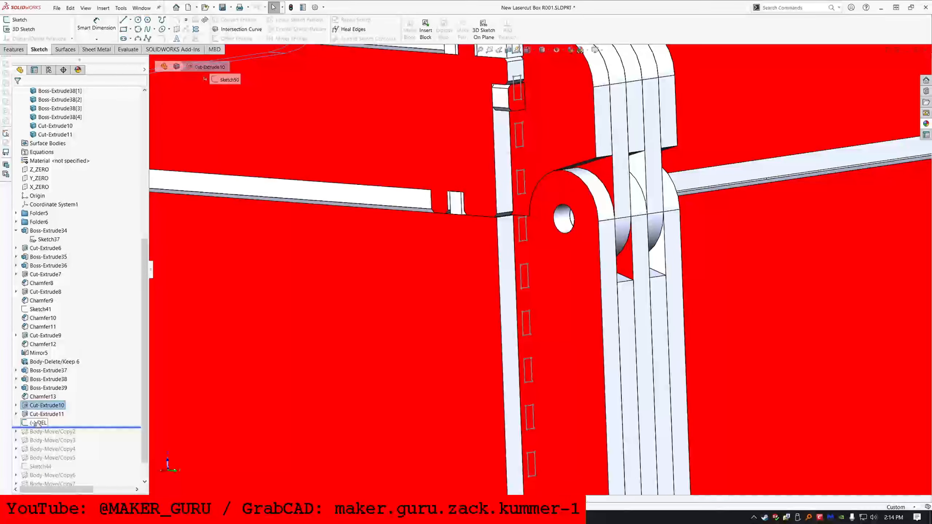
- Delete the DEL finger spacing sketch
key("Delete")
key("Return")
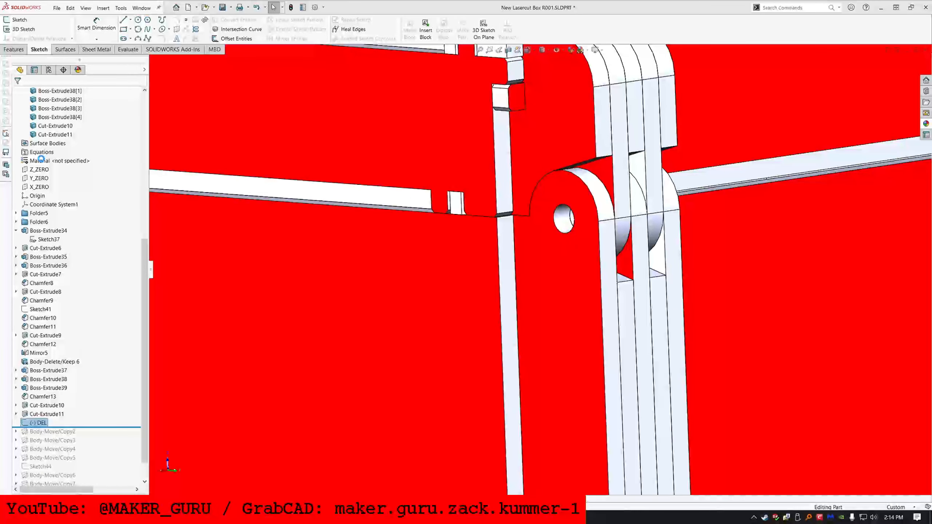
scroll(752, 318, "up", 7)
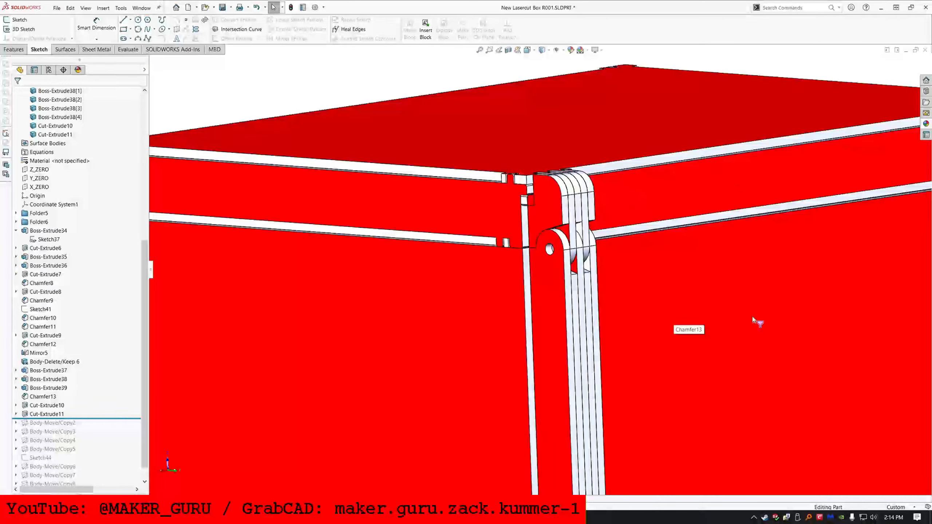
- Identify the feature that forms the lower corner finger beside the rounded leg and open its sketch for editing
middle_click_drag(750, 298, 539, 409)
scroll(539, 409, "down", 6)
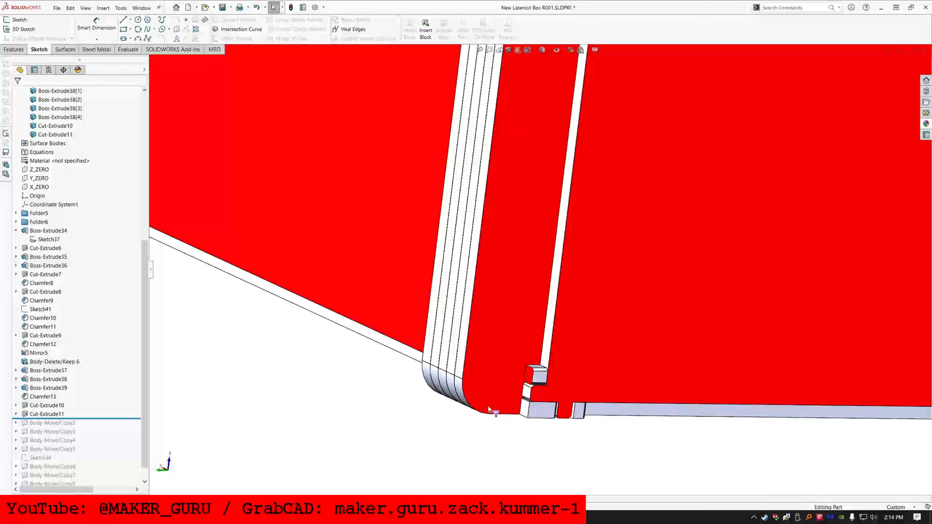
left_click(531, 374)
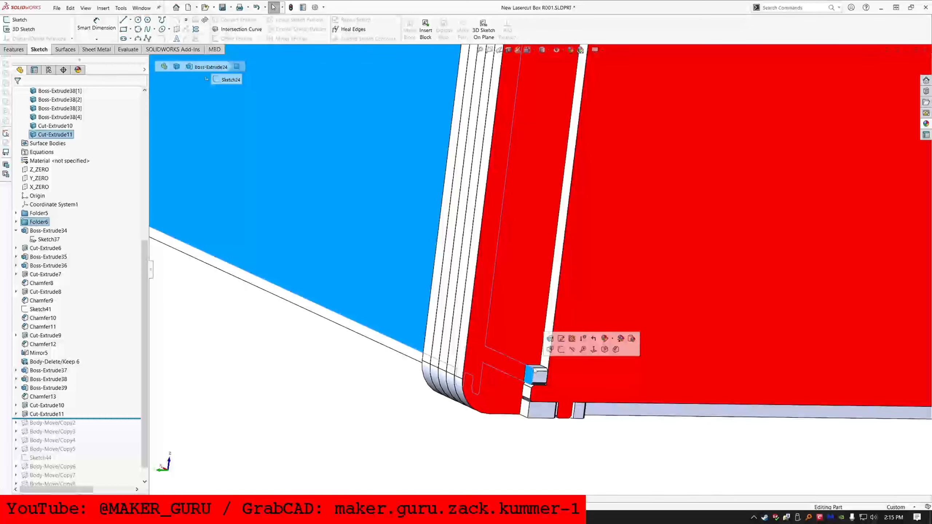
key("Escape")
scroll(534, 372, "down", 1)
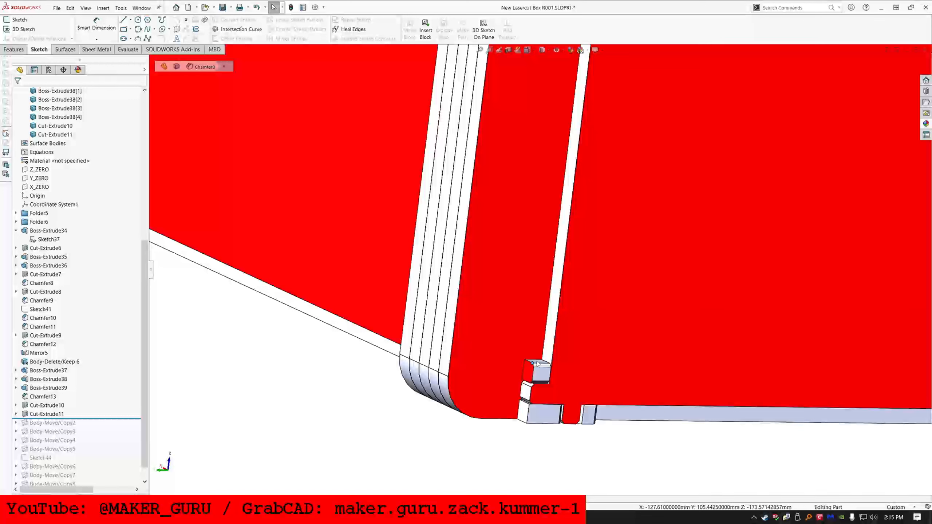
left_click(537, 363)
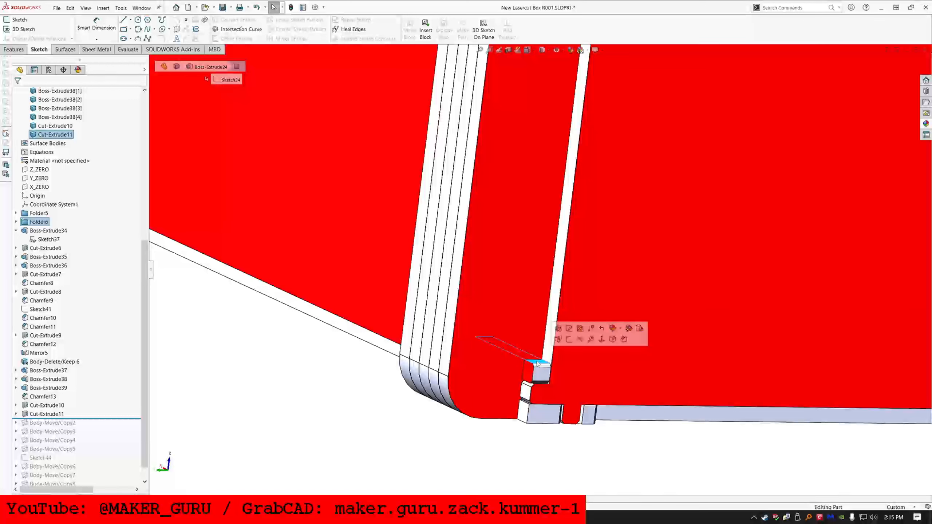
left_click(208, 346)
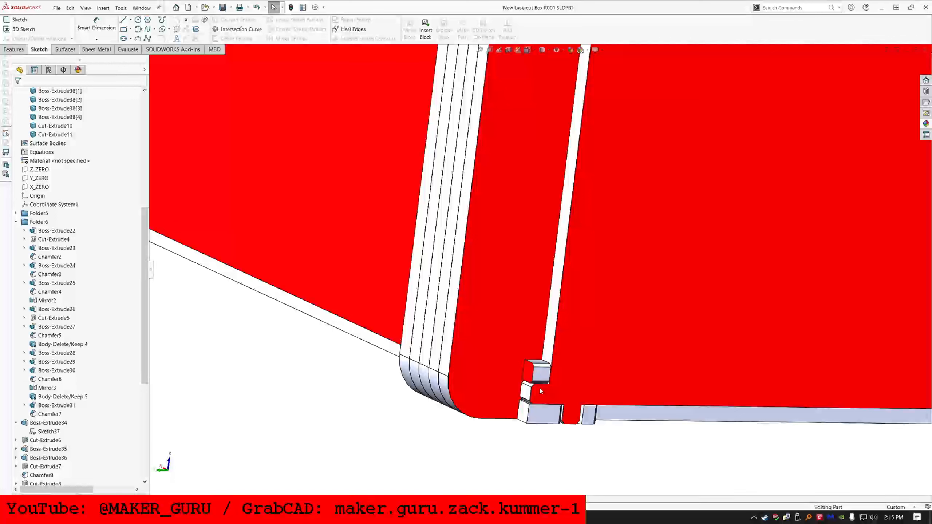
left_click(543, 362)
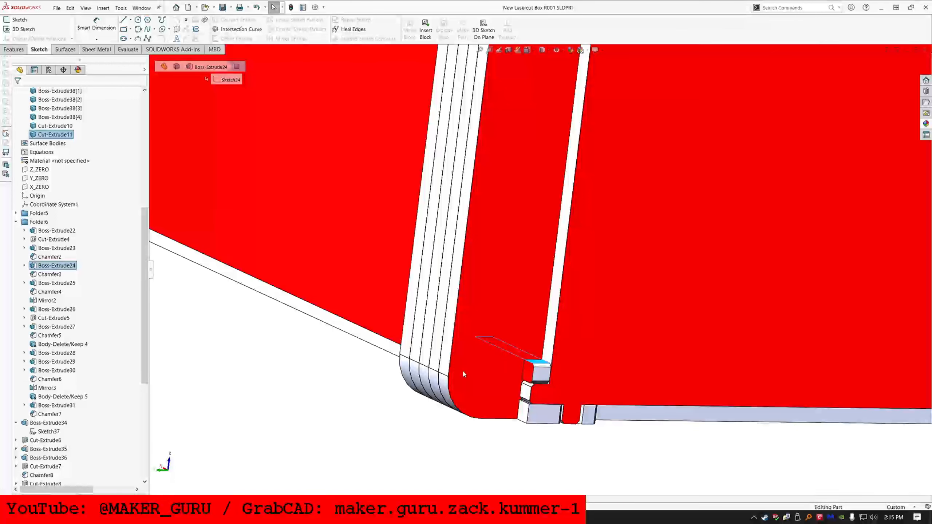
left_click(60, 267)
left_click(75, 245)
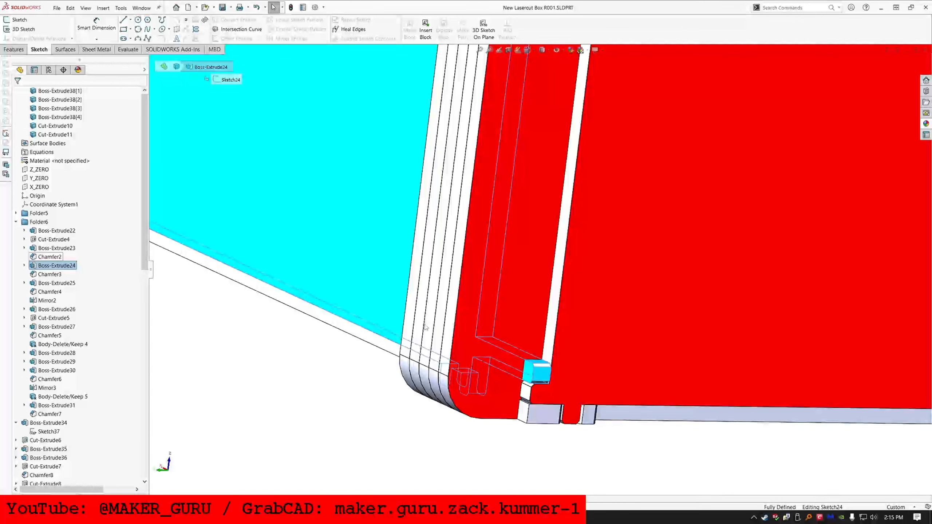
- Examine the Boss-Extrude24 panel sketch from its lower edge to the lid seam and exit it without edits
scroll(550, 290, "up", 10)
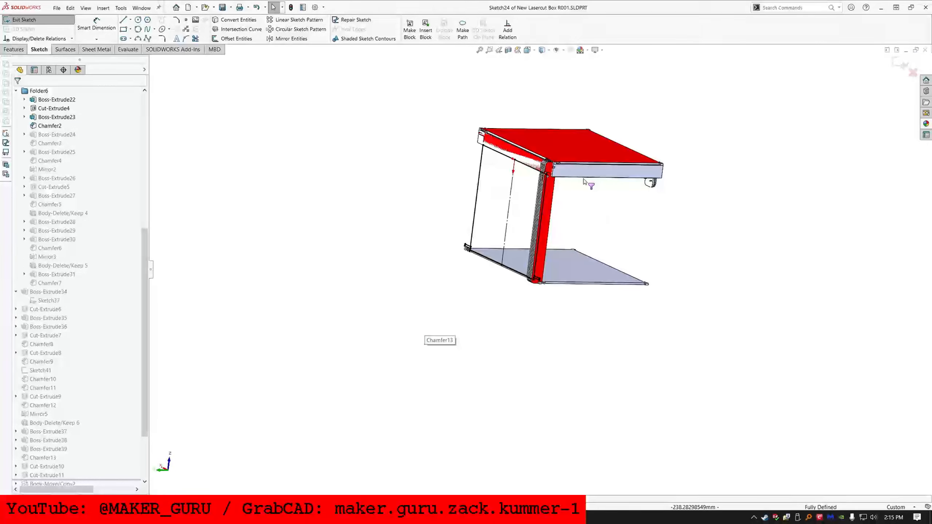
scroll(554, 179, "down", 5)
middle_click_drag(525, 217, 496, 200)
scroll(488, 227, "up", 5)
scroll(481, 290, "down", 2)
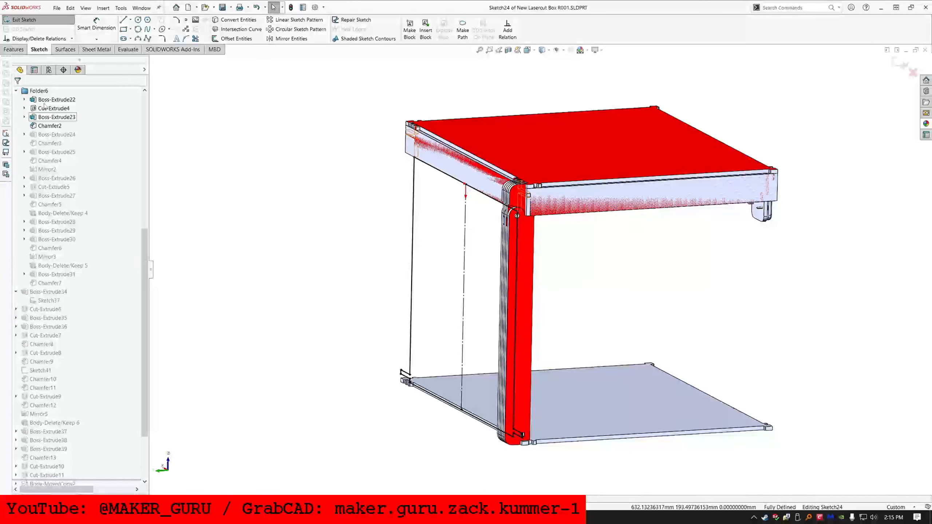
left_click(42, 23)
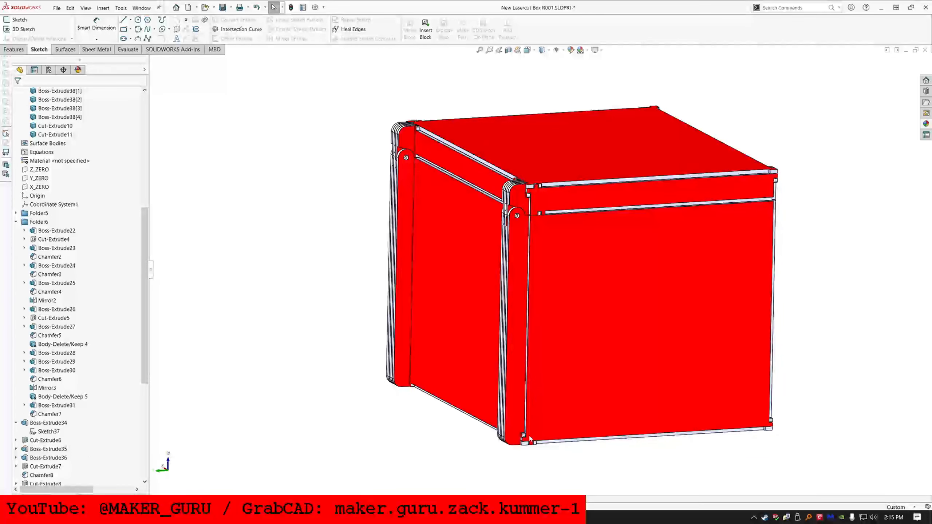
- Roll the model back to just before Boss-Extrude24, the panel that carries the lower corner finger
scroll(529, 438, "down", 8)
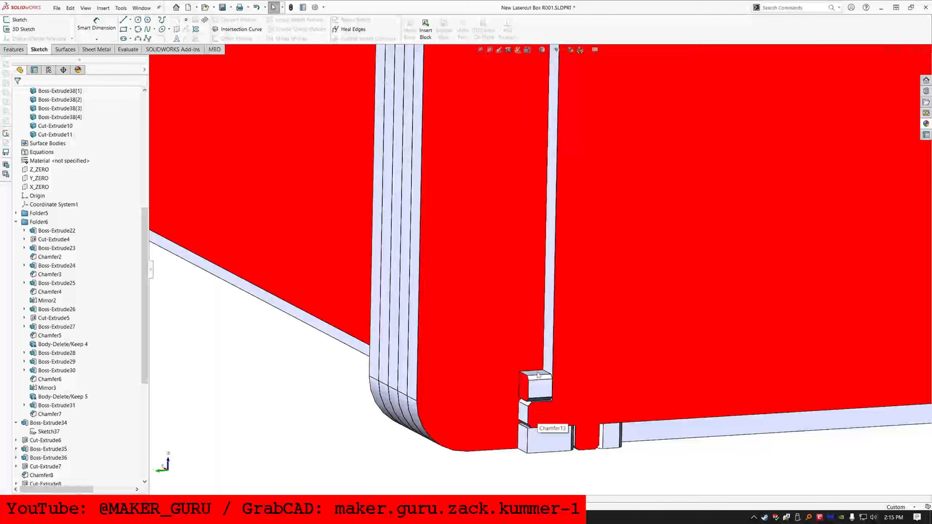
left_click(540, 375)
scroll(108, 476, "down", 7)
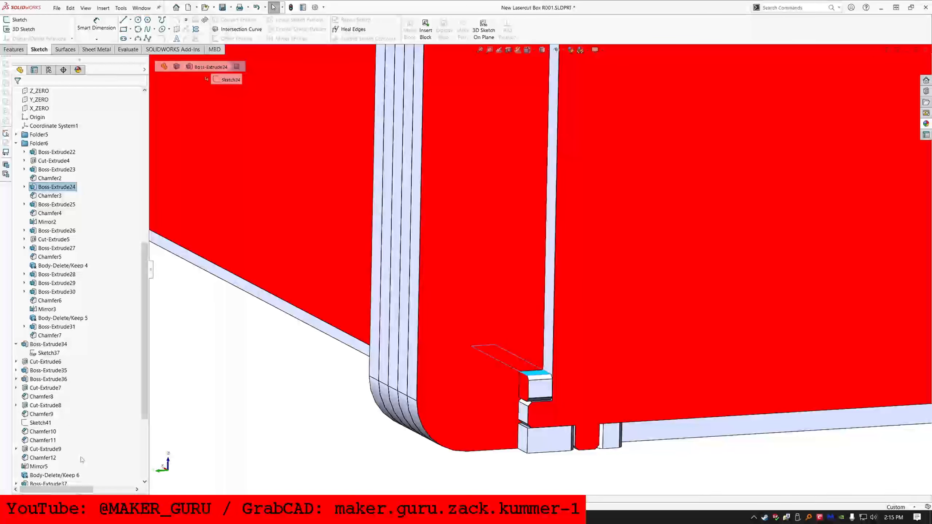
left_click_drag(125, 426, 107, 241)
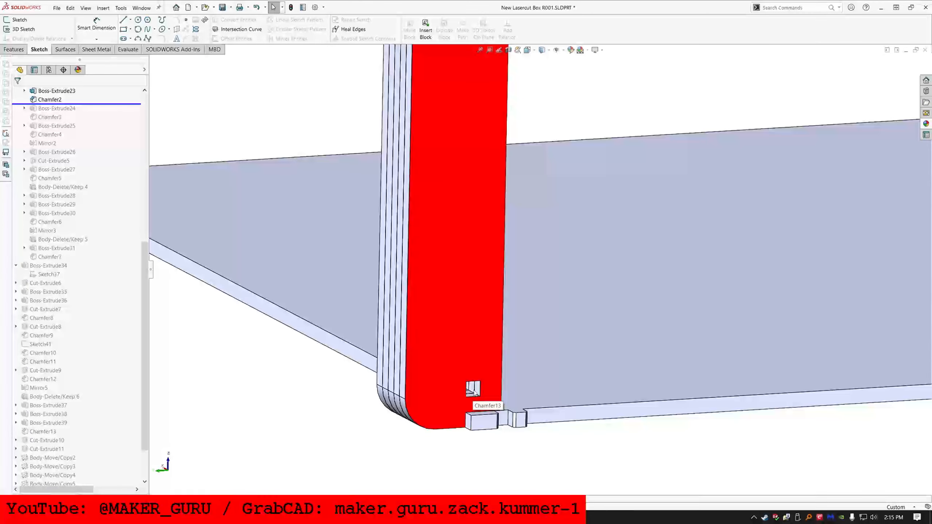
- Trace the square hole near the bottom of the leg to Cut-Extrude3 and open that feature's sketch
left_click(475, 390)
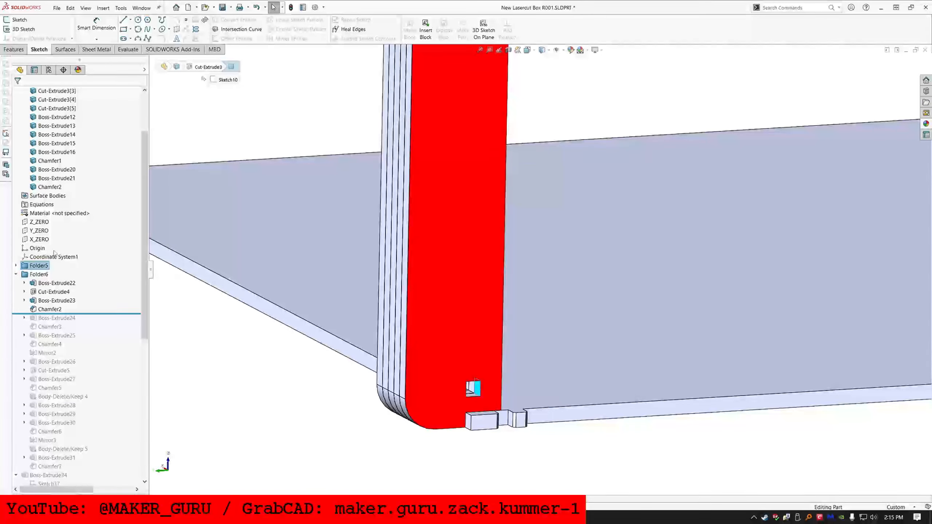
left_click(16, 266)
scroll(461, 383, "down", 3)
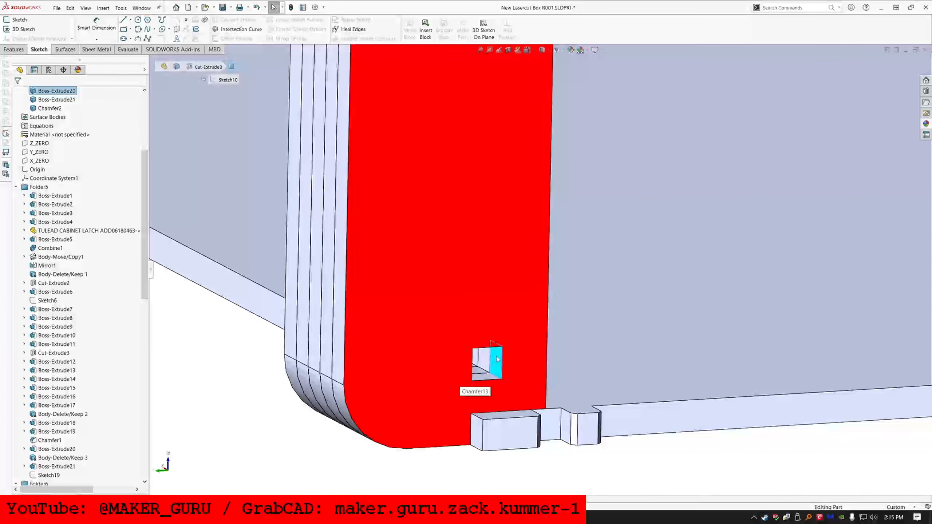
left_click(54, 353)
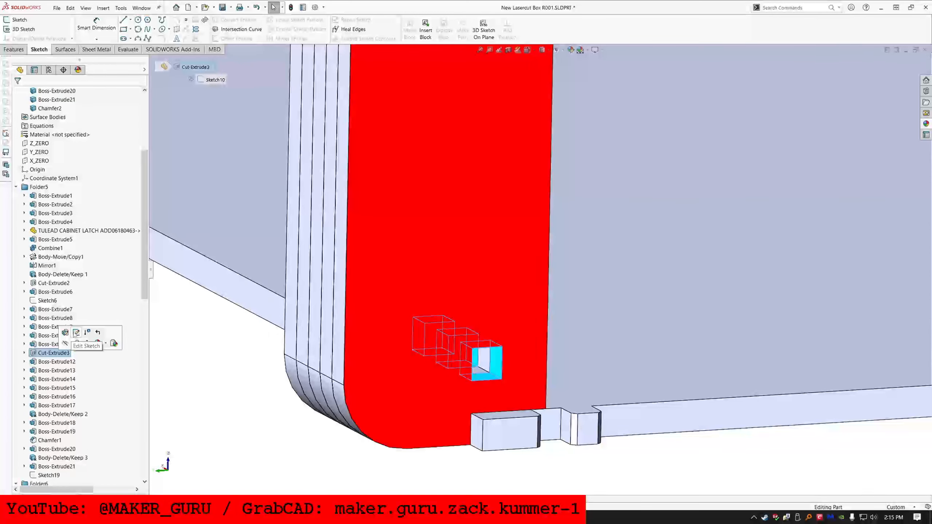
left_click(76, 333)
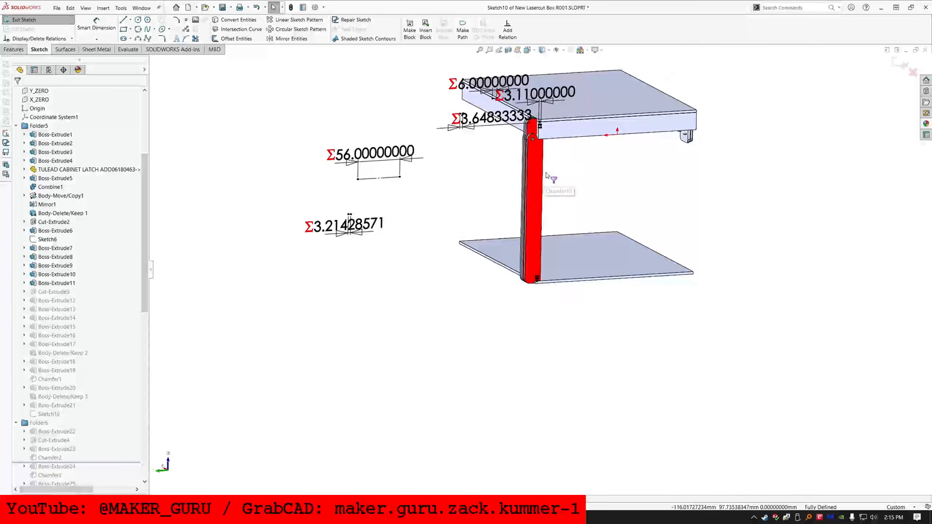
- Examine the tooth count and tooth size dimensions in the Cut-Extrude3 sketch and exit it without edits
scroll(546, 176, "up", 2)
scroll(547, 176, "down", 6)
scroll(503, 225, "up", 4)
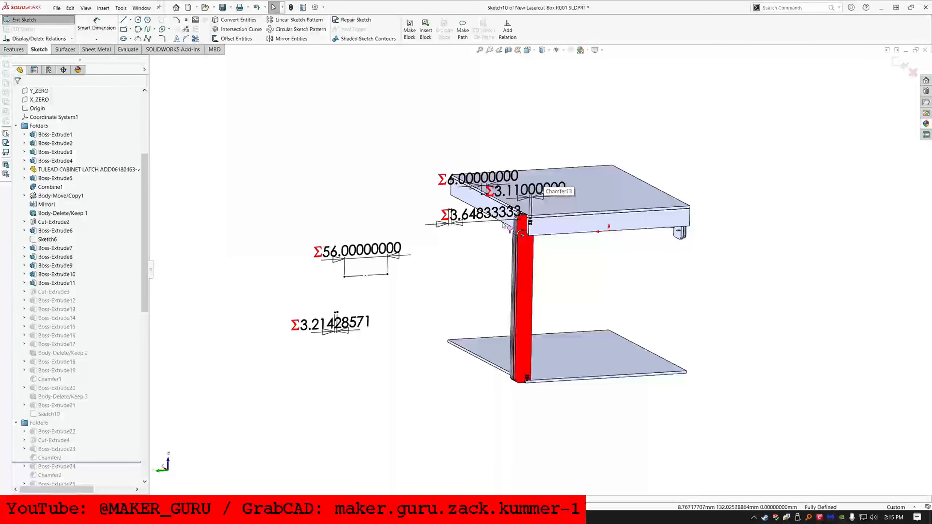
scroll(503, 225, "down", 1)
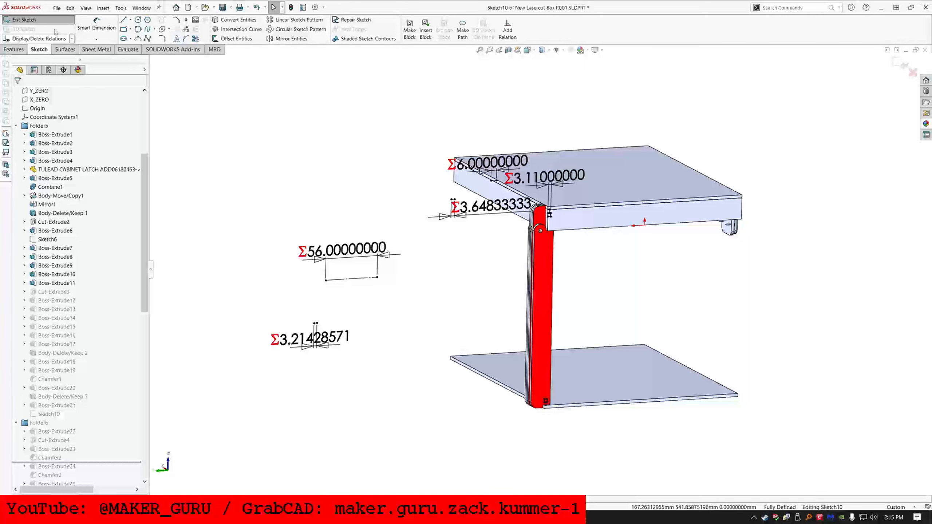
left_click(40, 20)
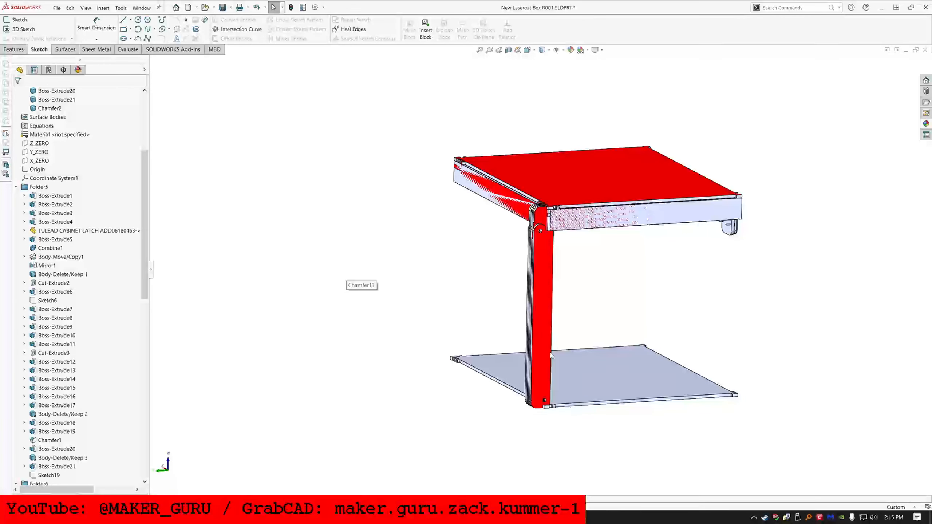
- Reopen the Cut-Extrude3 sketch for editing
scroll(551, 355, "down", 10)
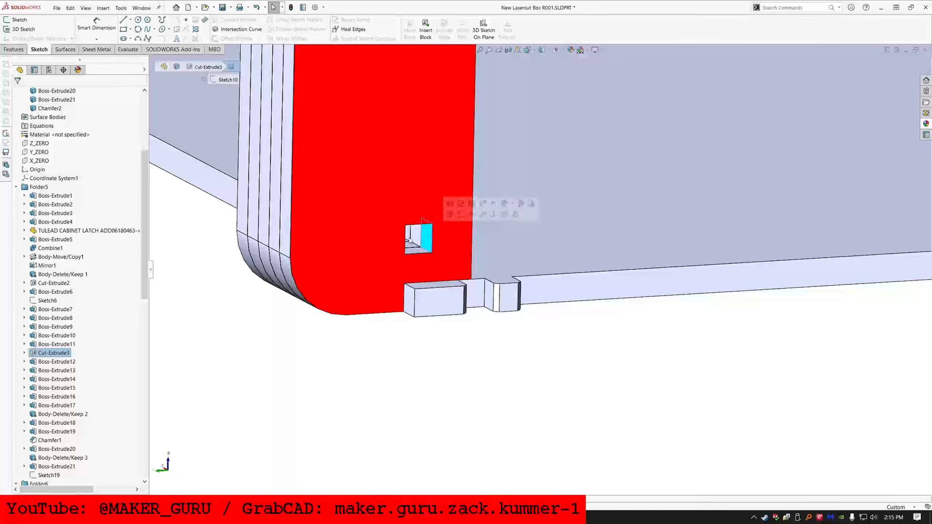
right_click(52, 355)
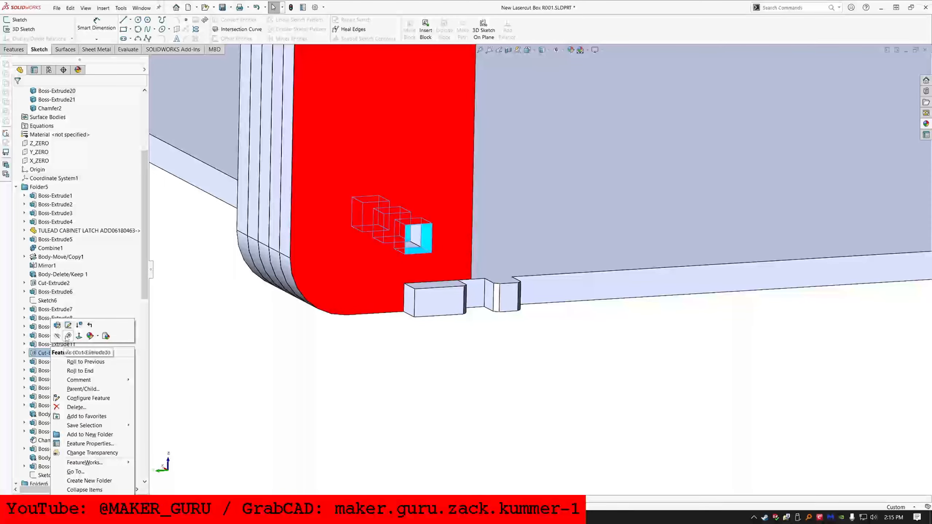
left_click(65, 330)
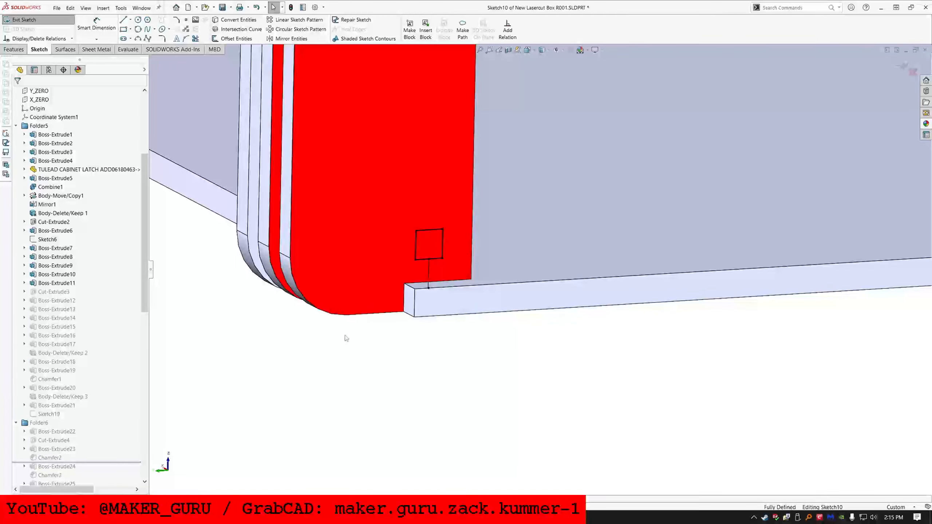
key("f")
scroll(448, 206, "down", 2)
- Rewrite the BOT_TEETH_CNT dimension's equation as =((INT((("INSIDE_SPACE_Z" / "MATL_THK") - 1) / 2)) * 2) + 1
double_click(363, 192)
left_click(316, 205)
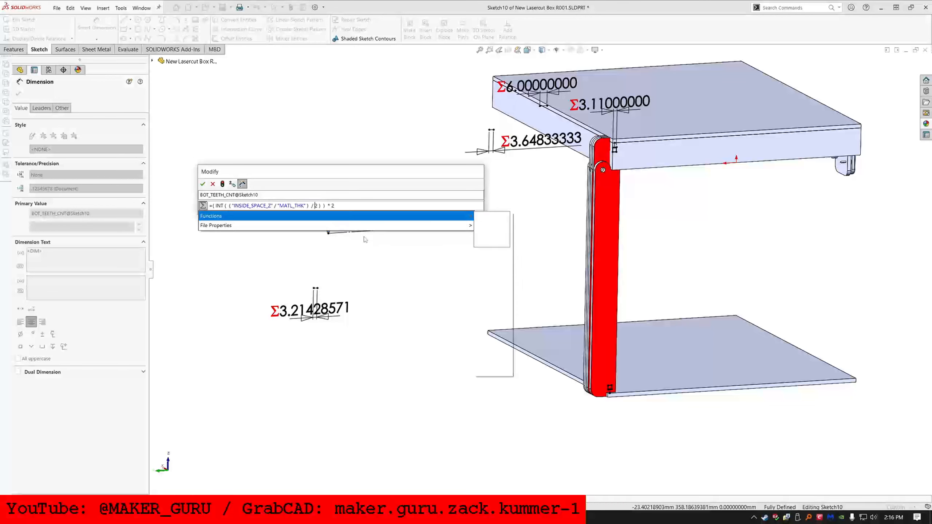
left_click(329, 206)
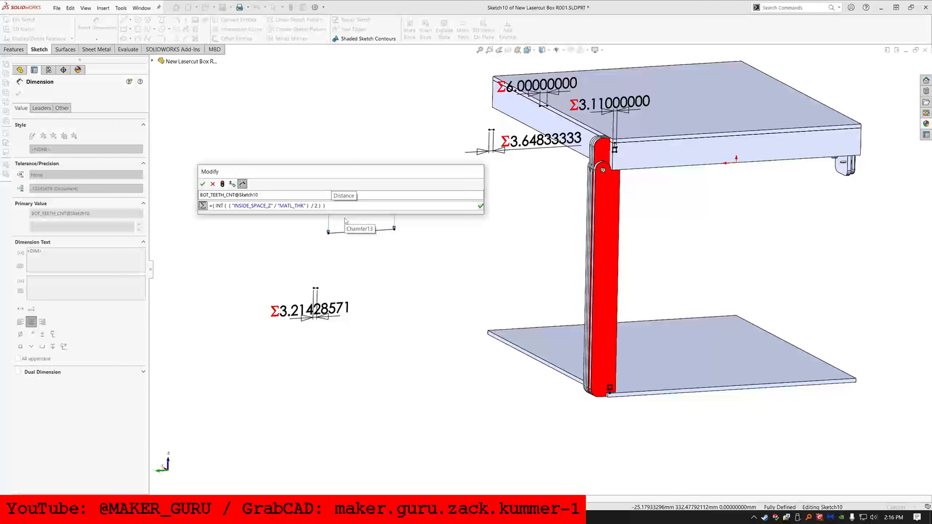
key("BackSpace")
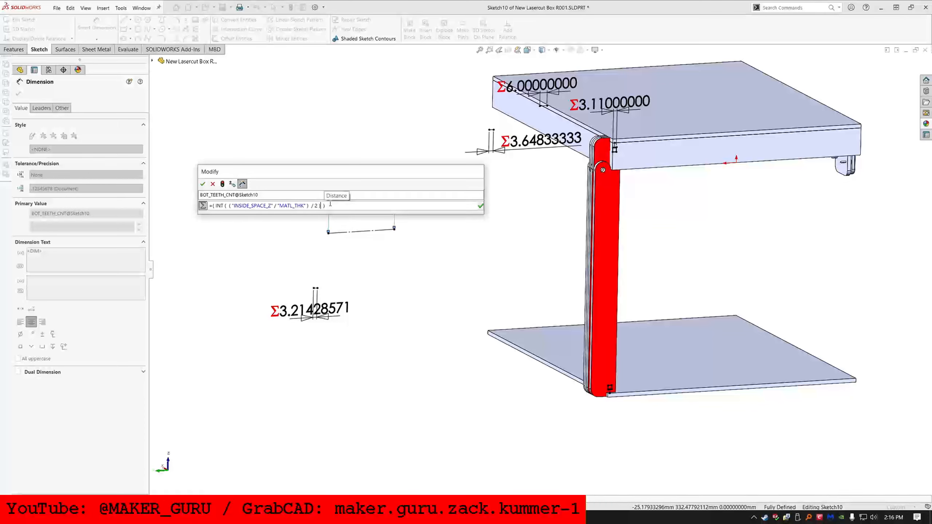
key("Left")
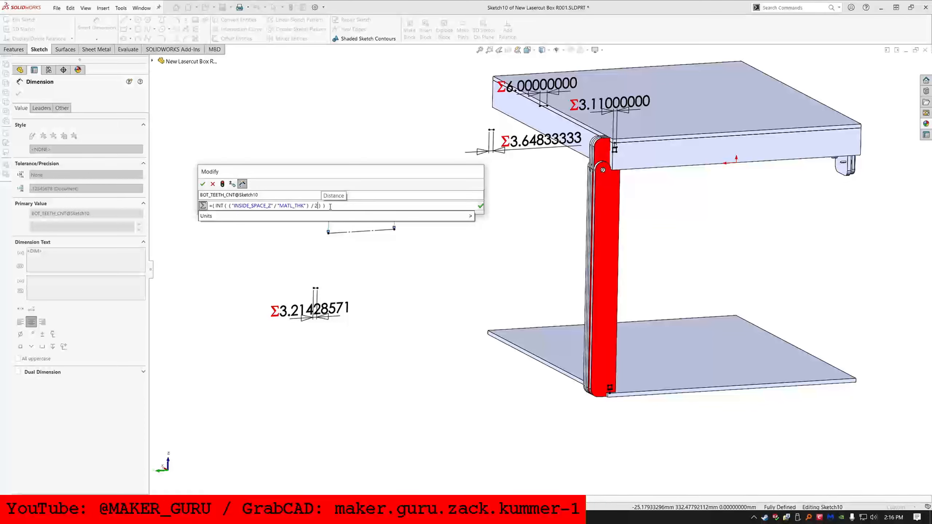
left_click_drag(227, 206, 208, 206)
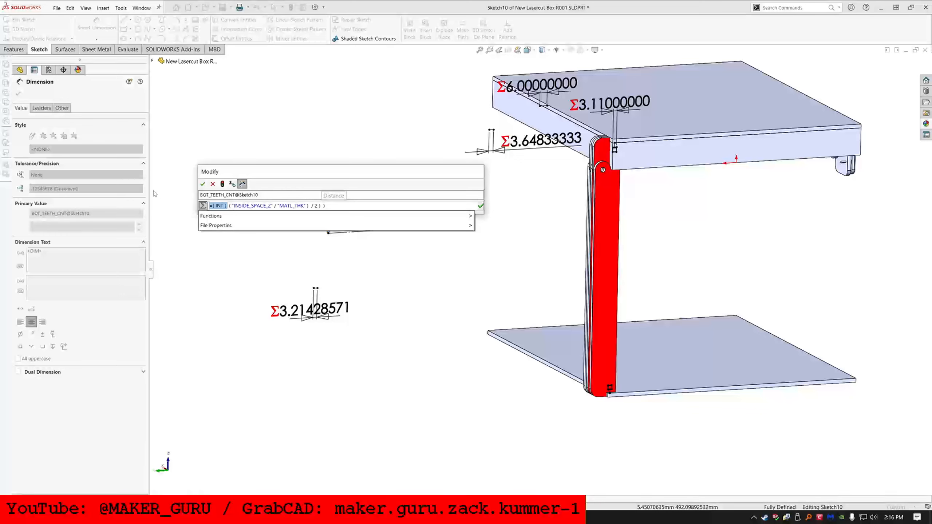
key("Delete")
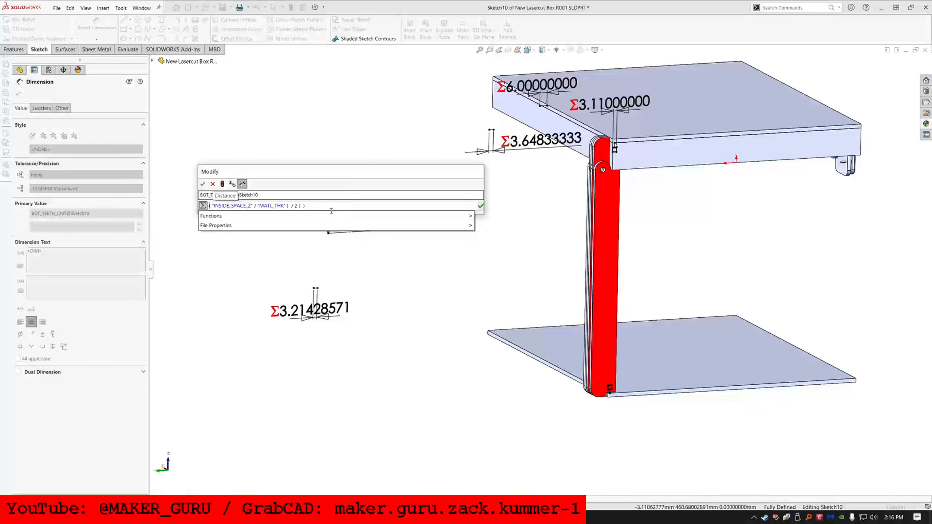
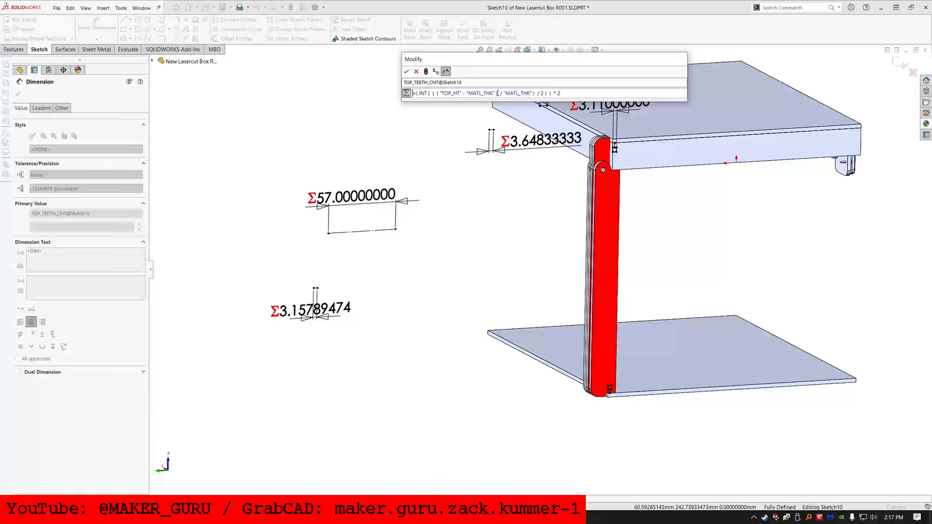
- Copy the ("TOP_HT" - "MATL_THK") expression from the TOP_TEETH_CNT equation and close the dimension without changes
left_click_drag(498, 93, 446, 93)
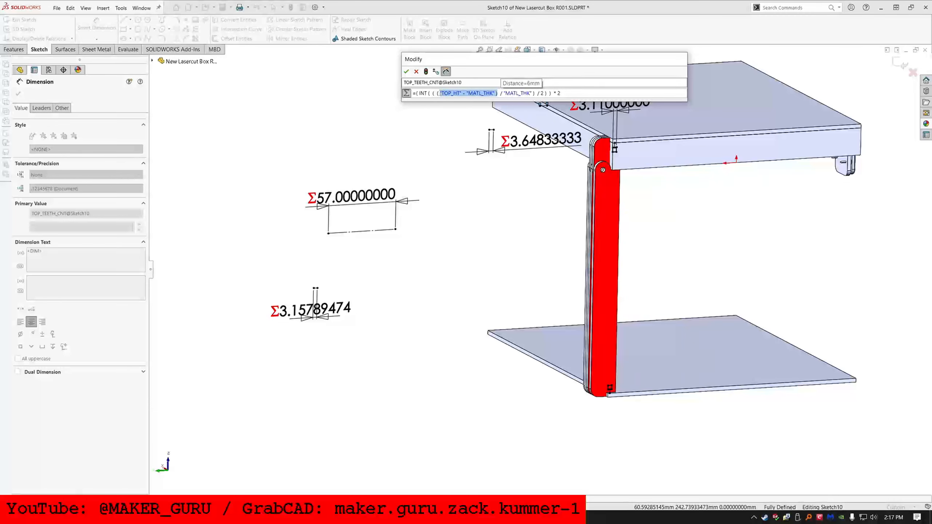
left_click_drag(533, 93, 436, 94)
left_click(416, 71)
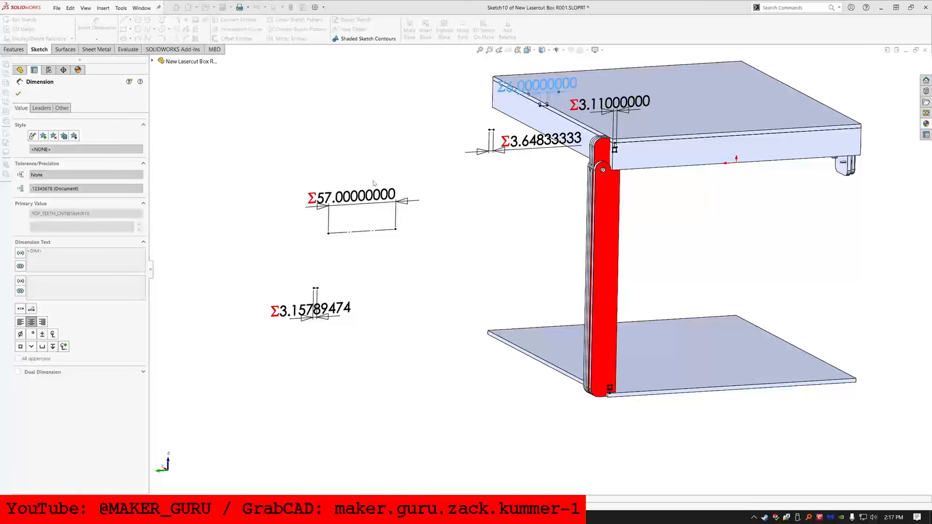
- In the BOT_TEETH_CNT equation, substitute ("TOP_HT" - "MATL_THK") for "INSIDE_SPACE_Z", copy the whole formula, and cancel the edit
double_click(353, 196)
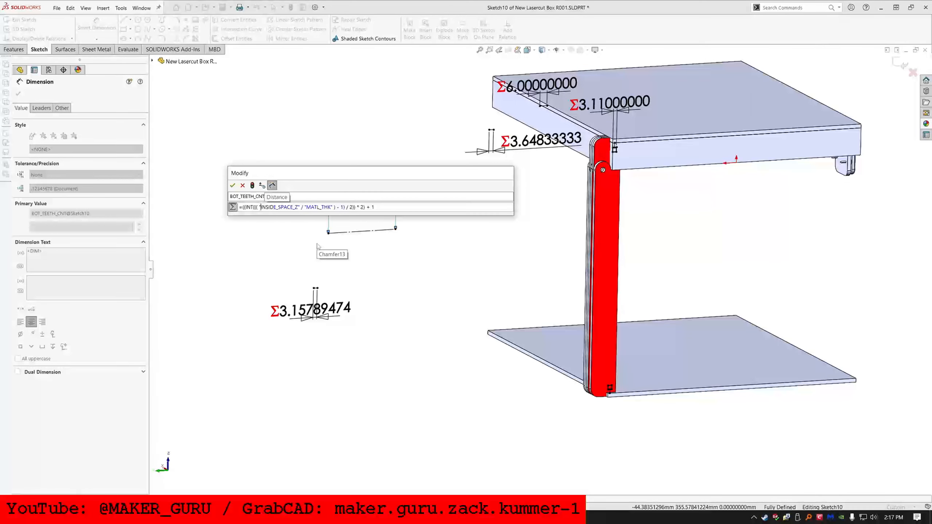
key("Left")
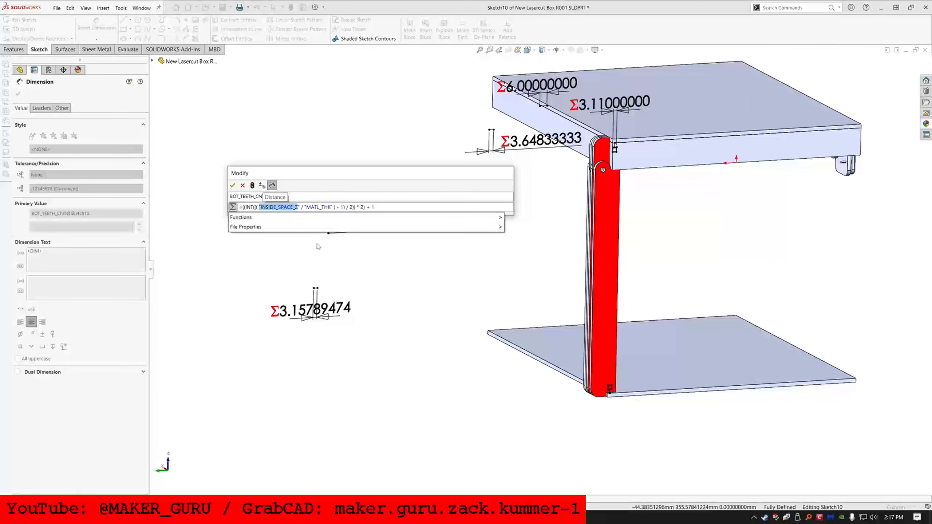
key("shift+Right")
key("shift+Right")
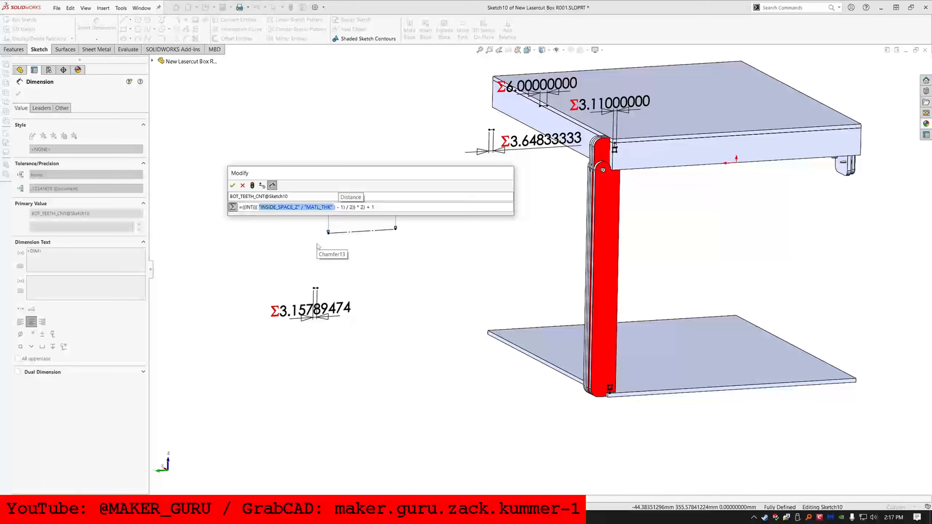
type("( \"TOP_HT\" - \"MATL_THK\" )")
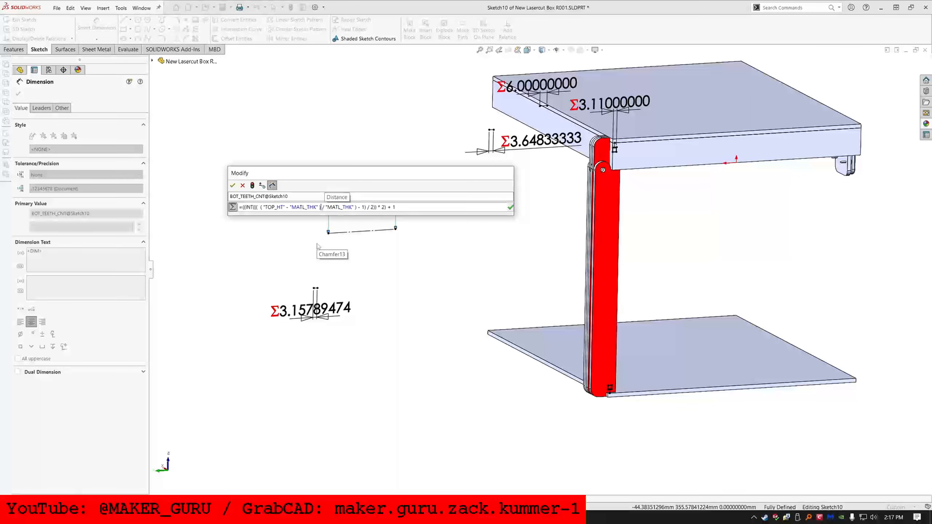
key("ctrl+a")
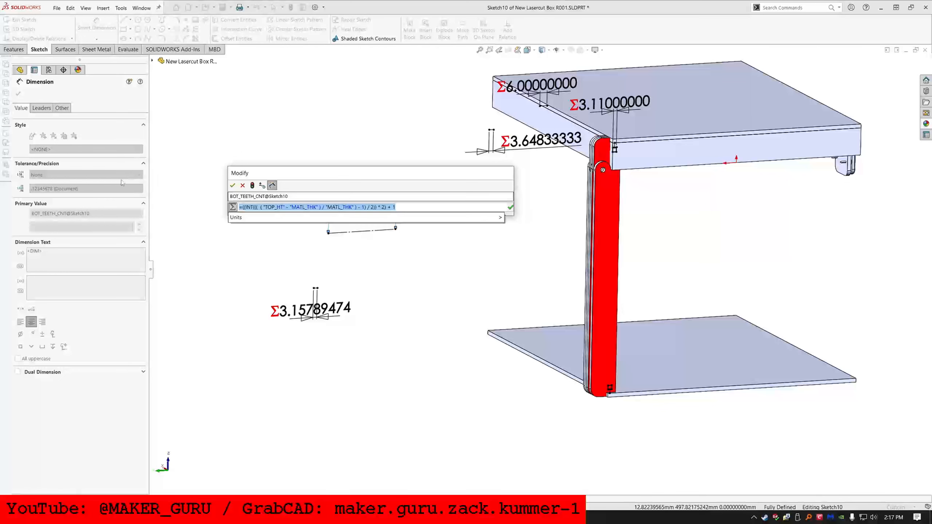
key("Delete")
left_click(243, 185)
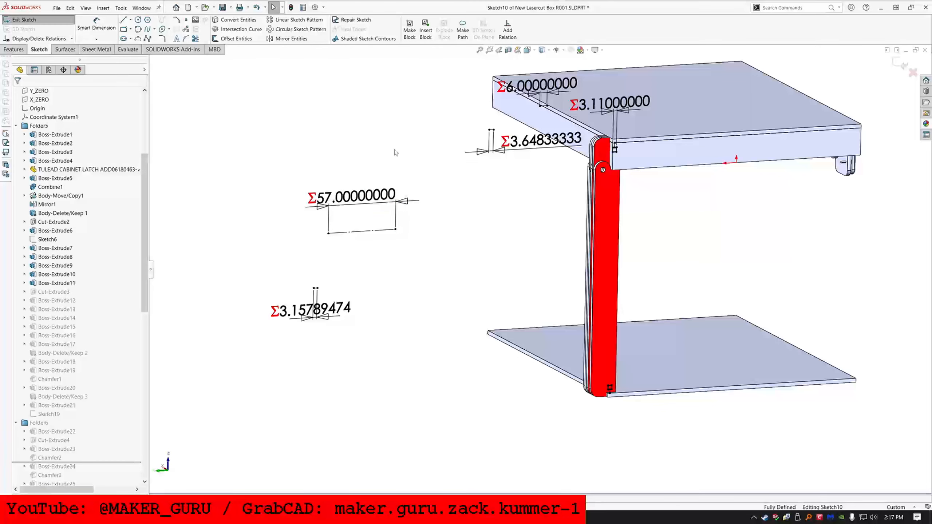
- Replace the TOP_TEETH_CNT equation with =((INT(((("TOP_HT" - "MATL_THK") / "MATL_THK") - 1) / 2)) * 2) + 1 and exit the sketch
double_click(547, 82)
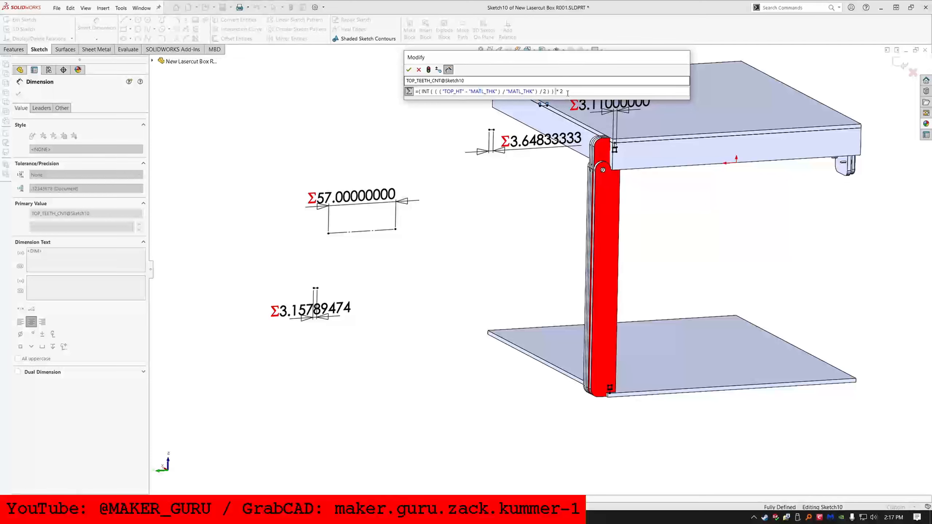
key("ctrl+a")
key("ctrl+v")
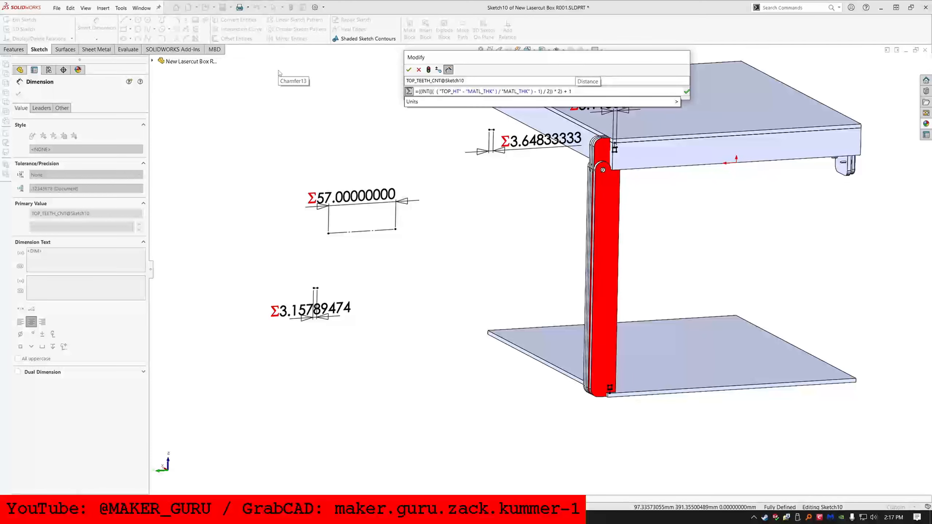
key("Return")
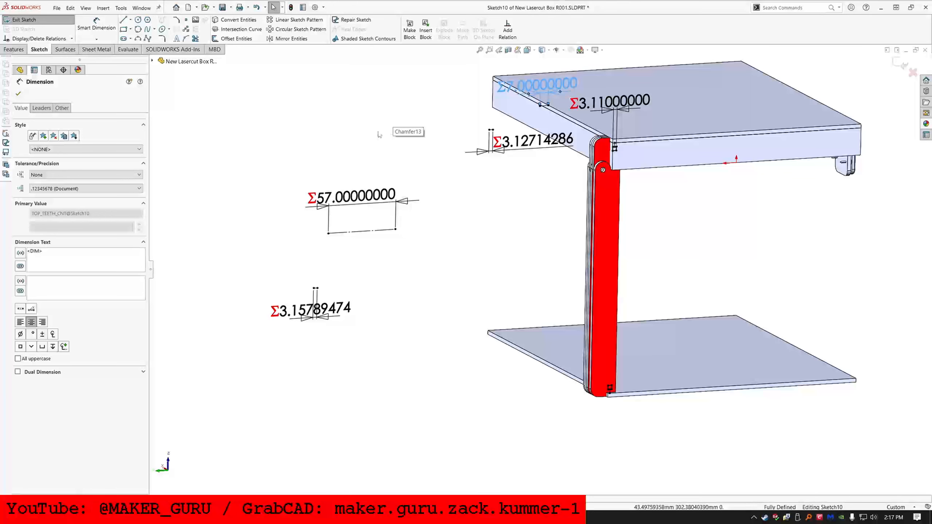
left_click(30, 21)
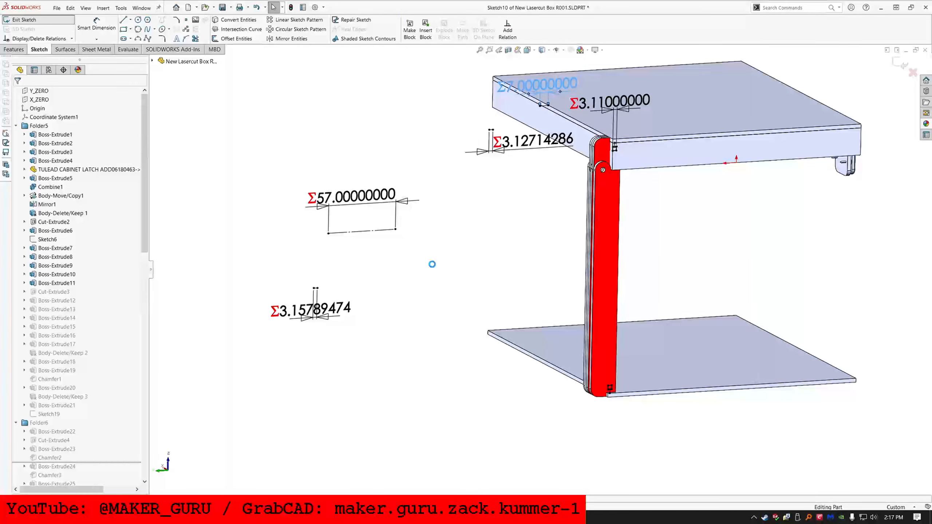
- Roll the feature history forward to the end, and back to just after Cut-Extrude11
scroll(113, 318, "down", 13)
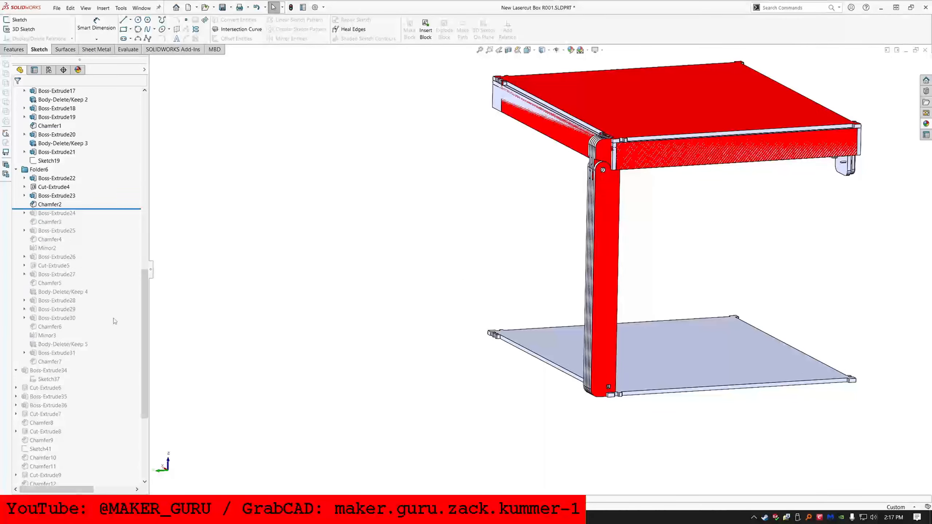
left_click_drag(121, 182, 90, 489)
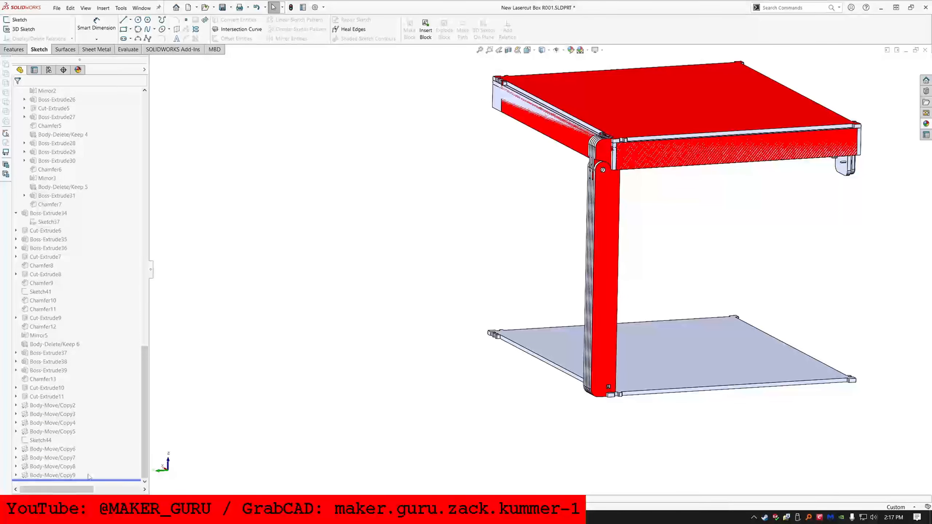
scroll(601, 331, "up", 7)
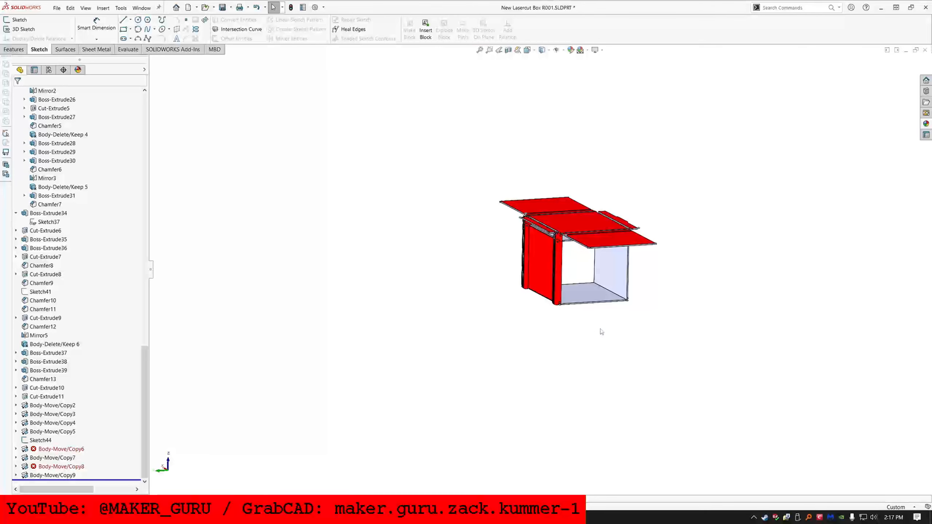
scroll(563, 260, "down", 5)
left_click_drag(111, 480, 111, 398)
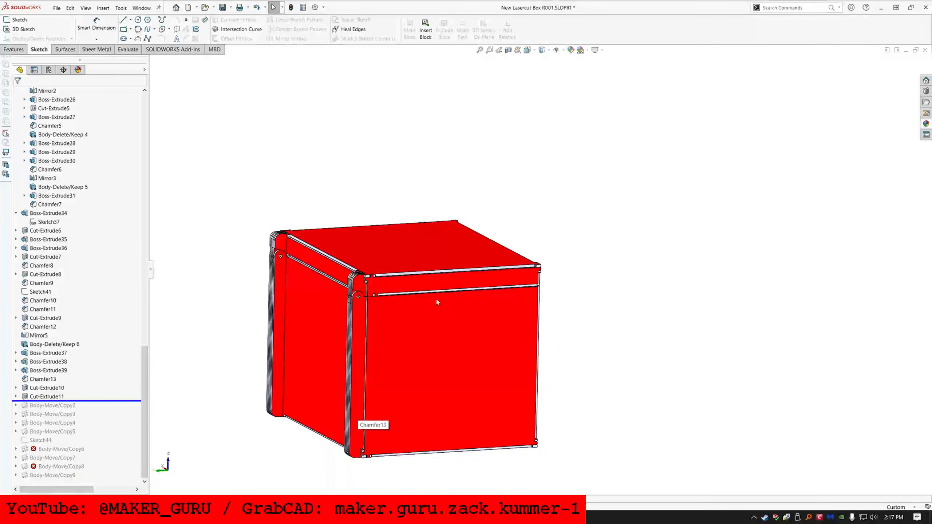
- Examine the finger joints at the box's corners, along the lid seam and around the hinges
scroll(437, 302, "down", 5)
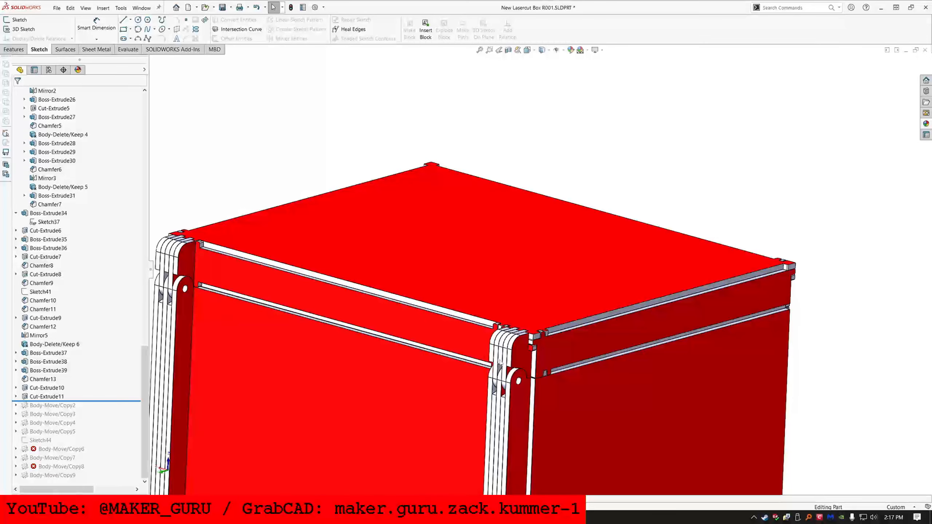
scroll(222, 275, "down", 3)
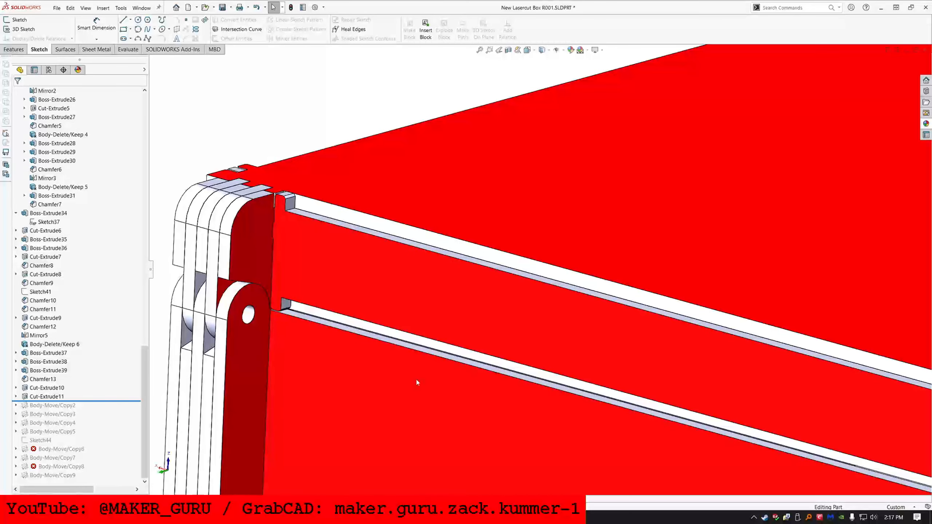
scroll(417, 382, "up", 10)
scroll(594, 304, "down", 5)
middle_click_drag(492, 298, 535, 276)
scroll(594, 318, "down", 6)
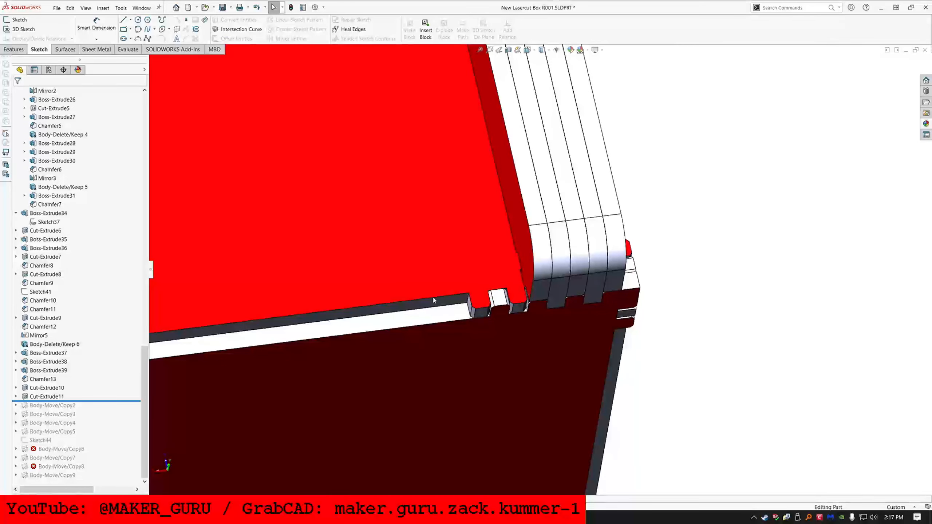
- Examine the closed box's corner joints, hinge posts, lid seam and latch area from several sides
scroll(425, 296, "up", 7)
scroll(235, 300, "down", 4)
middle_click_drag(290, 296, 207, 412)
scroll(587, 275, "up", 7)
scroll(604, 217, "down", 3)
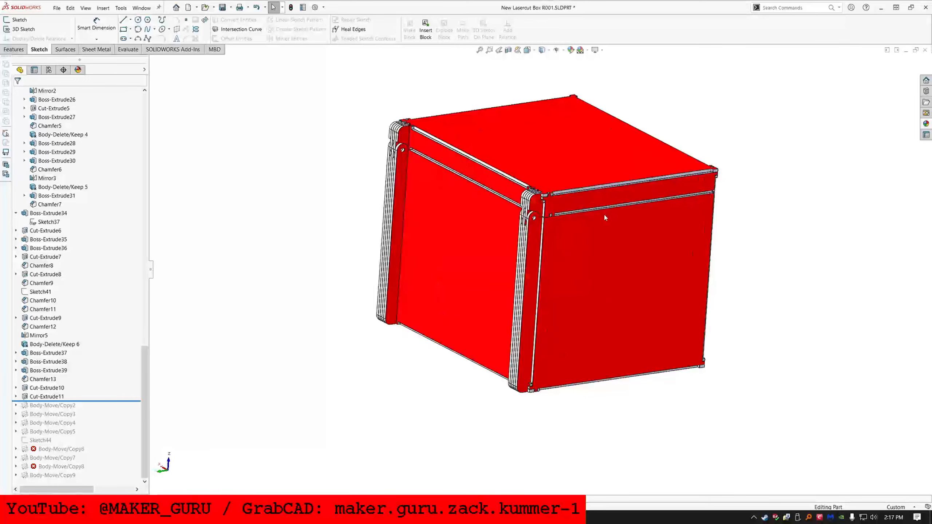
scroll(491, 437, "down", 3)
scroll(490, 439, "up", 3)
scroll(490, 439, "down", 7)
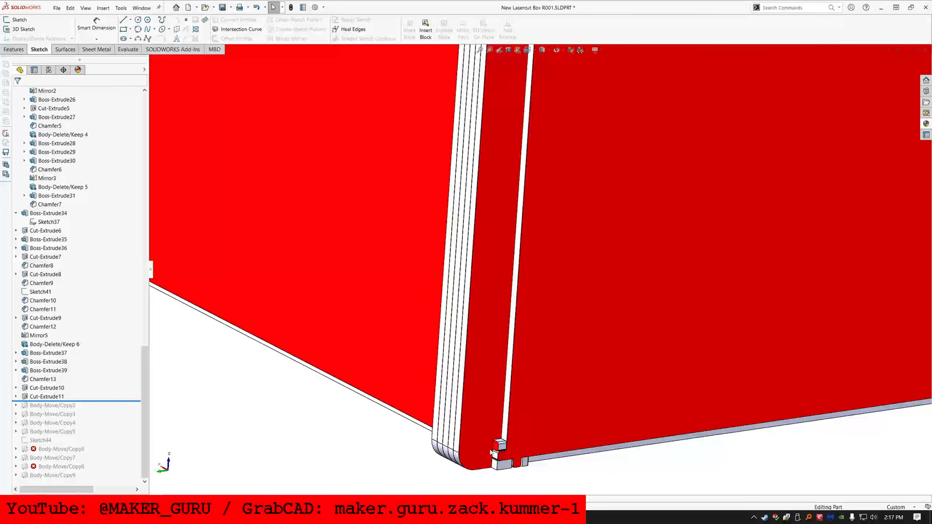
middle_click_drag(495, 446, 509, 449)
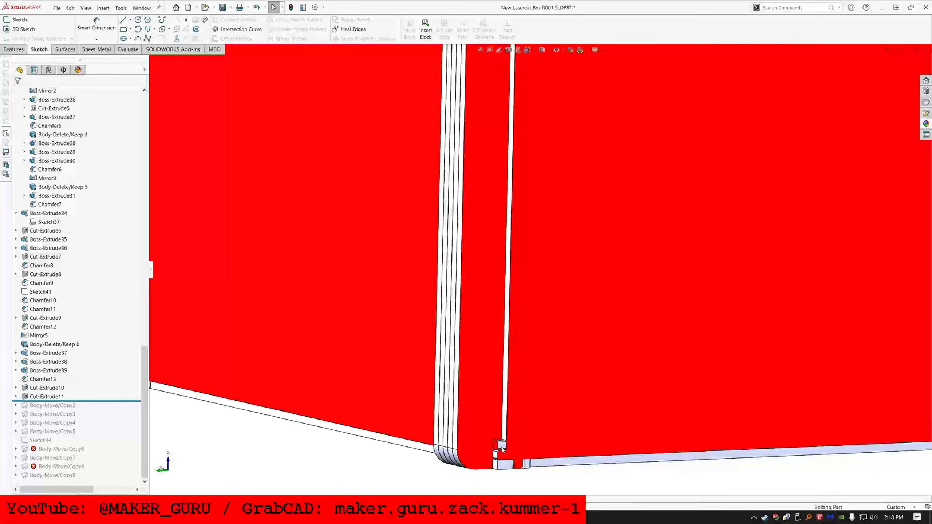
scroll(502, 444, "up", 5)
scroll(512, 195, "down", 8)
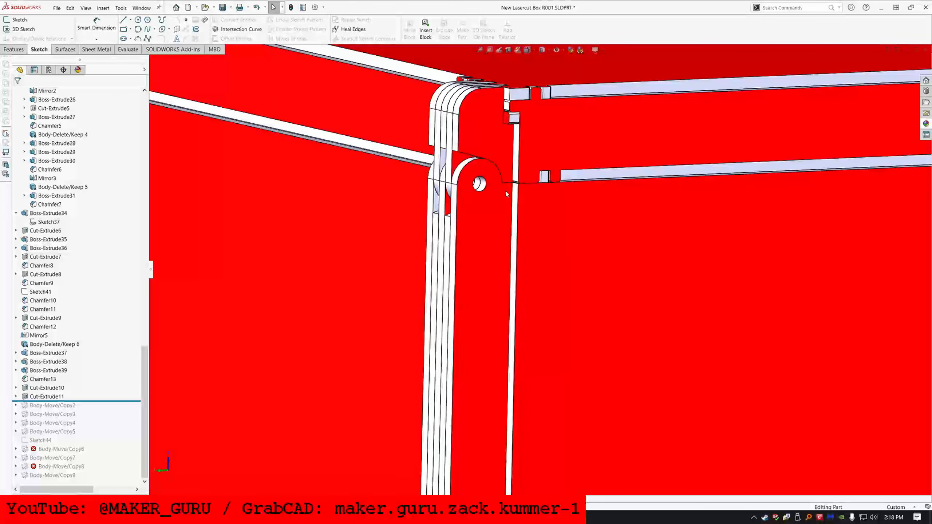
scroll(503, 272, "up", 8)
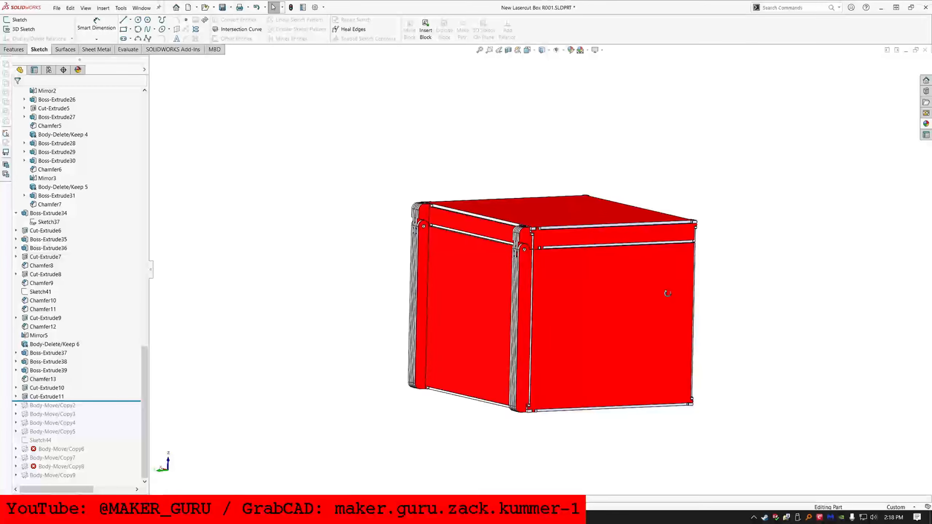
middle_click_drag(665, 293, 537, 259)
scroll(537, 259, "down", 6)
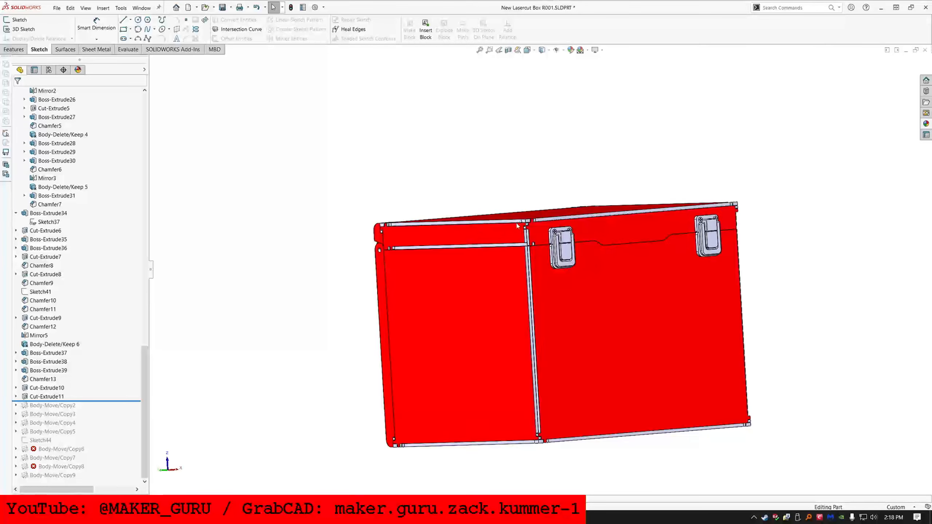
scroll(565, 289, "down", 3)
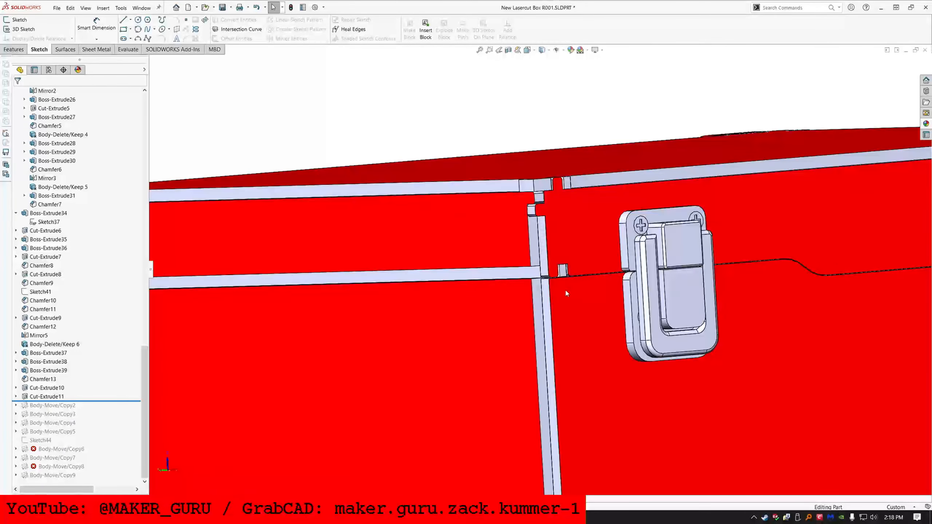
middle_click_drag(565, 288, 530, 270)
scroll(530, 271, "down", 3)
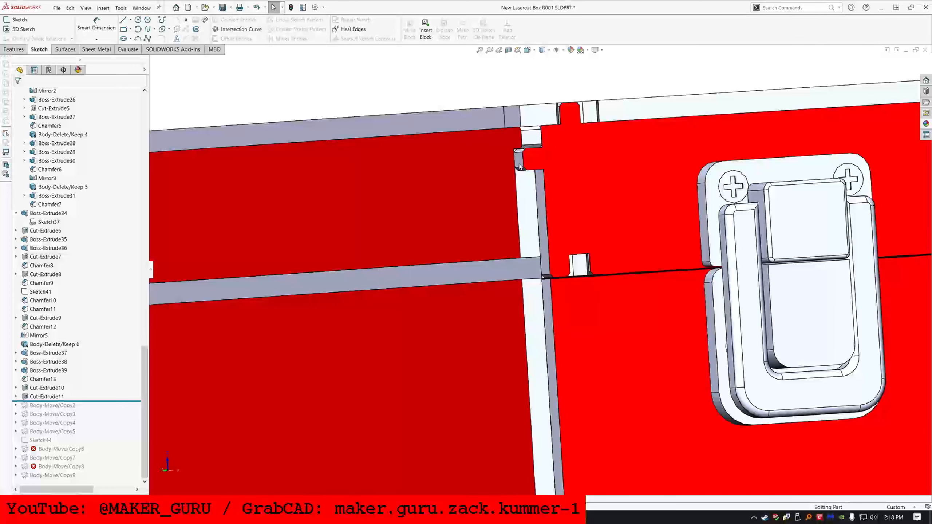
scroll(550, 271, "up", 8)
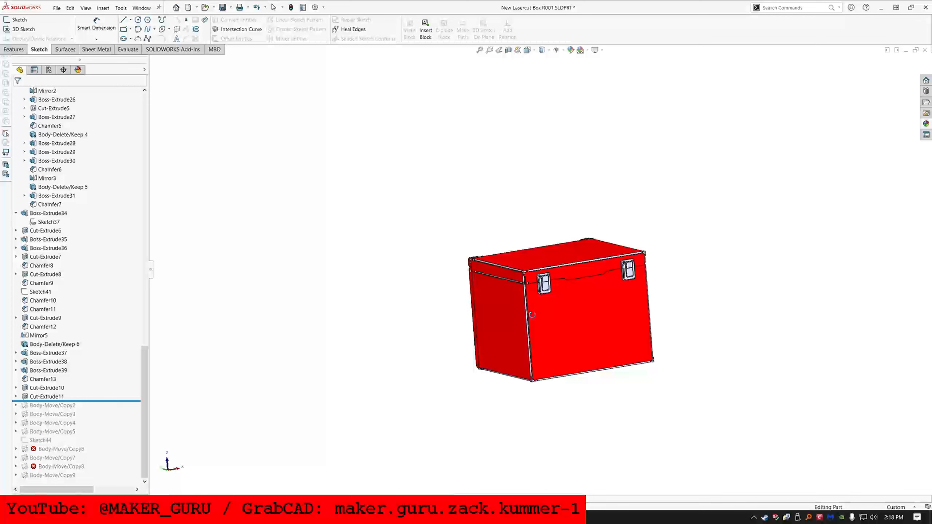
middle_click_drag(532, 315, 515, 377)
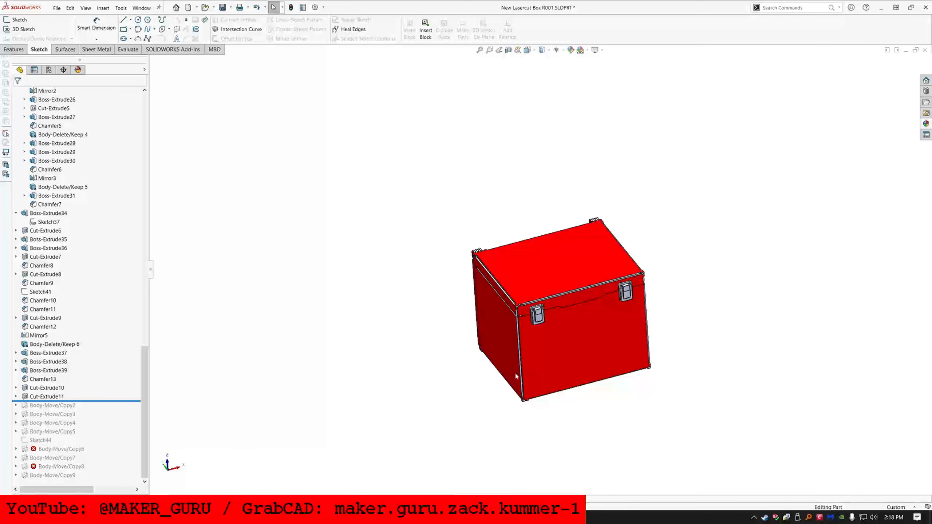
- Roll the feature history forward to just after Body-Move/Copy6
left_click_drag(81, 401, 93, 439)
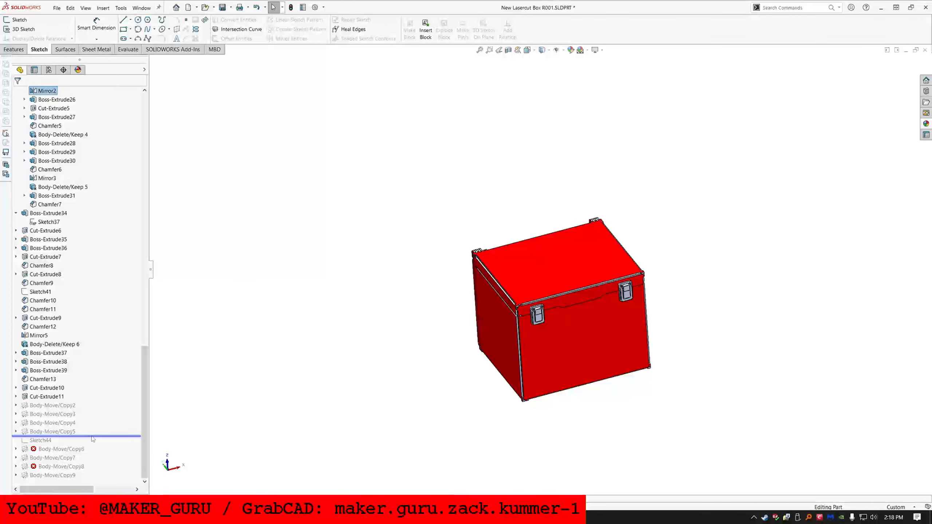
scroll(586, 280, "down", 4)
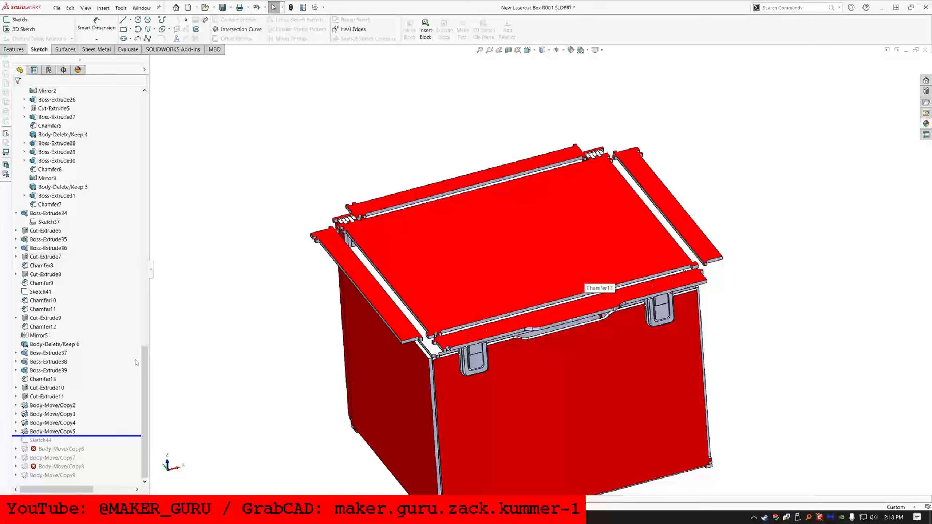
left_click_drag(99, 436, 104, 455)
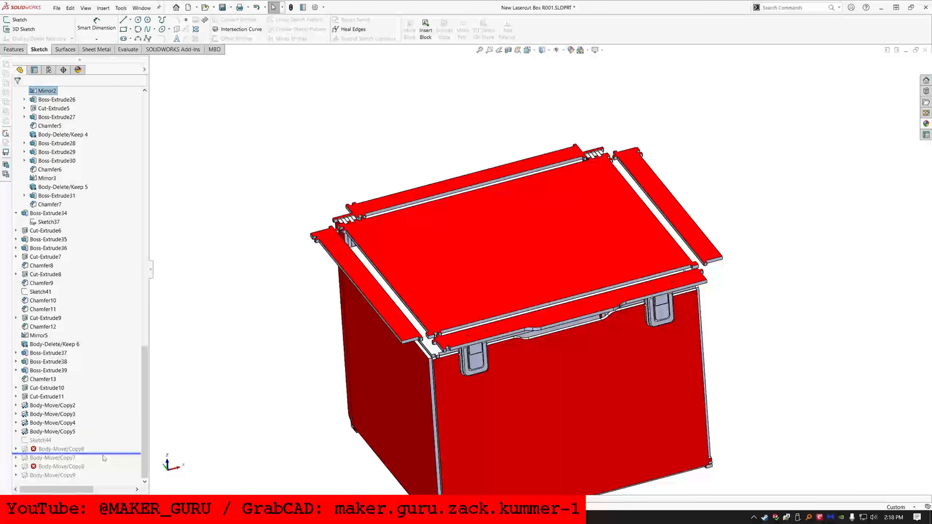
- Repair the Coincident20 mate in Body-Move/Copy6 by mating the lower front panel's upper edge face to Point2 of Sketch44
left_click(62, 449)
left_click(69, 427)
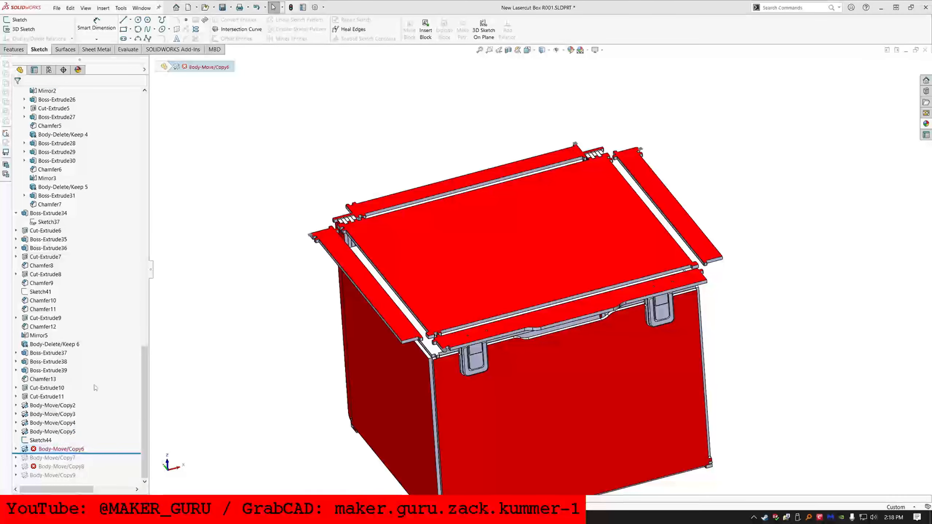
left_click(39, 335)
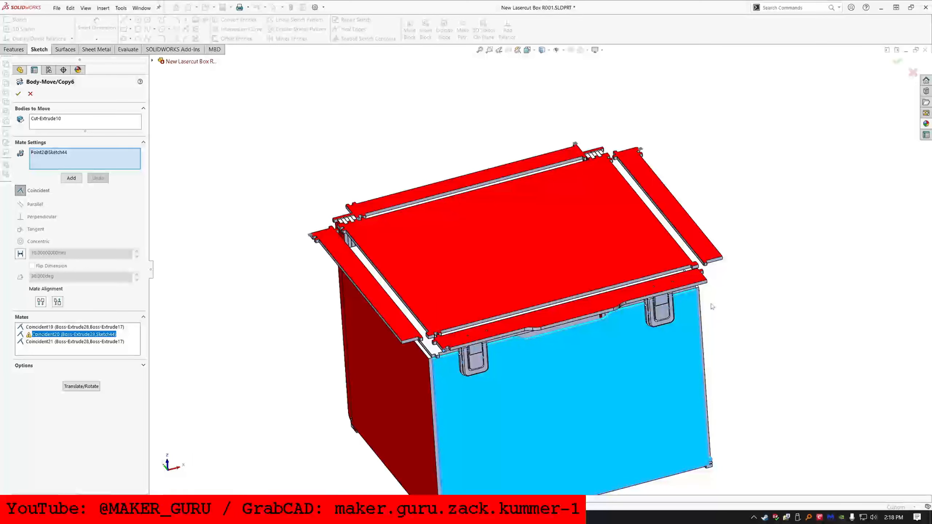
scroll(437, 366, "down", 5)
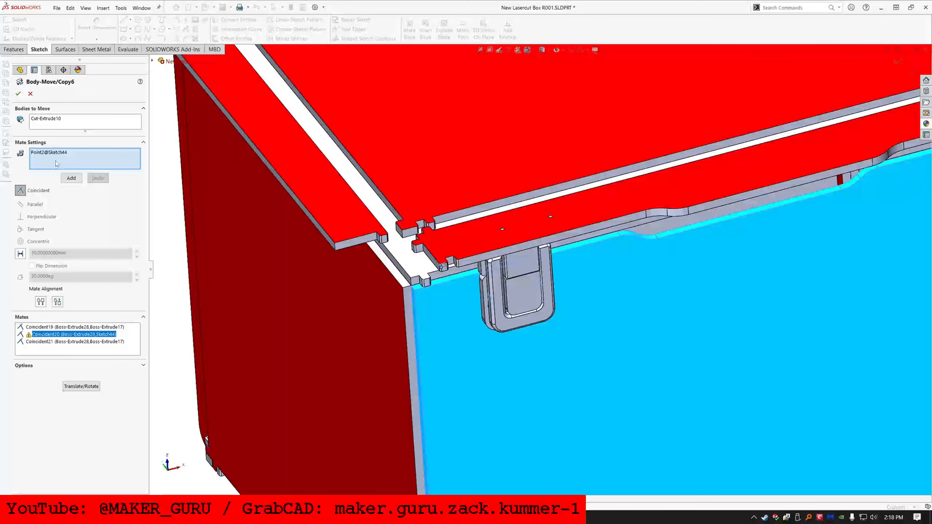
left_click(442, 279)
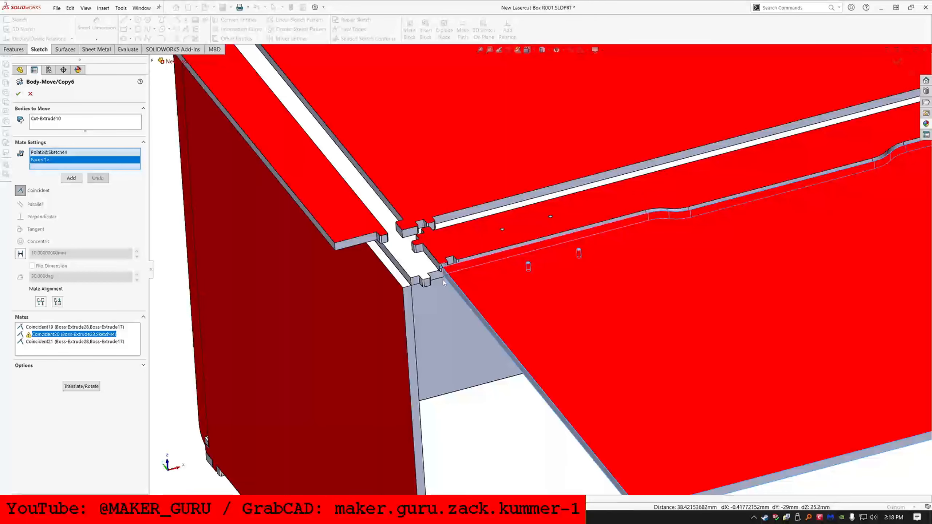
left_click(18, 94)
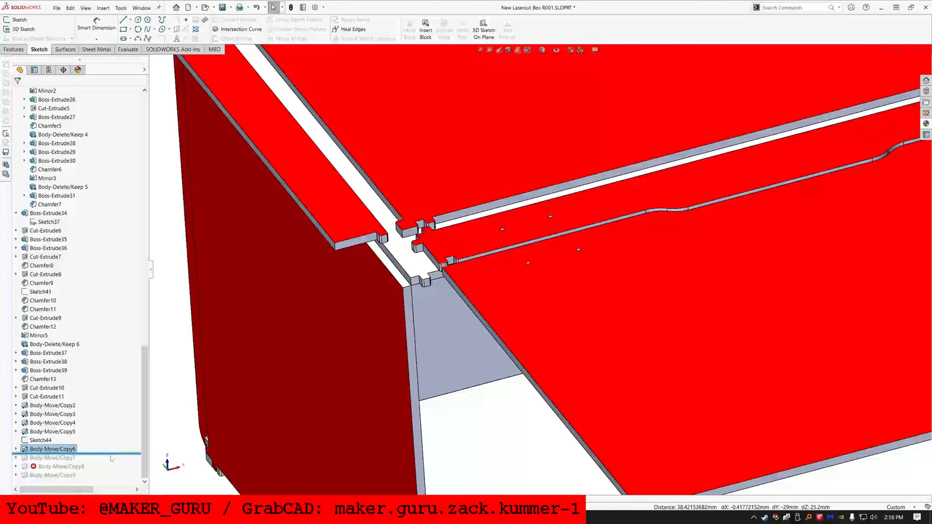
- Roll forward to include Body-Move/Copy8 and repair its Coincident27 mate by mating the back panel's upper edge face to Point24 of Sketch44
left_click_drag(111, 455, 110, 473)
right_click(79, 466)
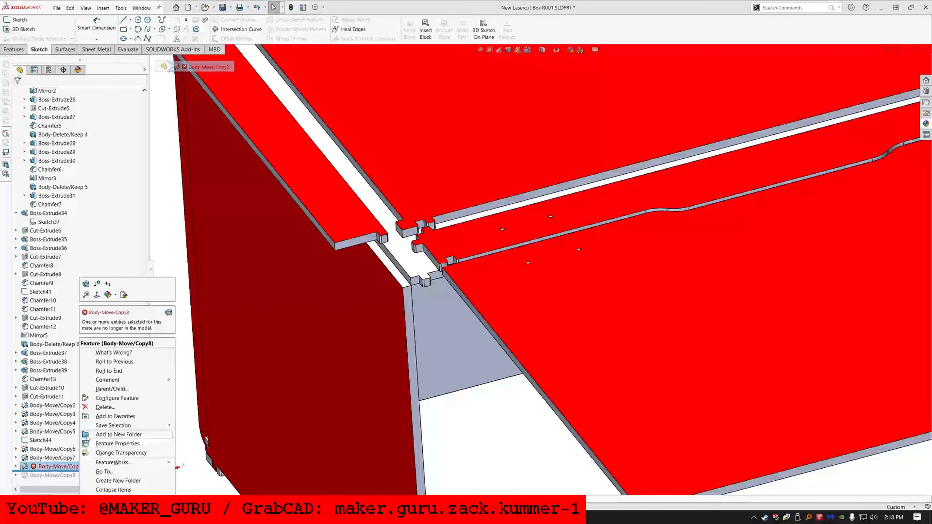
left_click(86, 284)
scroll(520, 274, "up", 3)
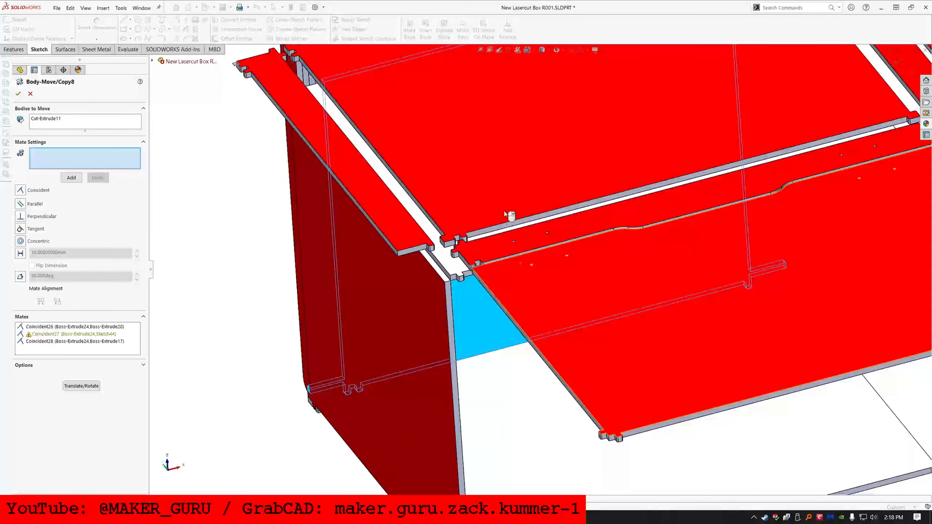
middle_click_drag(509, 216, 431, 209)
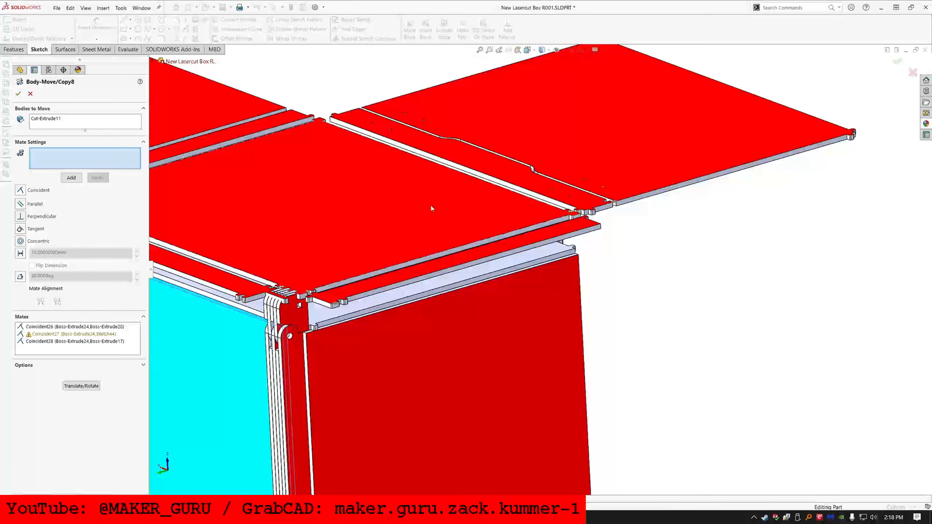
left_click(46, 334)
scroll(318, 290, "down", 5)
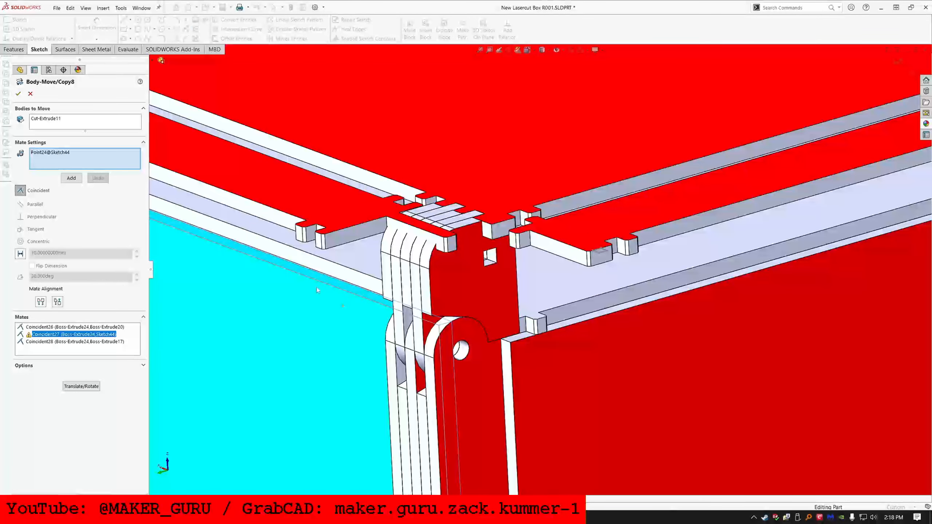
left_click(320, 280)
scroll(200, 231, "up", 3)
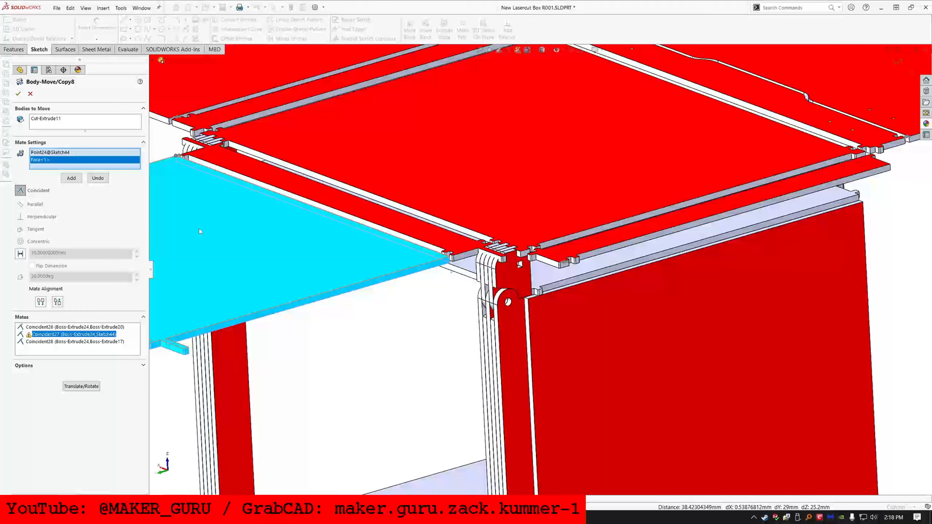
left_click(73, 177)
left_click(73, 177)
key("Return")
left_click(17, 94)
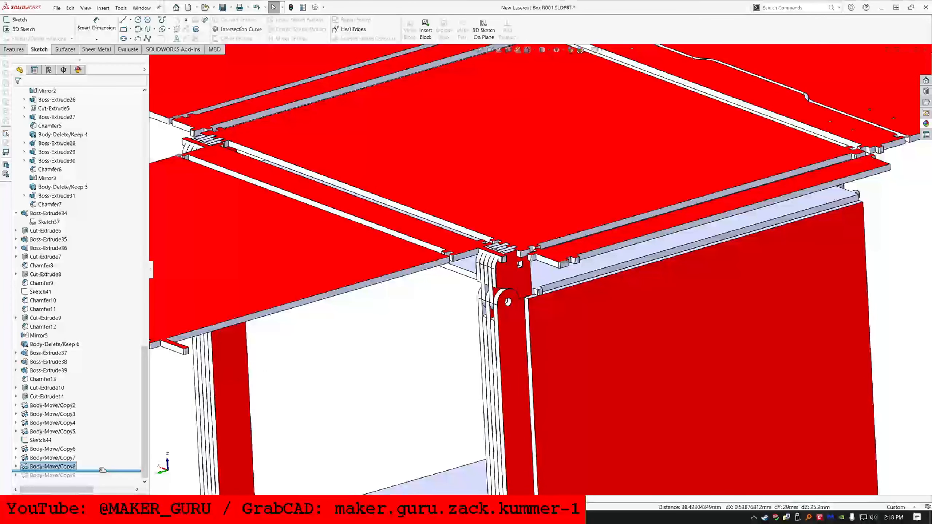
- Roll the history forward to the end and examine the flattened layout of the box panels
left_click_drag(101, 471, 101, 477)
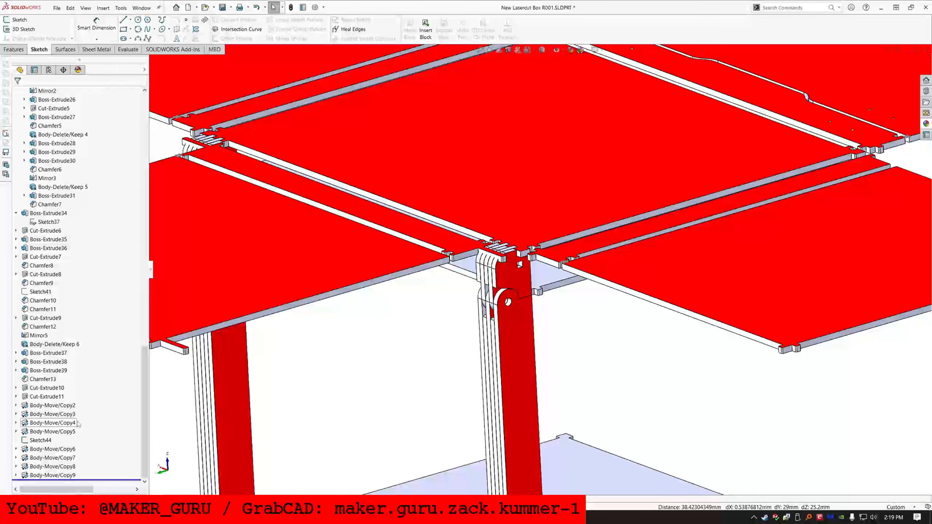
scroll(589, 293, "up", 8)
middle_click_drag(586, 279, 477, 472)
scroll(505, 383, "down", 3)
left_click(383, 367)
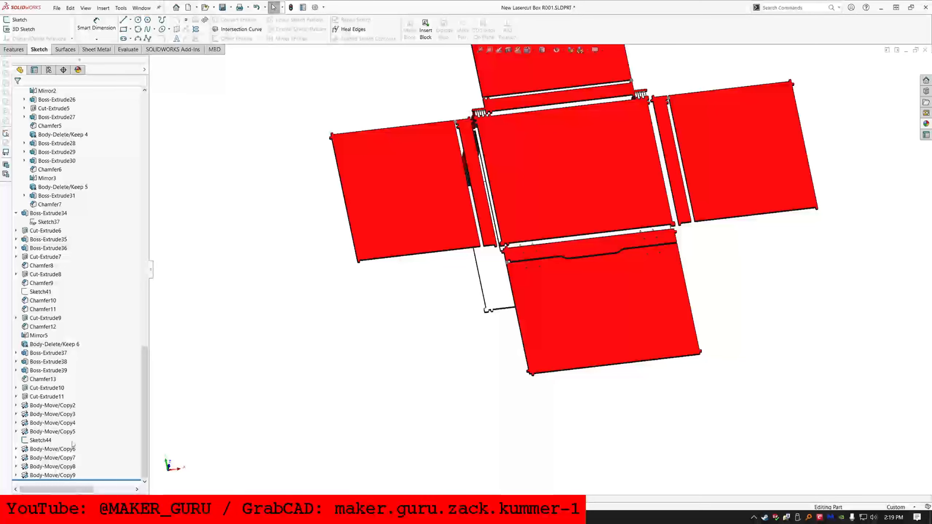
left_click(41, 441)
mouse_move(586, 145)
middle_mouse_down()
mouse_move(561, 196)
mouse_move(557, 229)
mouse_move(568, 233)
mouse_move(572, 219)
mouse_move(539, 392)
middle_mouse_up()
left_click(539, 392)
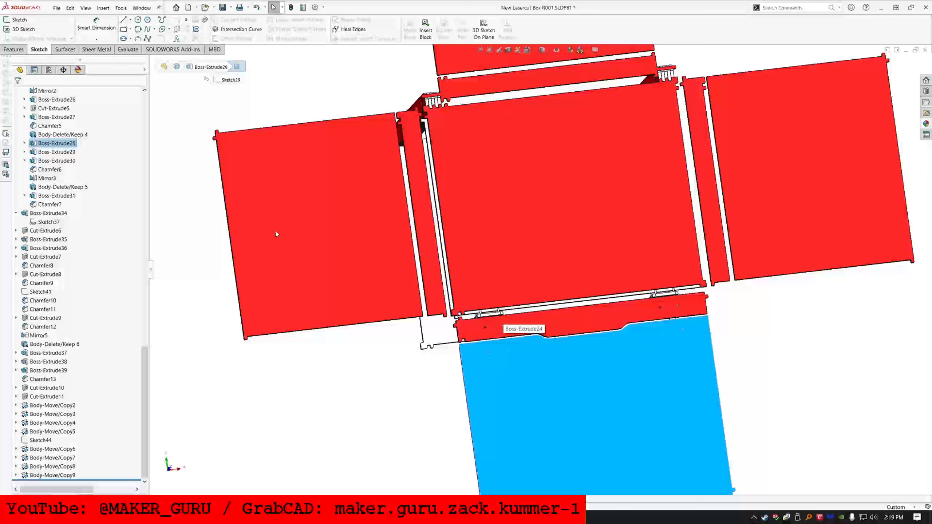
- Roll the feature history back to just after Cut-Extrude11
left_click_drag(77, 480, 92, 401)
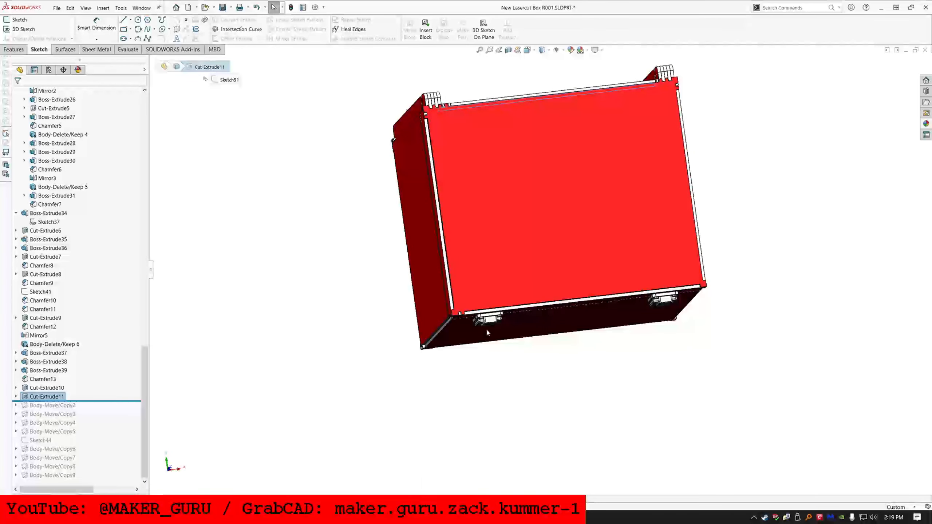
middle_click_drag(487, 328, 572, 137)
- Inspect the sketches of Cut-Extrude10 and Cut-Extrude11 on the closed box
left_click(15, 388)
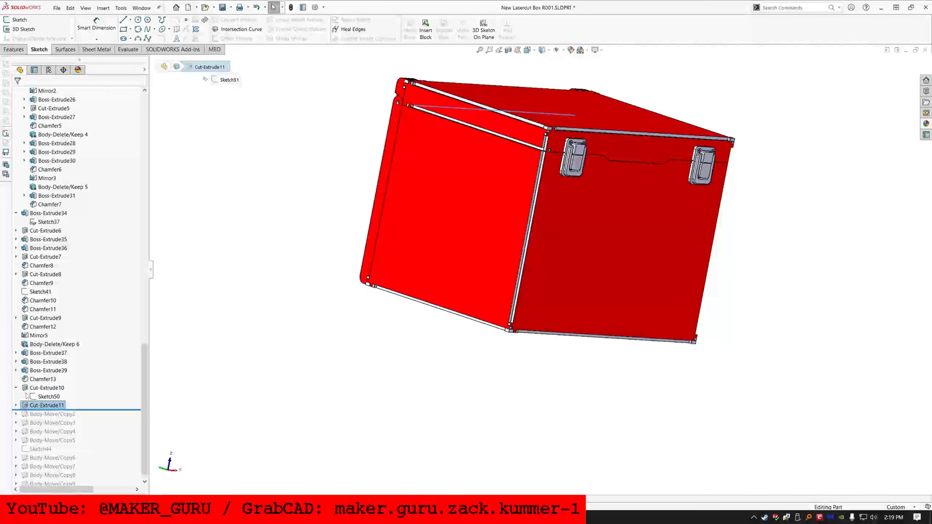
left_click(45, 396)
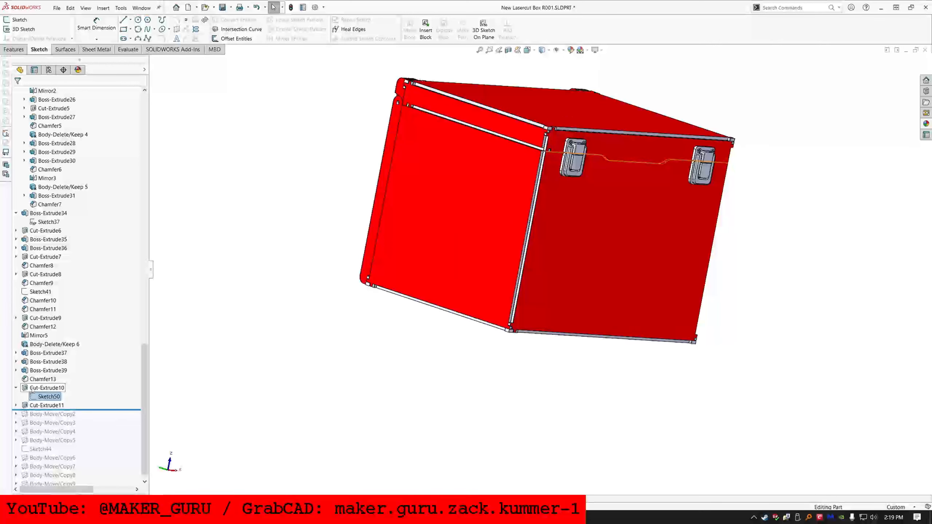
left_click(786, 218)
scroll(698, 209, "down", 3)
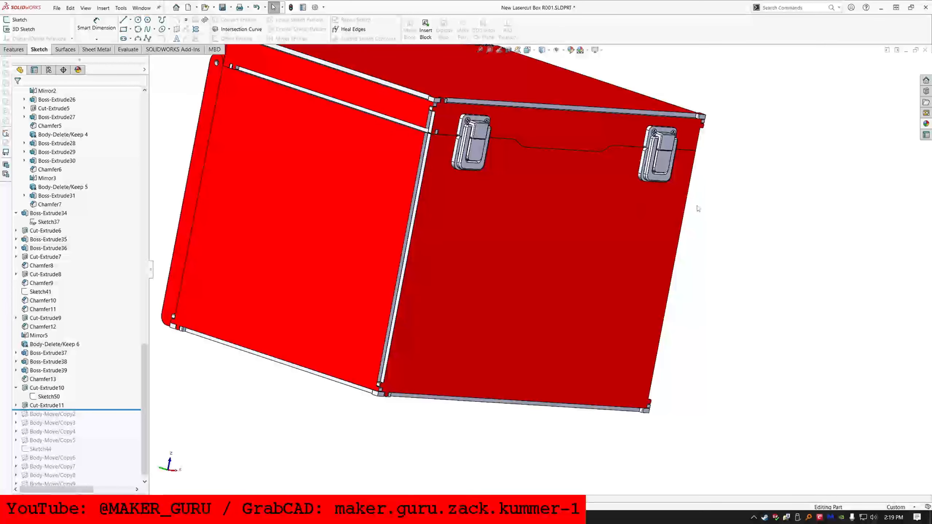
left_click(46, 397)
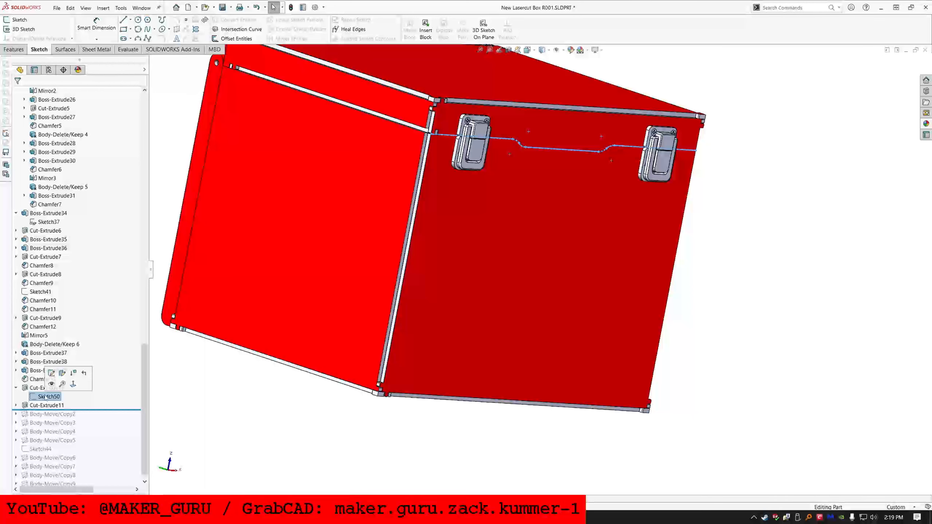
left_click(16, 405)
left_click(47, 414)
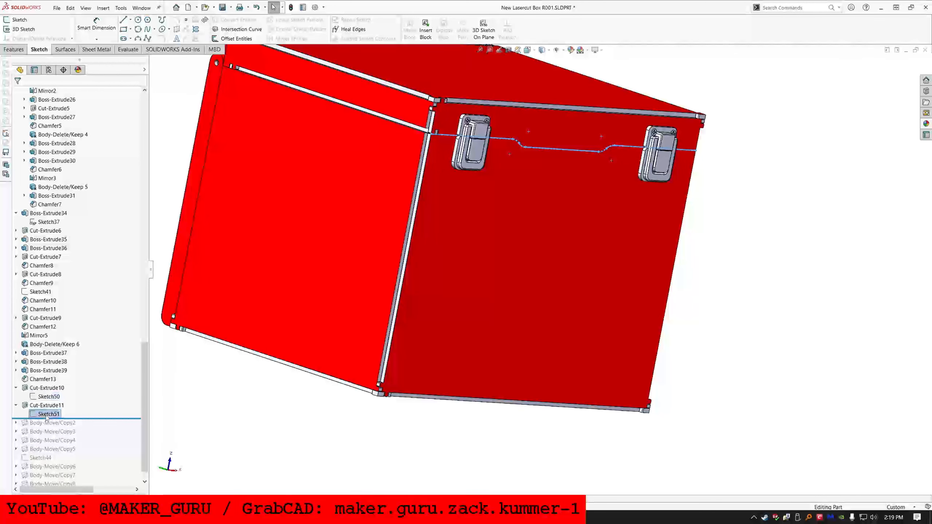
scroll(361, 201, "up", 2)
scroll(418, 204, "down", 2)
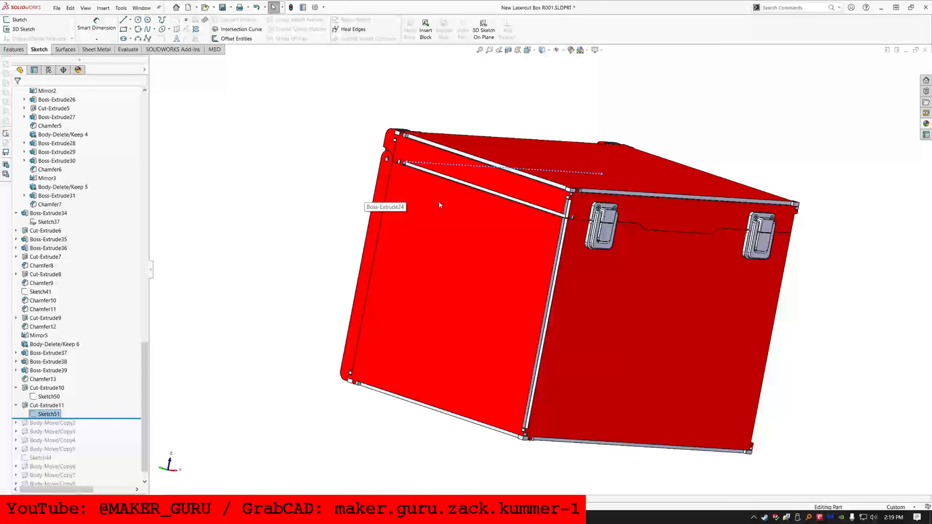
- Sketch a corner rectangle about 9.4 mm high across the full width of the side panel's outer face, along its upper edge
left_click(439, 204)
scroll(444, 205, "down", 3)
middle_click_drag(447, 206, 402, 179)
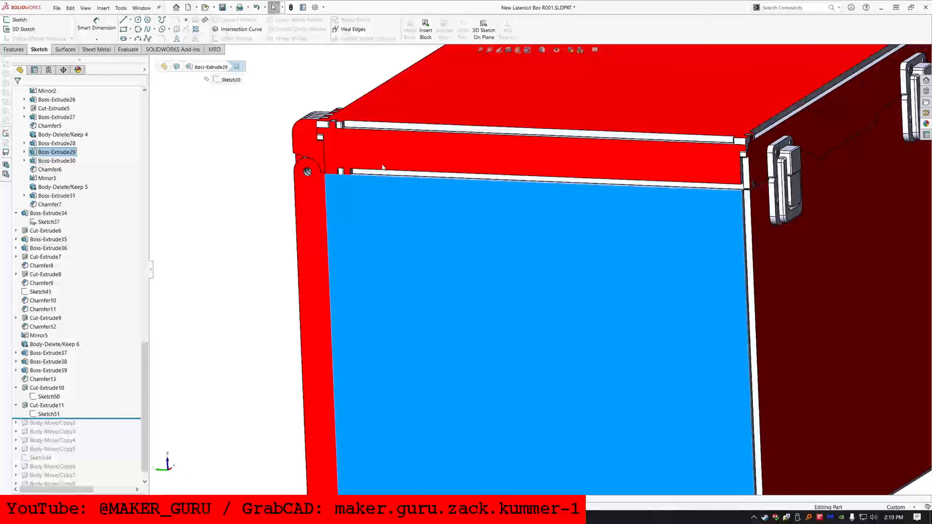
scroll(343, 139, "down", 2)
left_click(37, 20)
left_click(124, 29)
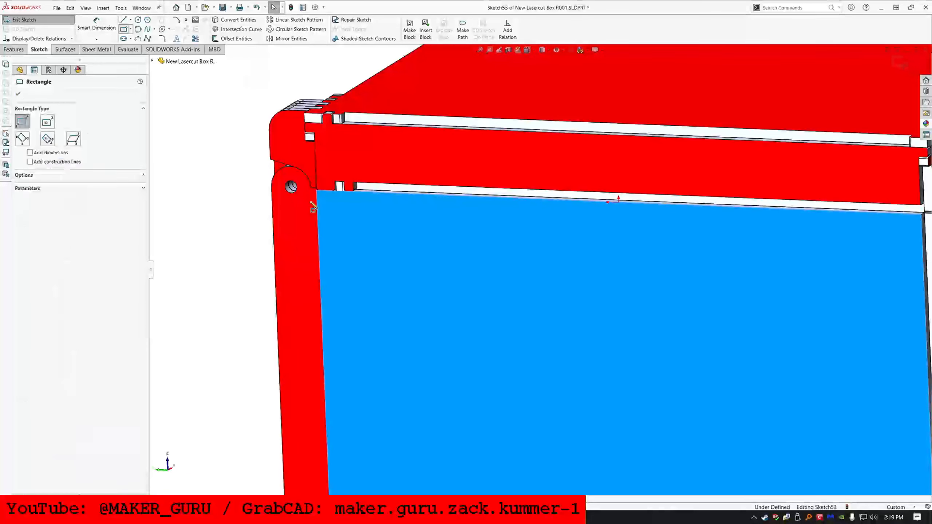
scroll(313, 207, "down", 5)
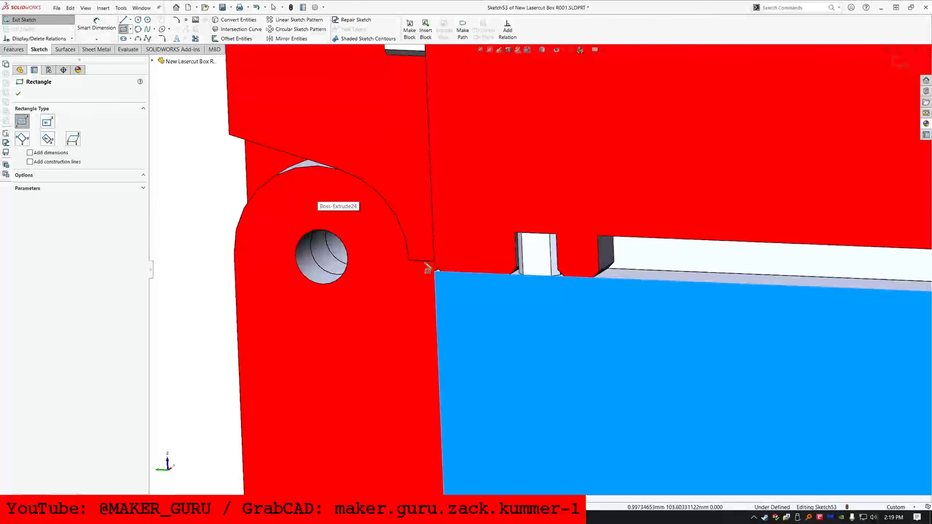
left_click(427, 268)
scroll(529, 255, "up", 5)
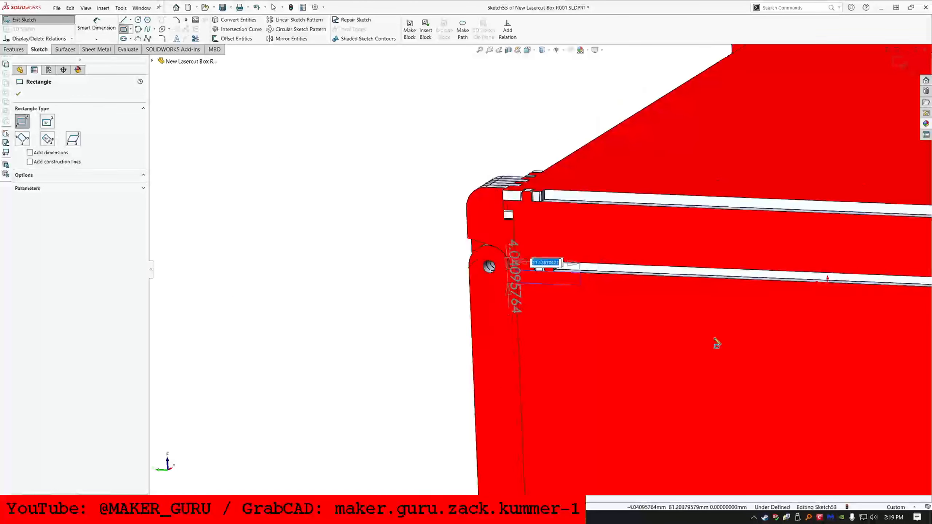
scroll(717, 343, "up", 5)
scroll(787, 337, "down", 8)
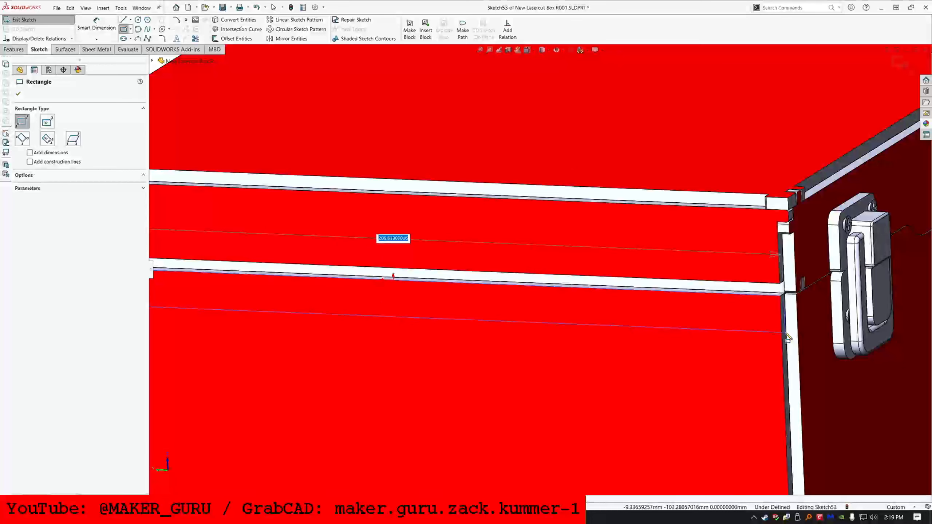
left_click(787, 337)
key("Escape")
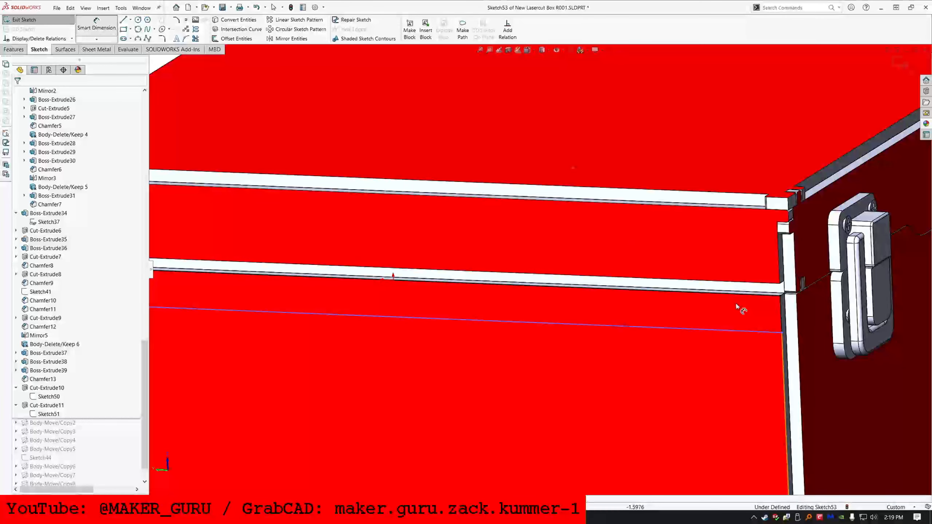
- Dimension the rectangle's lower line from the panel's upper edge and link the value to the LID_GAP file property
left_click(772, 332)
left_click(759, 293)
left_click(713, 316)
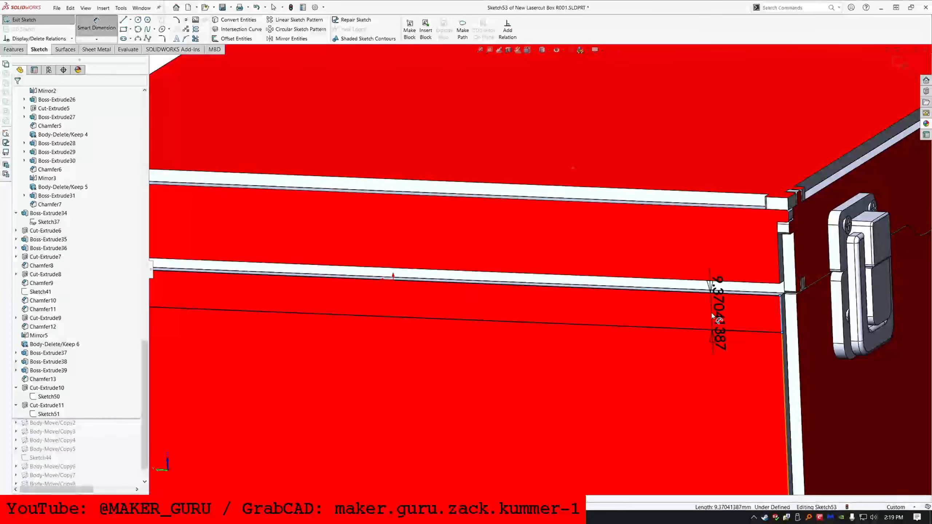
type("=")
mouse_move(620, 343)
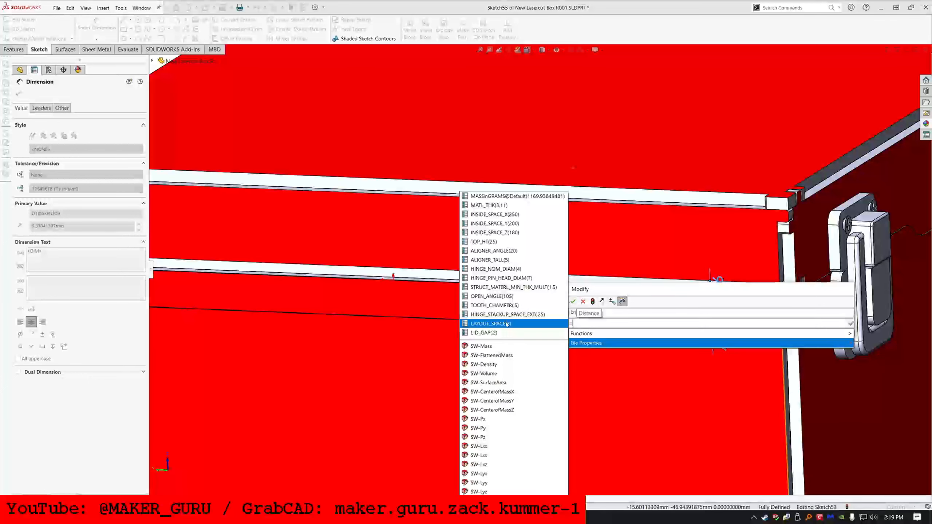
left_click(484, 333)
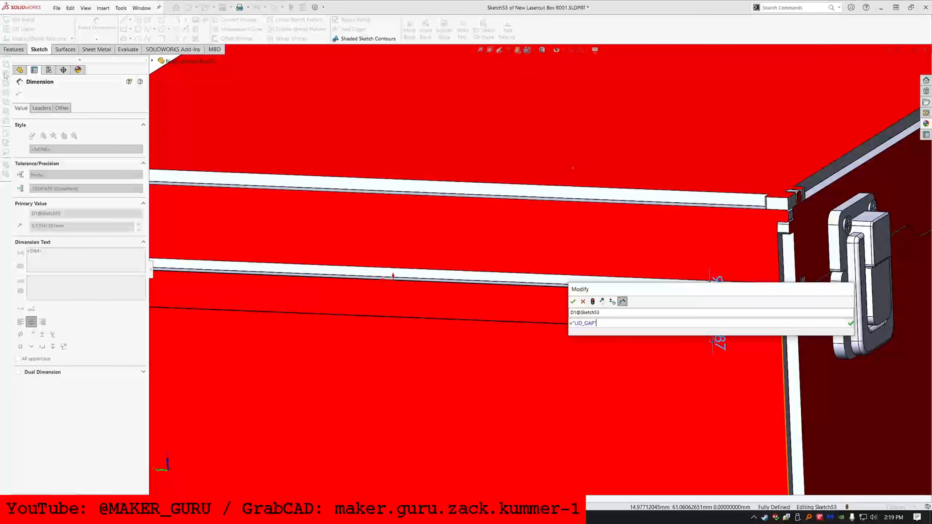
left_click(572, 302)
- Cut the gap rectangle Through All, limiting the feature scope to the two opposite side panels of the box
left_click(13, 49)
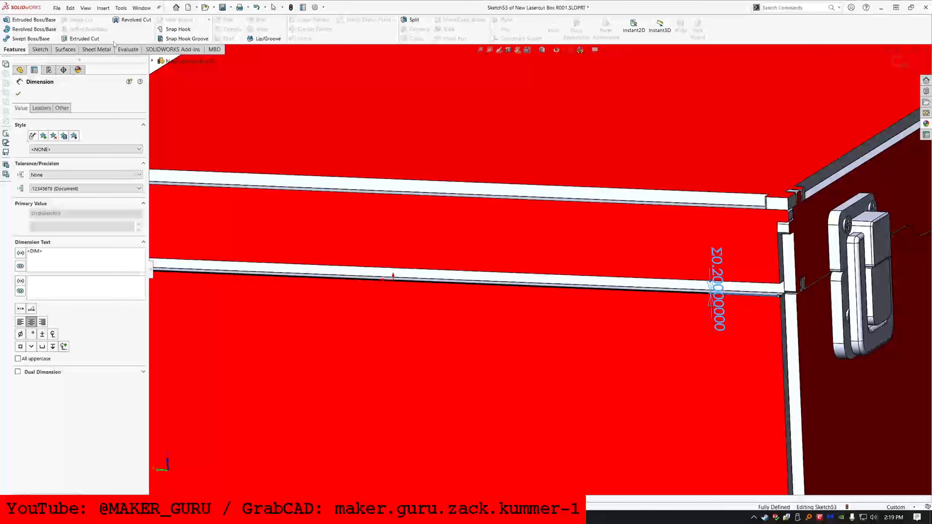
left_click(95, 39)
left_click(57, 145)
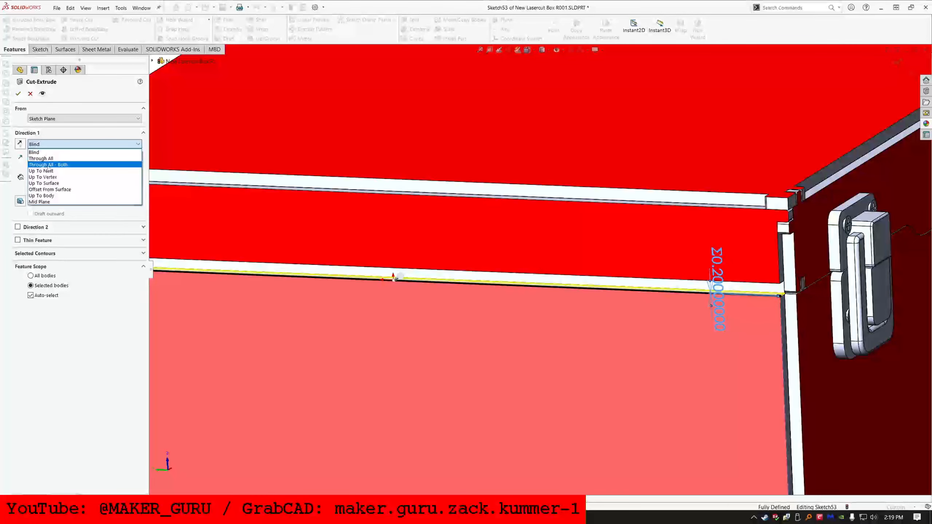
left_click(50, 159)
left_click(39, 279)
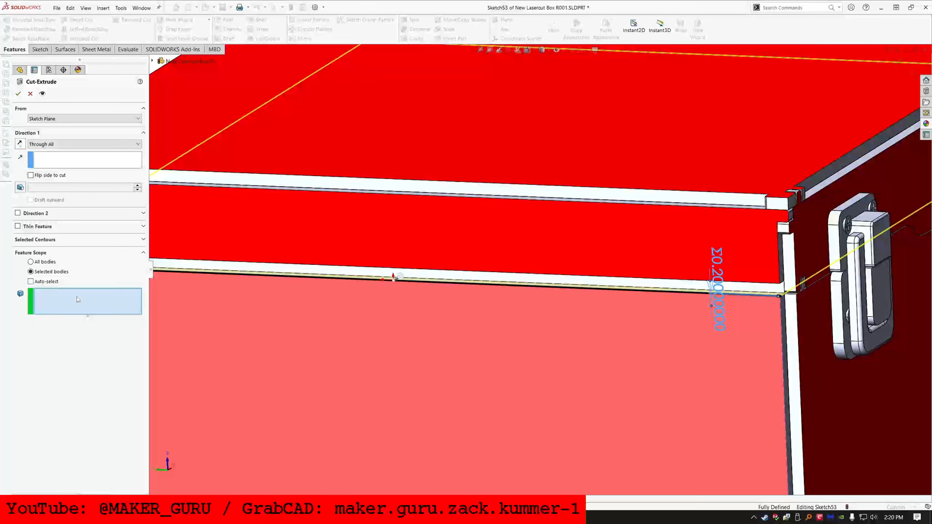
left_click(433, 377)
key("f")
middle_click_drag(669, 265, 548, 296)
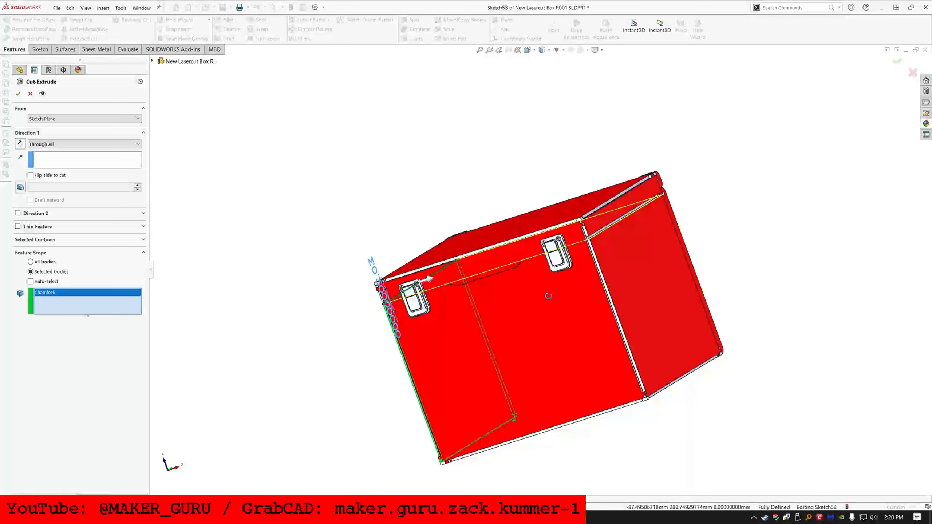
left_click(620, 252)
key("Return")
middle_click_drag(547, 246, 634, 248)
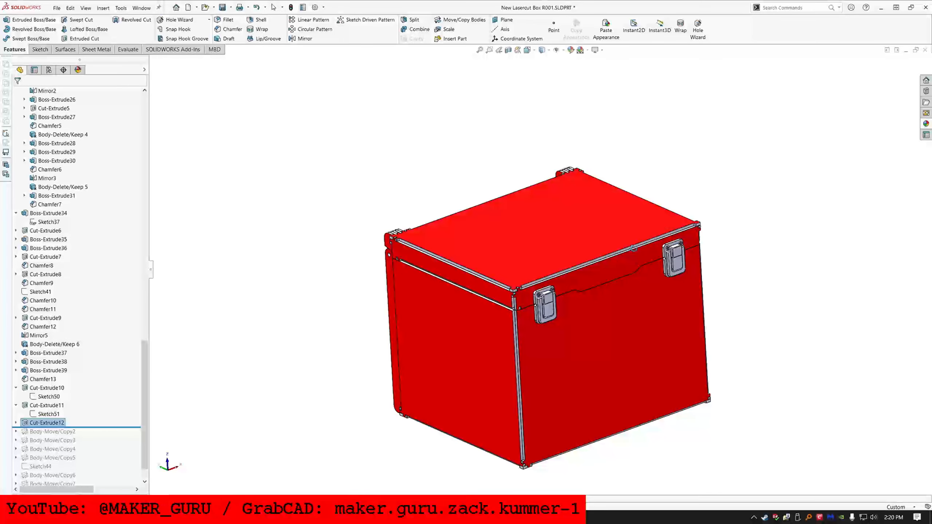
- Roll the history forward to the end and repair Coincident23 of Body-Move/Copy7 by mating the side panel's upper edge face to Point19 of Sketch44
scroll(38, 396, "down", 1)
left_click_drag(119, 402, 103, 481)
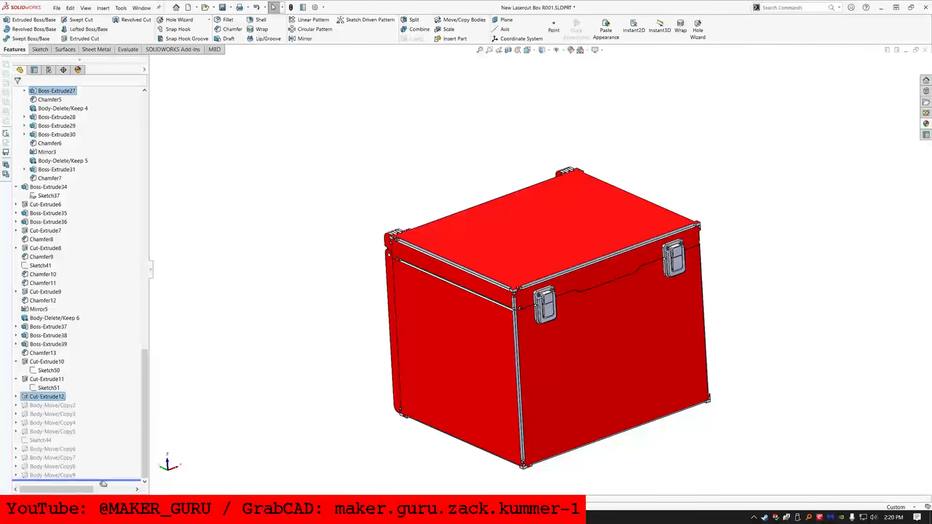
left_click(60, 458)
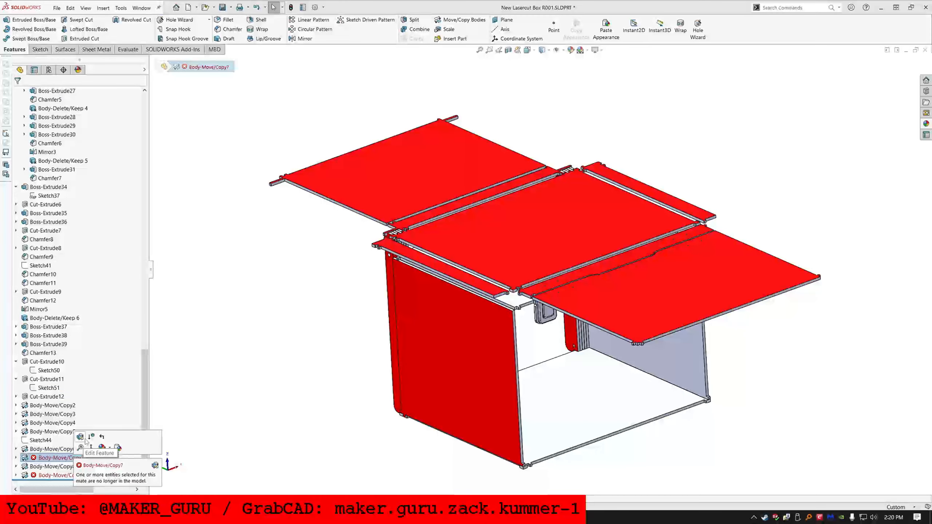
left_click(86, 441)
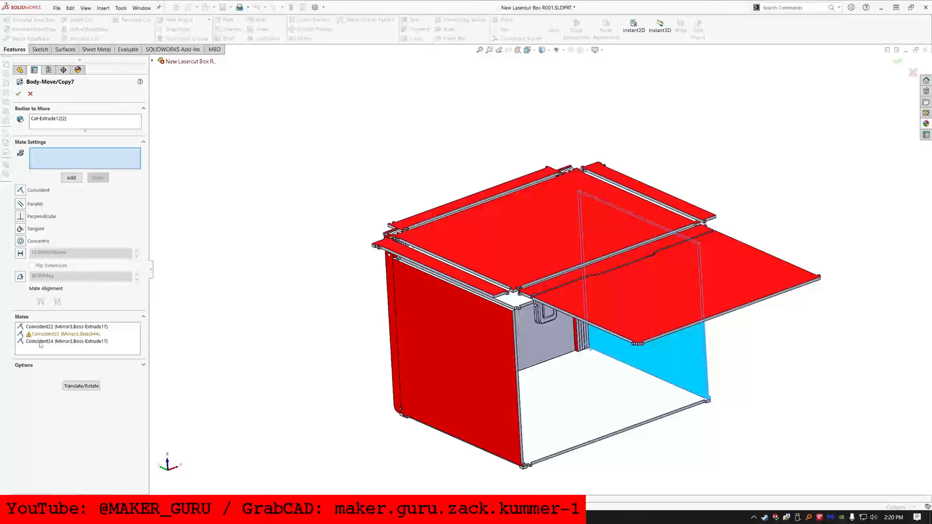
left_click(42, 334)
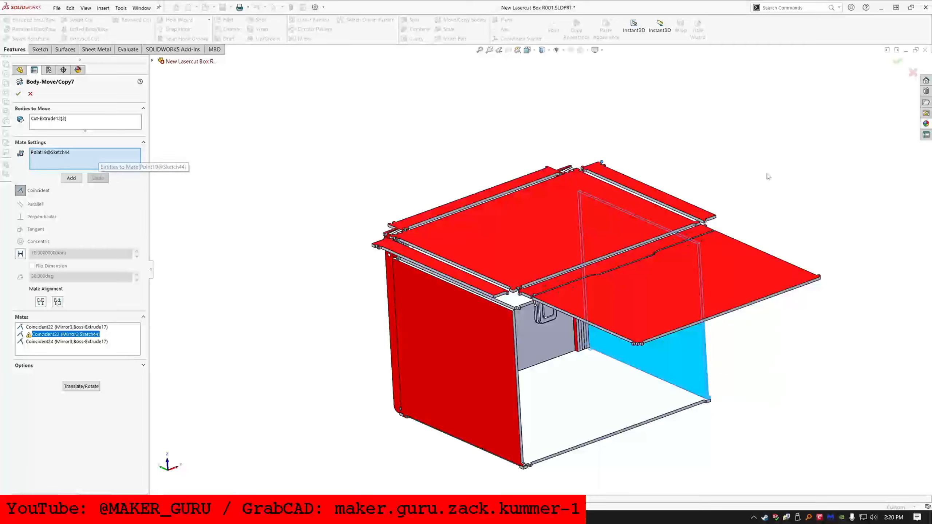
scroll(620, 273, "down", 8)
left_click(639, 246)
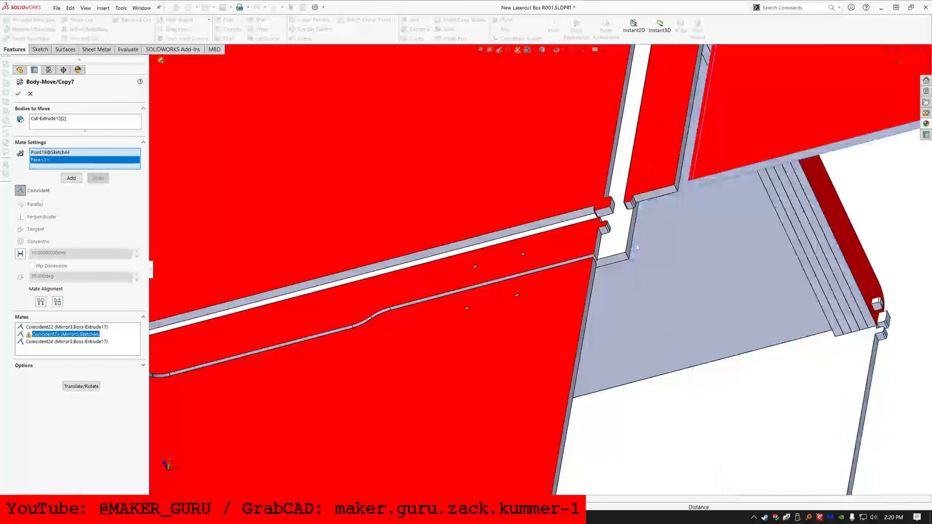
left_click(72, 179)
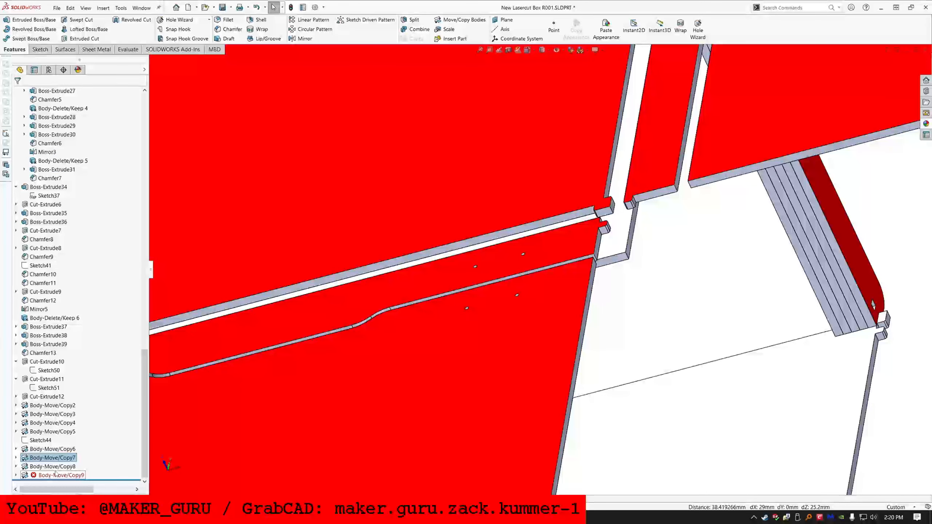
- Repair Coincident30 of Body-Move/Copy9 by mating the other side panel's upper edge face to Point7 of Sketch44
left_click(55, 475)
right_click(56, 476)
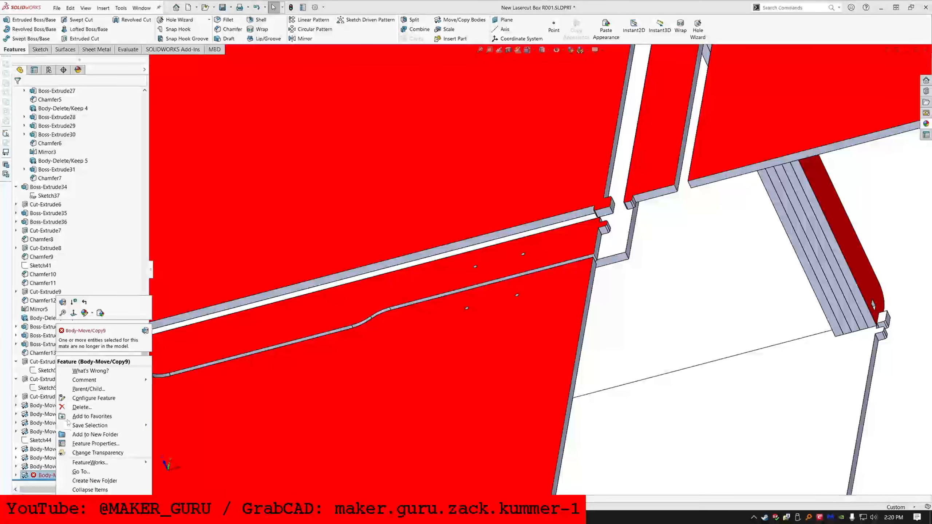
left_click(62, 302)
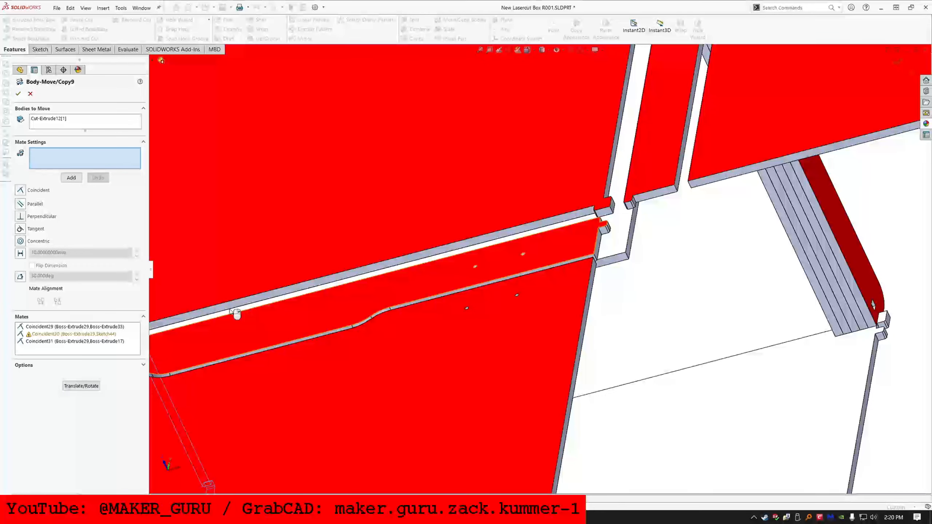
left_click(107, 334)
left_click(75, 155)
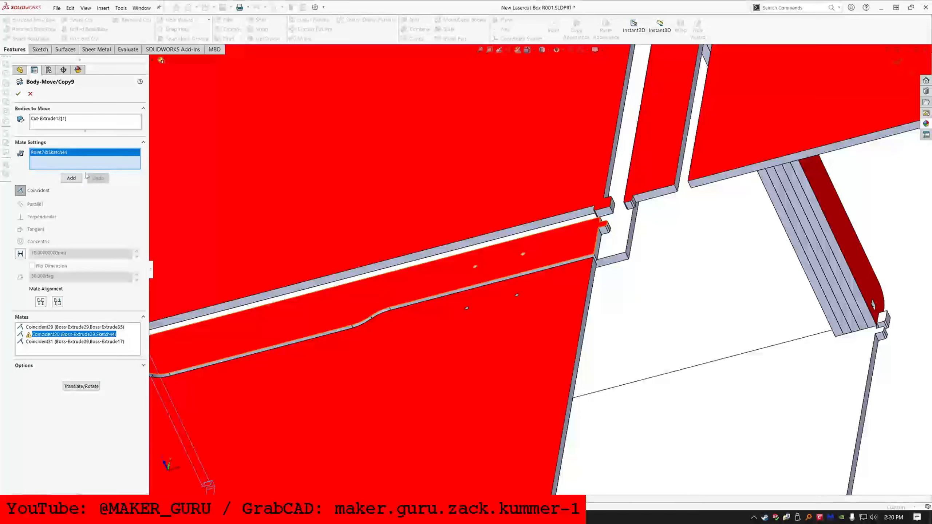
scroll(378, 319, "up", 8)
middle_click_drag(379, 319, 402, 305)
scroll(367, 323, "down", 4)
scroll(373, 327, "up", 1)
scroll(373, 327, "down", 4)
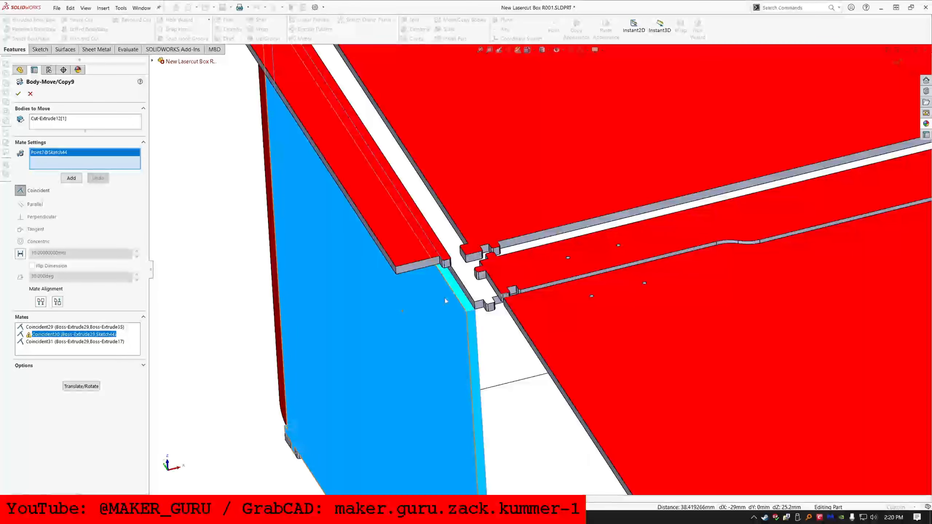
left_click(463, 298)
left_click(70, 179)
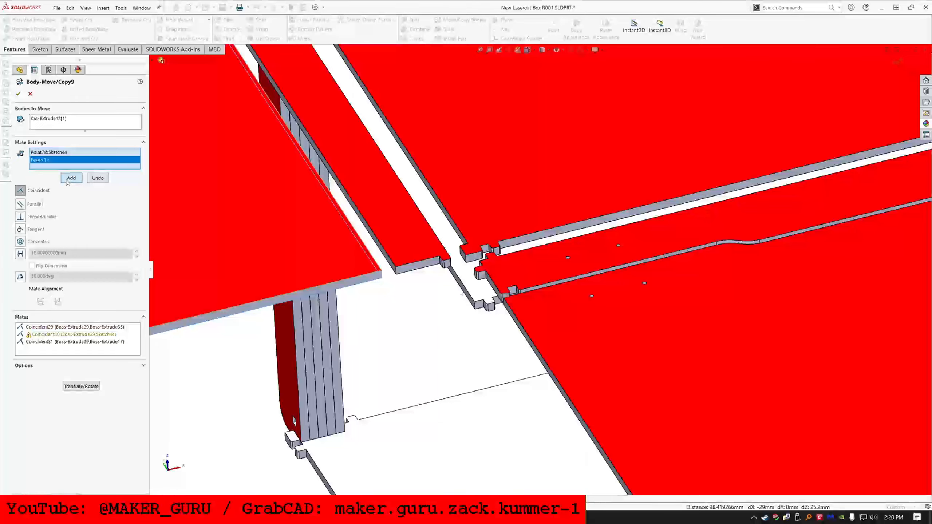
left_click(19, 94)
- Save the part with all panels unfolded
scroll(591, 252, "up", 8)
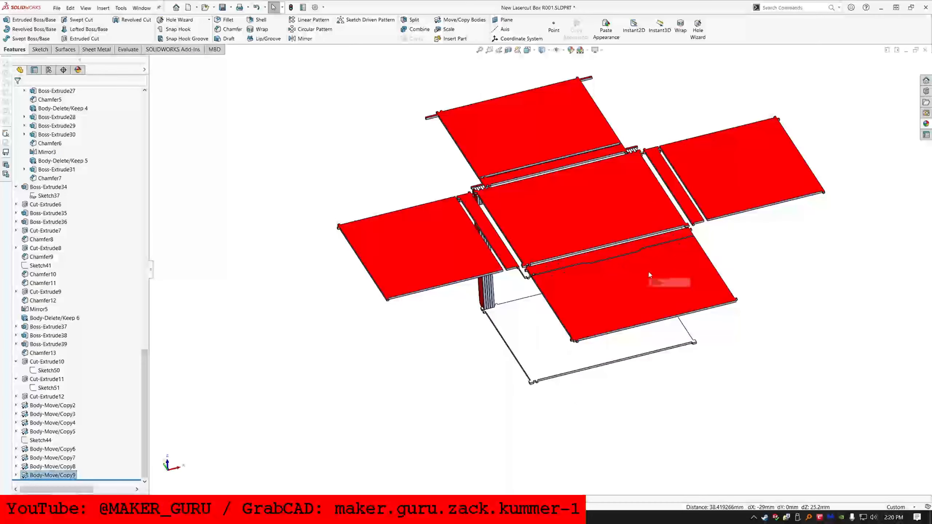
scroll(607, 221, "down", 2)
left_click(202, 70)
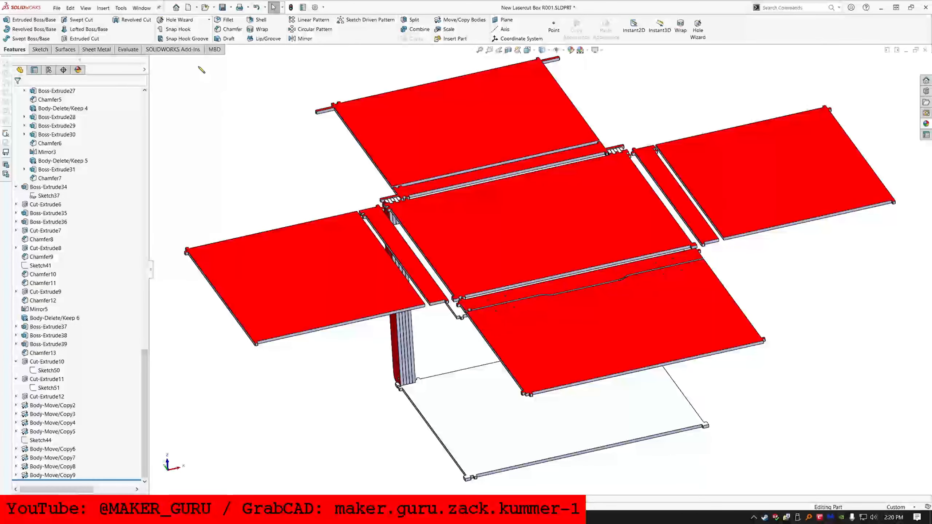
left_click(222, 7)
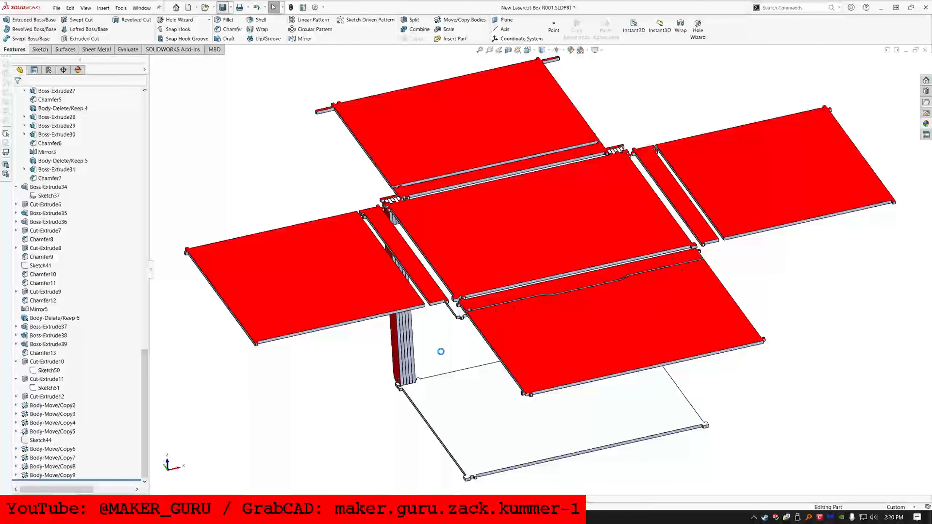
- Examine the unfolded layout from below and above, checking the bottom panel and the bodies still beneath the flattened panels
middle_click_drag(464, 424, 526, 244)
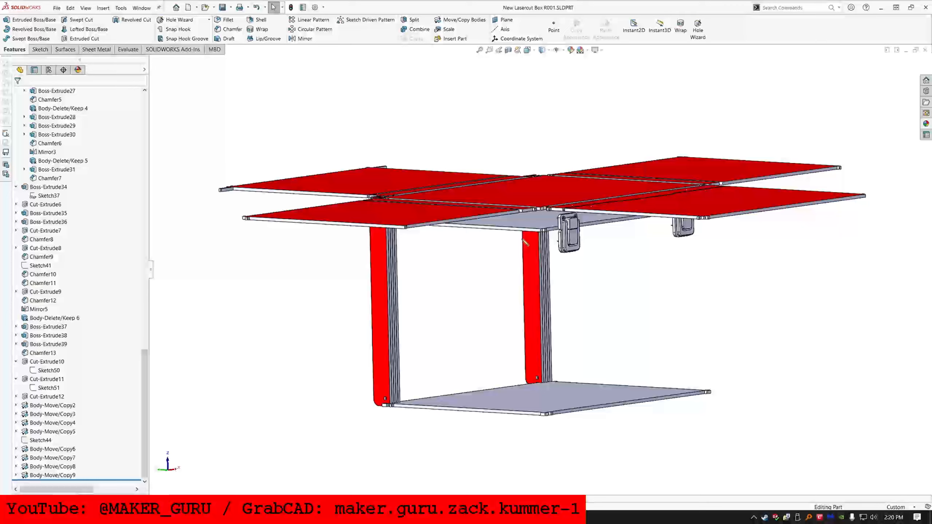
left_click(538, 214)
scroll(561, 226, "down", 3)
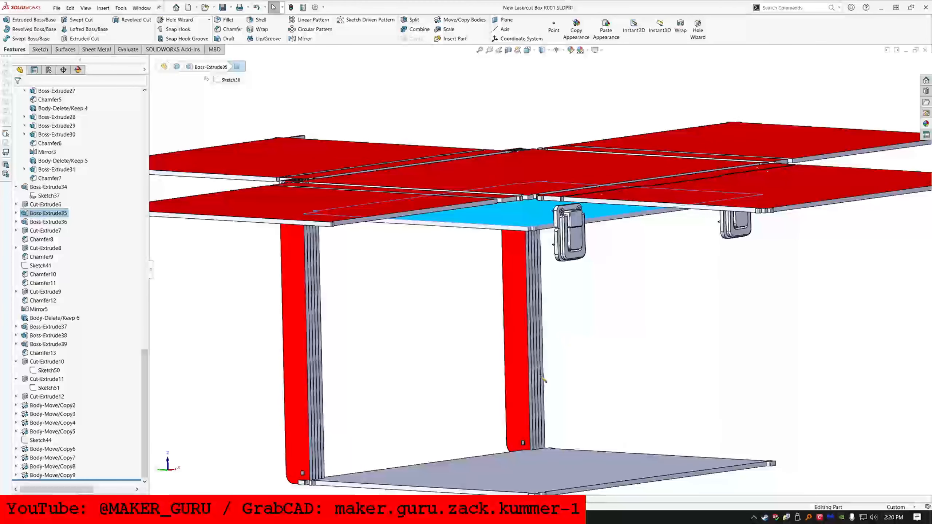
left_click(529, 473)
scroll(524, 331, "up", 3)
scroll(515, 250, "down", 4)
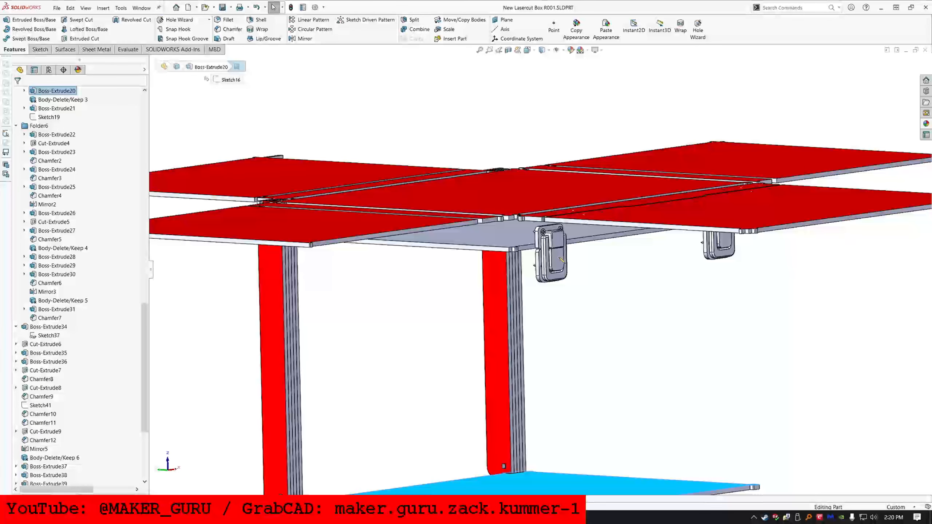
middle_click_drag(506, 230, 429, 349)
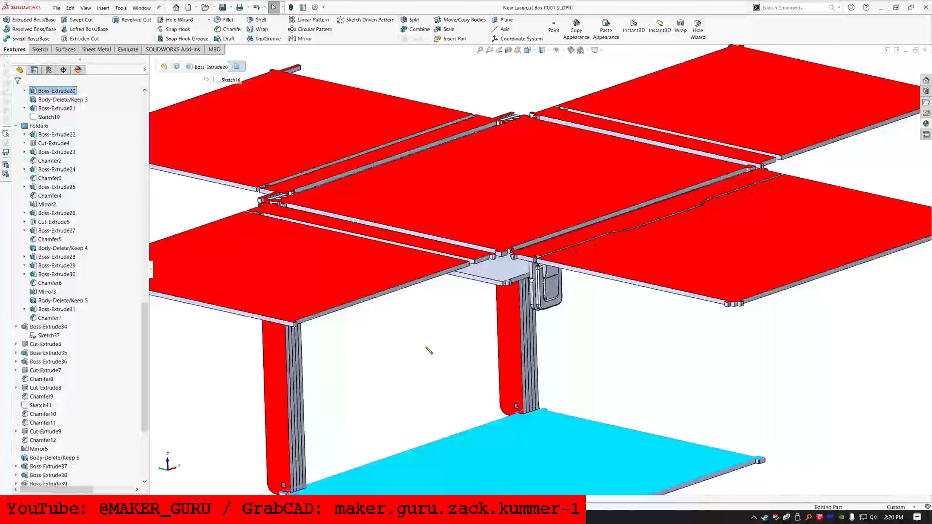
left_click(428, 350)
scroll(701, 257, "up", 2)
scroll(703, 258, "down", 4)
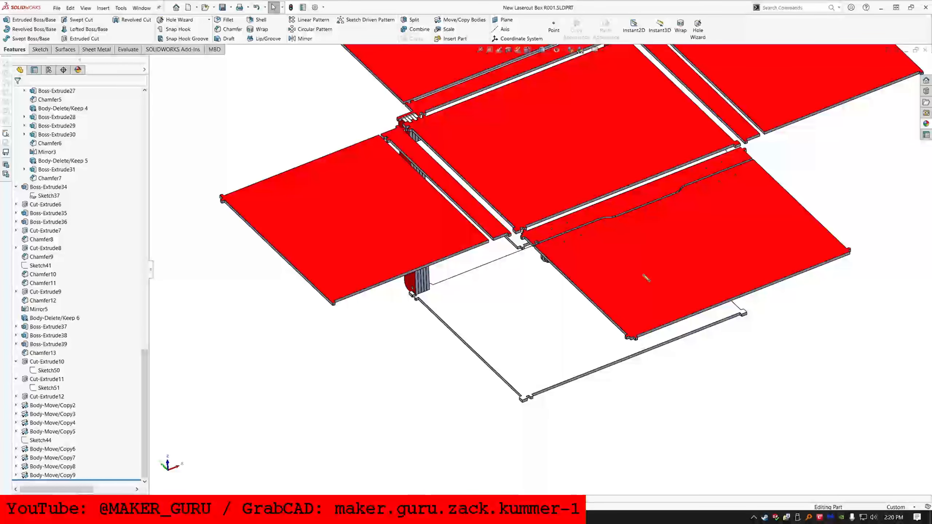
- Sketch a corner rectangle about 11.9 mm wide on the front unfolded panel's face, starting from the tab at its near outer corner
left_click(707, 276)
left_click(35, 50)
left_click(24, 19)
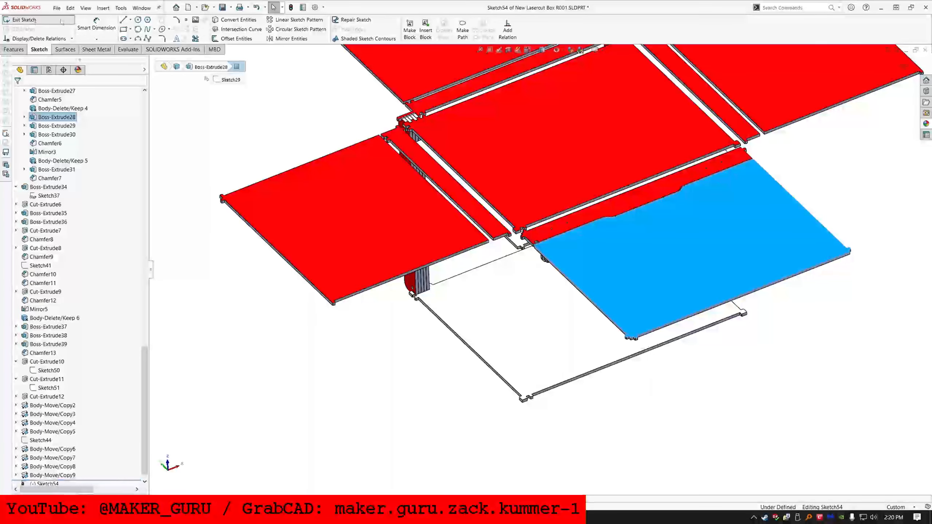
left_click(124, 30)
scroll(664, 354, "down", 5)
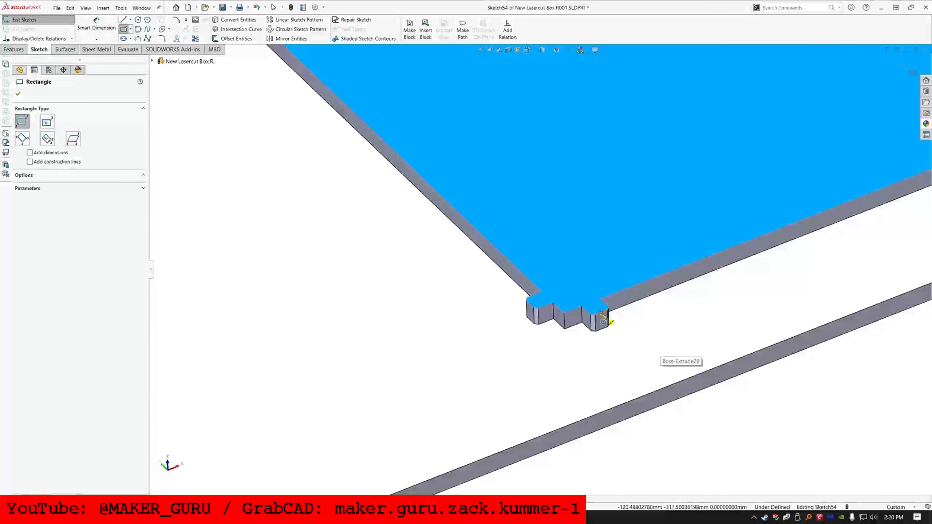
left_click(601, 313)
left_click(567, 370)
key("Escape")
- Make the rectangle's two adjacent outer sides equal to turn it into a square
left_click(579, 366)
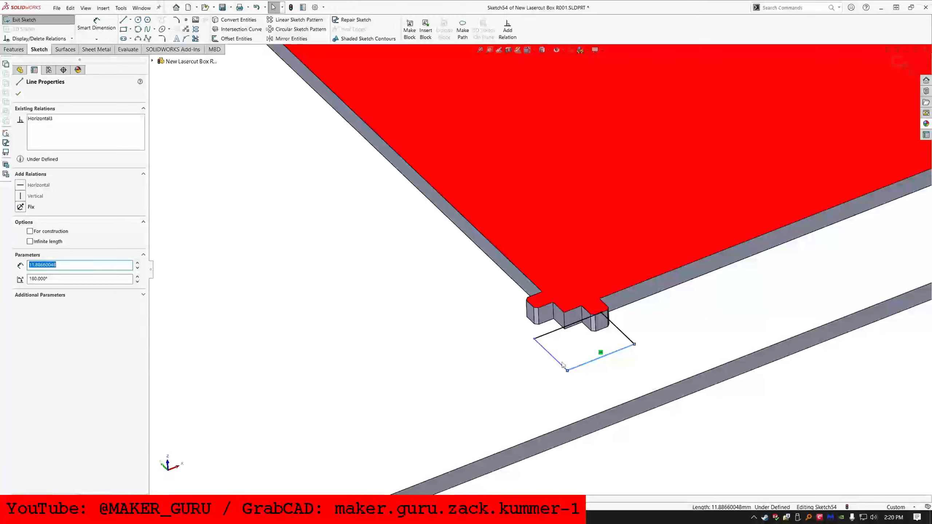
left_click(563, 365, "ctrl")
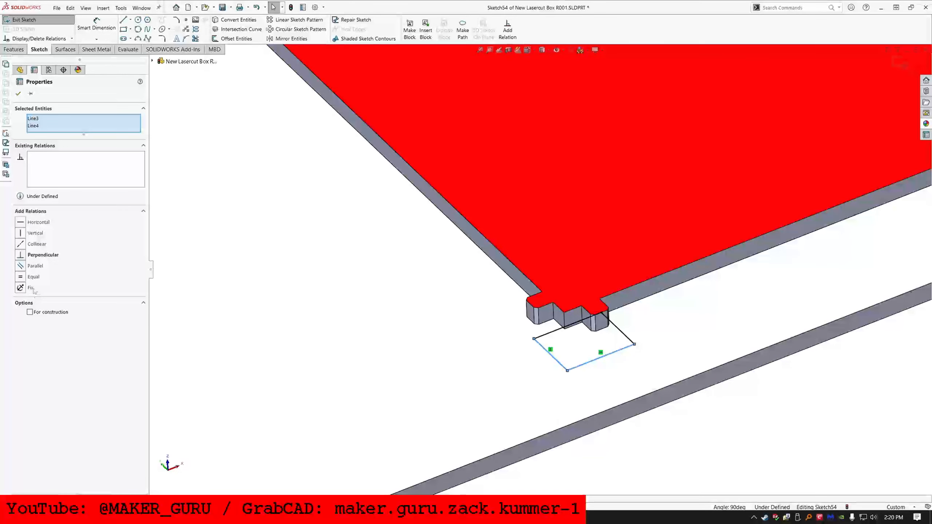
left_click(33, 278)
key("Escape")
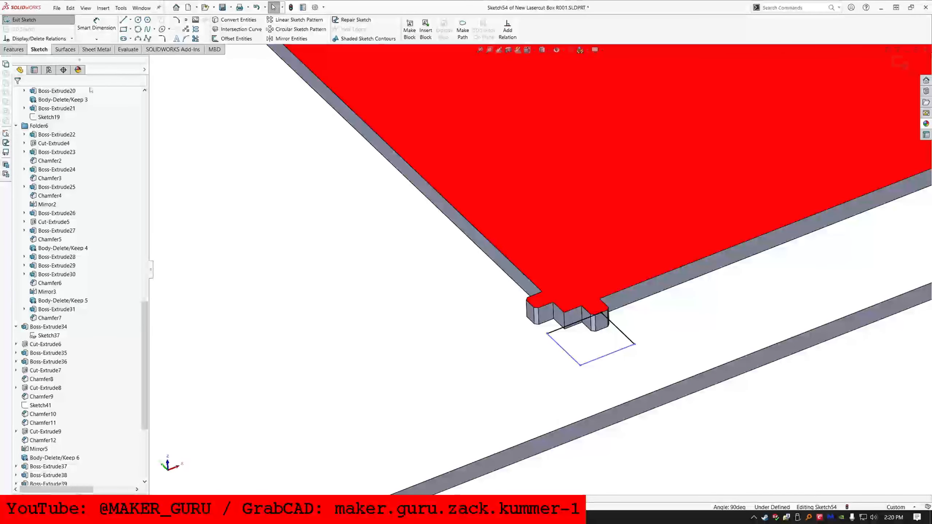
- Dimension the square's side, link it to the global variable LAYOUT_SPACE, and close the sketch
left_click(96, 30)
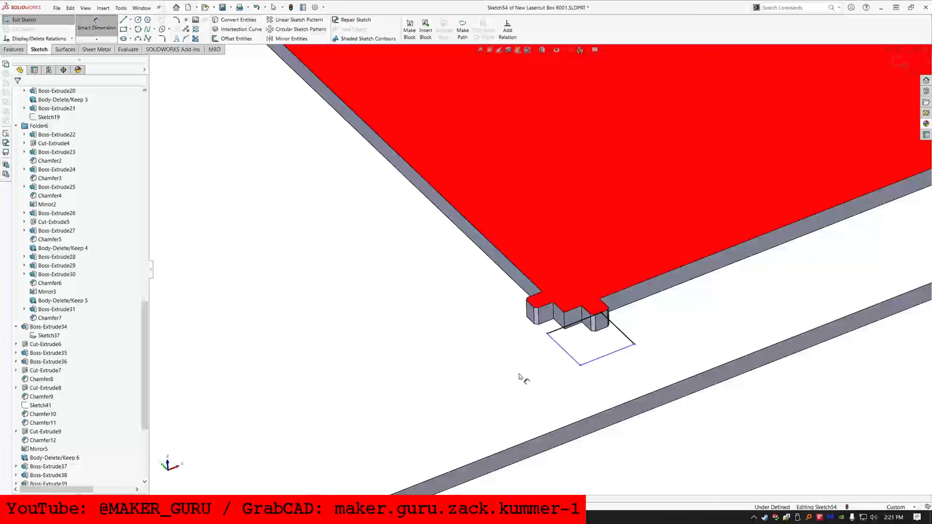
left_click(564, 349)
left_click(500, 324)
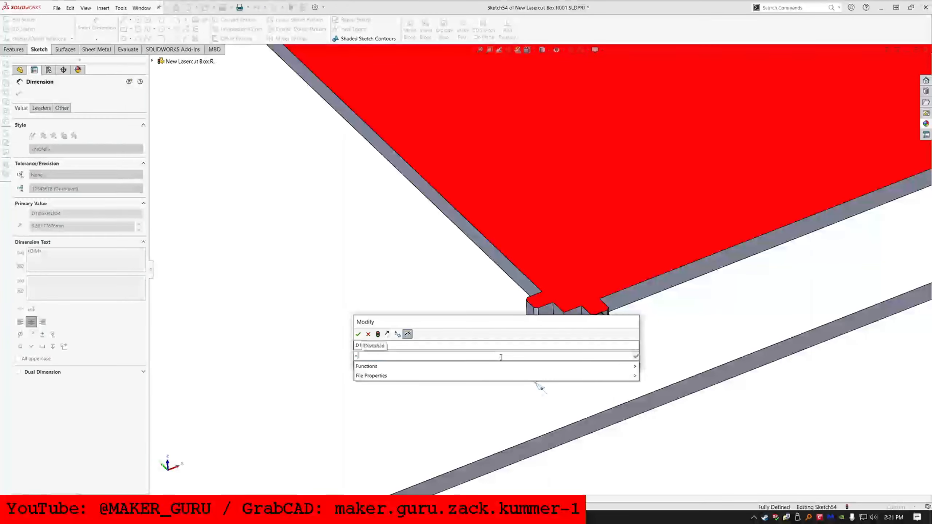
type("=")
mouse_move(530, 375)
left_click(670, 323)
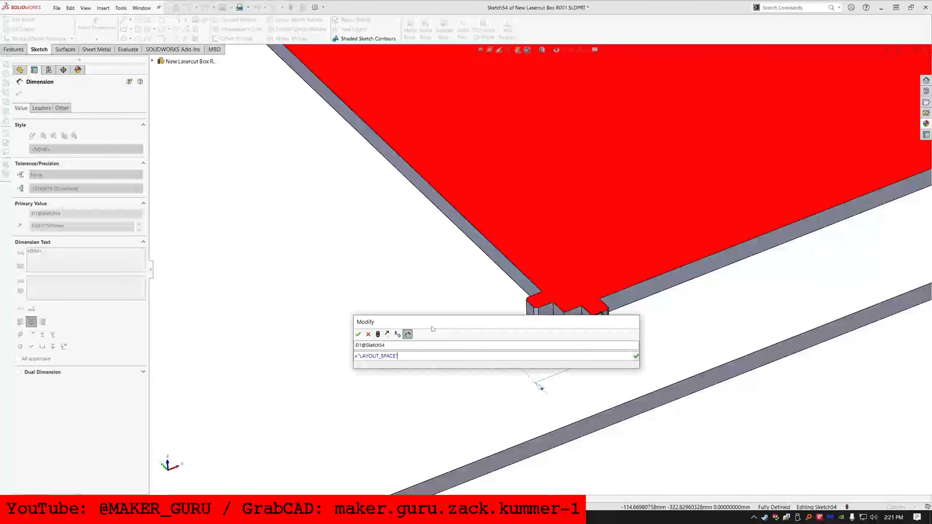
key("Return")
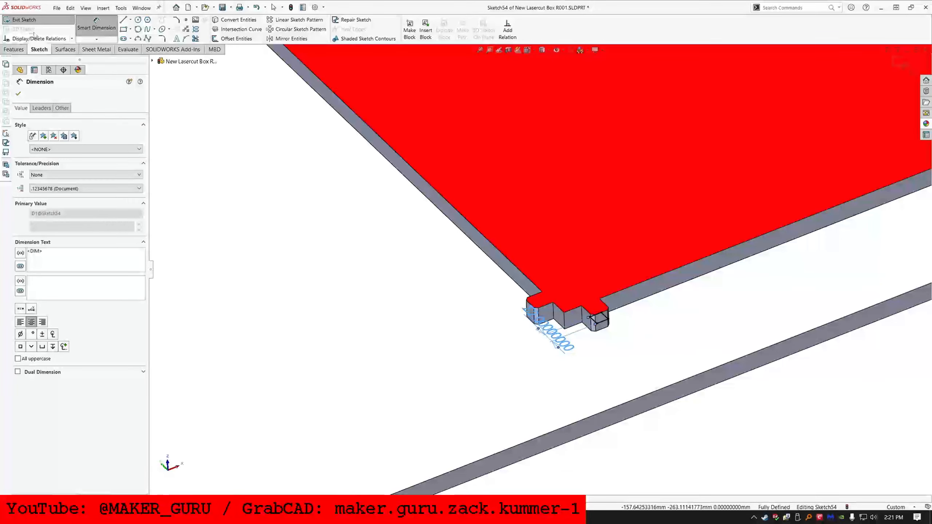
left_click(32, 21)
- Start a body move for the bottom panel and mate its corner tab's side face coincident with the matching edge face of the central panel
scroll(475, 257, "up", 10)
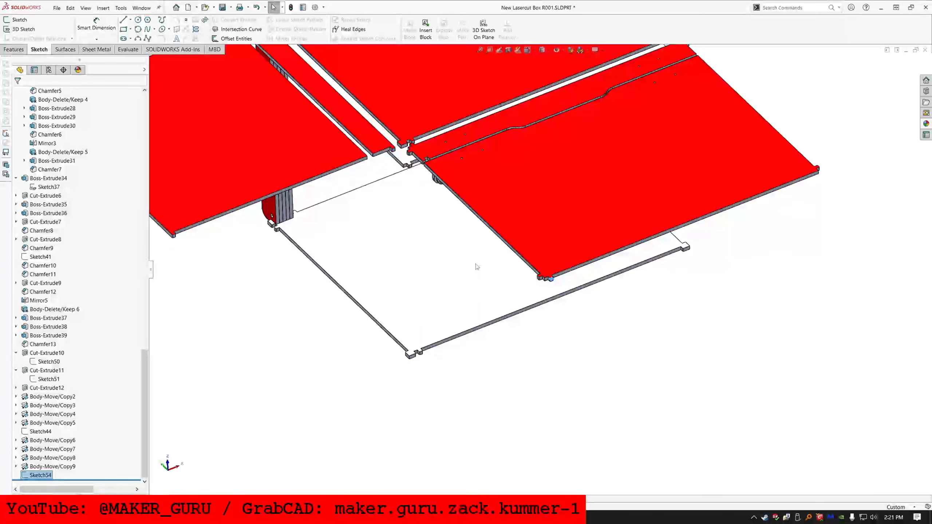
left_click(14, 50)
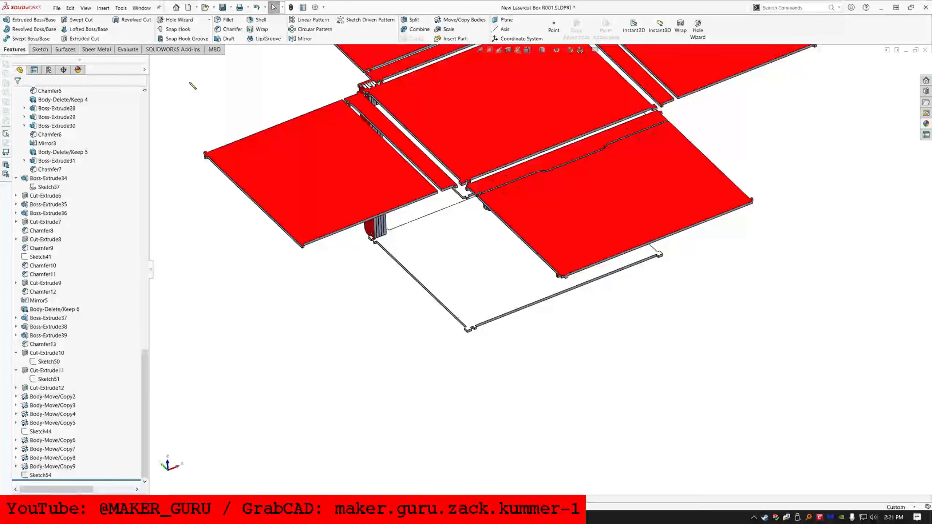
middle_click_drag(466, 188, 480, 389)
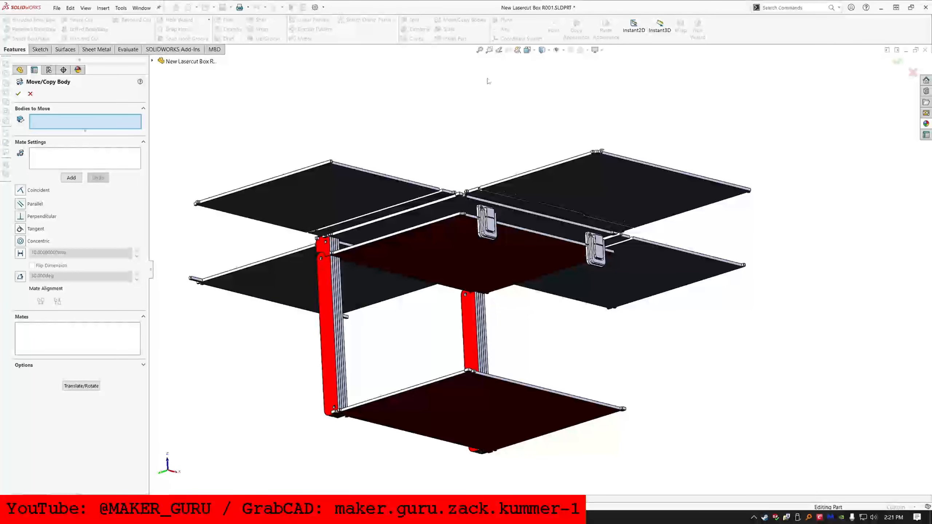
left_click(479, 414)
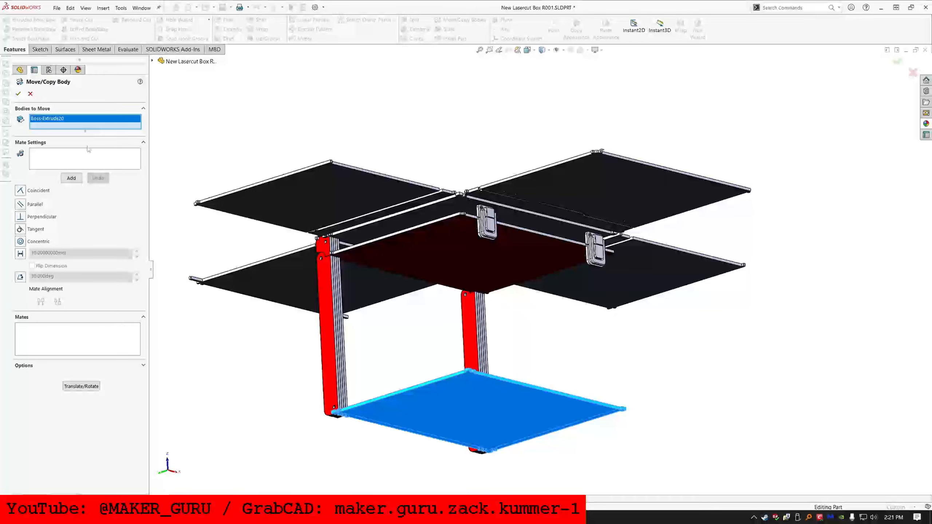
left_click(95, 168)
scroll(470, 360, "down", 4)
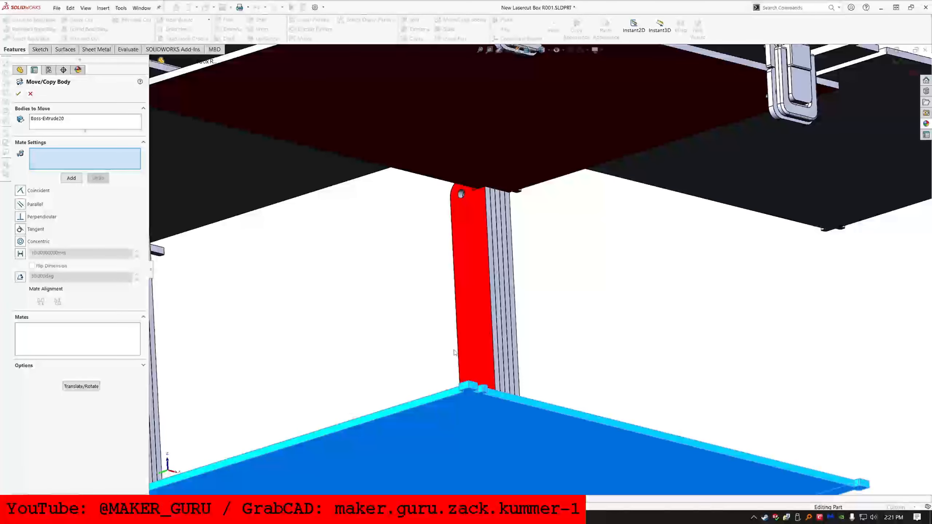
left_click(451, 398)
scroll(463, 246, "up", 5)
scroll(474, 98, "down", 8)
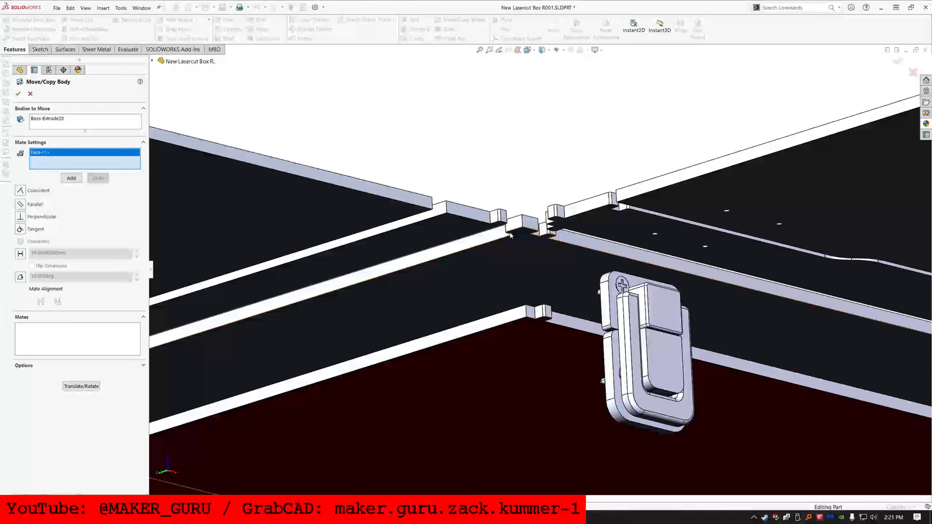
left_click(489, 235)
scroll(551, 383, "up", 5)
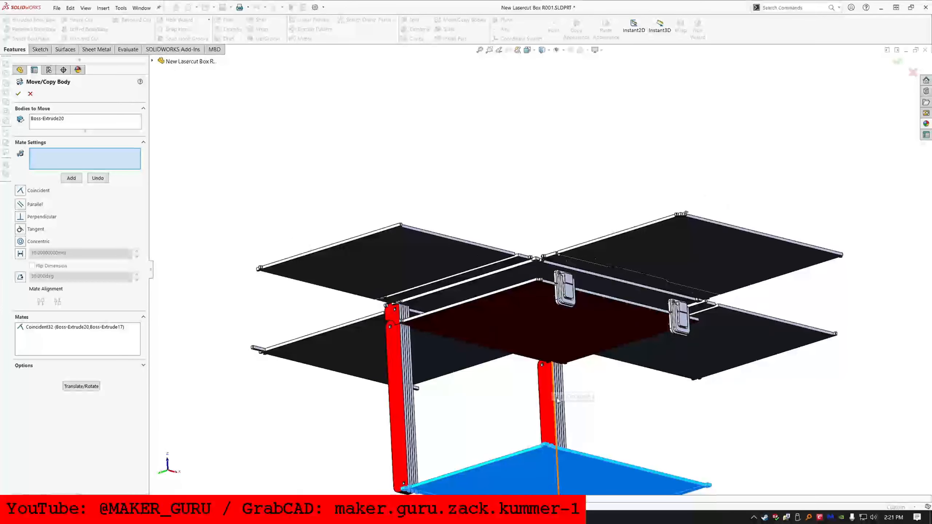
- Mate the bottom panel's other corner tab face coincident with Point4 of Sketch54 so it sits beyond the front panel
scroll(543, 445, "down", 7)
scroll(544, 437, "down", 3)
left_click(538, 412)
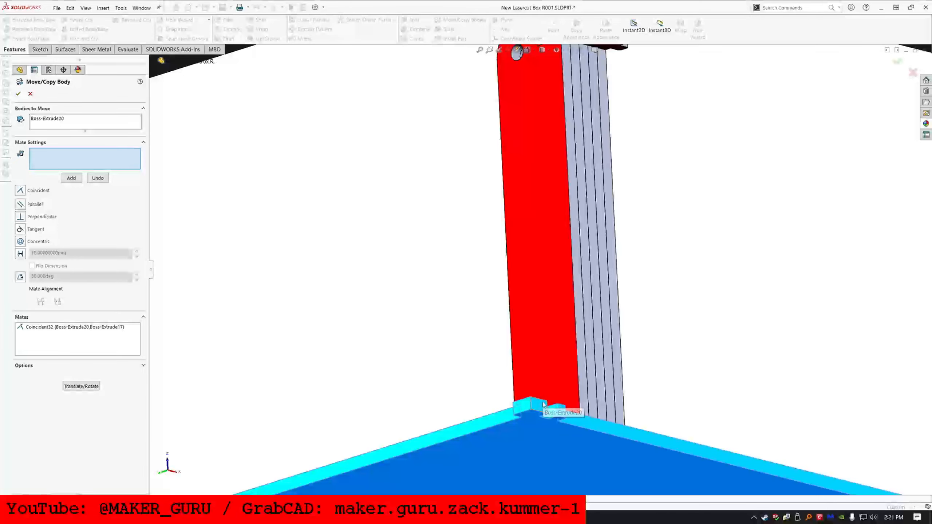
left_click(543, 404)
scroll(544, 404, "up", 6)
scroll(576, 157, "down", 6)
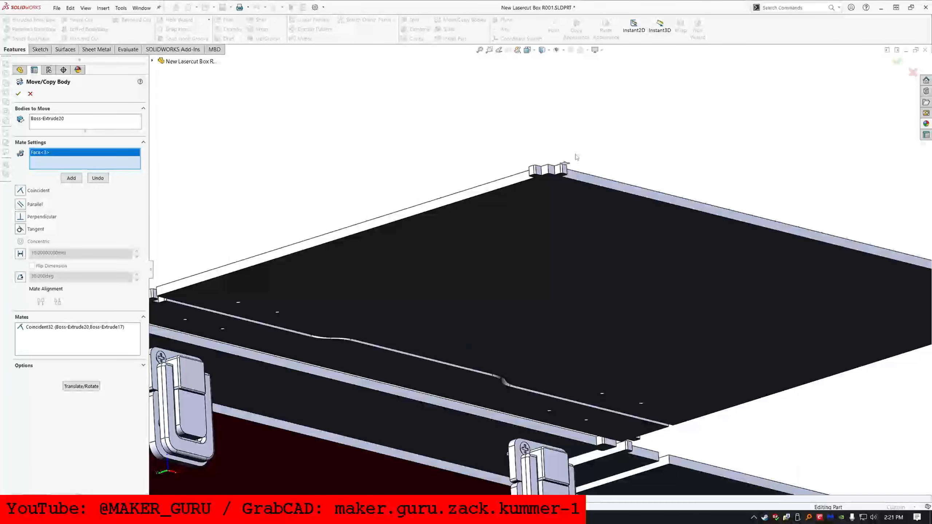
scroll(575, 157, "down", 3)
left_click(554, 197)
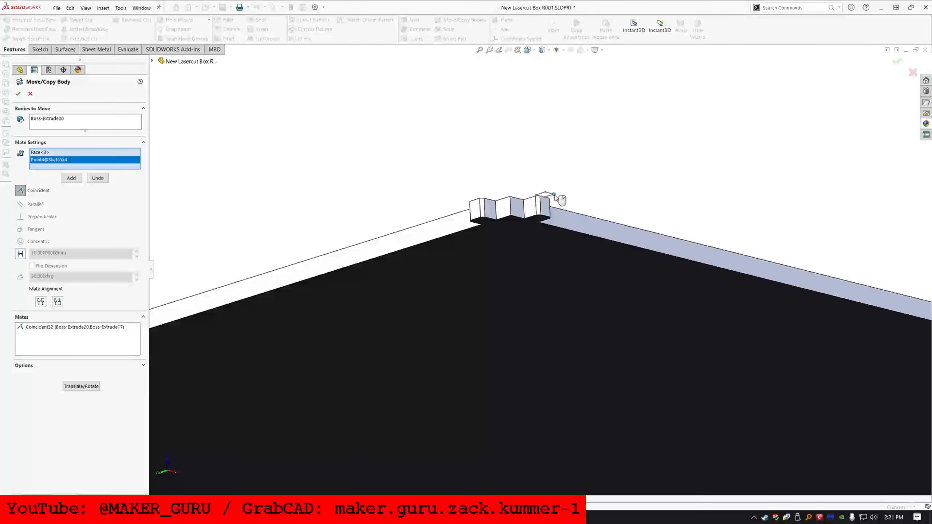
scroll(541, 284, "up", 6)
right_click(533, 366)
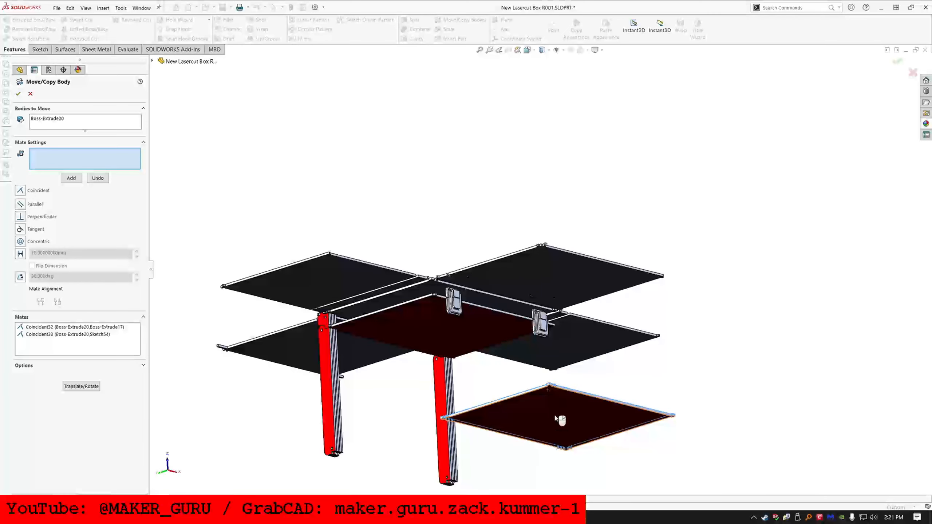
- Mate the bottom panel's broad face coincident with the central panel's upper face, flip the alignment, and finish the body move
left_click(555, 417)
middle_click_drag(532, 234, 483, 314)
left_click(476, 316)
scroll(476, 316, "up", 3)
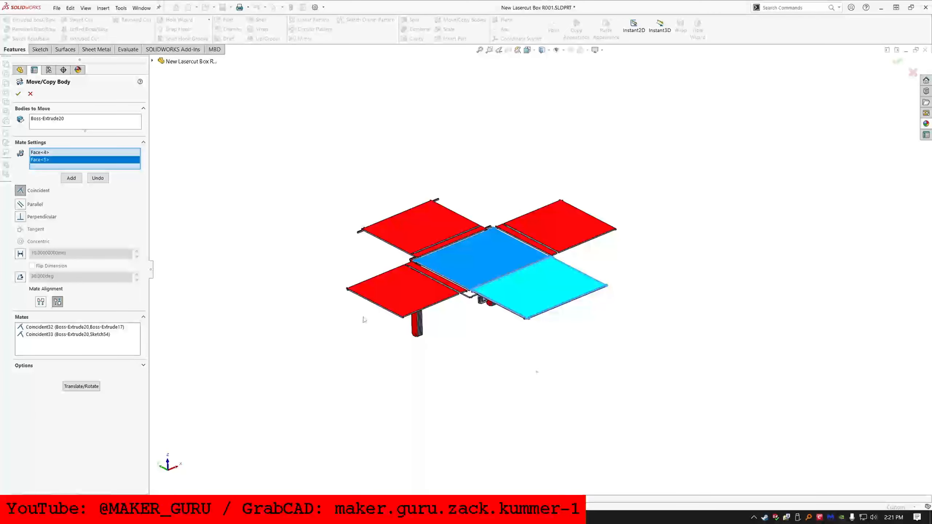
left_click(41, 302)
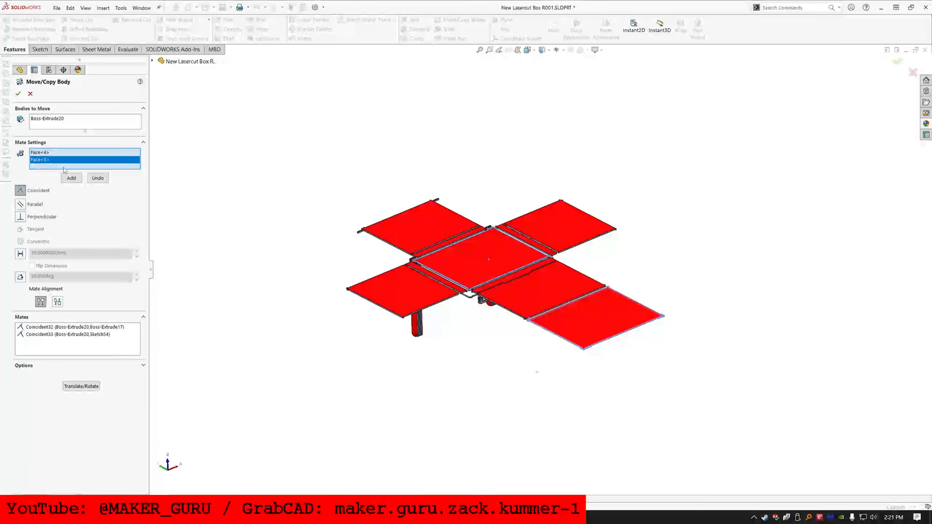
left_click(72, 178)
left_click(19, 94)
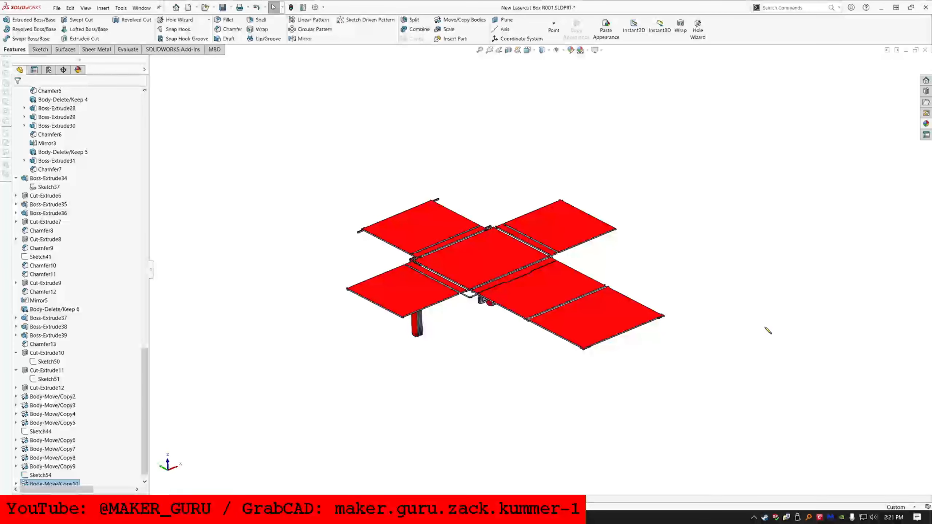
- Sketch a corner rectangle about 23.4 mm wide on the moved bottom panel's face, starting from its near outer corner
scroll(545, 299, "down", 3)
scroll(54, 466, "down", 1)
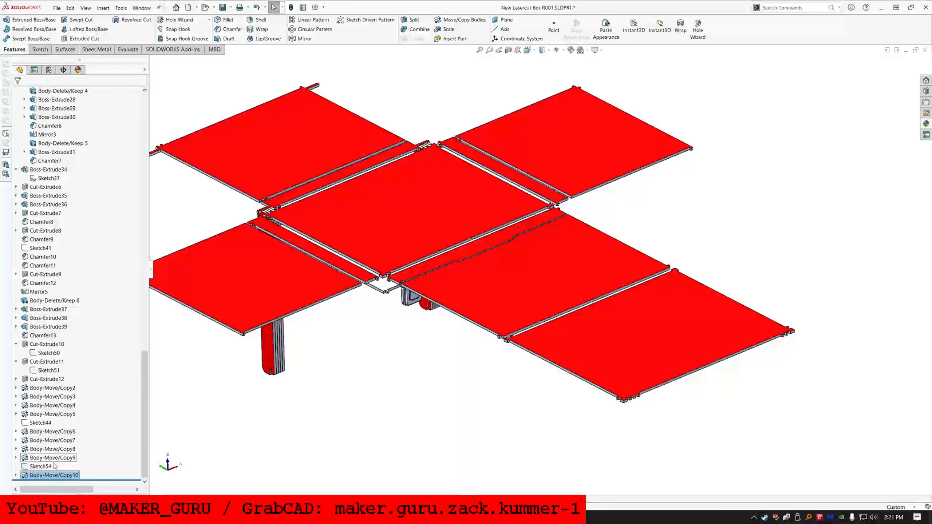
left_click(34, 466)
left_click(578, 349)
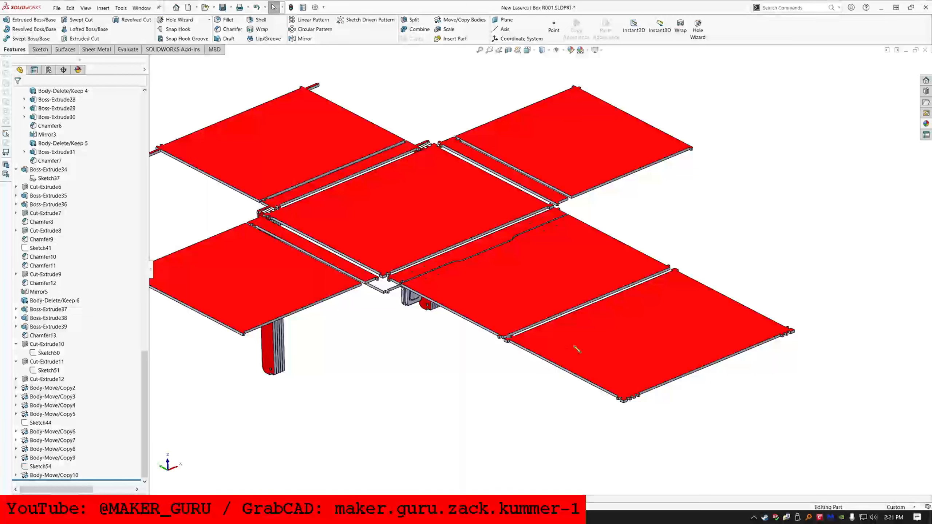
left_click(40, 49)
left_click(20, 19)
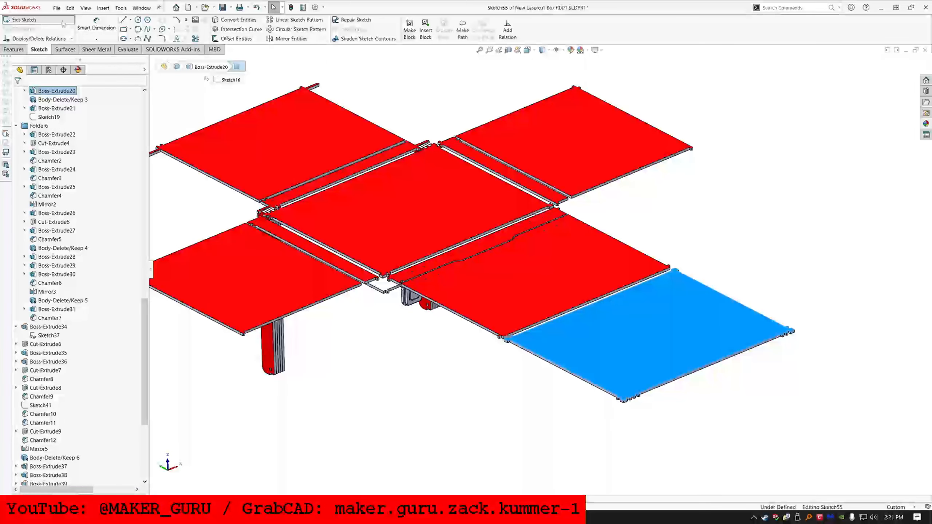
left_click(123, 28)
scroll(605, 385, "down", 5)
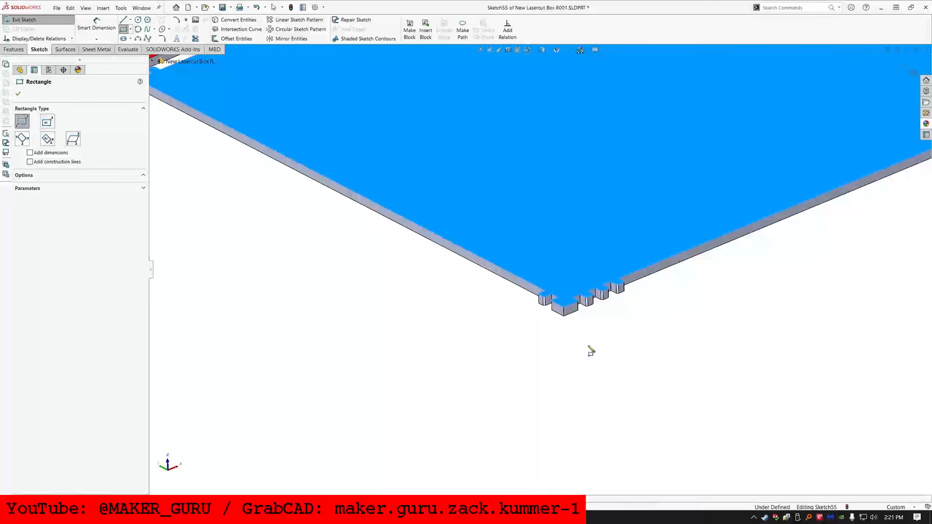
left_click(571, 304)
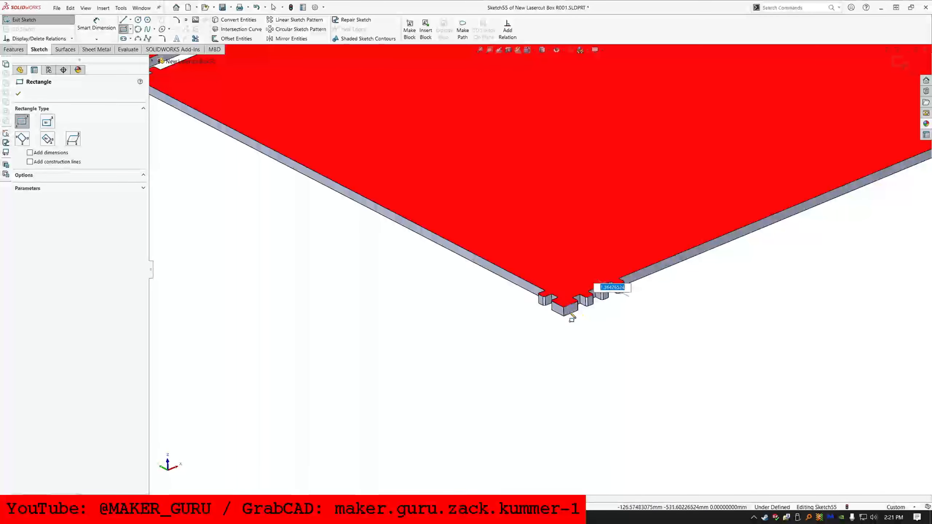
left_click(560, 353)
key("Escape")
- Make two adjacent sides of the new rectangle equal to Line3 of Sketch54 and close the sketch
left_click(574, 347)
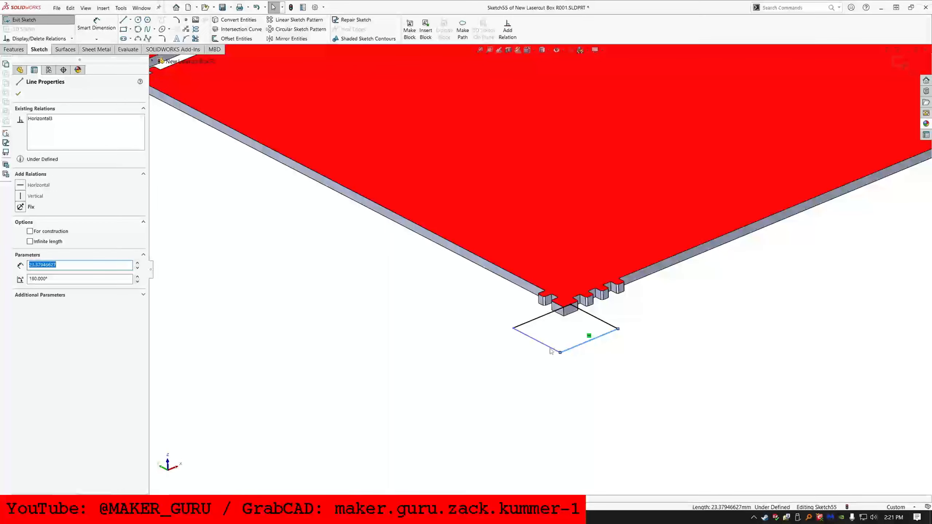
left_click(548, 346, "ctrl")
scroll(402, 311, "up", 5)
scroll(414, 206, "down", 3)
scroll(492, 253, "down", 6)
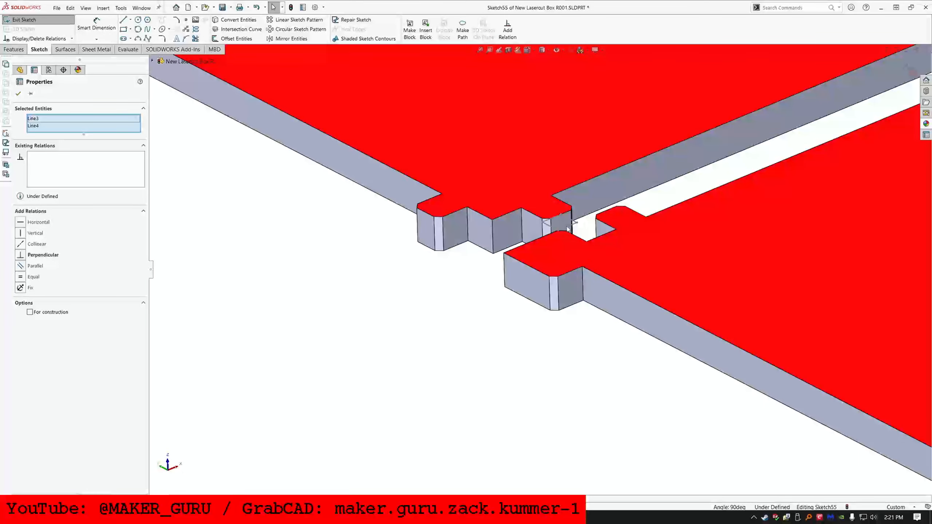
left_click(567, 228, "ctrl")
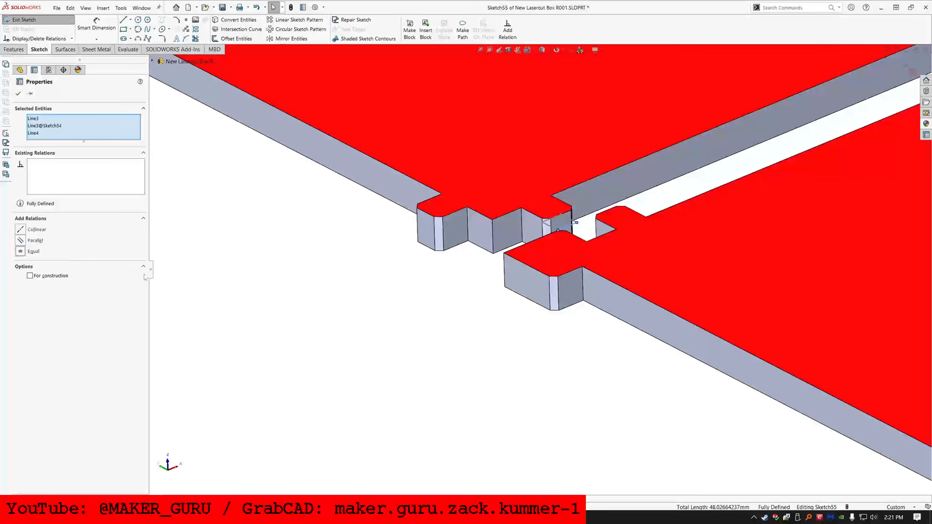
scroll(568, 382, "up", 5)
scroll(662, 347, "down", 3)
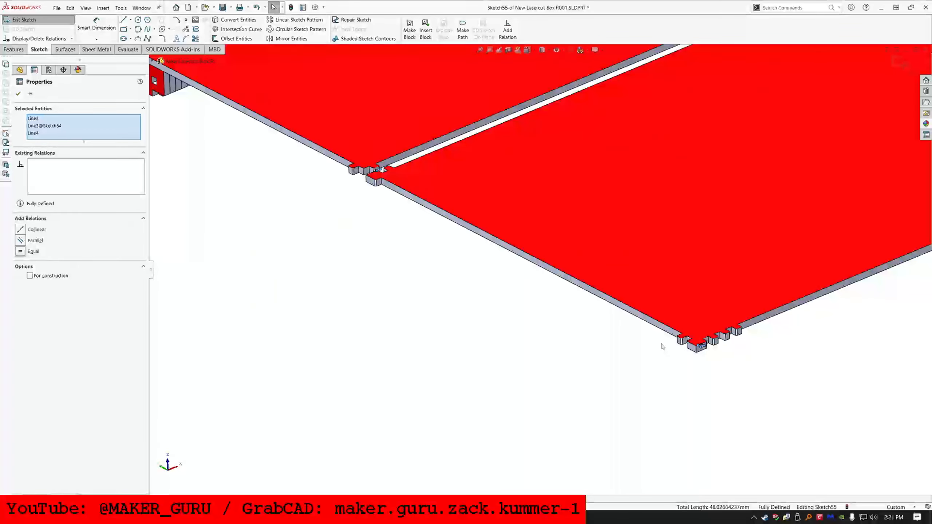
key("Escape")
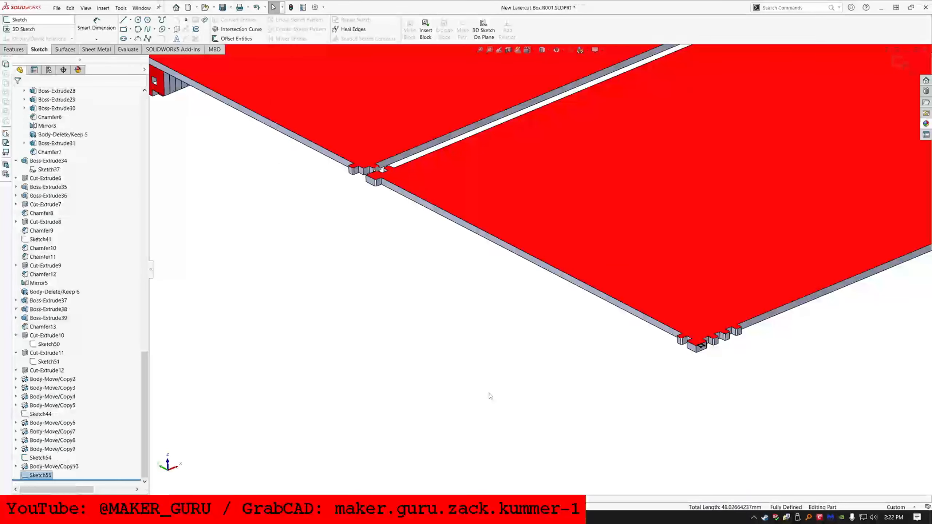
- Start a body move for the panel below the central panel and mate its side edge face coincident with the central panel's matching side face
scroll(489, 396, "up", 5)
mouse_move(458, 340)
middle_mouse_down()
mouse_move(402, 207)
mouse_move(412, 154)
mouse_move(397, 82)
middle_mouse_up()
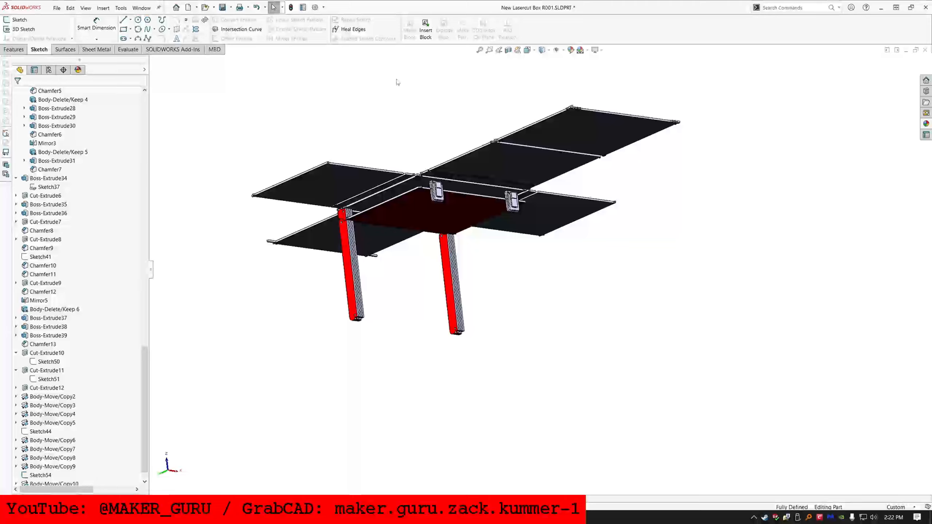
left_click(14, 49)
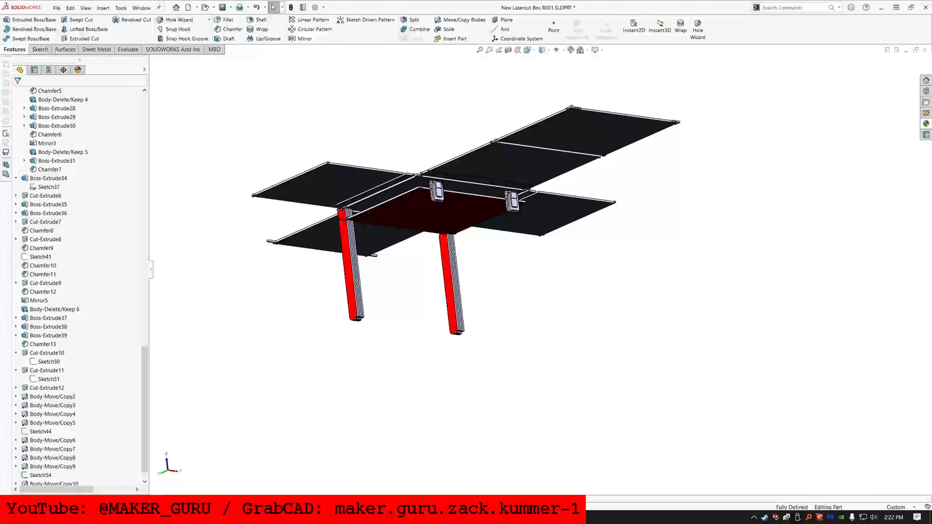
left_click(463, 19)
left_click(429, 213)
scroll(436, 194, "down", 4)
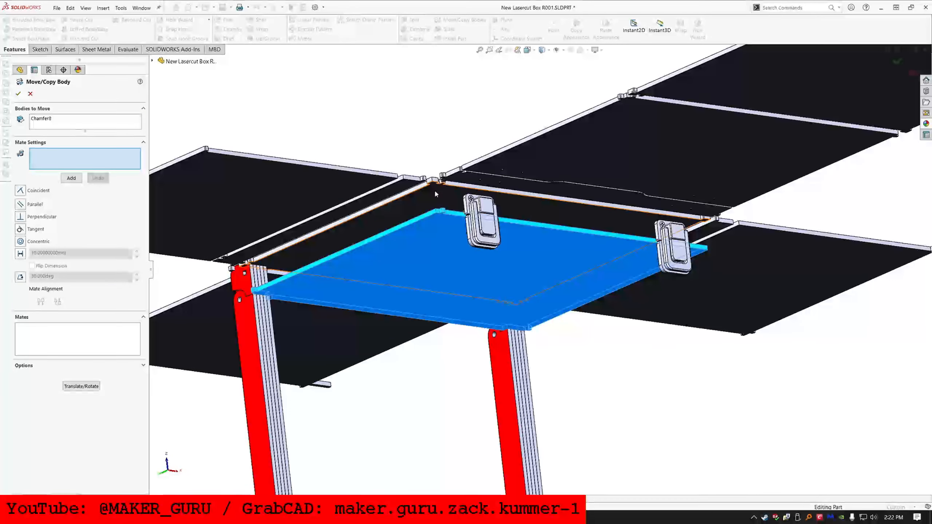
scroll(436, 195, "down", 5)
scroll(446, 223, "down", 3)
left_click(451, 249)
left_click(404, 139)
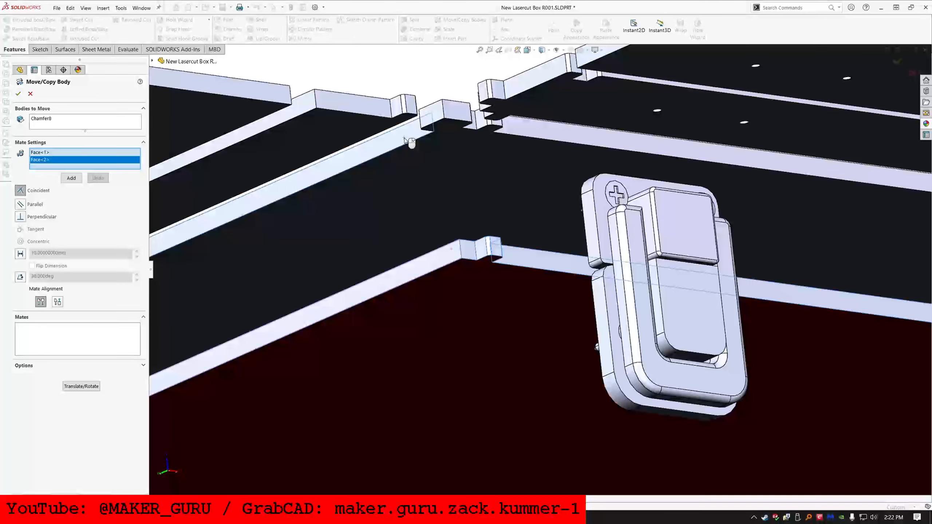
right_click(404, 139)
- Mate the moving panel's corner tab face coincident with the far corner point of Sketch55 beyond the bottom panel
left_click(497, 249)
scroll(537, 271, "up", 6)
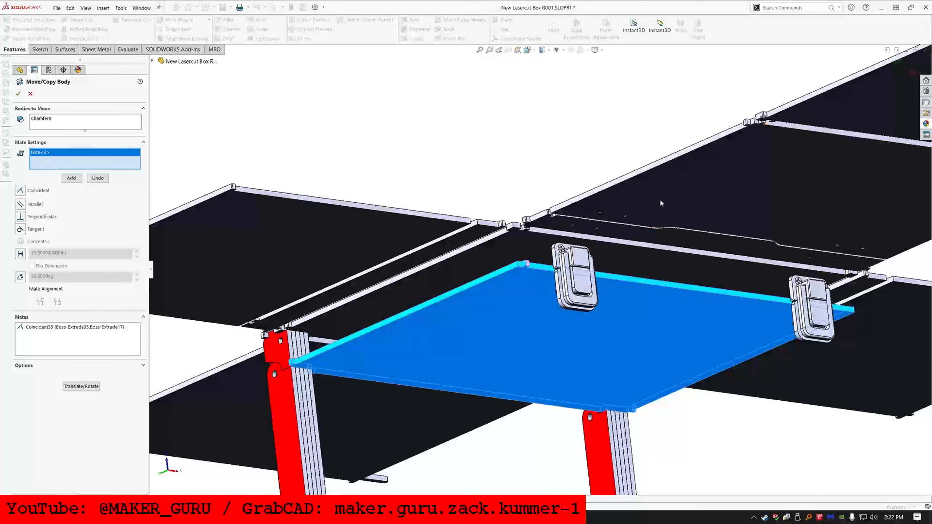
scroll(661, 203, "up", 3)
scroll(678, 185, "down", 10)
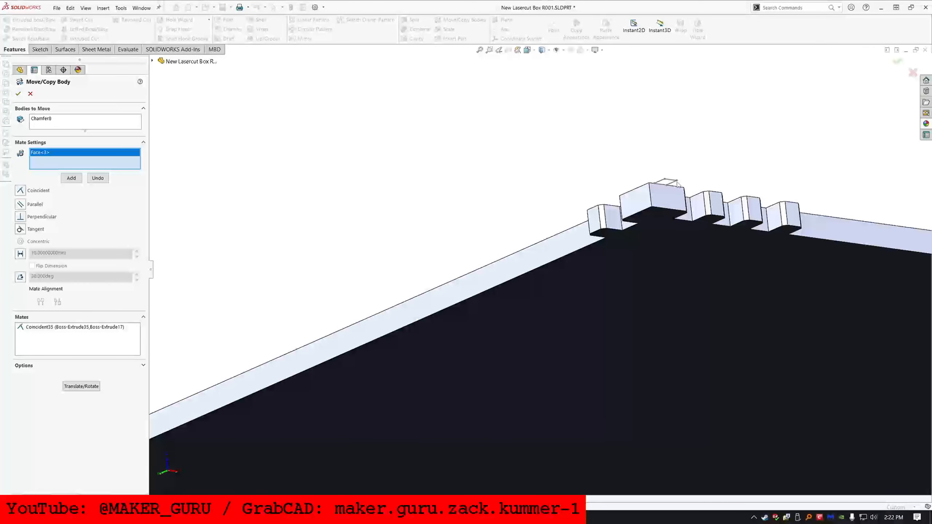
left_click(677, 182)
right_click(674, 216)
- Mate the moving panel's broad face coincident with the central panel's upper face, flip the alignment, and finish the body move
left_click(703, 405)
scroll(528, 275, "up", 3)
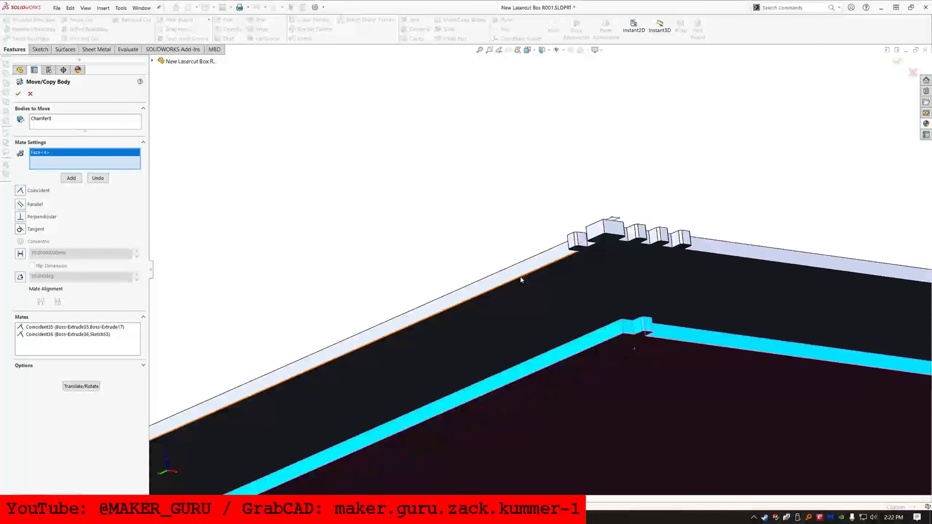
middle_click_drag(519, 277, 504, 390)
scroll(477, 275, "up", 5)
left_click(419, 114)
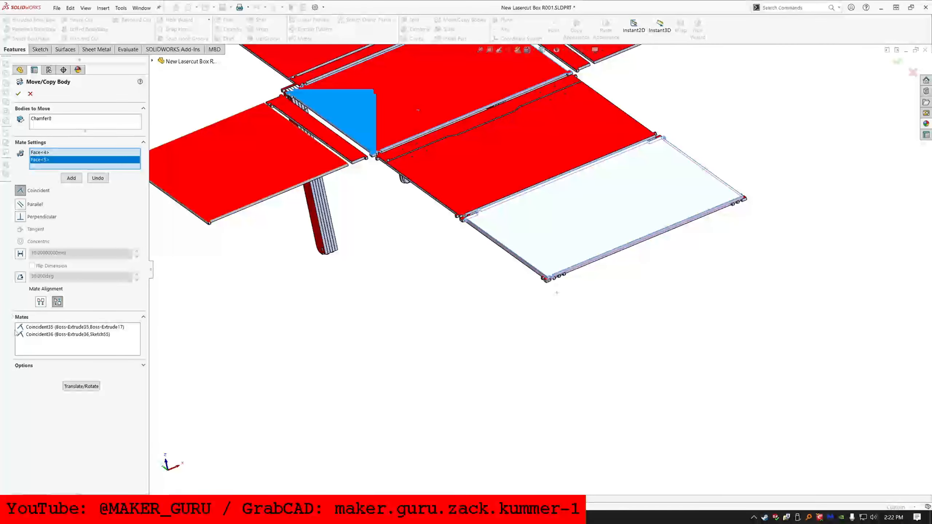
left_click(41, 302)
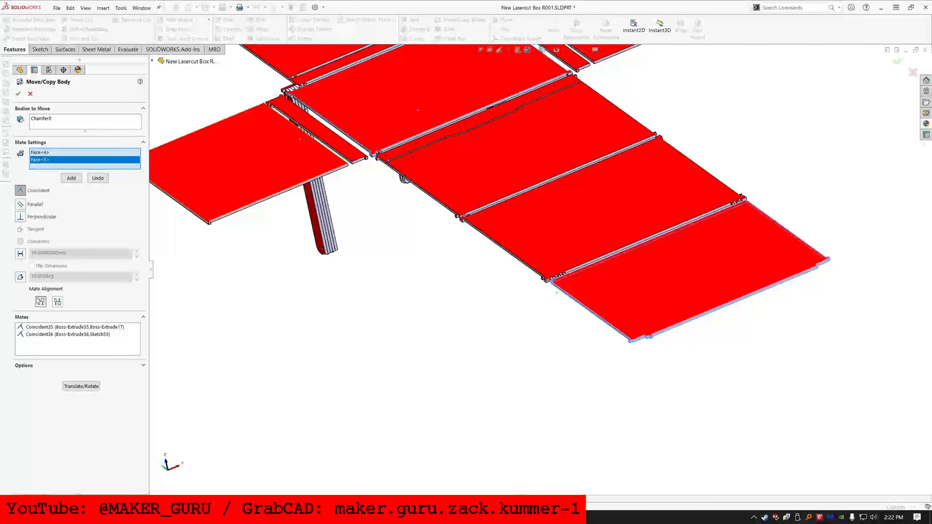
left_click(71, 179)
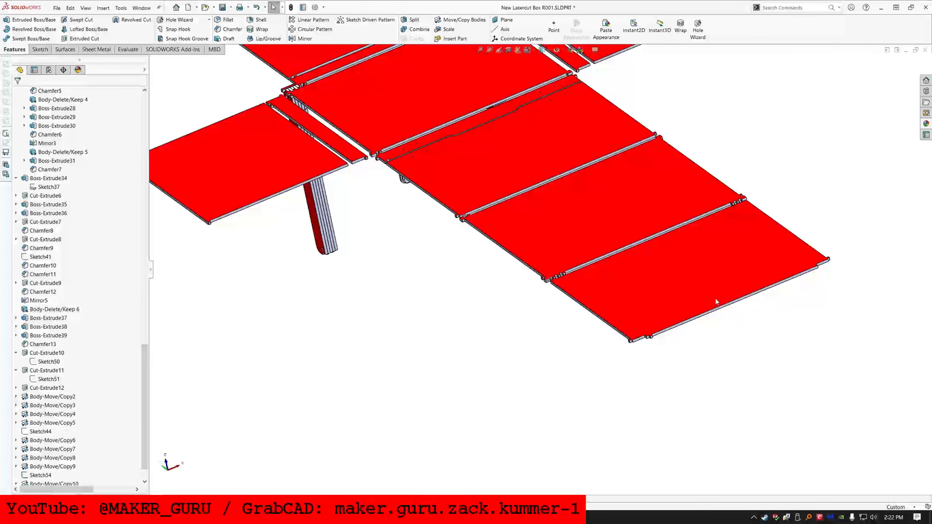
- Delete the two cabinet latch bodies, removing the wrongly selected Body-Move/Copy4 body from the deletion list
scroll(716, 302, "up", 8)
scroll(465, 213, "down", 4)
middle_click_drag(452, 137, 489, 114)
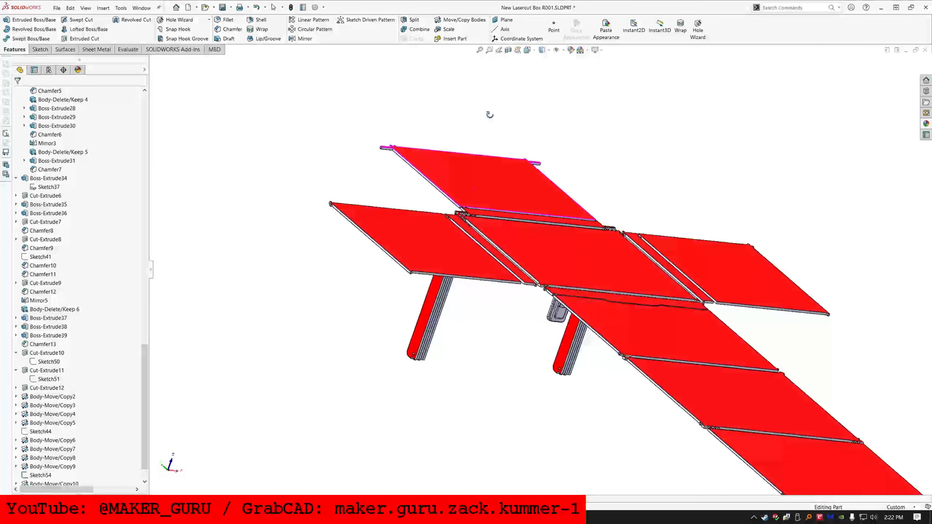
scroll(453, 270, "down", 3)
left_click(576, 282)
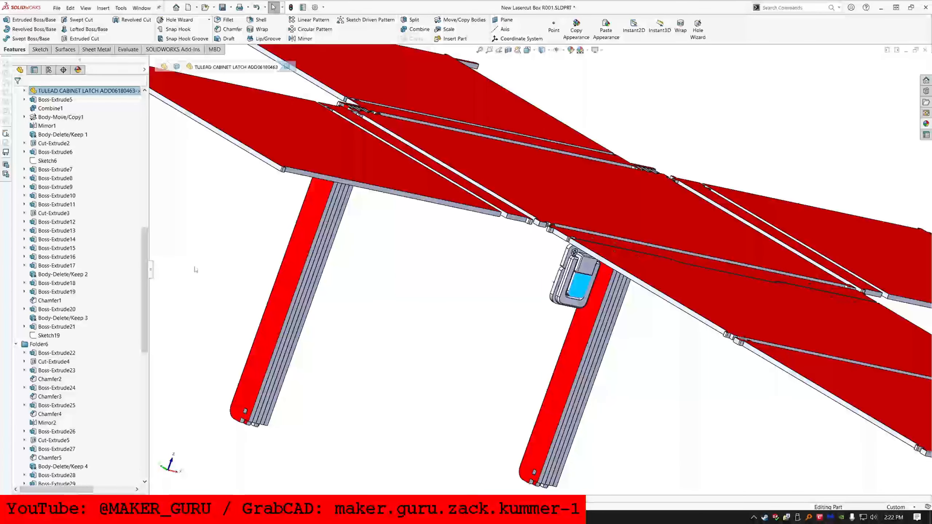
scroll(48, 153, "up", 2)
left_click(50, 144)
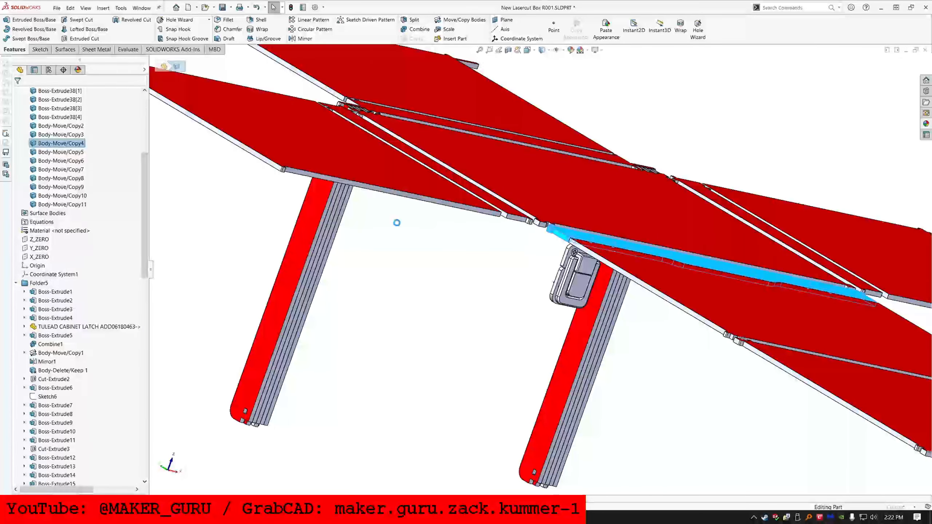
key("Delete")
key("Return")
left_click(53, 143)
left_click(54, 151)
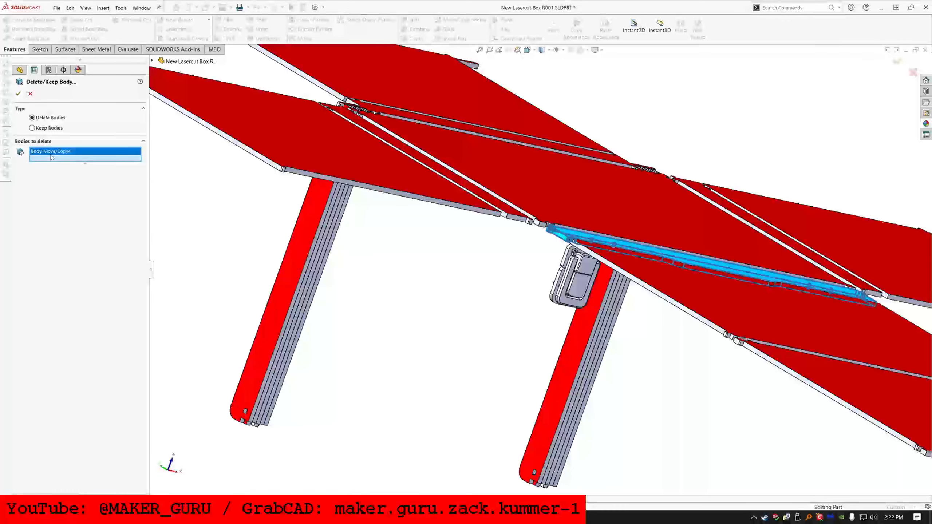
key("Delete")
left_click(594, 274)
middle_click_drag(597, 272, 608, 232)
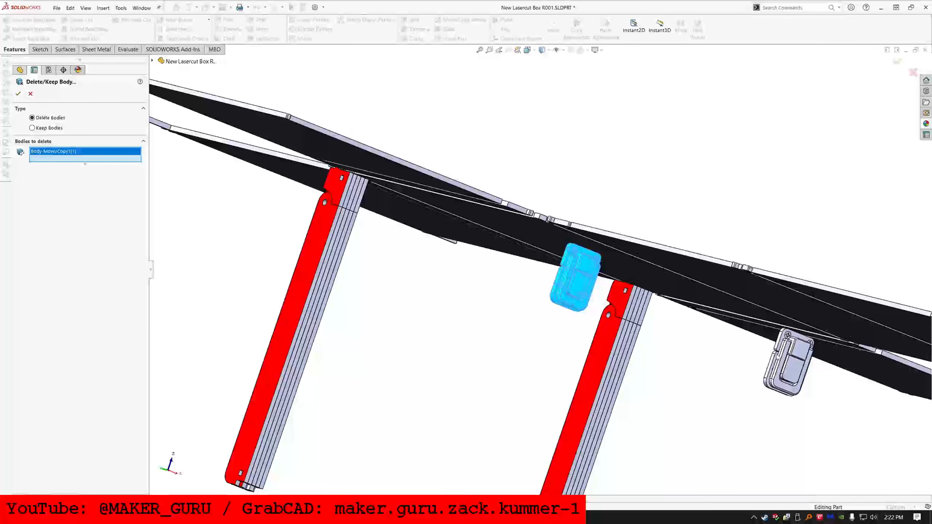
left_click(791, 361)
key("Return")
- Hide the outermost hinge arm layer (Boss-Extrude7) on the standing leg stack
scroll(482, 308, "up", 6)
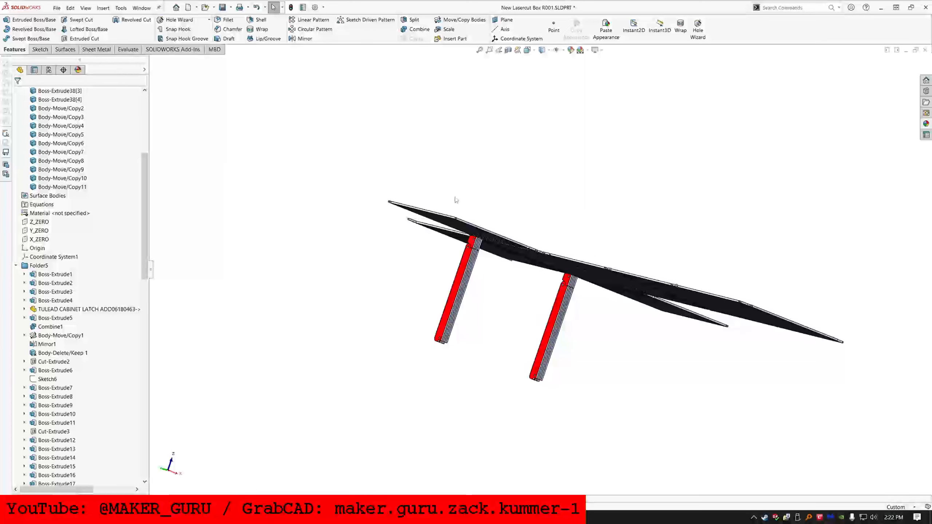
middle_click_drag(456, 200, 457, 288)
scroll(518, 169, "up", 4)
scroll(518, 189, "down", 4)
scroll(520, 189, "down", 4)
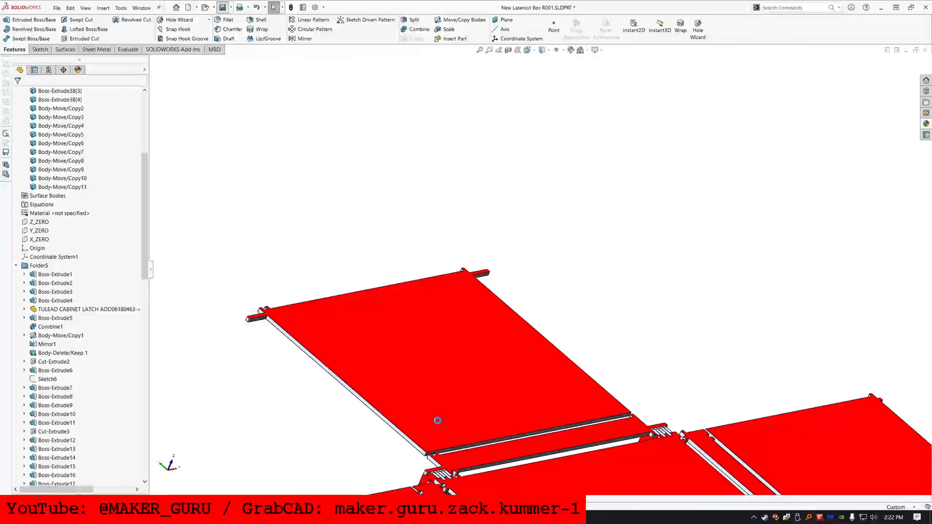
middle_click_drag(437, 420, 466, 439)
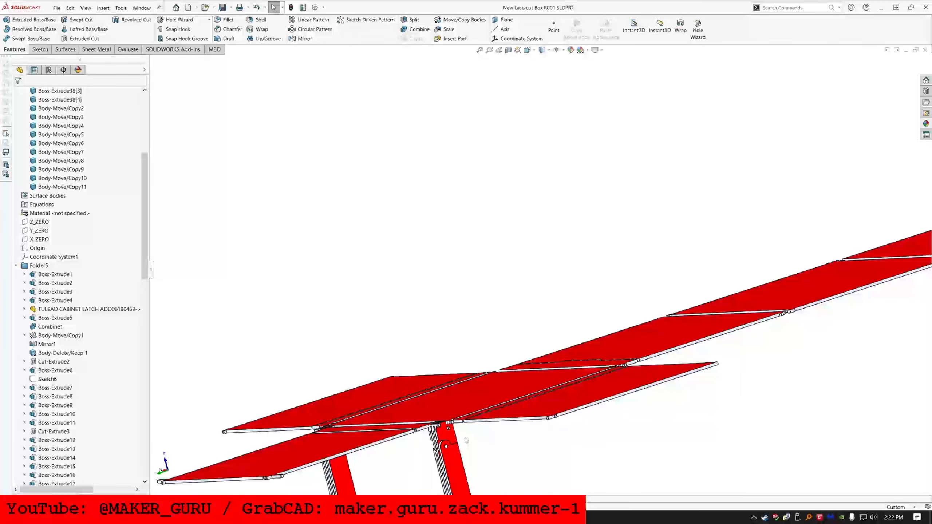
scroll(465, 440, "down", 5)
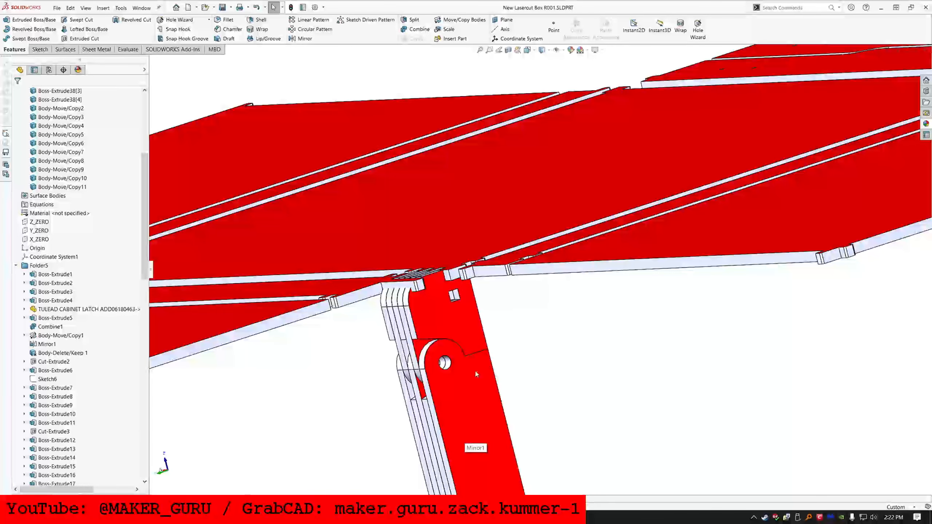
left_click(454, 370)
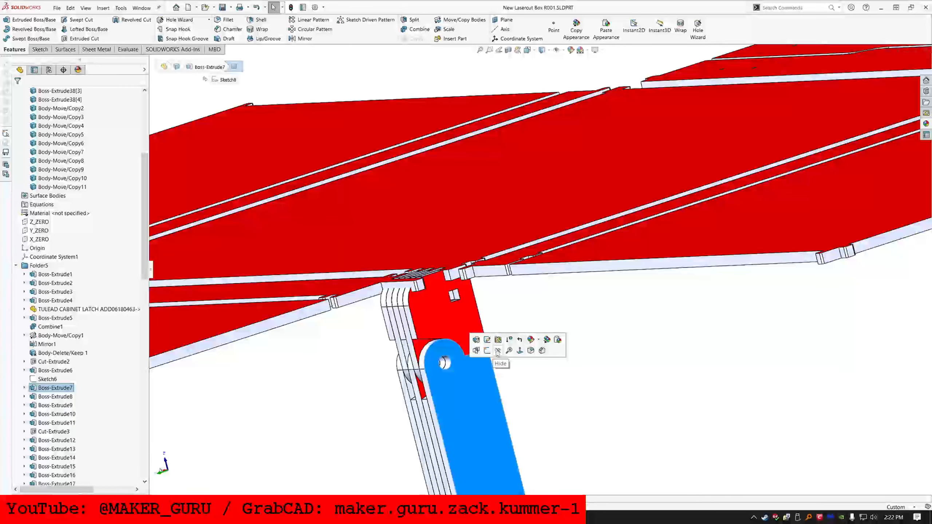
left_click(493, 356)
- Start a sketch on the exposed hinge plate face and try to offset the rounded knuckle edge
scroll(486, 357, "down", 3)
middle_click_drag(465, 310, 448, 289)
left_click(447, 288)
left_click(40, 49)
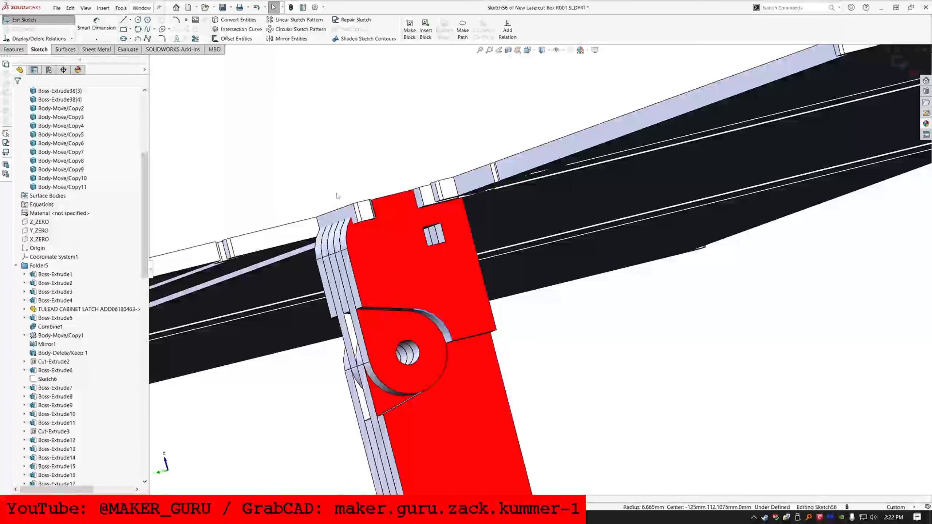
left_click(238, 38)
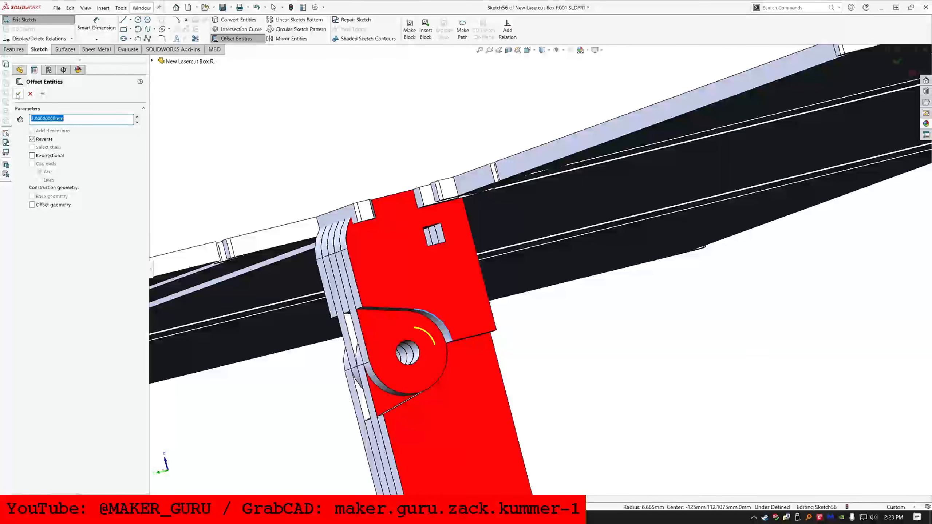
key("Escape")
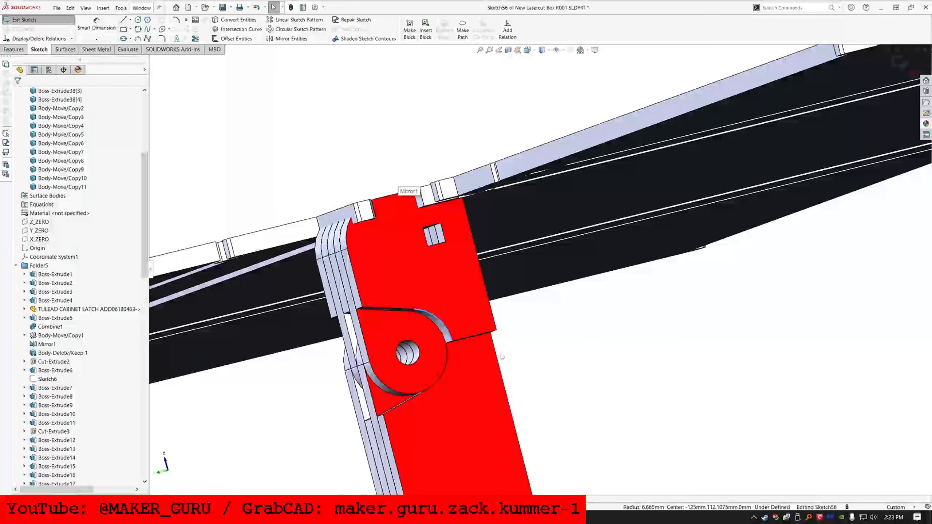
- Sketch a circle just below the knuckle and make it coradial with the rounded edge around the pivot hole
mouse_move(466, 337)
middle_mouse_down()
mouse_move(441, 316)
mouse_move(462, 353)
middle_mouse_up()
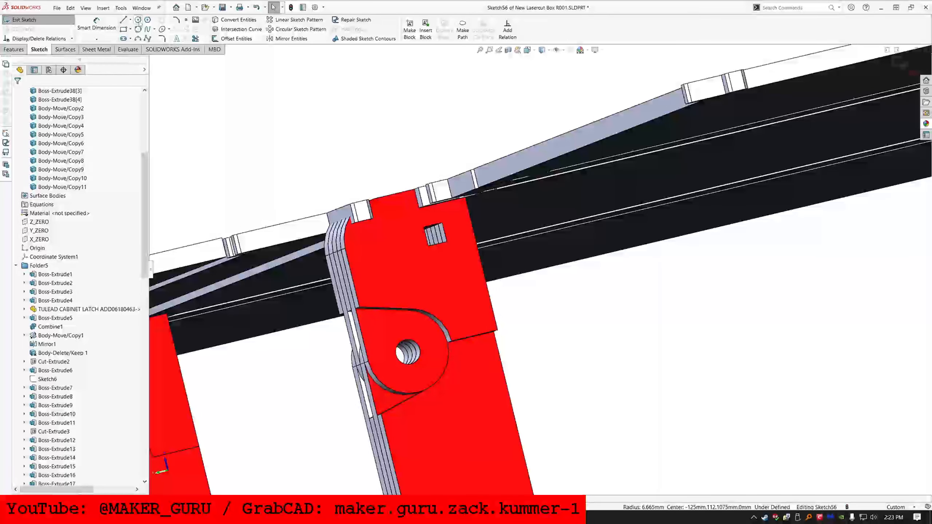
left_click(138, 20)
left_click(473, 395)
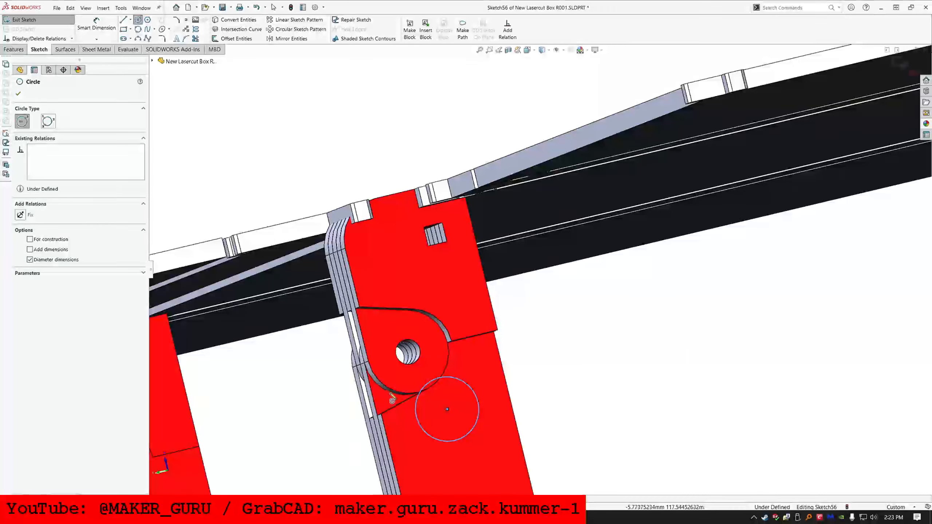
key("Escape")
left_click(395, 392, "ctrl")
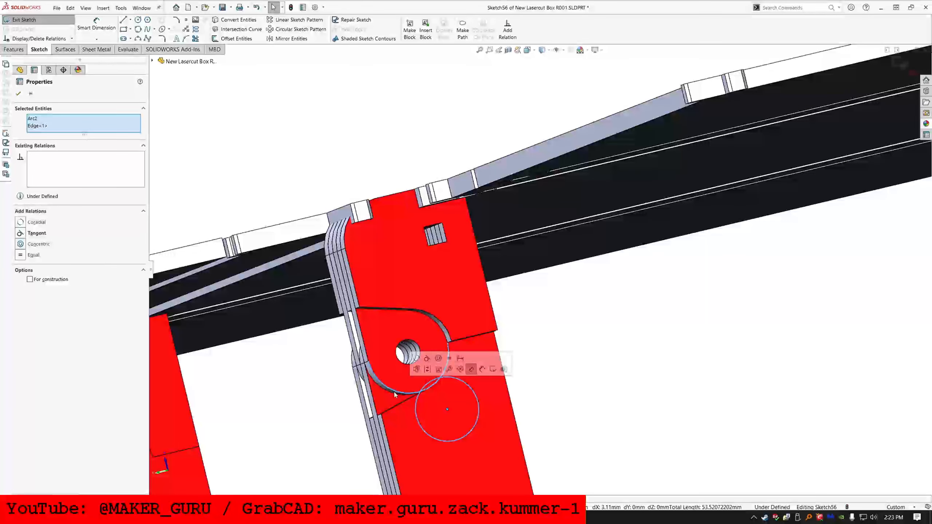
key("Escape")
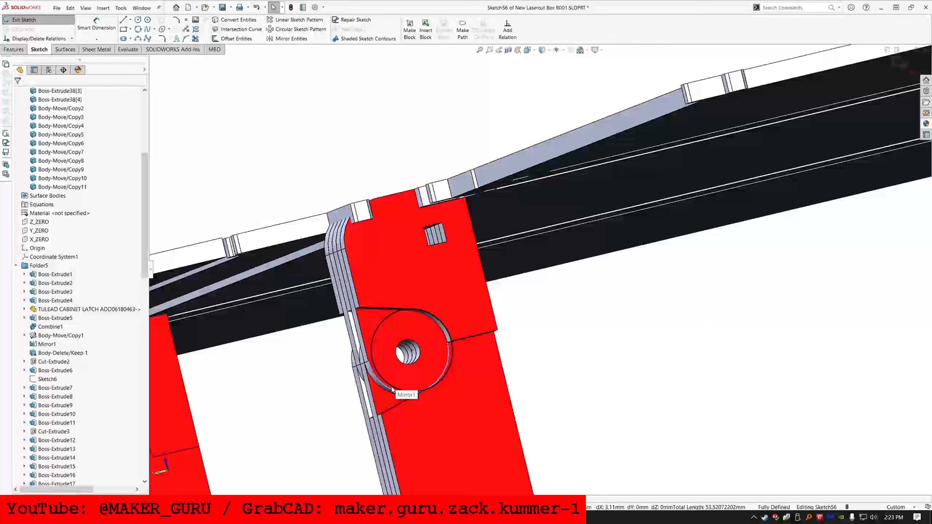
- Offset the knuckle circle outward by 2 mm with a dimension
left_click(391, 387)
left_click(237, 38)
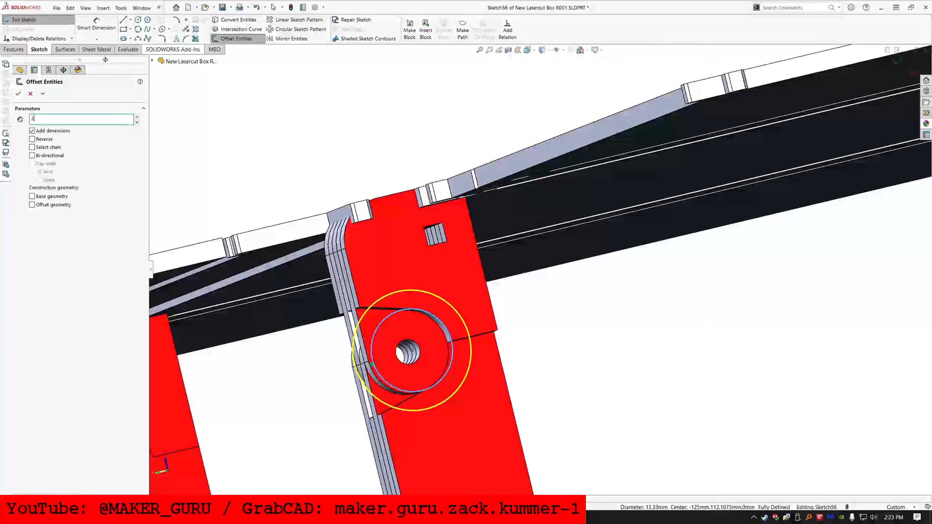
type("2")
key("Return")
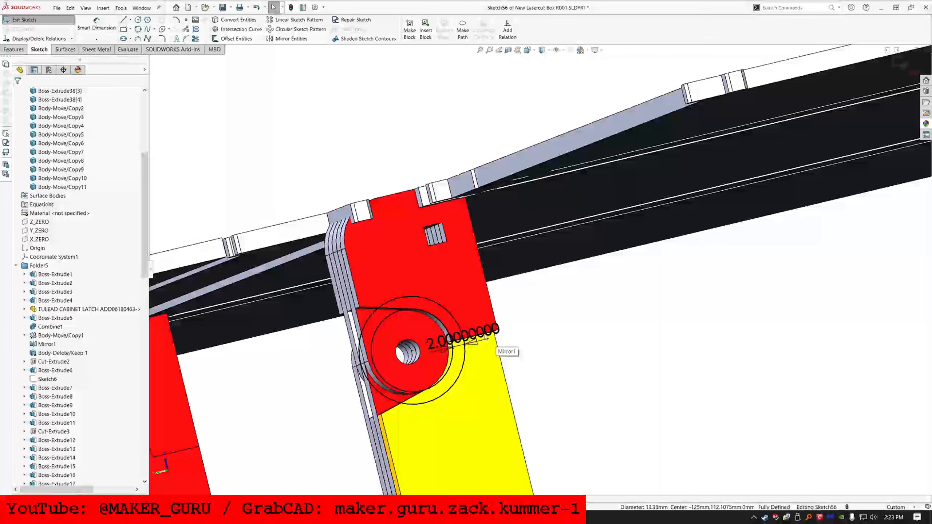
- Link the circle's offset dimension to the LAYOUT_SPACE variable
left_click(488, 334)
left_click(488, 334)
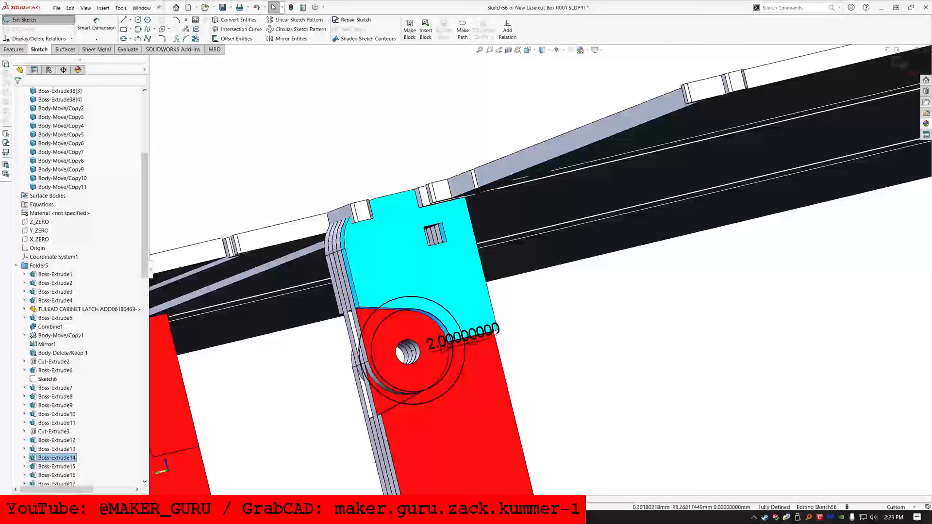
left_click(458, 337)
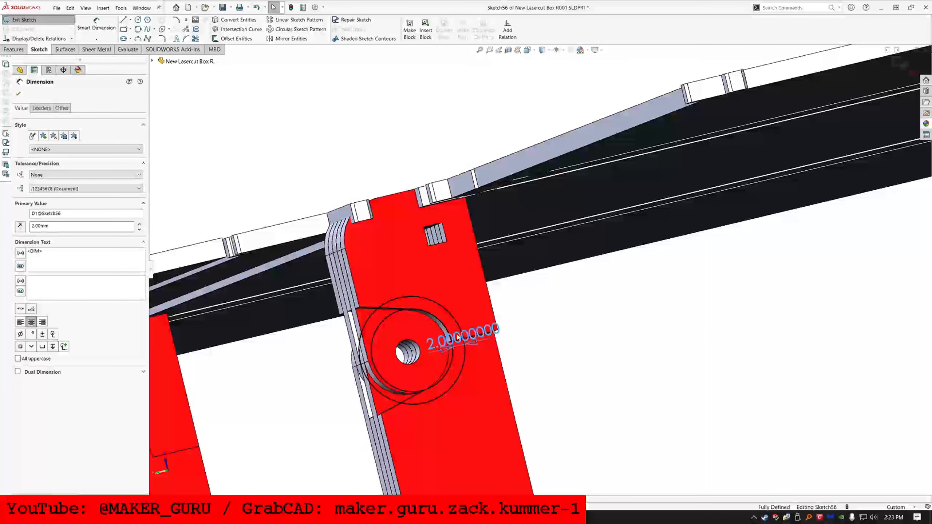
double_click(459, 338)
type("=")
mouse_move(551, 364)
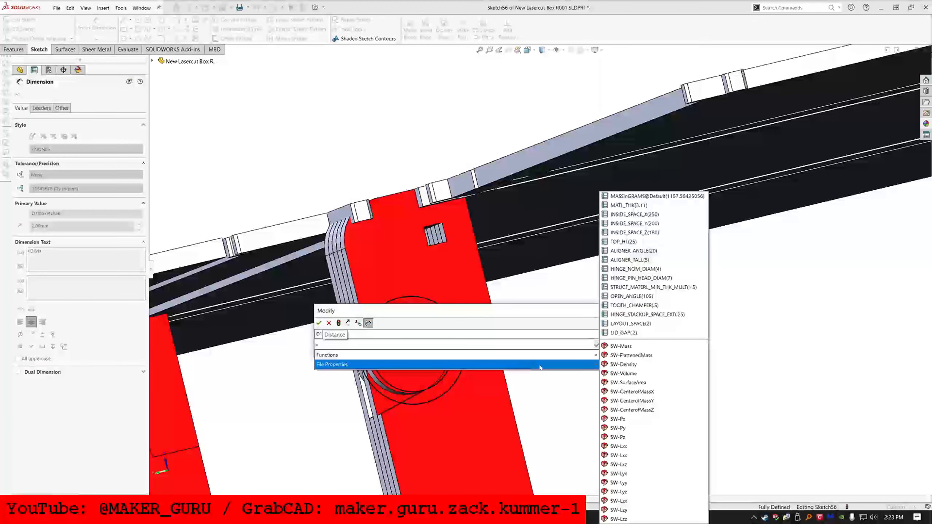
left_click(631, 324)
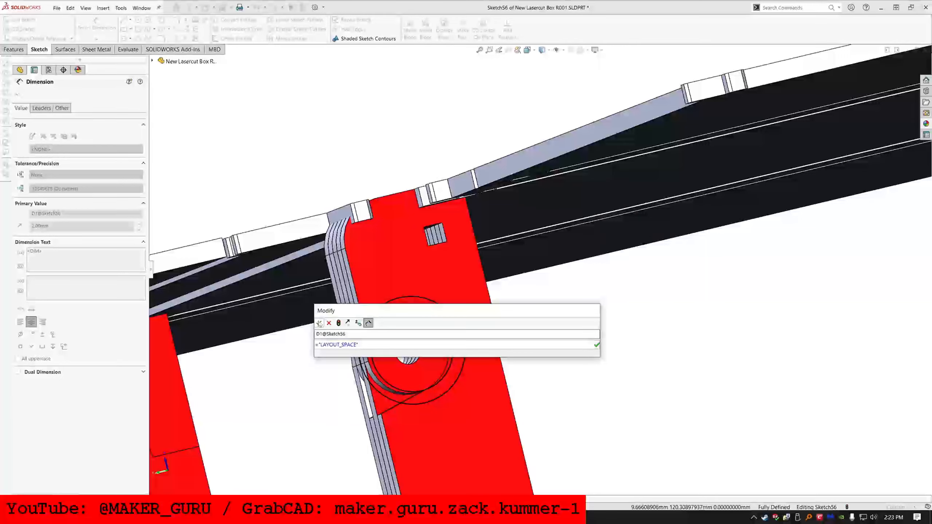
left_click(319, 322)
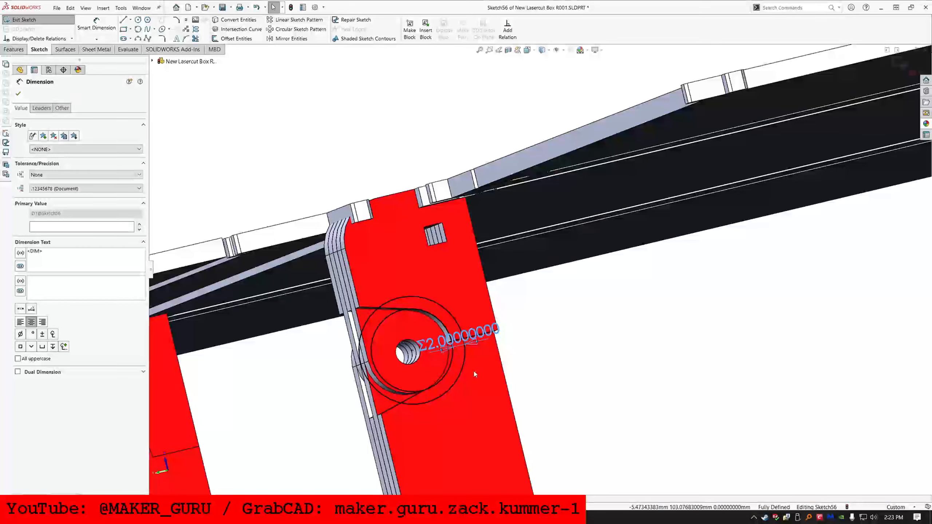
mouse_move(479, 375)
middle_mouse_down()
mouse_move(440, 347)
mouse_move(468, 383)
middle_mouse_up()
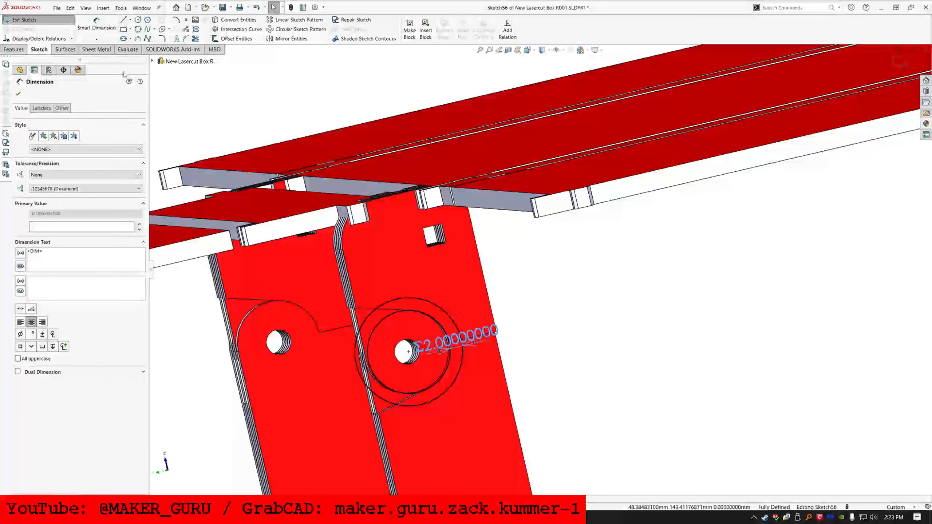
left_click(18, 93)
left_click(125, 30)
scroll(466, 390, "down", 3)
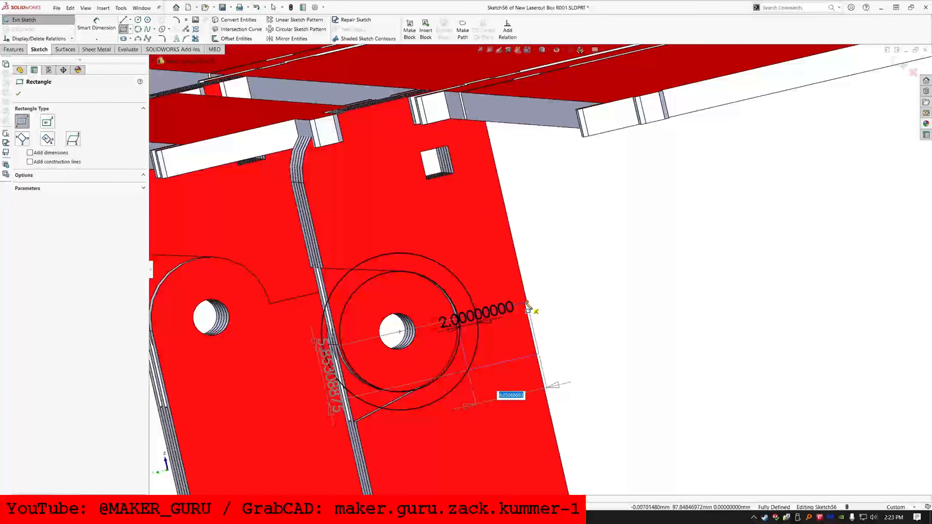
left_click(527, 305)
middle_click_drag(527, 304, 466, 354)
key("Escape")
scroll(451, 337, "down", 2)
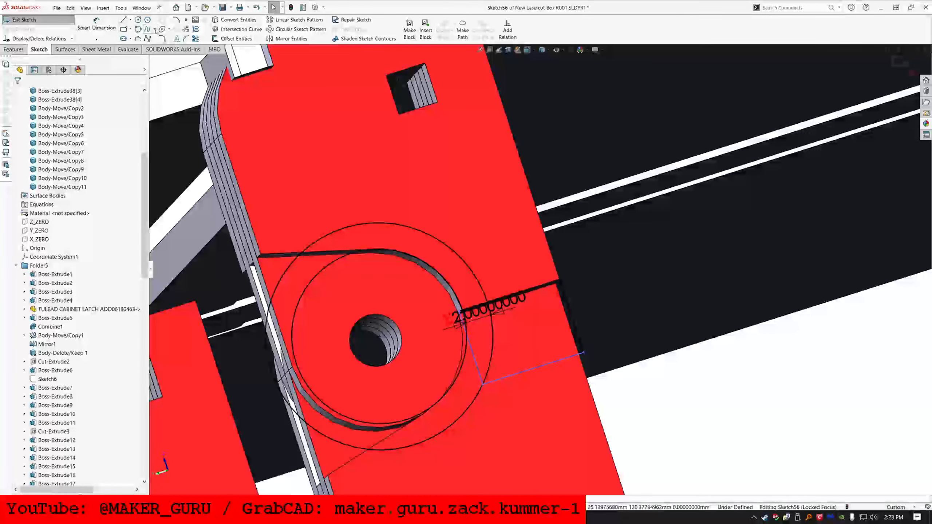
- Draw a rectangle from the outer circle toward the plate's long edge and make its lower corner coincident with that edge
left_click(124, 29)
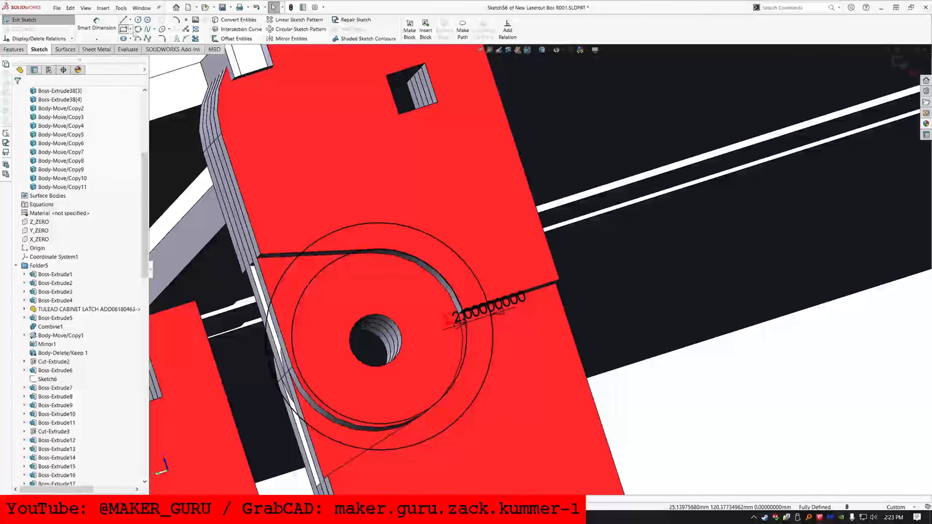
left_click(484, 383)
left_click(596, 423)
key("Escape")
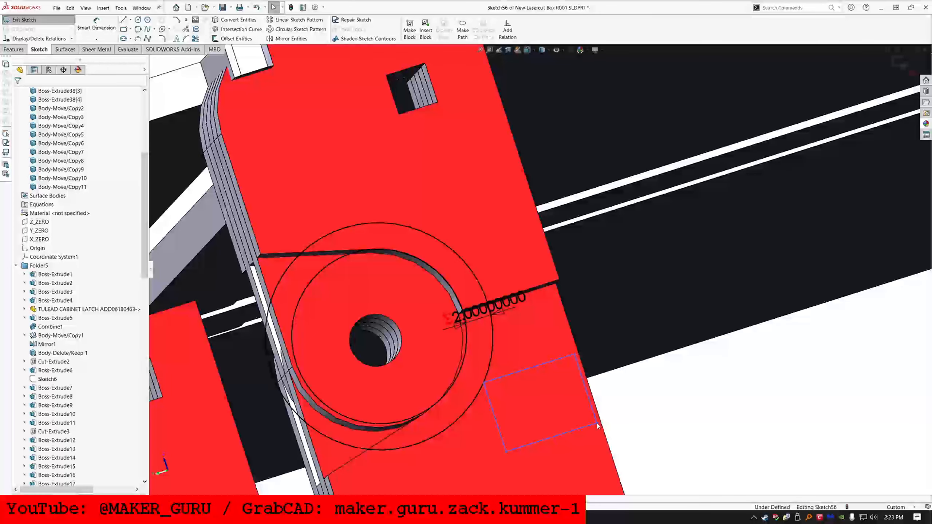
left_click(597, 423)
left_click(603, 426, "ctrl")
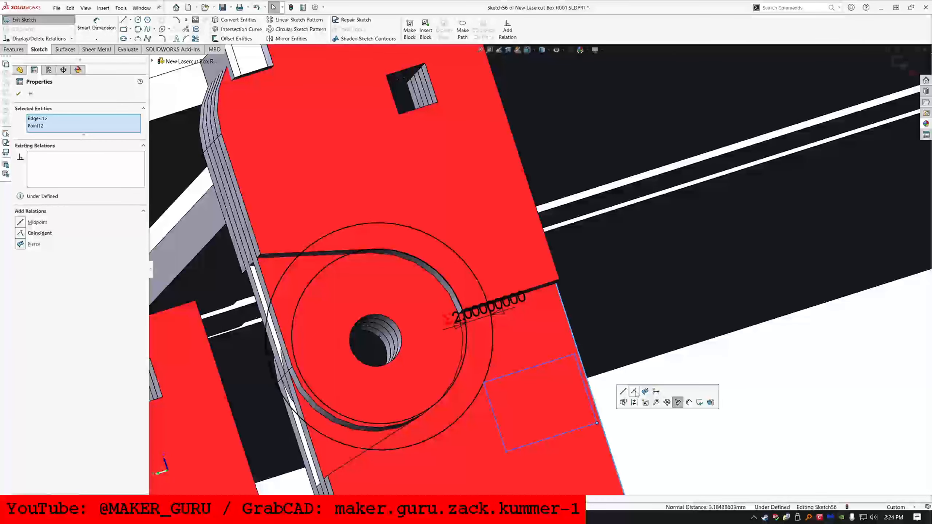
key("Escape")
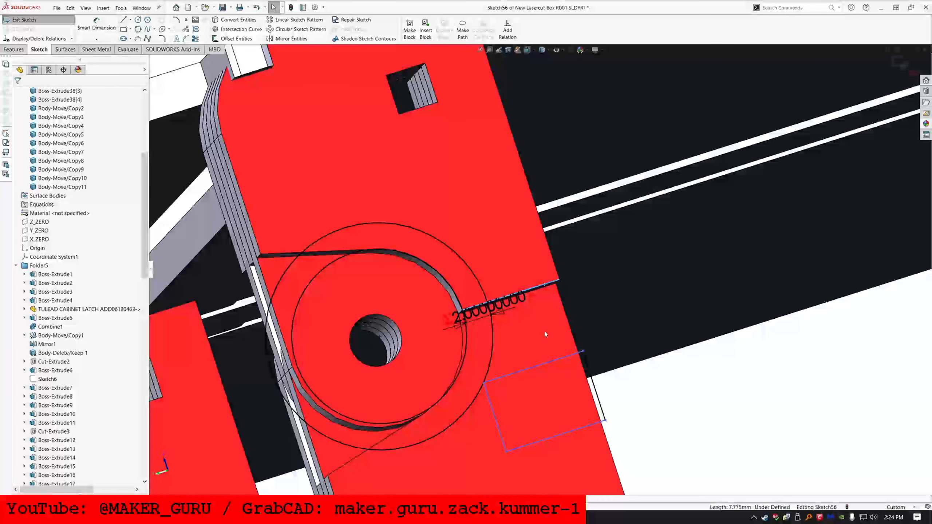
- Make the rectangle's upper line equal in length to the short straight hinge edge beside the knuckle
left_click(550, 362, "ctrl")
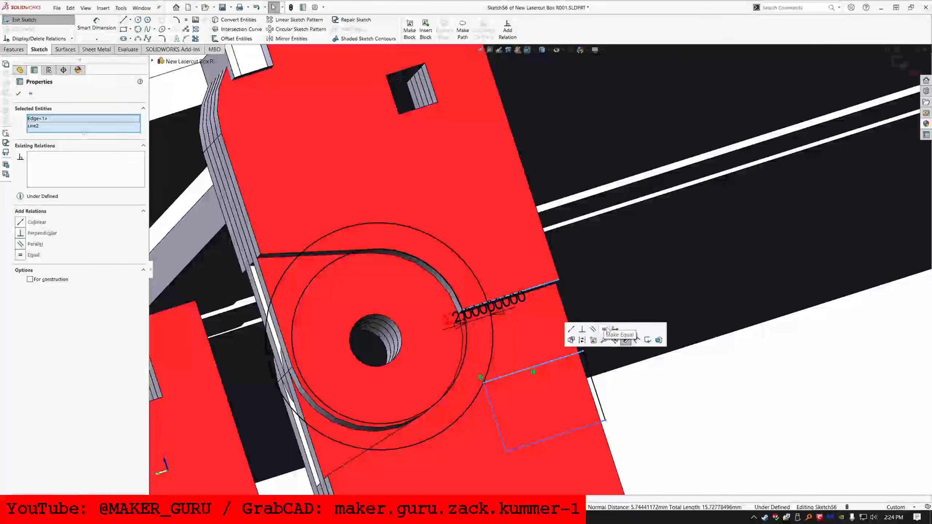
key("Escape")
left_click(567, 354)
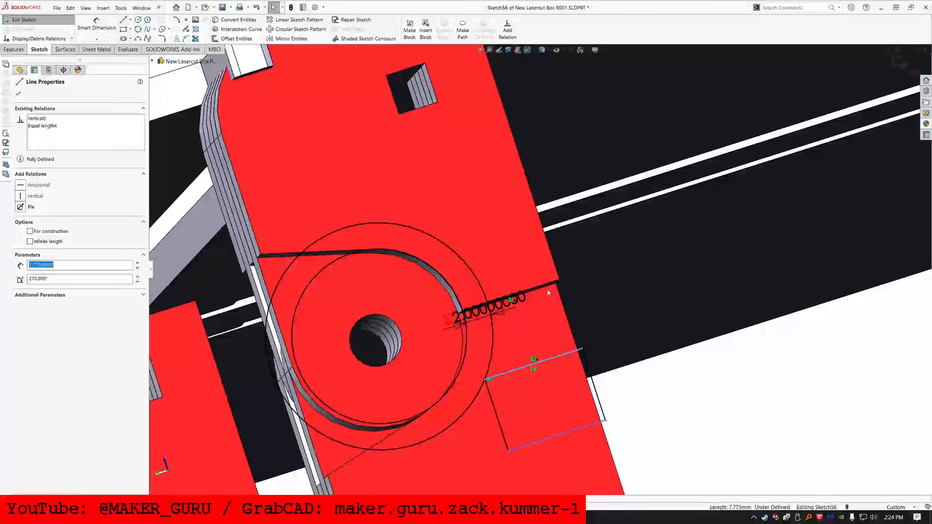
left_click(545, 288, "ctrl")
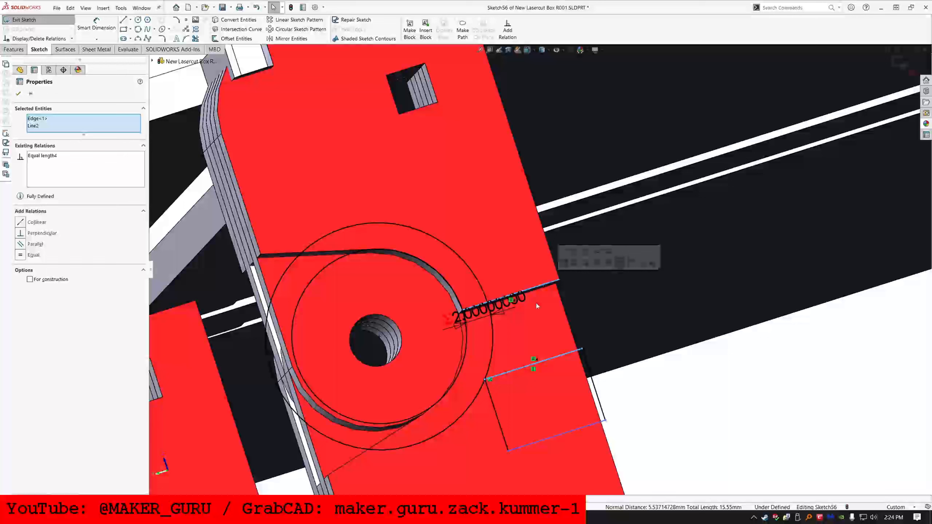
- Make the rectangle's two adjacent sides on the circle side and lower end equal to form a square, and exit the sketch
scroll(542, 283, "up", 3)
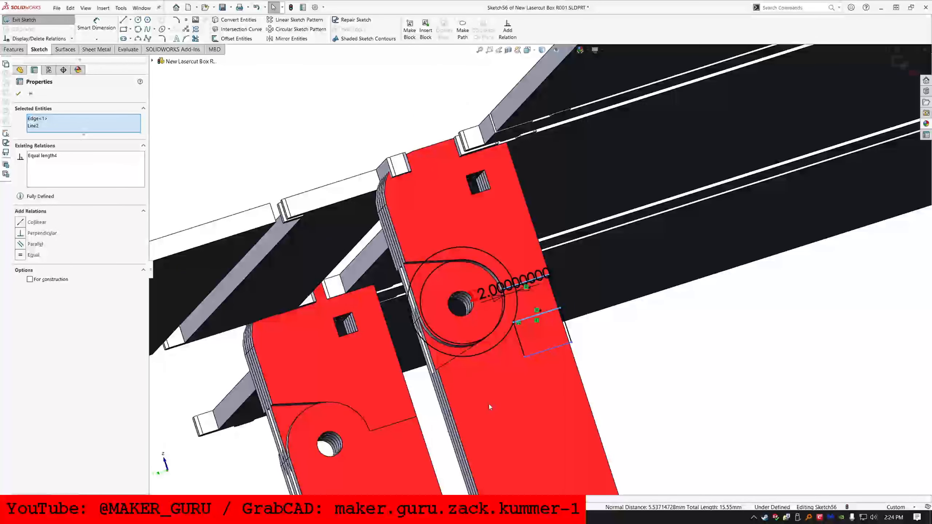
key("Escape")
left_click(521, 339)
left_click(533, 355, "ctrl")
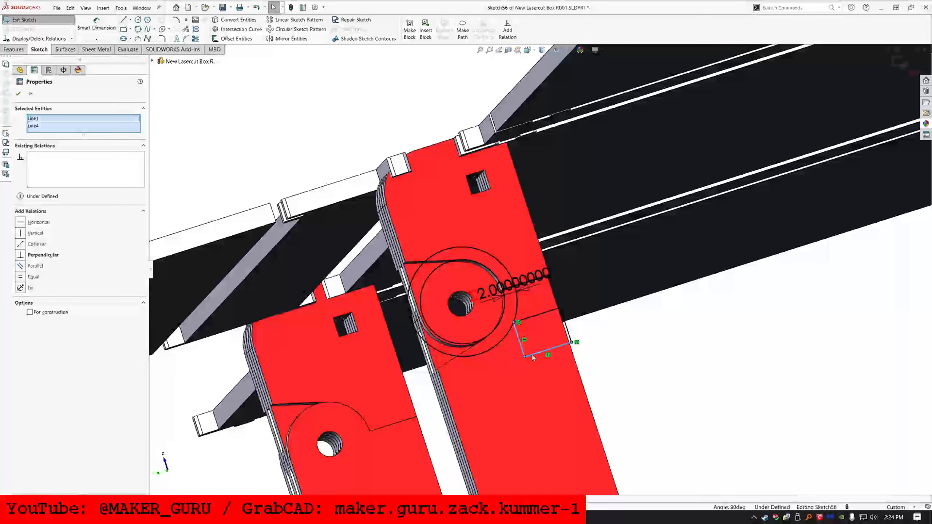
left_click(29, 278)
key("Escape")
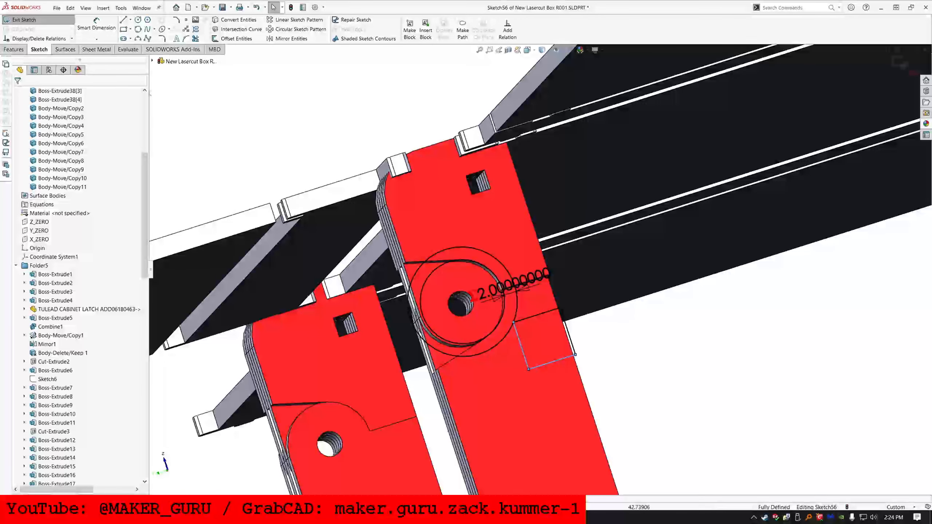
left_click(24, 19)
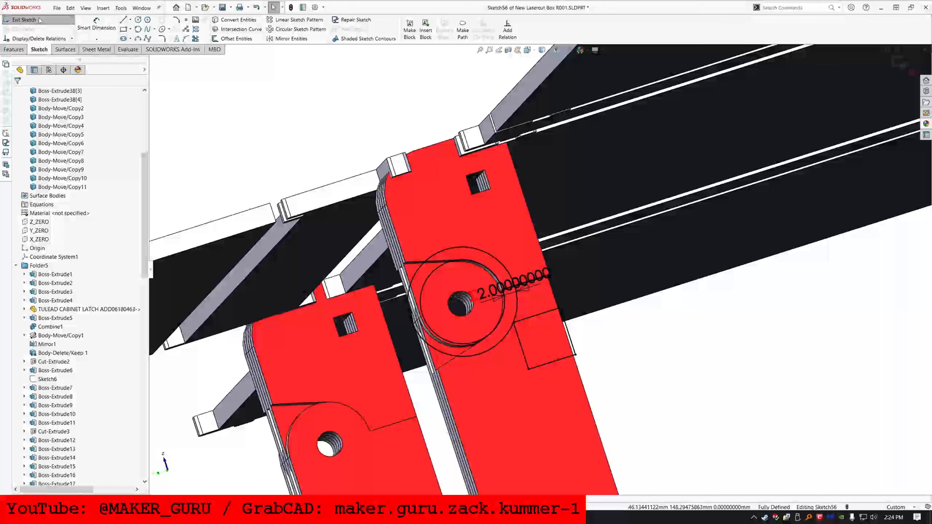
left_click(263, 94)
- Start Move/Copy Bodies on the lower front hinge leaf and mate its narrow side face coincident with the upper plate's narrow side face
left_click(15, 49)
left_click(453, 28)
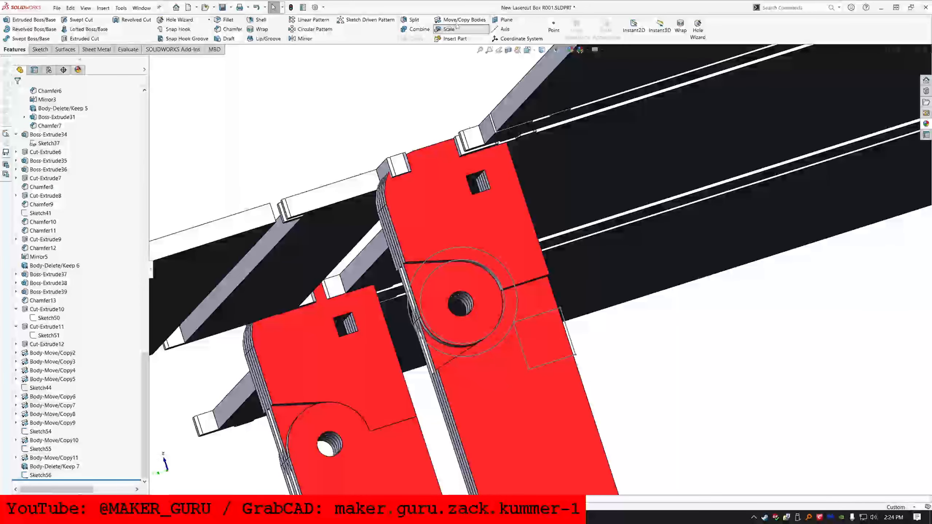
key("Escape")
left_click(452, 21)
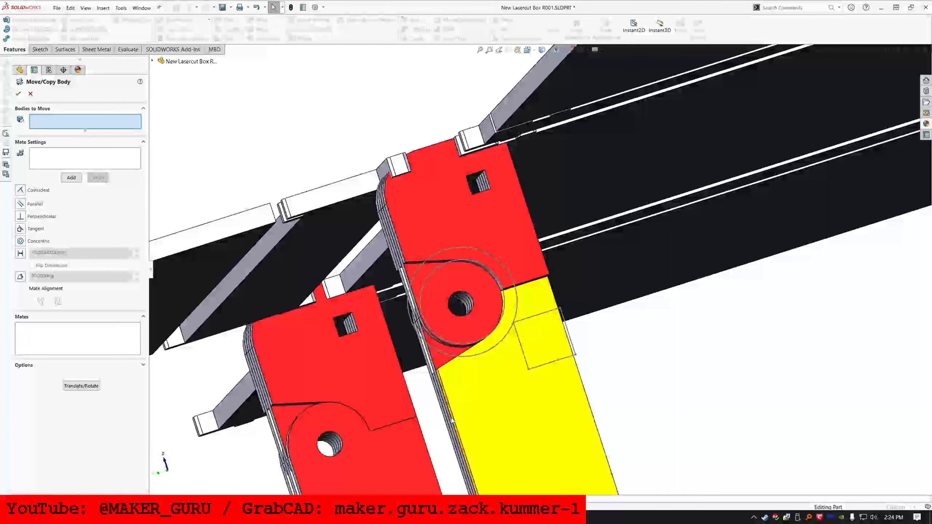
left_click(495, 414)
left_click(78, 166)
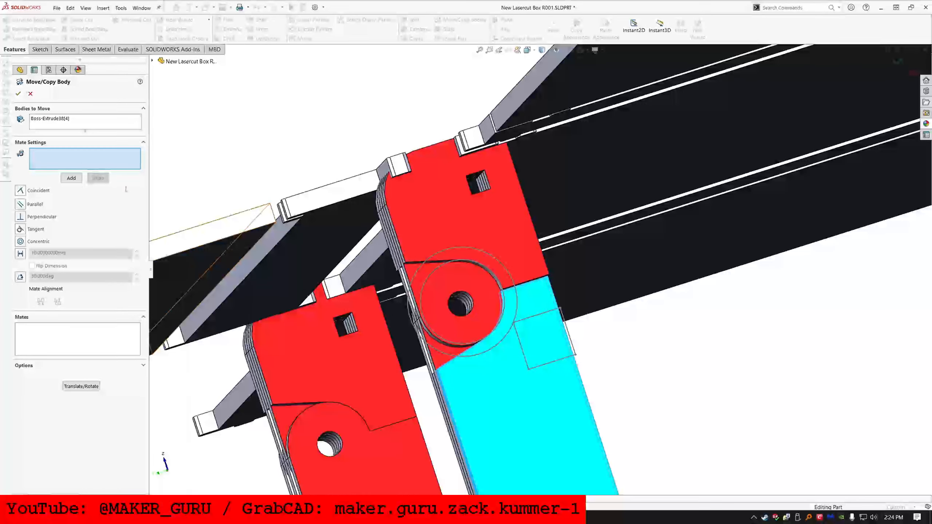
scroll(397, 343, "down", 5)
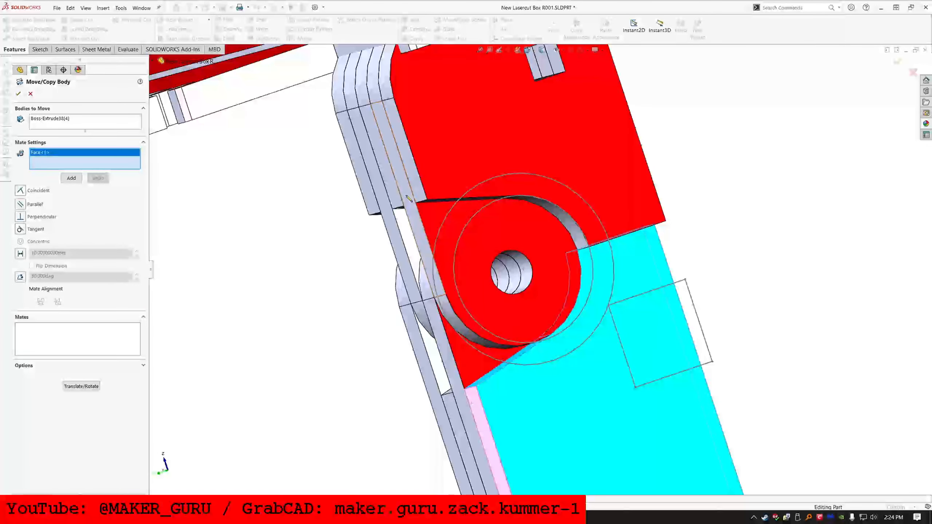
left_click(422, 195)
right_click(424, 198)
- Mate the hinge leaf's broad front face coincident with the broad front face of the upper hinge plate
left_click(517, 422)
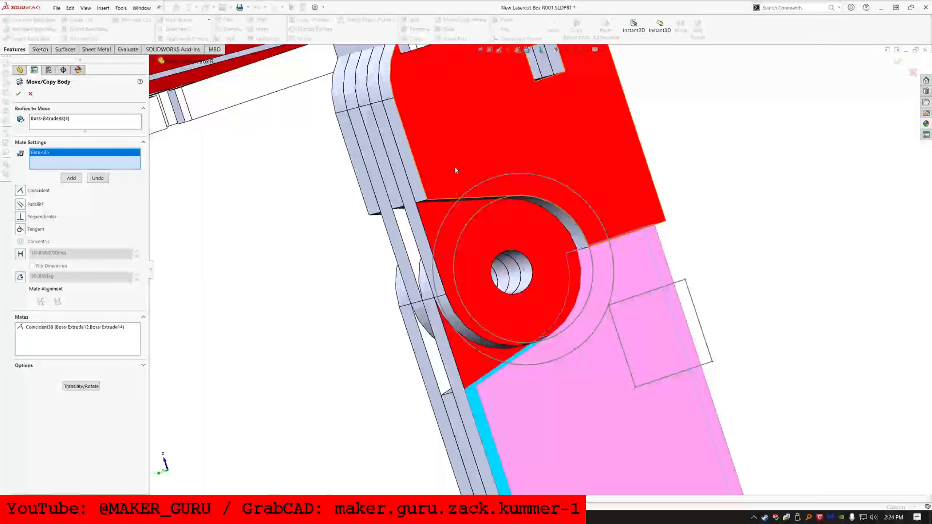
left_click(455, 167)
right_click(472, 186)
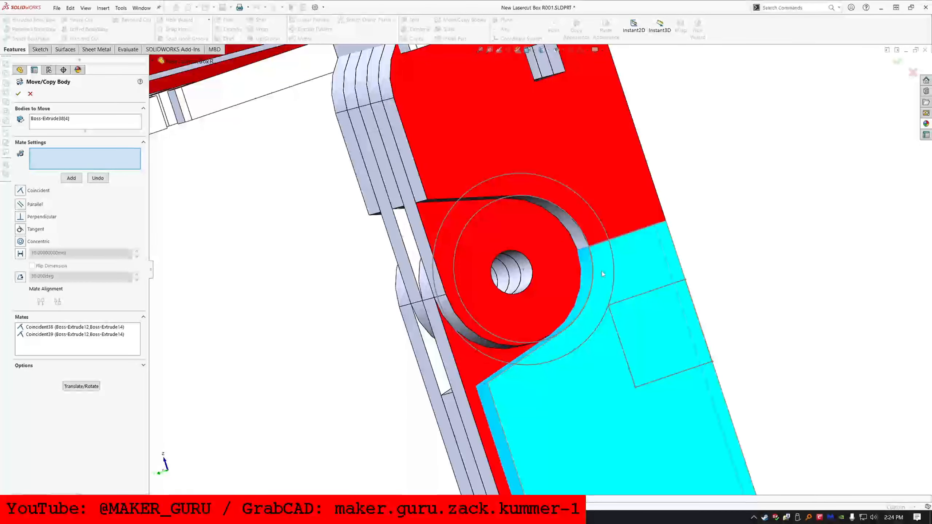
- Mate the end corner of the hinge leaf coincident with the lower line of the sketched square and accept the body move
scroll(594, 293, "up", 3)
scroll(565, 312, "down", 4)
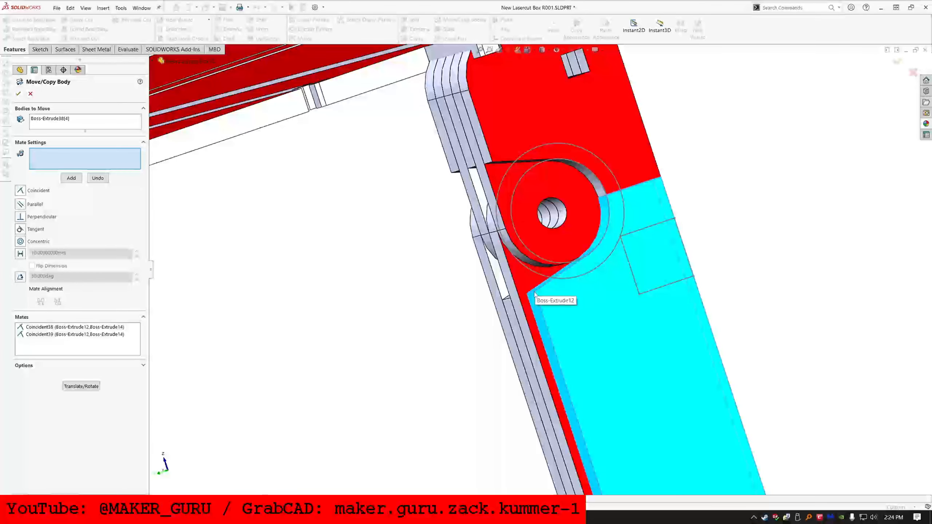
scroll(538, 304, "up", 5)
middle_click_drag(587, 396, 525, 359)
scroll(525, 360, "down", 3)
left_click(604, 361)
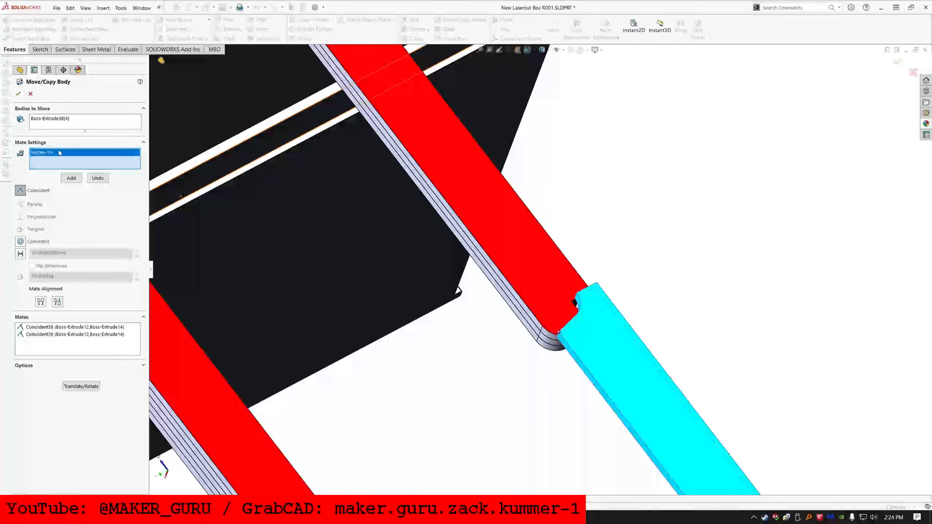
key("Delete")
scroll(652, 347, "down", 5)
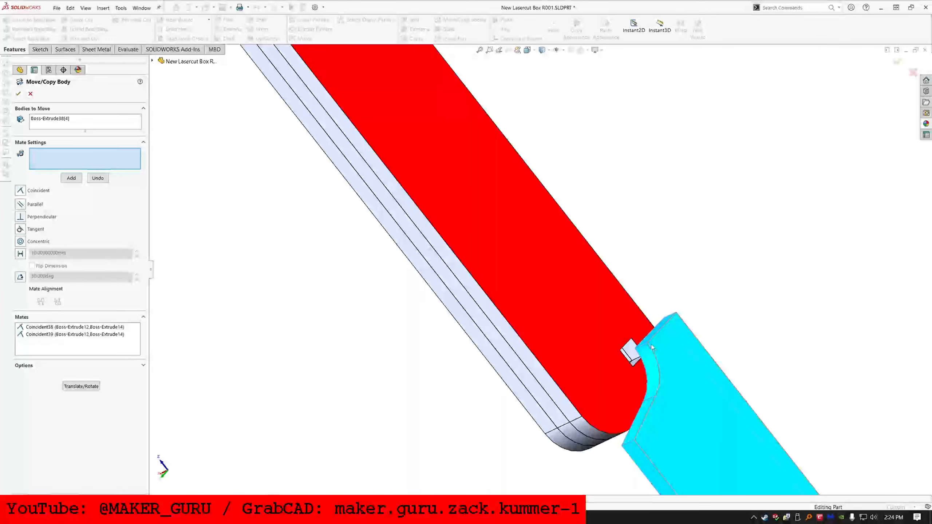
left_click(649, 346)
scroll(650, 346, "up", 5)
scroll(477, 177, "down", 5)
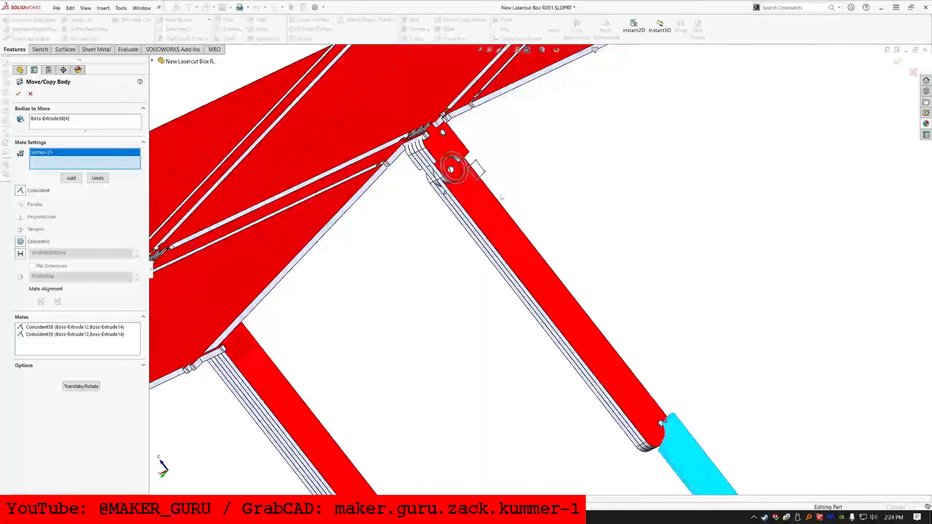
left_click(482, 176)
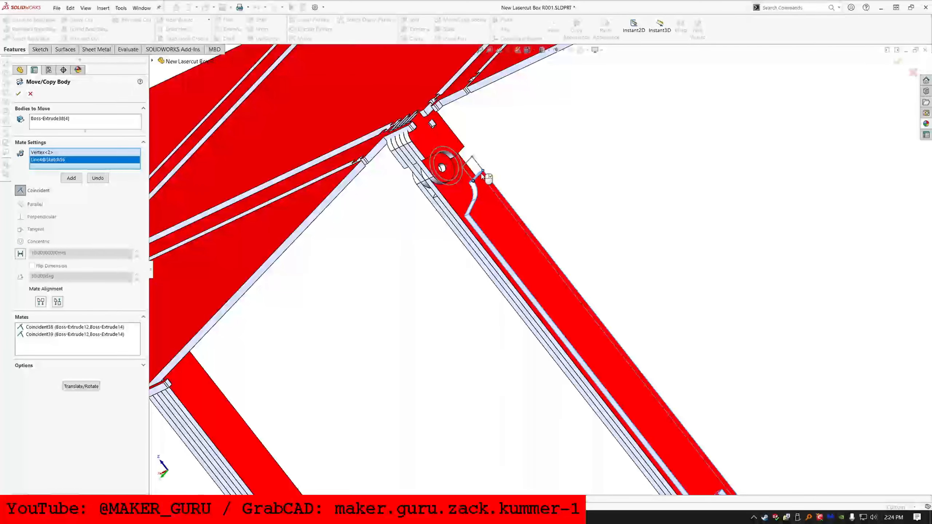
left_click(72, 177)
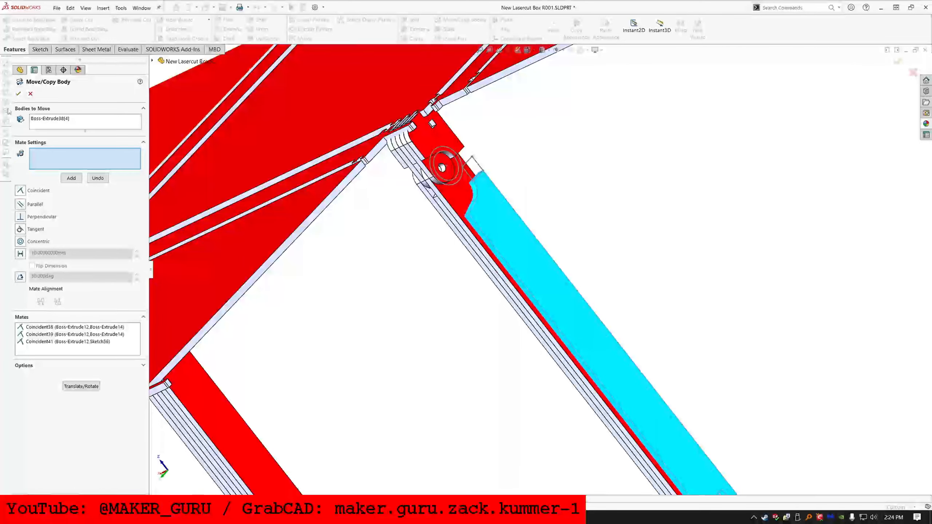
scroll(537, 183, "up", 3)
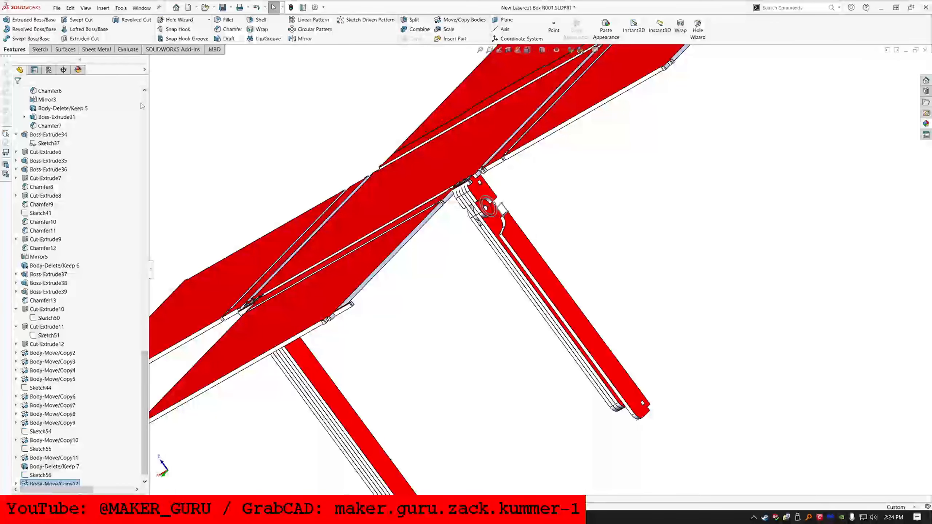
- Show all solid bodies of the part again, including the hidden hinge bodies
scroll(143, 105, "up", 15)
left_click(49, 100)
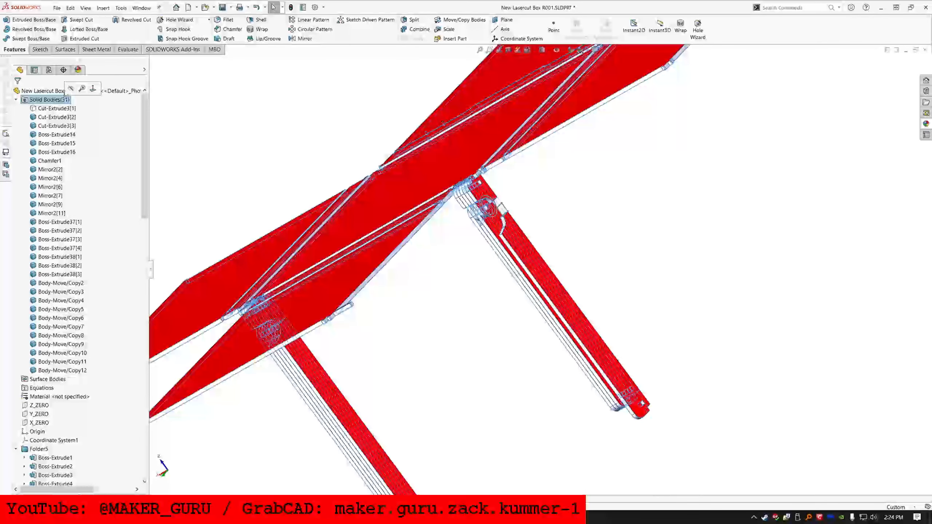
left_click(71, 88)
left_click(71, 88)
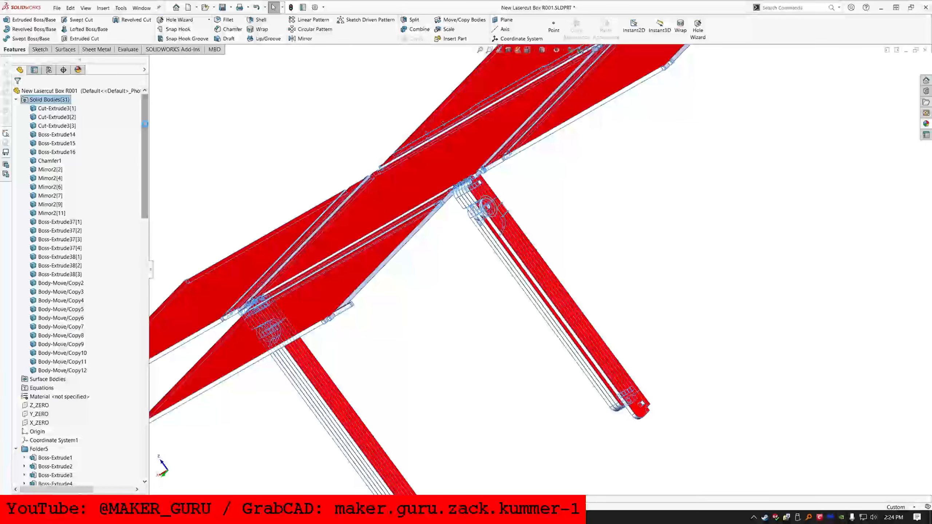
- Edit Body-Move/Copy12 to also move the hinge bodies Cut-Extrude3[1], Cut-Extrude3[2], Boss-Extrude38[3] and Cut-Extrude3[3]
scroll(72, 413, "down", 10)
left_click(41, 475)
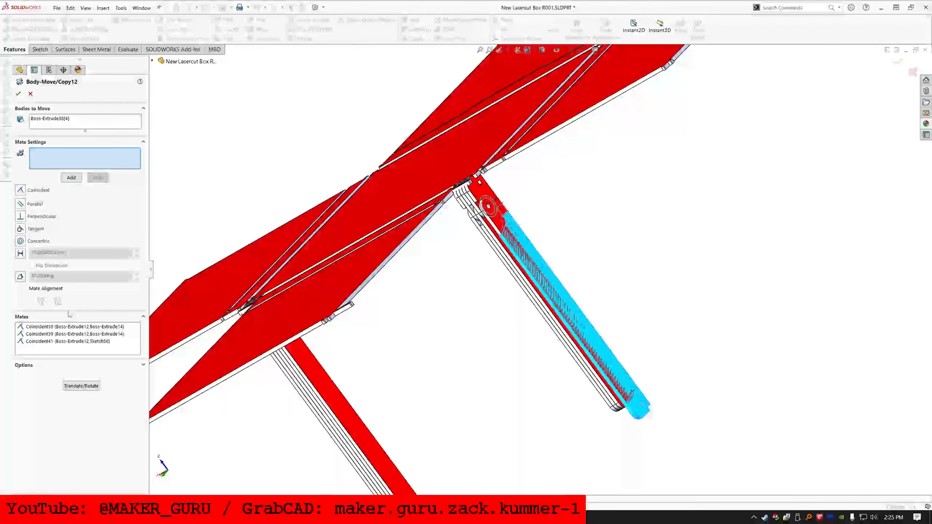
left_click(69, 121)
scroll(525, 273, "down", 5)
middle_click_drag(525, 273, 506, 221)
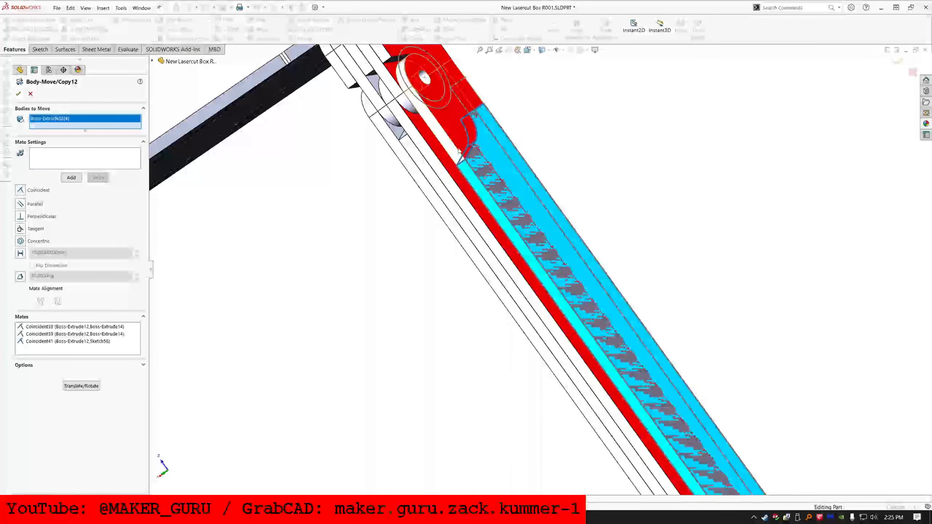
left_click(473, 179)
left_click(419, 160)
left_click(415, 167)
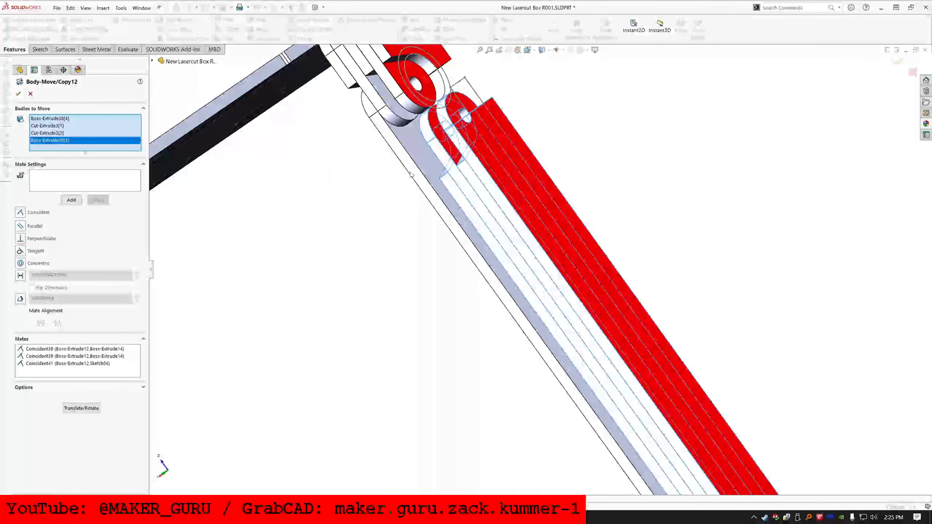
left_click(411, 174)
middle_click_drag(410, 184, 480, 116)
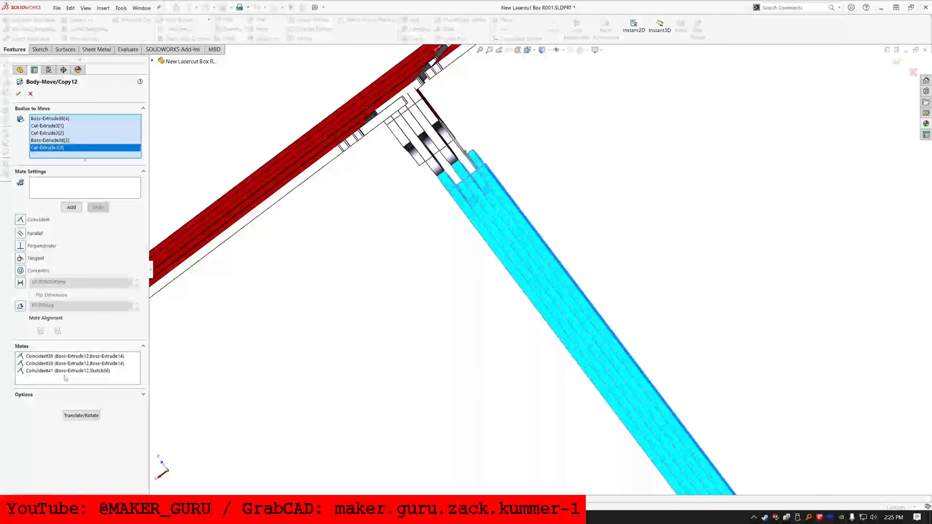
- Try the opposite alignment on the move feature's first coincident mate and restore the original alignment
left_click(73, 356)
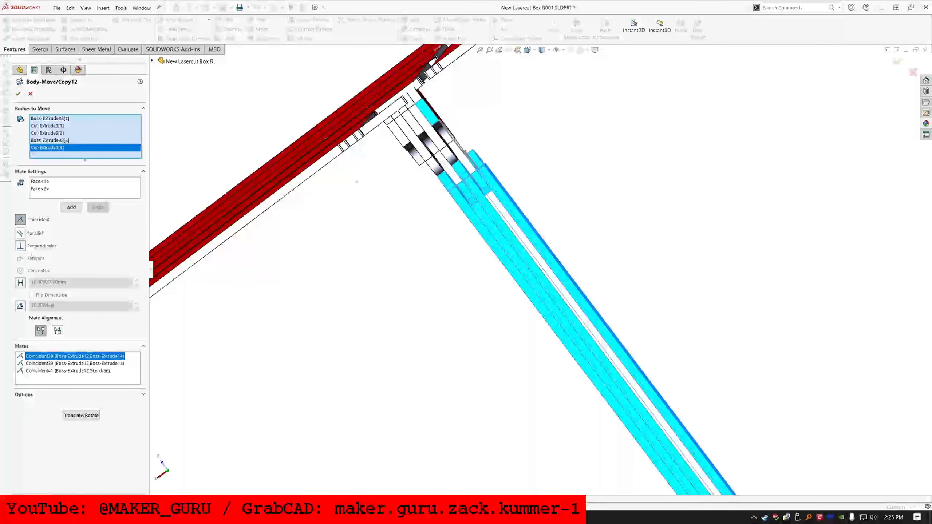
left_click(58, 331)
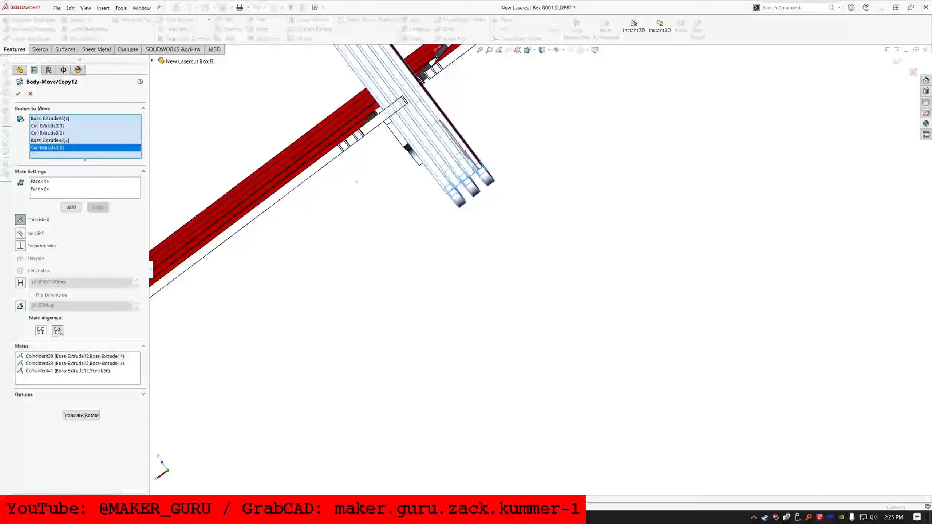
left_click(42, 332)
middle_click_drag(524, 170, 425, 237)
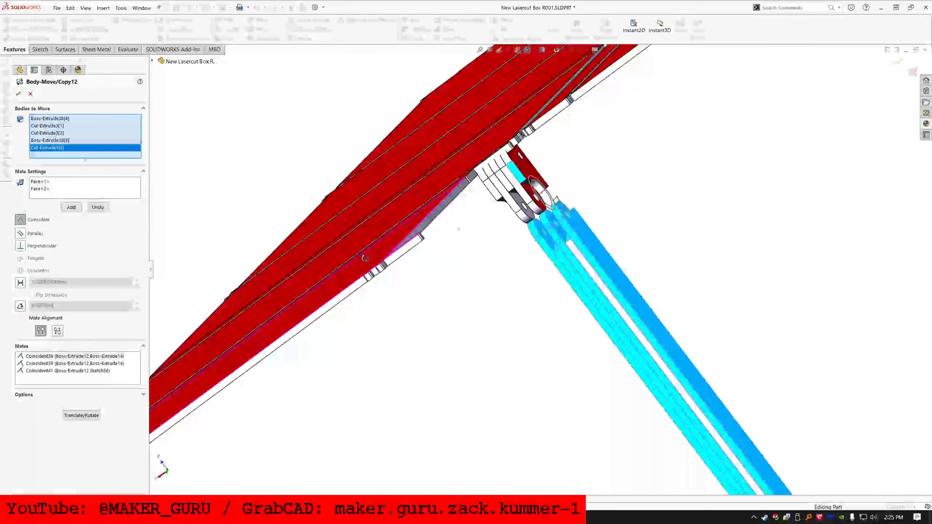
- Abandon the edit of Body-Move/Copy12 and delete that move feature
scroll(581, 213, "down", 4)
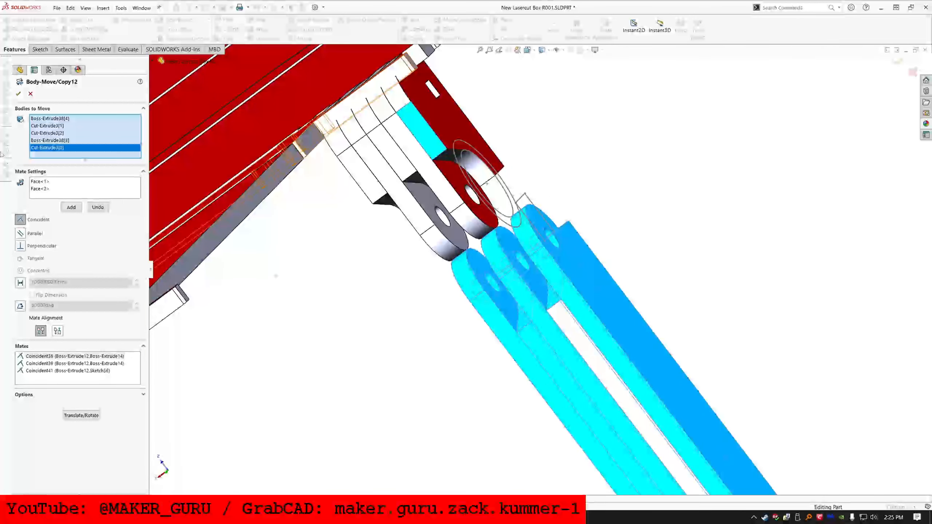
left_click(31, 94)
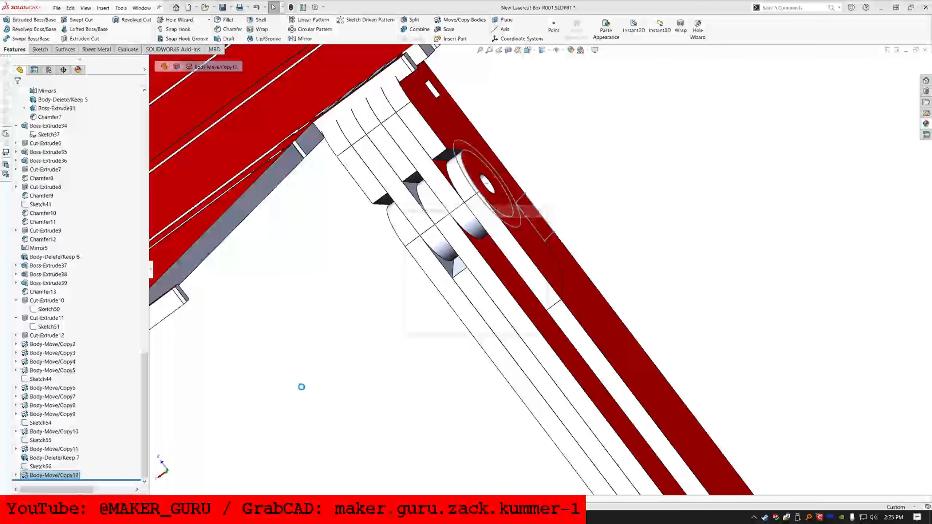
- Create a new body move for hinge body Cut-Extrude3[1], mating its long side face and front face coincident with the adjoining hinge piece
left_click(475, 21)
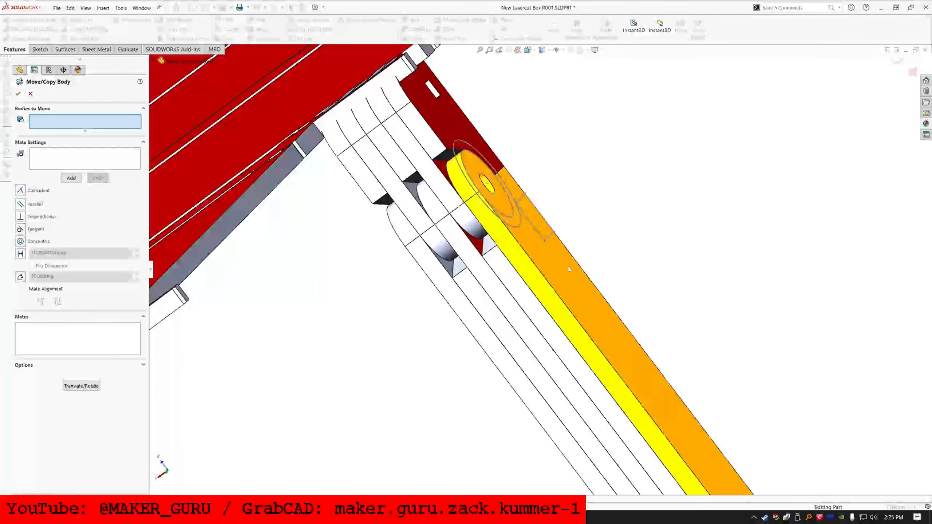
left_click(543, 260)
scroll(544, 260, "down", 2)
left_click(509, 257)
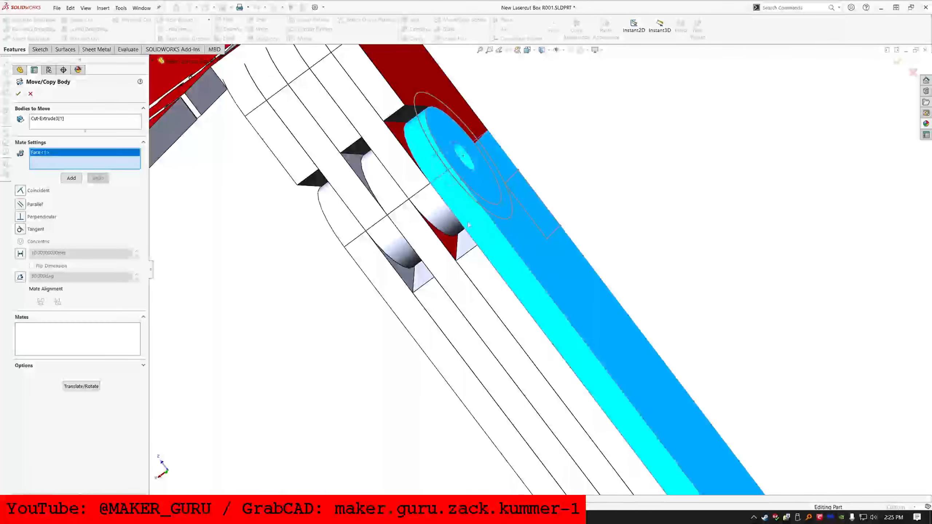
left_click(380, 92)
right_click(380, 92)
left_click(416, 93)
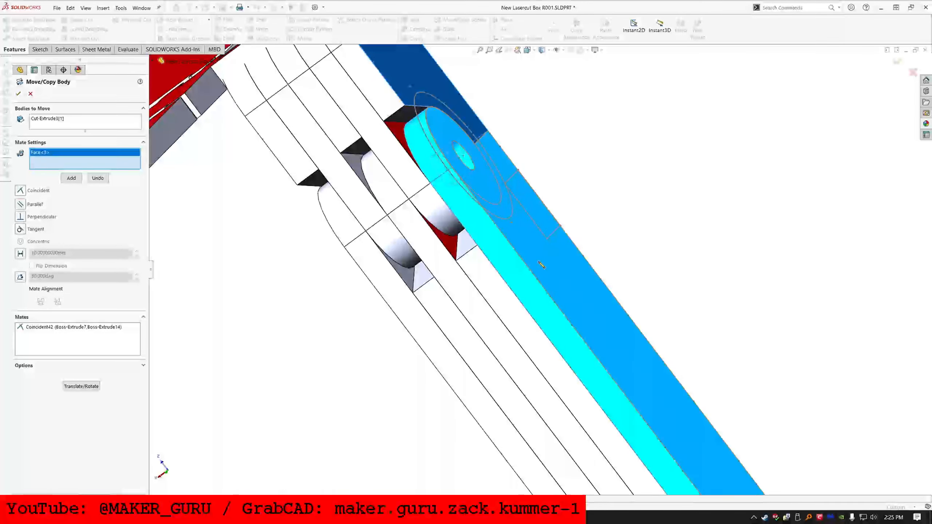
left_click(500, 191)
right_click(500, 191)
- Try to mate the hinge leaf's end edge coincident with the sketched square and accept the body move
left_click(483, 137)
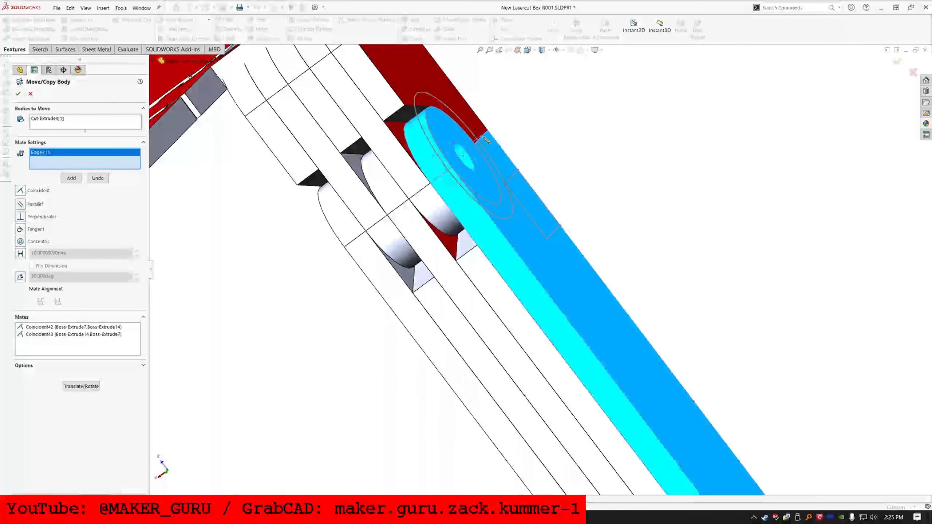
left_click(519, 172)
scroll(501, 157, "down", 2)
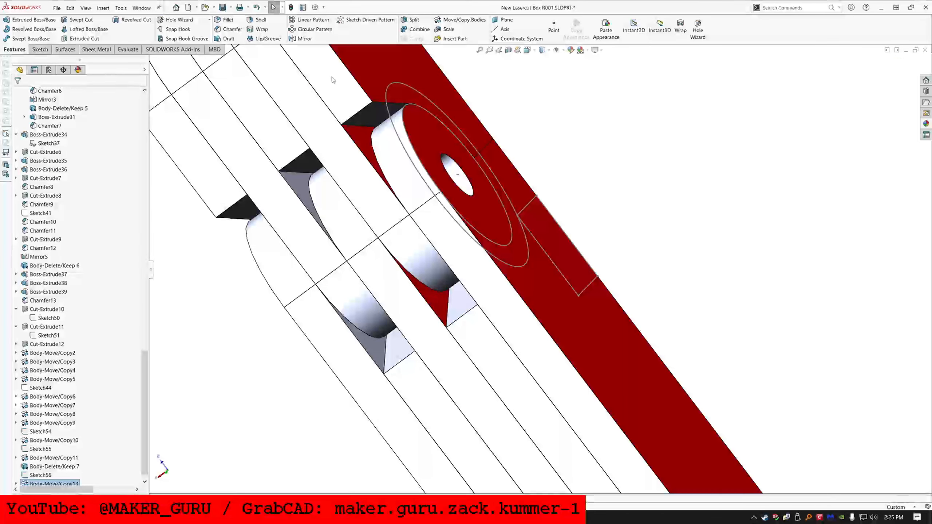
right_click(332, 54)
left_click(360, 66)
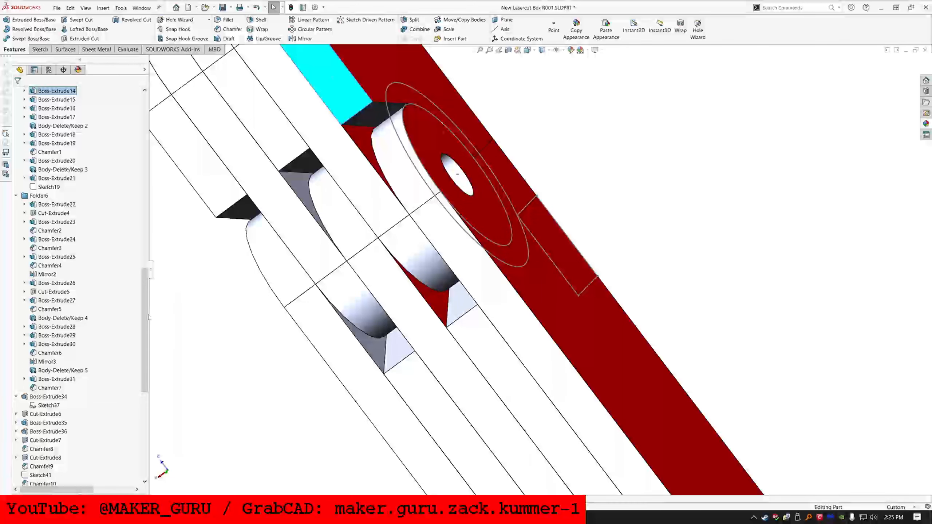
- Edit Body-Move/Copy13 to mate the hinge leaf's end face coincident with the upper end of the sketched square
scroll(54, 467, "down", 10)
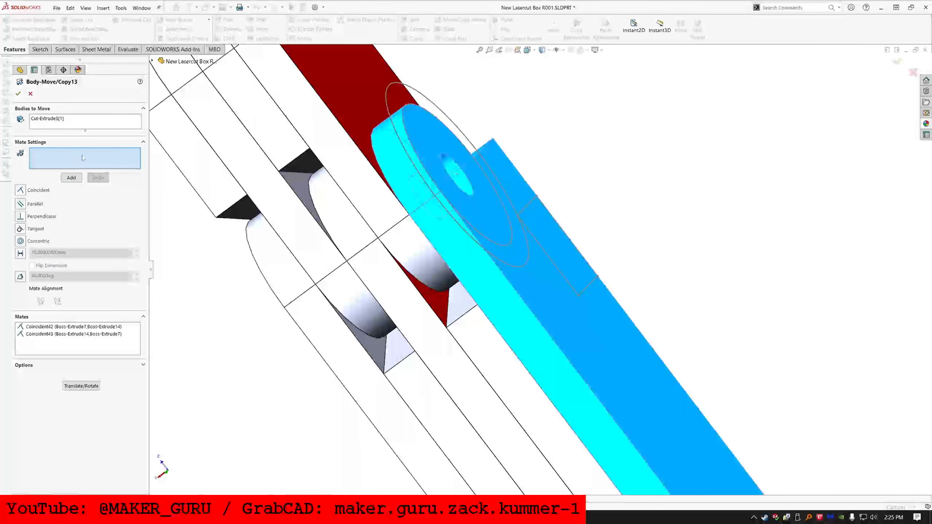
middle_click_drag(485, 151, 474, 162)
left_click(479, 151)
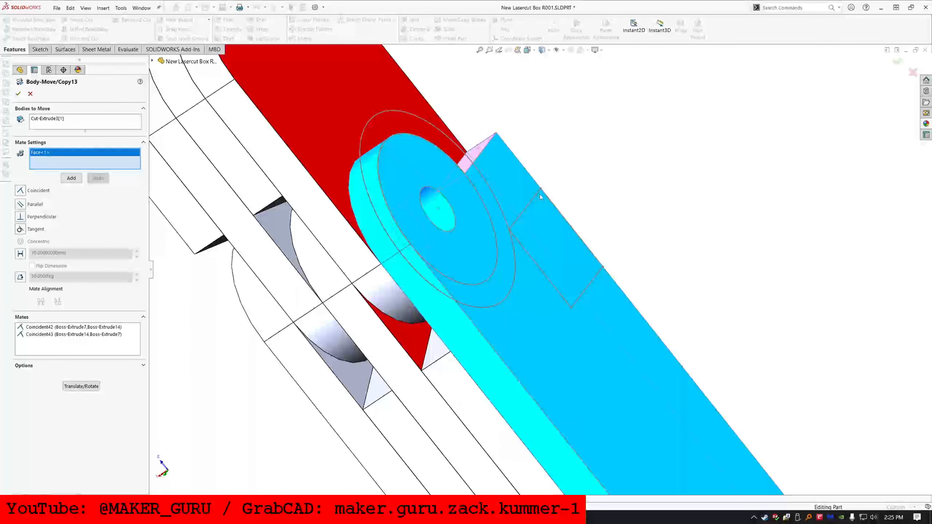
left_click(541, 191)
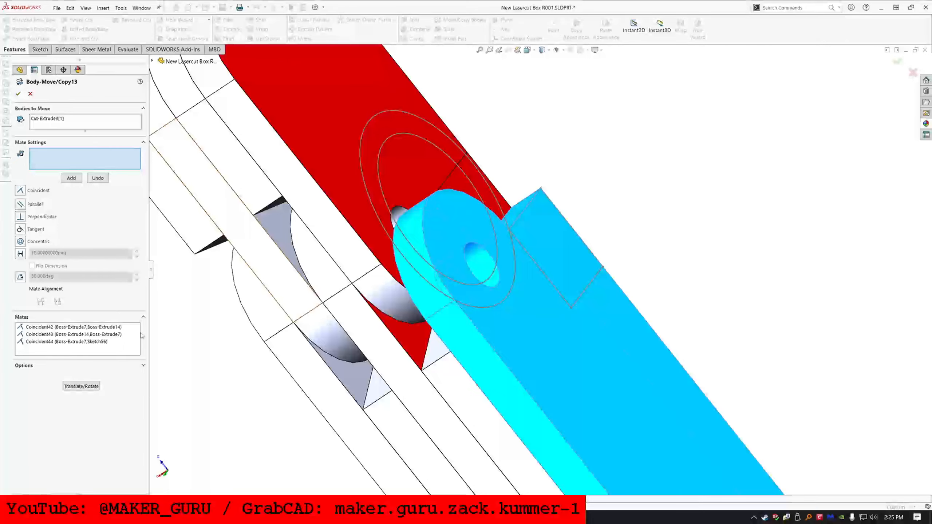
- Add the stacked hinge bodies Boss-Extrude38[4], Cut-Extrude3[2], Boss-Extrude38[3] and Cut-Extrude3[3] to the bodies moved by Body-Move/Copy13
scroll(142, 336, "up", 7)
left_click(87, 121)
middle_click_drag(341, 161, 407, 206)
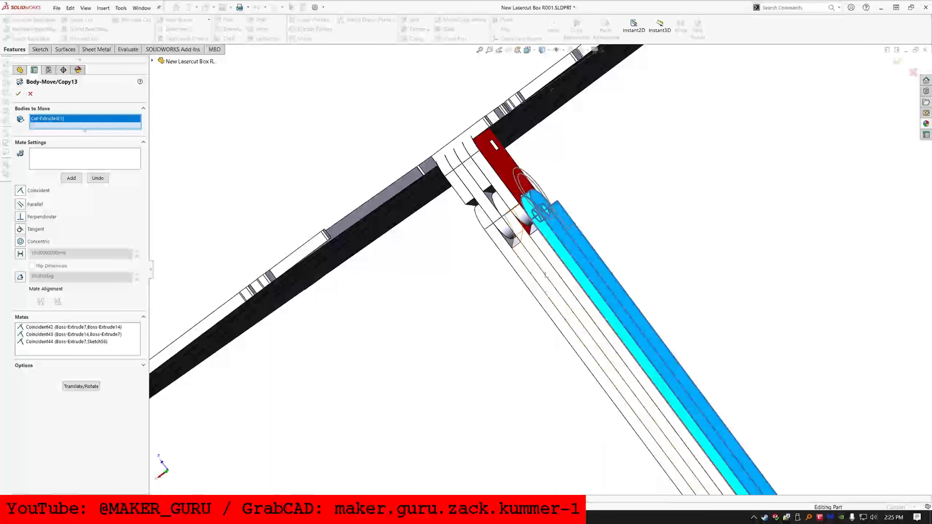
left_click(563, 273)
left_click(550, 273)
left_click(537, 273)
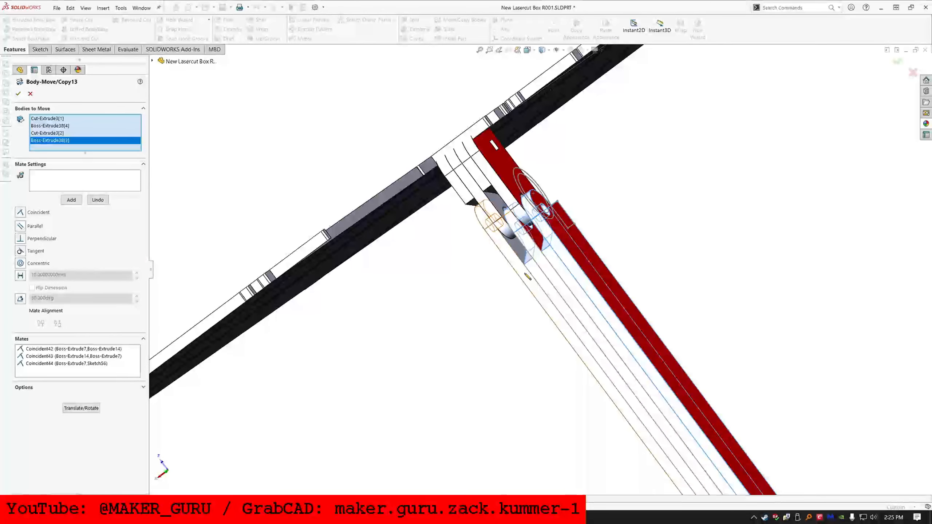
left_click(525, 273)
- Add the five matching hinge leaf bodies on the opposite side of the box to the move and accept Body-Move/Copy13
scroll(456, 292, "up", 7)
scroll(360, 409, "down", 7)
left_click(364, 351)
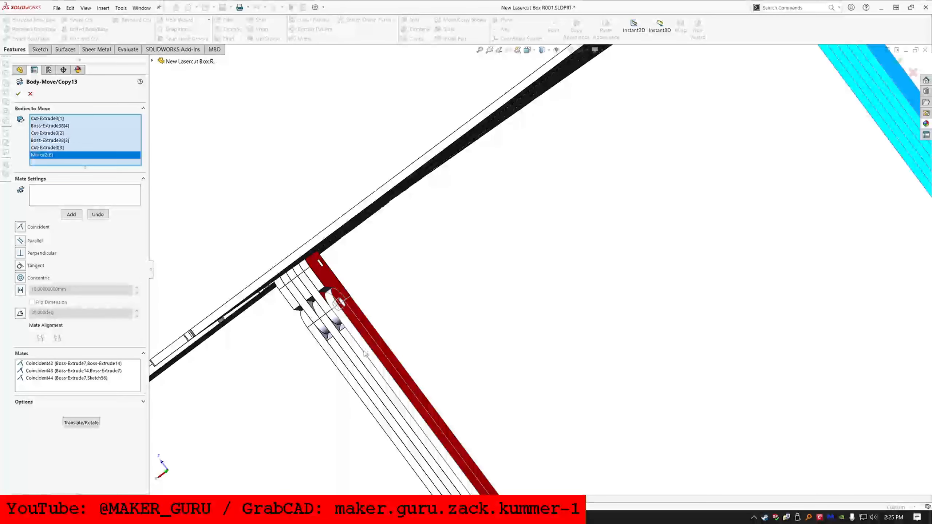
left_click(362, 352)
left_click(353, 353)
left_click(342, 352)
left_click(333, 352)
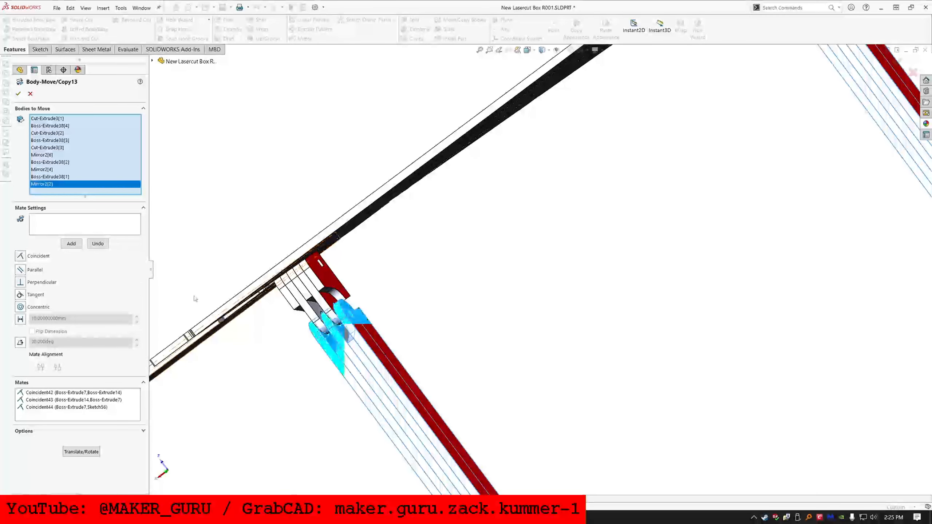
left_click(18, 94)
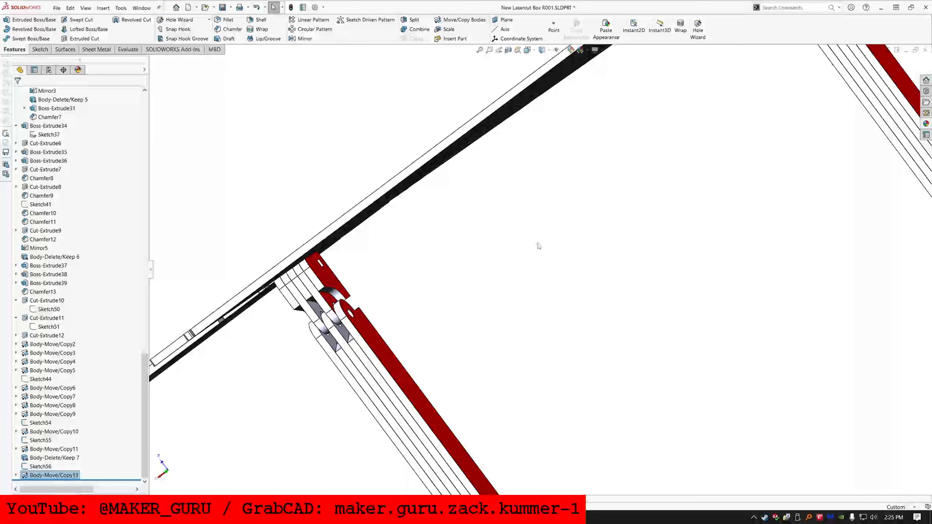
- Hide the layout sketches Sketch54, Sketch55 and Sketch56 and save the part
scroll(666, 196, "up", 5)
scroll(556, 249, "down", 8)
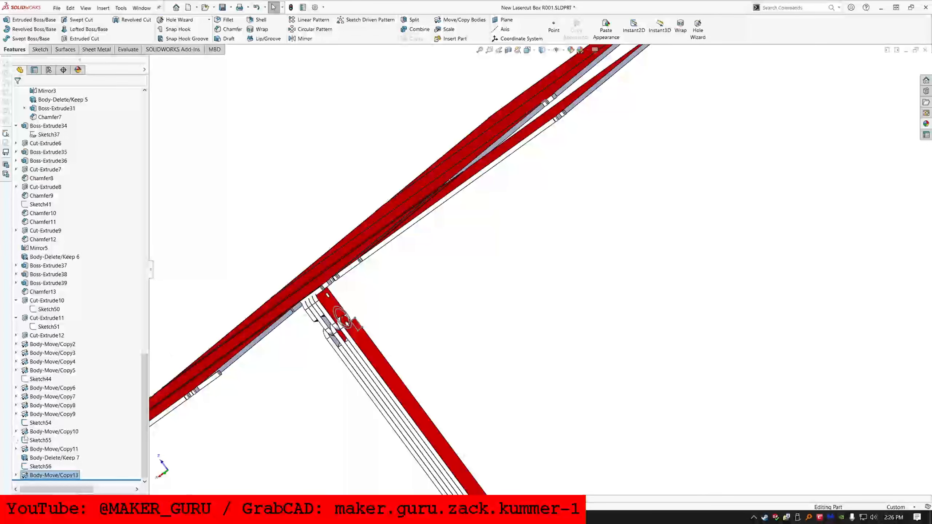
left_click(55, 475)
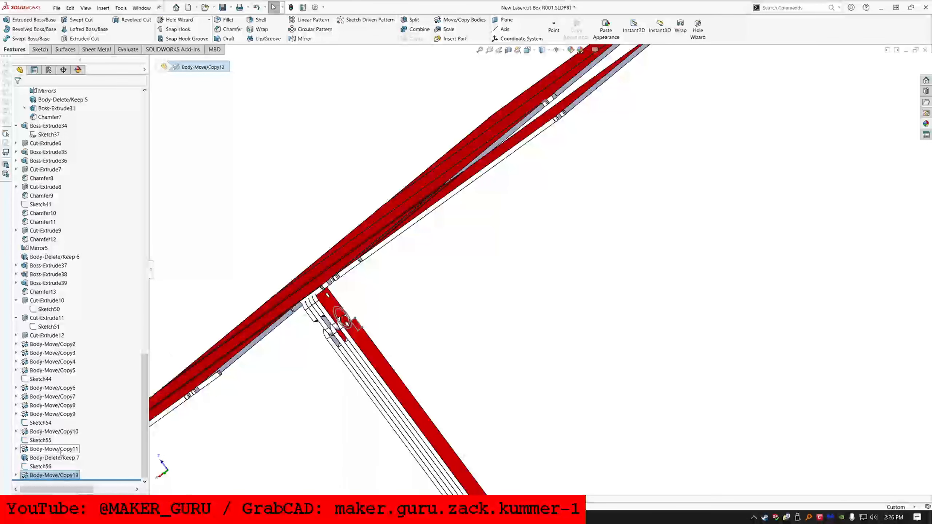
left_click(61, 452)
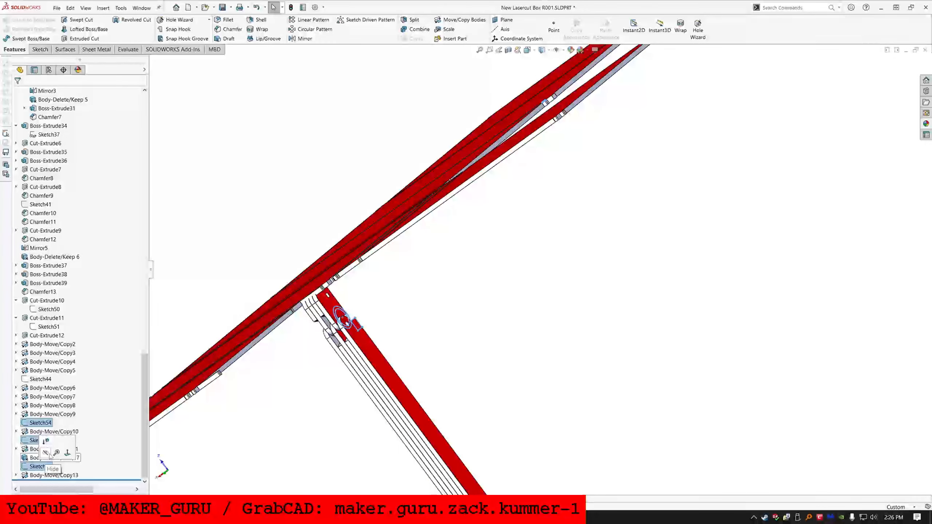
left_click(46, 440)
- Examine the flattened panel layout and the two stacks of hinge bodies from several directions
middle_click_drag(260, 251, 311, 496)
middle_click_drag(540, 438, 320, 304)
scroll(320, 304, "up", 3)
scroll(324, 310, "down", 2)
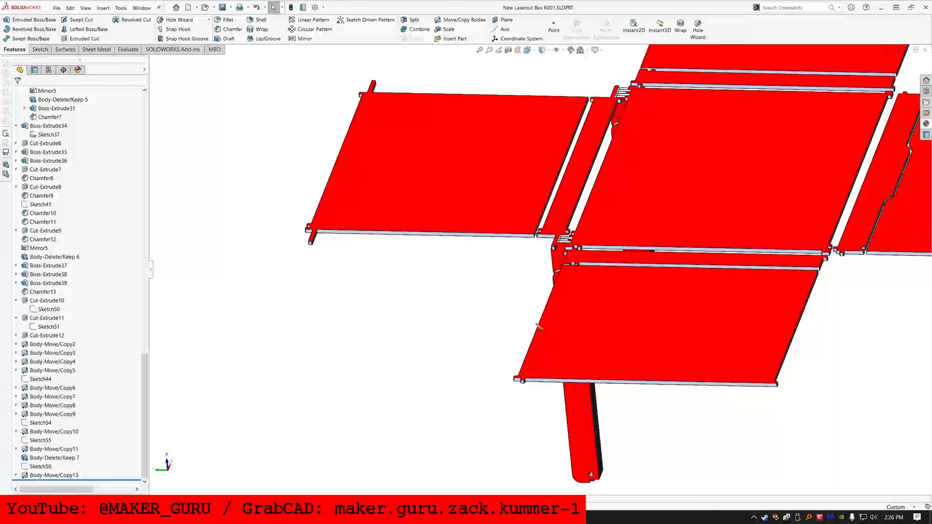
scroll(754, 236, "up", 5)
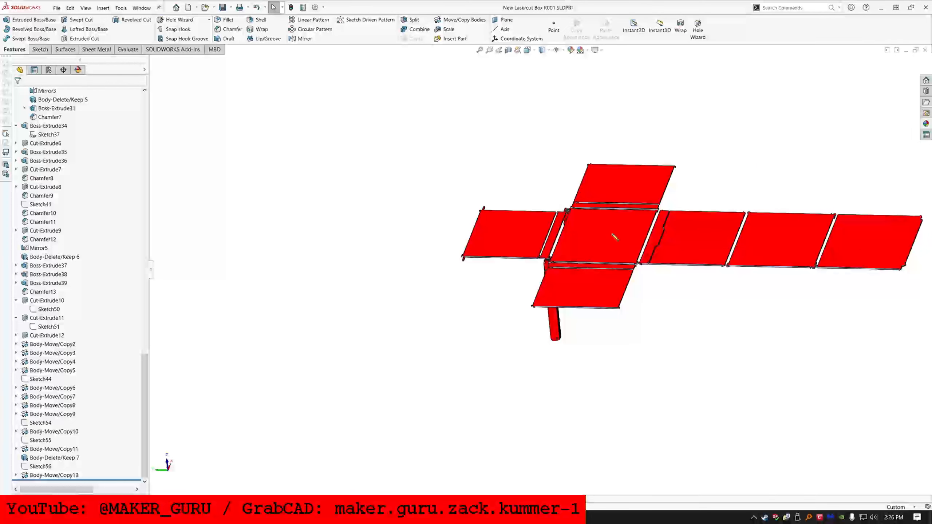
scroll(615, 236, "down", 2)
middle_click_drag(618, 254, 622, 339)
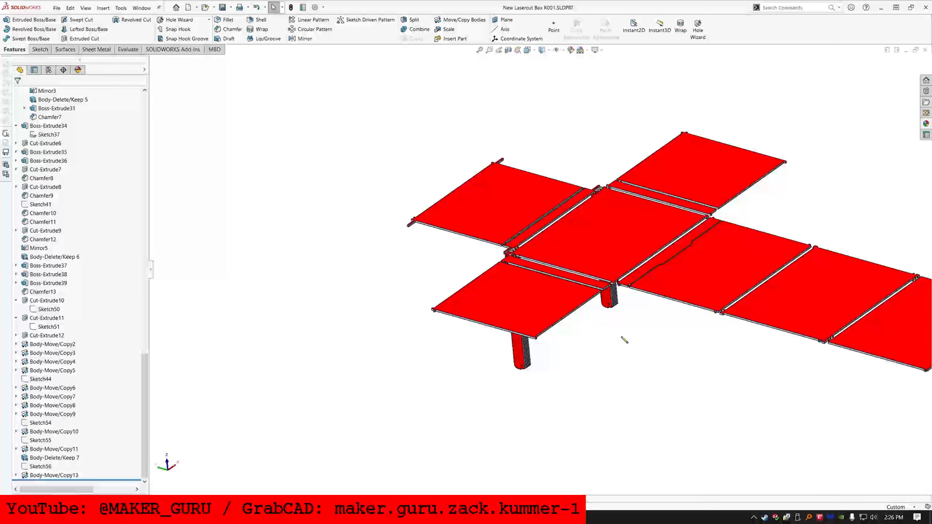
scroll(595, 287, "down", 3)
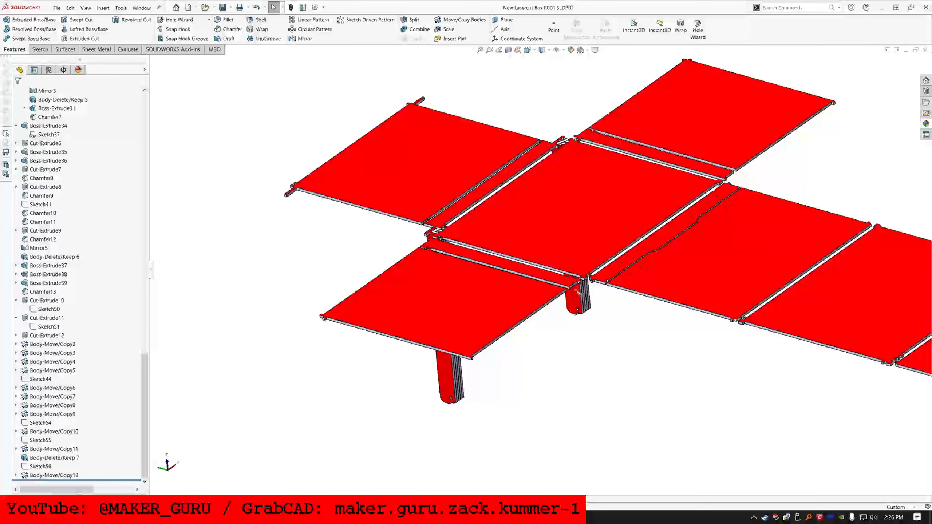
scroll(579, 293, "down", 2)
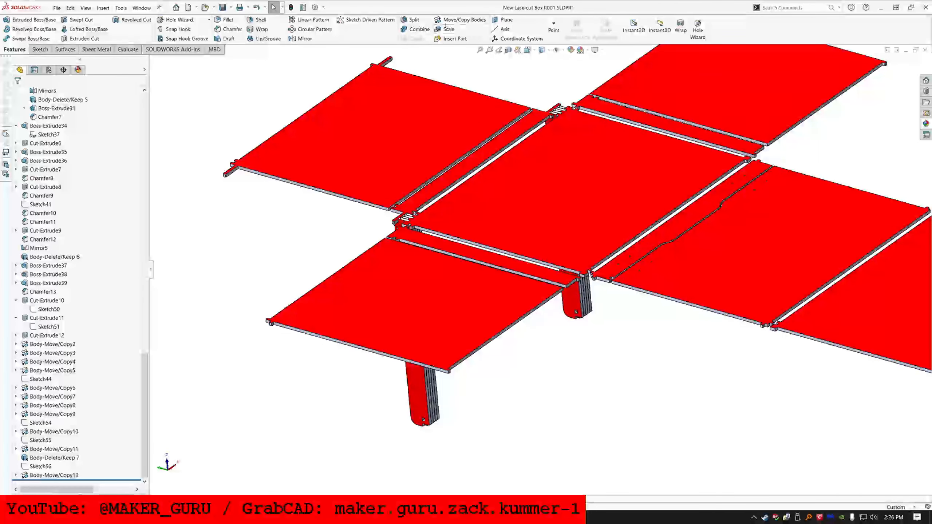
middle_click_drag(392, 222, 406, 257)
left_click(398, 245)
key("Escape")
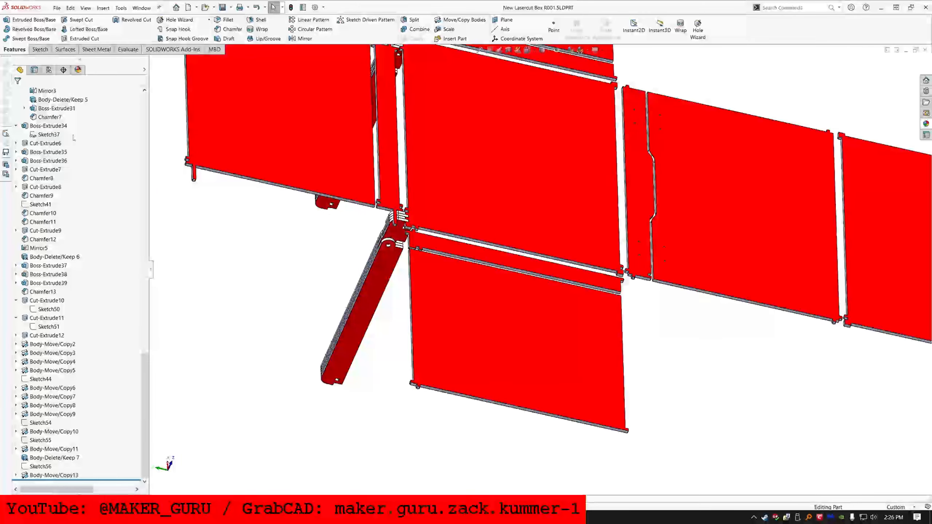
scroll(89, 123, "up", 13)
scroll(90, 124, "up", 10)
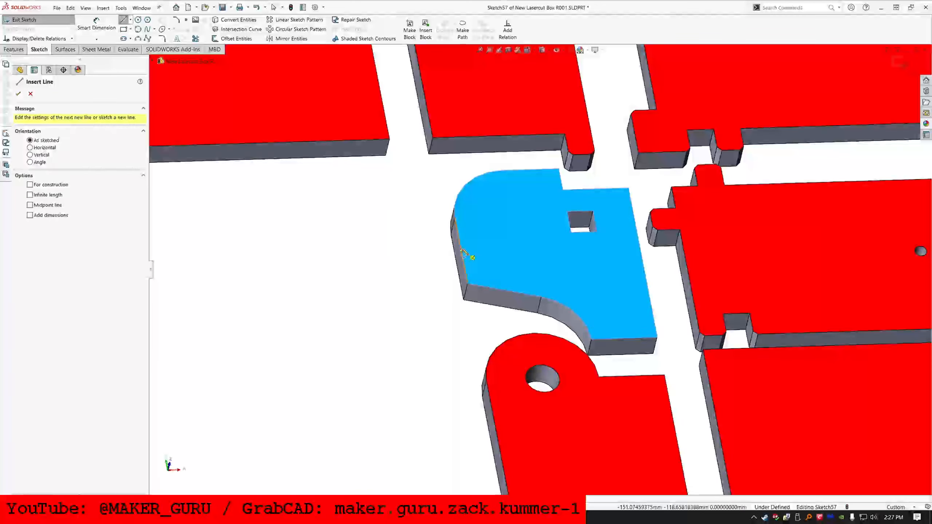
- Place a line point in Sketch57 beside the rounded end of the small hinge piece
left_click(418, 251)
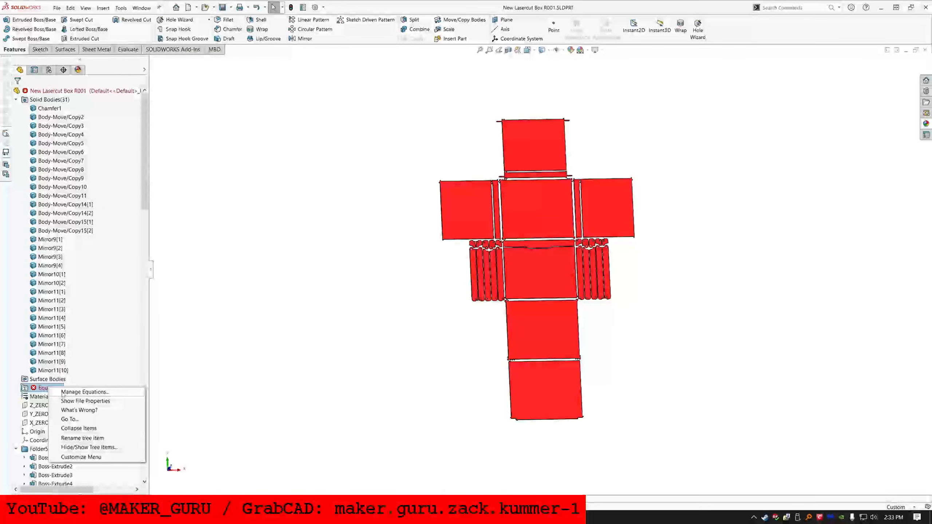
- Find the failing equation in the part's equation list, copy its sketch name Sketch57 and close the list without changes
left_click(84, 392)
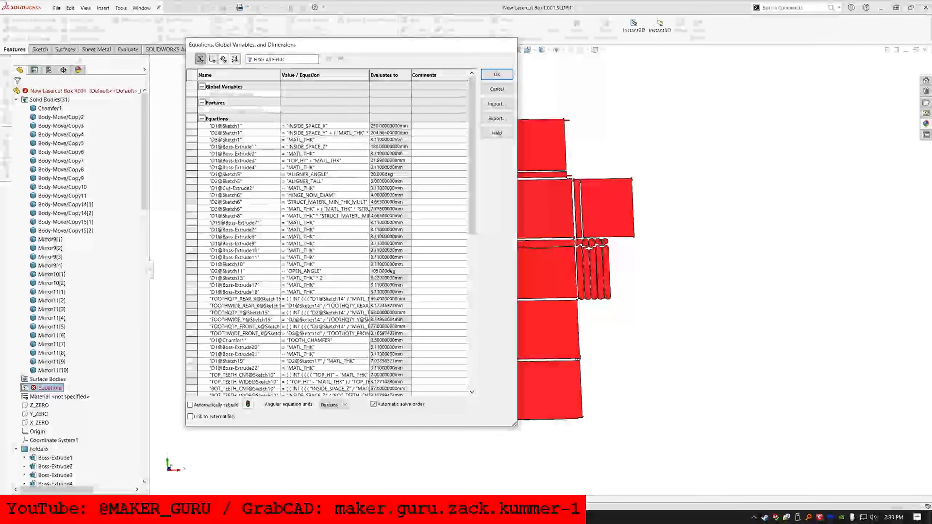
left_click_drag(470, 217, 471, 373)
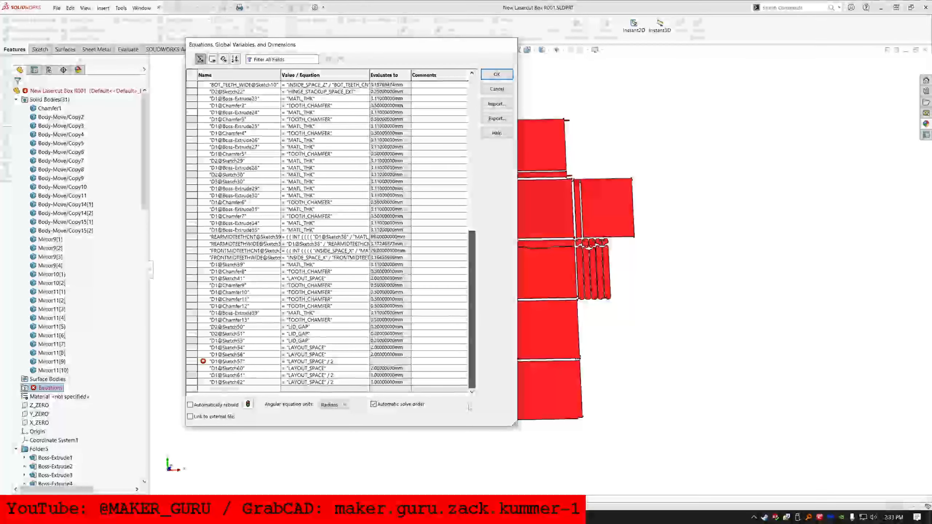
double_click(227, 361)
key("ctrl+c")
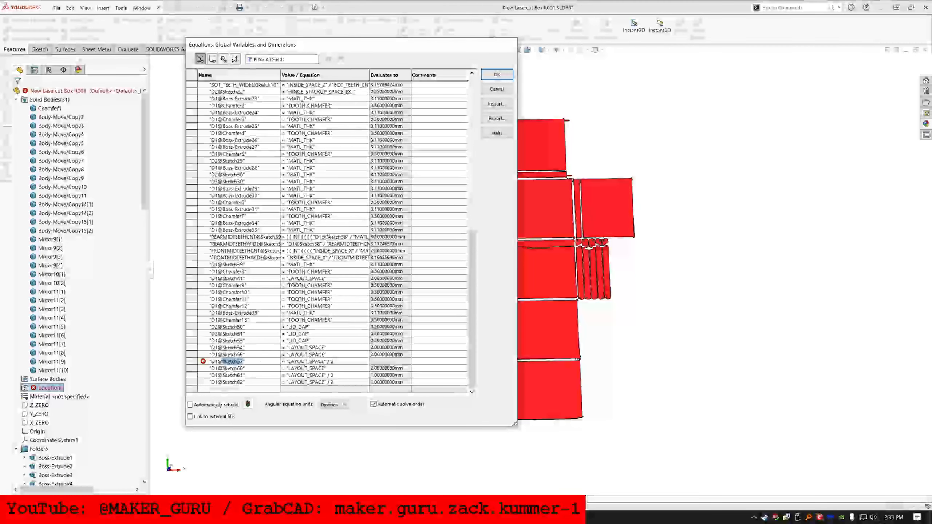
left_click(505, 87)
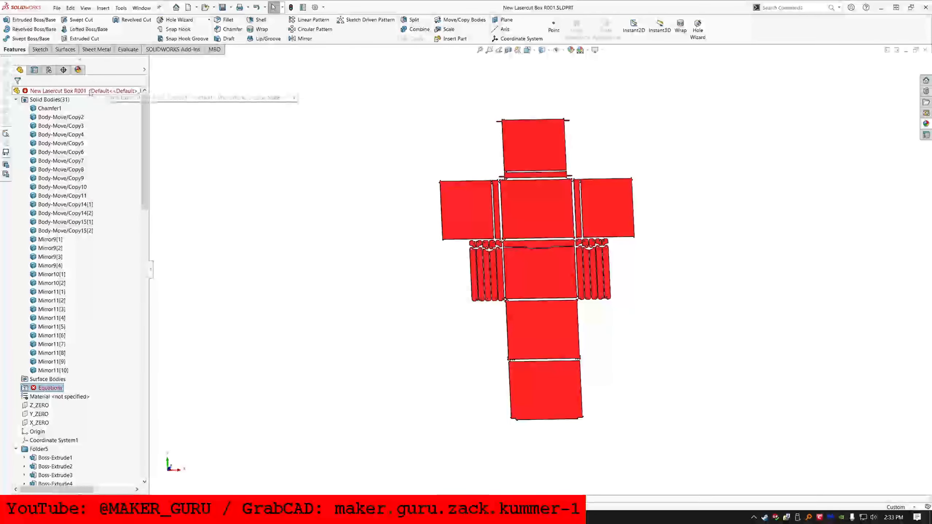
- Filter the feature tree for Sketch57 and clear the filter
left_click(96, 78)
key("ctrl+v")
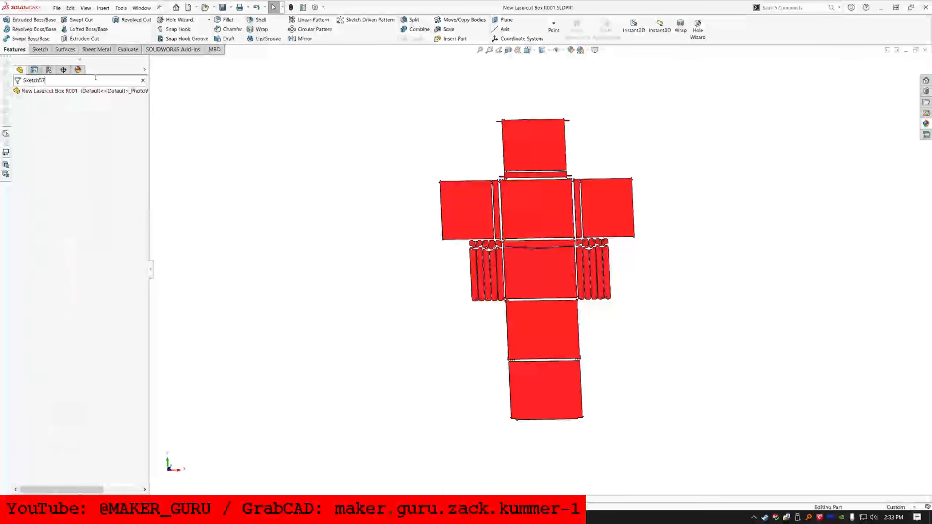
left_click(142, 80)
- Delete the failing D1@Sketch57 equation from the part's equation list and save the part
right_click(46, 117)
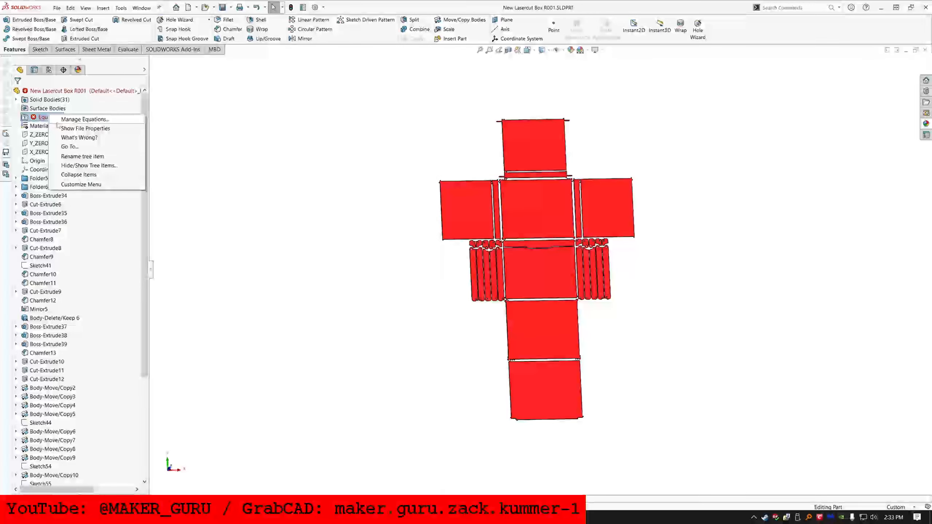
left_click(81, 119)
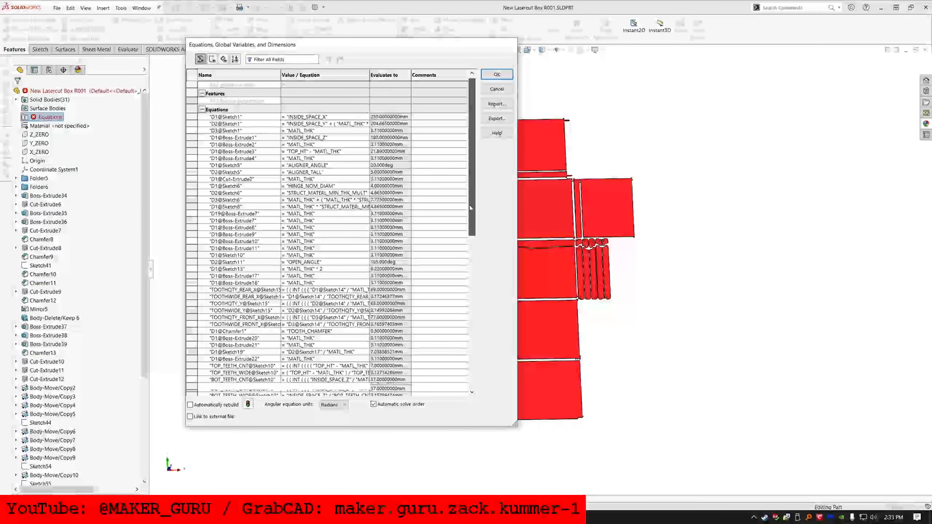
left_click_drag(471, 208, 471, 362)
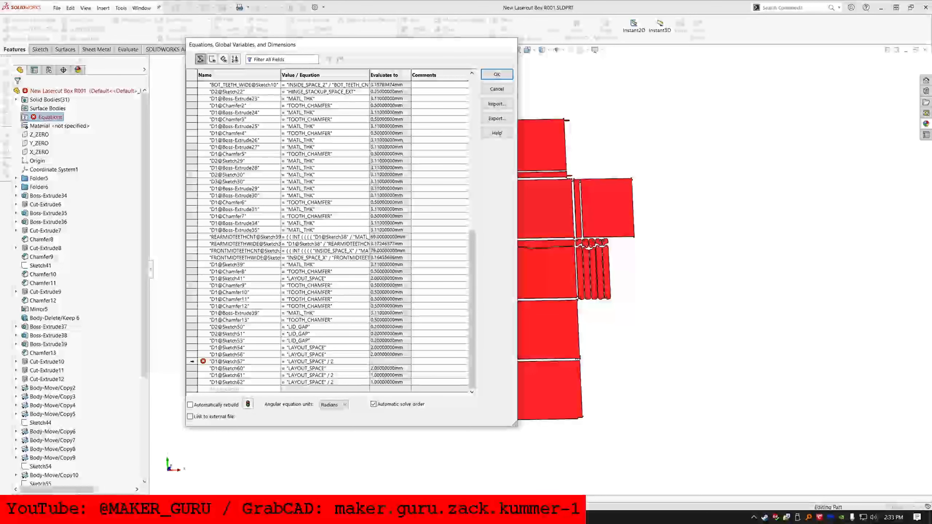
key("Delete")
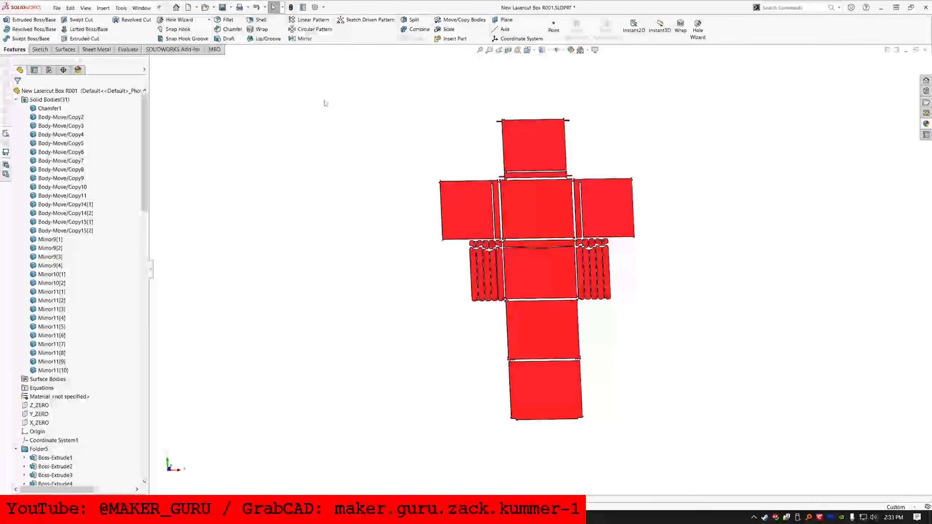
left_click(222, 8)
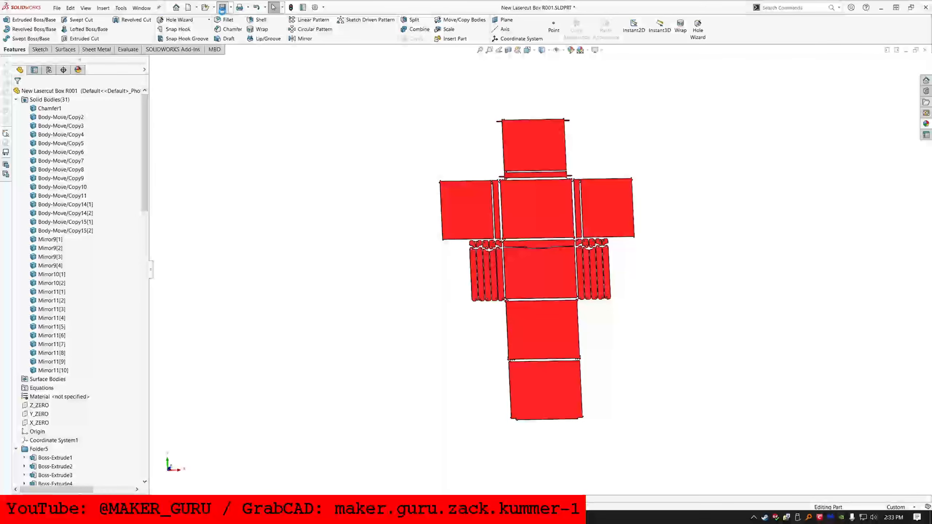
- Examine the flattened panel and hinge layout from both sides, checking the gaps between the pieces
scroll(553, 180, "down", 5)
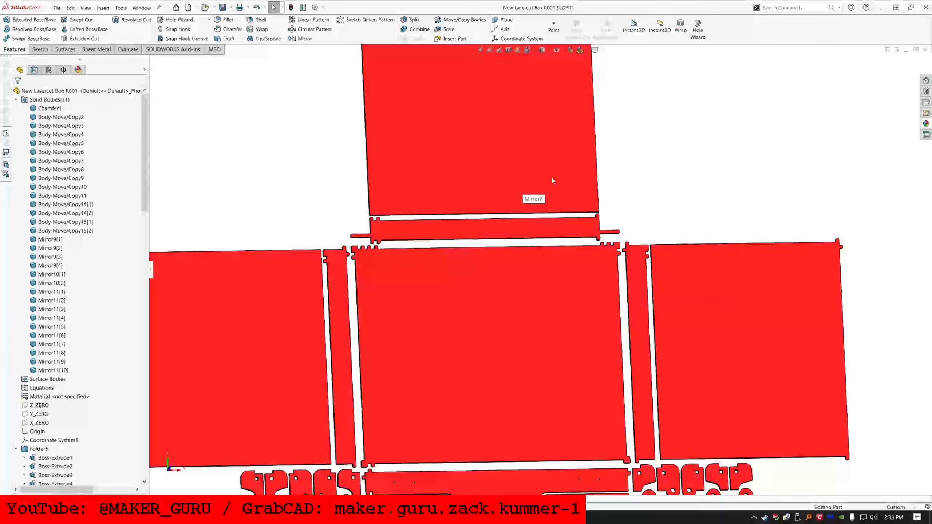
scroll(512, 260, "up", 3)
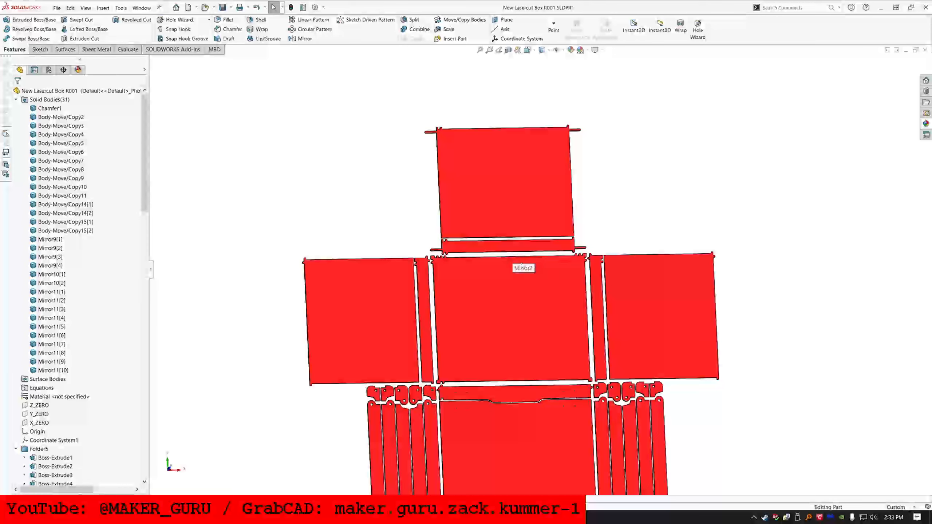
scroll(522, 264, "up", 3)
scroll(521, 264, "down", 1)
middle_click_drag(521, 263, 546, 323)
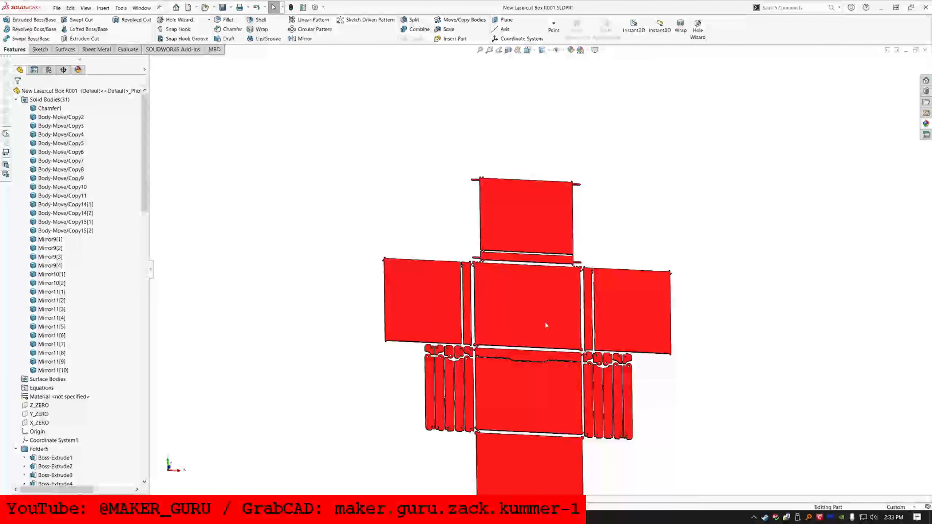
scroll(546, 325, "up", 1)
scroll(529, 322, "down", 3)
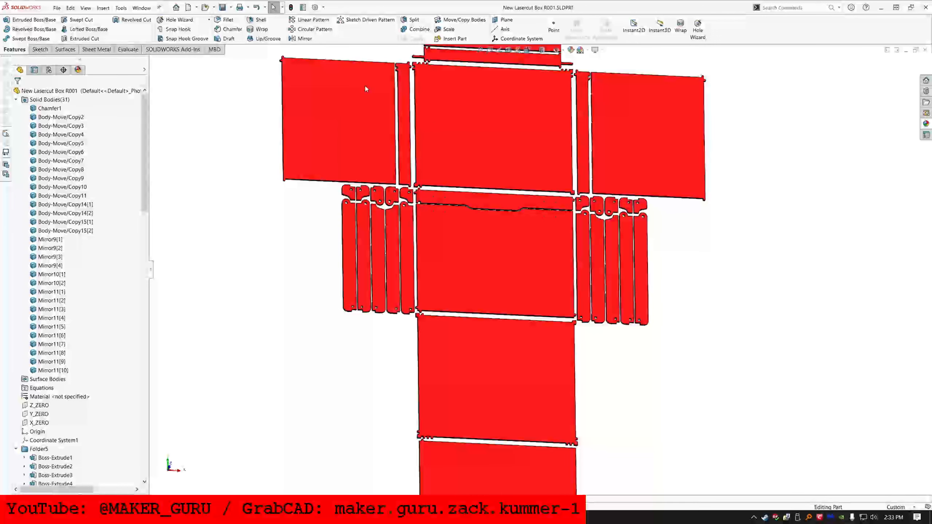
scroll(559, 269, "up", 2)
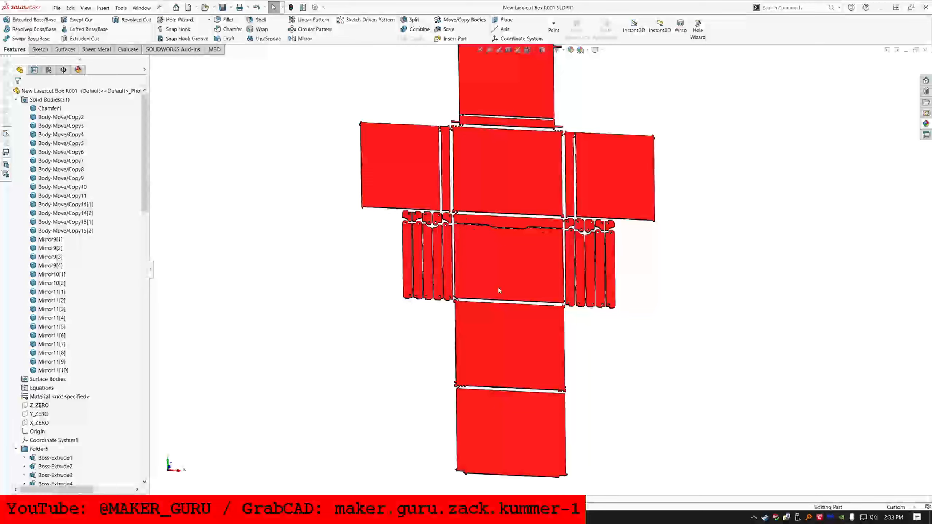
scroll(527, 287, "up", 4)
scroll(528, 286, "down", 3)
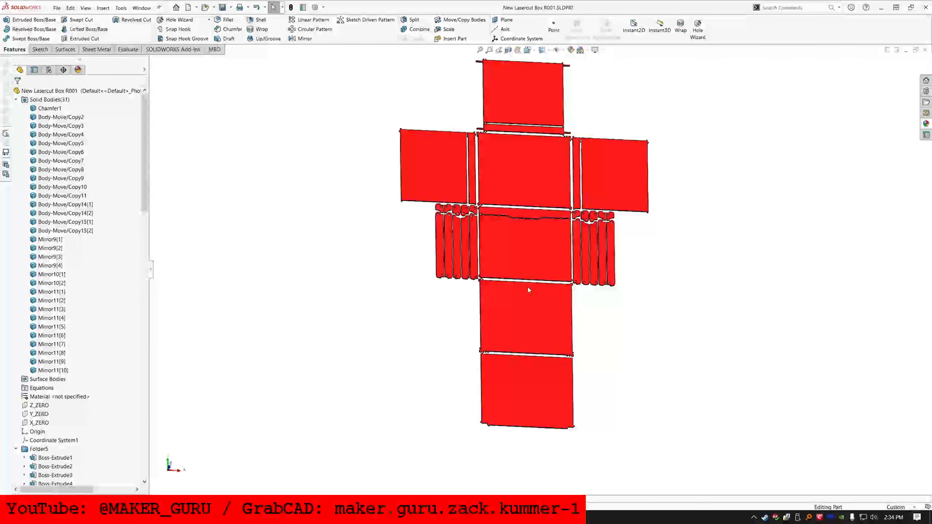
mouse_move(527, 286)
middle_mouse_down()
mouse_move(503, 330)
mouse_move(656, 296)
mouse_move(500, 337)
mouse_move(693, 228)
mouse_move(649, 266)
mouse_move(524, 289)
middle_mouse_up()
left_click(547, 168)
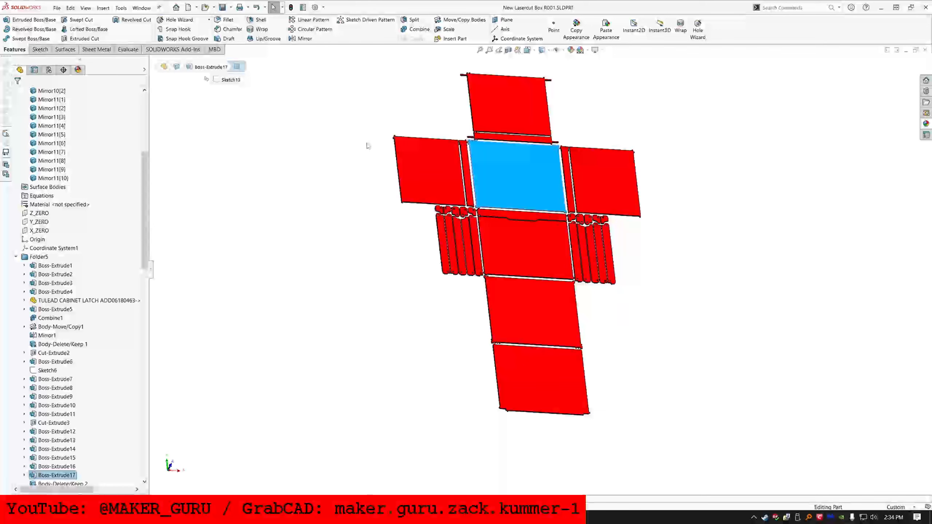
middle_click_drag(457, 181, 571, 154)
left_click(519, 182)
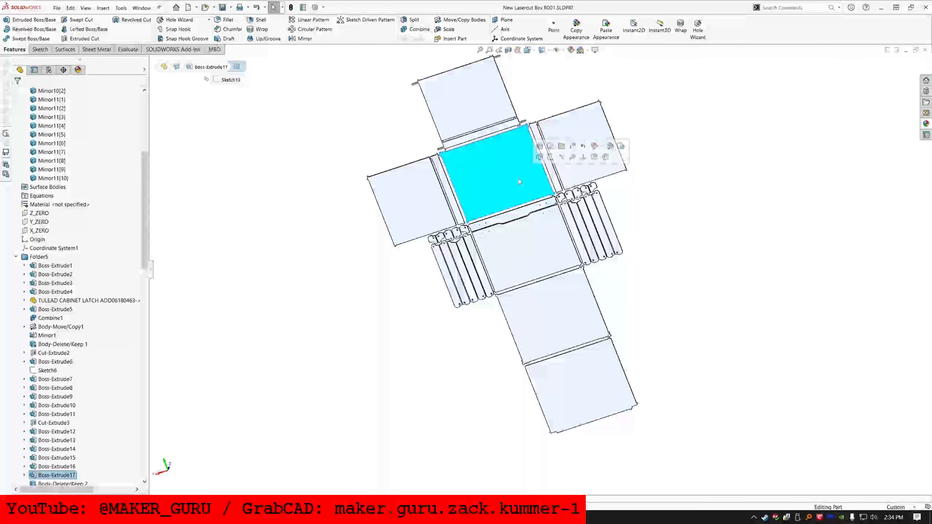
middle_click_drag(518, 180, 304, 256)
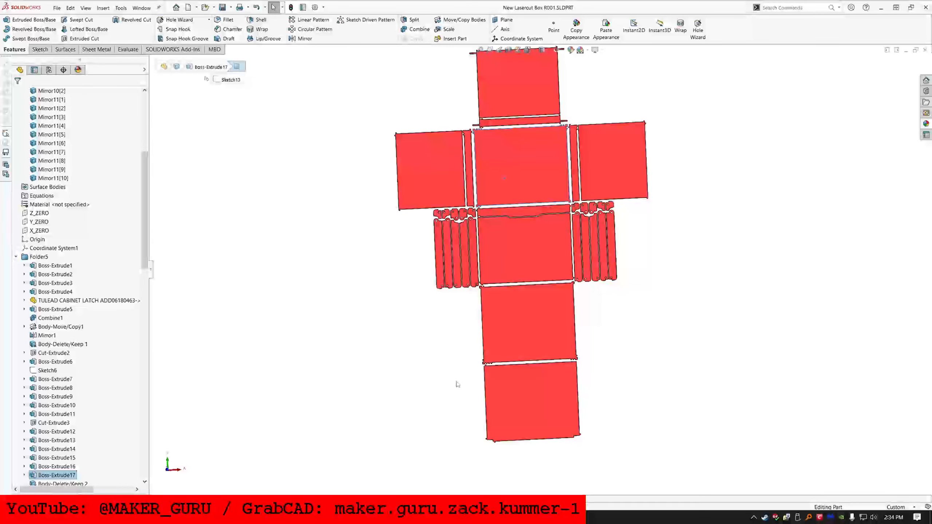
scroll(542, 243, "down", 5)
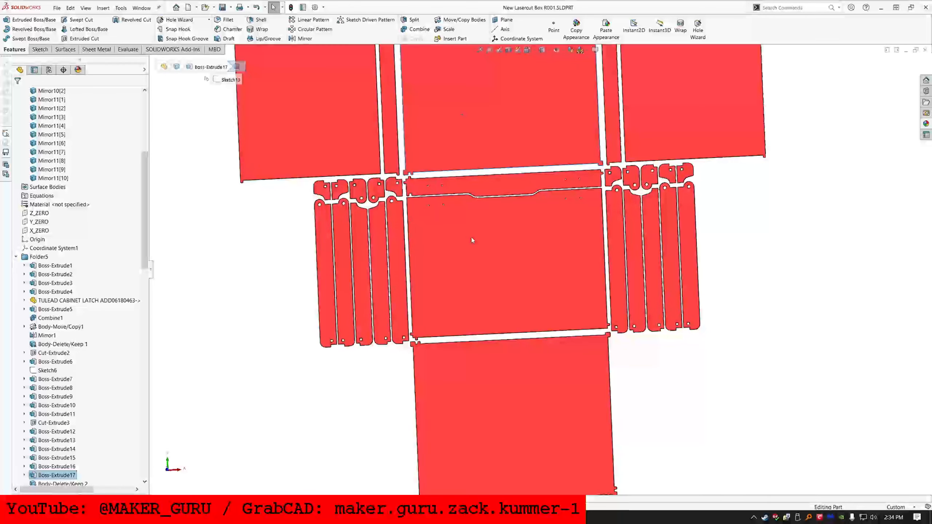
scroll(472, 240, "up", 5)
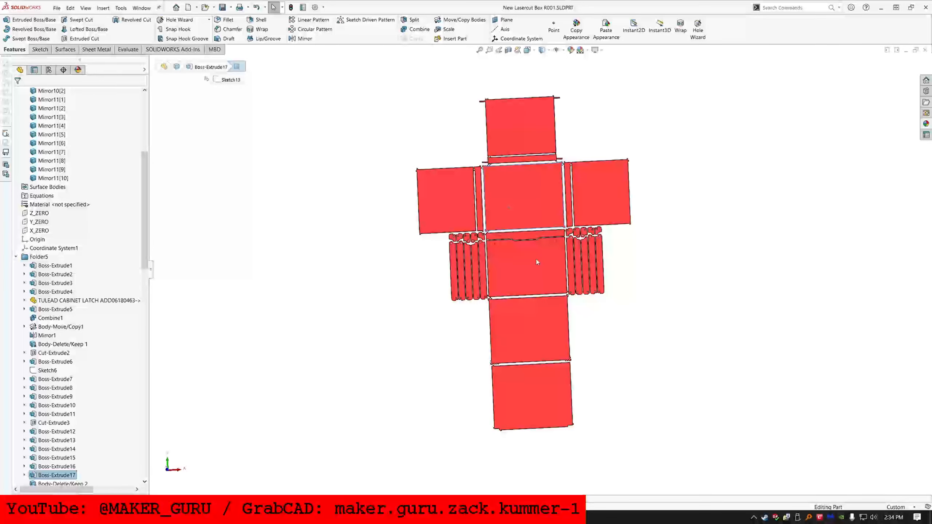
- Start a new sketch on the Z_ZERO plane
left_click(44, 215)
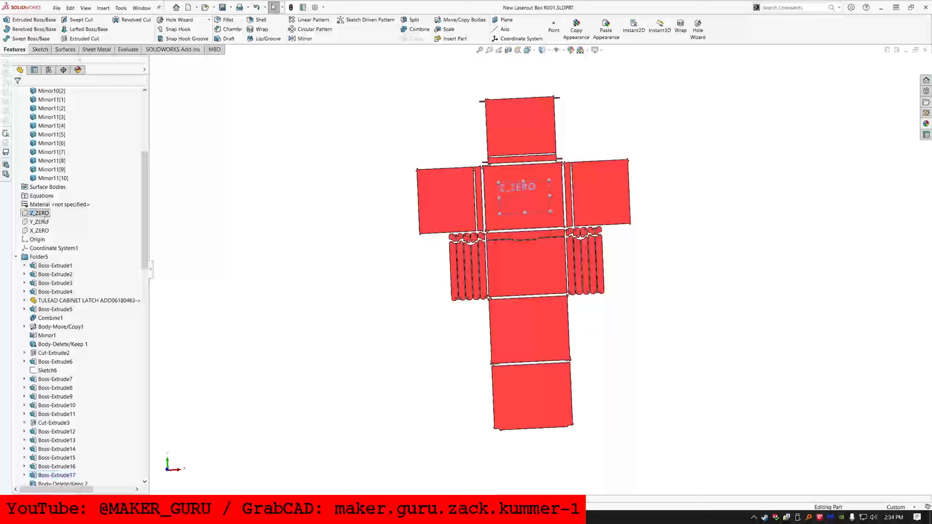
left_click(26, 20)
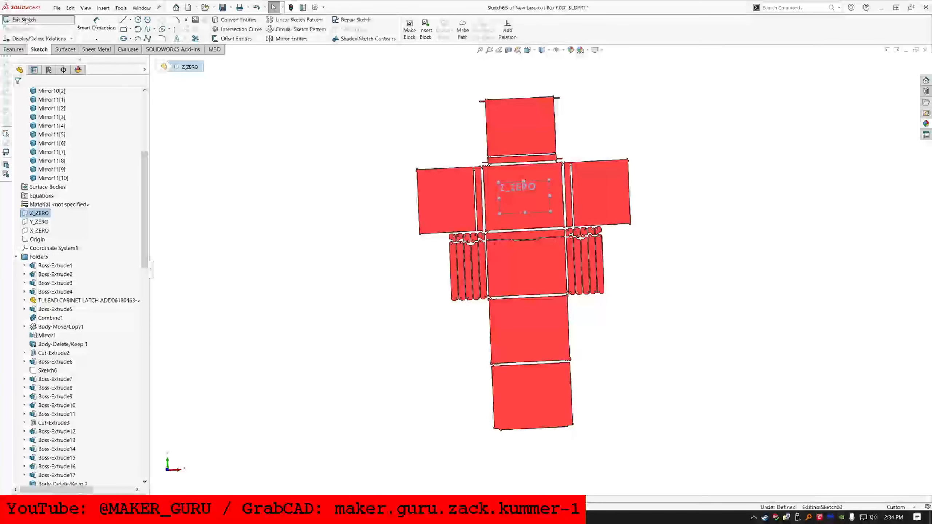
left_click(224, 20)
scroll(520, 196, "down", 3)
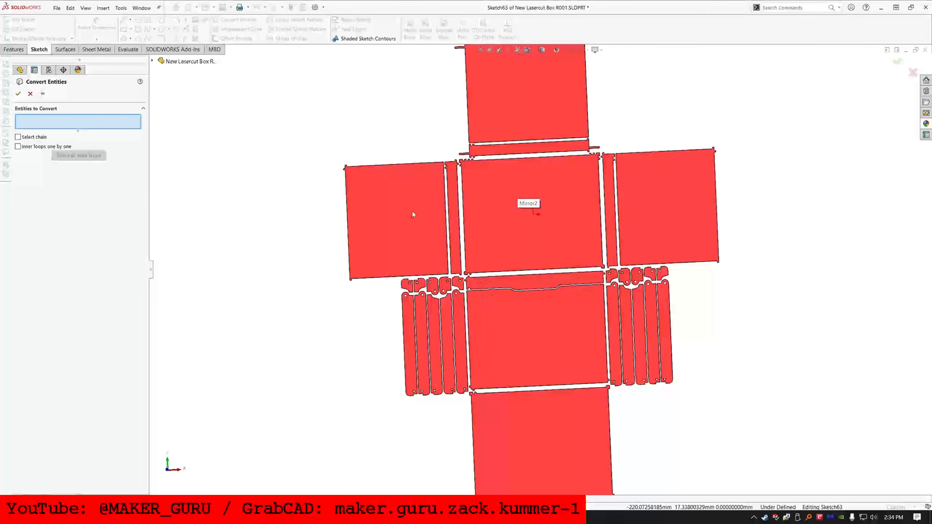
left_click(441, 213)
left_click(456, 212)
left_click(521, 205)
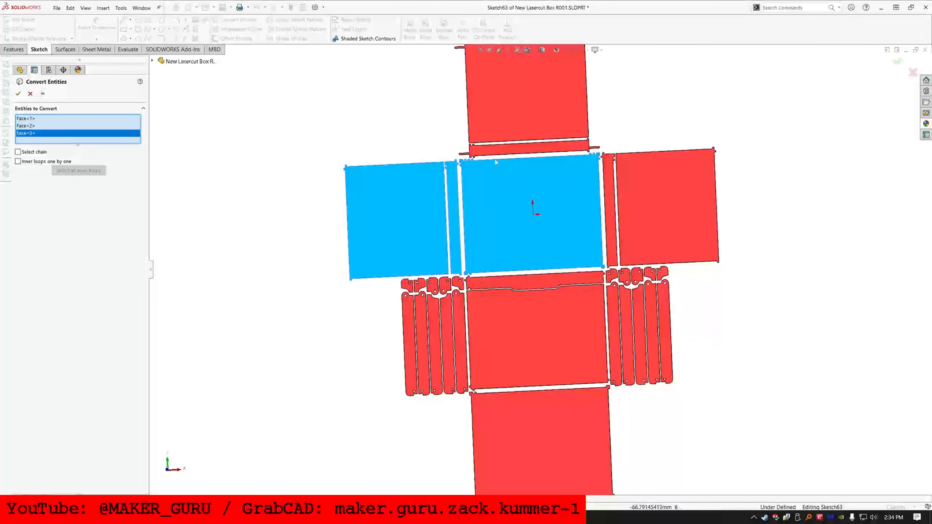
left_click(502, 148)
left_click(506, 138)
left_click(610, 172)
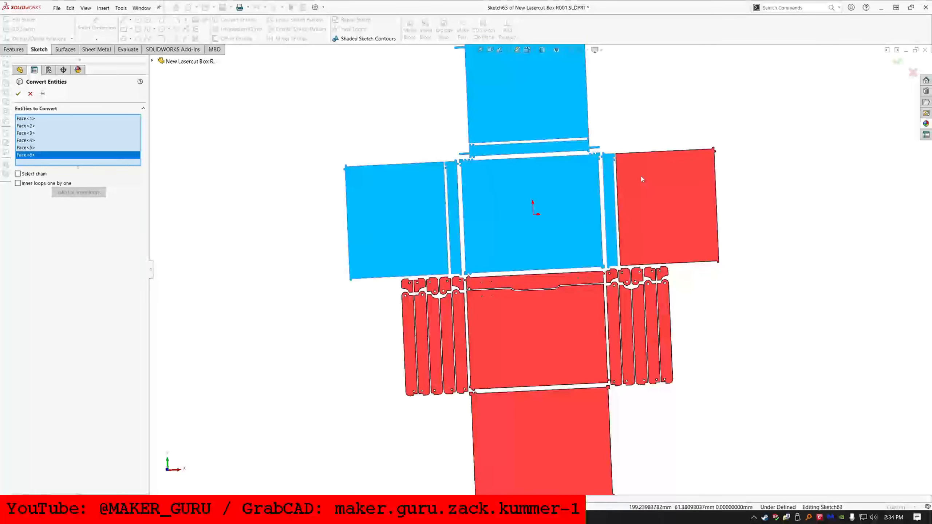
left_click(643, 235)
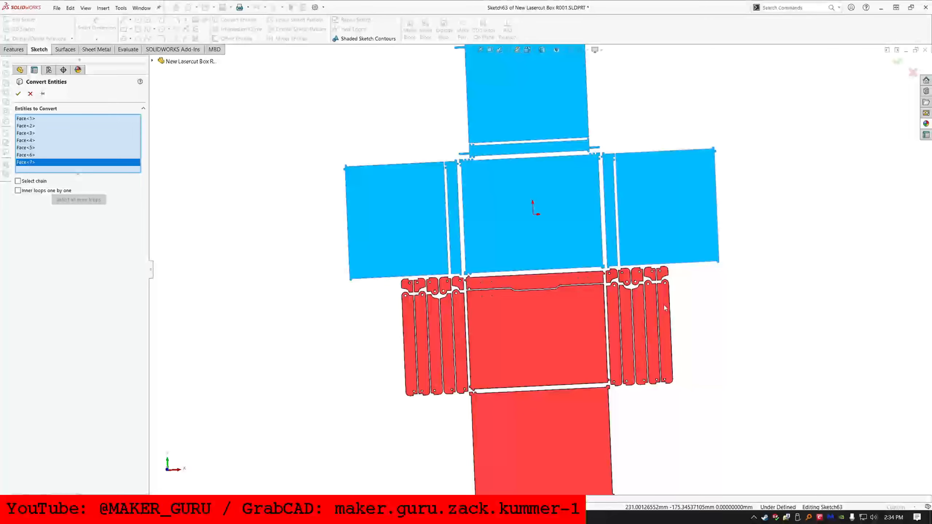
scroll(632, 306, "up", 3)
scroll(579, 282, "down", 6)
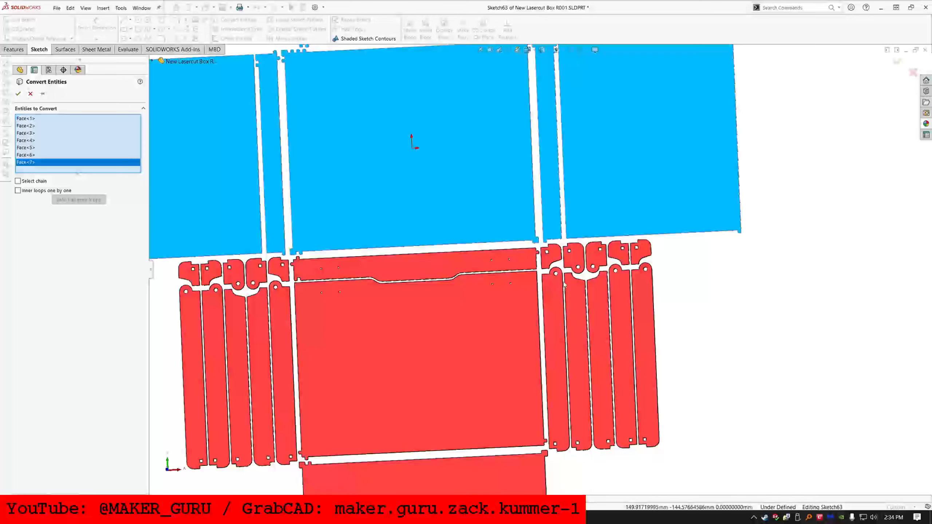
scroll(413, 286, "up", 4)
scroll(392, 286, "down", 4)
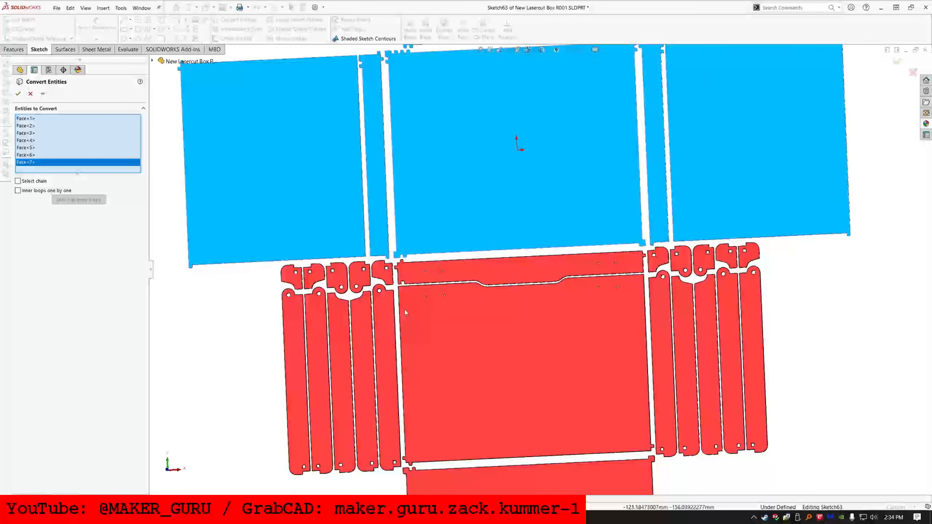
scroll(540, 264, "up", 5)
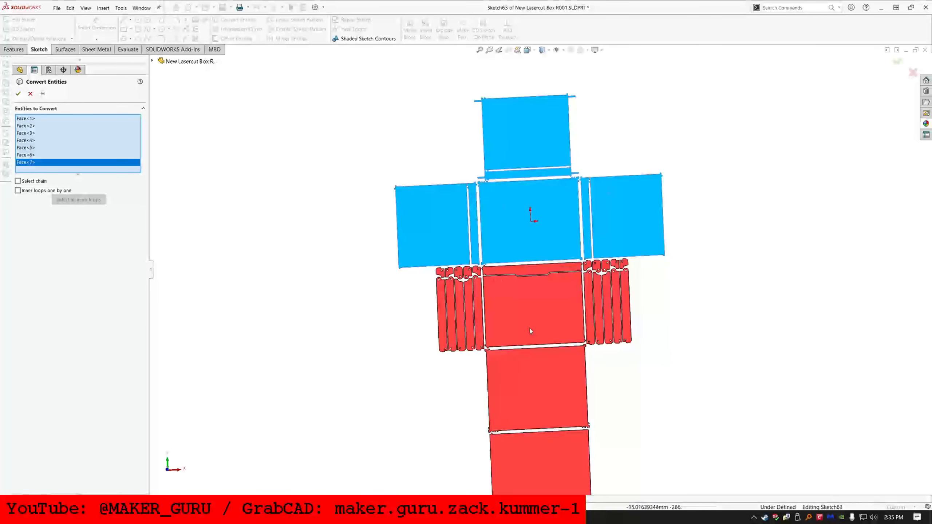
scroll(529, 353, "down", 2)
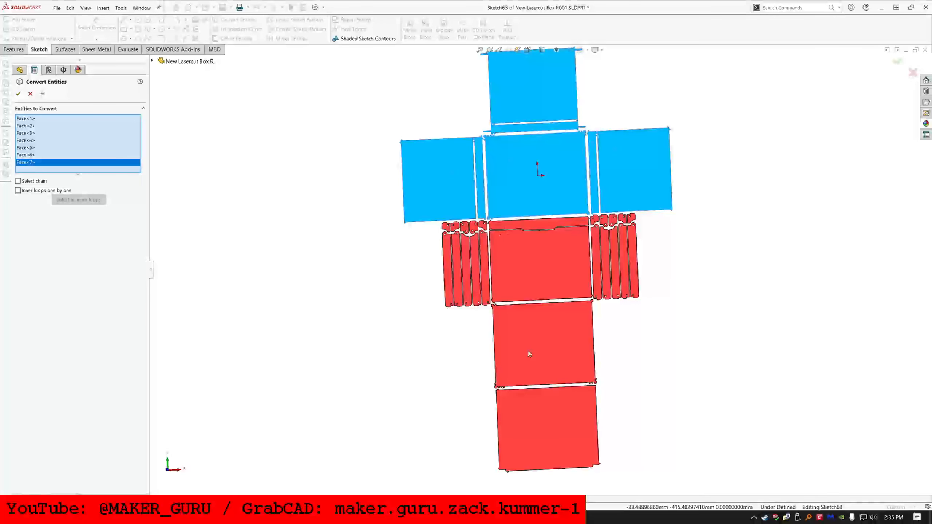
left_click(32, 95)
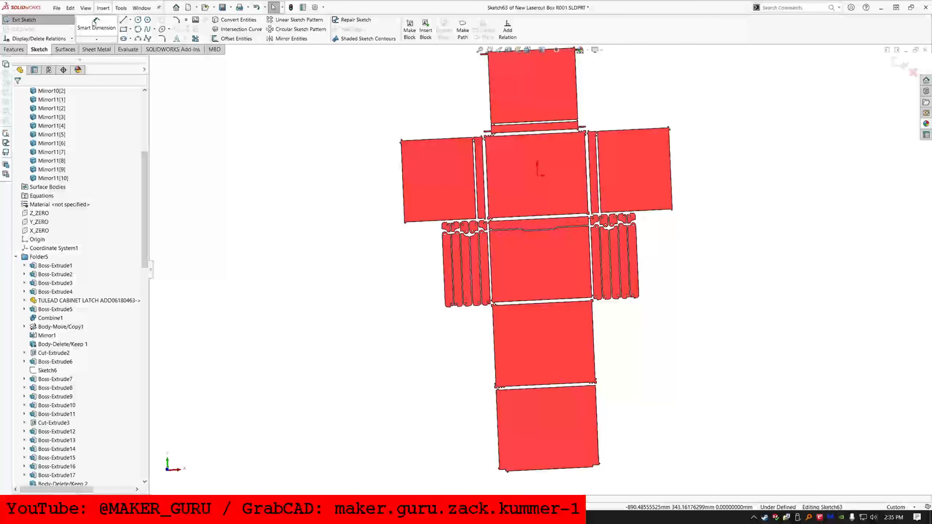
- Sketch a corner rectangle that encloses the entire flat layout of panels and hinge pieces
left_click(124, 29)
scroll(441, 216, "up", 3)
left_click(424, 118)
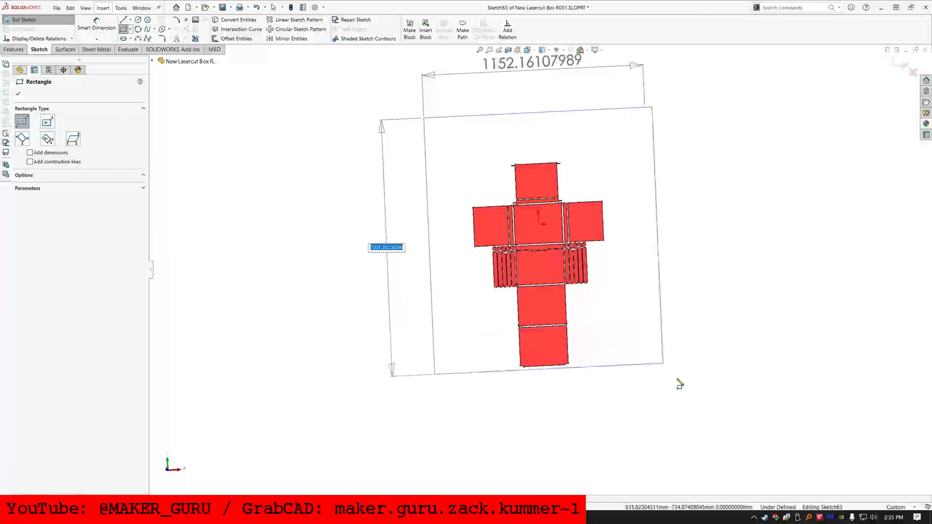
left_click(725, 426)
- Dimension the distance from the uppermost panel's tooth edge to the rectangle's upper edge as 200 mm
left_click(106, 32)
scroll(510, 162, "down", 10)
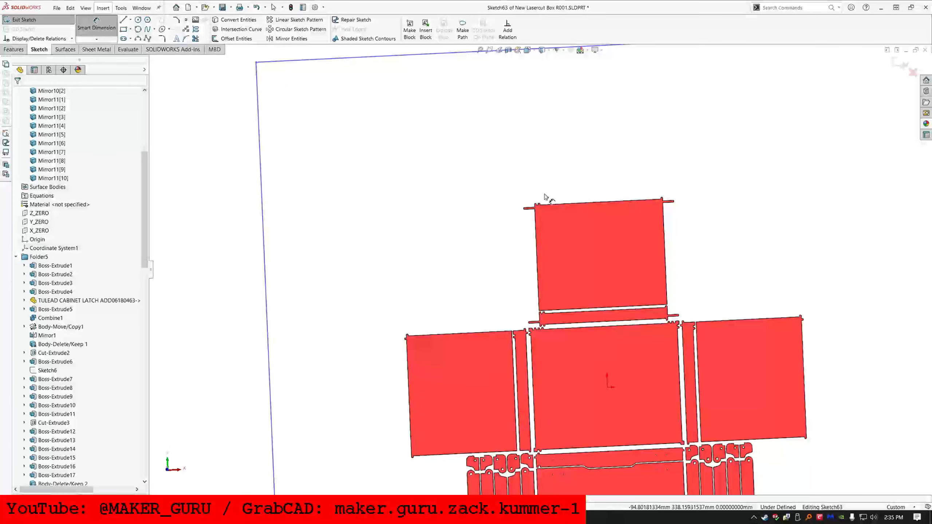
scroll(507, 270, "down", 1)
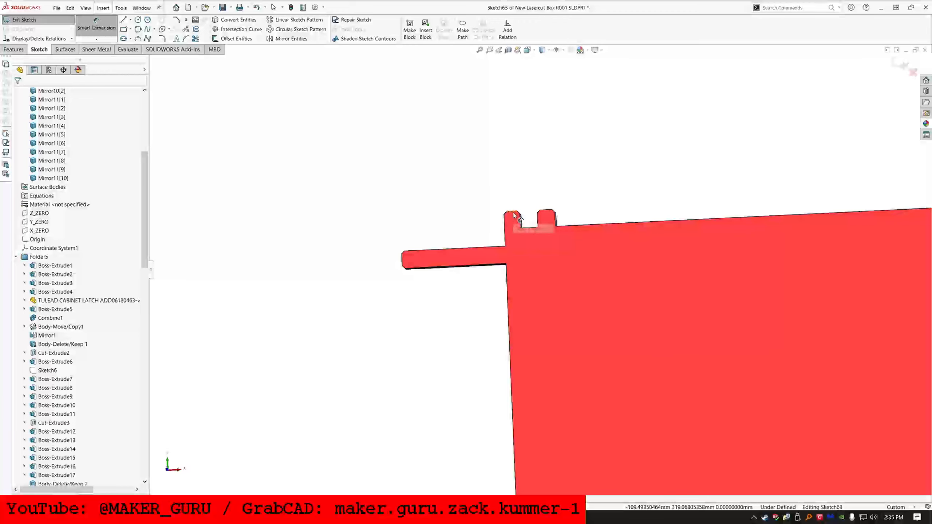
scroll(513, 221, "up", 10)
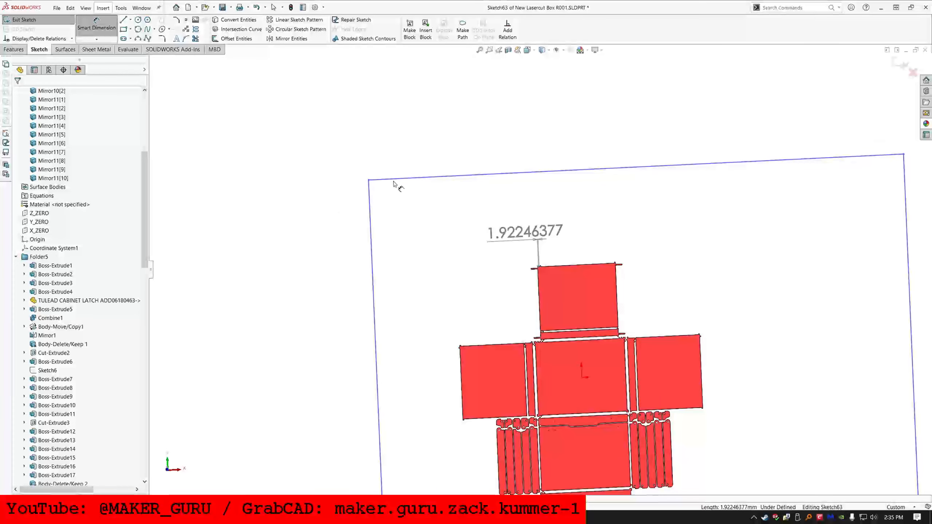
left_click(370, 180)
left_click(344, 192)
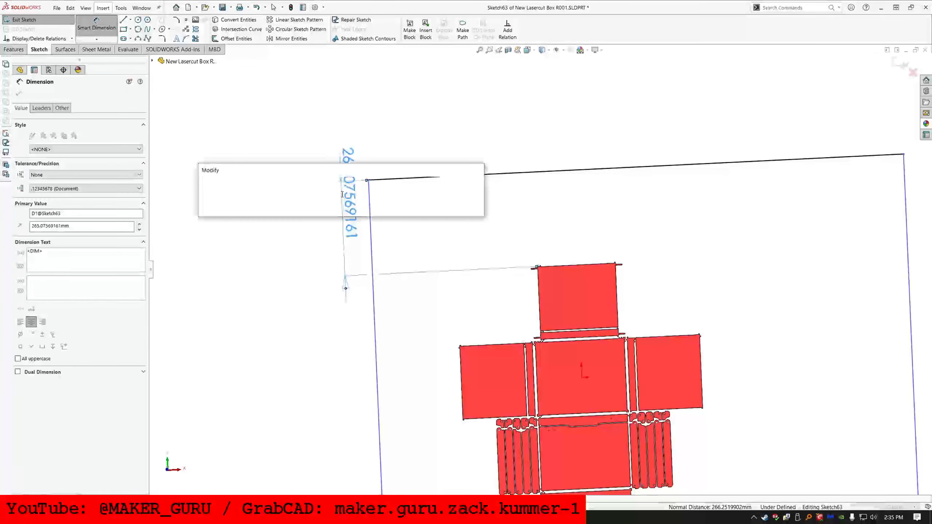
type("200")
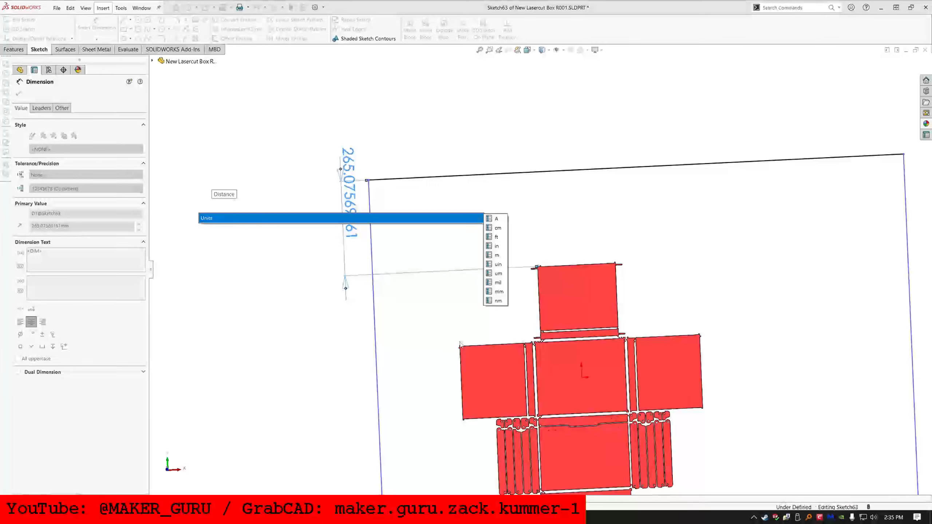
key("Return")
- Dimension the distance from the left panel's outer tooth edge to the rectangle's left edge as 200 mm
scroll(451, 358, "down", 3)
scroll(463, 355, "down", 6)
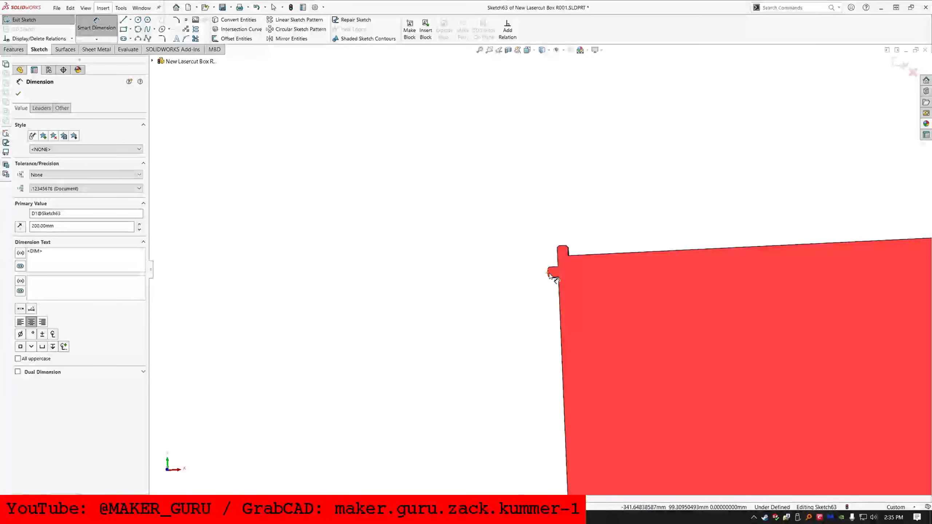
left_click(550, 273)
scroll(528, 300, "up", 6)
scroll(466, 308, "up", 5)
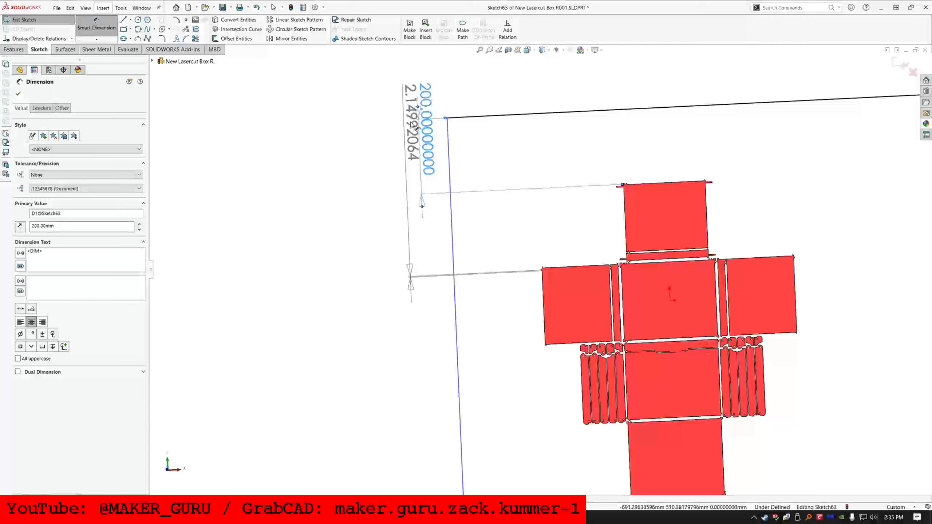
left_click(447, 118)
left_click(421, 86)
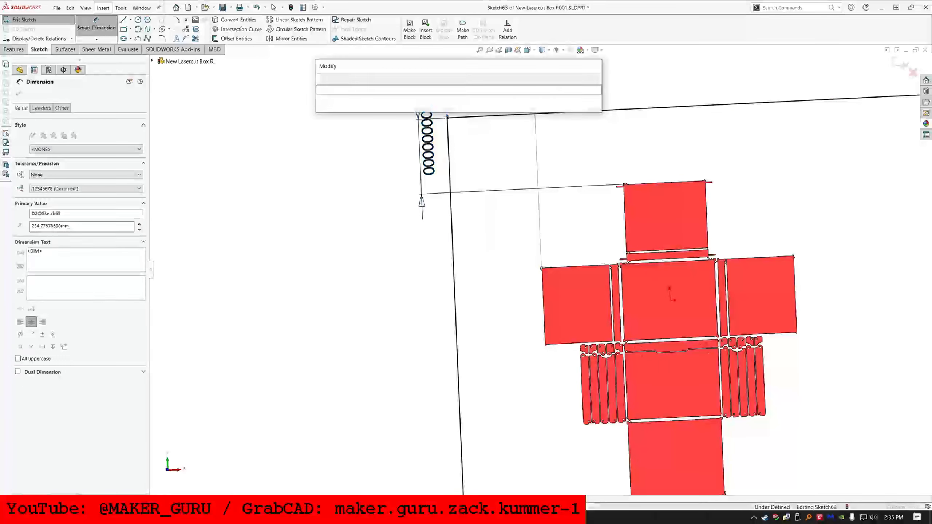
type("200")
key("Return")
- Dimension the distance from the right panel's outer tooth edge to the rectangle's right edge as 200 mm
scroll(698, 275, "down", 10)
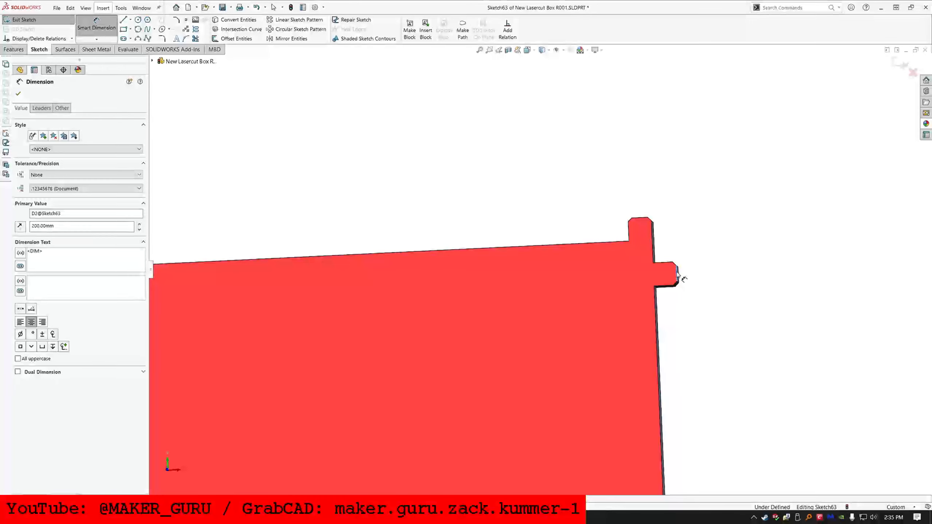
scroll(697, 276, "up", 8)
scroll(702, 224, "up", 6)
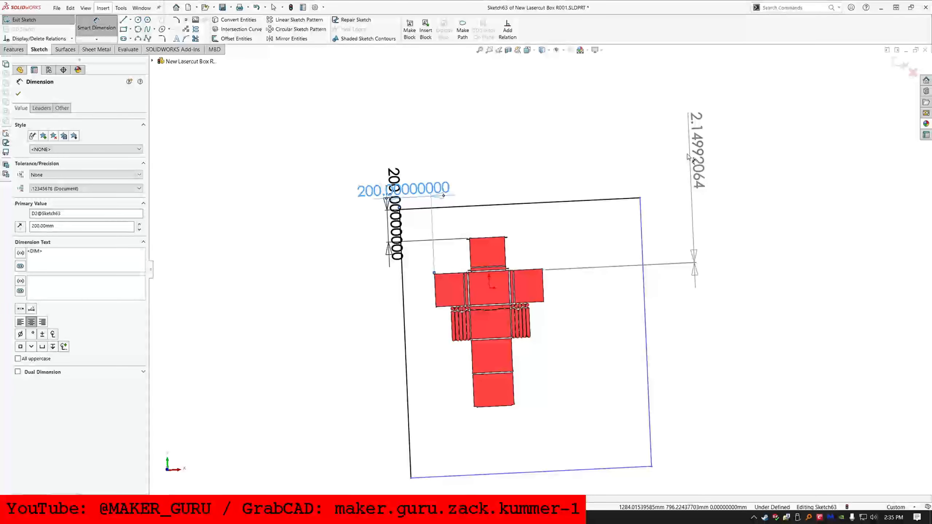
left_click(640, 198)
left_click(590, 155)
type("200")
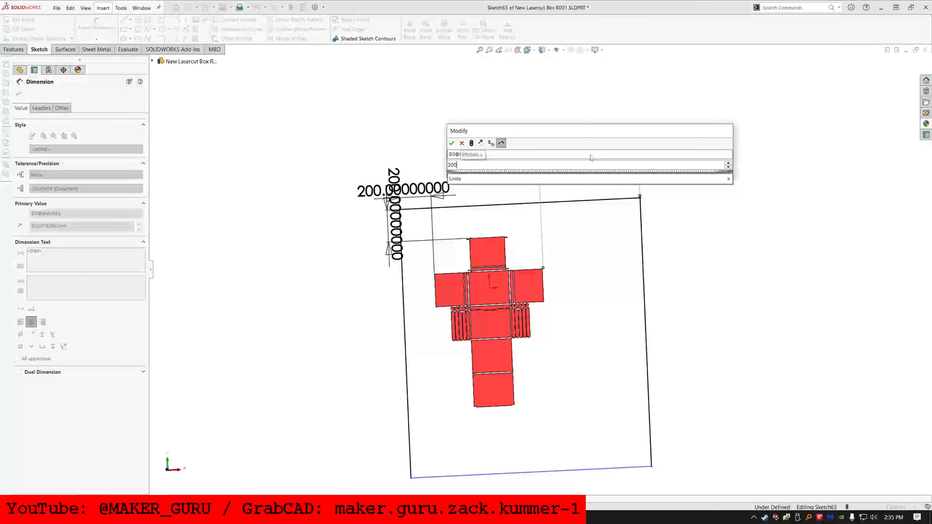
key("Return")
- Dimension the distance from the lowest panel's tooth edge to the rectangle's lower edge as 200 mm
scroll(517, 395, "down", 2)
scroll(518, 395, "down", 10)
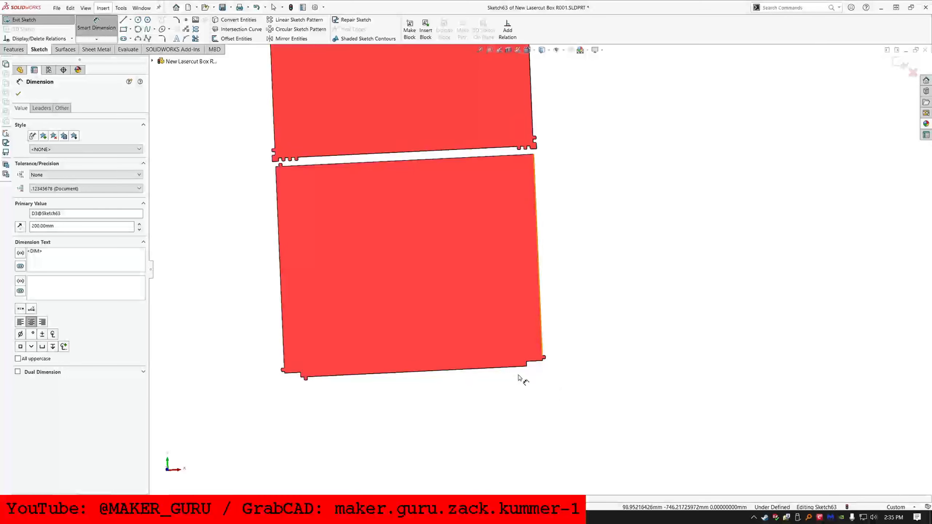
scroll(260, 279, "down", 5)
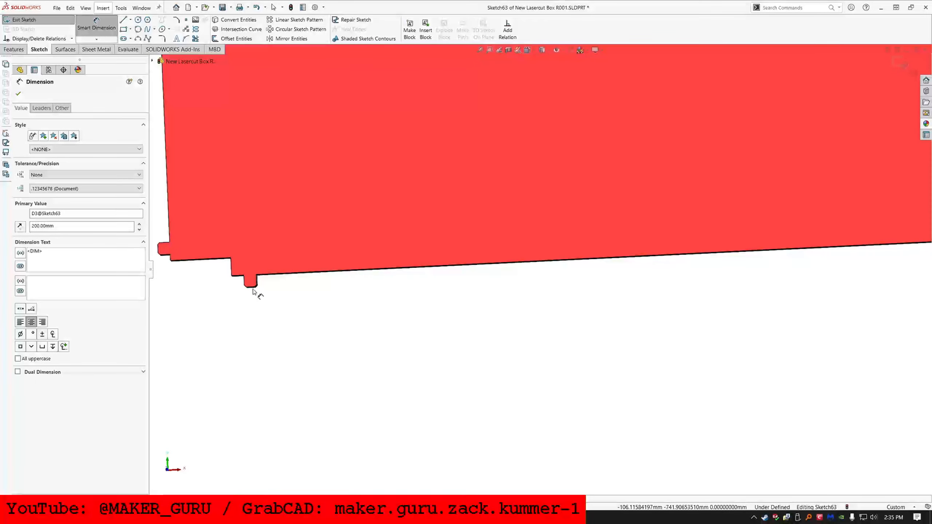
scroll(360, 375, "up", 10)
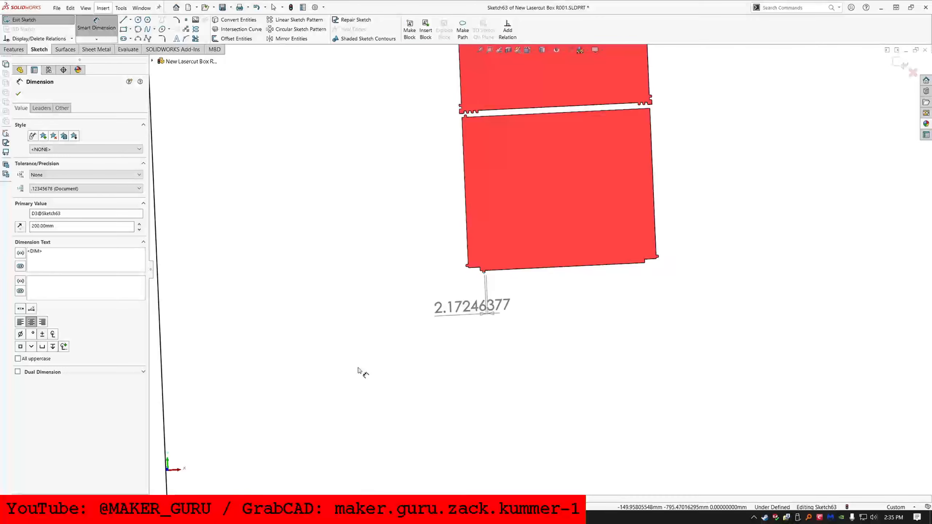
left_click(392, 404)
left_click(364, 400)
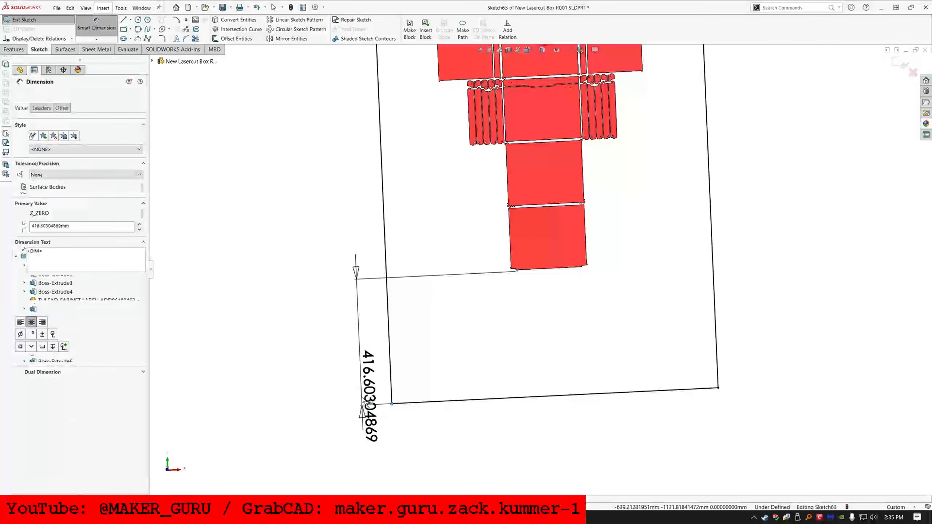
type("200")
key("Return")
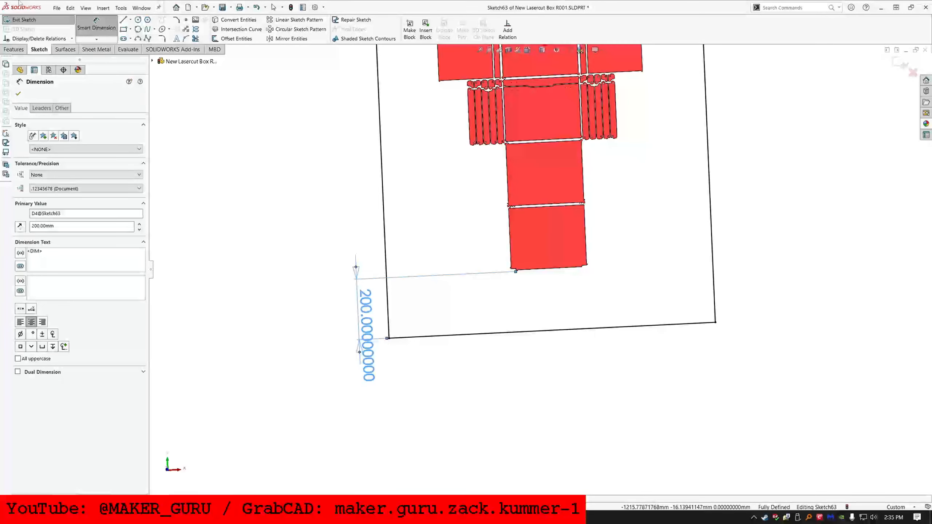
- Extrude the rectangle sketch 5 mm as a blind boss with Merge result turned off
left_click(14, 48)
left_click(31, 20)
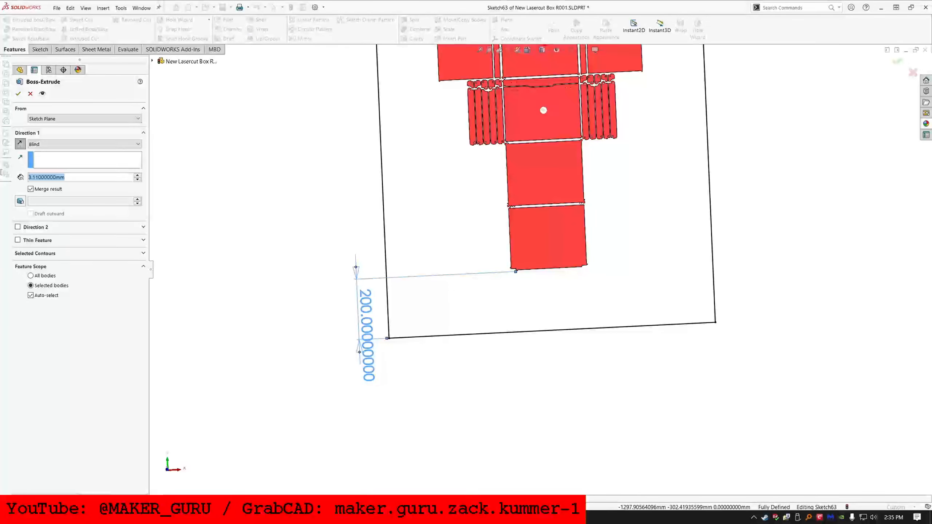
type("5")
key("Return")
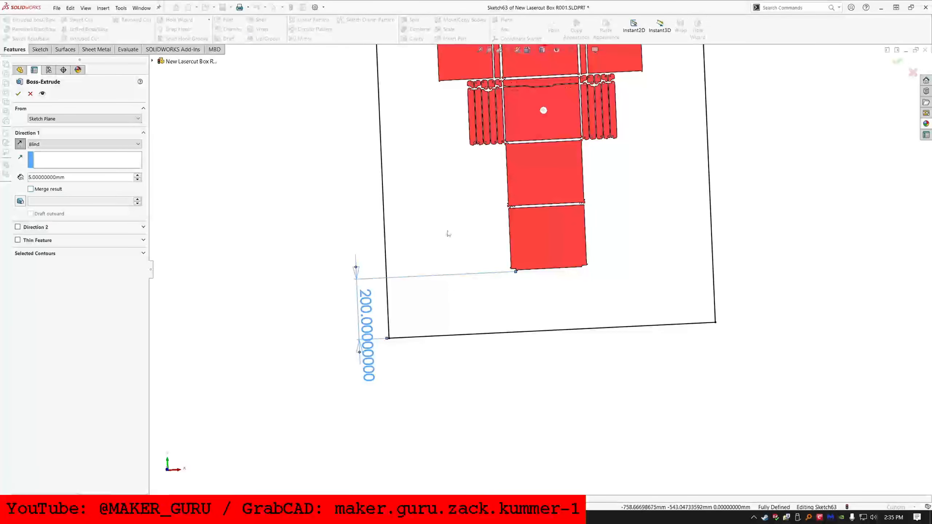
middle_click_drag(539, 181, 548, 85)
scroll(541, 154, "up", 2)
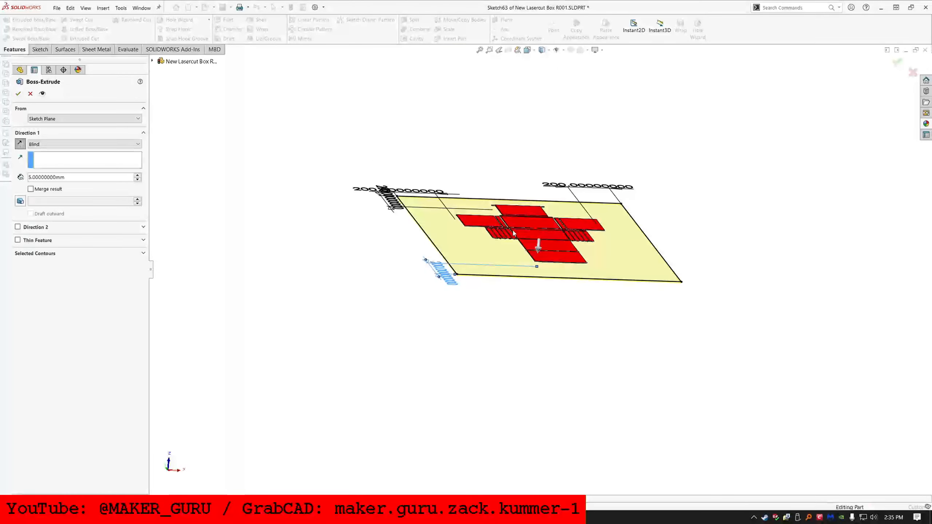
key("Return")
- Start a new sketch on the extruded plate's large face beside the flat layout
middle_click_drag(524, 223, 434, 271)
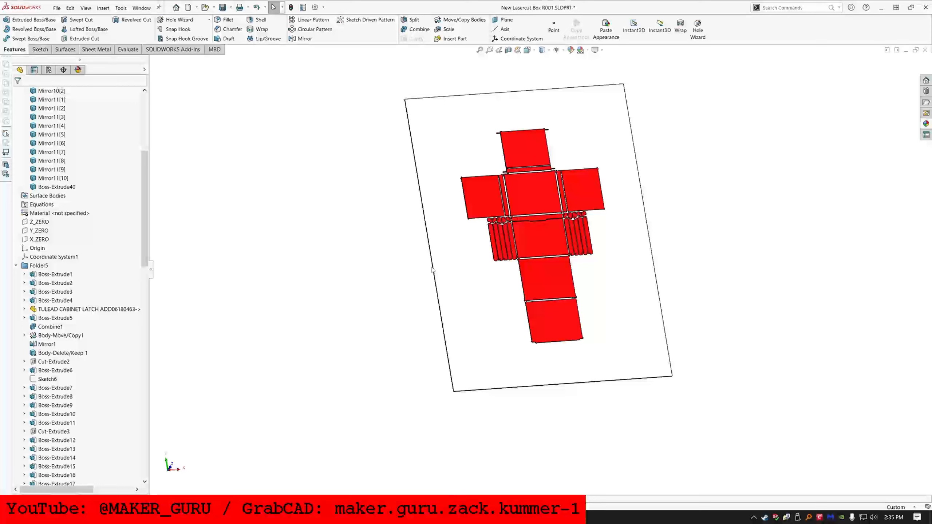
left_click(472, 251)
left_click(44, 50)
left_click(23, 22)
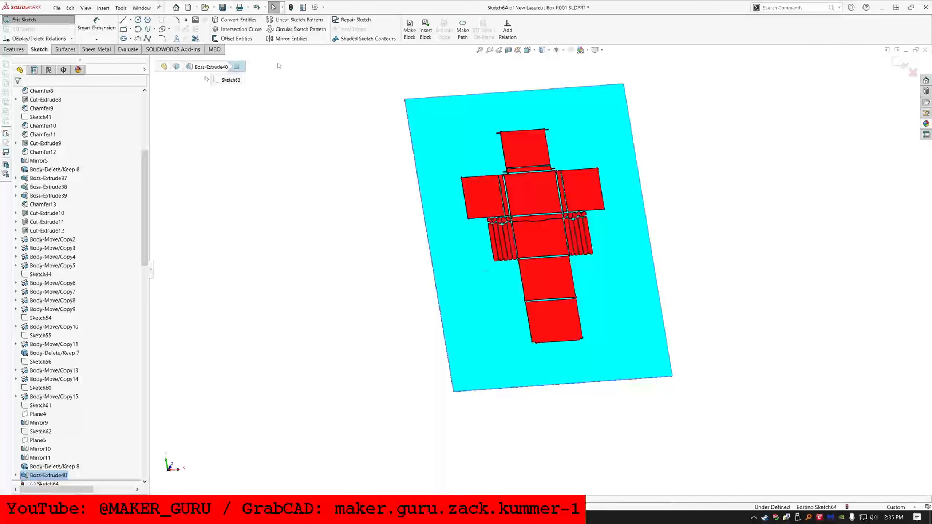
left_click(279, 64)
- Select the faces of the upper panel, central panel, side panels and narrow strips between them for Convert Entities
left_click(239, 20)
middle_click_drag(557, 226, 573, 204)
scroll(573, 200, "down", 3)
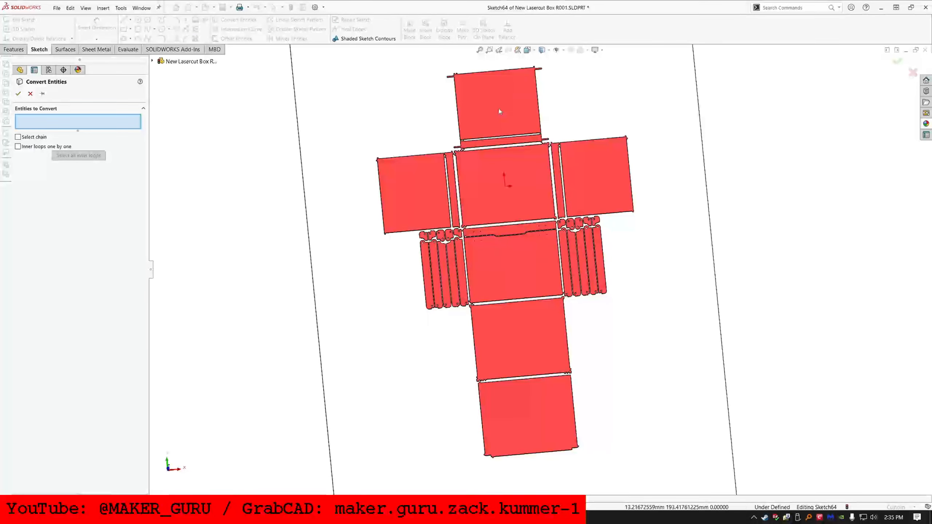
left_click(500, 112)
left_click(476, 140)
left_click(468, 176)
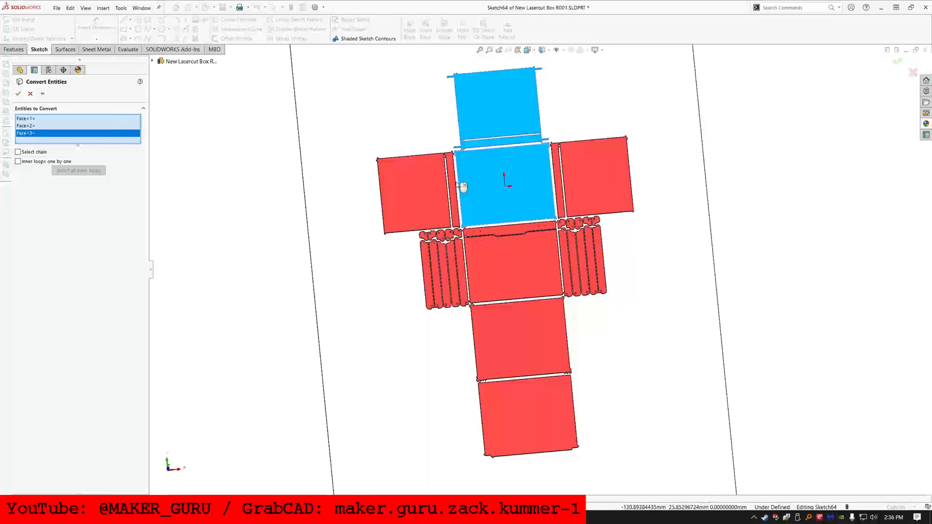
left_click(455, 183)
left_click(452, 183)
left_click(560, 176)
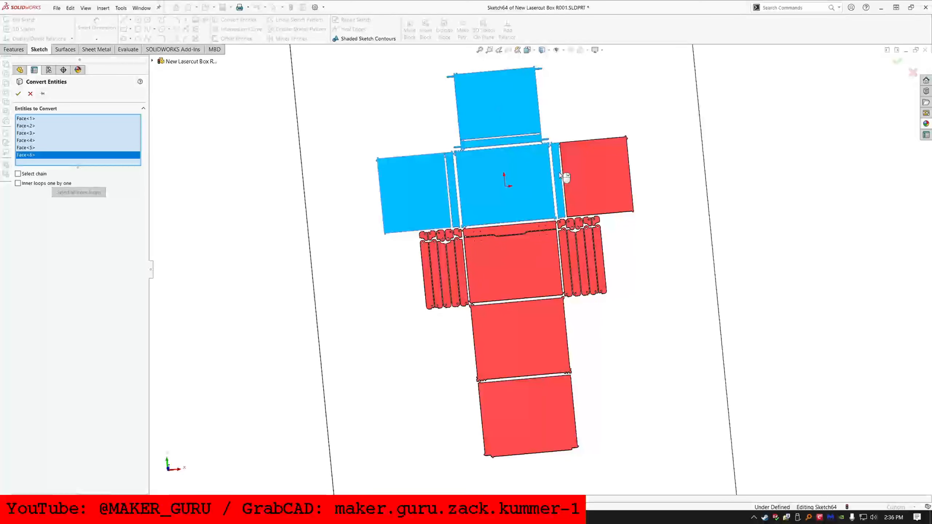
left_click(584, 178)
scroll(538, 297, "down", 2)
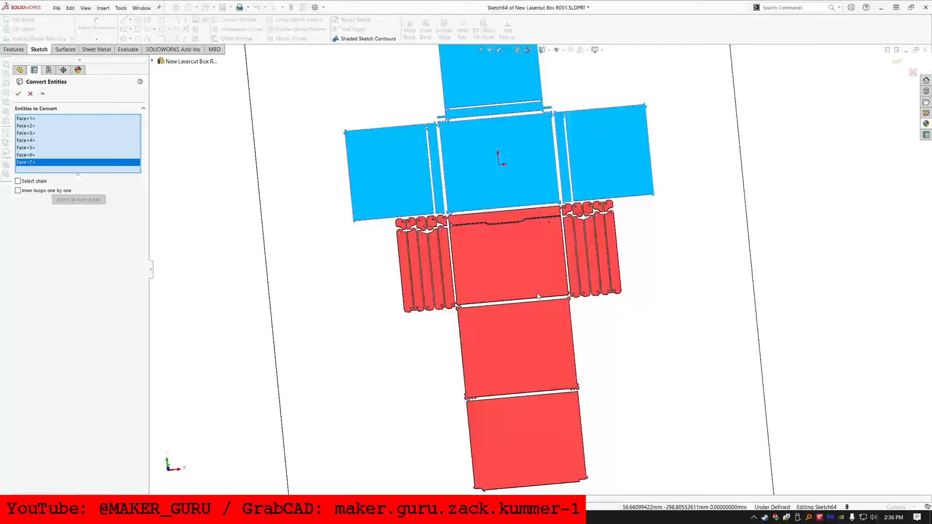
- Add the three large panels below the central panel and the latch strip to the entities to convert
scroll(488, 279, "down", 2)
left_click(518, 388)
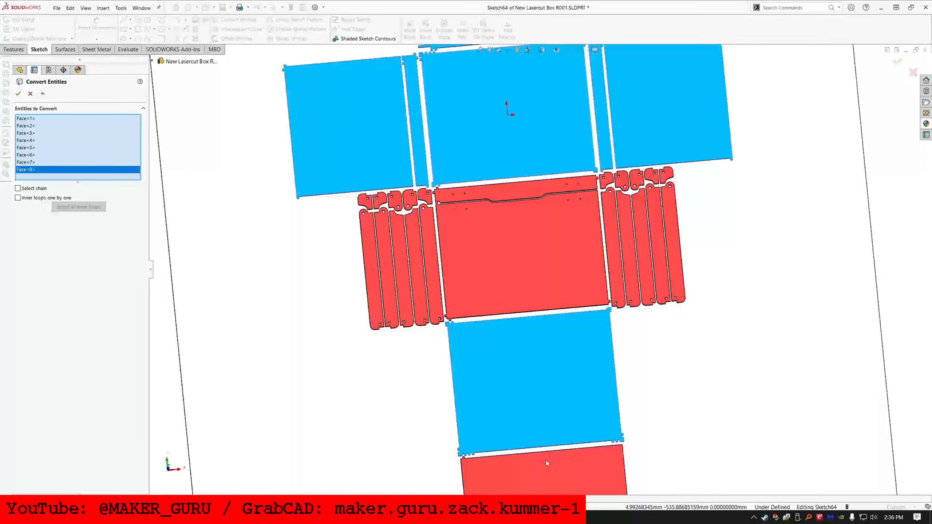
left_click(546, 460)
left_click(495, 253)
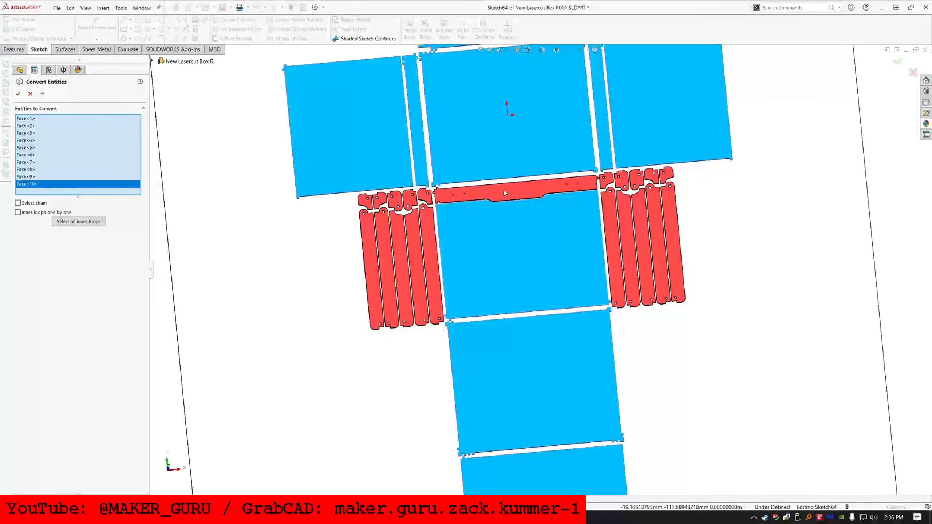
left_click(509, 193)
- Add the five long hinge arms and five small hinge pieces on the layout's left side to the conversion selection
scroll(439, 224, "down", 2)
scroll(439, 224, "down", 1)
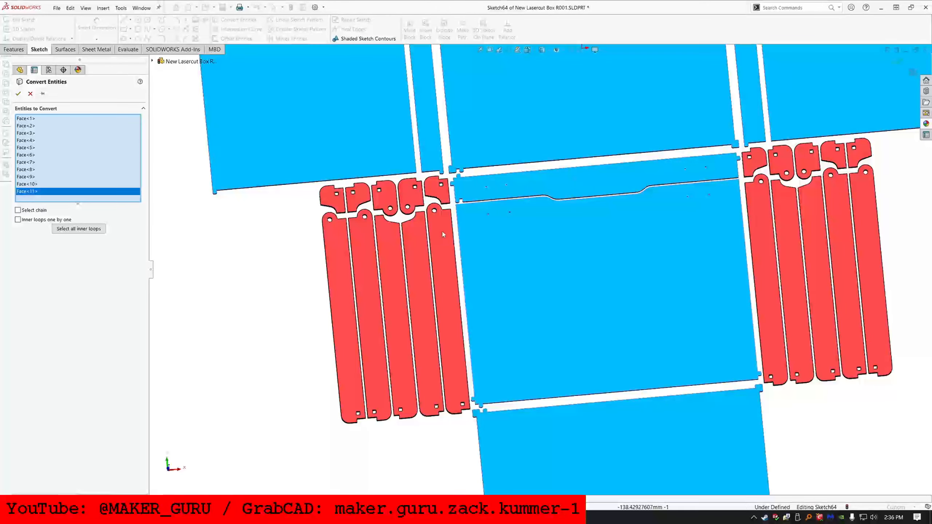
left_click(440, 234)
left_click(420, 243)
left_click(385, 253)
left_click(371, 257)
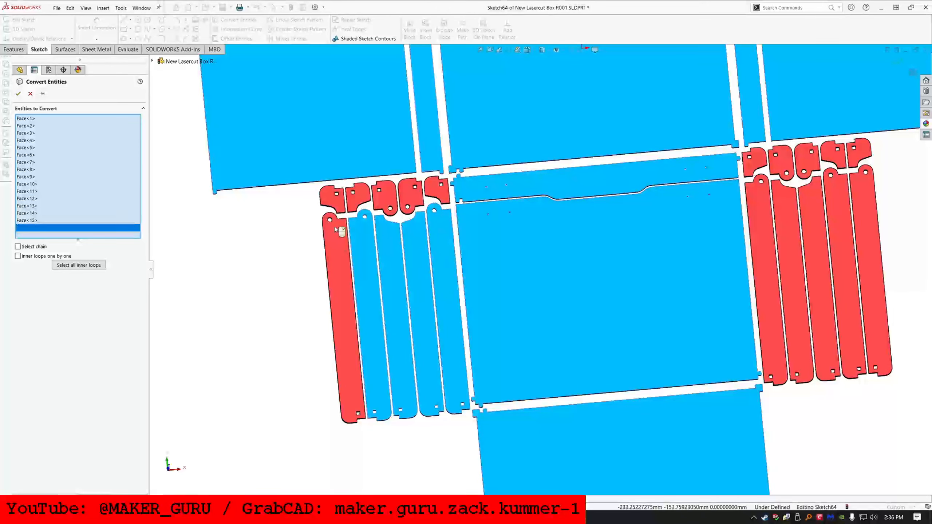
left_click(346, 250)
left_click(332, 200)
left_click(358, 200)
left_click(385, 200)
left_click(407, 202)
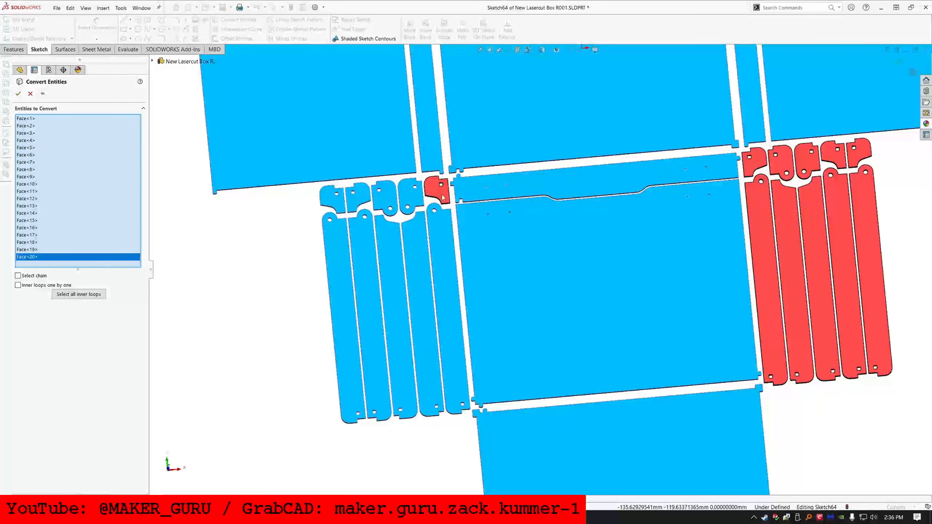
left_click(437, 191)
- Add the hinge arms and small hinge pieces on the layout's right side, and convert all faces with all inner loops
left_click(760, 200)
left_click(783, 204)
left_click(809, 202)
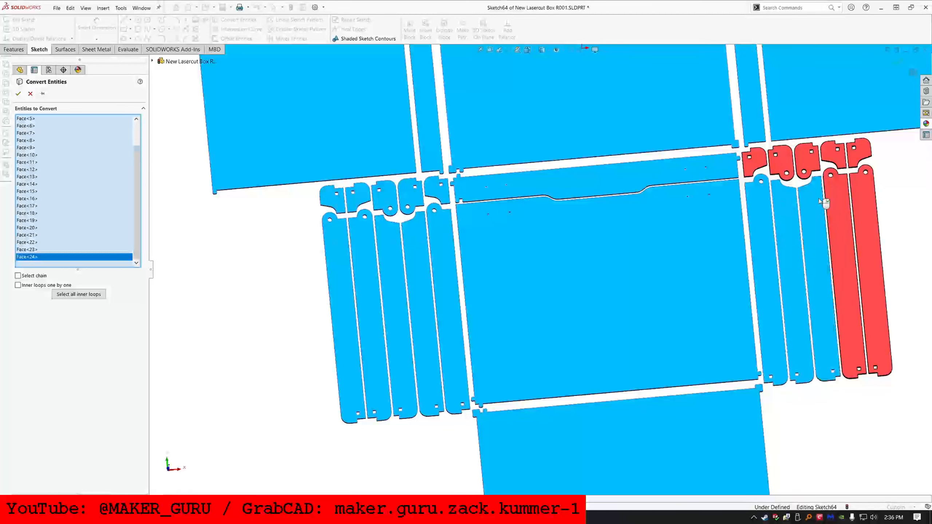
left_click(836, 194)
left_click(860, 189)
left_click(856, 162)
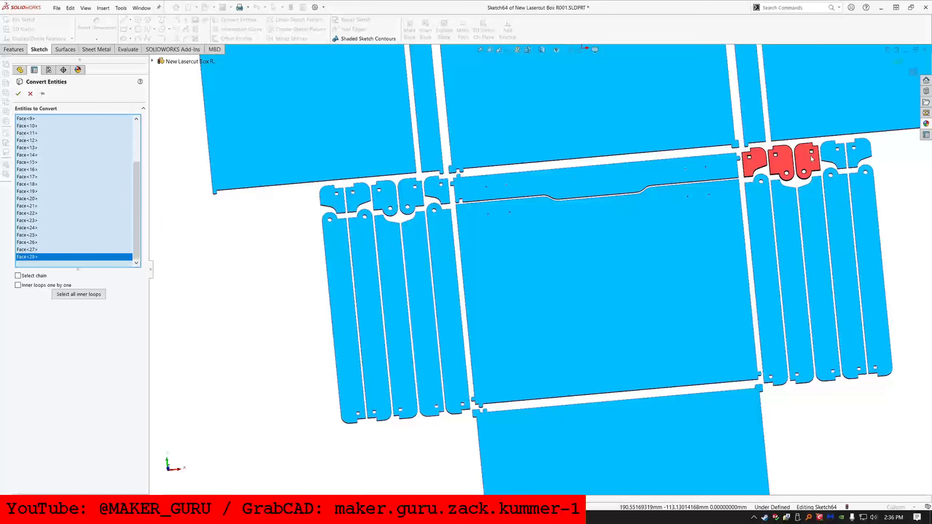
left_click(785, 166)
left_click(754, 162)
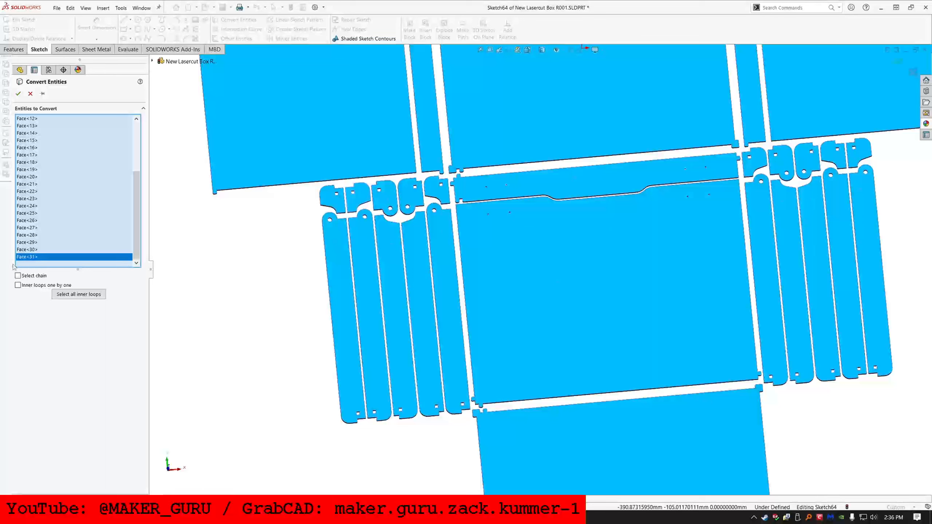
left_click(69, 295)
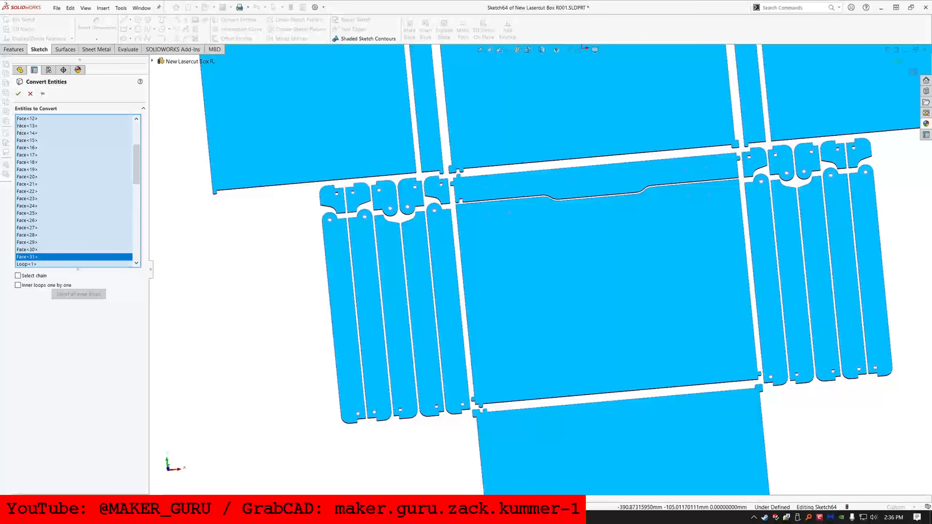
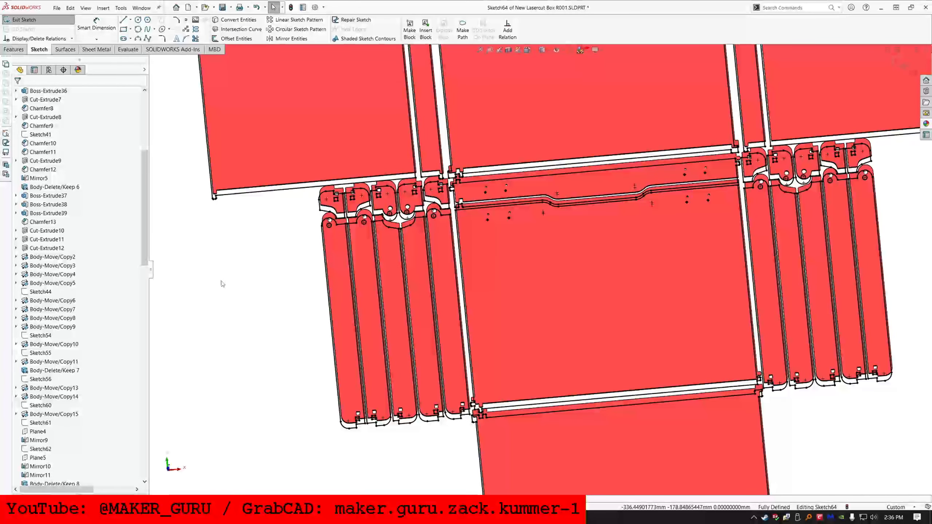
- Delete all converted outlines from the plate sketch
key("f")
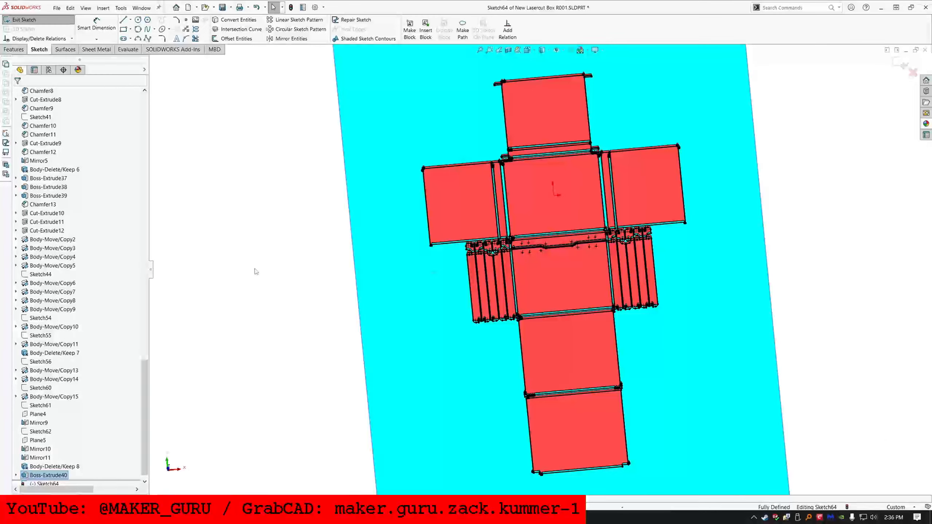
key("ctrl+a")
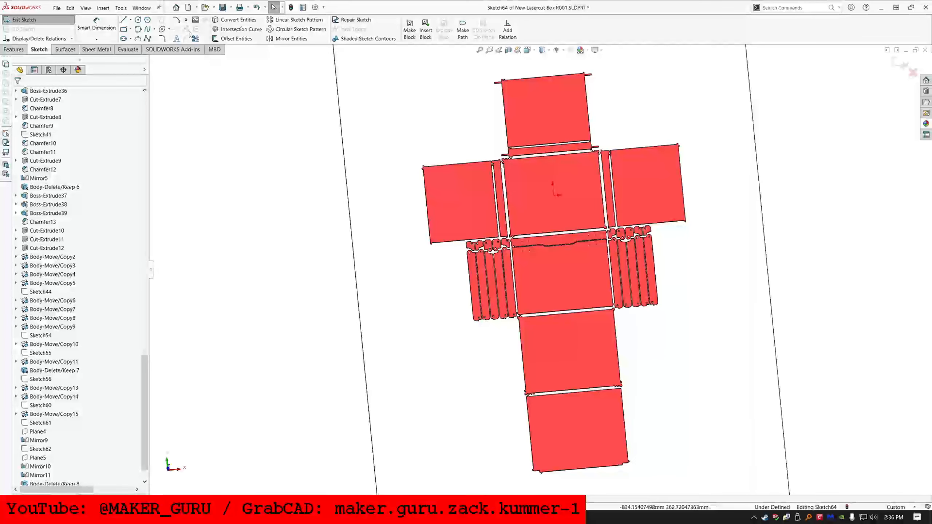
- Start converting entities with the faces of the top panel, the narrow strip below it, and the central panel
left_click(239, 19)
left_click(558, 129)
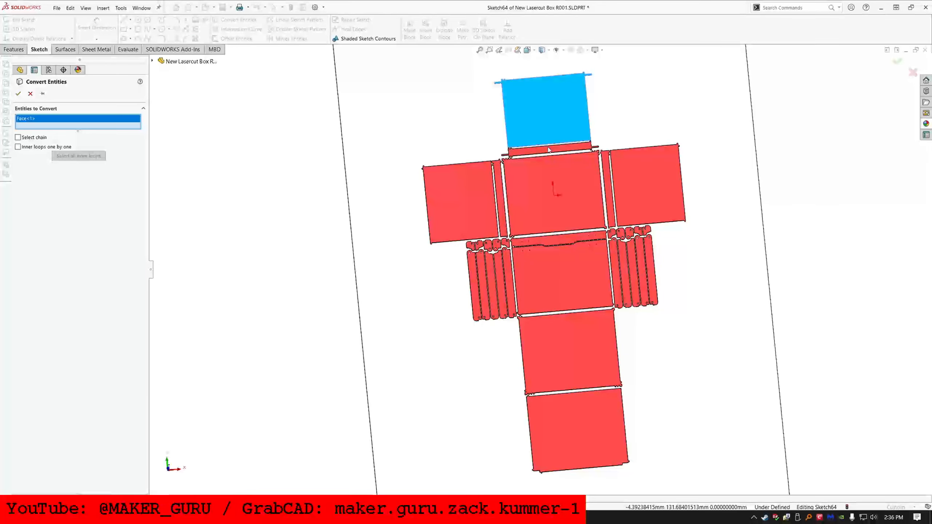
left_click(547, 145)
left_click(54, 126)
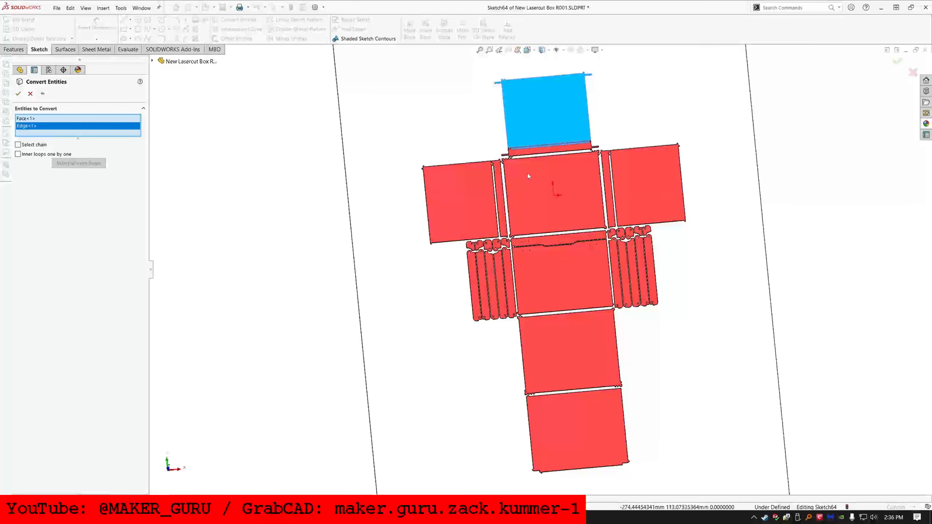
key("Delete")
scroll(572, 148, "down", 2)
left_click(505, 155)
left_click(490, 192)
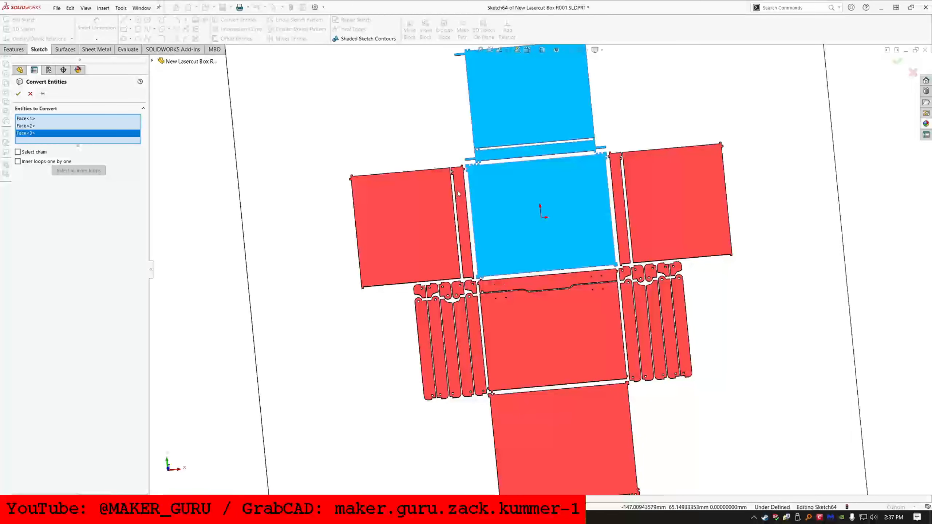
- Add the side panels and narrow strips on both sides of the central panel, convert their outlines, and exit the sketch
left_click(463, 205)
left_click(422, 206)
left_click(631, 182)
left_click(616, 182)
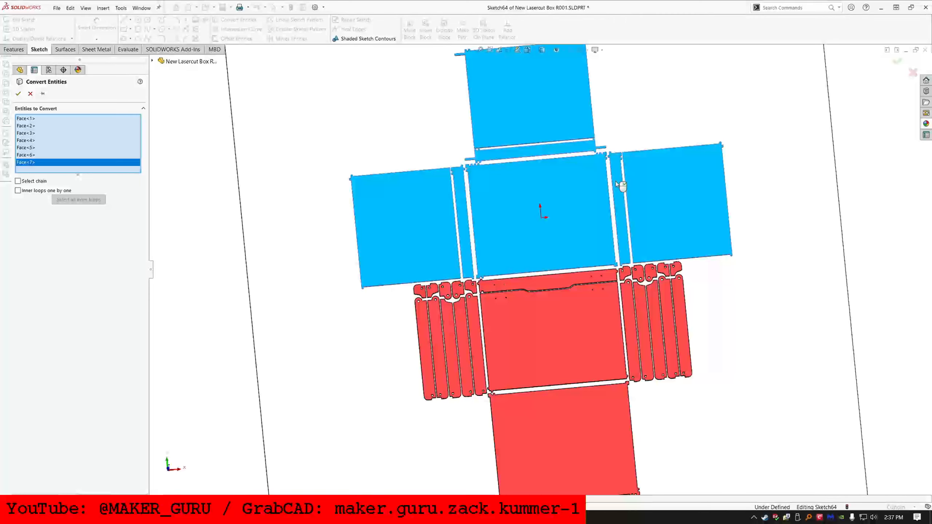
left_click(18, 93)
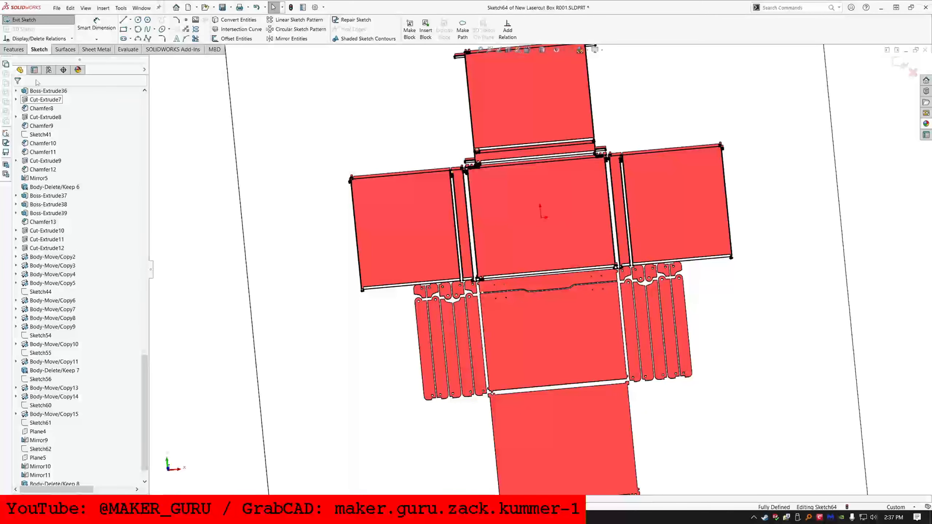
left_click(37, 20)
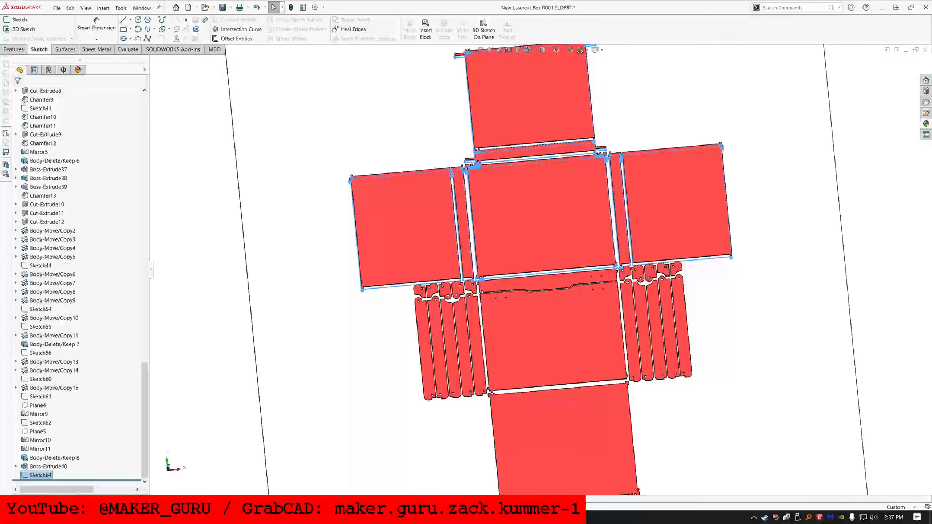
- Cut the converted panel outlines out of the plate with an extruded cut set to Through All - Both
left_click(14, 49)
left_click(81, 38)
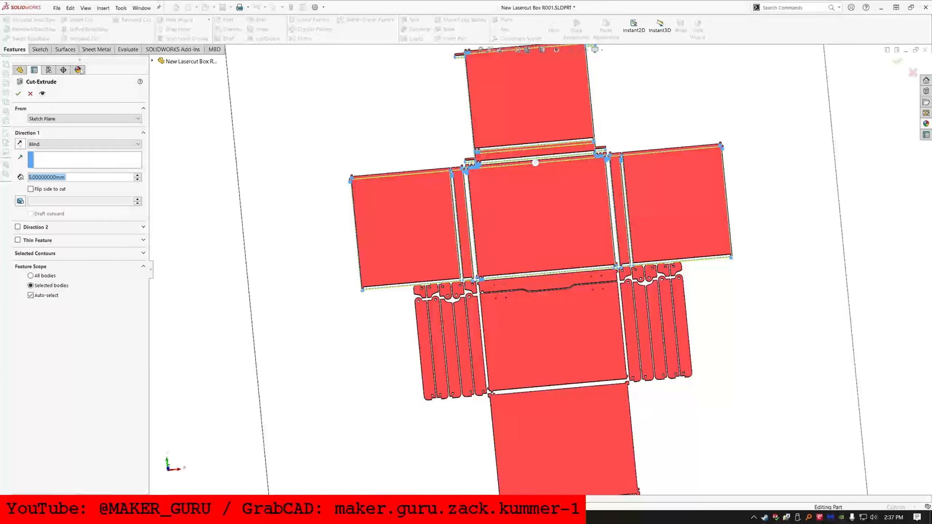
left_click(54, 144)
left_click(51, 161)
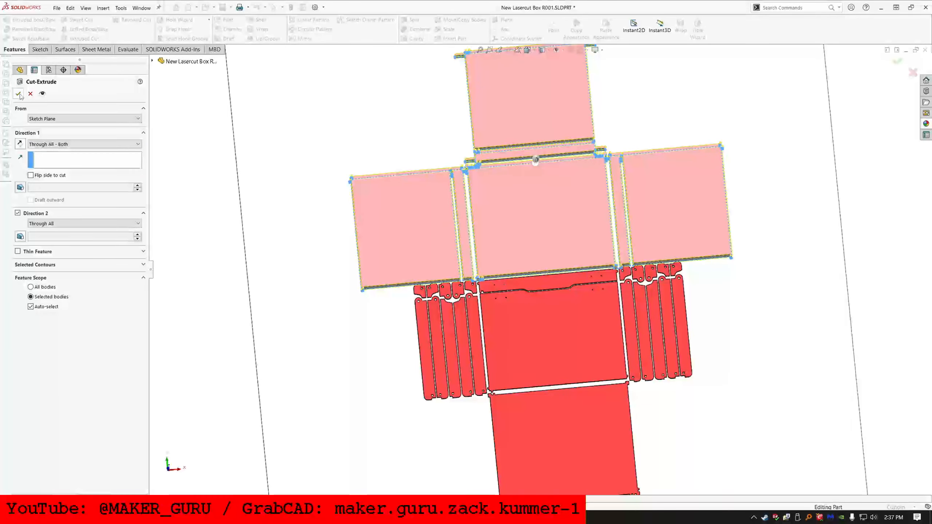
left_click(19, 93)
scroll(124, 117, "up", 13)
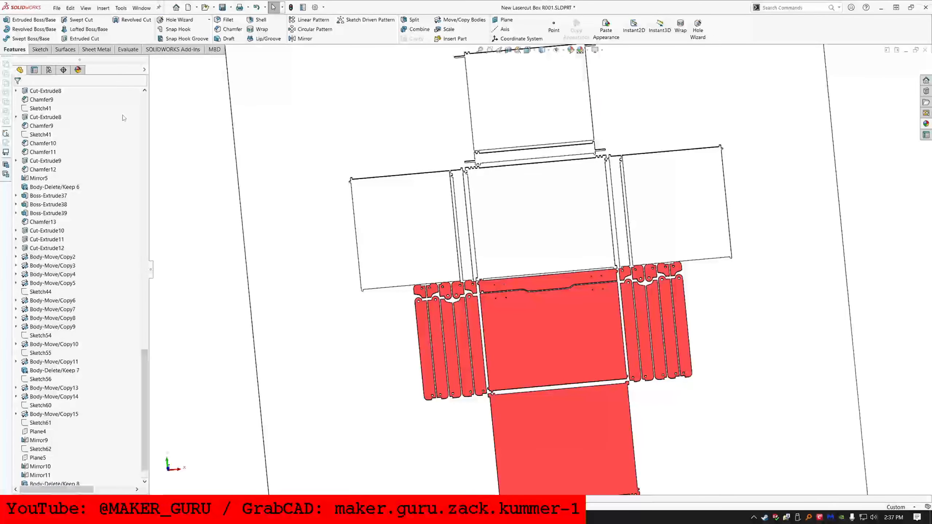
scroll(123, 117, "up", 20)
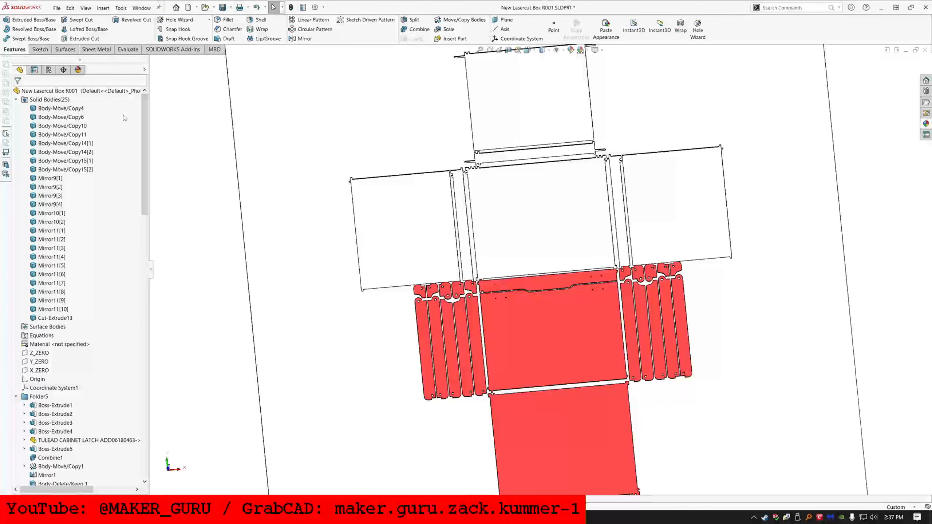
- Open a new sketch on the plate's face and select the three large lower panels and the latch strip for conversion
left_click(390, 345)
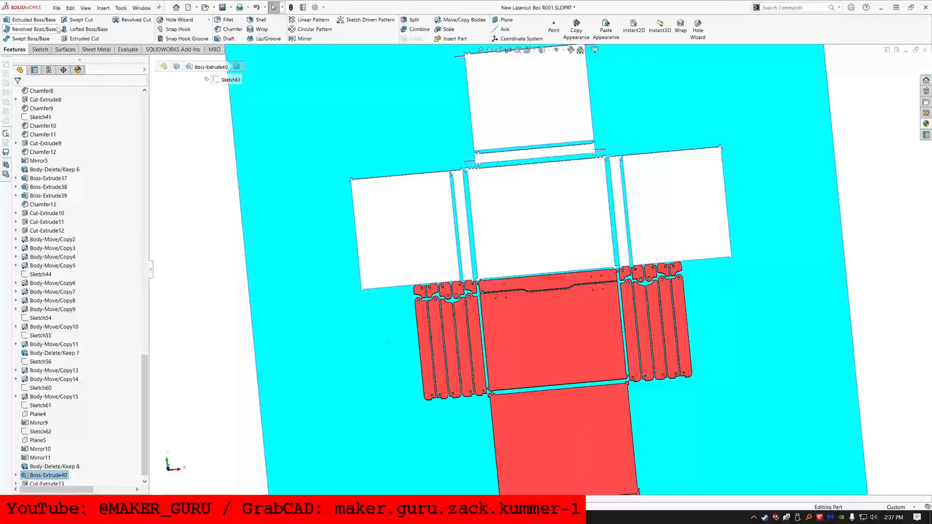
left_click(40, 49)
left_click(22, 19)
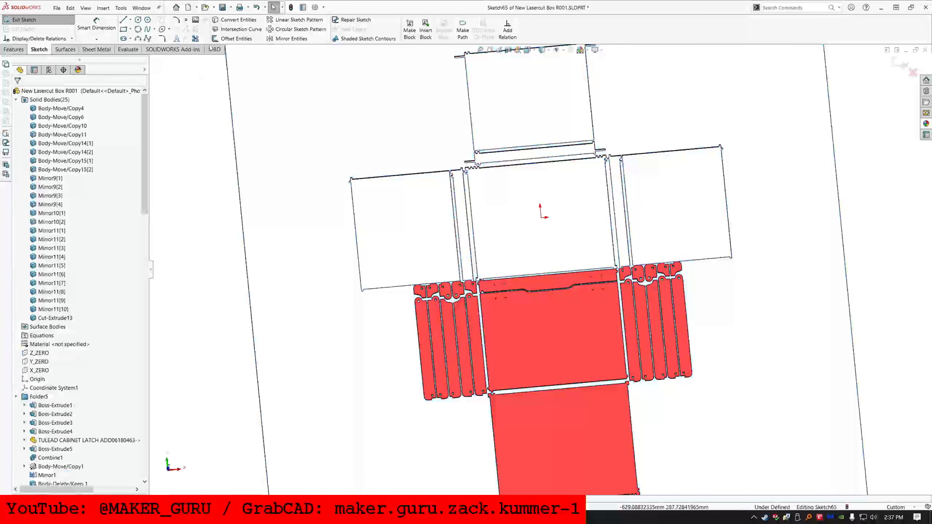
left_click(236, 19)
scroll(553, 332, "up", 3)
scroll(553, 333, "down", 4)
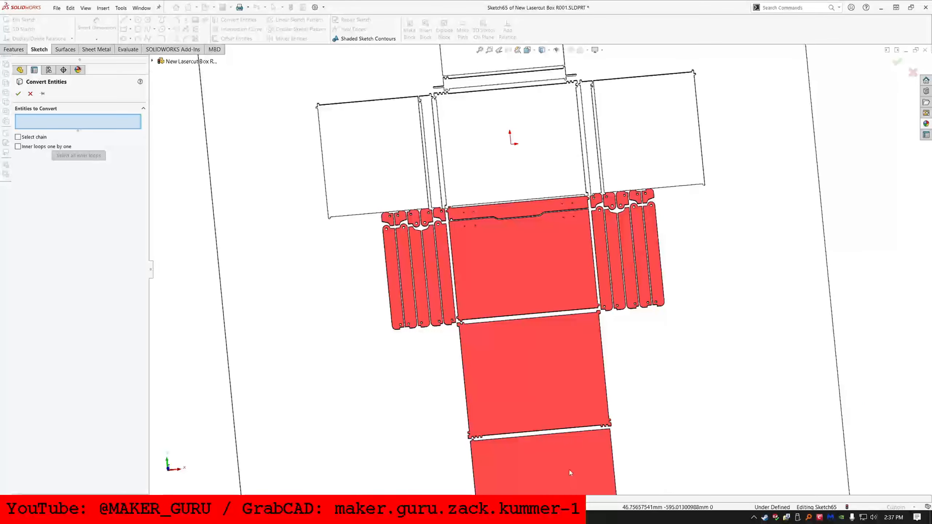
left_click(570, 470)
left_click(561, 395)
left_click(524, 280)
left_click(508, 210)
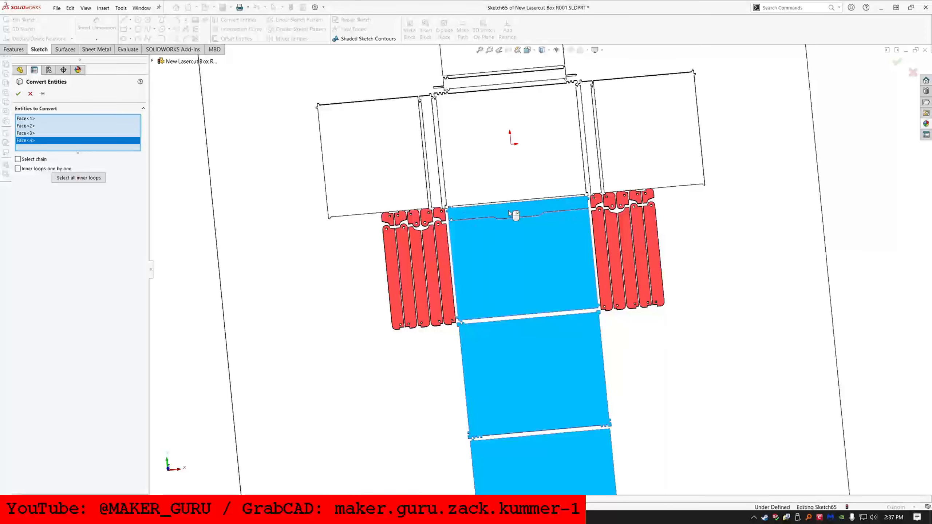
- Add the innermost hinge arm and small hinge piece on each side, and convert all selected faces with all inner loops
scroll(508, 210, "down", 3)
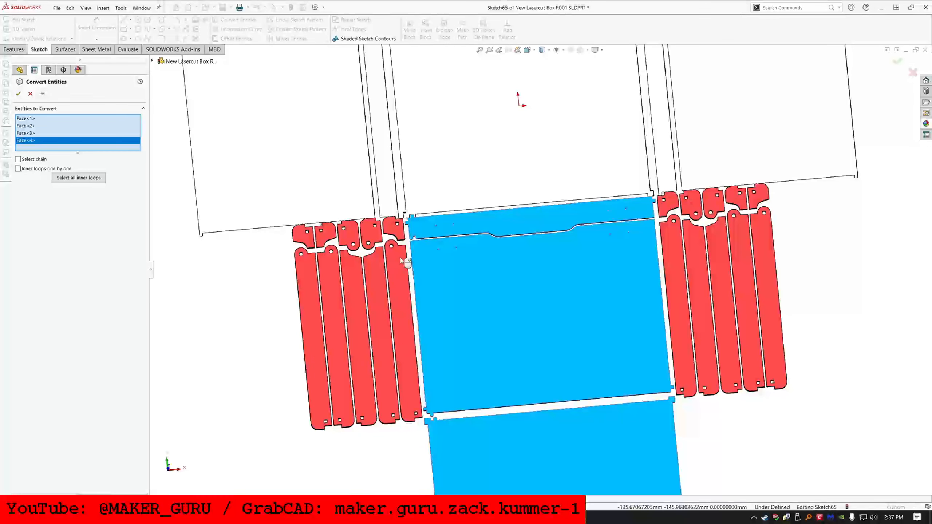
left_click(400, 258)
left_click(399, 228)
left_click(665, 213)
left_click(675, 275)
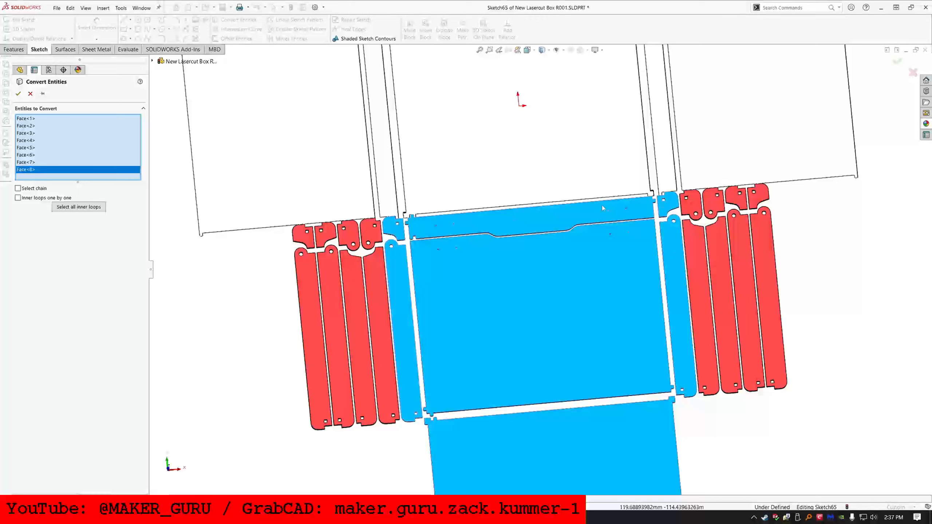
left_click(79, 199)
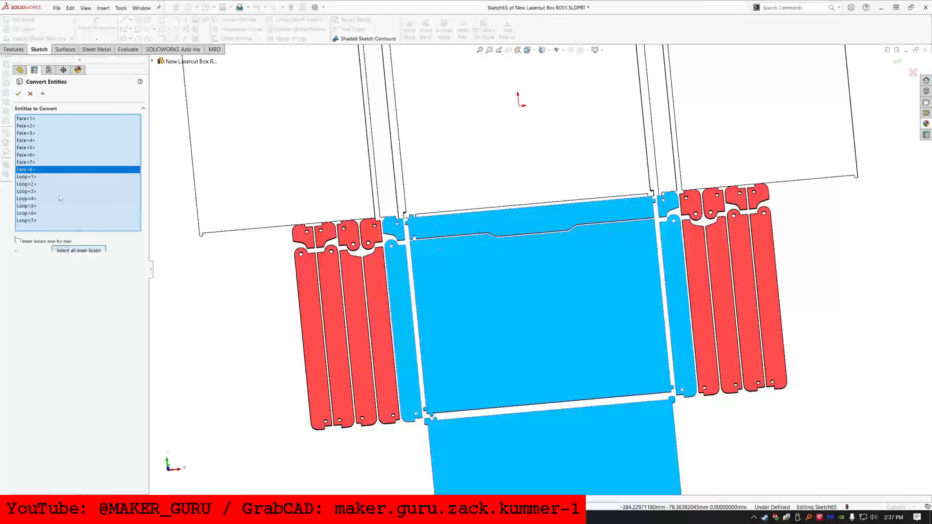
left_click(18, 94)
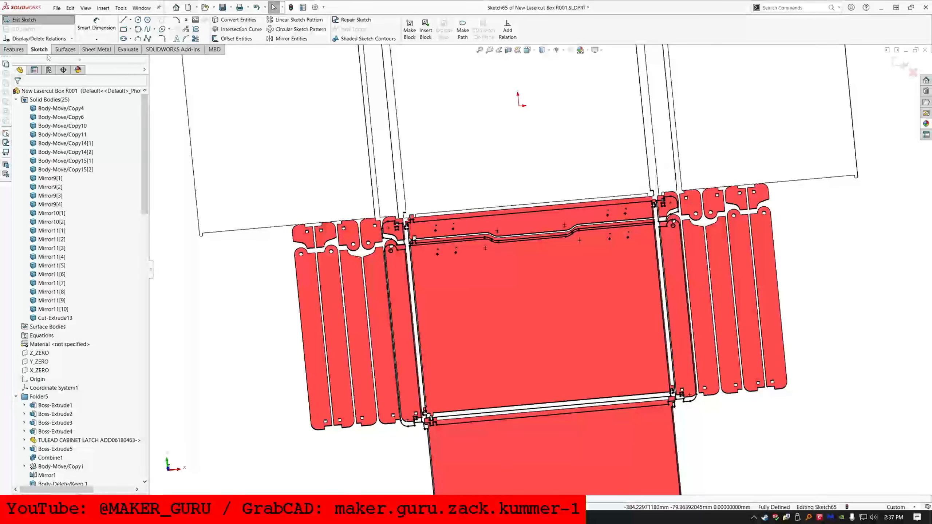
- Cut the lower panel, latch strip and inner hinge outlines with Through All - Both, keeping all bodies
left_click(76, 38)
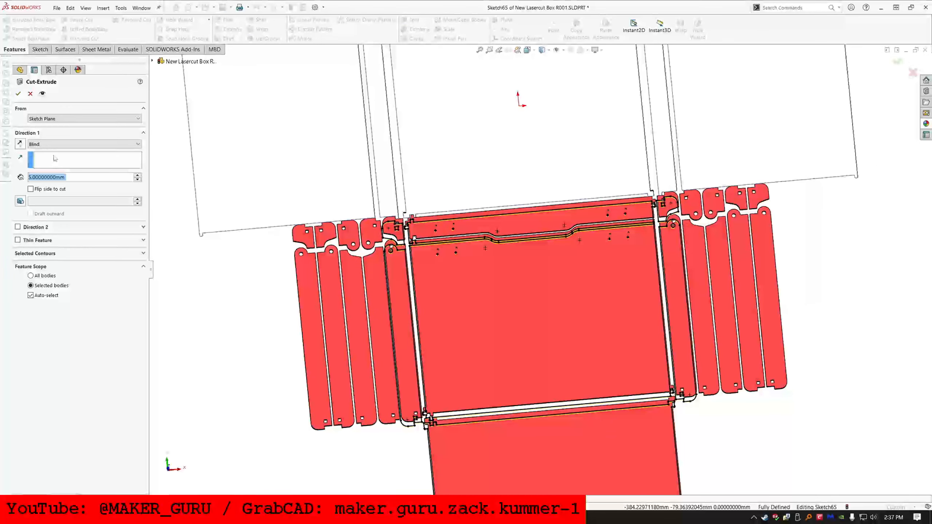
left_click(73, 144)
left_click(57, 164)
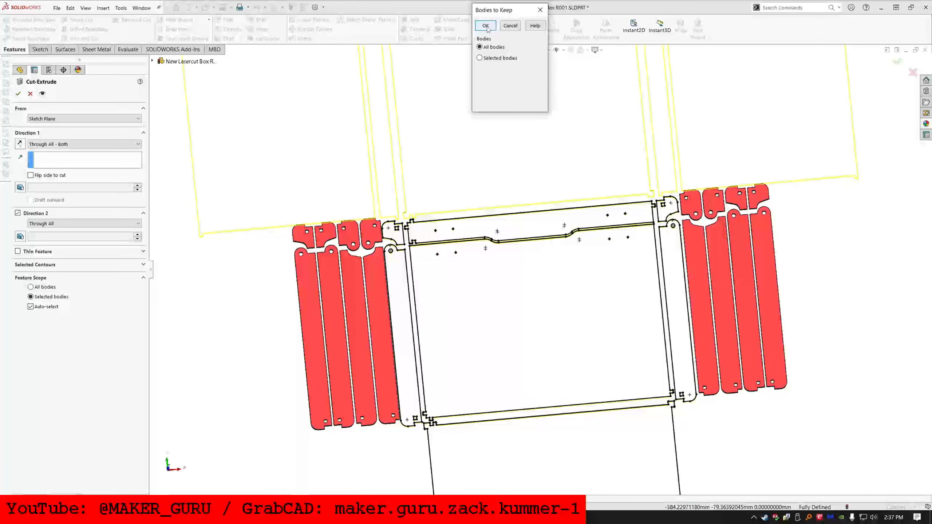
left_click(485, 26)
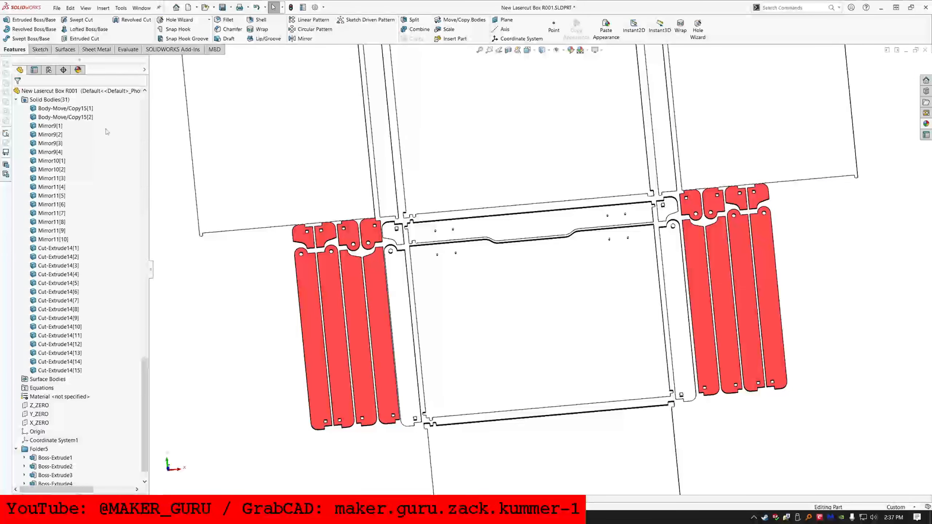
- Open another sketch on the plate's face and select the four remaining hinge arms and four small pieces on the layout's left for conversion
left_click(234, 316)
left_click(39, 49)
left_click(27, 20)
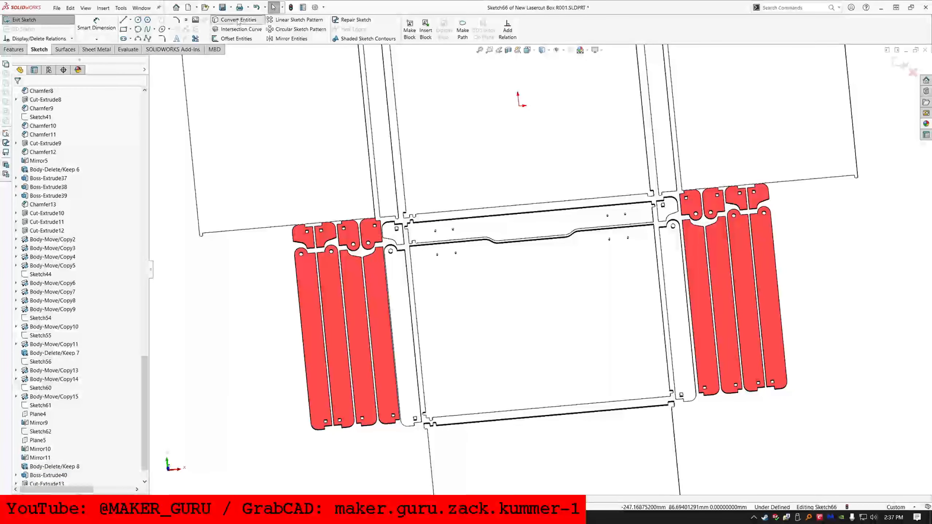
left_click(237, 20)
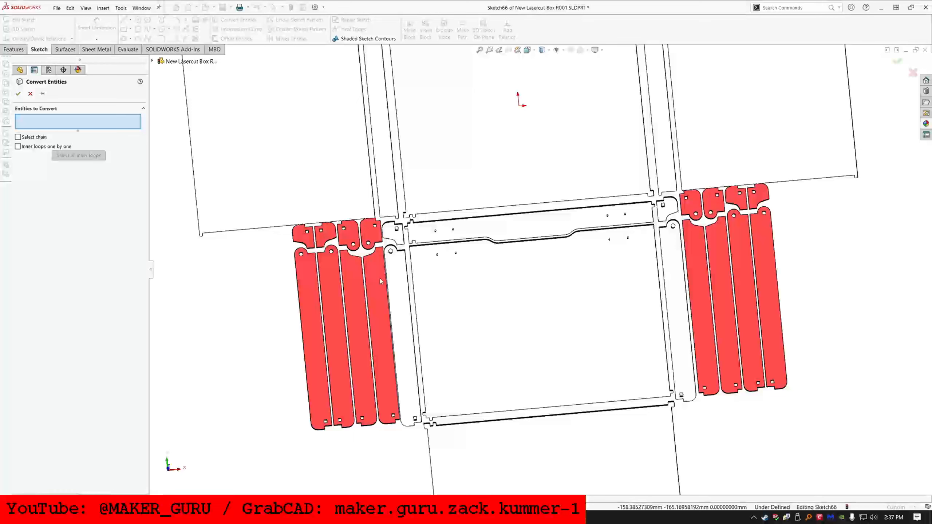
left_click(381, 281)
left_click(353, 279)
left_click(328, 253)
left_click(306, 277)
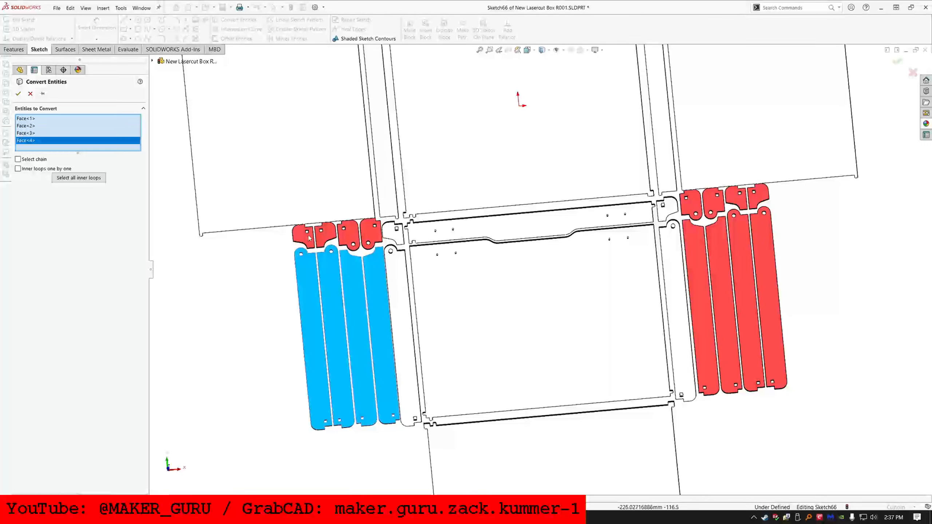
left_click(311, 241)
left_click(325, 235)
left_click(349, 232)
left_click(371, 231)
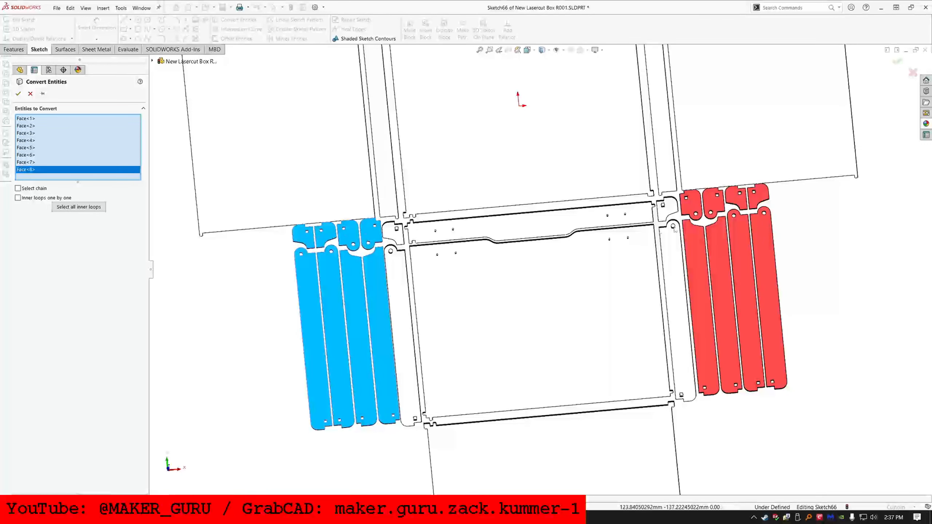
- Add the four remaining hinge arms and small pieces on the layout's right, and convert all faces with all inner loops
left_click(699, 245)
left_click(716, 244)
left_click(734, 241)
left_click(751, 242)
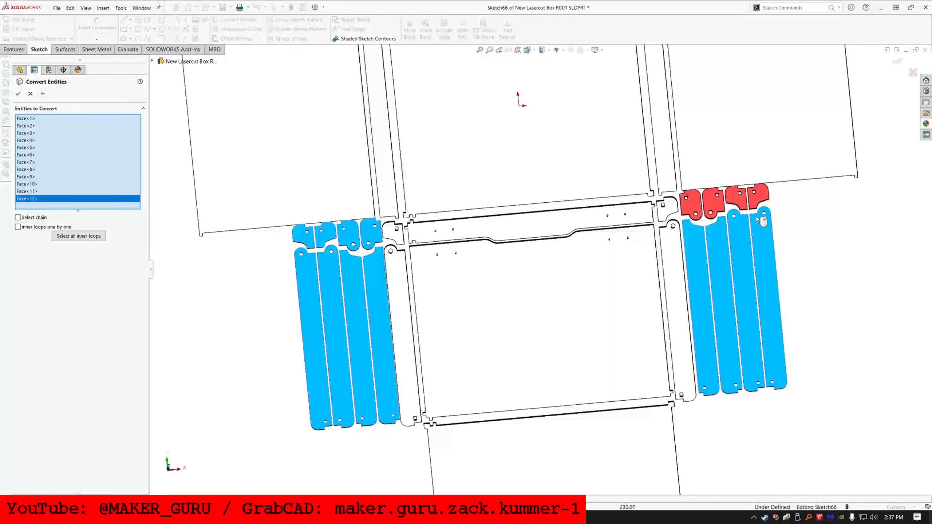
left_click(749, 203)
left_click(735, 198)
left_click(712, 203)
left_click(691, 204)
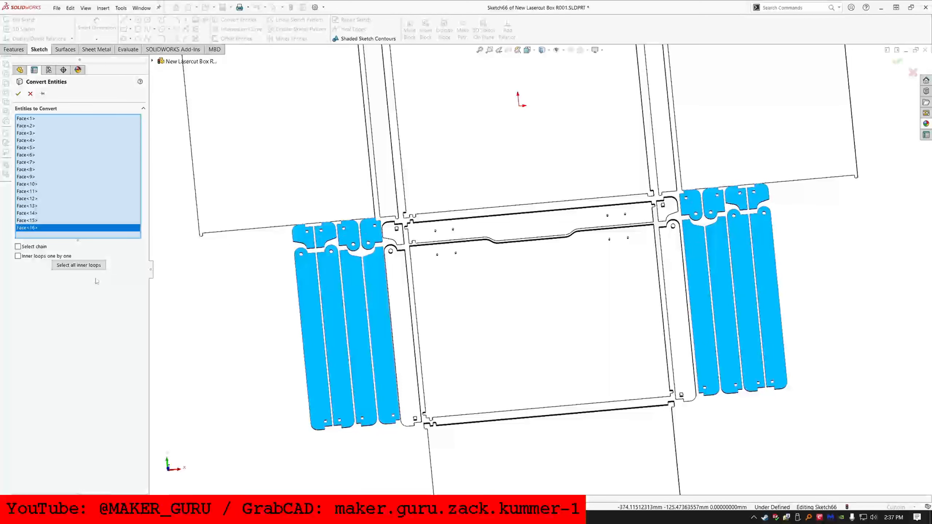
left_click(85, 266)
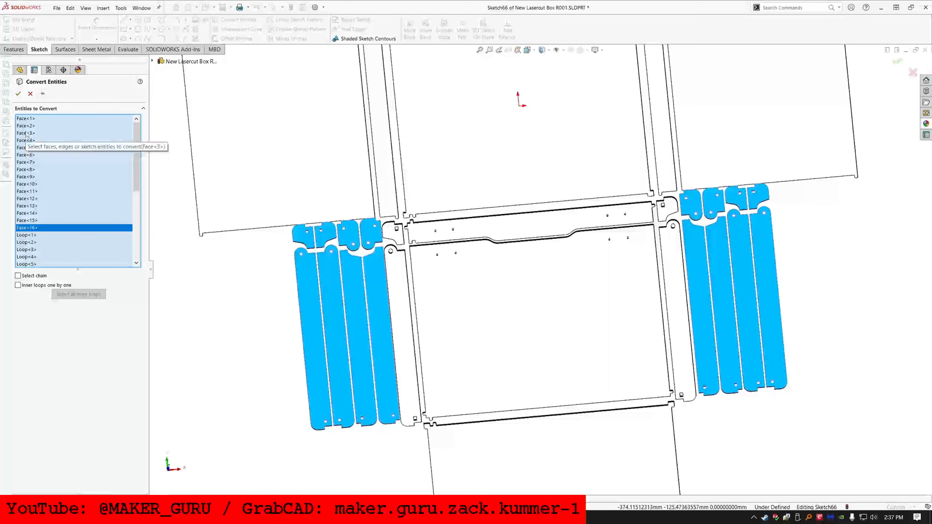
left_click(18, 94)
- Cut the remaining hinge outlines with Through All - Both, keeping all bodies
left_click(14, 49)
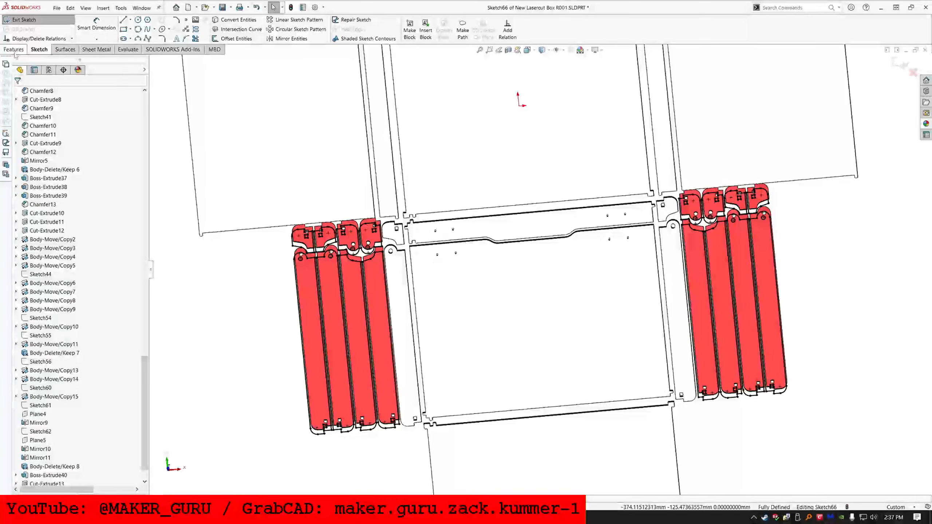
left_click(80, 39)
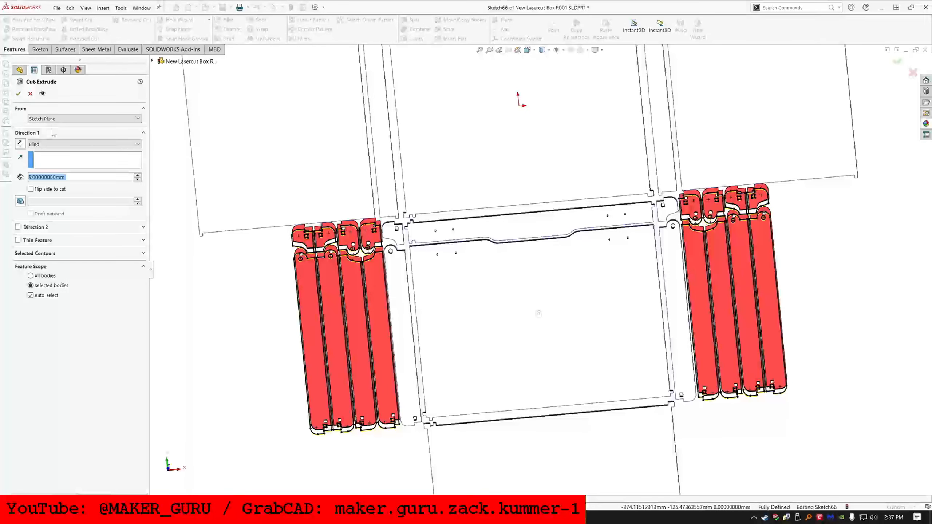
left_click(51, 144)
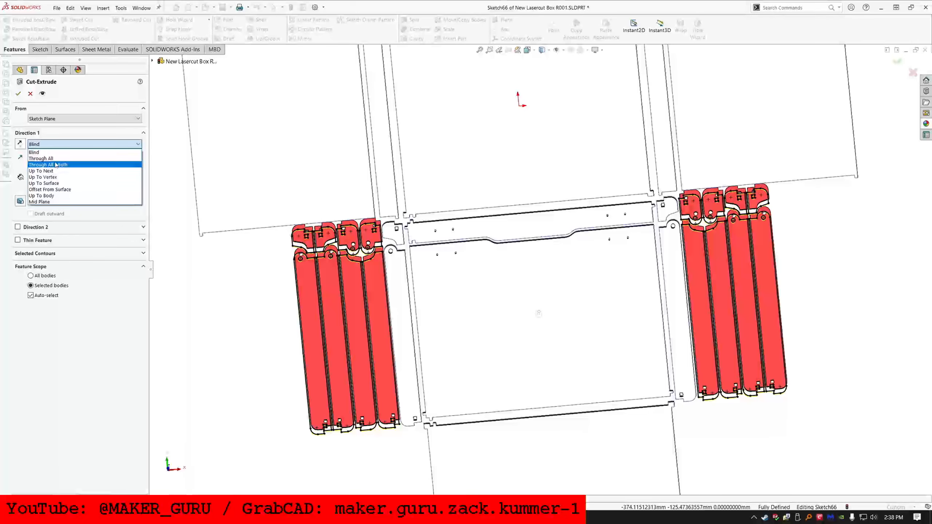
left_click(55, 164)
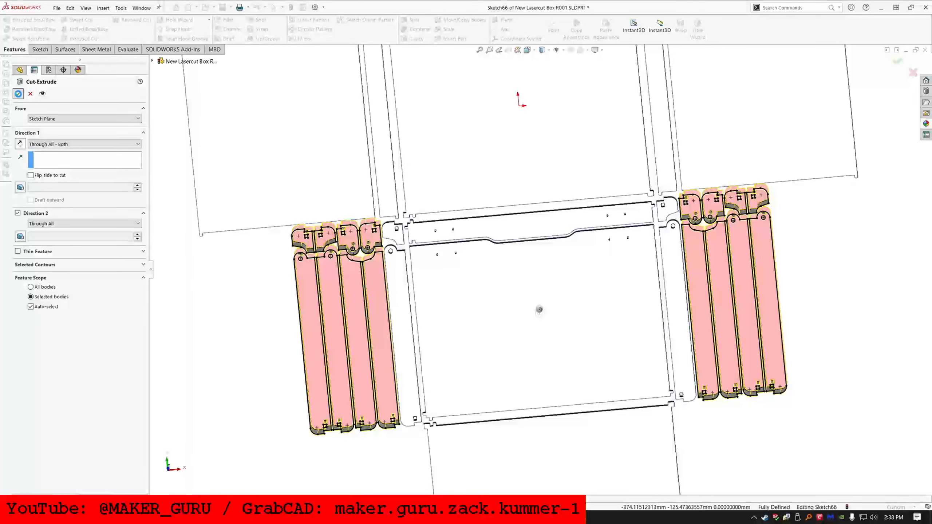
left_click(18, 94)
left_click(485, 25)
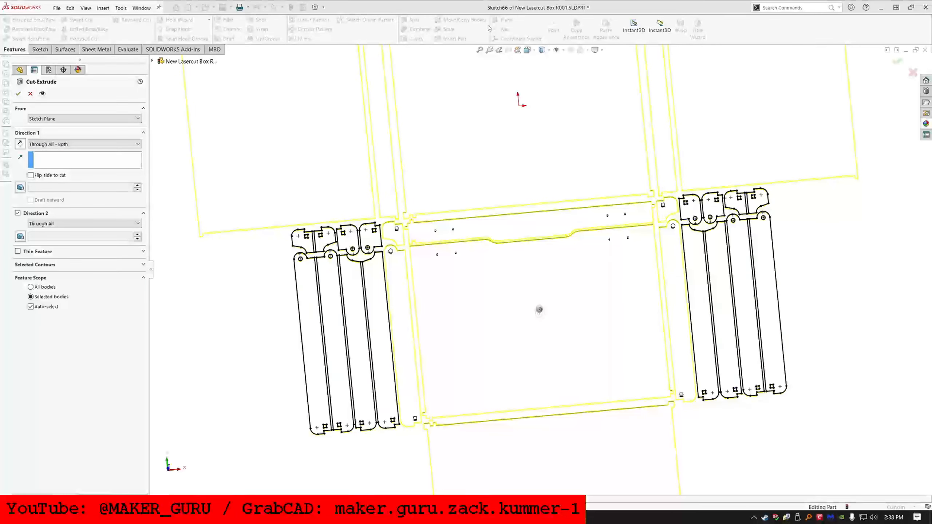
- View the plate square to its face and examine the complete layout of cut outlines
scroll(394, 335, "up", 8)
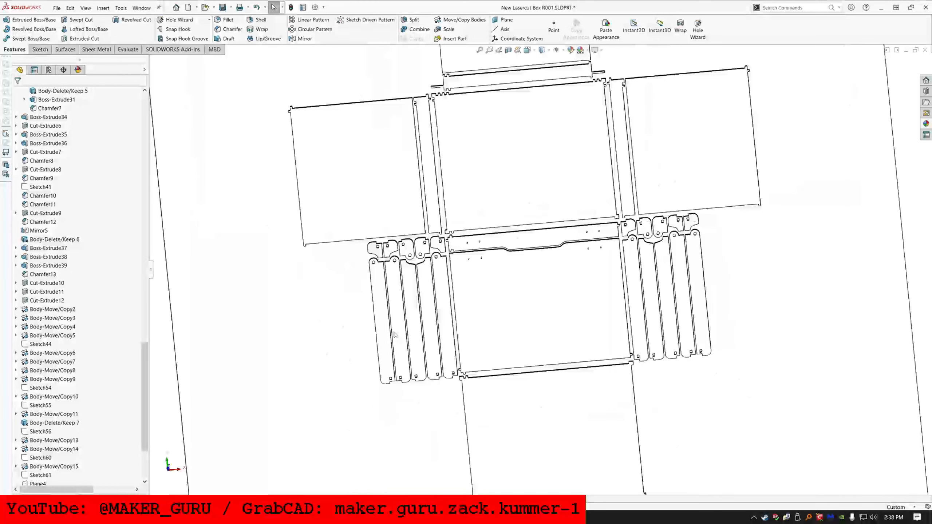
scroll(493, 333, "down", 4)
left_click(494, 334)
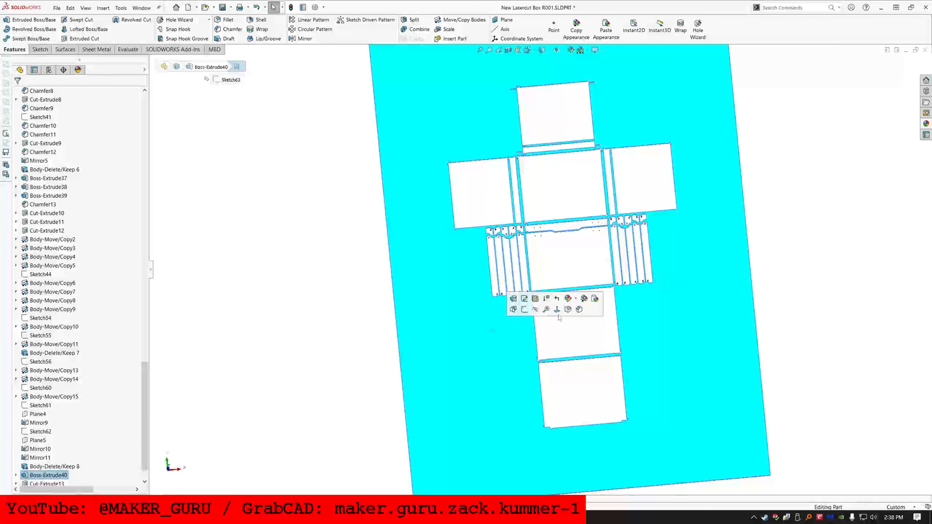
left_click(565, 309)
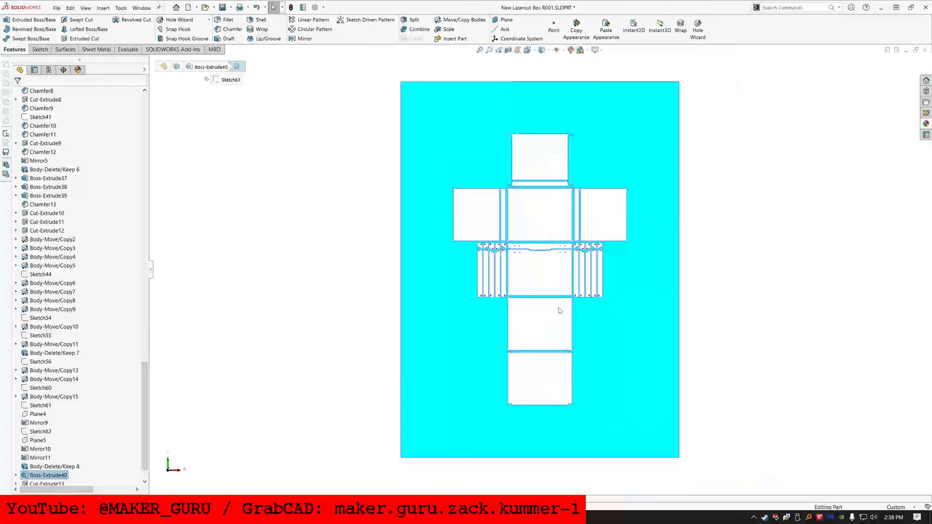
left_click(537, 329)
scroll(548, 271, "down", 7)
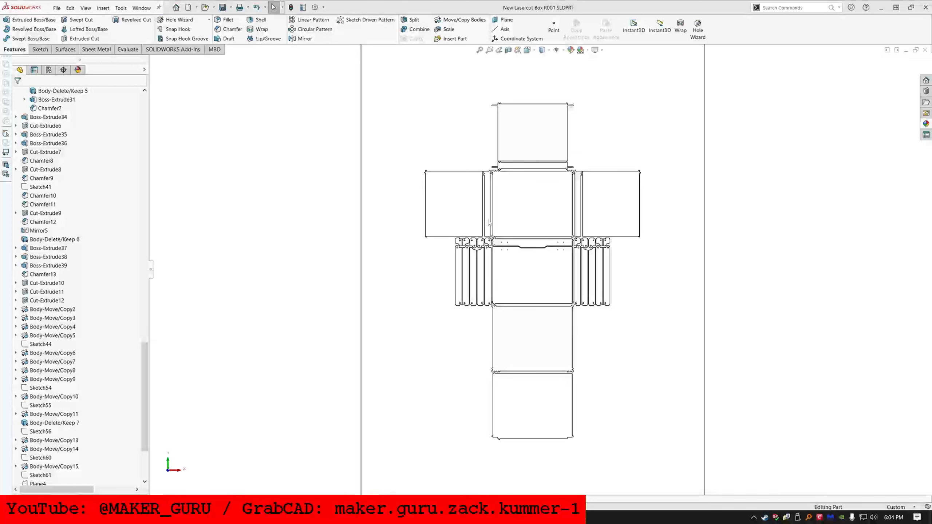
scroll(518, 294, "up", 5)
scroll(587, 225, "down", 2)
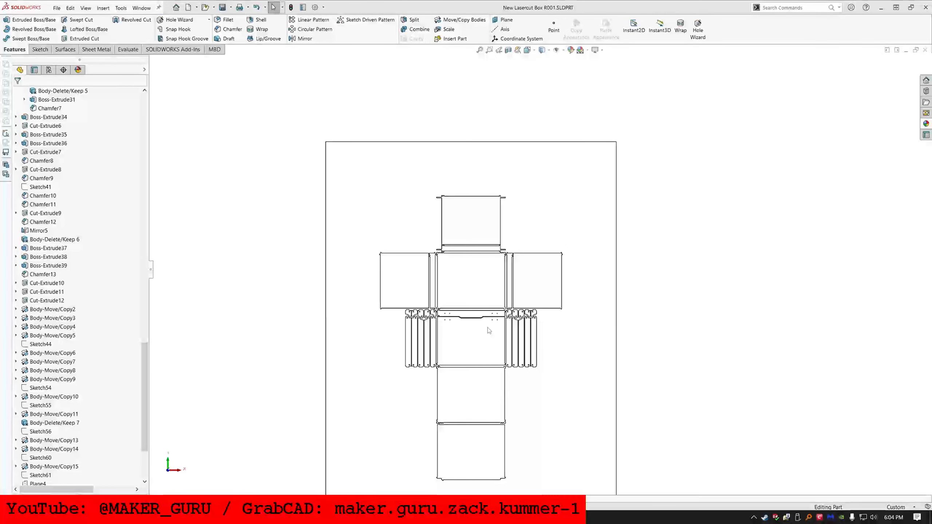
scroll(488, 328, "down", 2)
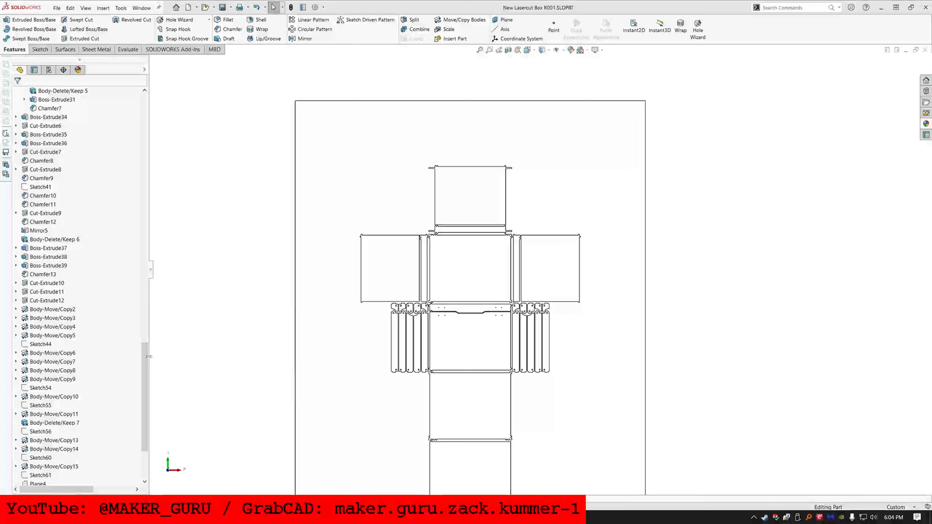
- Examine which panel and hinge outlines each of the plate's last three cut features covers
left_click_drag(145, 359, 145, 397)
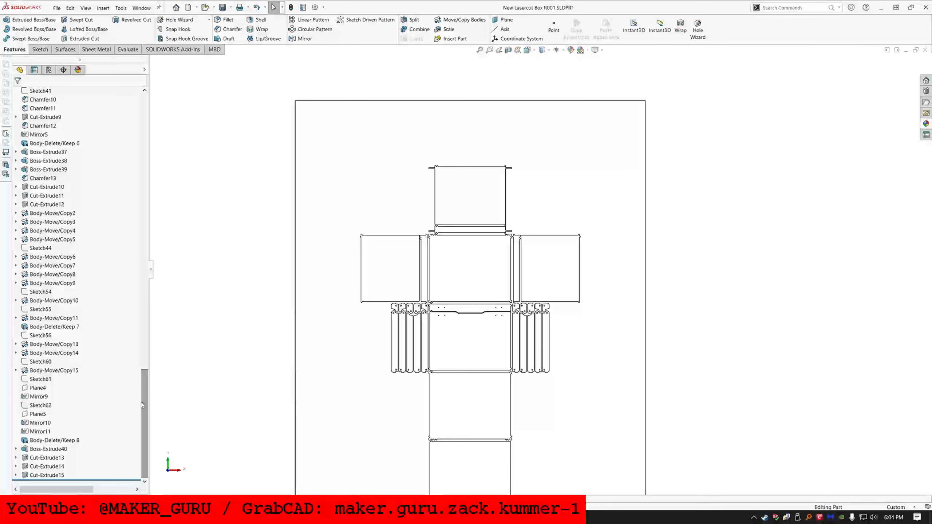
left_click(52, 476)
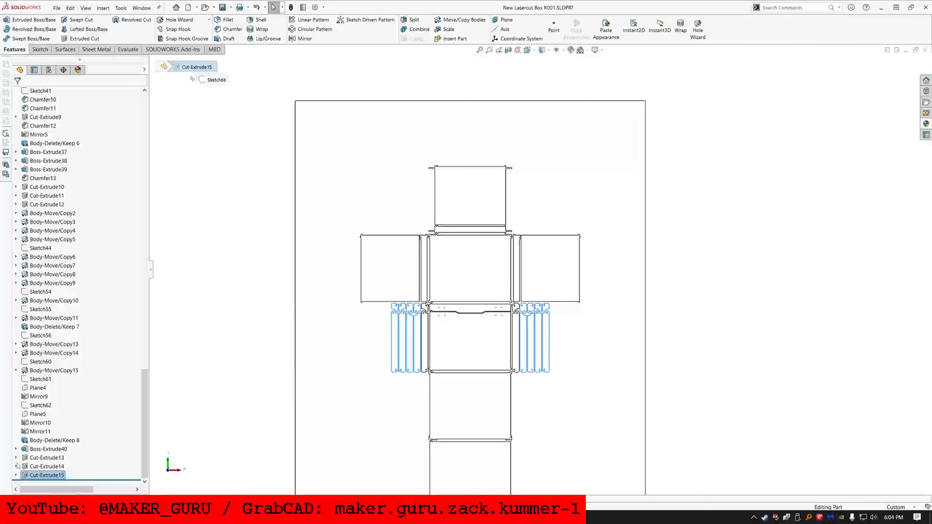
left_click(41, 457)
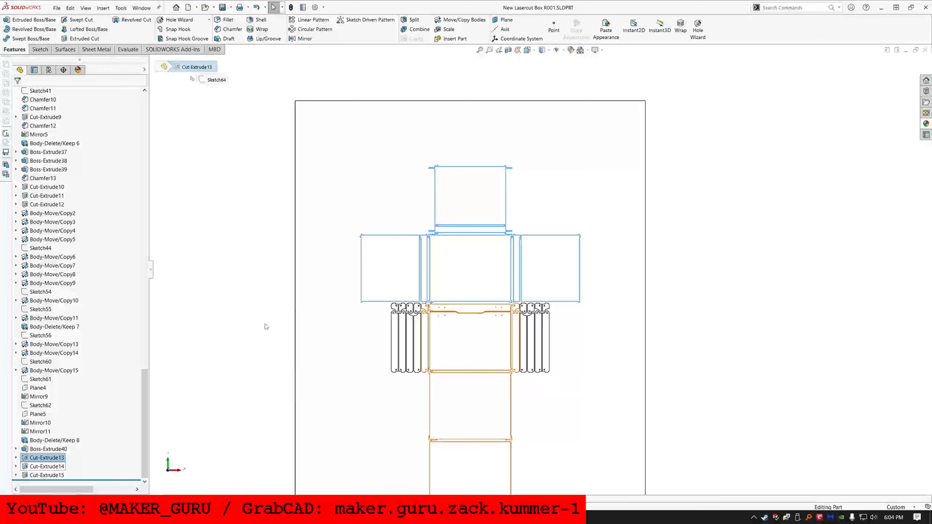
key("shift+Down")
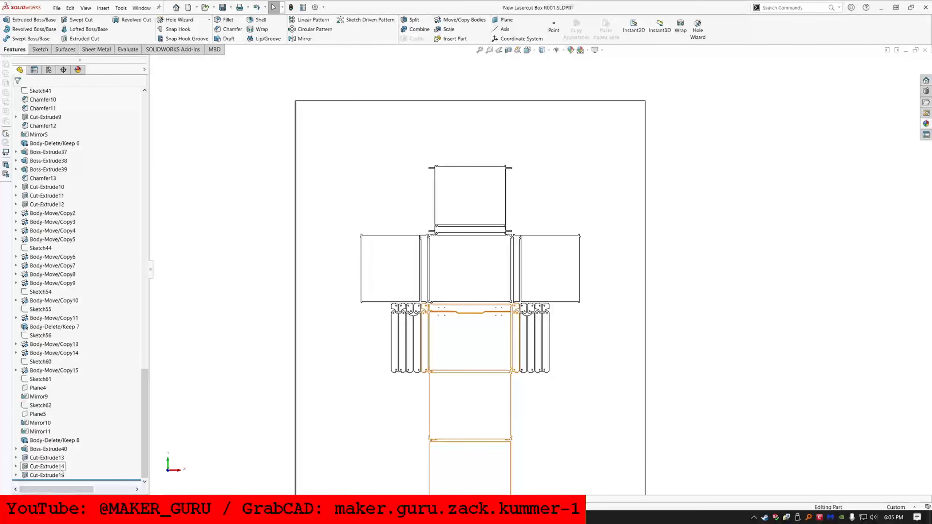
- Delete Cut-Extrude15, the last cut of the outer hinge outlines, while keeping its sketch
left_click(51, 476)
key("Delete")
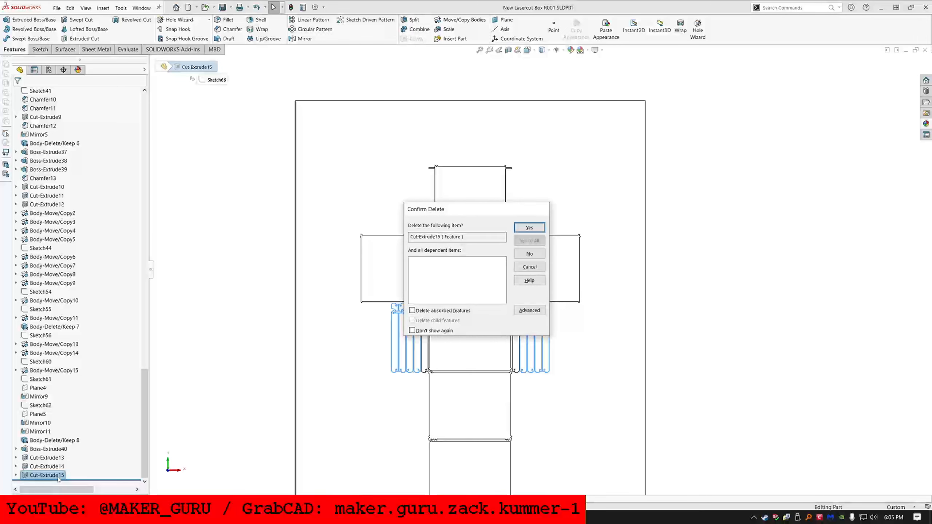
key("Return")
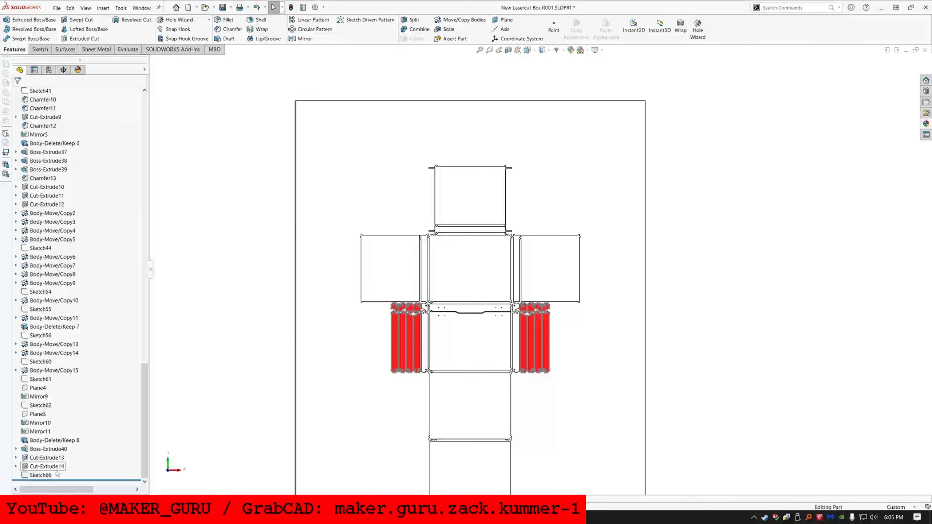
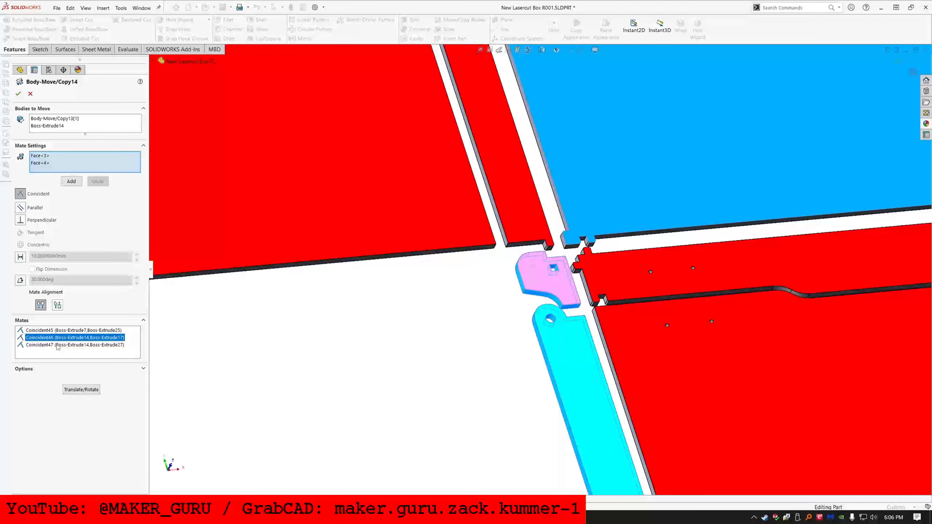
- Remove both faces from the third coincident mate of Body-Move/Copy14, which positions the hinge arm and small hinge piece
left_click(57, 345)
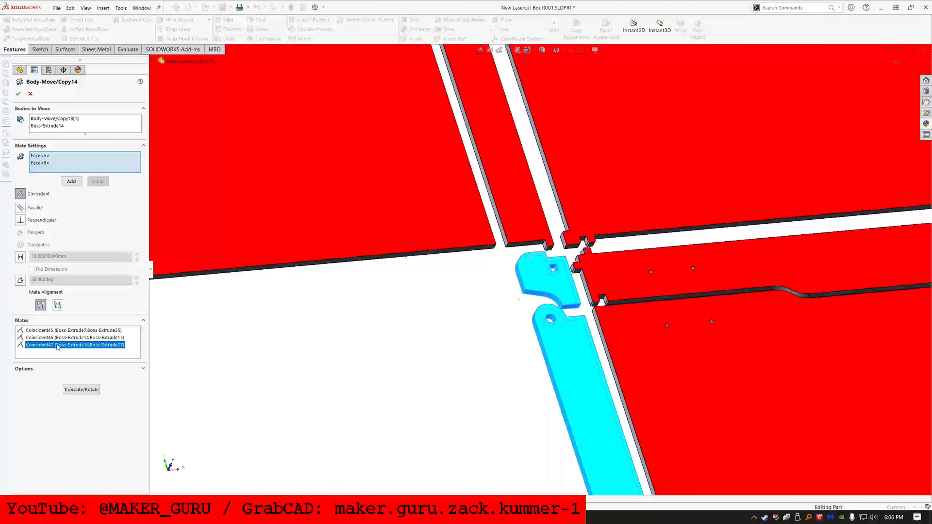
left_click(48, 164)
key("Delete")
left_click(47, 156)
key("Delete")
- Redefine the third mate as Perpendicular between the small hinge piece's straight side face and an upper edge face of the panels above
middle_click_drag(632, 296, 563, 296)
scroll(563, 296, "down", 5)
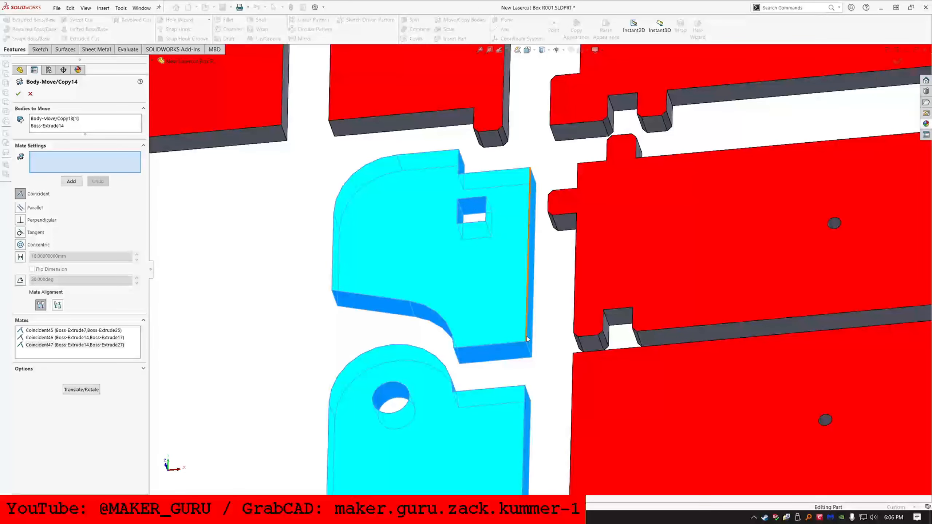
left_click(528, 343)
scroll(524, 364, "up", 10)
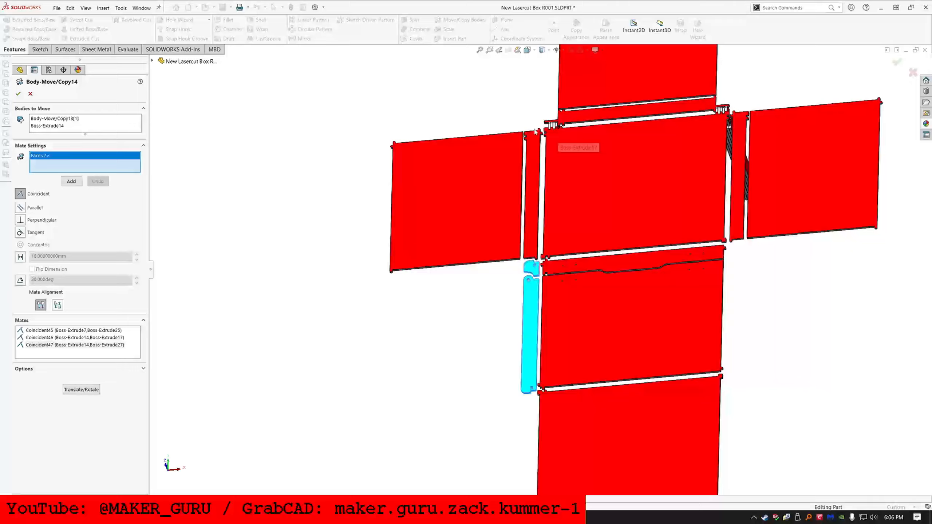
scroll(556, 183, "down", 5)
middle_click_drag(545, 209, 543, 339)
left_click(544, 244)
scroll(544, 248, "up", 8)
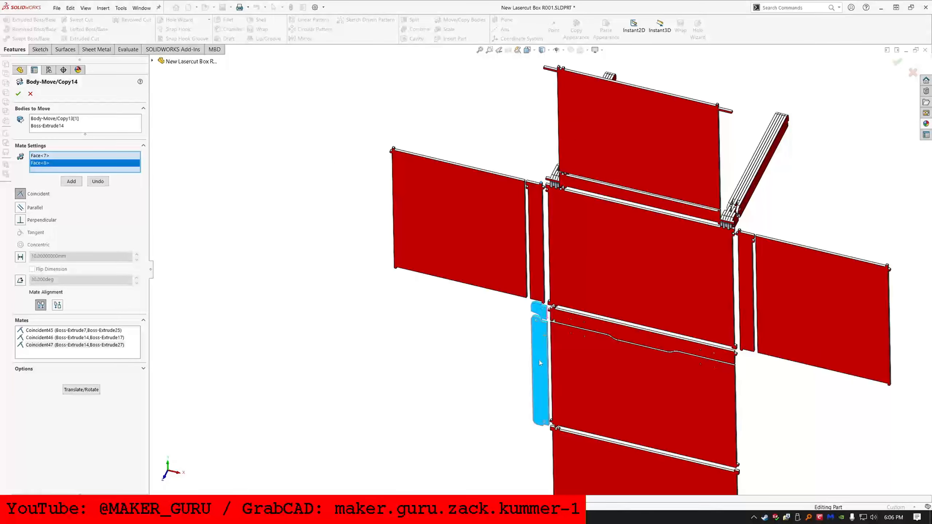
middle_click_drag(540, 363, 550, 246)
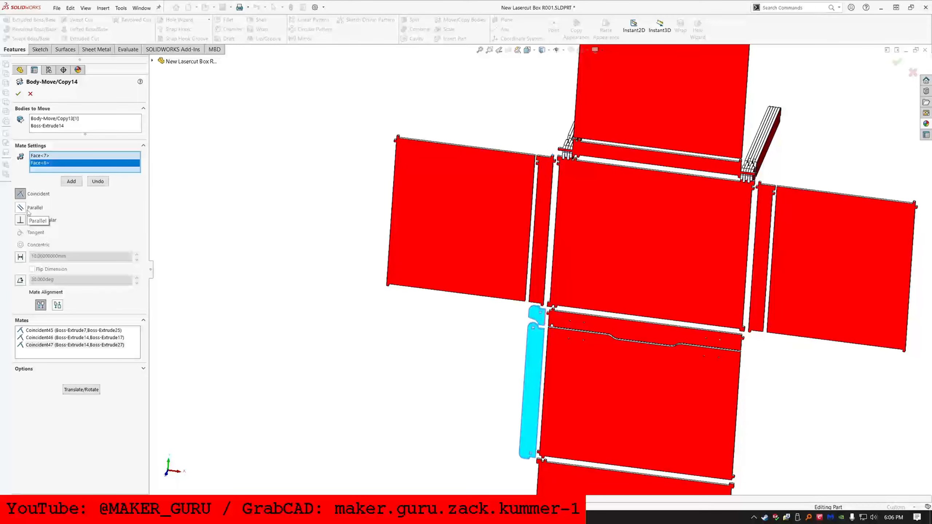
left_click(22, 221)
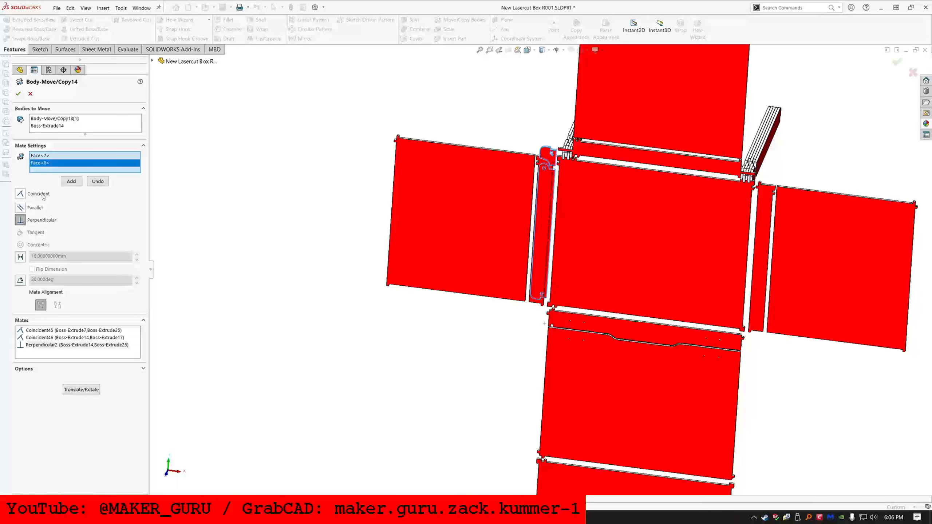
left_click(98, 182)
left_click(63, 345)
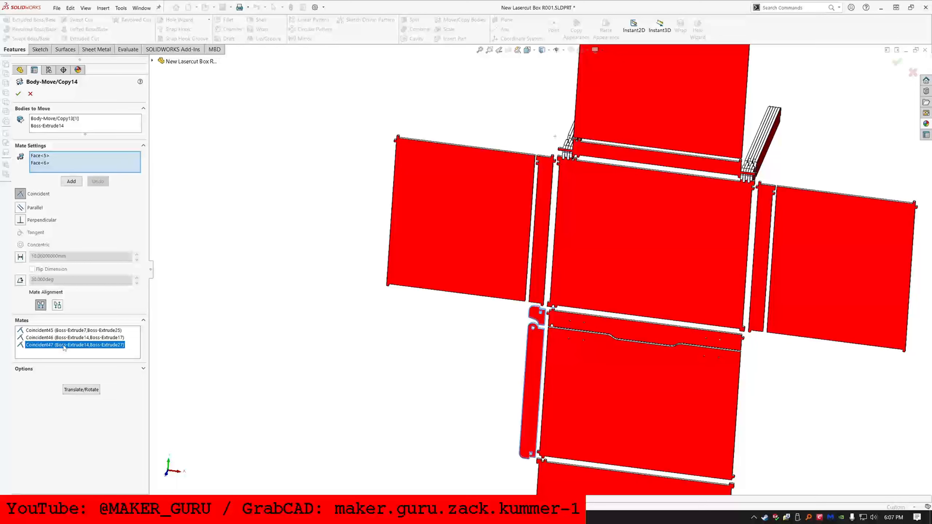
key("Delete")
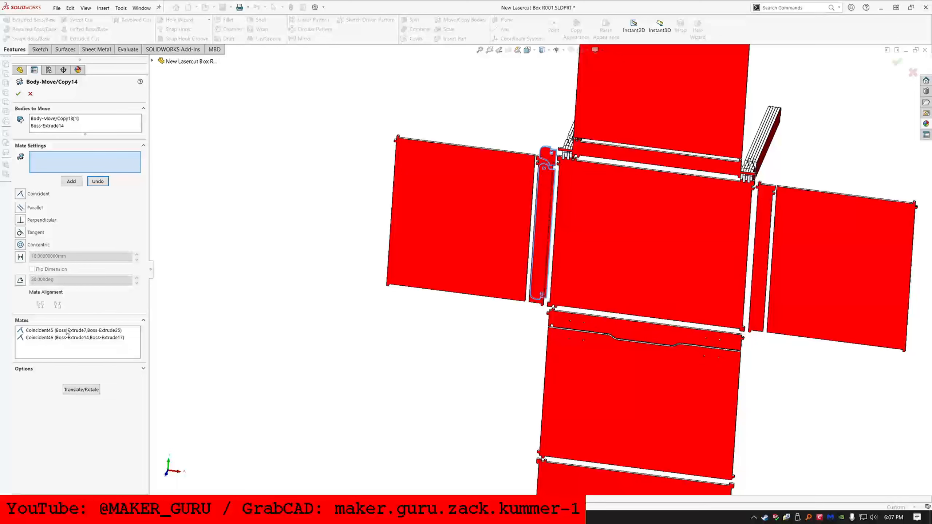
left_click(65, 331)
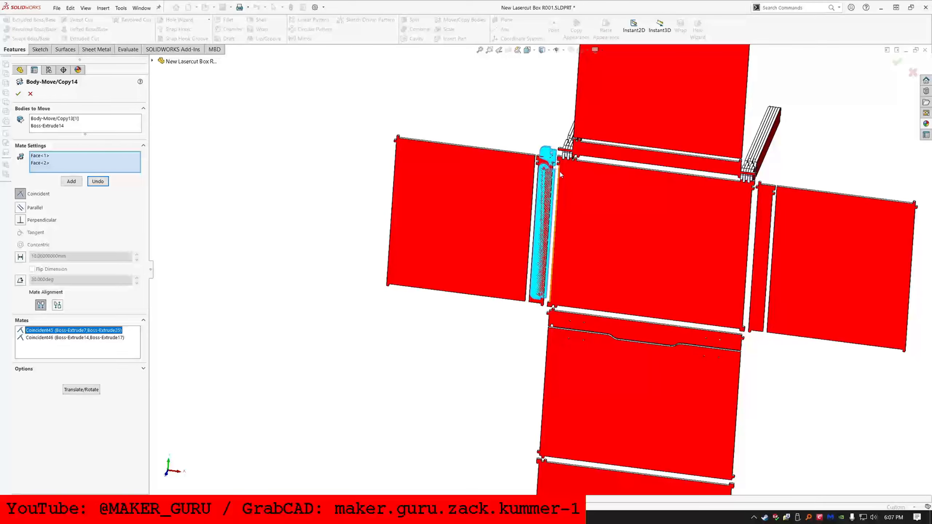
scroll(560, 149, "down", 5)
left_click(54, 163)
key("Delete")
left_click(55, 155)
key("Delete")
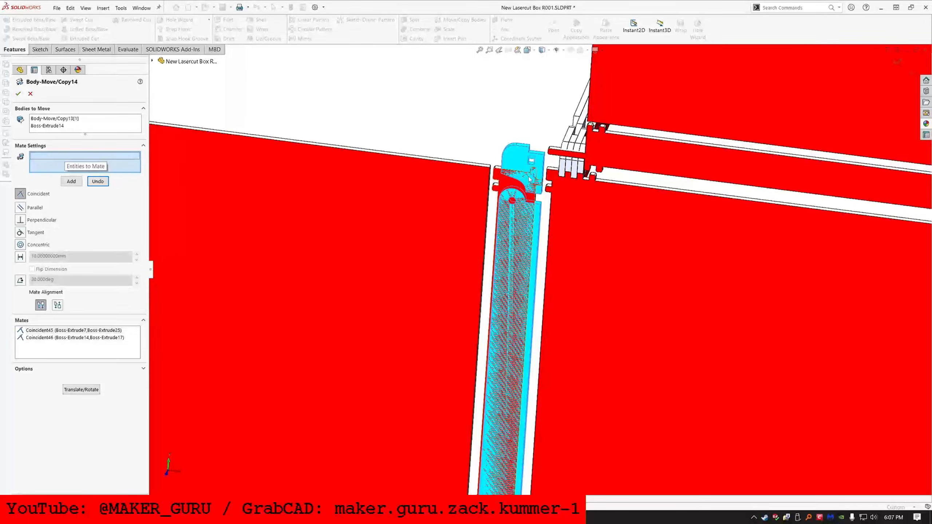
scroll(537, 161, "down", 10)
left_click(579, 192)
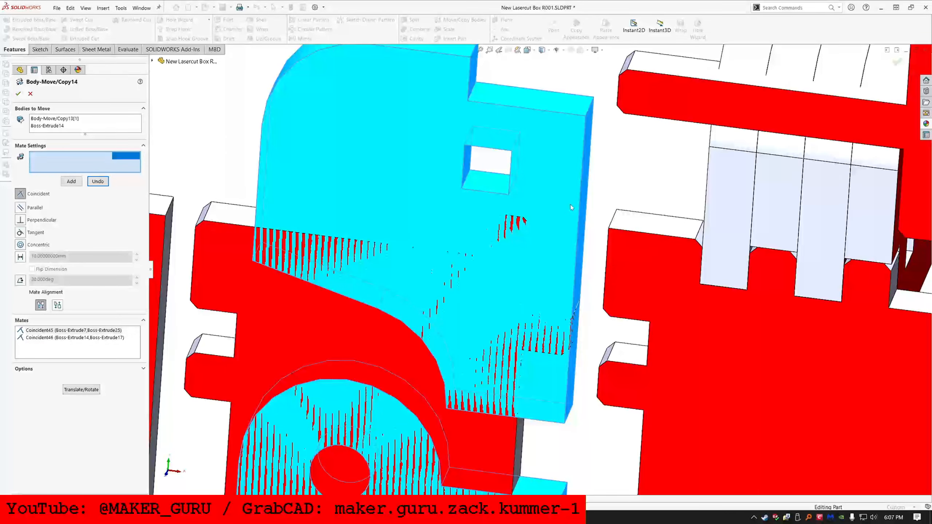
scroll(369, 263, "up", 10)
scroll(373, 247, "down", 10)
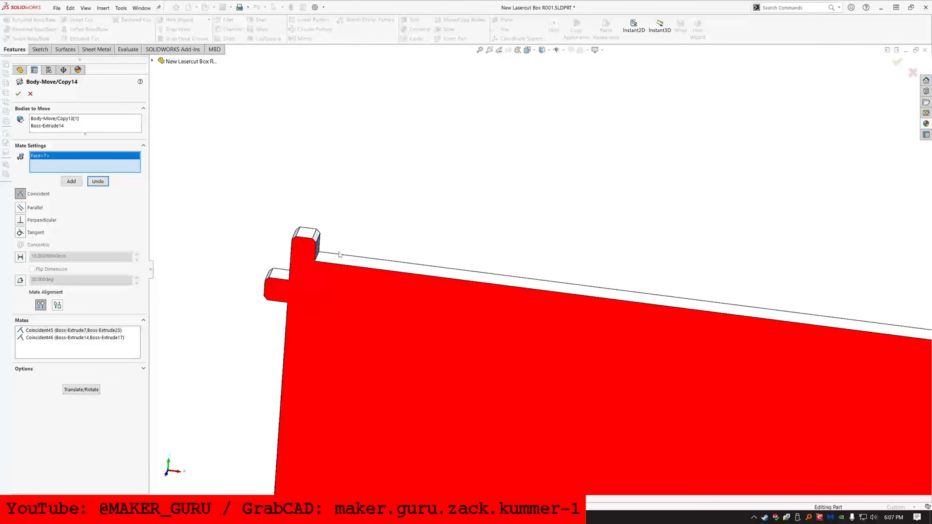
left_click(301, 236)
scroll(639, 287, "up", 10)
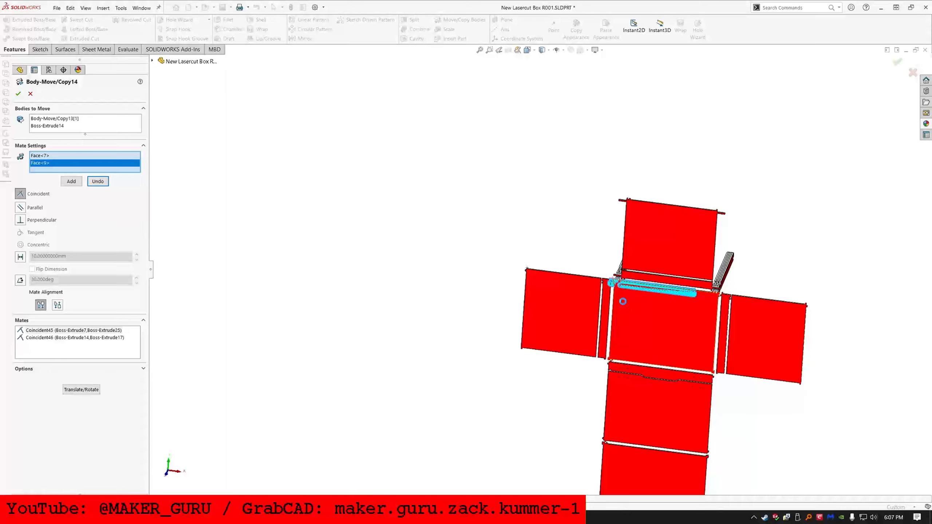
key("Return")
scroll(615, 280, "down", 10)
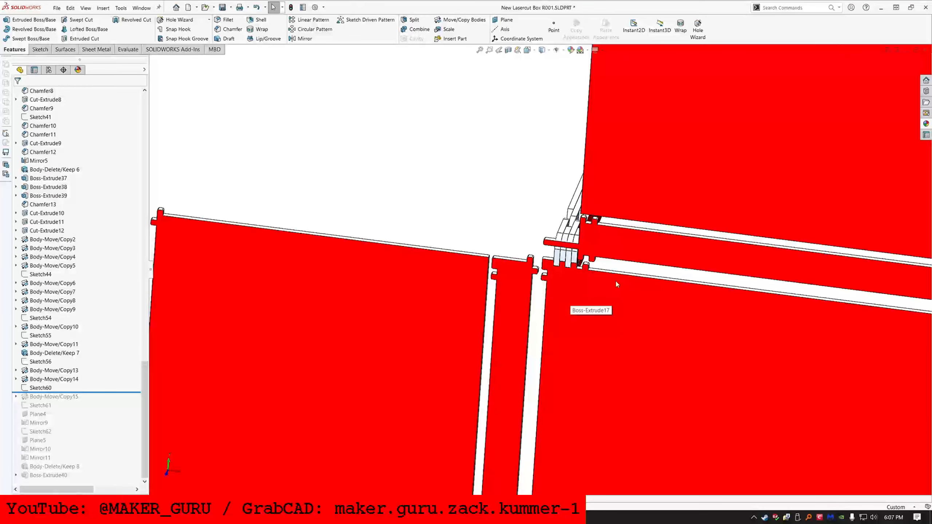
- Edit the Body-Move/Copy14 feature and delete all three of its coincident mates
middle_click_drag(616, 282, 526, 220)
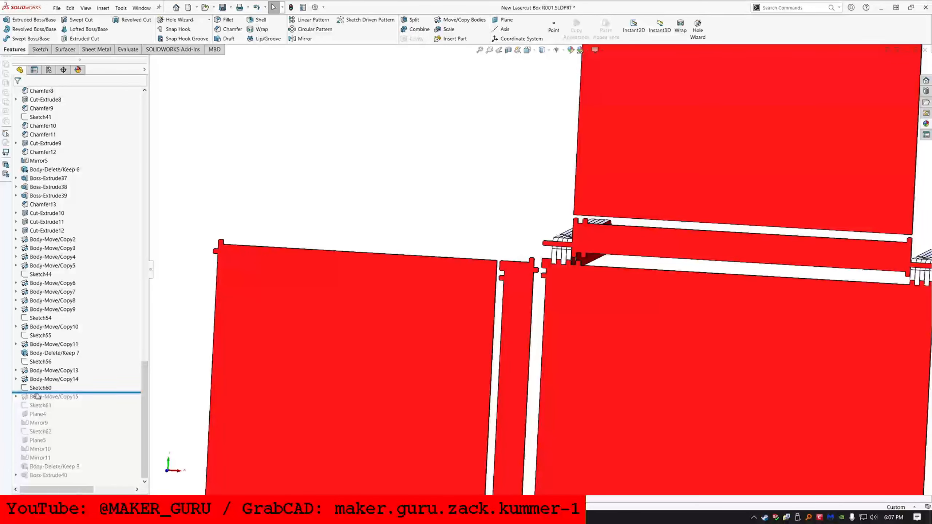
left_click(54, 379)
scroll(666, 380, "up", 5)
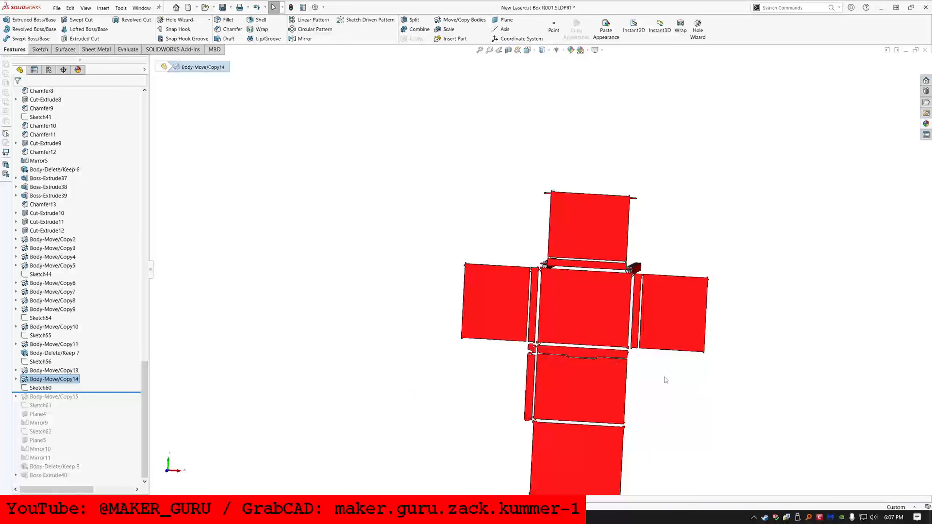
scroll(543, 279, "down", 3)
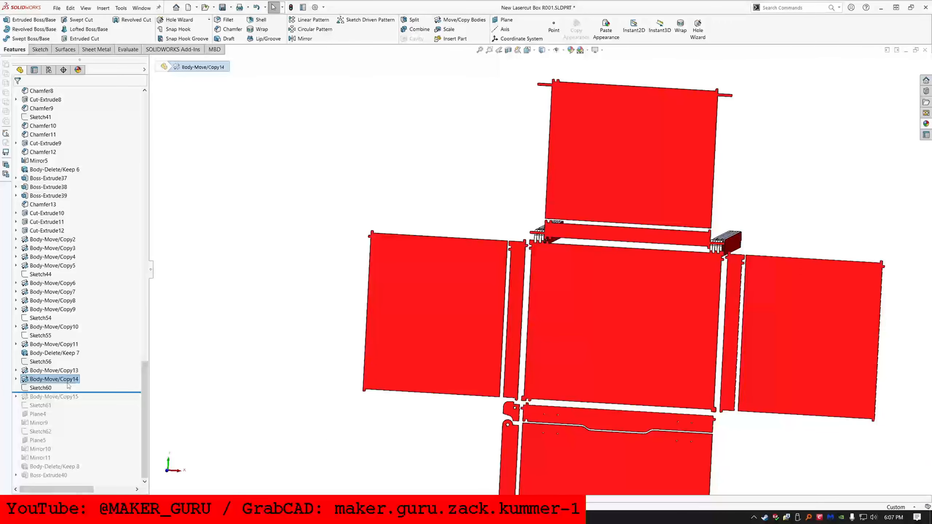
right_click(64, 383)
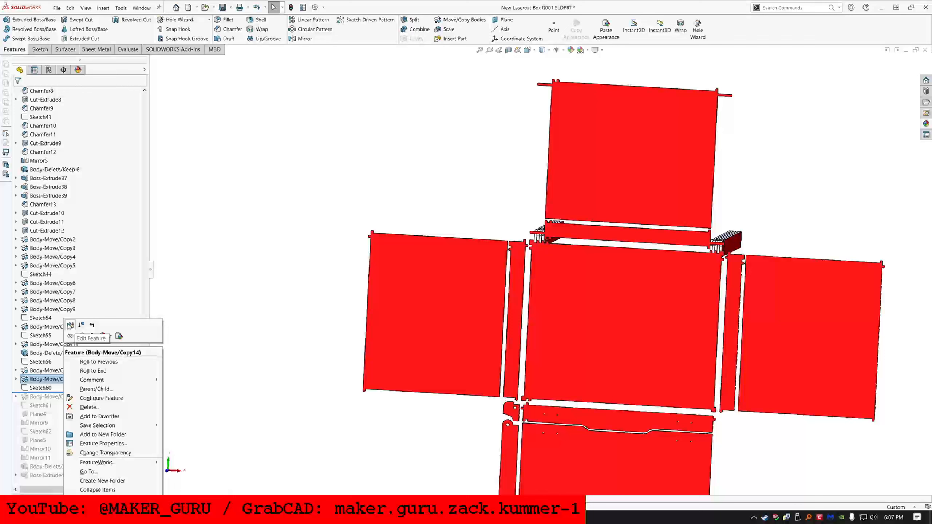
left_click(72, 329)
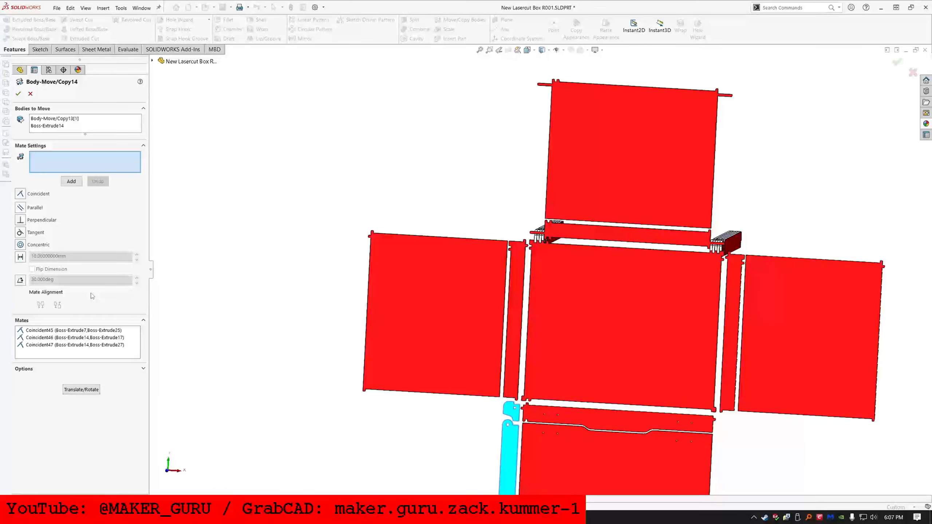
left_click(86, 344)
key("Delete")
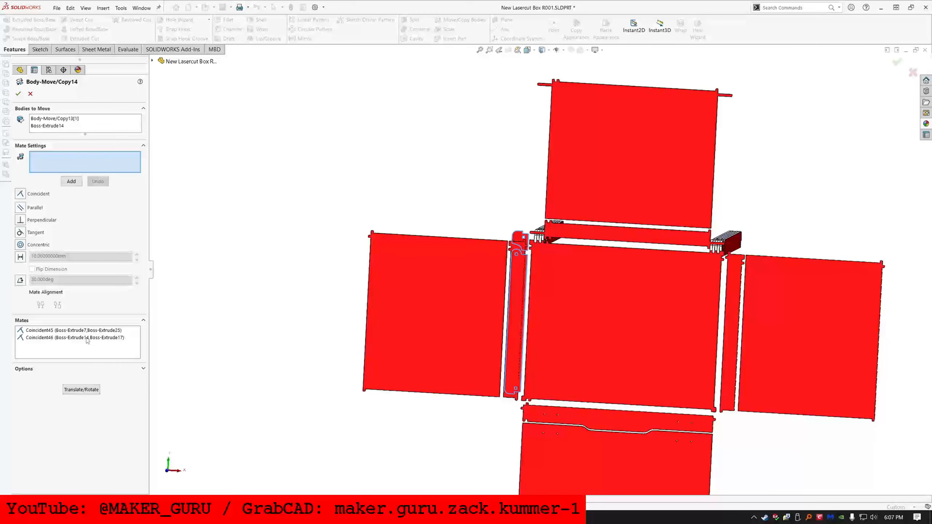
left_click(87, 338)
key("Delete")
left_click(89, 330)
key("Delete")
- Add an aligned coincident mate between the hinge arm's broad face and the front face of the large left side panel
scroll(525, 242, "down", 5)
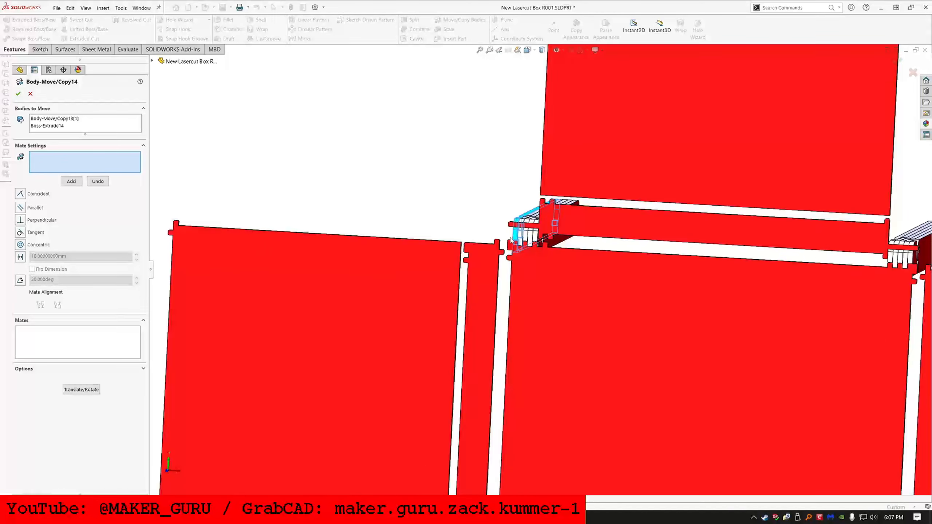
left_click(458, 223)
left_click(361, 307)
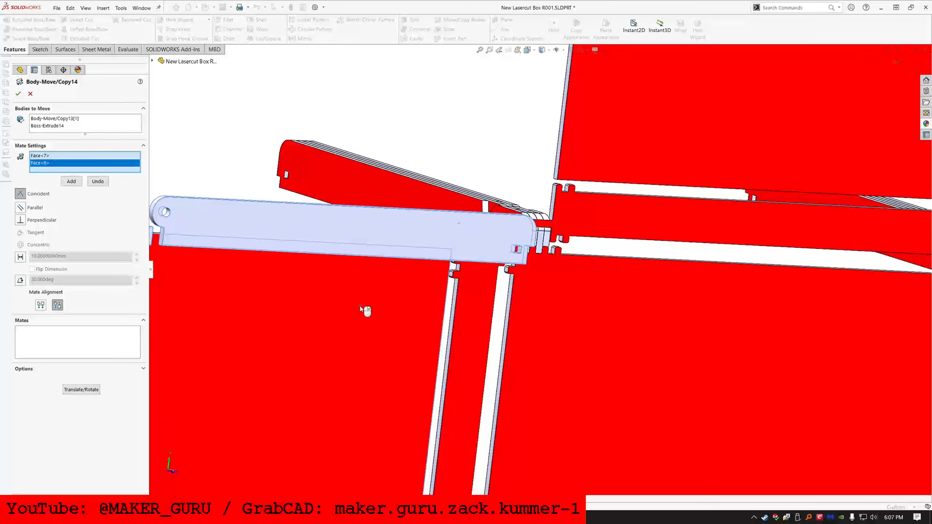
left_click(41, 305)
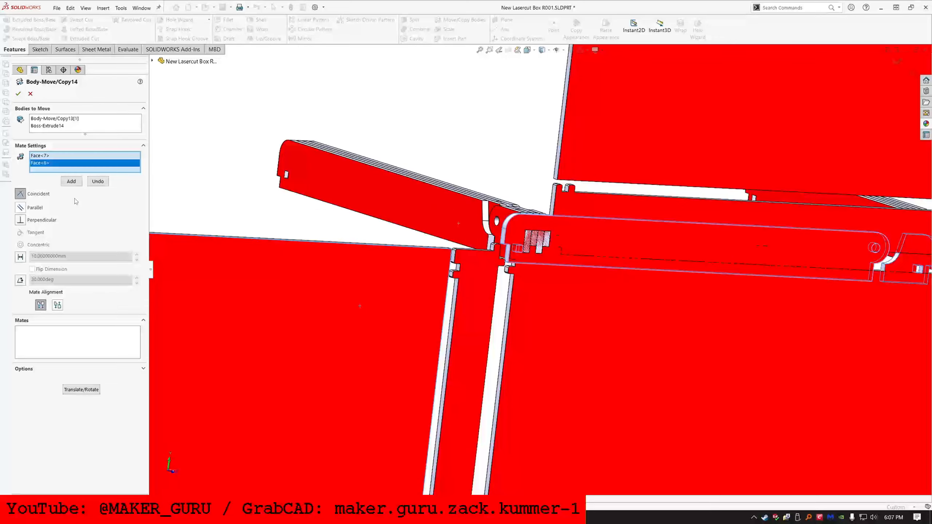
left_click(71, 181)
scroll(579, 246, "up", 5)
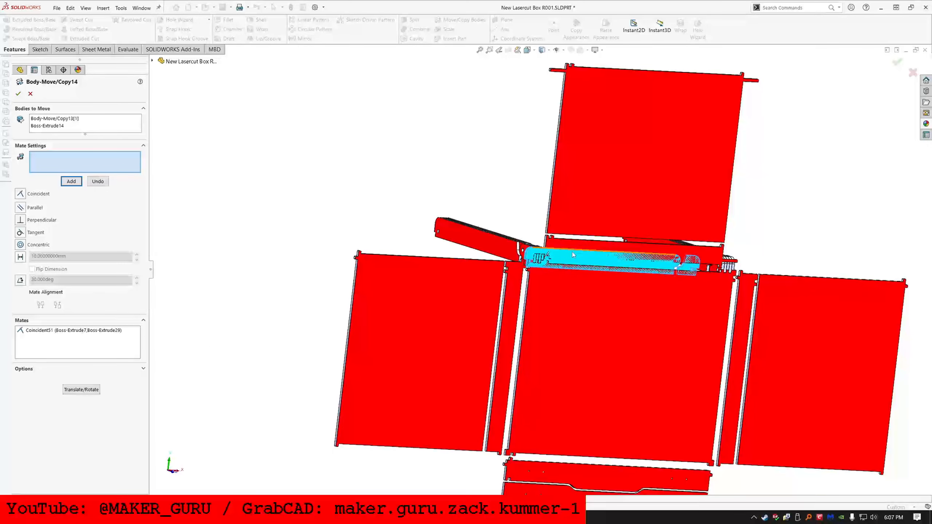
scroll(572, 257, "down", 8)
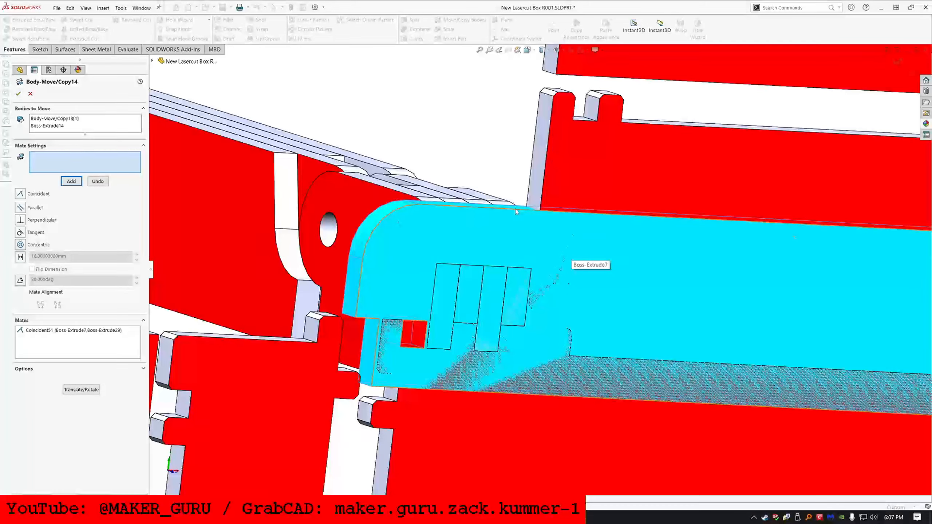
left_click(515, 210)
scroll(575, 190, "up", 5)
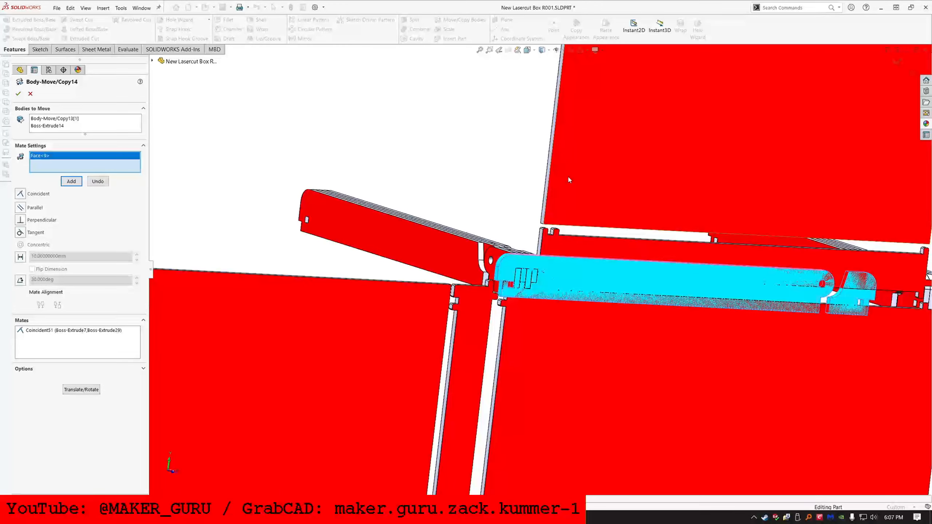
scroll(568, 174, "down", 8)
scroll(527, 98, "down", 5)
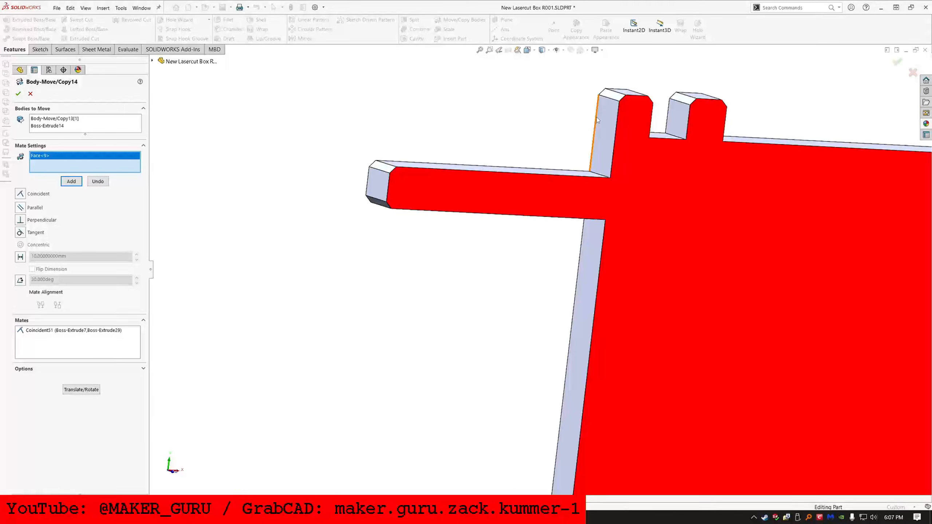
left_click(627, 92)
key("Delete")
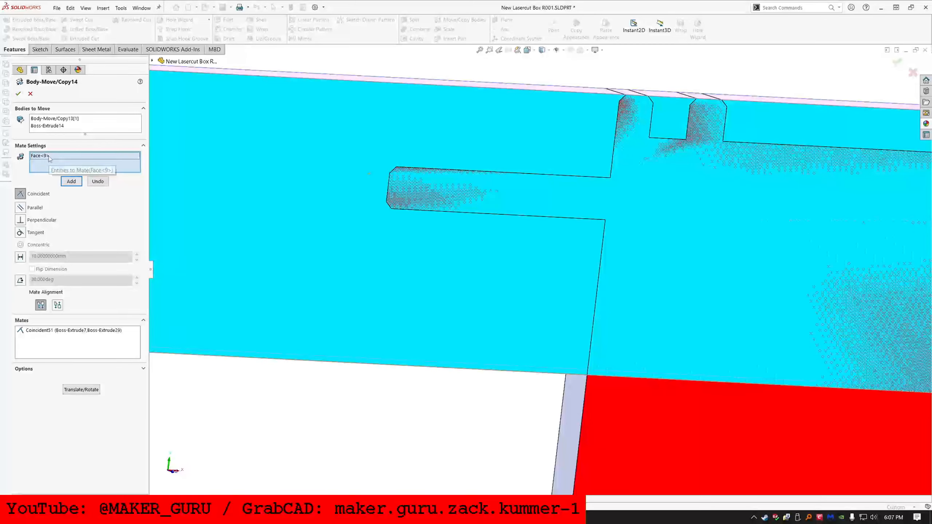
left_click(48, 157)
key("Delete")
- Add an aligned coincident mate between the hinge arm's long edge face and the tab on the narrow strip below the top panel
scroll(332, 131, "down", 3)
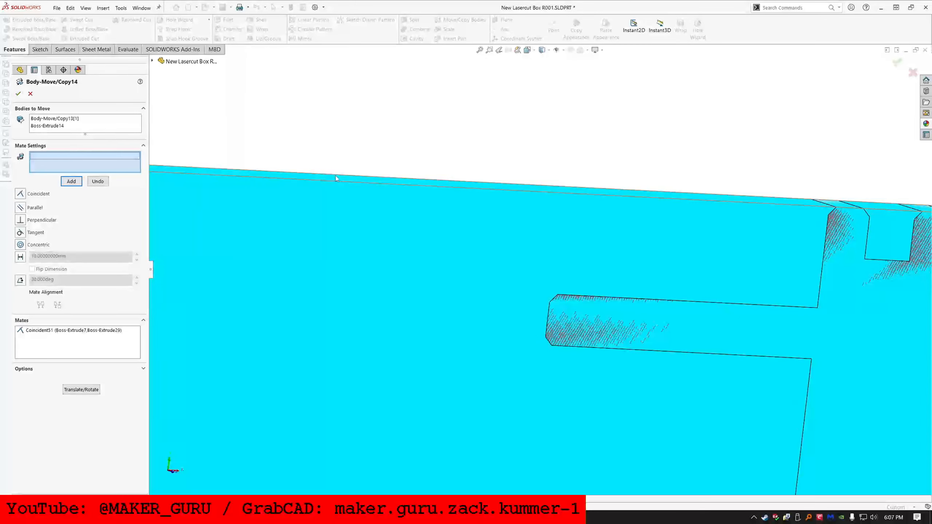
left_click(512, 356)
scroll(525, 353, "up", 8)
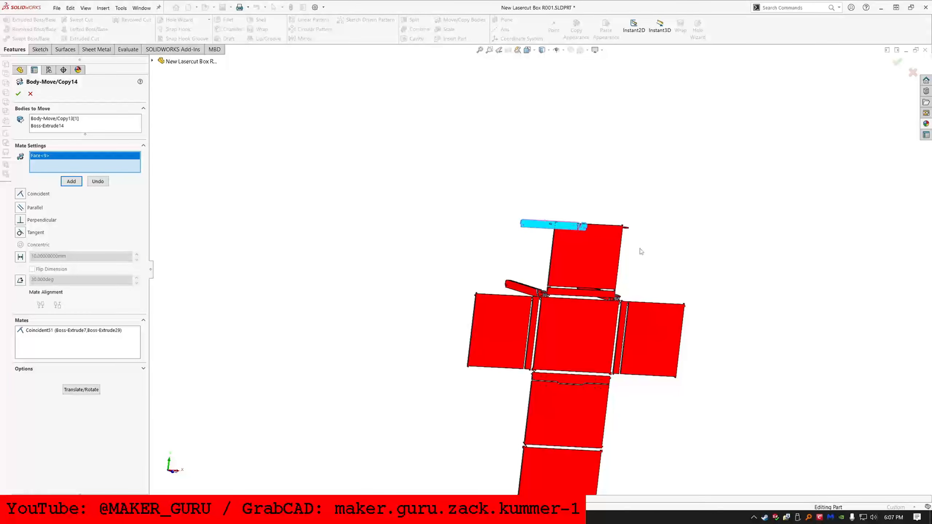
scroll(546, 300, "down", 6)
scroll(498, 356, "down", 8)
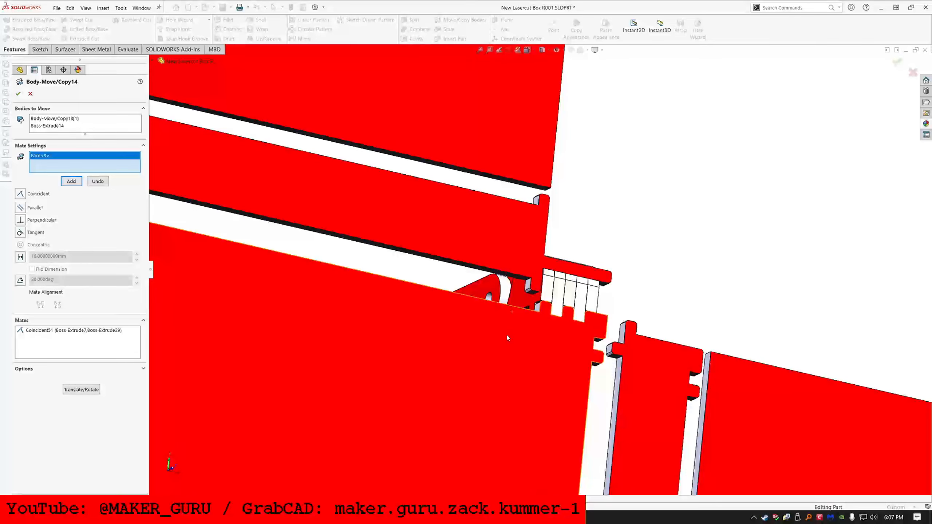
left_click(567, 269)
scroll(457, 259, "up", 8)
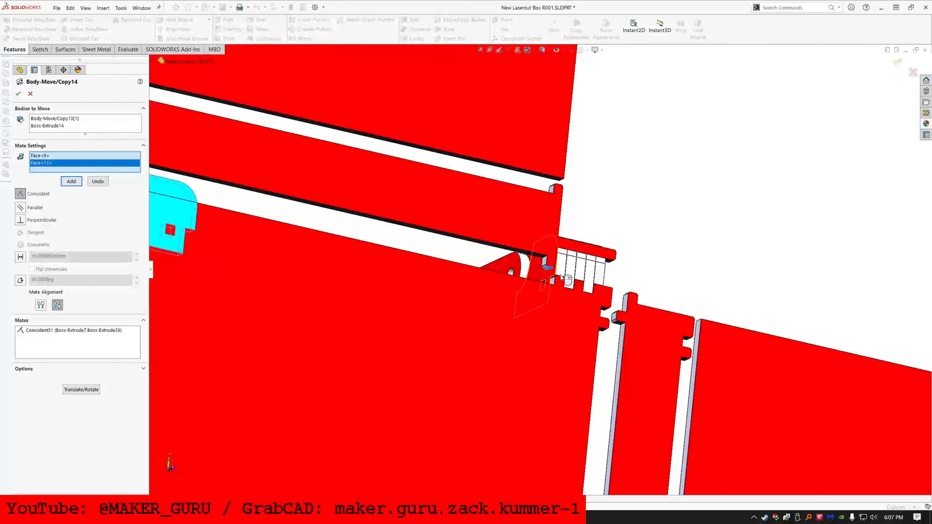
left_click(38, 309)
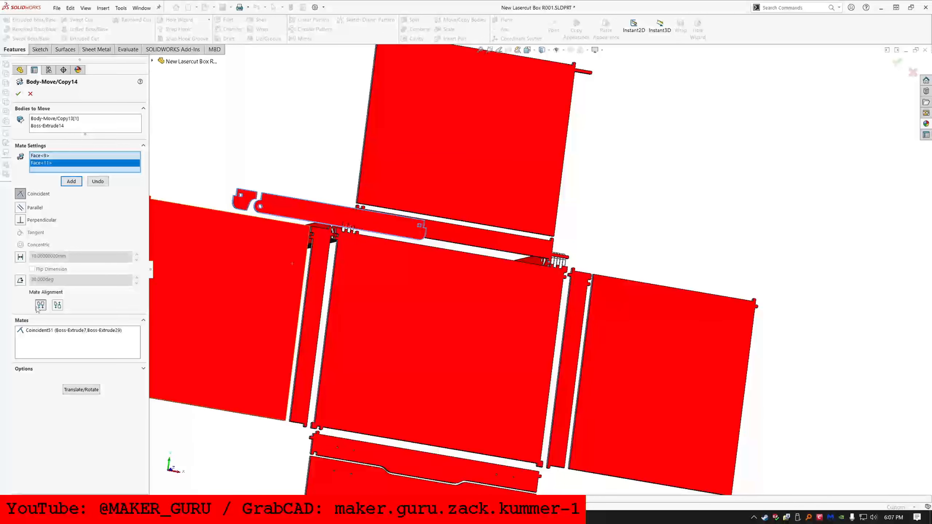
left_click(72, 181)
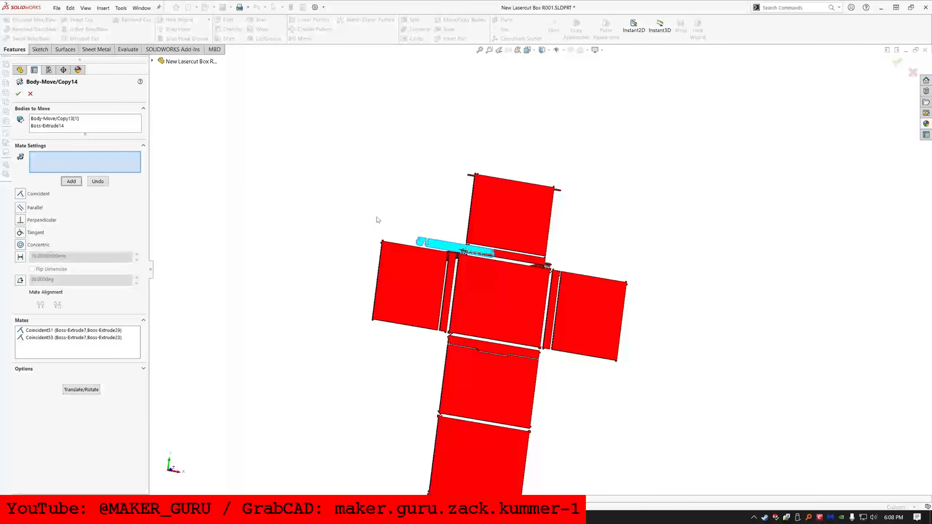
- Add a coincident mate between the small rounded piece's end face and the tab on the right narrow strip, and accept the body move
scroll(377, 217, "up", 5)
scroll(500, 276, "down", 5)
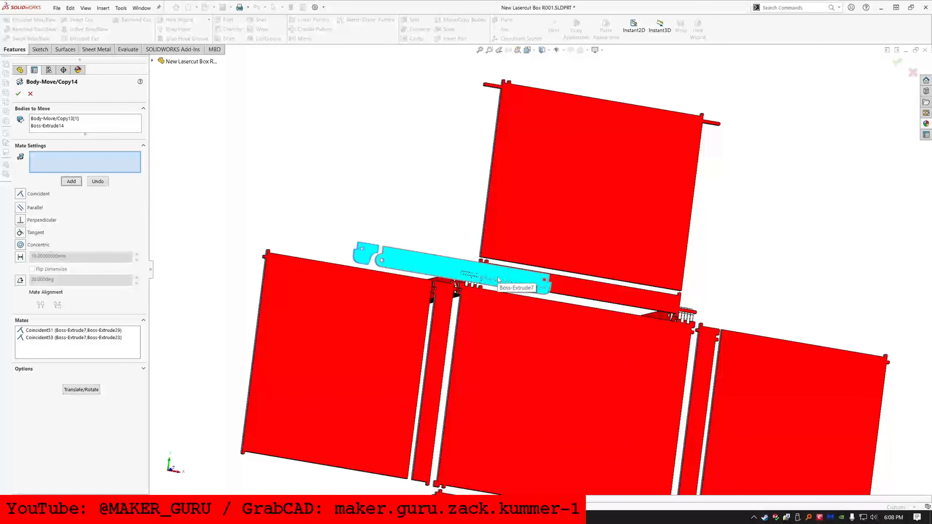
scroll(391, 253, "down", 6)
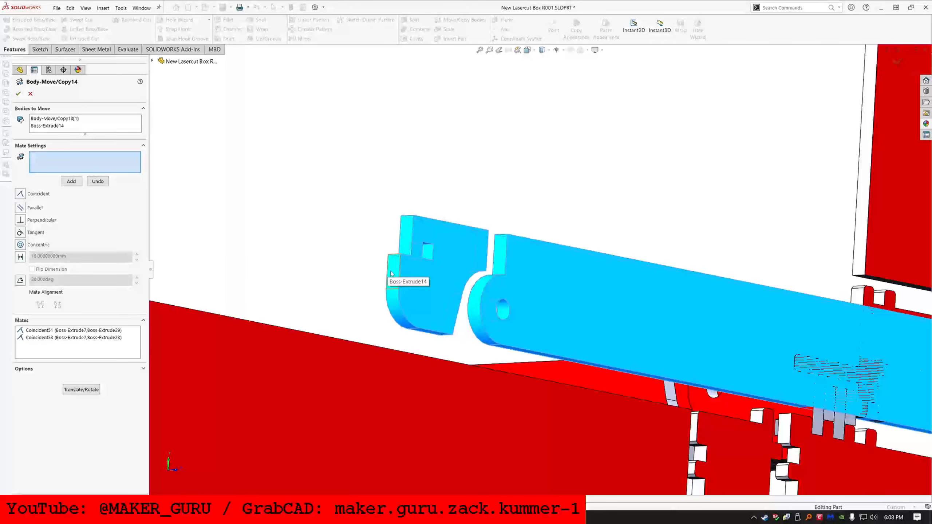
left_click(391, 273)
scroll(391, 274, "up", 8)
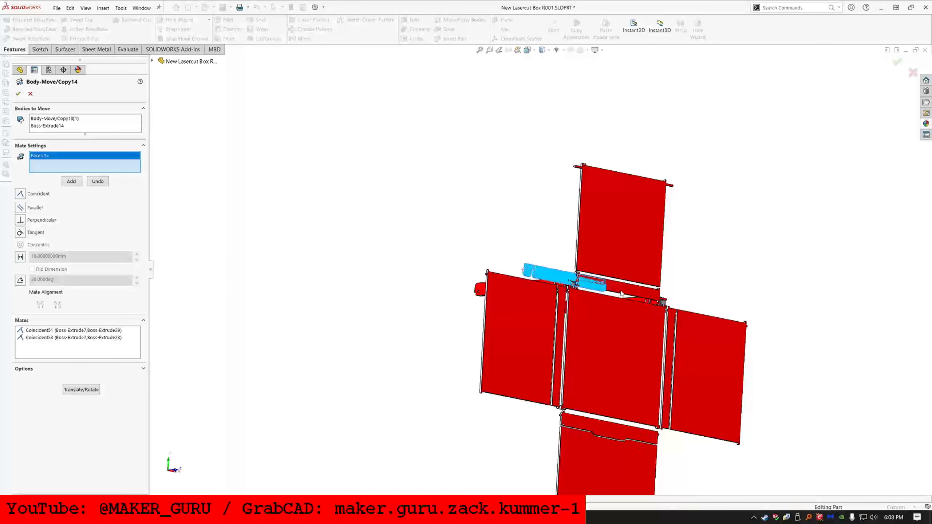
scroll(667, 297, "down", 4)
scroll(692, 322, "down", 4)
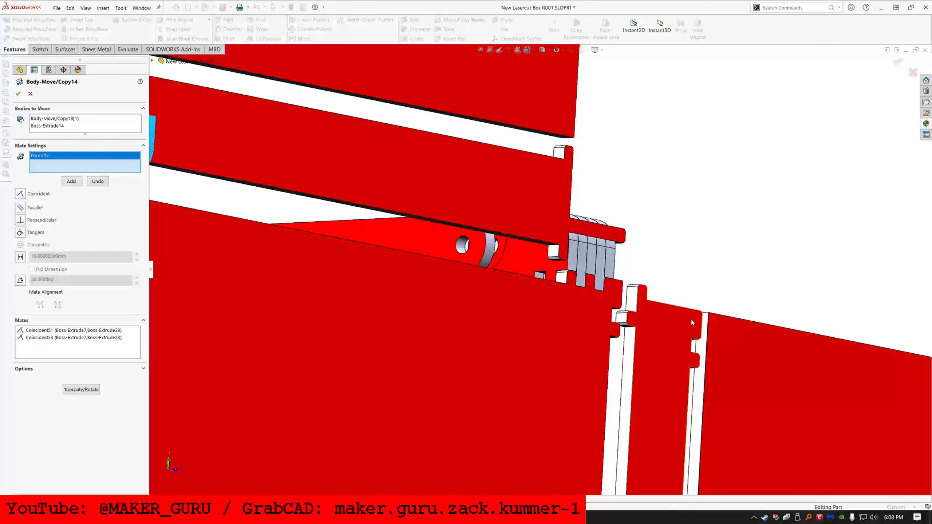
left_click(620, 320)
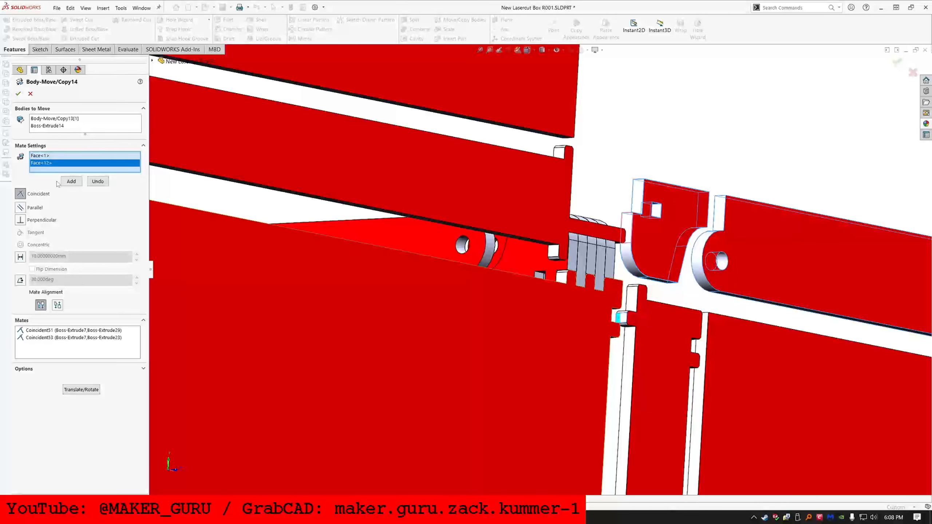
left_click(72, 182)
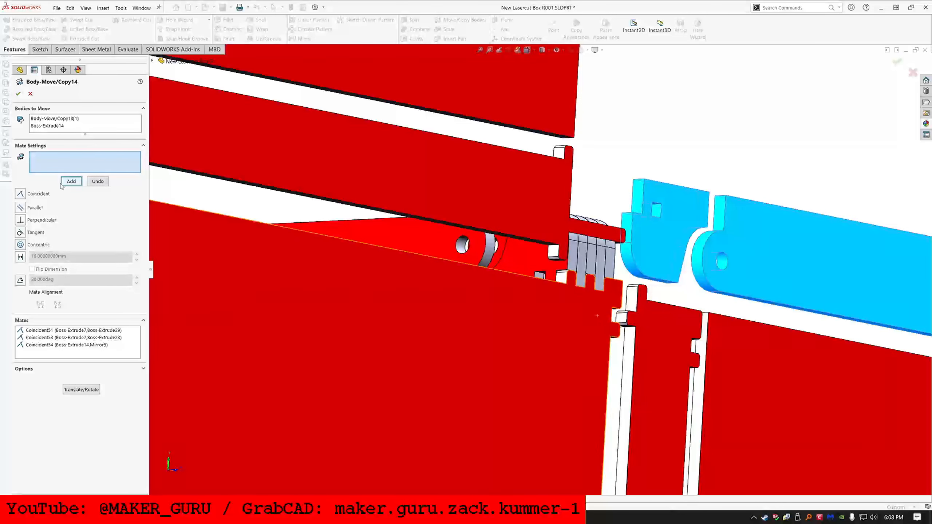
left_click(18, 94)
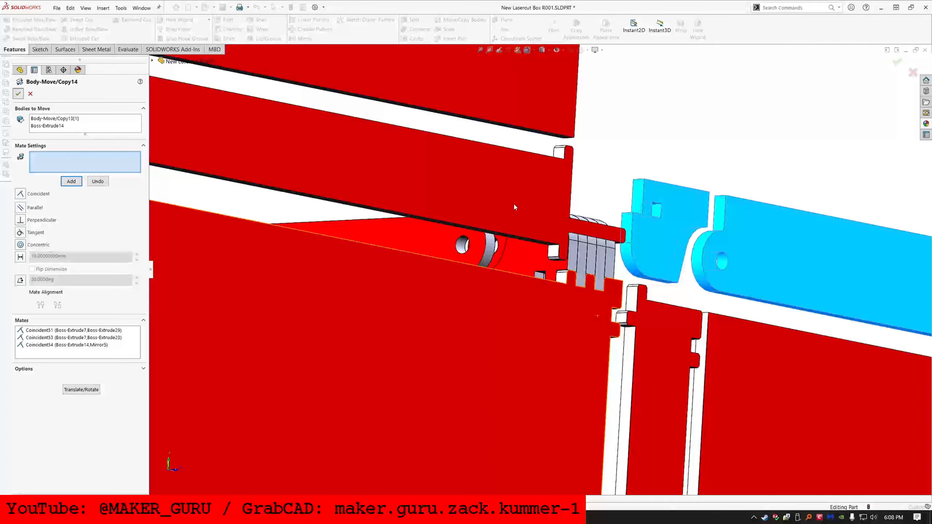
- Examine the spacing of the relocated hinge arm and small hinge piece against the surrounding flattened panels
scroll(796, 296, "down", 3)
scroll(797, 296, "down", 3)
scroll(671, 321, "up", 2)
middle_click_drag(671, 322, 612, 328)
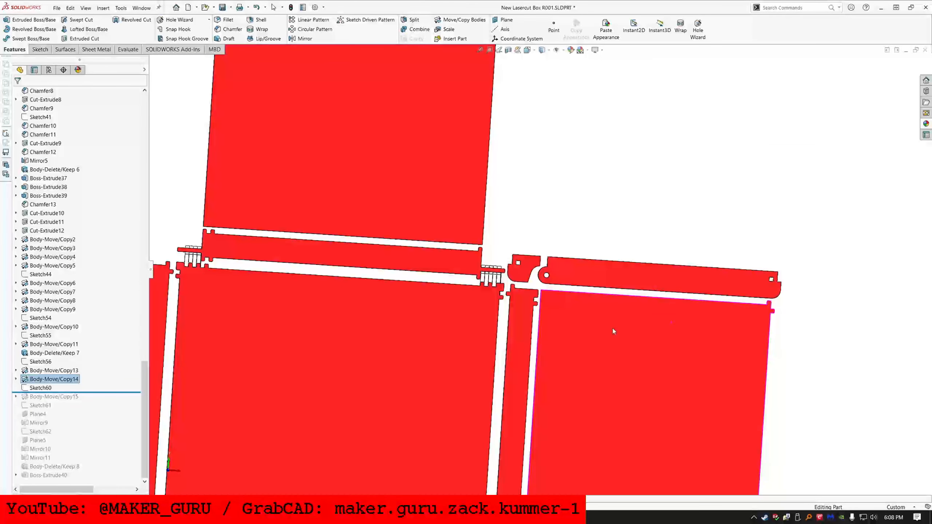
left_click(551, 271)
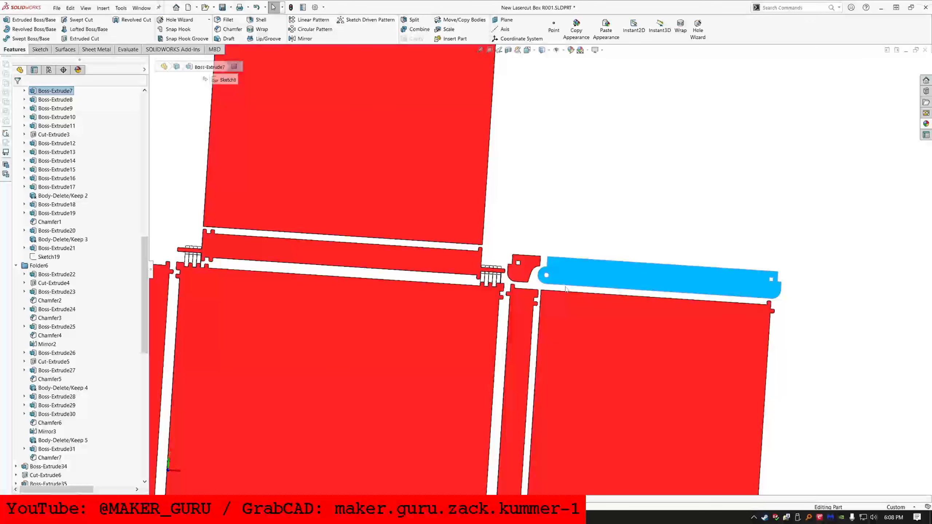
left_click(515, 219)
scroll(517, 268, "up", 7)
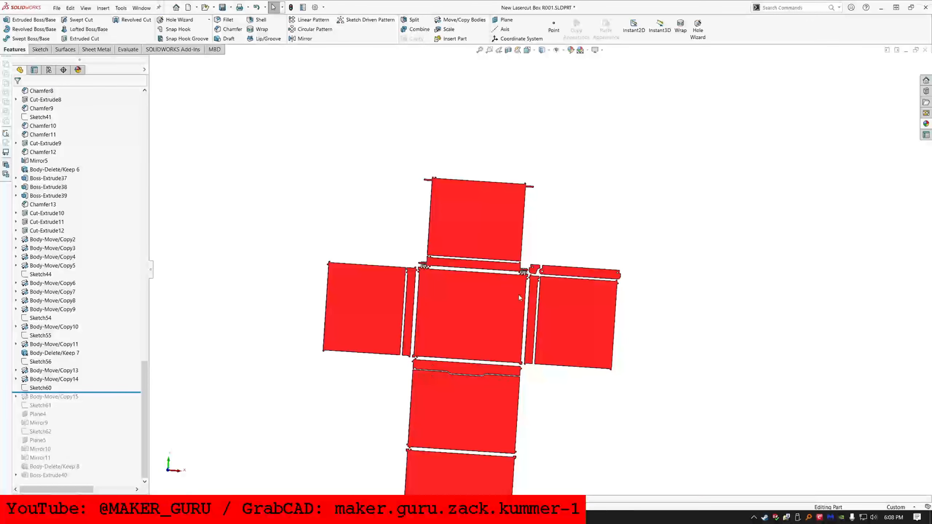
scroll(512, 302, "down", 2)
middle_click_drag(512, 303, 514, 283)
scroll(545, 246, "down", 5)
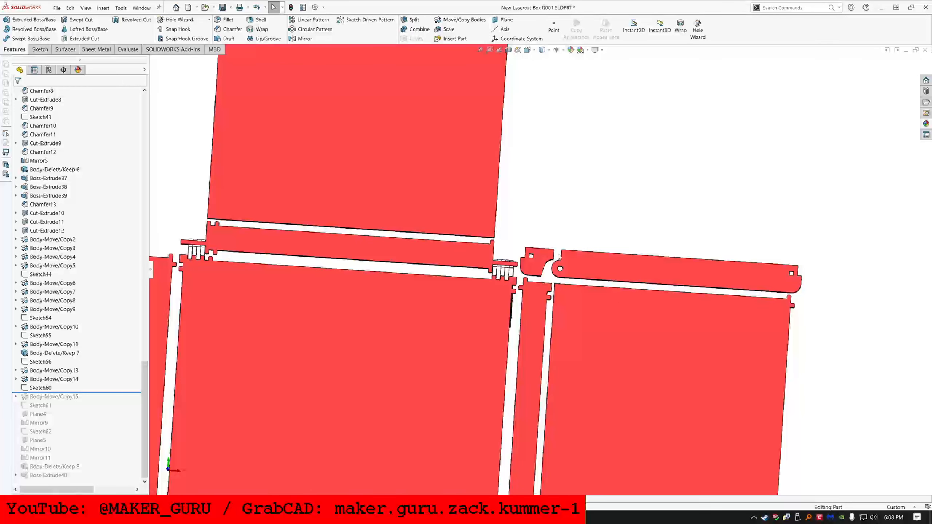
- Start a sketch on the small hinge piece's face and draw an outward line about 22 mm long from its upper edge's midpoint
left_click(532, 266)
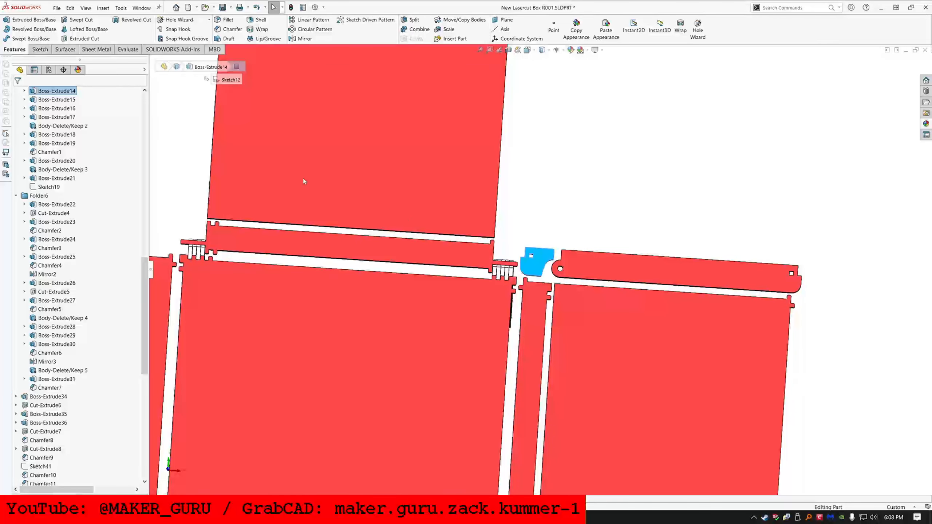
left_click(39, 49)
left_click(17, 20)
left_click(123, 20)
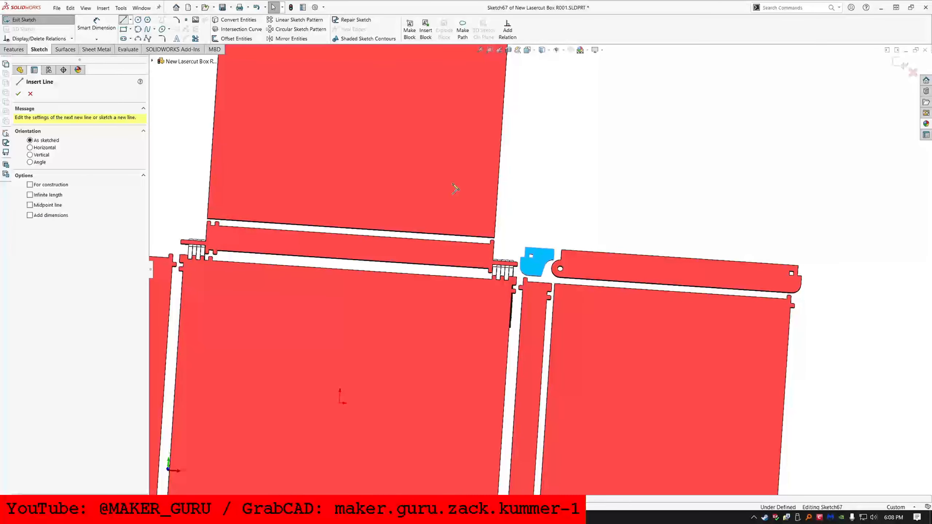
left_click(540, 249)
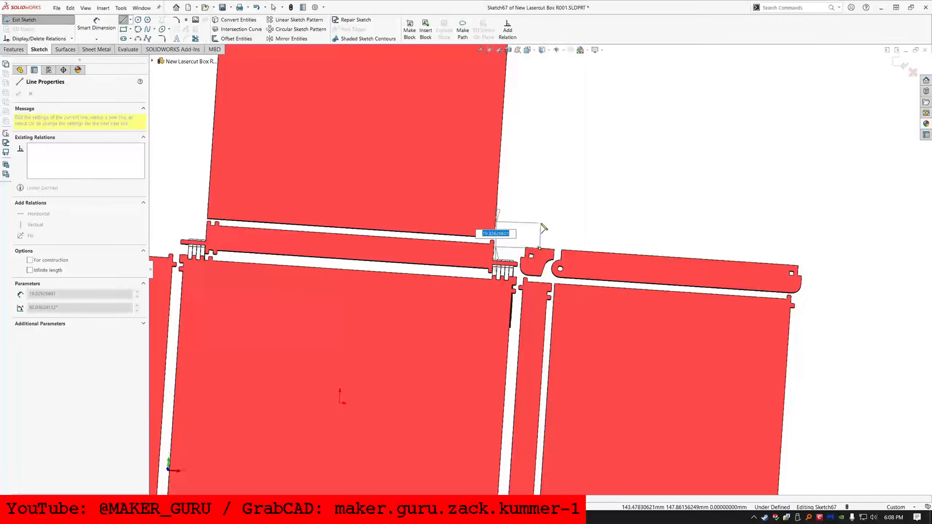
left_click(543, 220)
key("Escape")
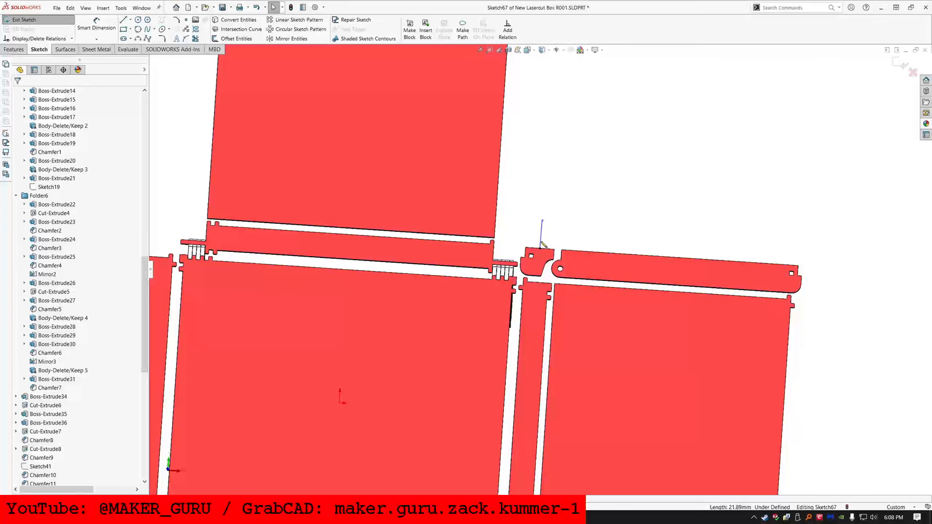
- Make the sketched line perpendicular to the small hinge piece's upper edge
left_click(541, 238)
left_click(547, 249, "ctrl")
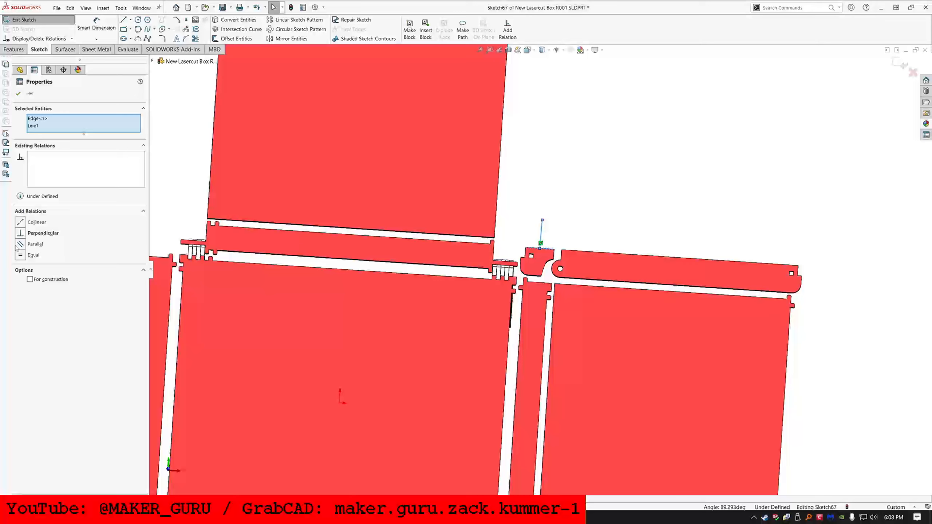
left_click(23, 234)
- Dimension the line's length with the equation "LAYOUT_SPACE" / 2
left_click(96, 24)
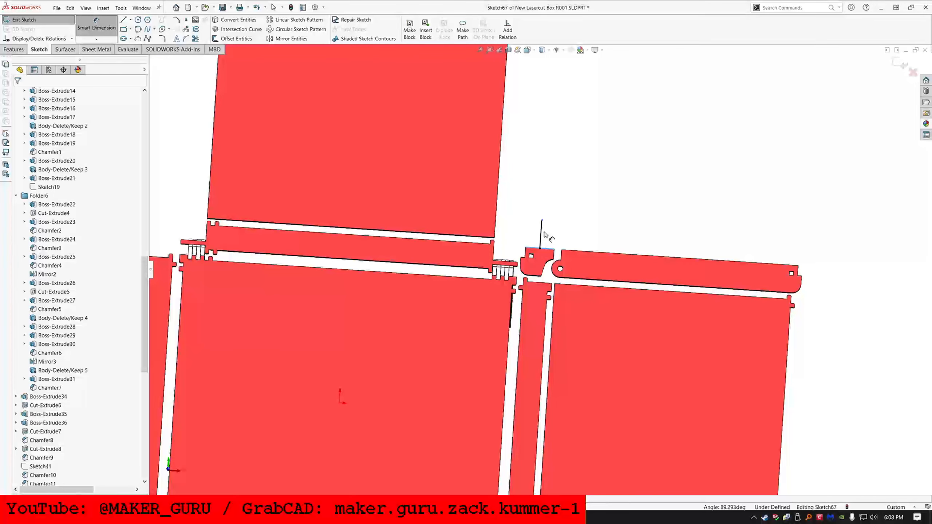
left_click(542, 234)
left_click(565, 233)
type("=")
mouse_move(642, 257)
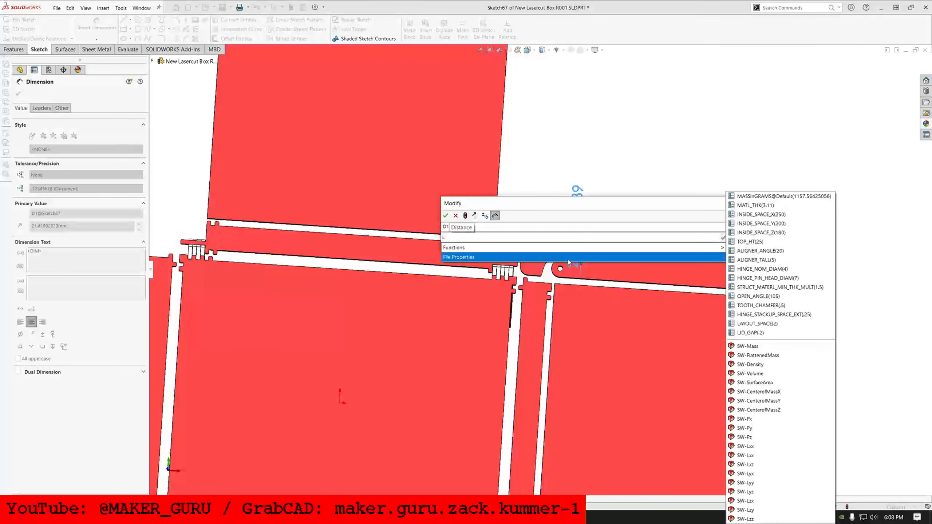
left_click(789, 324)
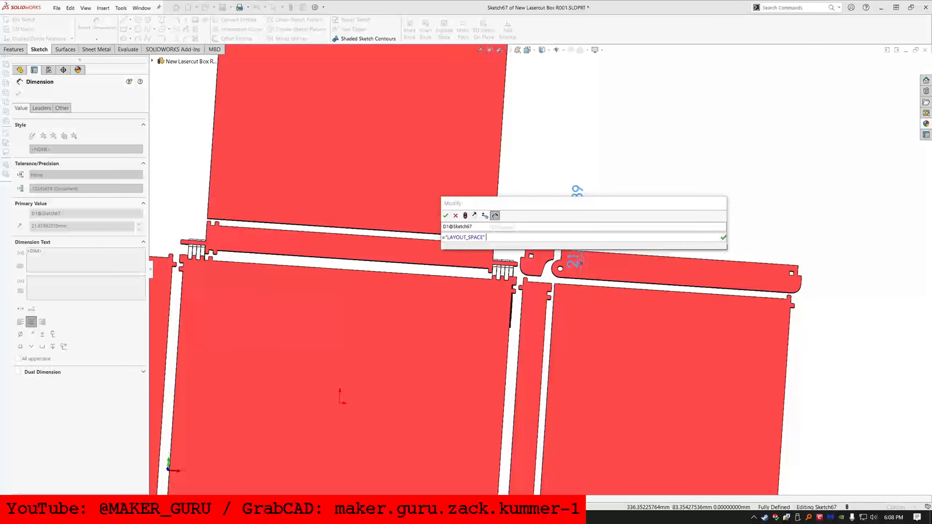
type("/ ")
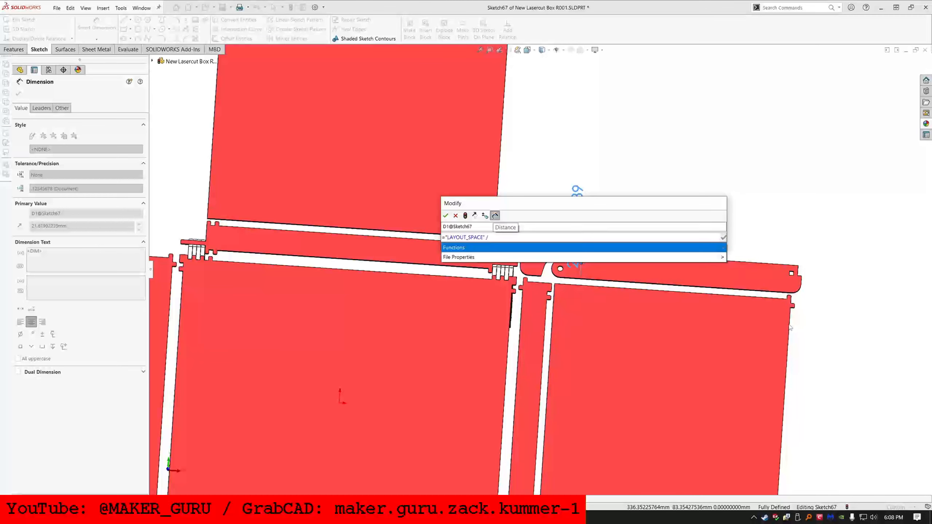
type("2")
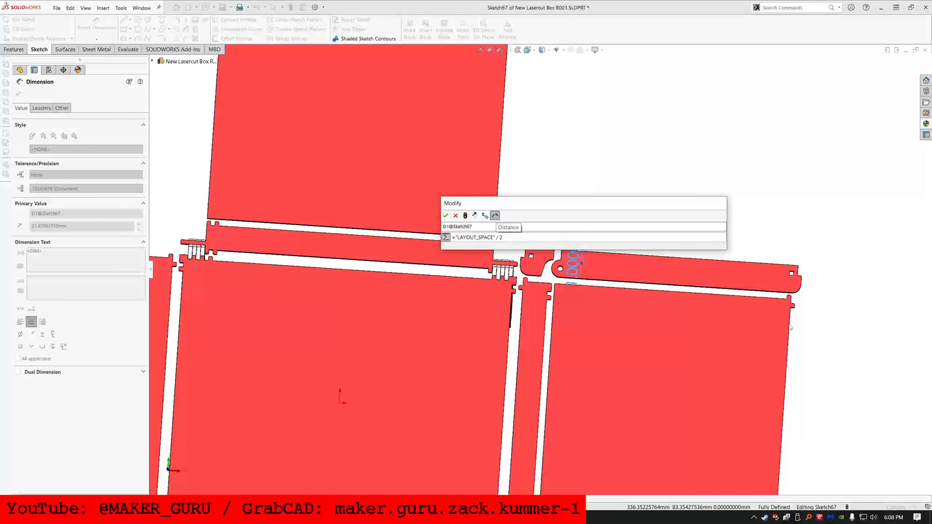
key("Return")
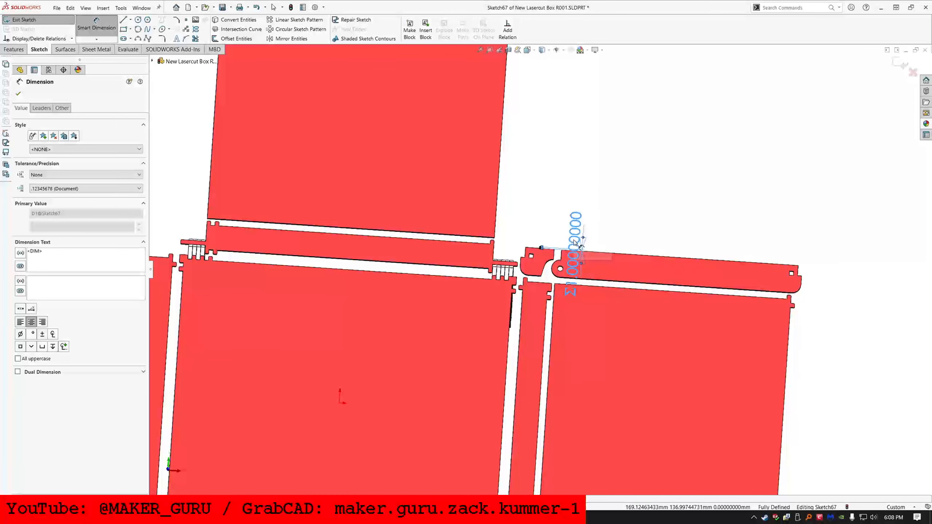
- Change the line's length equation to "LAYOUT_SPACE" and exit the sketch
double_click(575, 257)
type("= =\"LAYOUT_SPACE\" / 2")
key("ctrl+a")
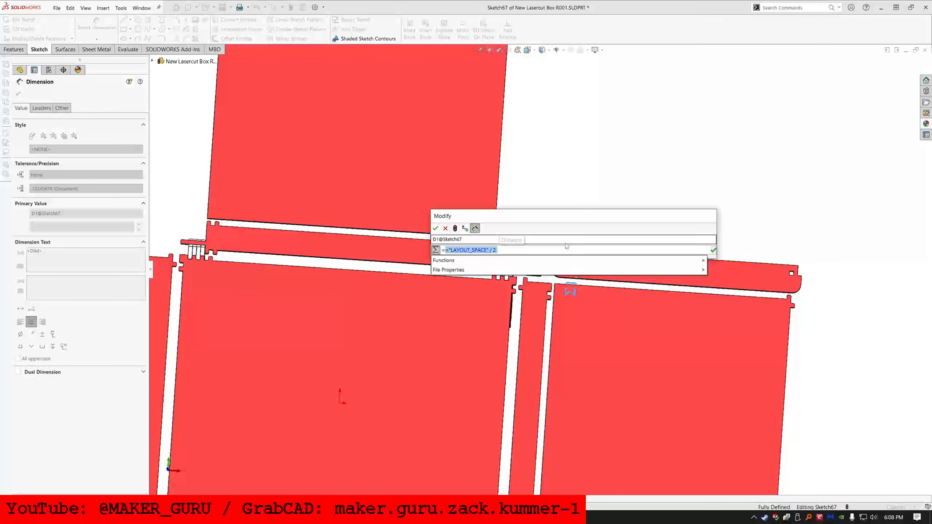
type("=la")
key("Return")
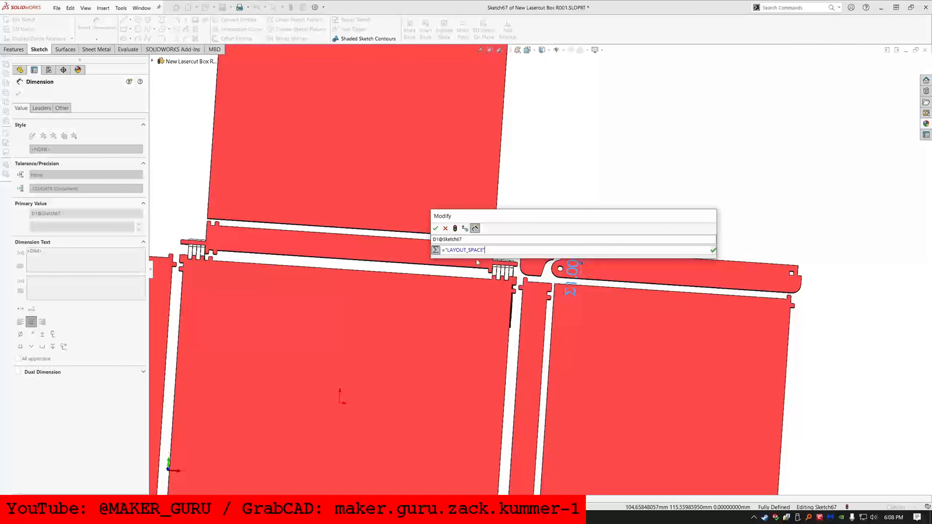
key("Return")
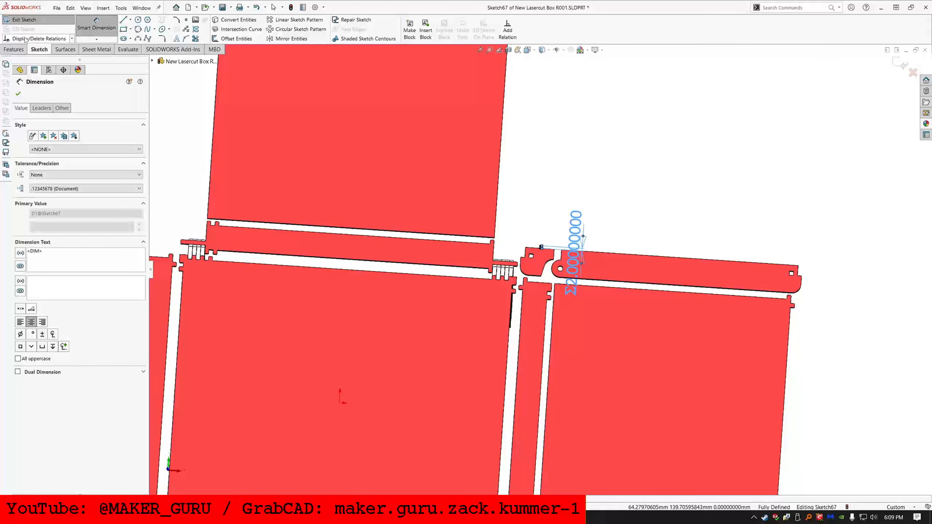
left_click(27, 21)
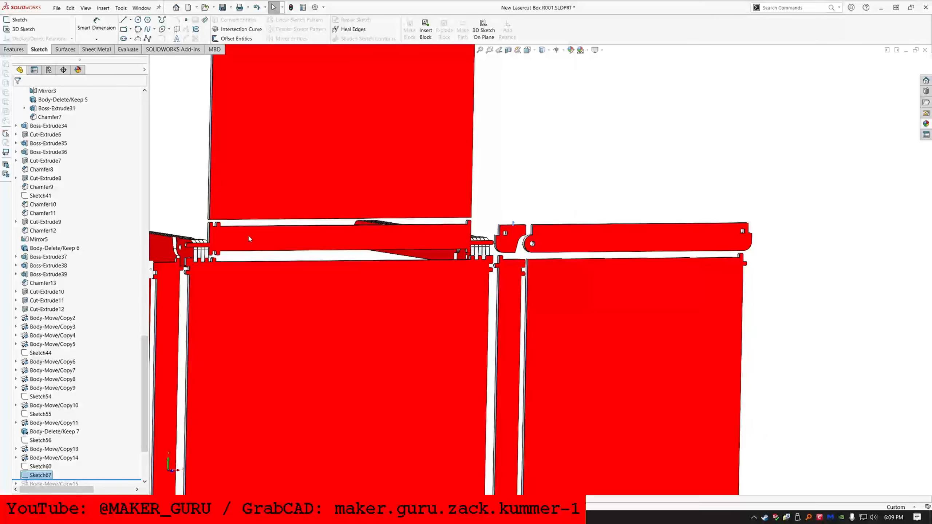
left_click(13, 49)
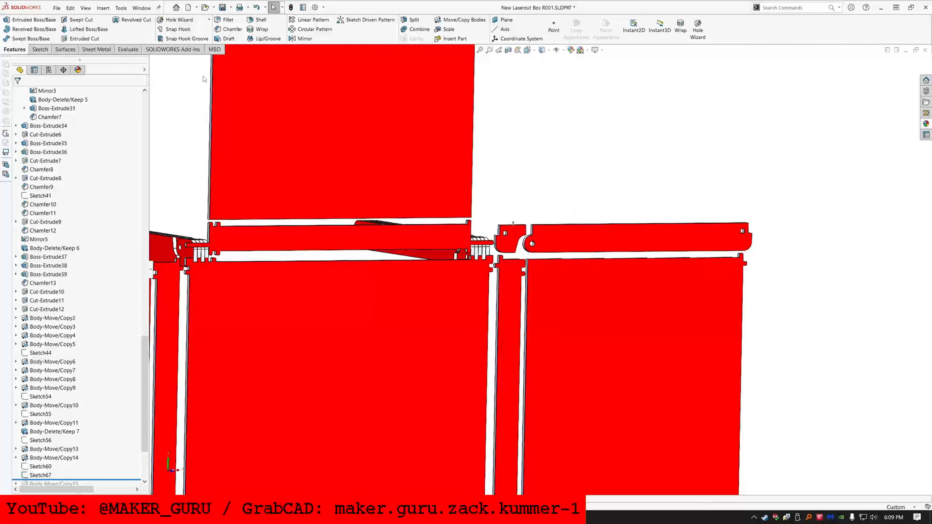
left_click(460, 19)
middle_click_drag(195, 225, 349, 270, "ctrl")
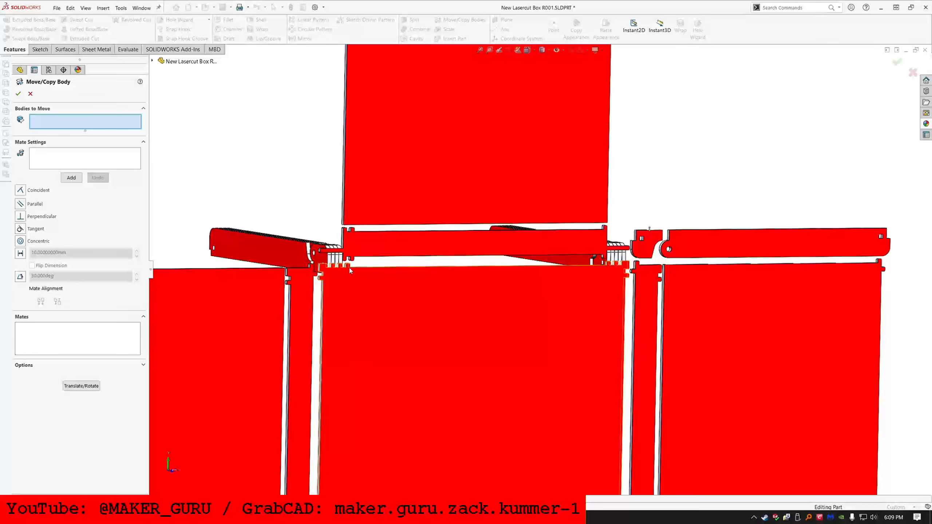
left_click(320, 257)
left_click(293, 256)
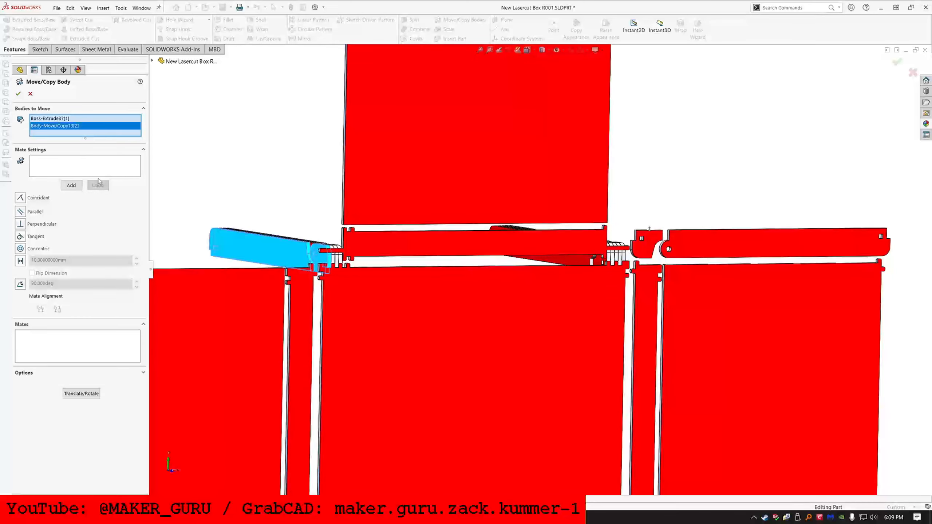
left_click(79, 168)
left_click(257, 247)
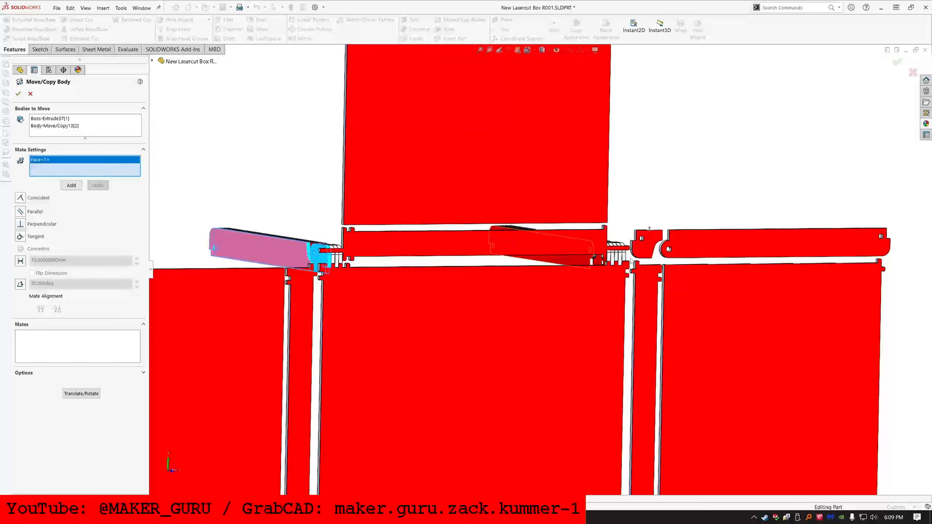
left_click(694, 253)
middle_click_drag(499, 287, 466, 235)
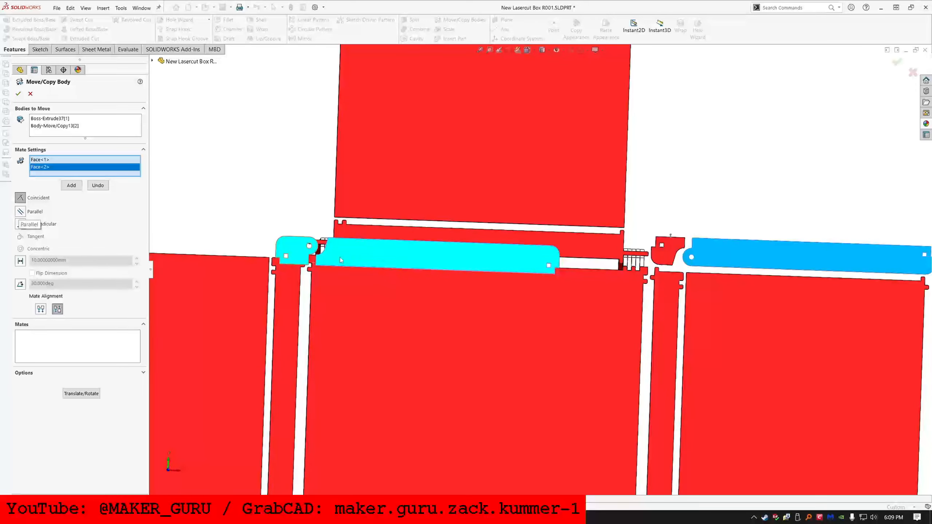
scroll(460, 286, "up", 5)
scroll(494, 259, "down", 4)
middle_click_drag(494, 259, 520, 281)
scroll(440, 294, "down", 1)
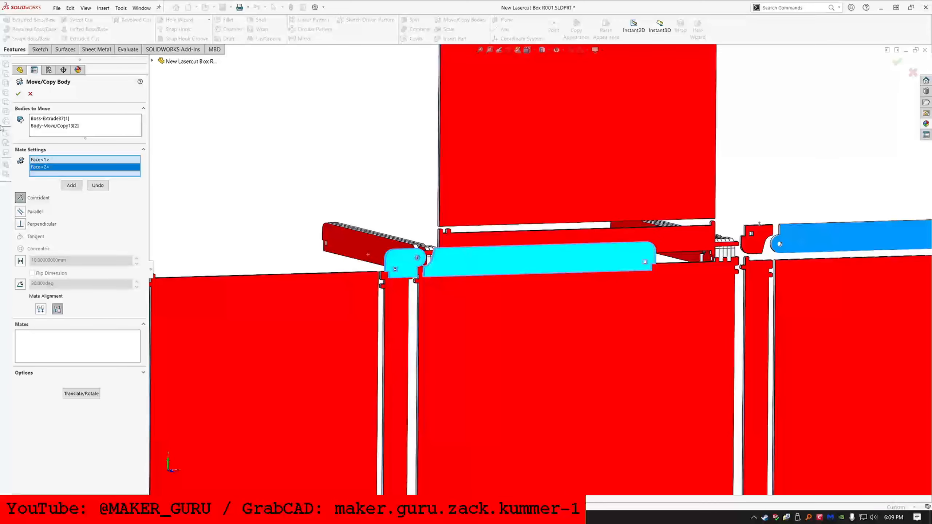
left_click(98, 189)
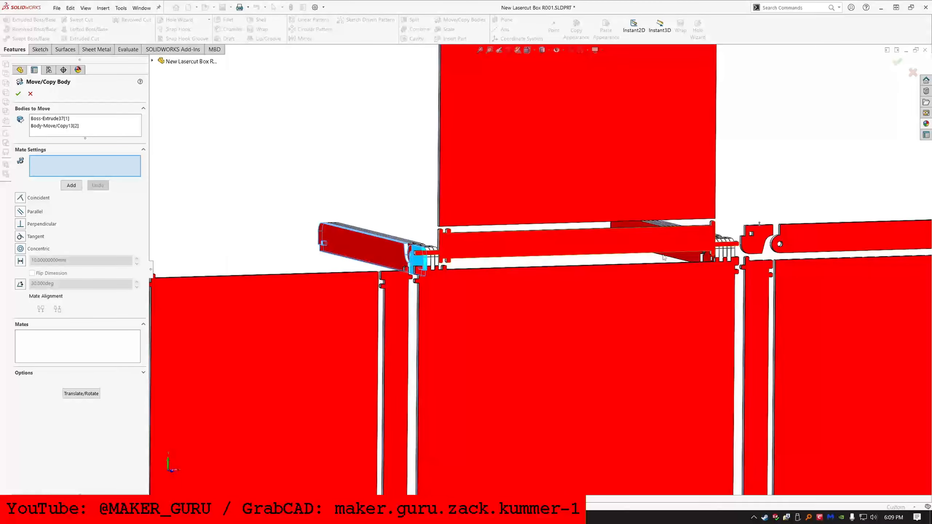
left_click(31, 94)
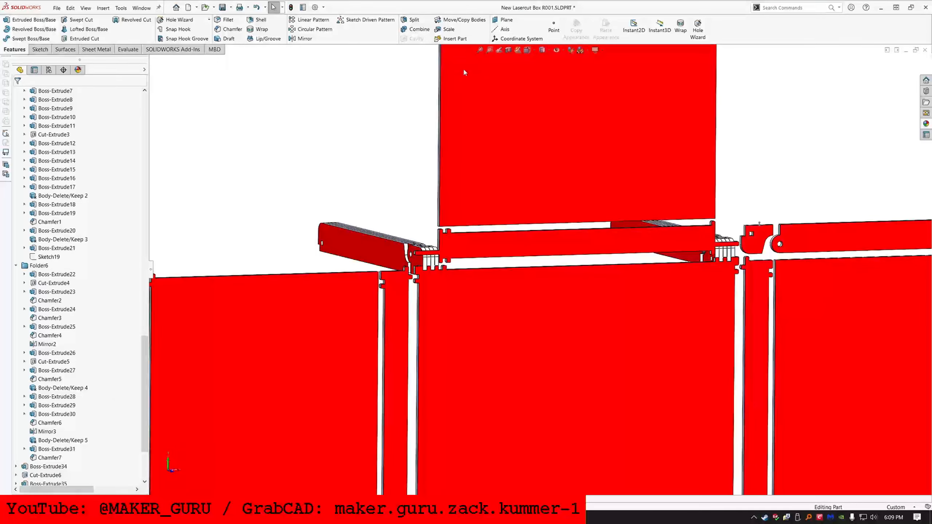
- Start a Move/Copy Body feature with the outermost long arm of the right hinge stack and its adjoining small hinge piece as bodies
left_click(463, 20)
middle_click_drag(587, 147, 857, 207)
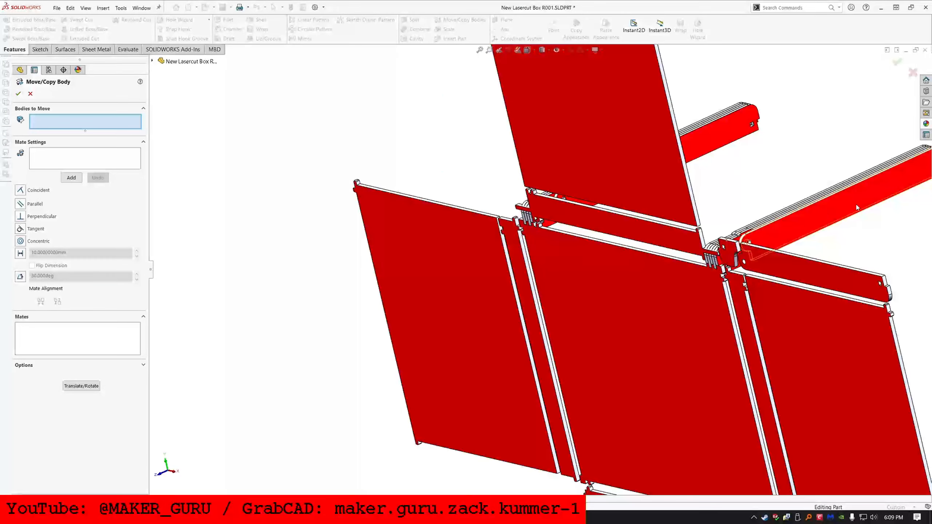
left_click(856, 207)
scroll(698, 279, "down", 3)
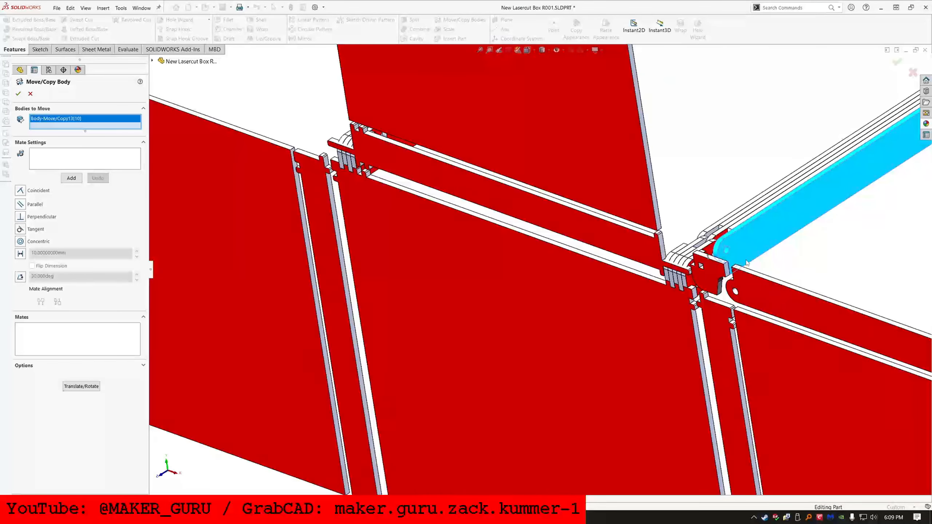
left_click(696, 280)
left_click(61, 168)
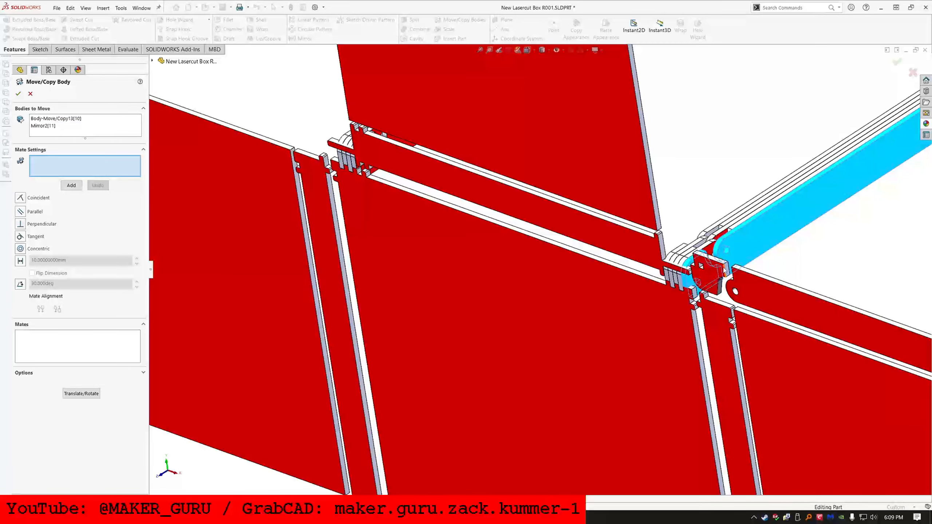
- Add a coincident mate between the small hinge piece's edge face and the tab face near the centre panel's upper left corner
middle_click_drag(695, 286, 673, 279)
left_click(675, 279)
scroll(675, 280, "up", 5)
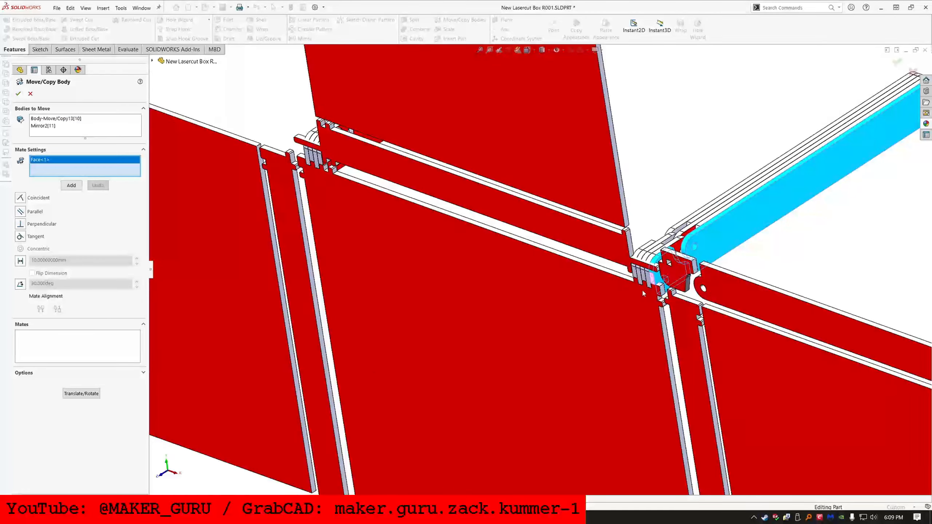
scroll(433, 261, "down", 8)
left_click(431, 261)
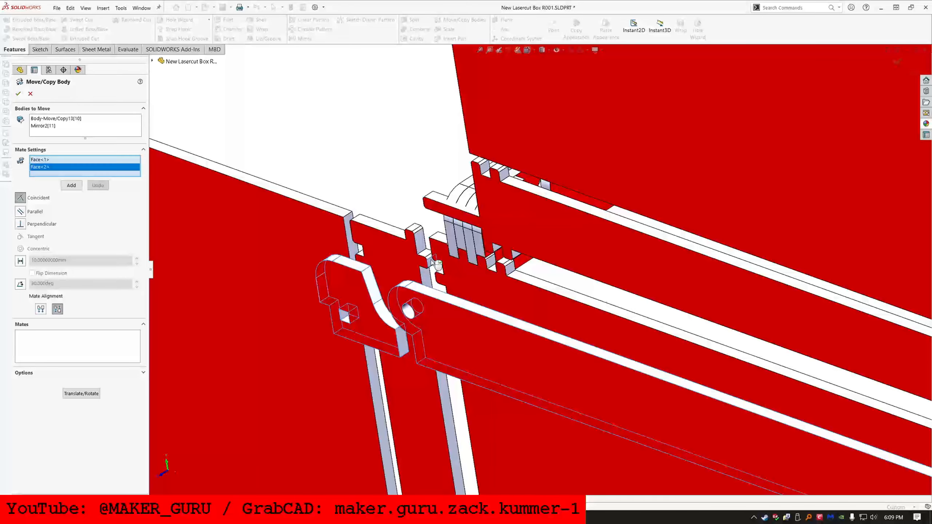
scroll(433, 261, "up", 3)
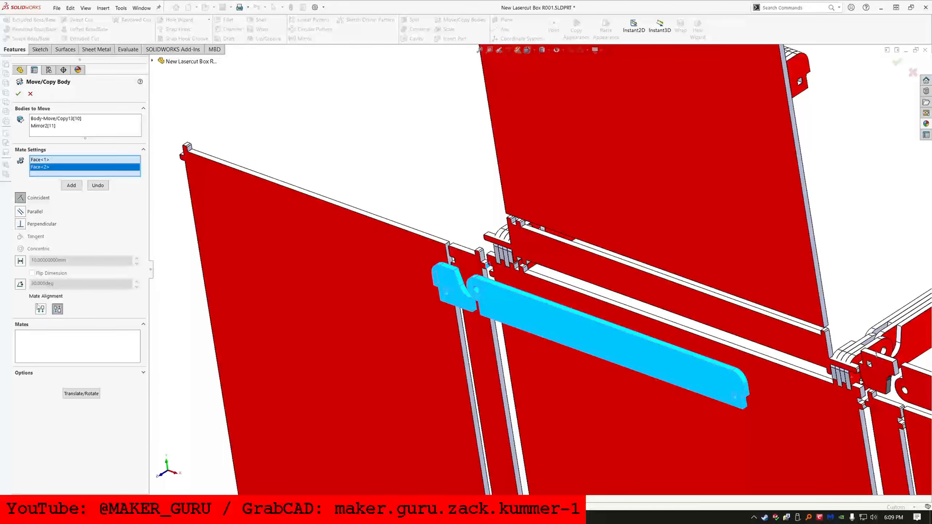
left_click(71, 185)
scroll(554, 257, "up", 3)
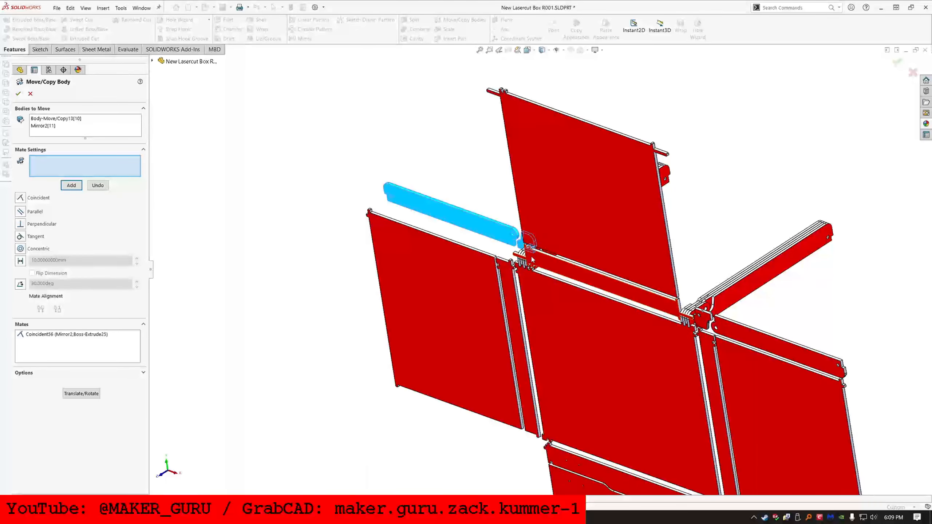
- Add a second coincident mate, set to aligned, between the small hinge piece and the panel tab near the centre panel's upper left corner
scroll(532, 242, "down", 5)
left_click(514, 238)
middle_click_drag(514, 238, 458, 190)
left_click(440, 279)
middle_click_drag(440, 257, 416, 254)
left_click(41, 309)
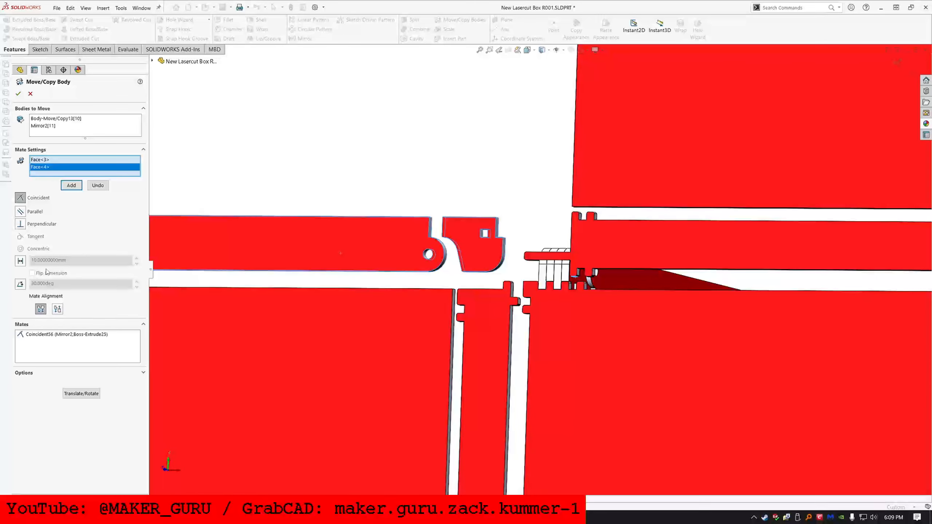
left_click(71, 186)
- Make the long arm's front face coincident with the left side panel's front face and finish the body move
left_click(349, 348)
left_click(342, 237)
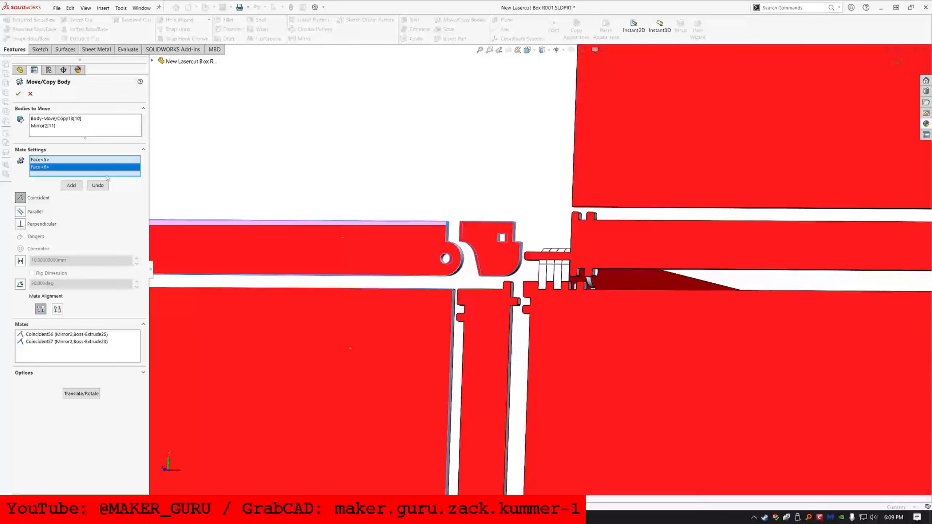
left_click(72, 185)
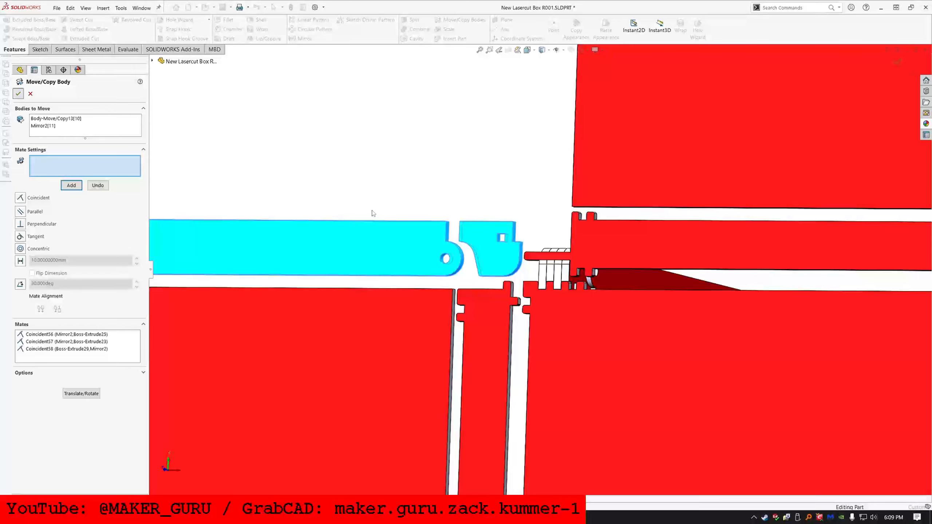
key("Return")
scroll(539, 274, "down", 5)
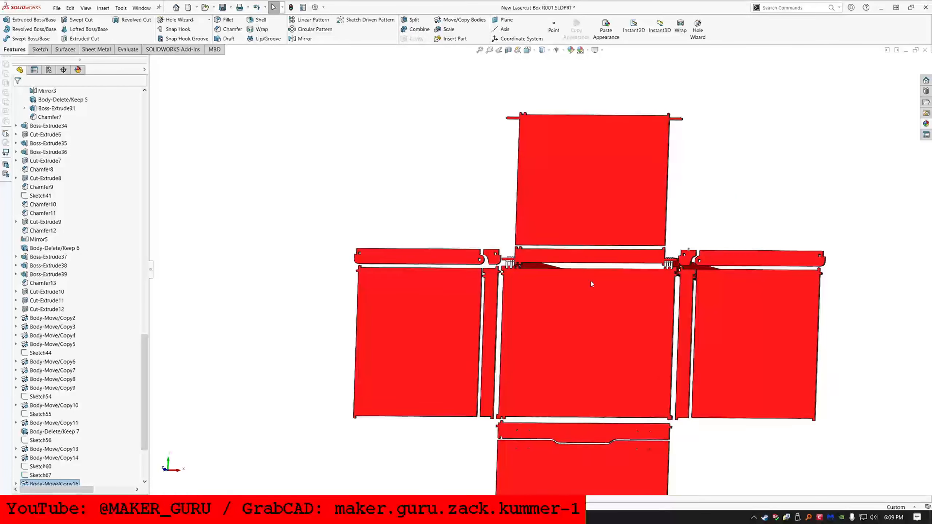
- Examine the left and right hinge stacks and the arm pieces laid out beside them to see which bodies remain
scroll(589, 279, "up", 3)
middle_click_drag(585, 245, 594, 277)
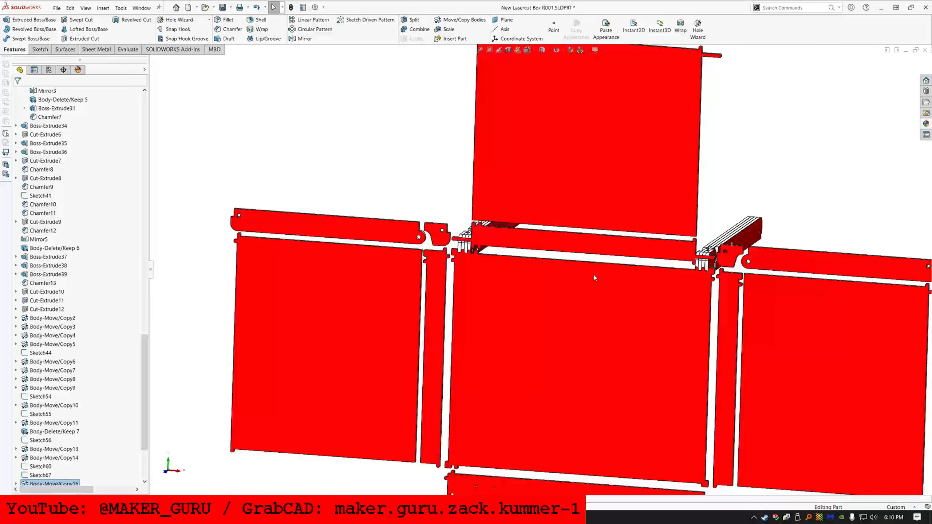
scroll(778, 243, "up", 2)
left_click(269, 111)
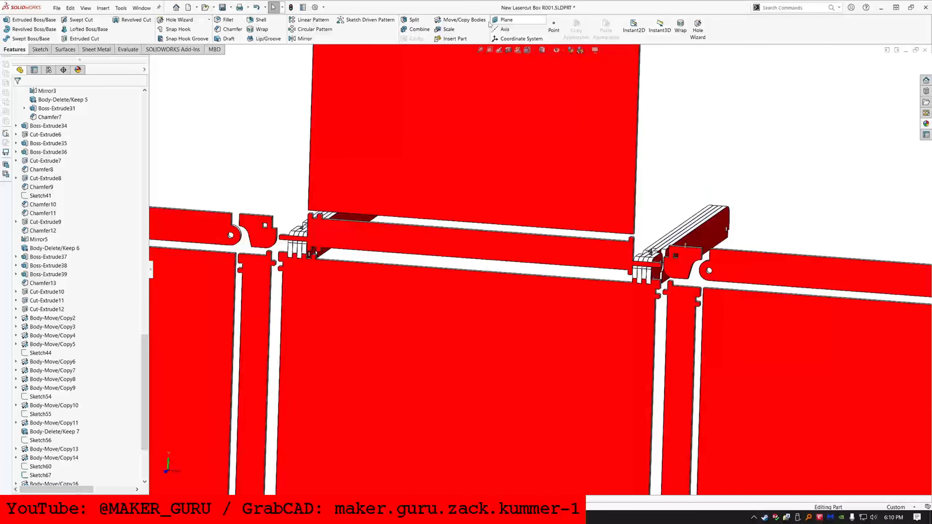
middle_click_drag(648, 269, 675, 257)
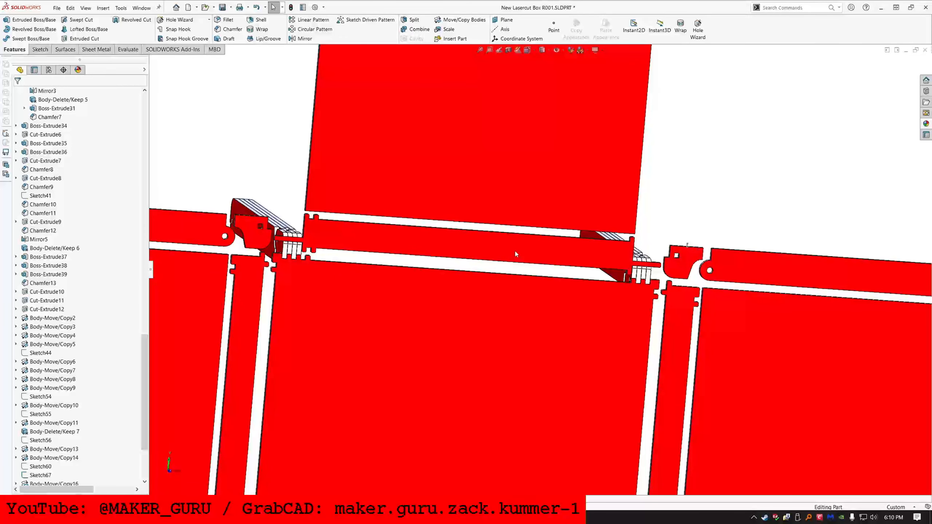
middle_click_drag(665, 243, 584, 255)
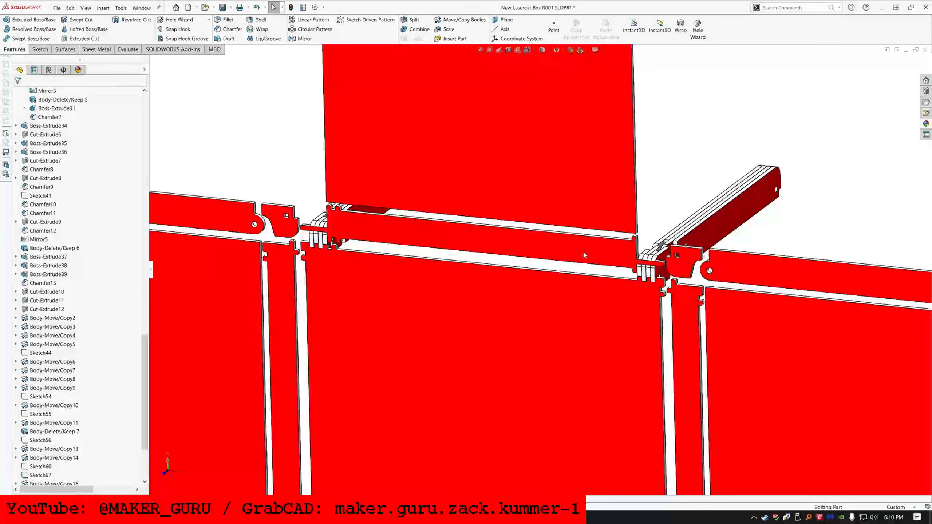
left_click(668, 256)
scroll(675, 257, "up", 3)
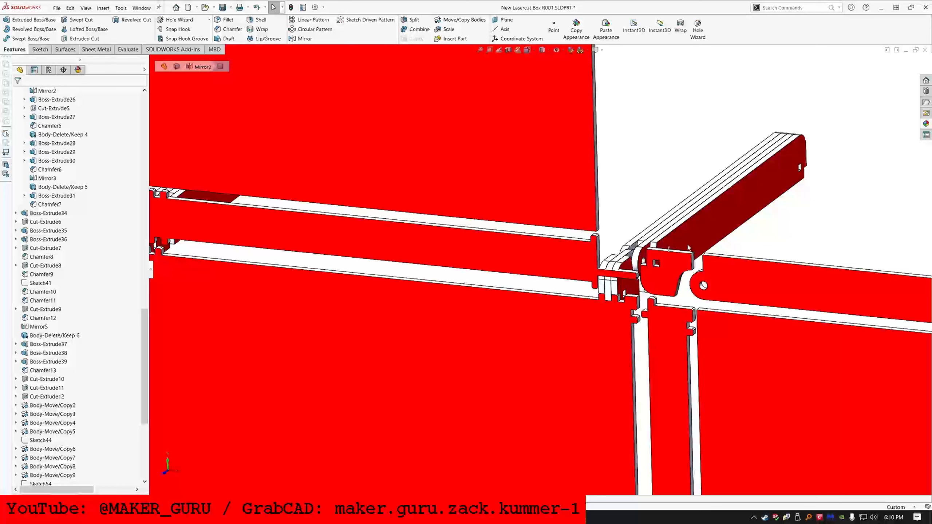
left_click(574, 268)
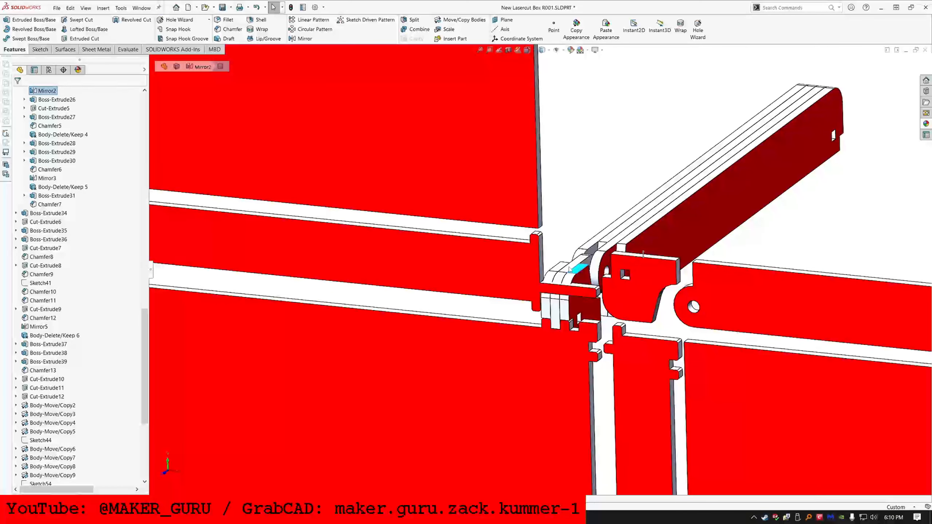
middle_click_drag(576, 271, 587, 289)
scroll(587, 289, "down", 3)
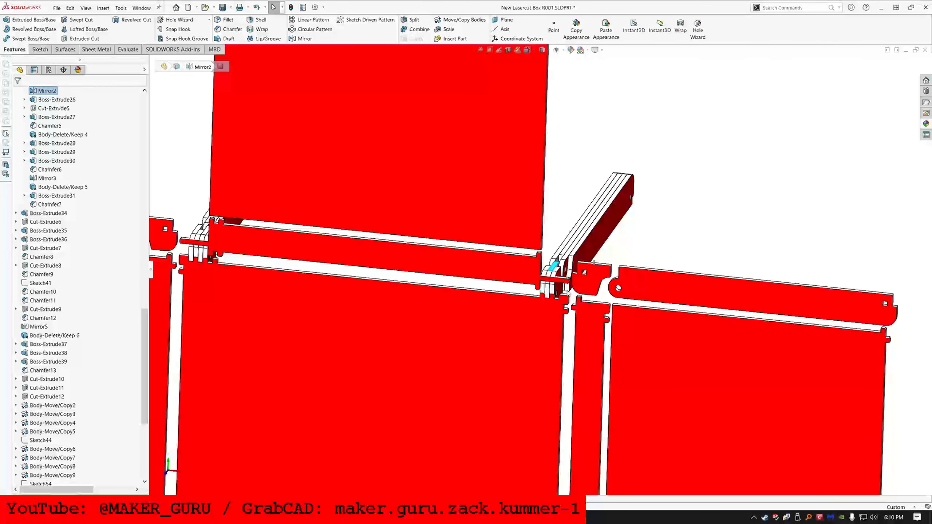
scroll(566, 253, "up", 2)
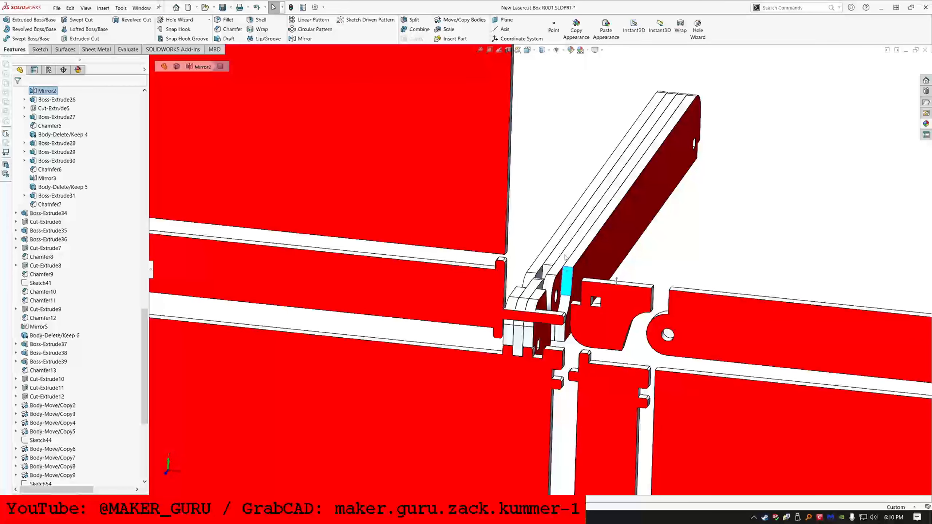
scroll(565, 257, "down", 3)
- Create a reference plane parallel to Y_ZERO through the upper endpoint of the spacing sketch line above the right small hinge piece
scroll(74, 257, "up", 15)
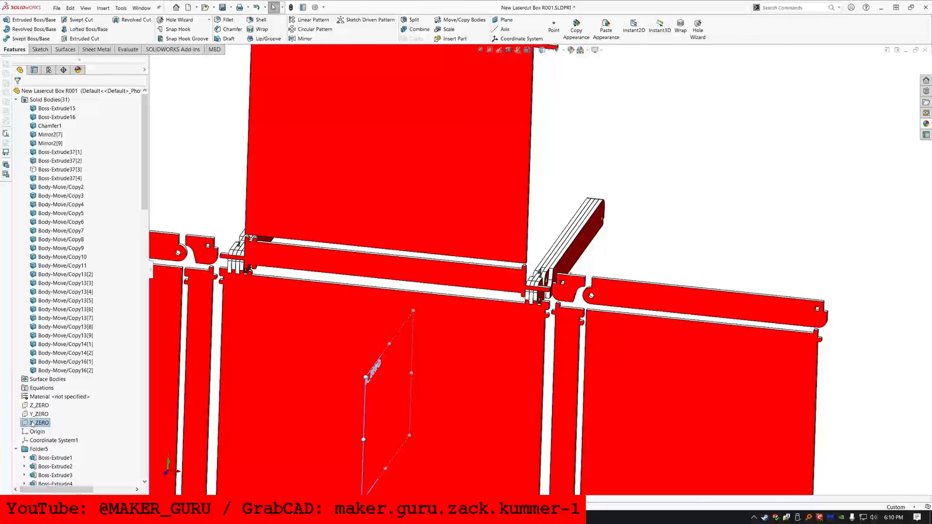
left_click(37, 413)
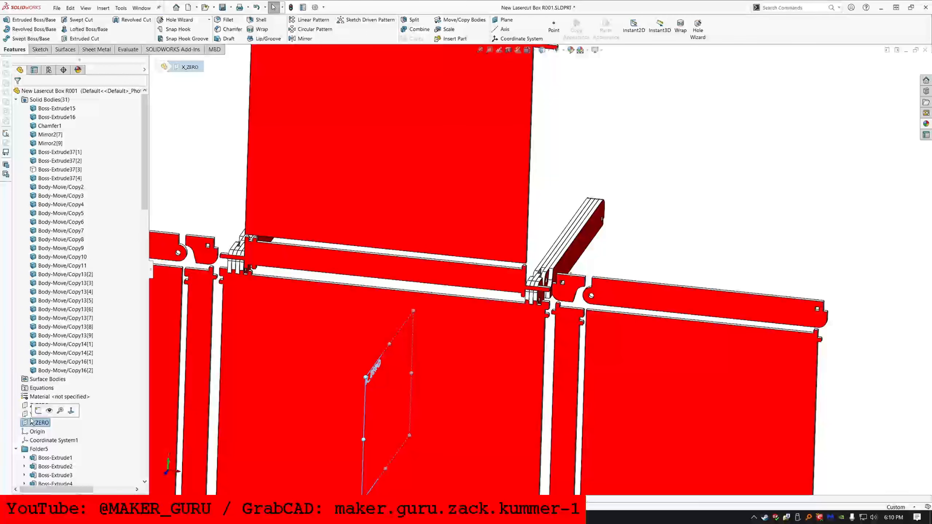
left_click(506, 19)
scroll(569, 276, "up", 5)
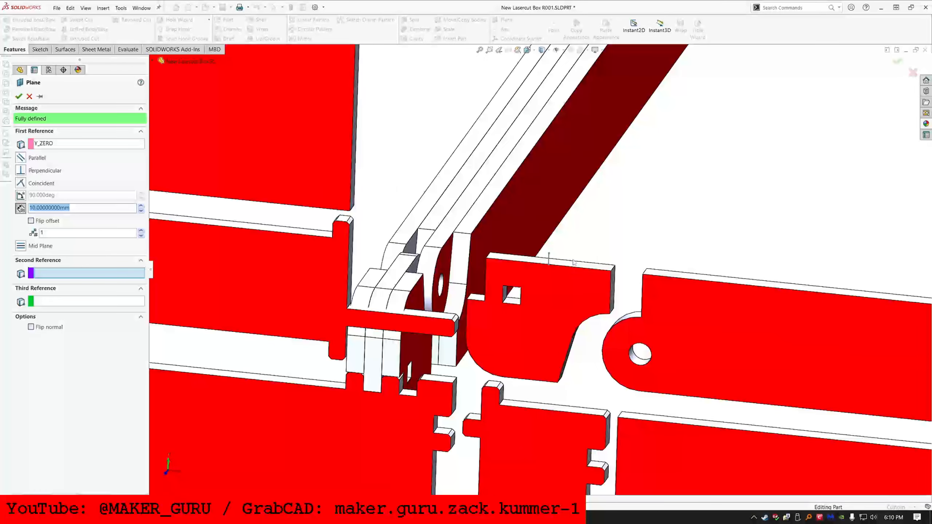
left_click(549, 255)
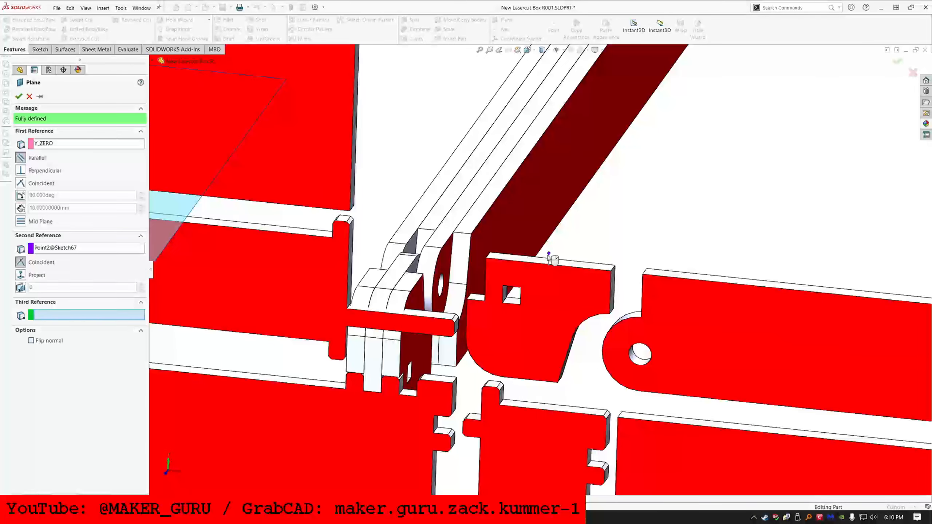
left_click(19, 96)
scroll(550, 355, "down", 5)
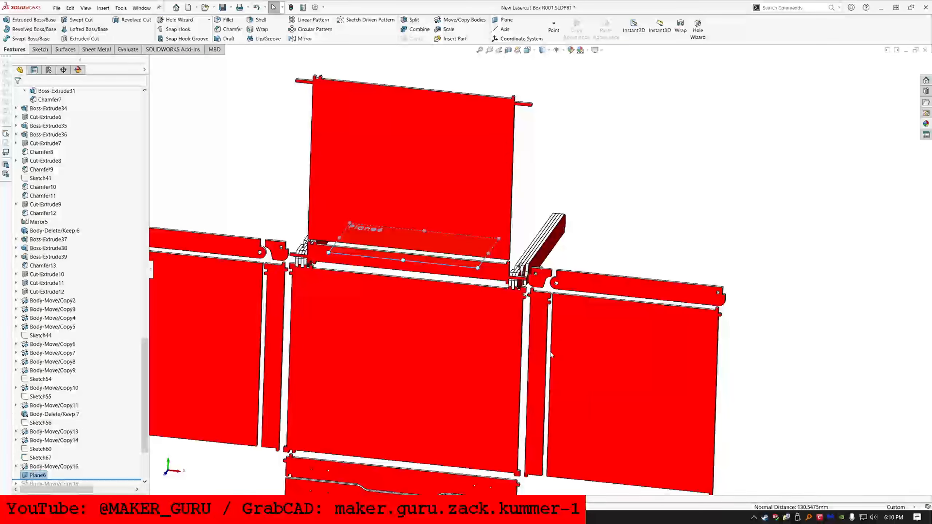
- Mirror the four laid-out hinge bodies, the long arm and small piece on each side, about the new plane
scroll(513, 276, "up", 2)
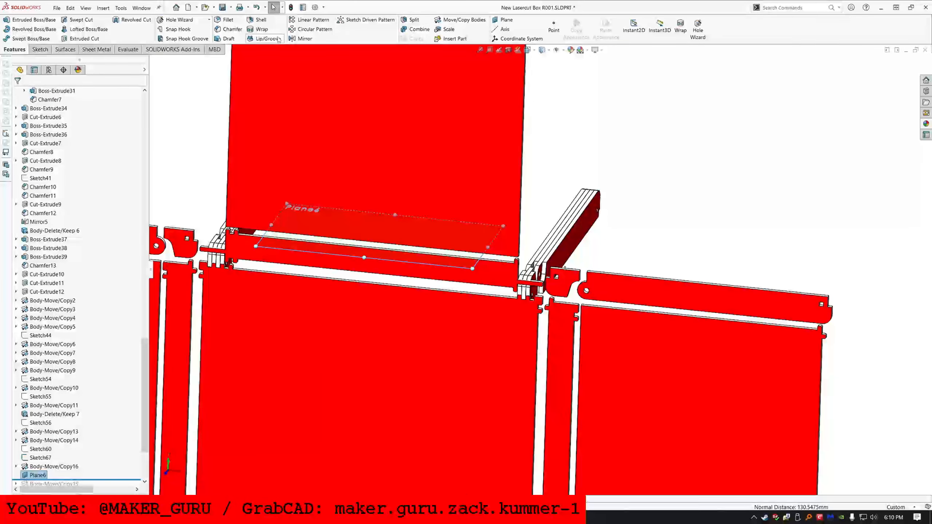
left_click(296, 41)
left_click(562, 285)
left_click(620, 293)
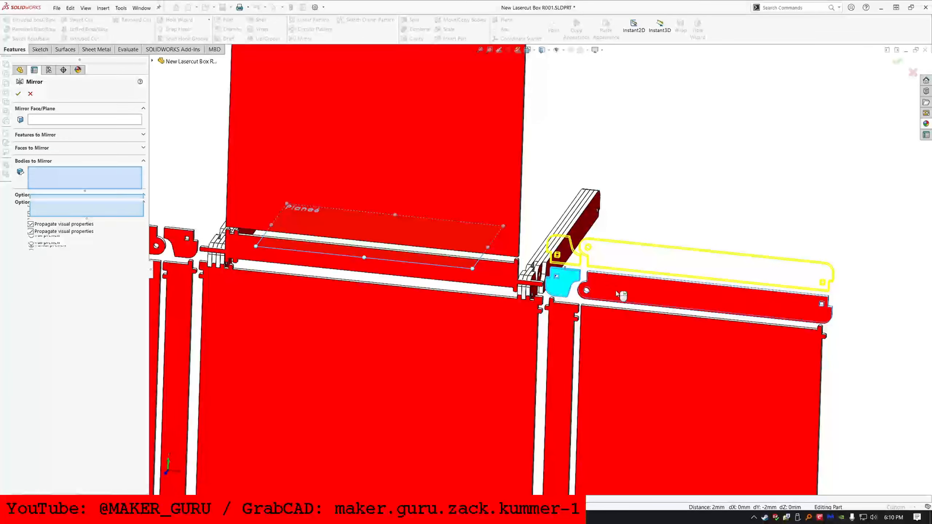
scroll(409, 277, "down", 3)
scroll(410, 278, "up", 2)
left_click(332, 244)
left_click(272, 245)
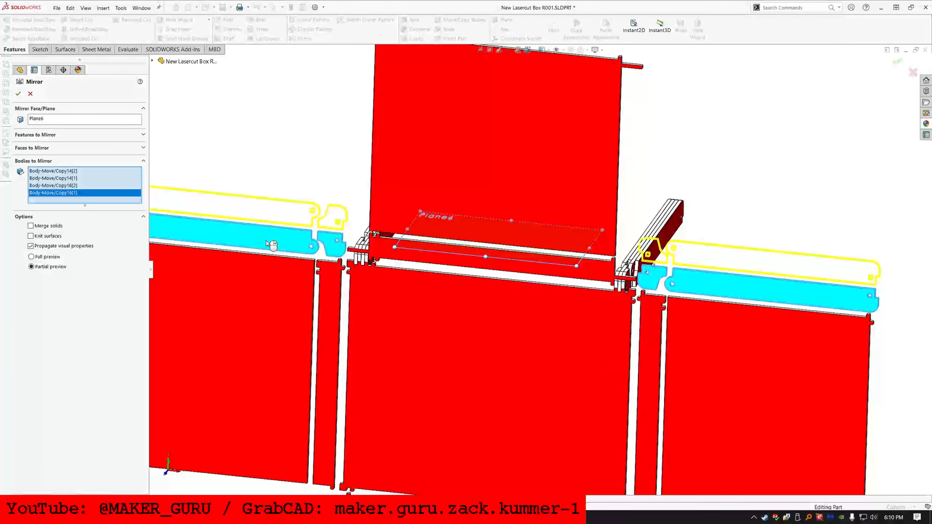
left_click(18, 94)
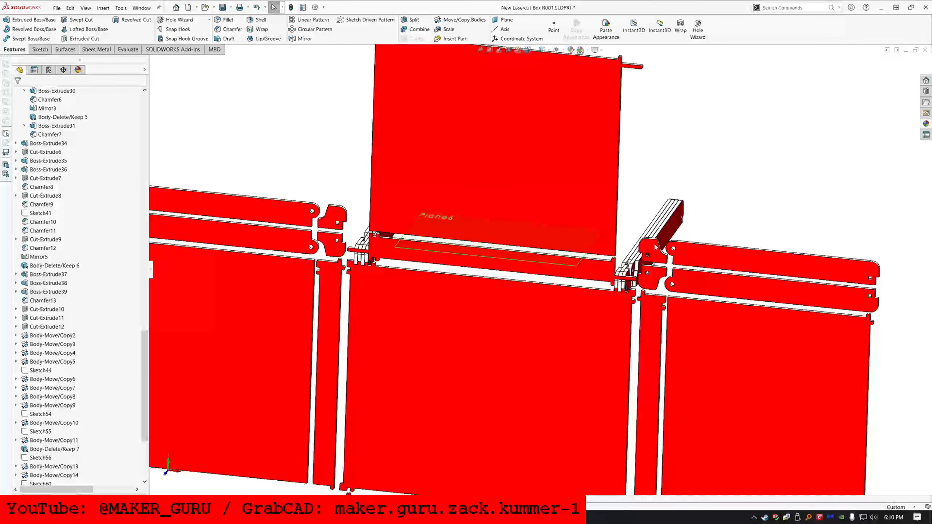
- Start a Move/Copy Body feature with the left hinge stack's outermost long arm and its adjoining small hinge piece as bodies
scroll(645, 285, "up", 2)
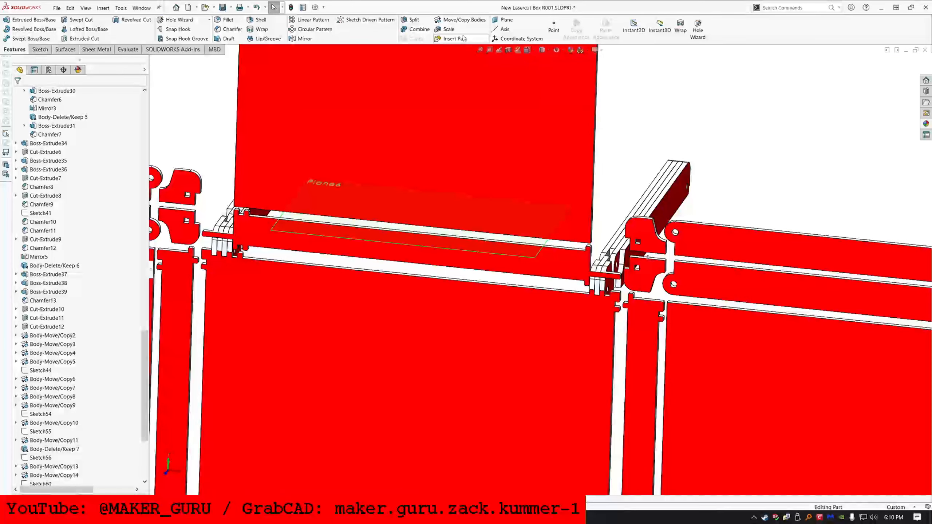
left_click(452, 23)
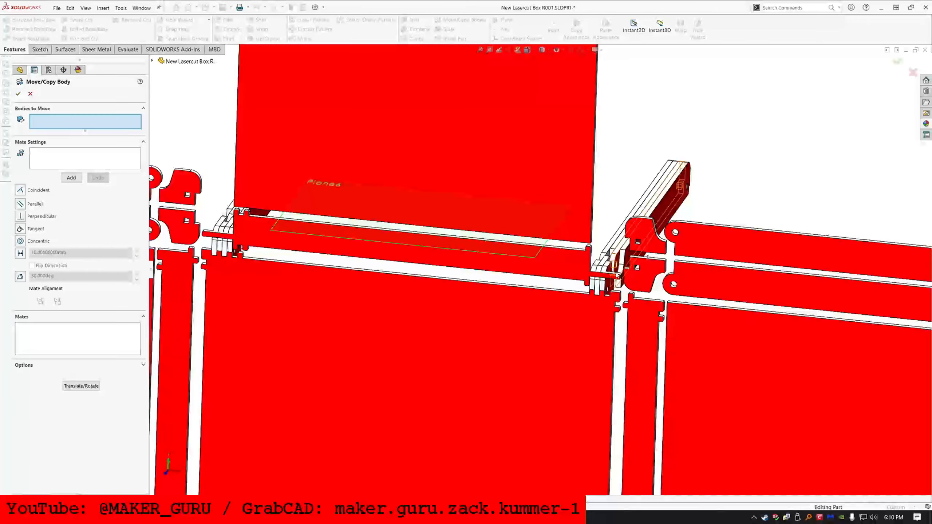
scroll(376, 233, "down", 1)
middle_click_drag(375, 234, 341, 261)
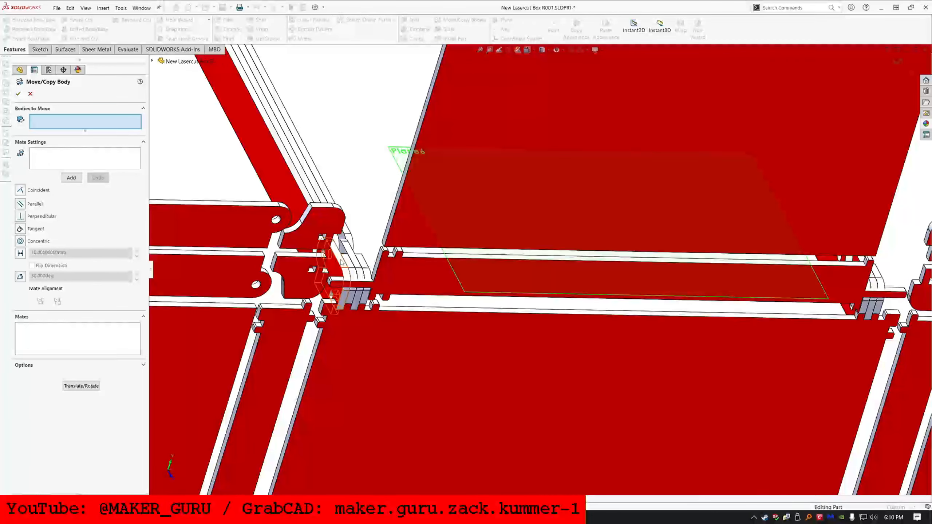
left_click(334, 269)
left_click(294, 190)
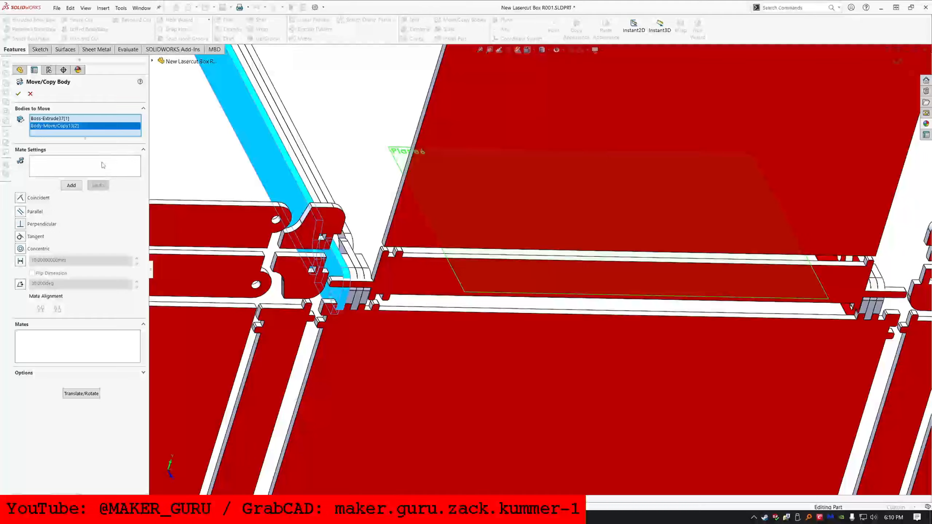
- Add an aligned coincident mate between the moving small hinge piece's edge face and the mirrored left small piece's outer edge face
left_click(341, 303)
middle_click_drag(341, 303, 377, 216)
left_click(381, 216)
scroll(374, 215, "up", 8)
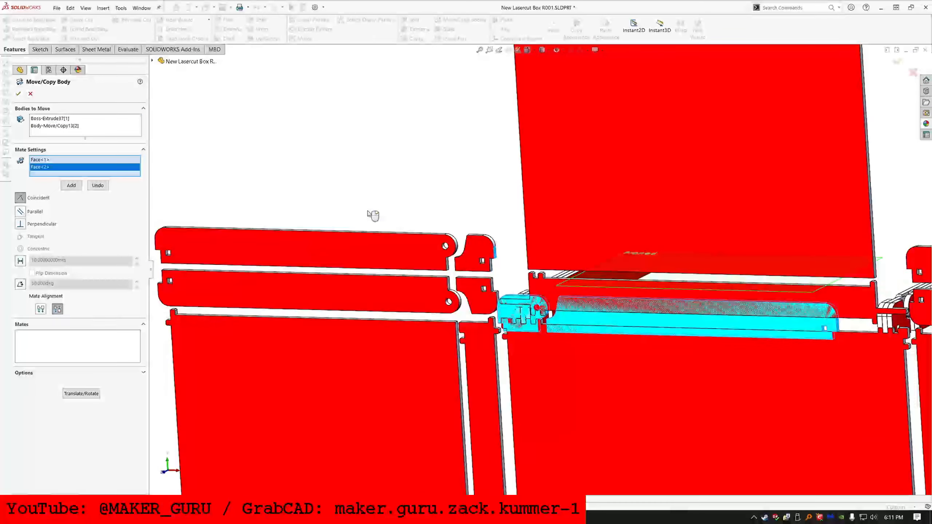
left_click(41, 309)
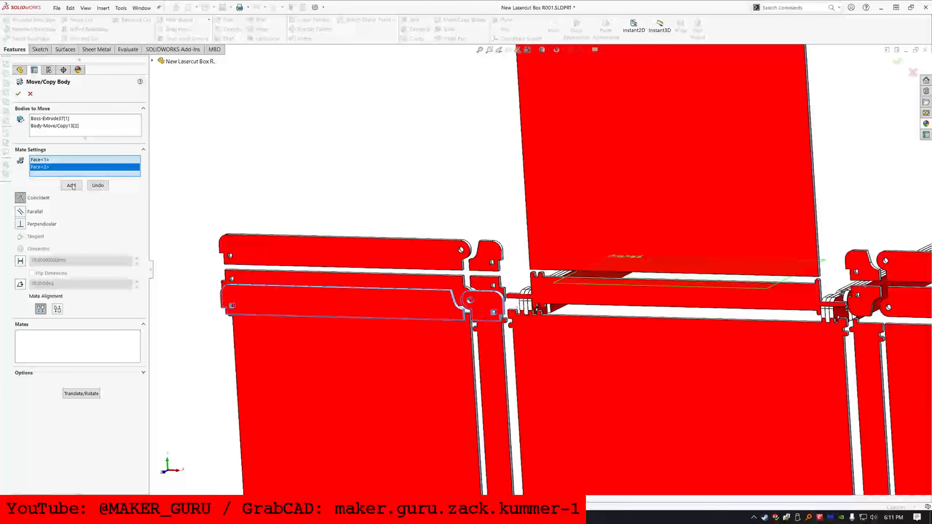
left_click(72, 185)
- Add a 5 mm distance mate between the moving small hinge piece's lower edge face and the mirrored left long arm's top edge face
scroll(488, 304, "down", 5)
scroll(484, 276, "up", 6)
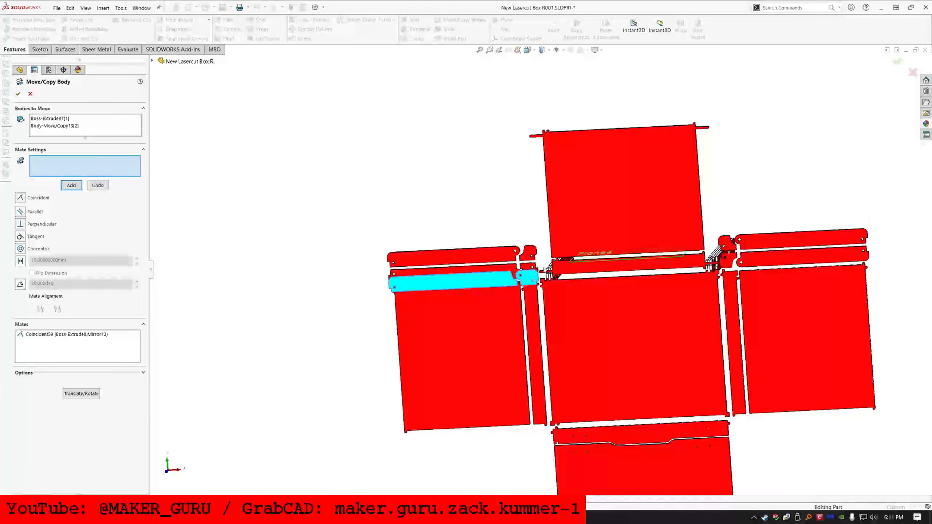
scroll(557, 275, "down", 6)
middle_click_drag(557, 274, 569, 254)
left_click(505, 335)
scroll(449, 254, "down", 4)
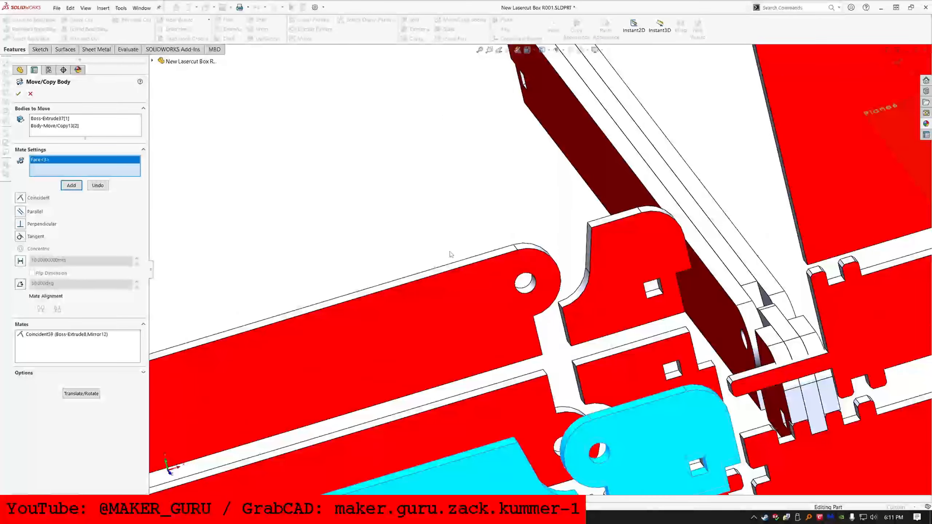
left_click(468, 270)
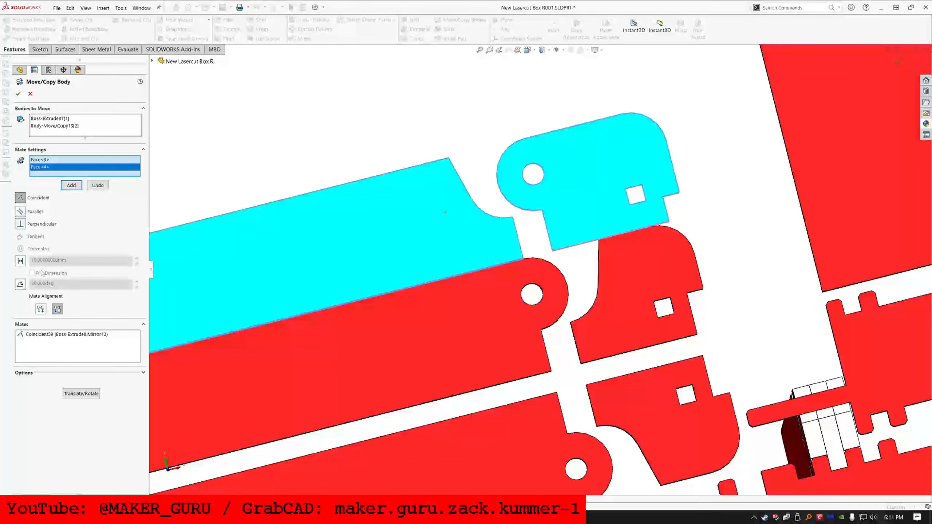
left_click(20, 261)
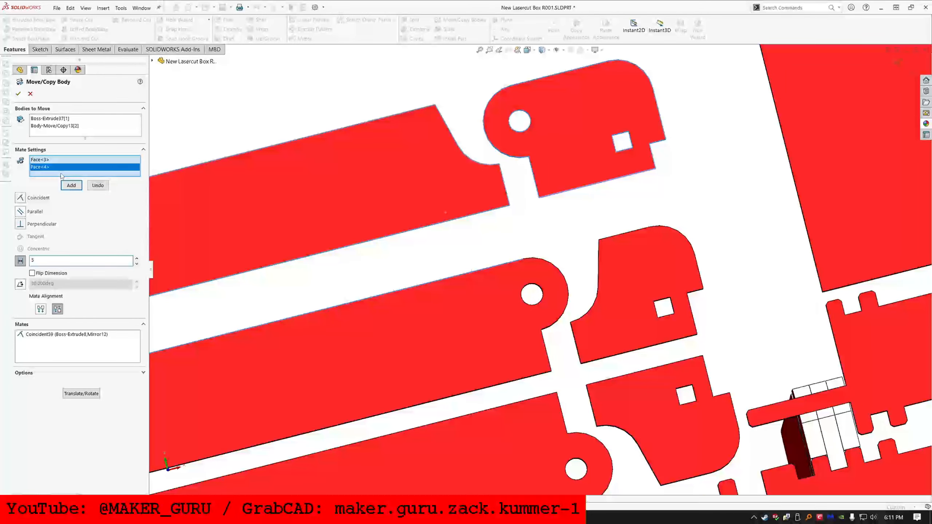
left_click(75, 189)
- Make the moving long arm's front face coincident with the mirrored left arm's front face and finish the body move
left_click(369, 219)
left_click(406, 331)
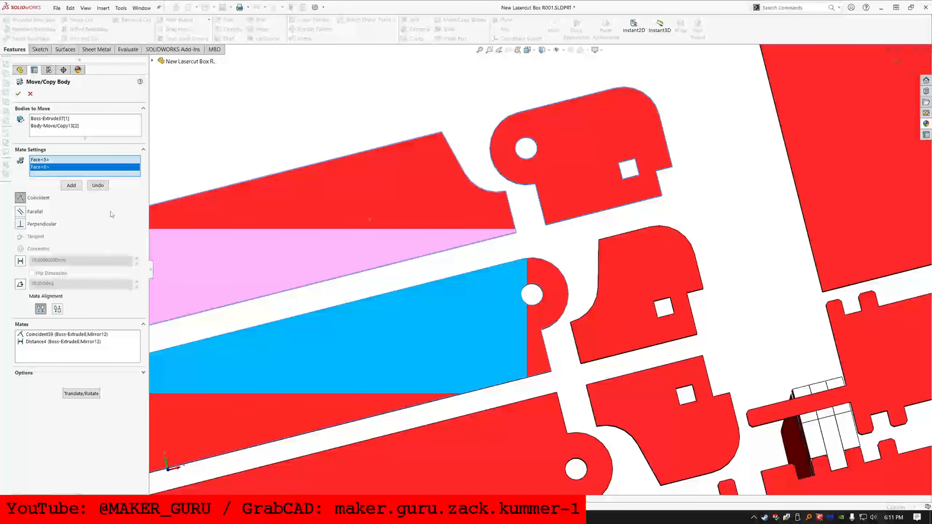
left_click(67, 186)
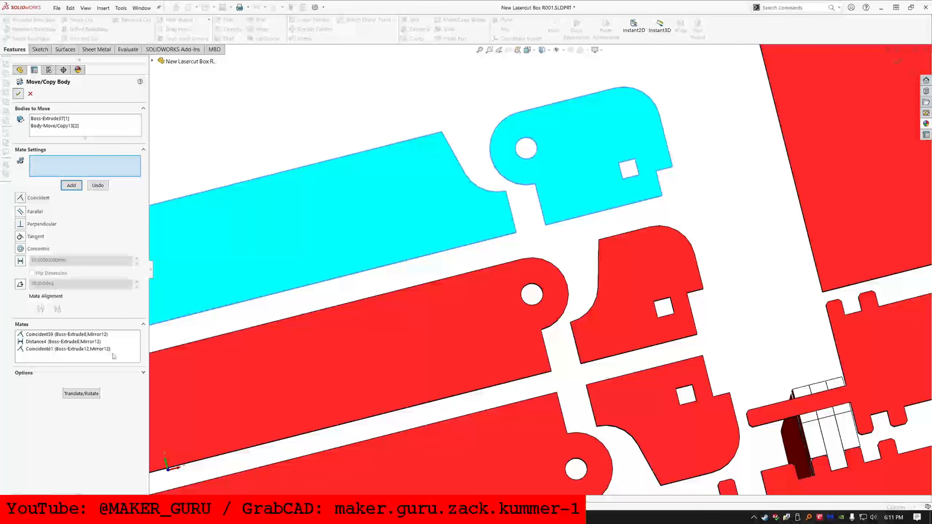
key("Return")
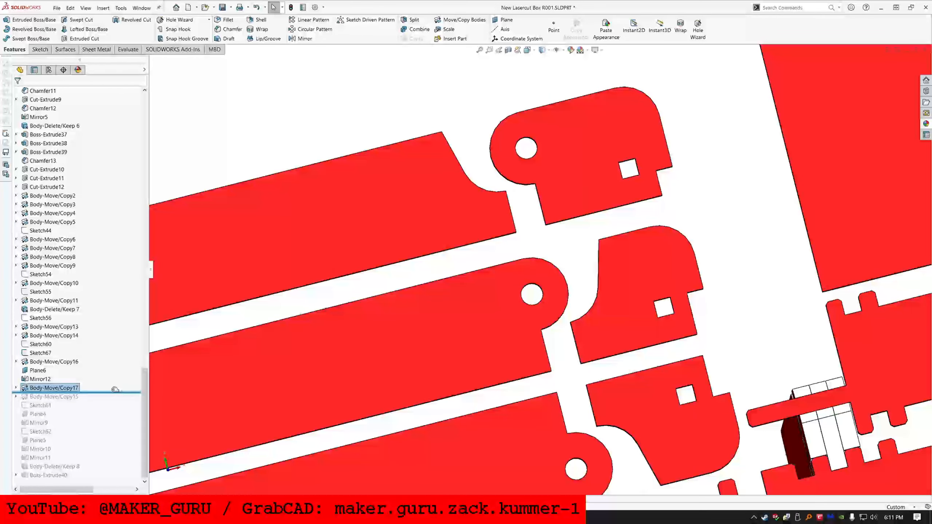
- Roll the model back to before the latest body move and start a line sketch on the mirrored left long arm's front face
left_click_drag(115, 390, 114, 385)
left_click(418, 311)
left_click(39, 49)
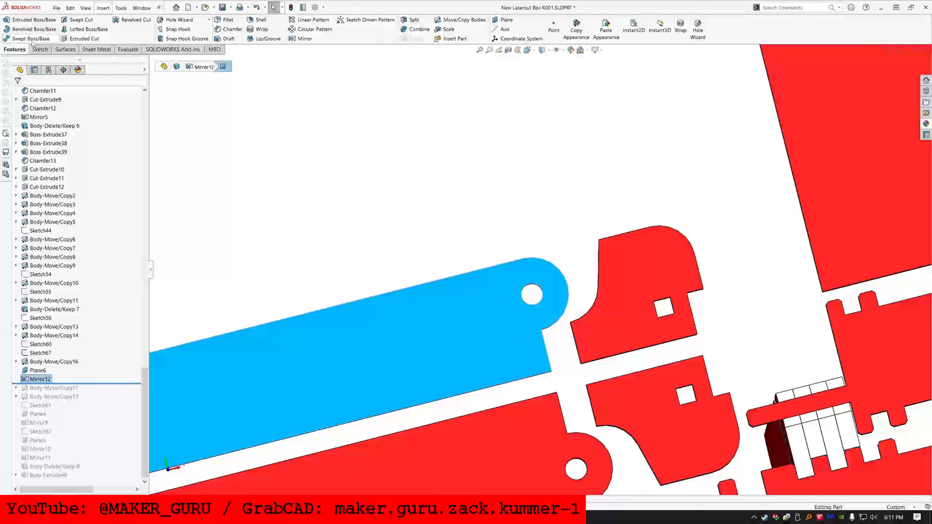
left_click(43, 20)
left_click(123, 20)
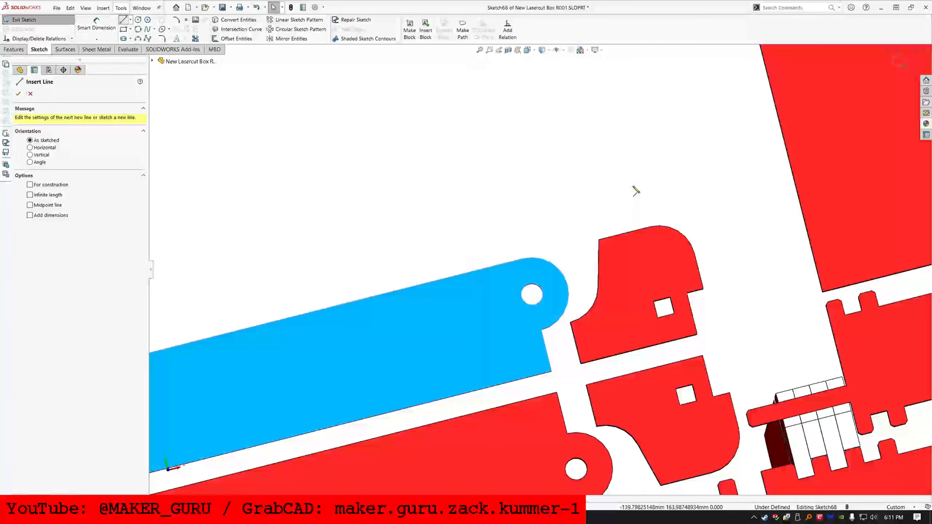
- Sketch a short line outward from the mirrored small hinge piece's top edge and make it perpendicular to that edge
left_click(624, 234)
left_click(608, 188)
key("Escape")
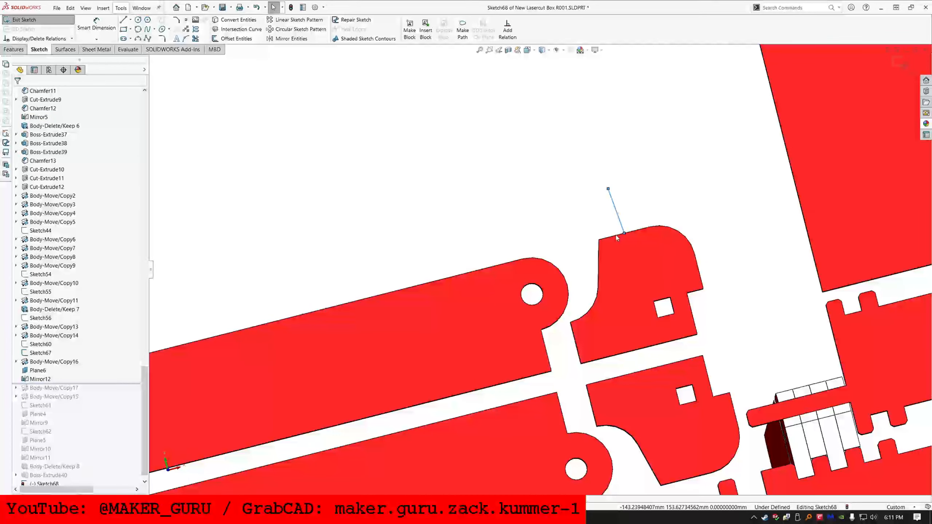
left_click(622, 224, "ctrl")
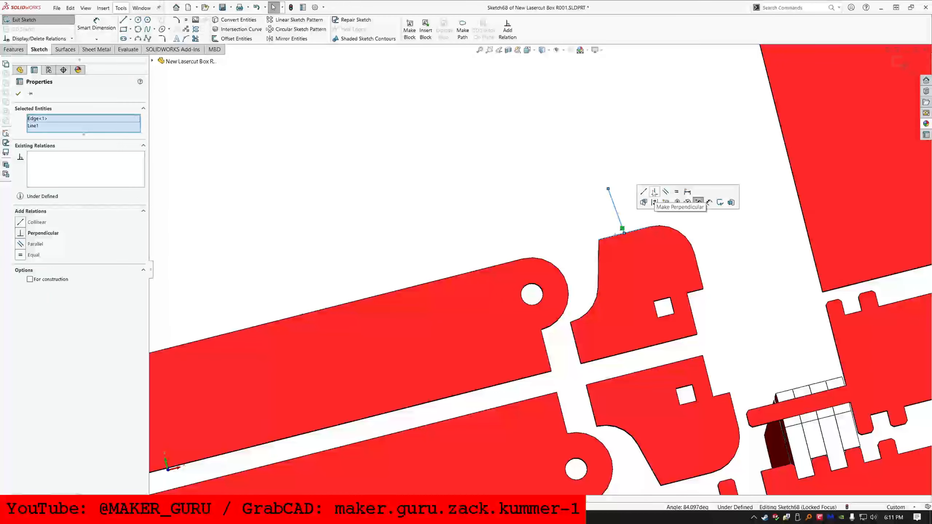
left_click(659, 192)
- Dimension the short line's length as ="LAYOUT_SPACE" and exit the sketch
left_click(98, 28)
left_click(97, 28)
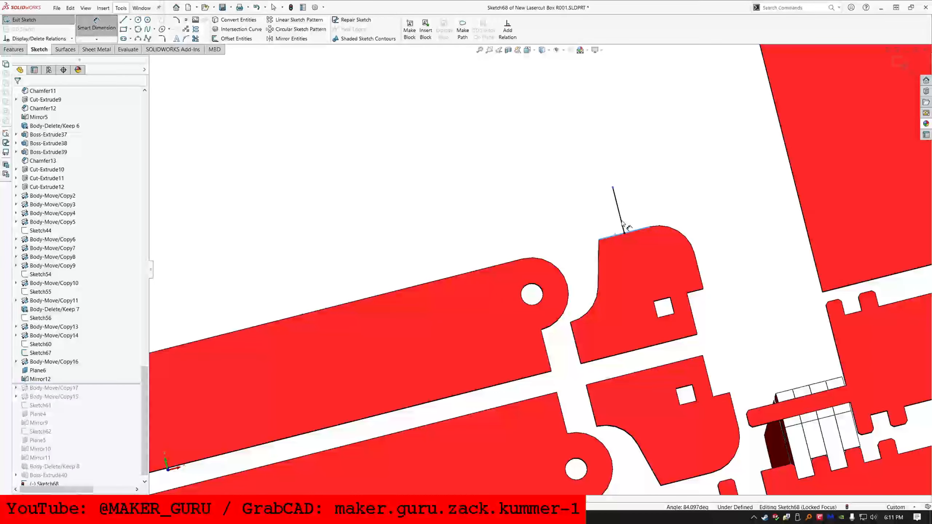
left_click(622, 225)
left_click(683, 158)
type("=")
mouse_move(550, 227)
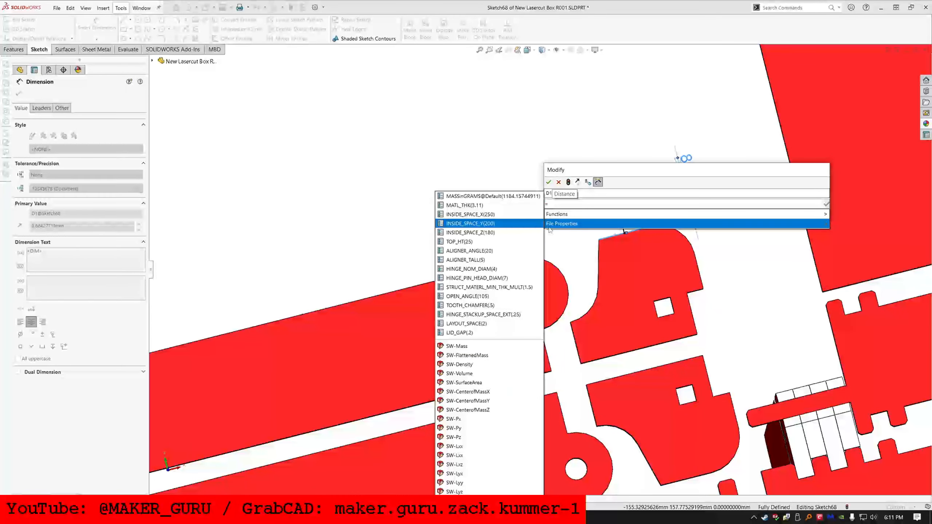
left_click(465, 324)
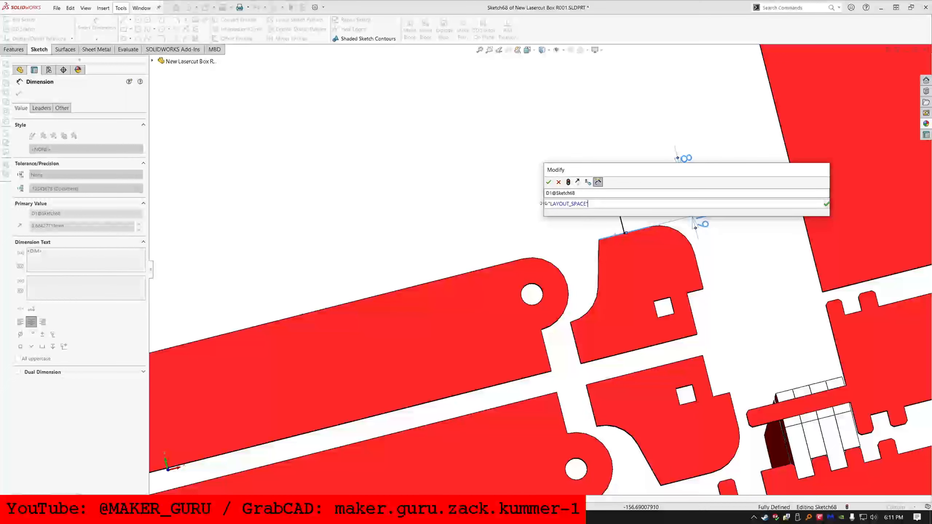
left_click(549, 183)
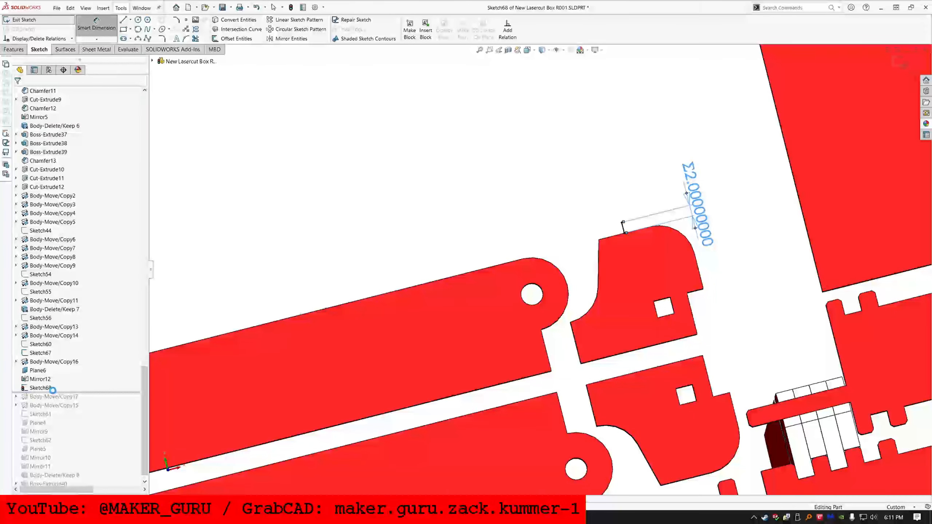
- Roll the model forward past the latest body move, reopen that feature and clear both entities from its distance mate
left_click_drag(112, 392, 114, 400)
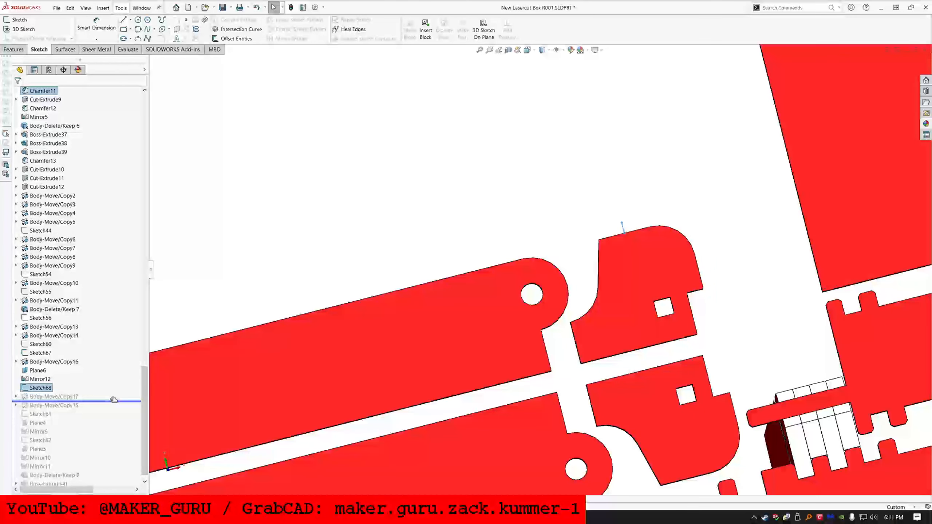
left_click(69, 397)
left_click(75, 374)
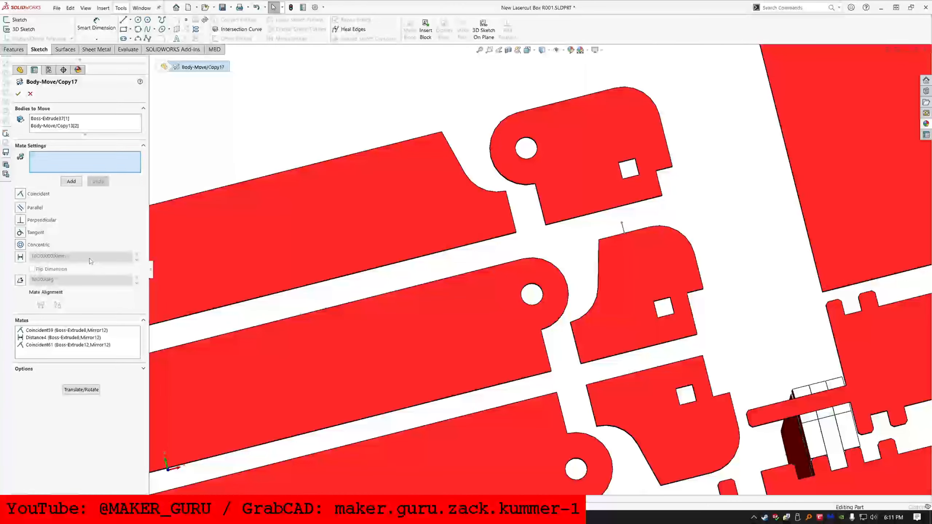
left_click(36, 338)
left_click(55, 164)
key("Delete")
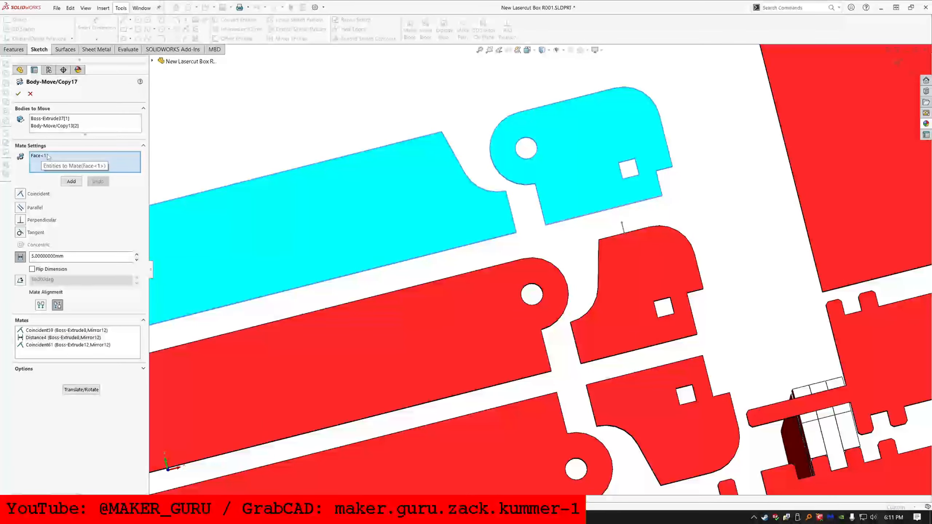
left_click(55, 157)
key("Delete")
- Replace the distance mate with a coincident mate between the moving small piece's lower edge face and the spacing line's outer endpoint, and finish the feature
scroll(524, 231, "down", 4)
middle_click_drag(525, 231, 543, 216)
scroll(565, 221, "up", 1)
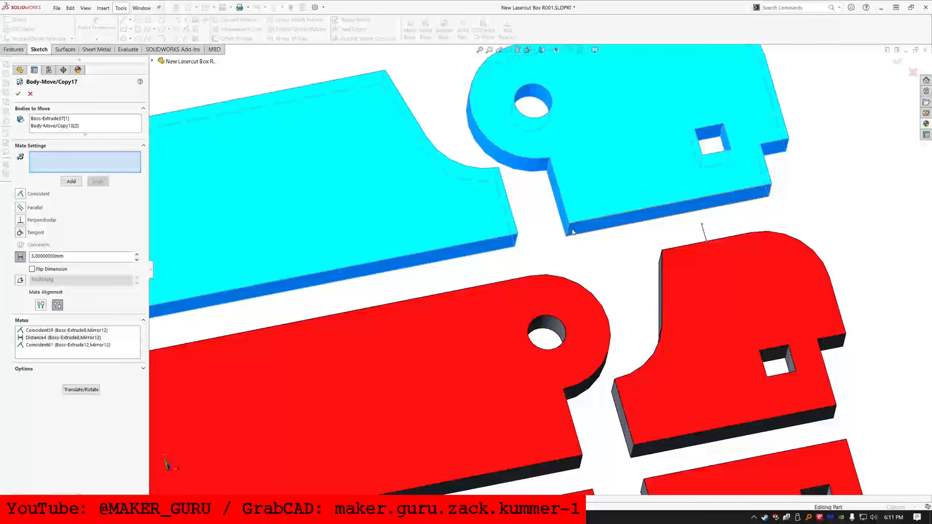
left_click(573, 231)
left_click(34, 196)
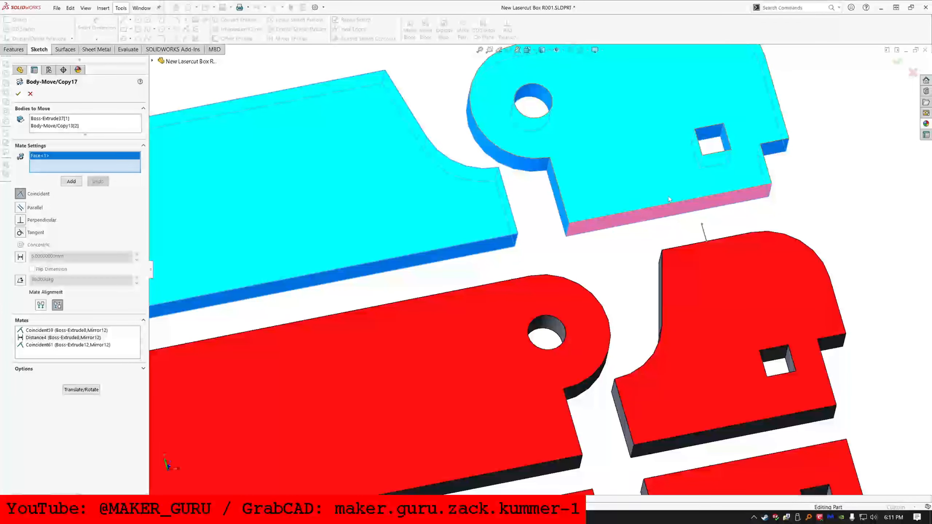
left_click(701, 226)
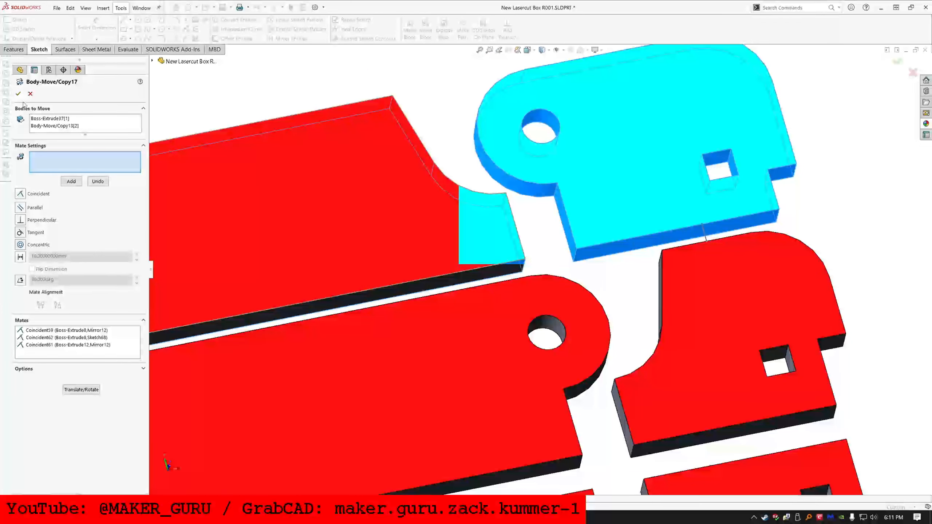
scroll(492, 241, "up", 12)
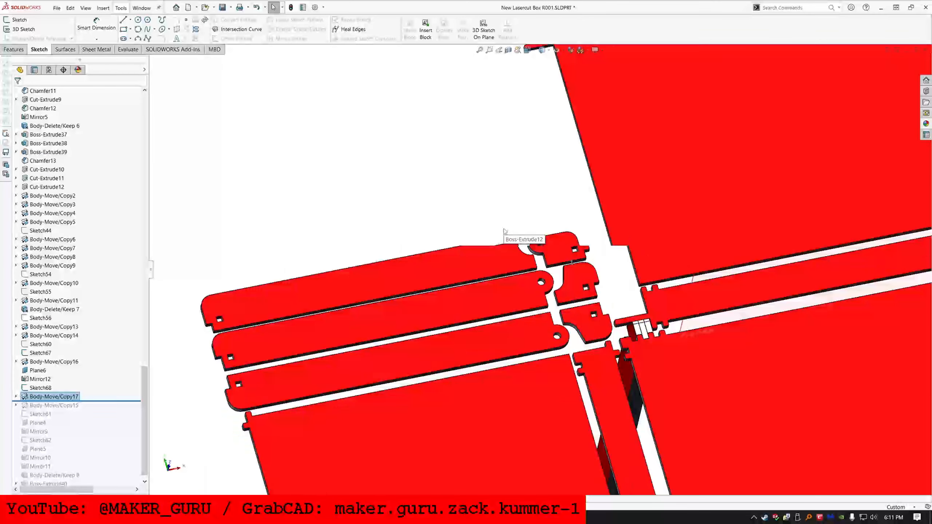
- On the moved small hinge piece's front face, sketch a line about 7.5 mm long outward from its top edge and perpendicular to it
scroll(582, 244, "down", 10)
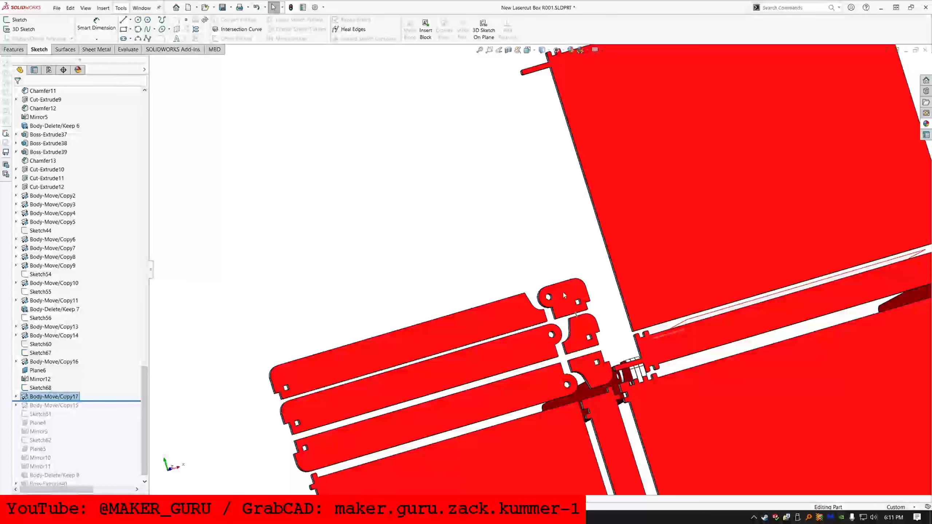
scroll(564, 295, "down", 5)
left_click(564, 295)
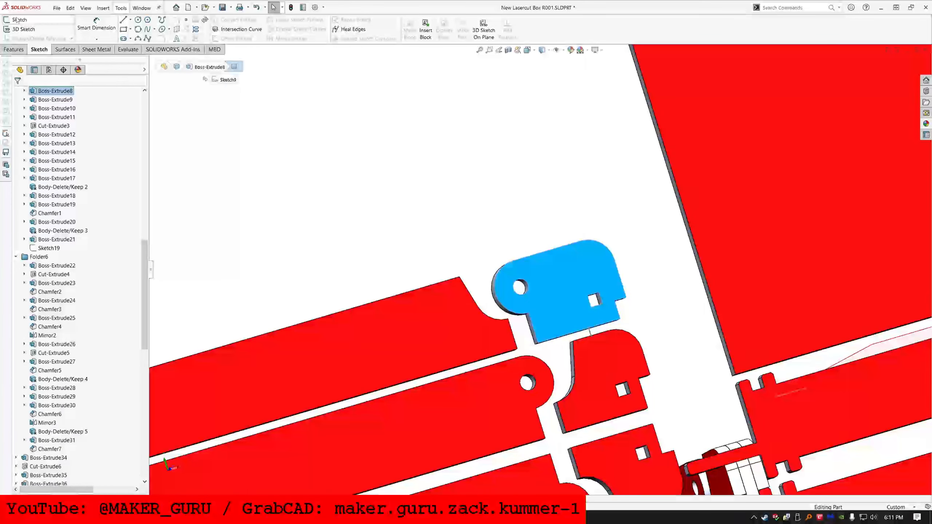
left_click(17, 19)
left_click(123, 19)
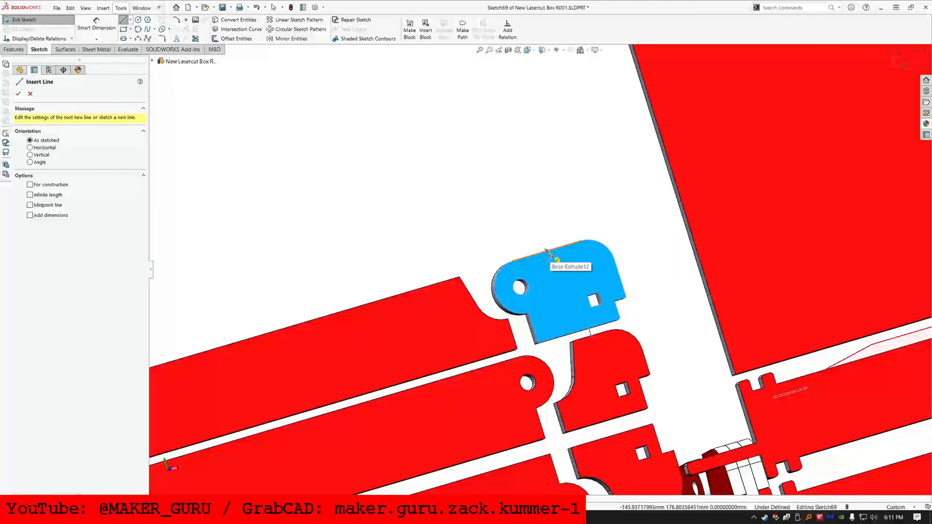
left_click(535, 223)
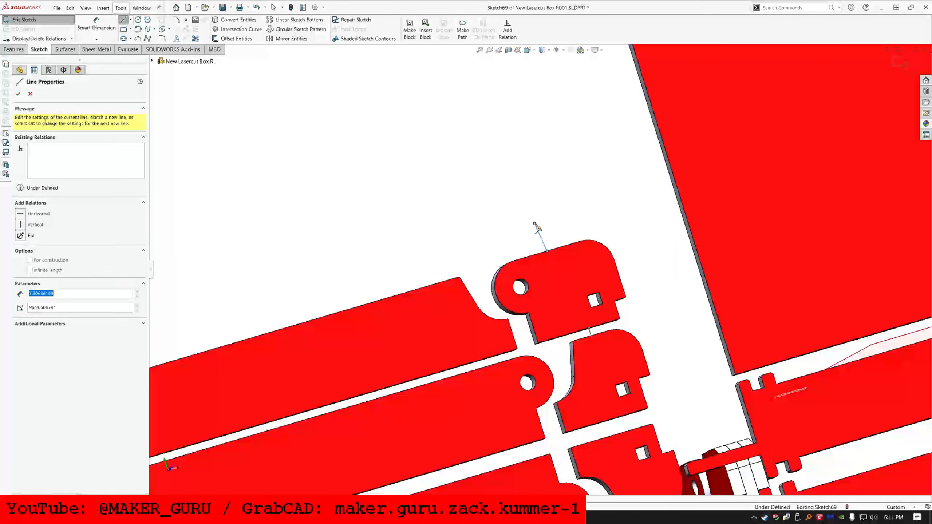
left_click(543, 243, "ctrl")
left_click(574, 212)
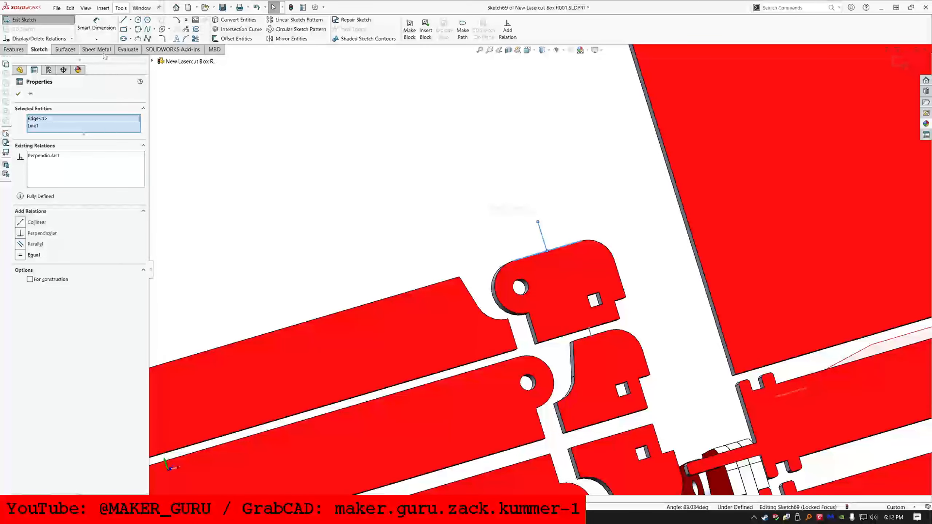
- Dimension the new line's length as ="LAYOUT_SPACE" / 2 and exit the sketch
left_click(547, 245)
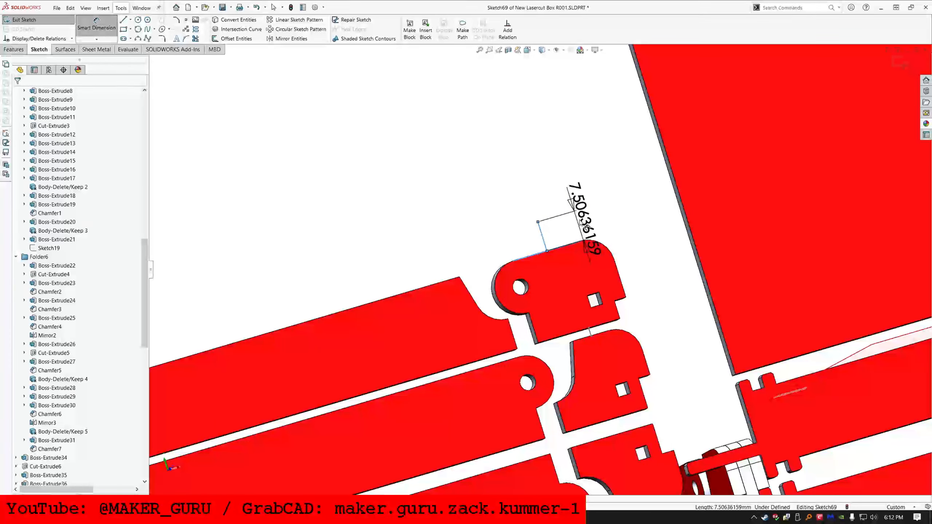
left_click(573, 189)
type("=")
mouse_move(697, 251)
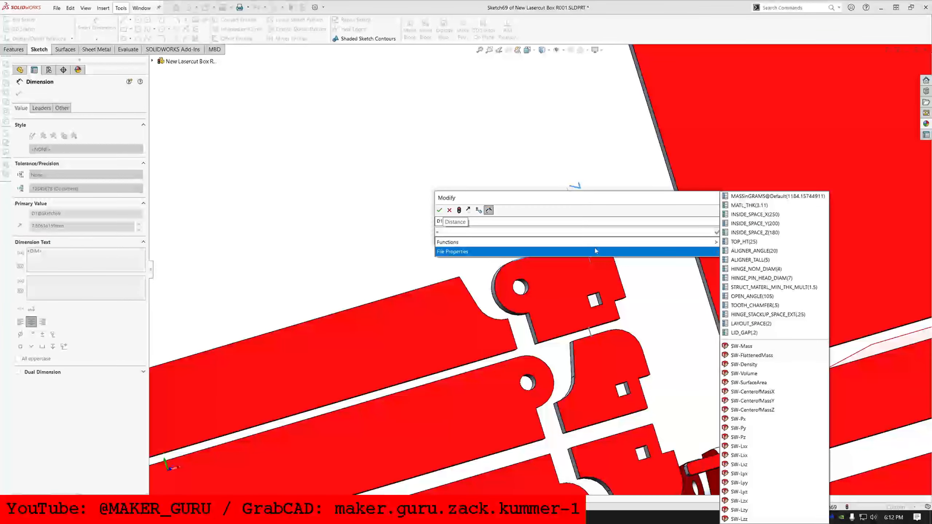
left_click(785, 324)
type("/ 2")
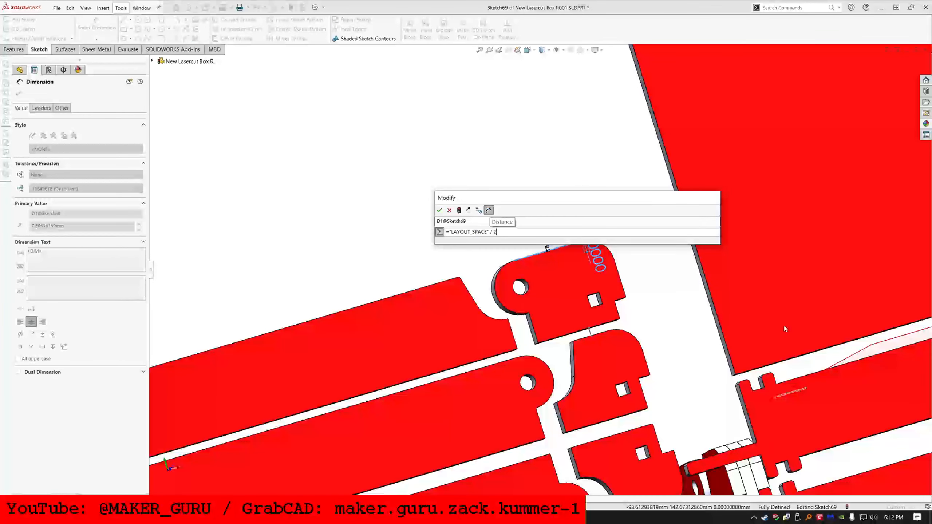
key("Return")
scroll(714, 395, "down", 2)
key("Escape")
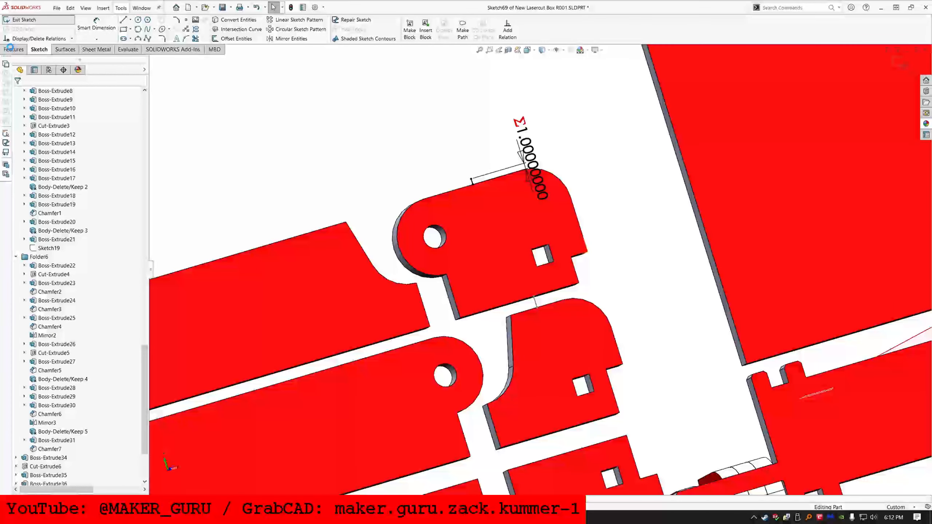
- Create a reference plane parallel to Y_ZERO through the outer endpoint of the half-spacing line above the small hinge piece
left_click(145, 106)
left_click(146, 106)
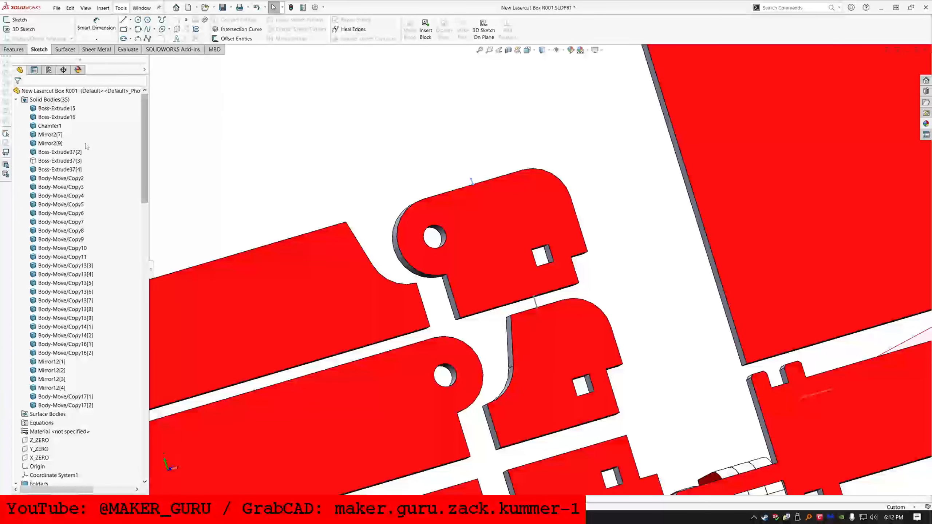
left_click(16, 100)
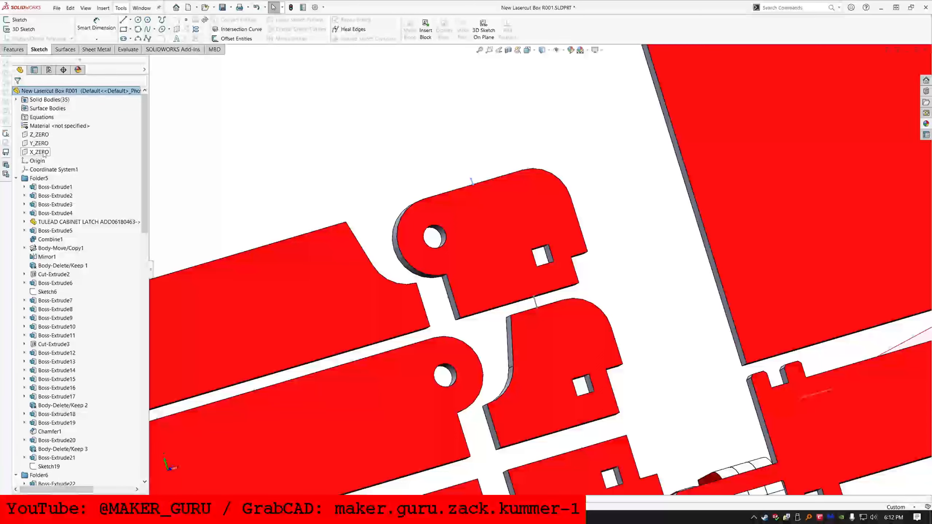
left_click(43, 153)
left_click(41, 144)
scroll(576, 280, "up", 10)
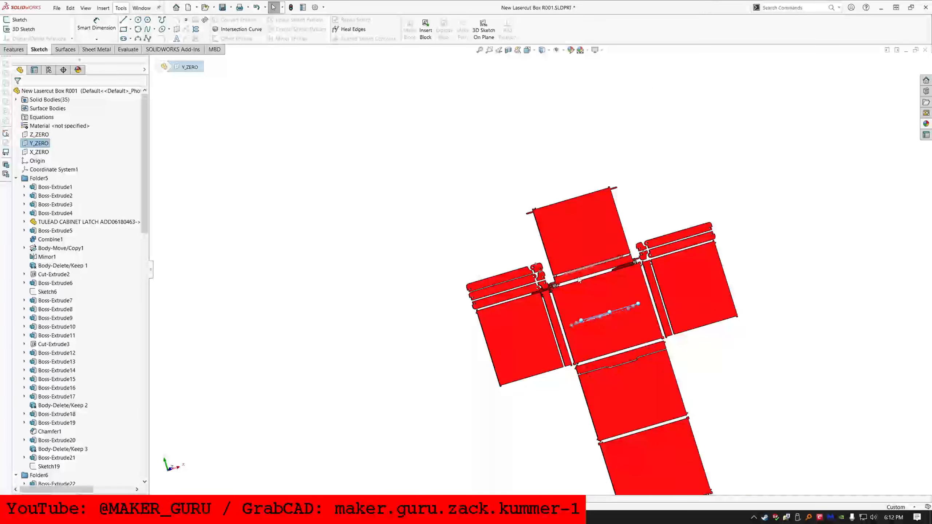
scroll(579, 279, "down", 4)
left_click(13, 49)
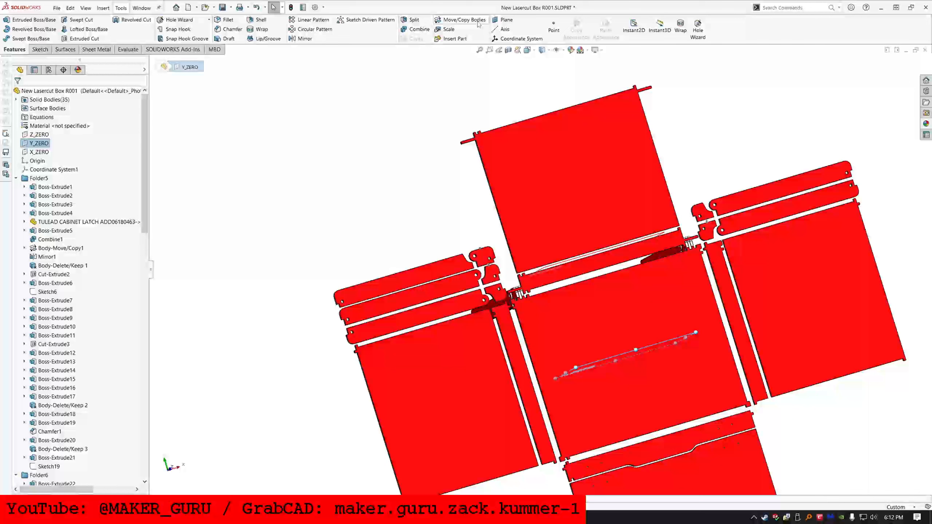
left_click(506, 20)
scroll(479, 260, "down", 5)
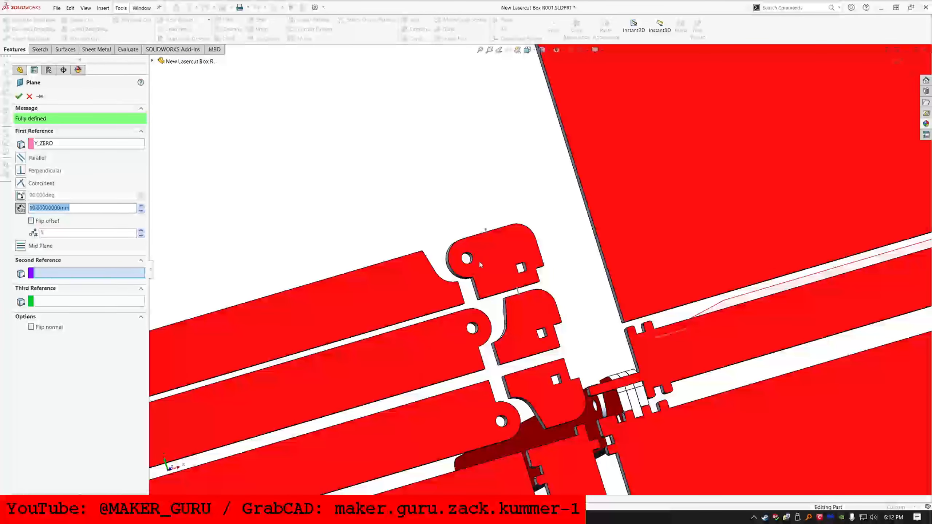
left_click(486, 230)
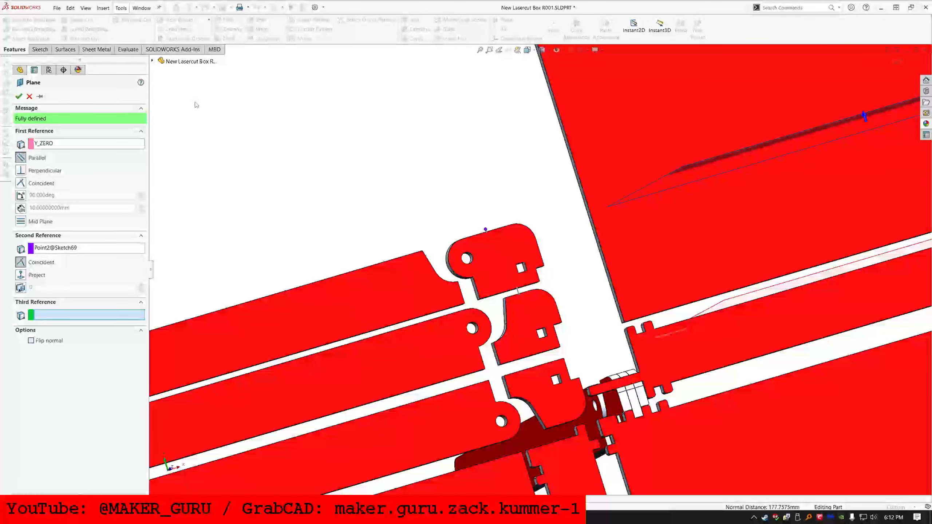
left_click(18, 96)
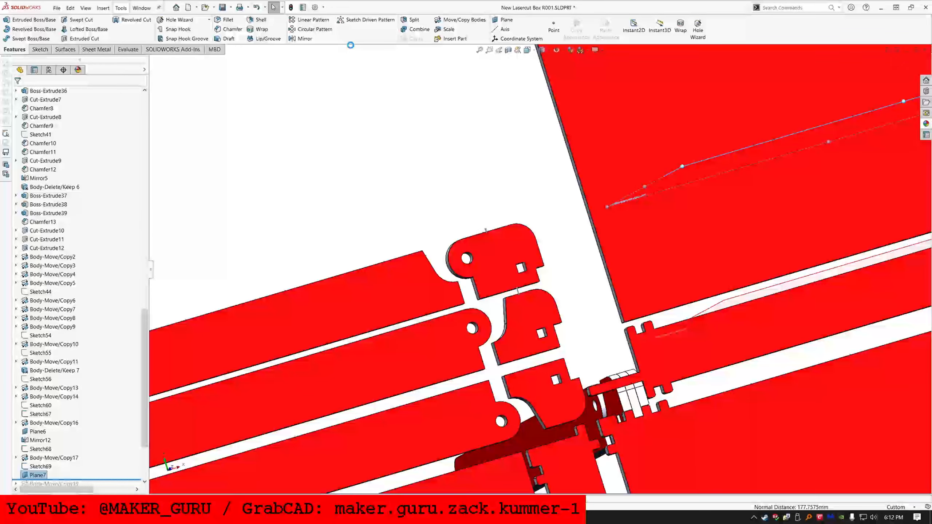
- Mirror the moved small hinge piece and its long arm as bodies across the new plane
left_click(299, 38)
left_click(499, 268)
left_click(330, 319)
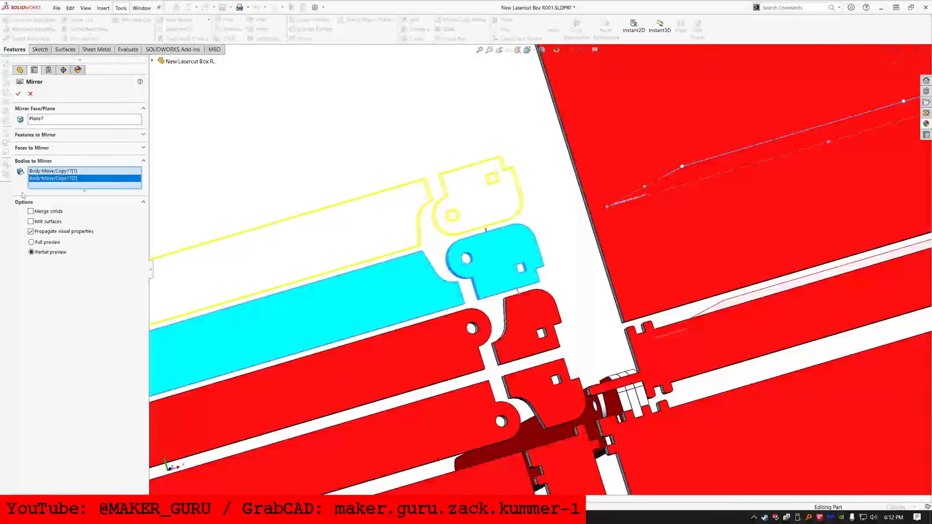
left_click(17, 93)
scroll(539, 304, "up", 7)
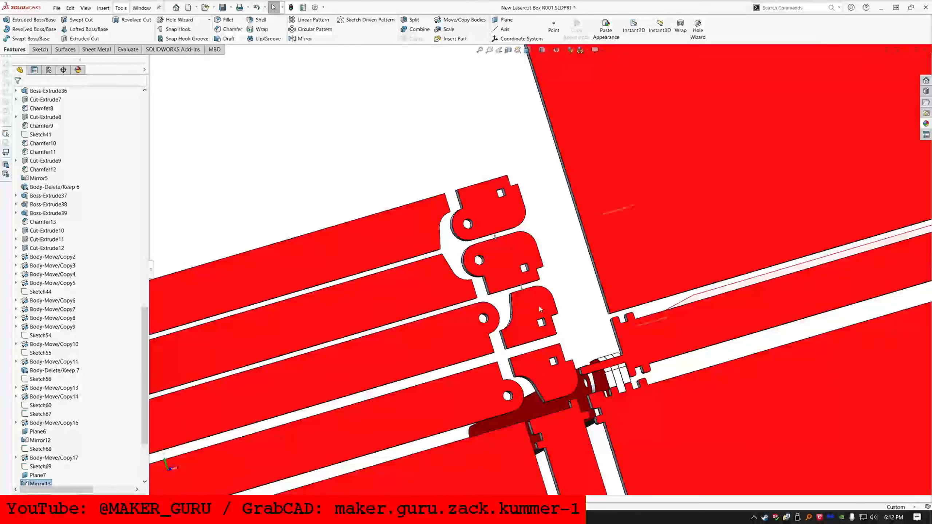
scroll(540, 312, "down", 3)
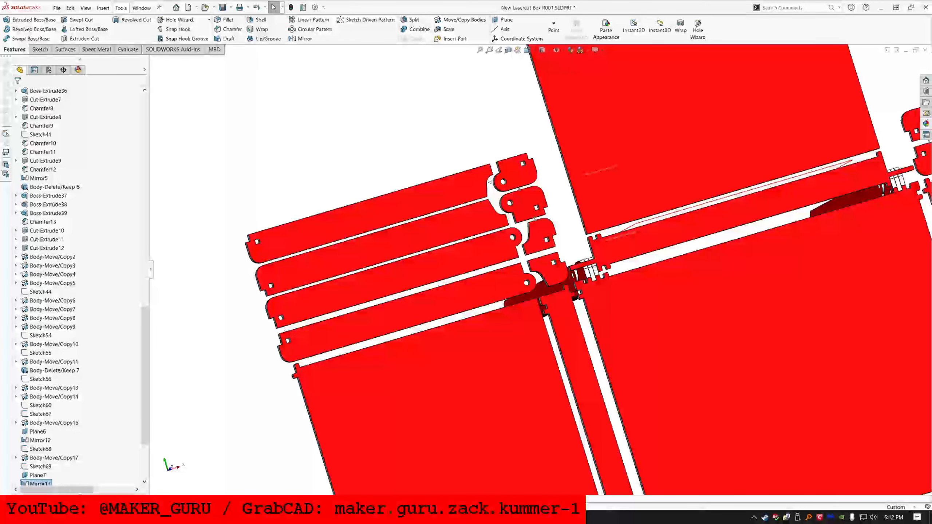
scroll(487, 179, "down", 2)
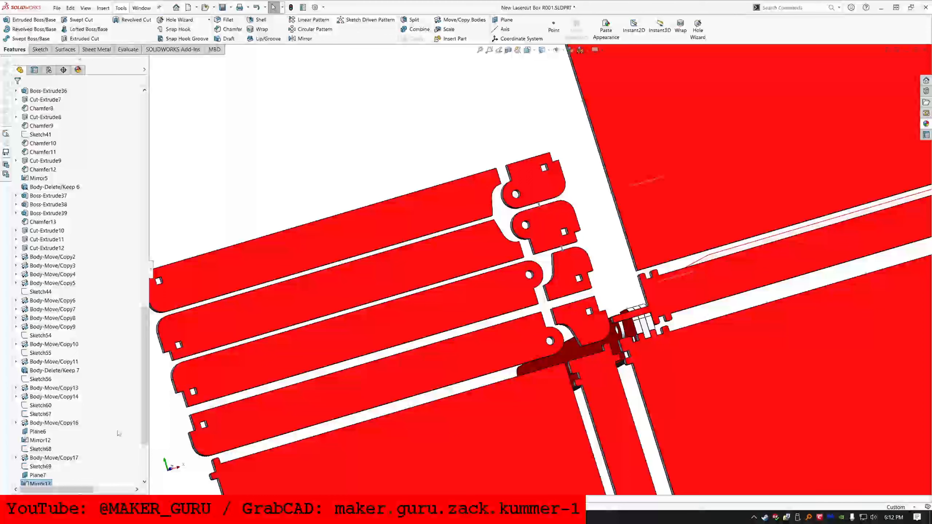
- Edit the latest mirror feature, Mirror13, so it also mirrors the adjacent second small hinge piece and long arm
scroll(57, 474, "down", 4)
left_click(41, 389)
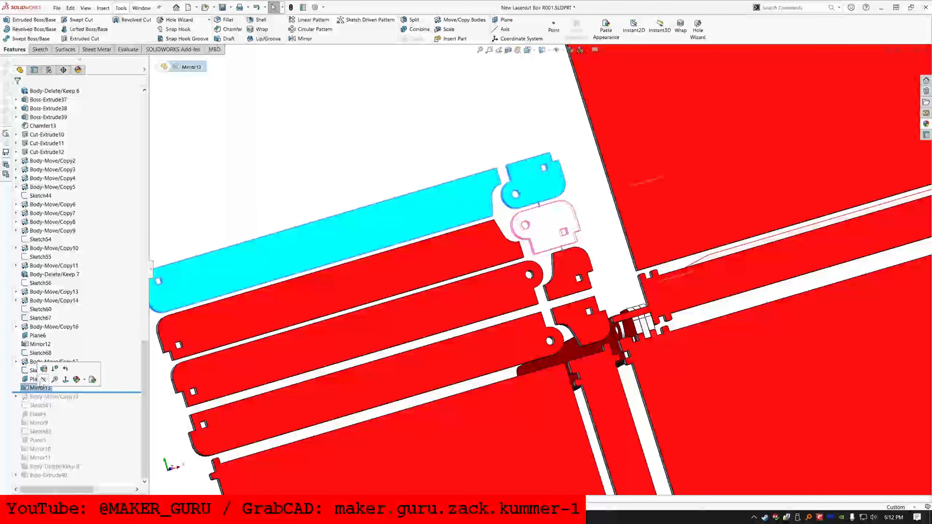
left_click(42, 368)
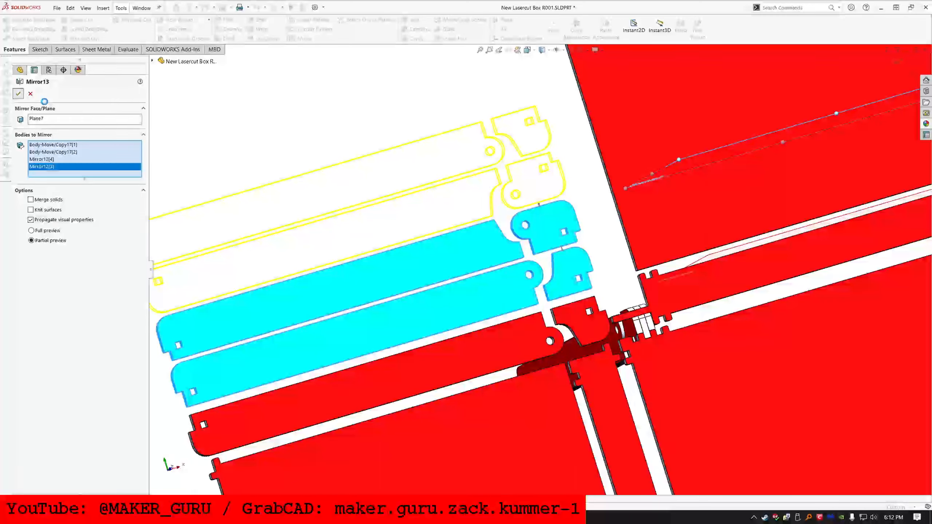
left_click(17, 93)
- Mirror the five long arms and five small hinge pieces beside the left panel as bodies across the X_ZERO plane
scroll(431, 220, "up", 2)
scroll(431, 220, "up", 1)
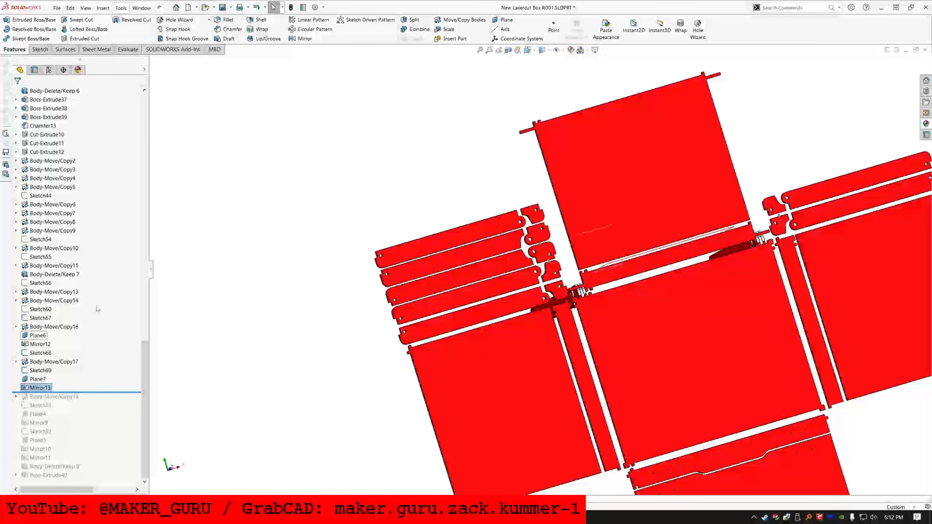
scroll(97, 309, "up", 20)
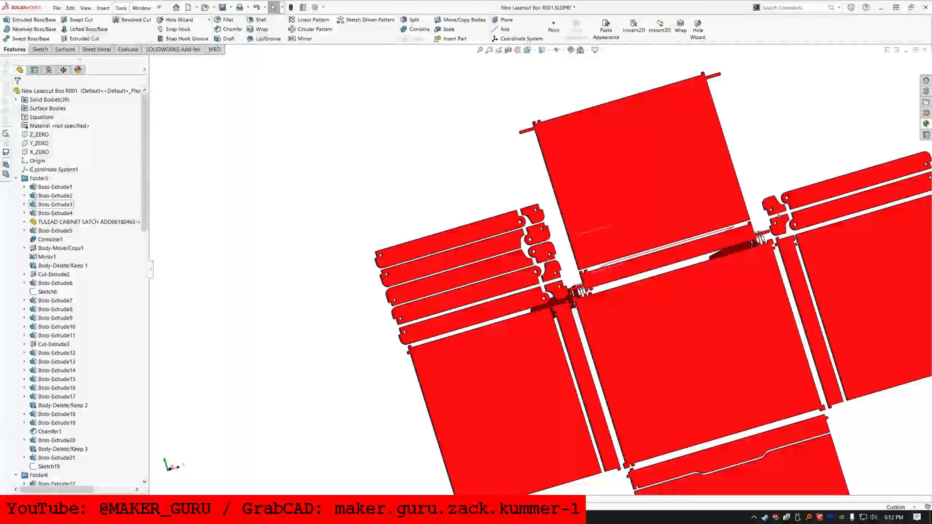
left_click(38, 152)
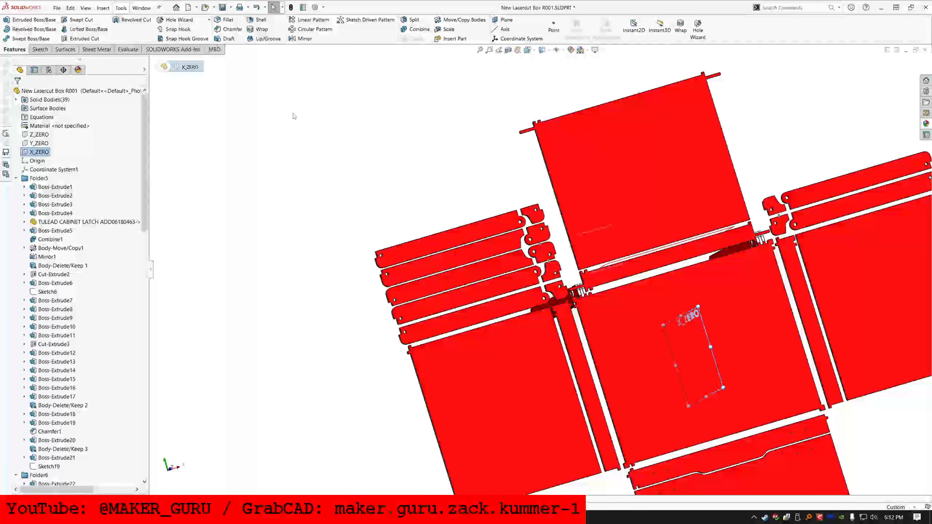
left_click(304, 39)
left_click(555, 292)
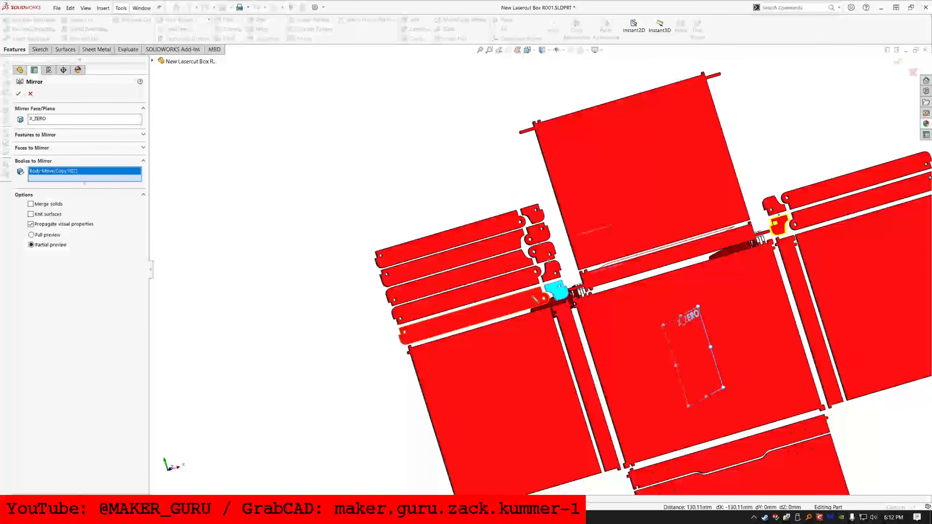
left_click(534, 298)
left_click(530, 279)
left_click(551, 271)
left_click(541, 253)
left_click(521, 260)
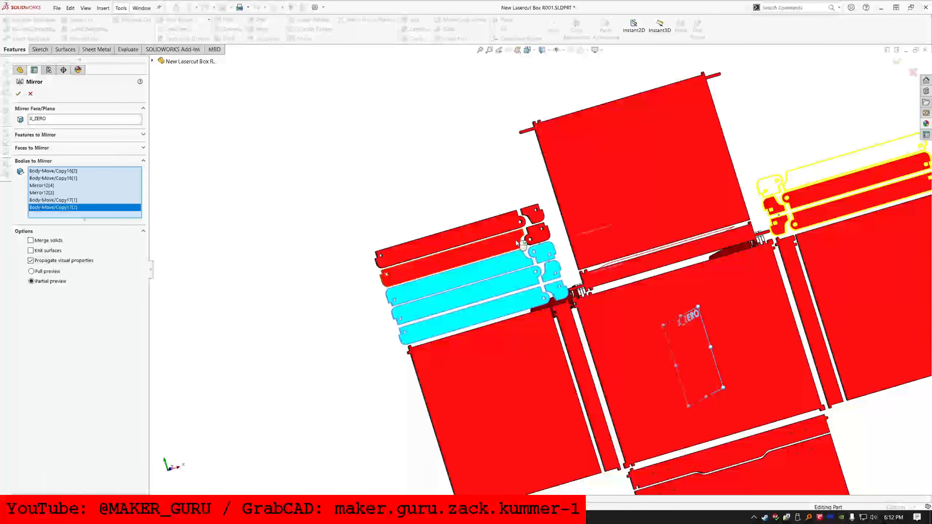
left_click(517, 240)
left_click(538, 235)
left_click(532, 214)
left_click(459, 241)
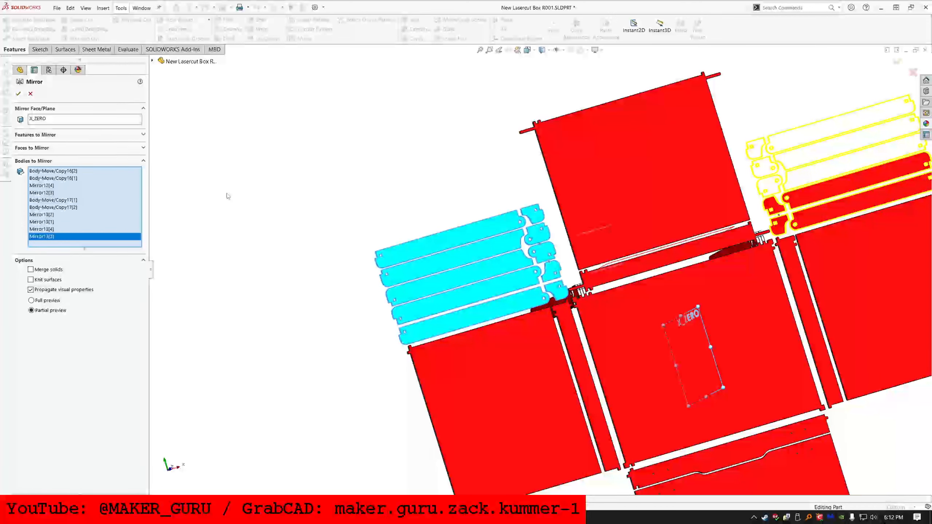
left_click(18, 94)
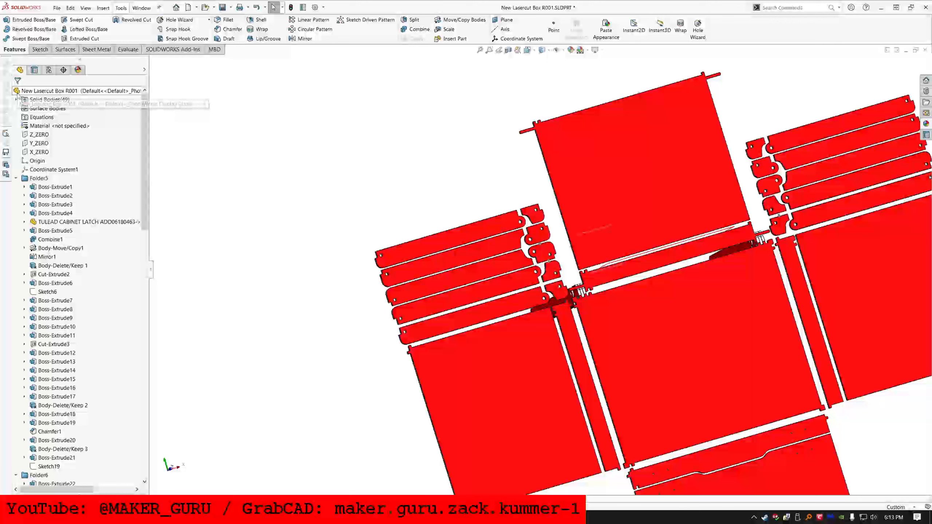
- Hide all Mirror13 and Mirror14 bodies in the solid bodies list
scroll(60, 222, "down", 8)
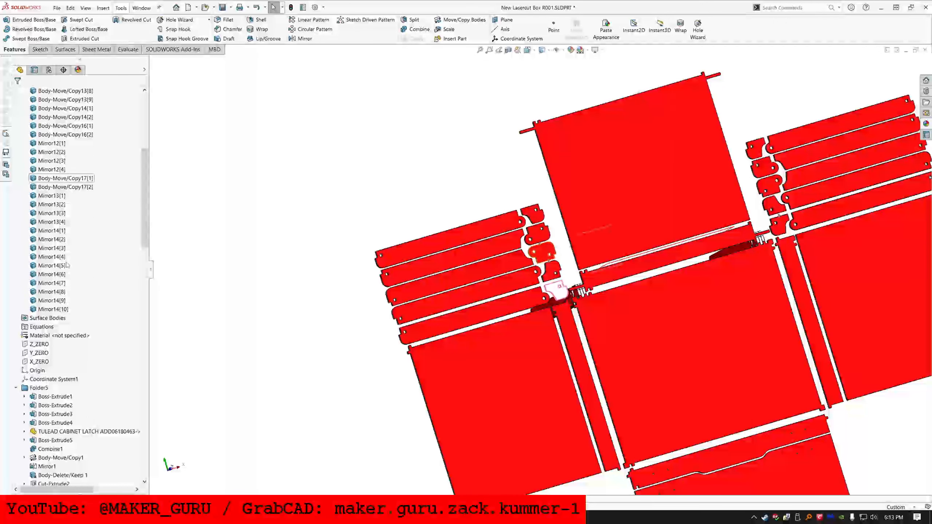
left_click(51, 309)
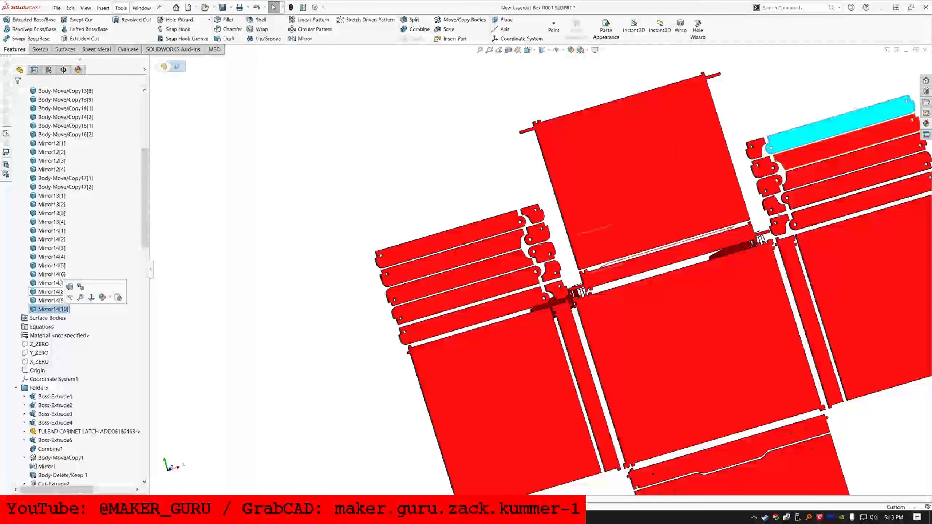
left_click(51, 195, "shift")
key("Tab")
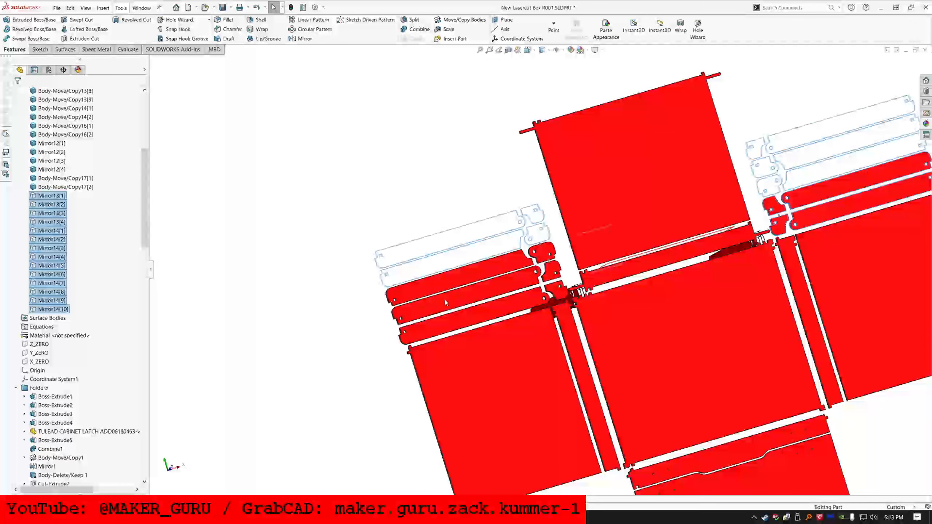
key("Escape")
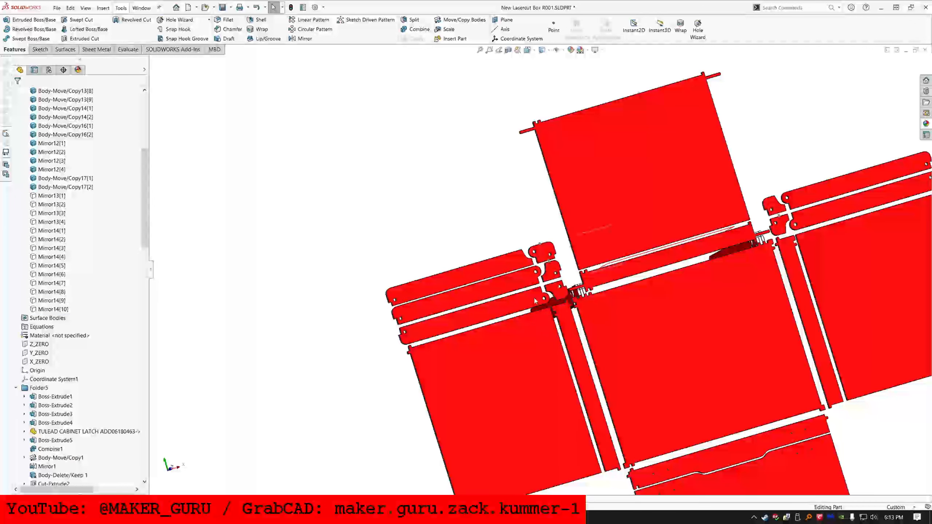
- Examine which remaining hinge bodies belong to Mirror12 and Body-Move/Copy17, and which features produce the pieces beside the right panel
left_click(48, 187)
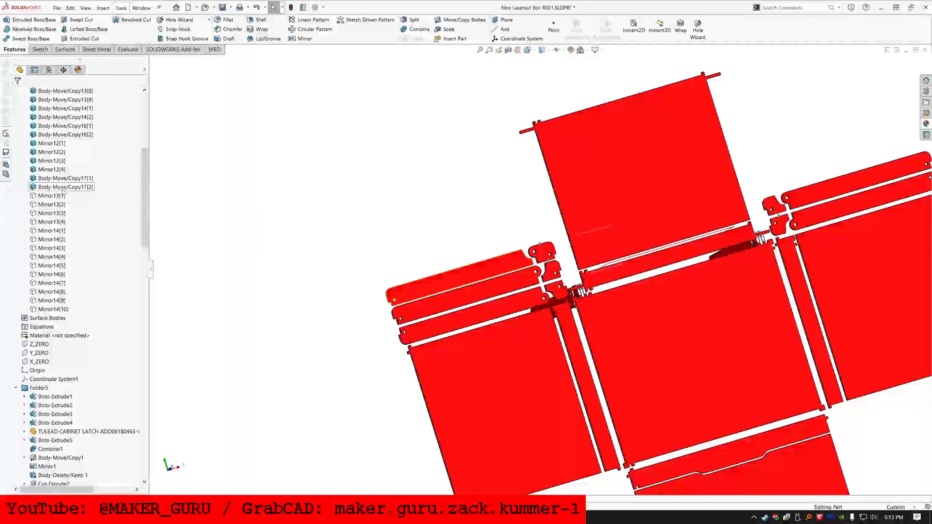
left_click(46, 178, "ctrl")
left_click(47, 161, "ctrl")
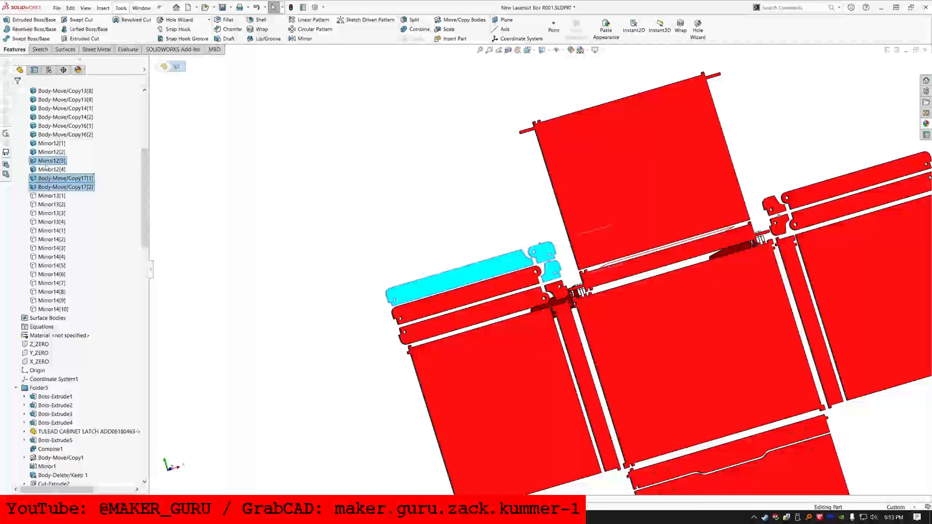
left_click(48, 169, "ctrl")
left_click(51, 152, "ctrl")
left_click(52, 143, "ctrl")
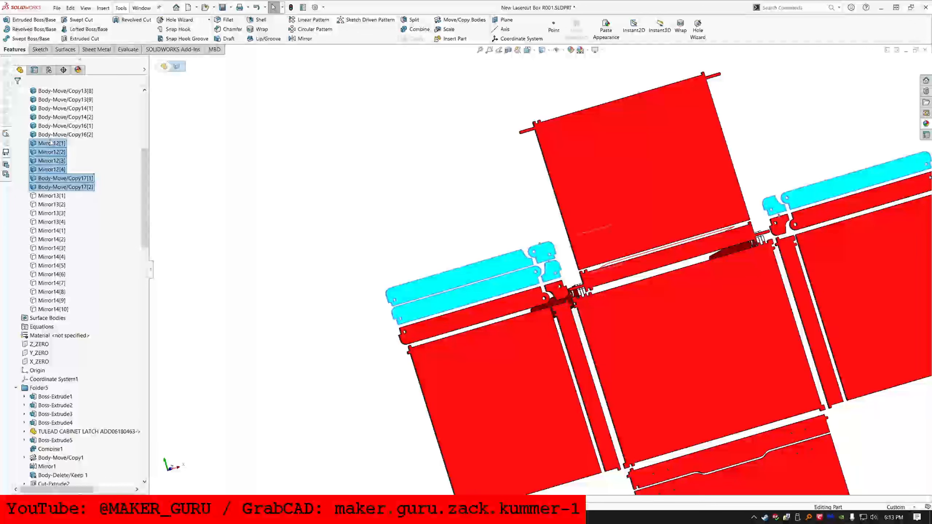
left_click(367, 213)
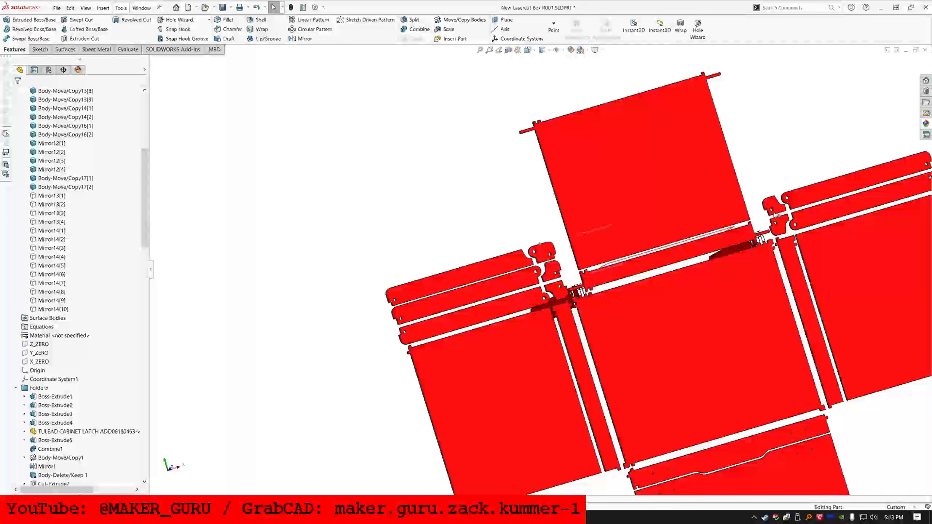
left_click(777, 215)
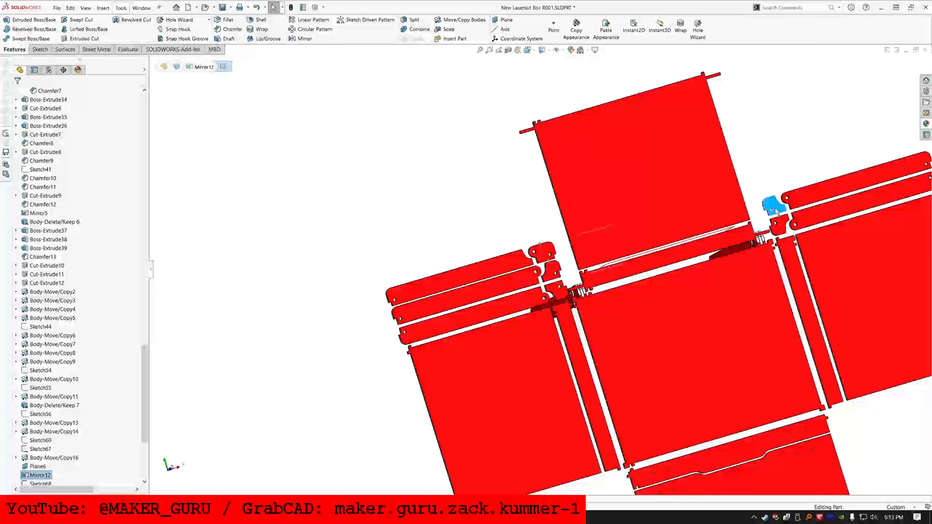
left_click(810, 201)
left_click(804, 219)
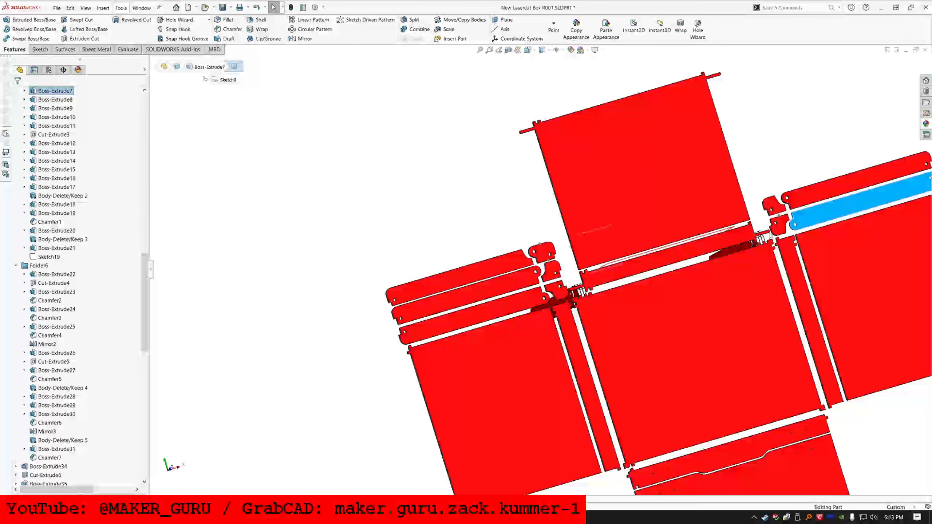
scroll(783, 216, "up", 2)
scroll(784, 216, "down", 1)
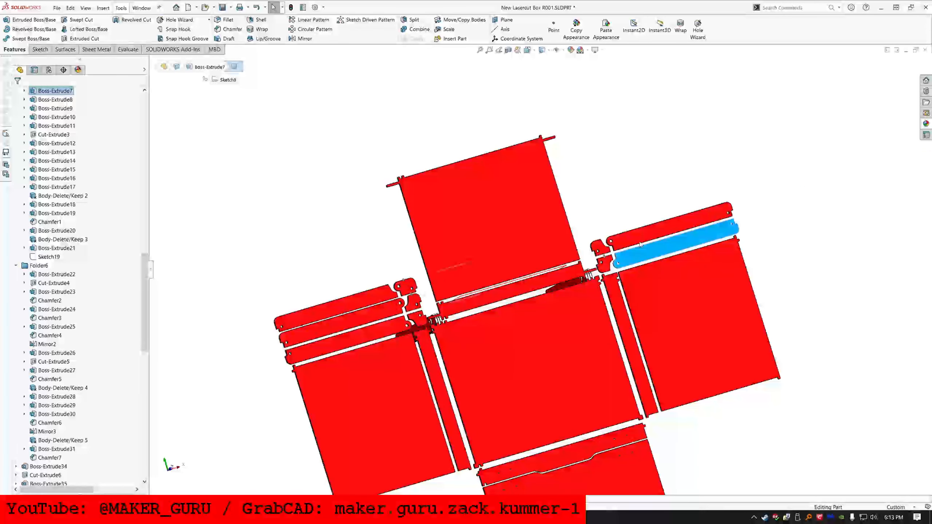
scroll(114, 361, "down", 5)
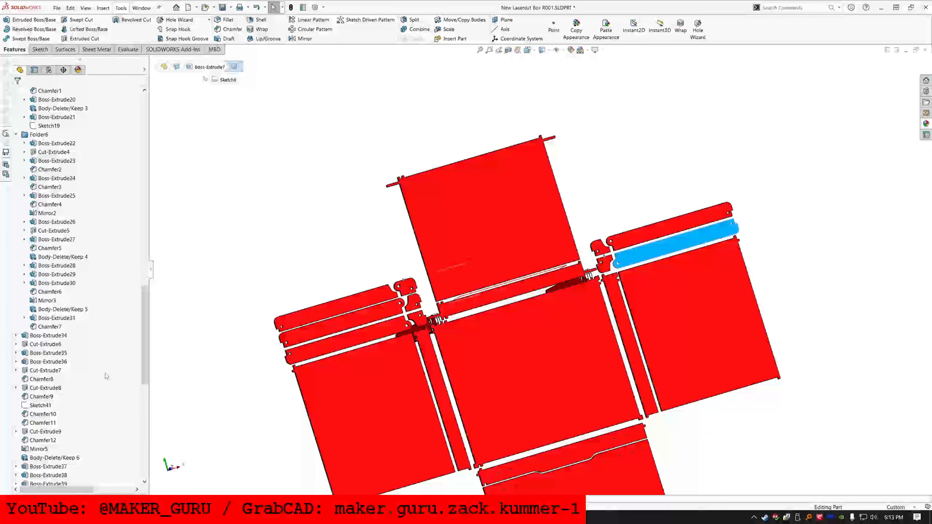
scroll(106, 345, "up", 20)
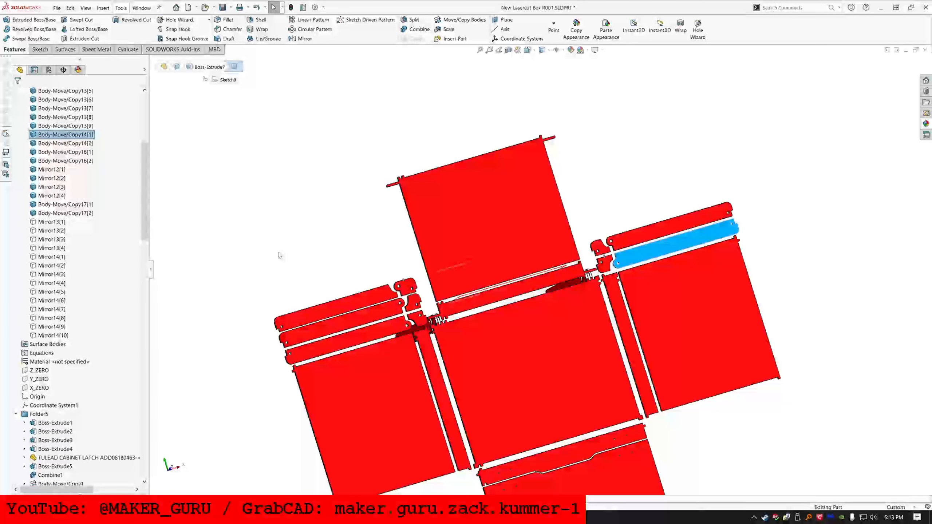
- Show the four Mirror13 bodies above the left panel's hinge stack again
left_click(45, 223)
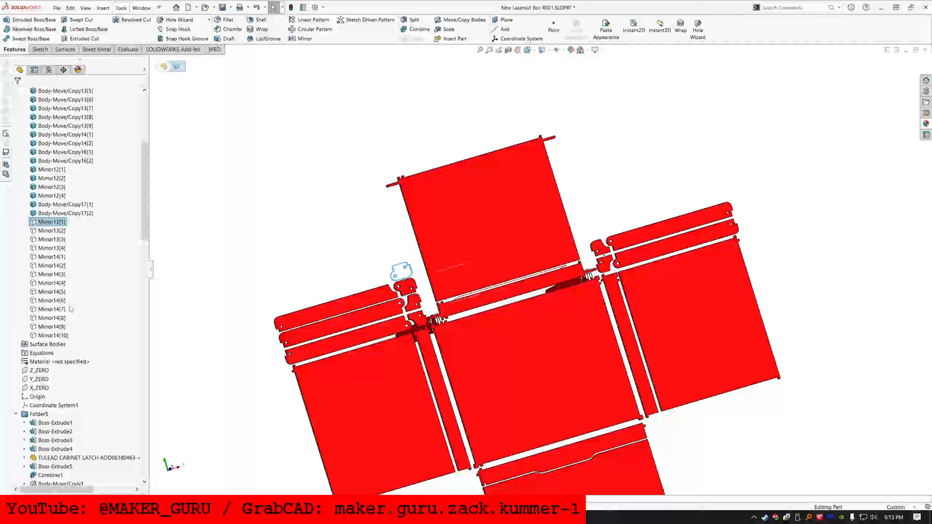
left_click(61, 335, "shift")
left_click(21, 232)
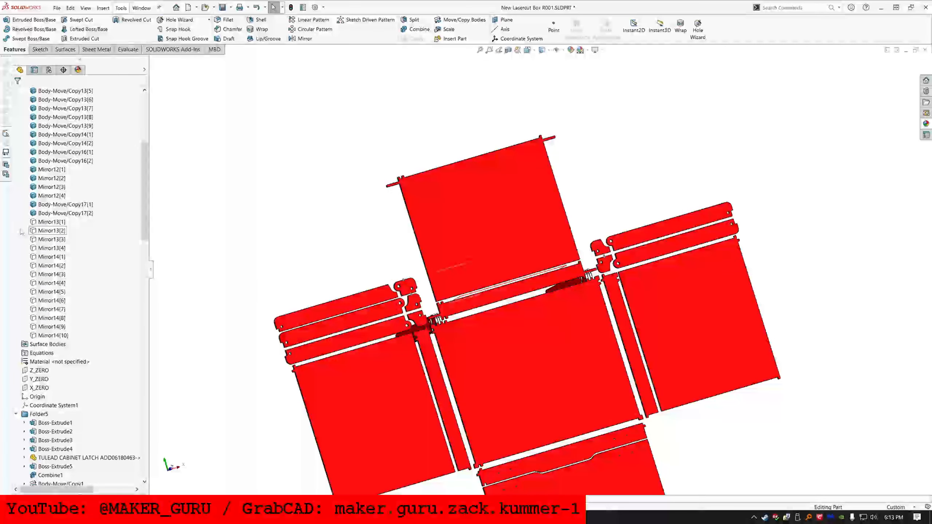
left_click(51, 223)
left_click(51, 248, "shift")
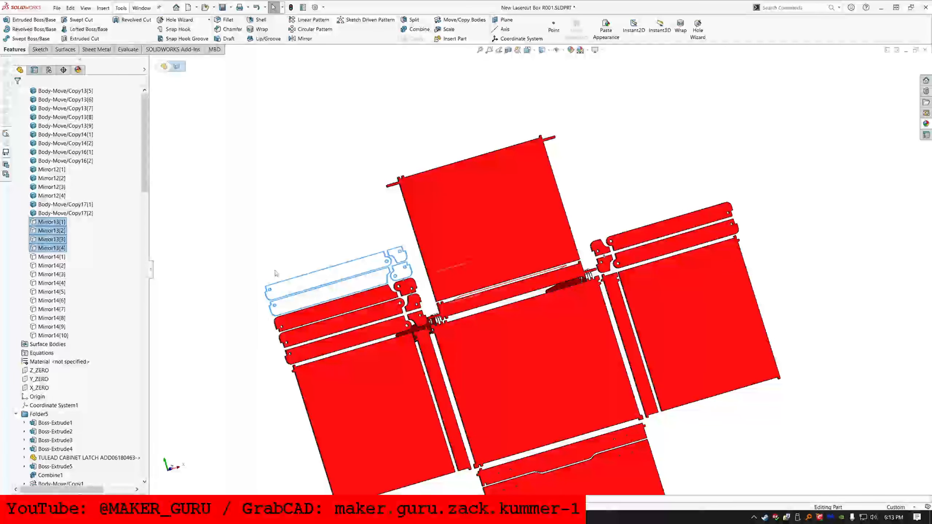
key("shift+Tab")
- Delete the two original long arms and two small hinge pieces beside the right panel with Delete/Keep Body
left_click(55, 335)
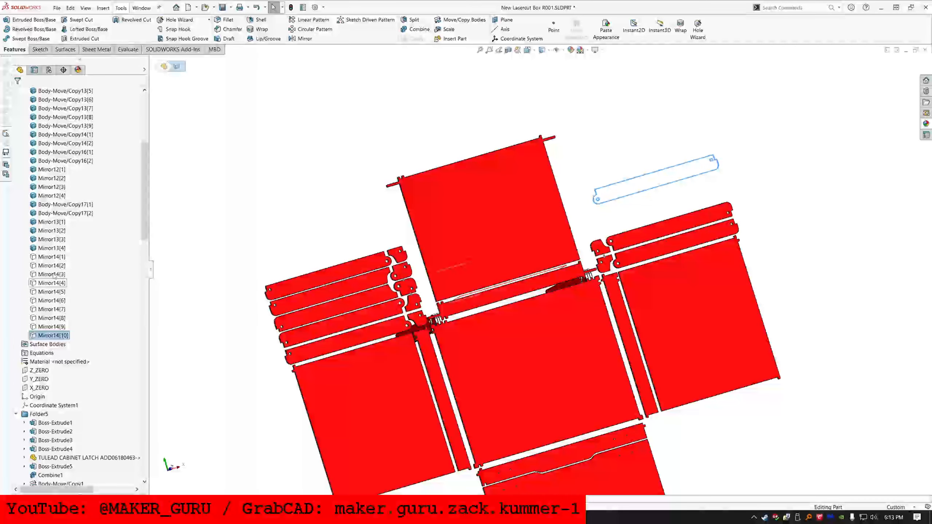
left_click(51, 256, "shift")
key("Escape")
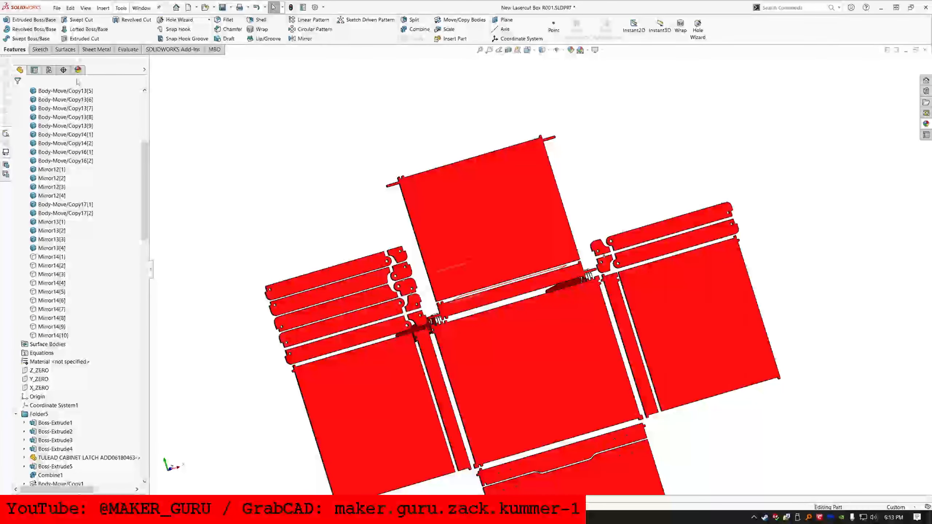
key("Delete")
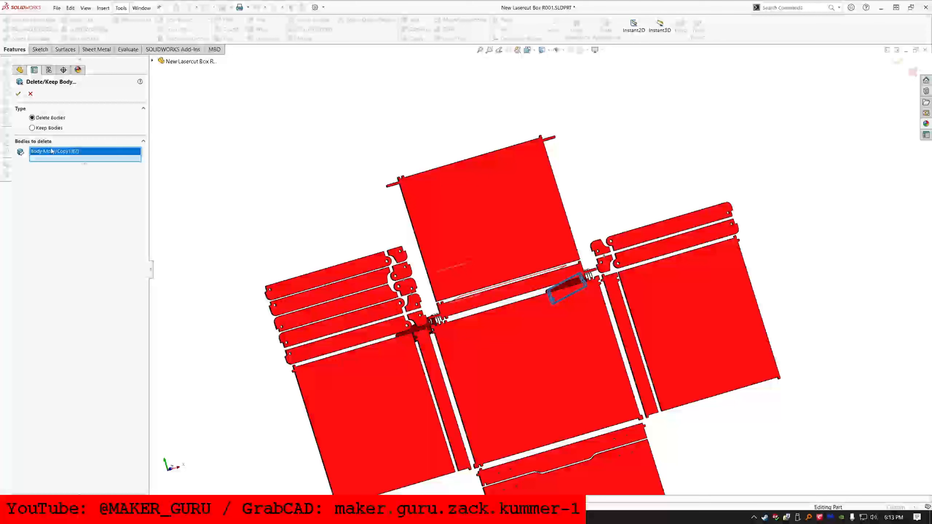
key("Delete")
left_click(594, 250)
left_click(622, 241)
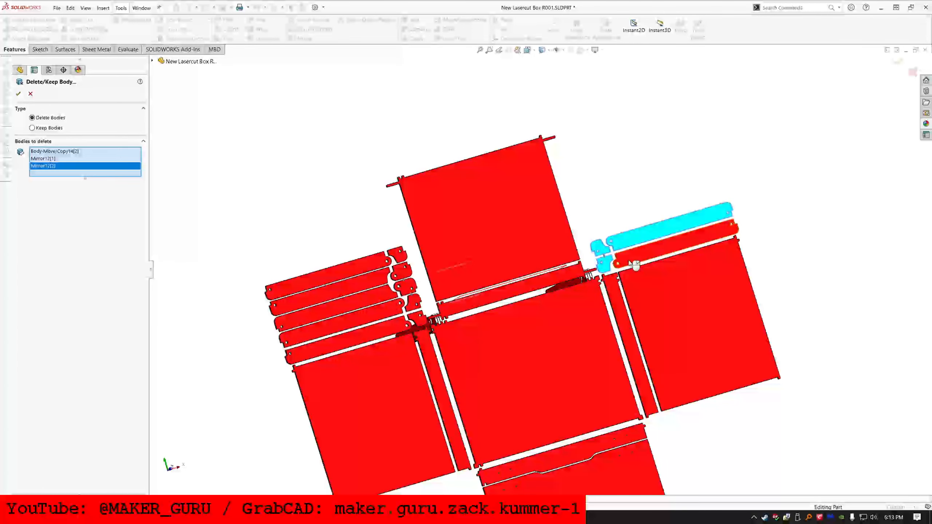
left_click(630, 262)
key("Return")
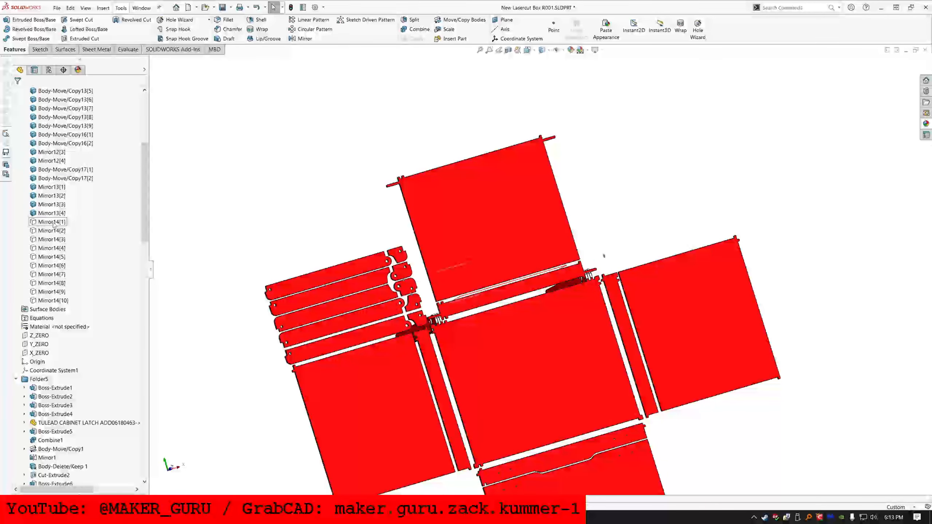
- Show all ten Mirror14 hinge bodies beside the right panel
left_click(52, 300, "shift")
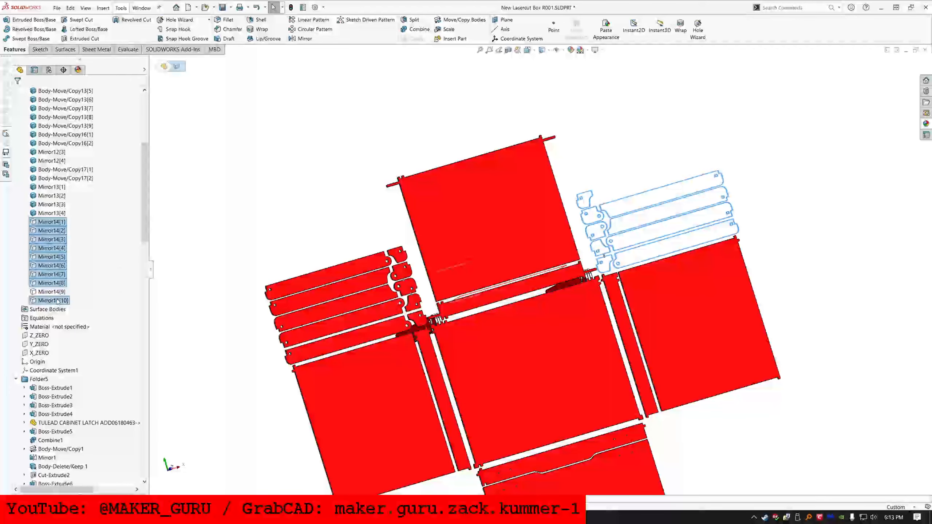
left_click(63, 287)
- Hide the two mirror planes Plane7 and Plane6
scroll(91, 362, "down", 8)
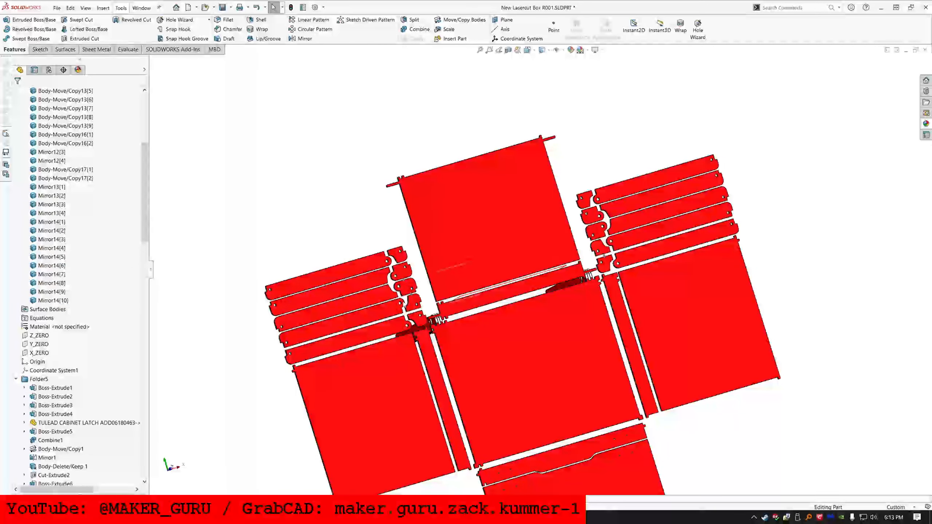
scroll(91, 362, "down", 15)
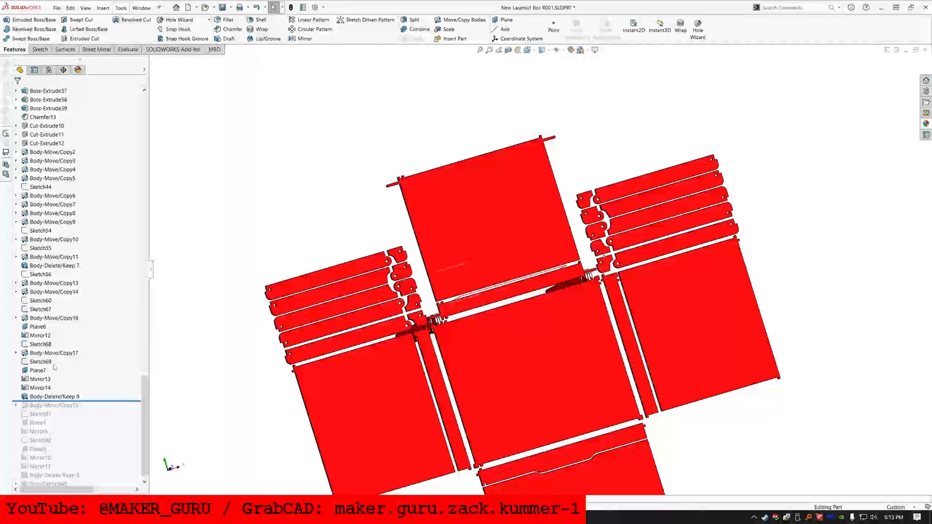
right_click(36, 370)
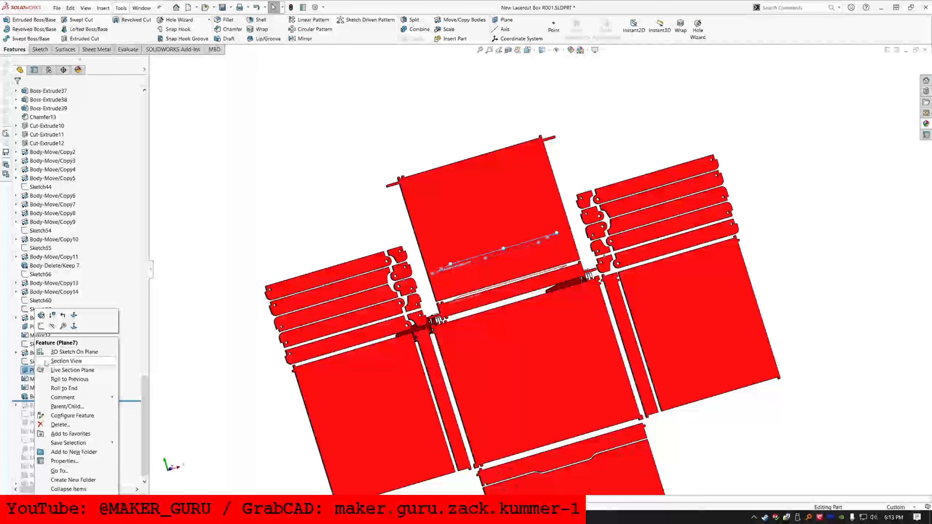
left_click(51, 327)
right_click(39, 330)
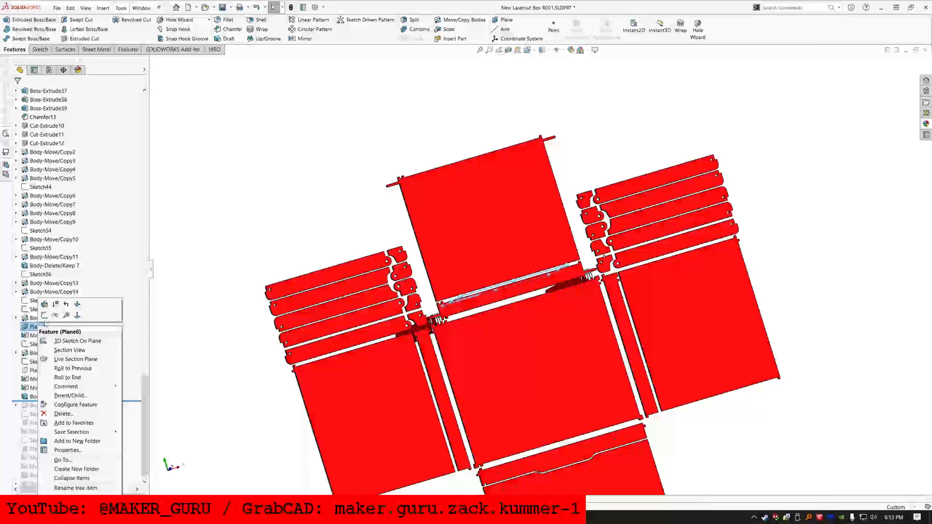
left_click(43, 315)
- Hide the spacing sketches Sketch67, Sketch68 and Sketch69
left_click(39, 344, "ctrl")
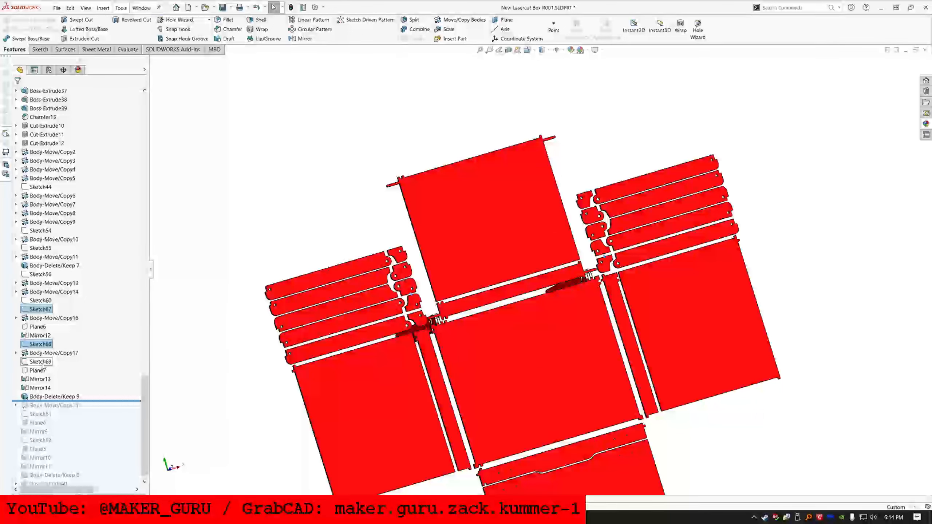
left_click(40, 363, "ctrl")
left_click(39, 370, "ctrl")
right_click(39, 362)
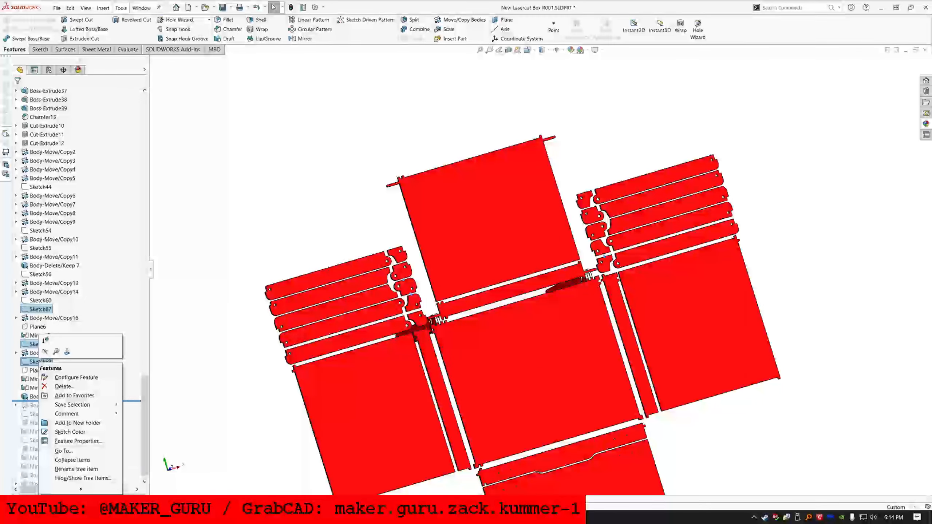
left_click(48, 346)
left_click(243, 213)
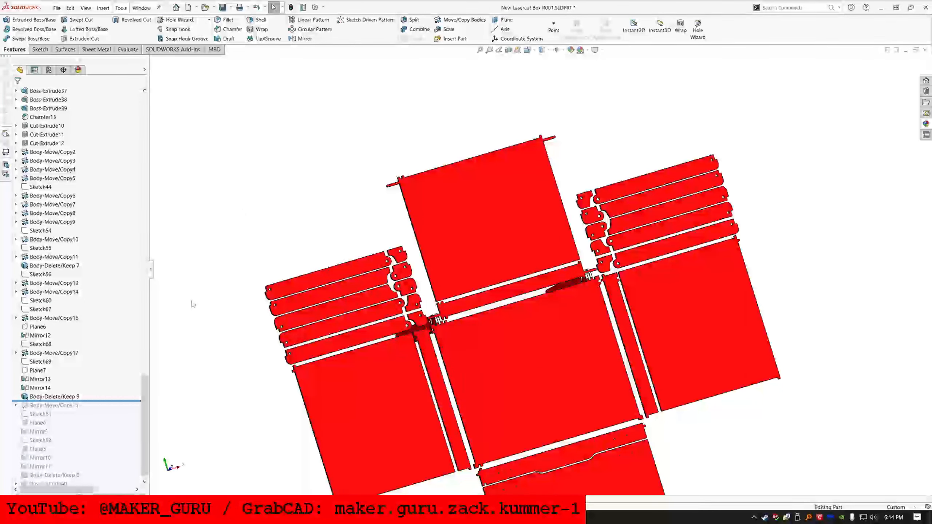
- Rename Body-Delete/Keep 9 as aaaaaaaaa and delete the old rolled-back features from Body-Move/Copy15 through Boss-Extrude40
scroll(106, 370, "down", 1)
left_click(73, 389)
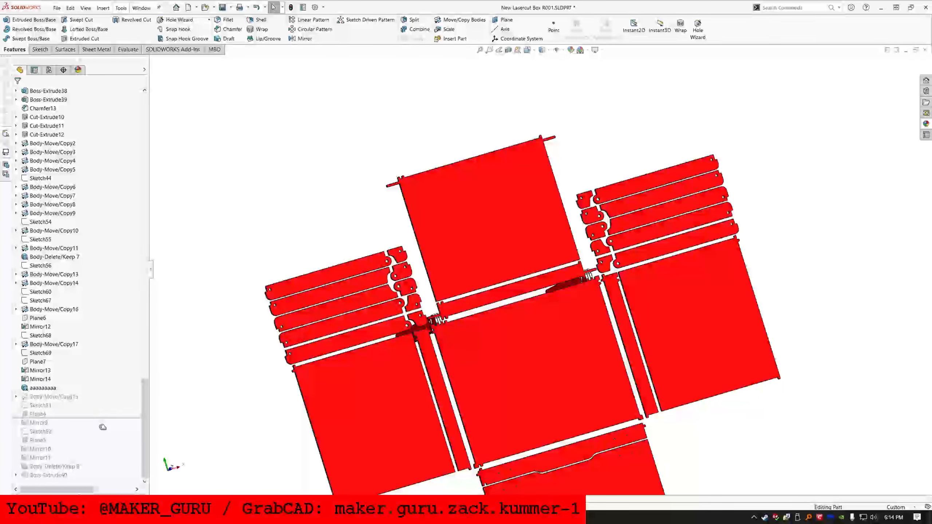
left_click(52, 397)
left_click(49, 477, "shift")
key("Delete")
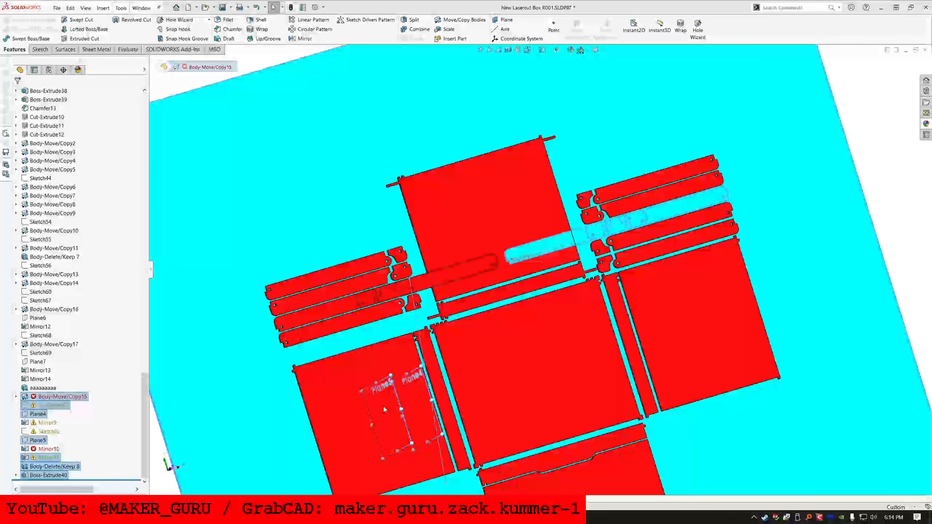
left_click(534, 241)
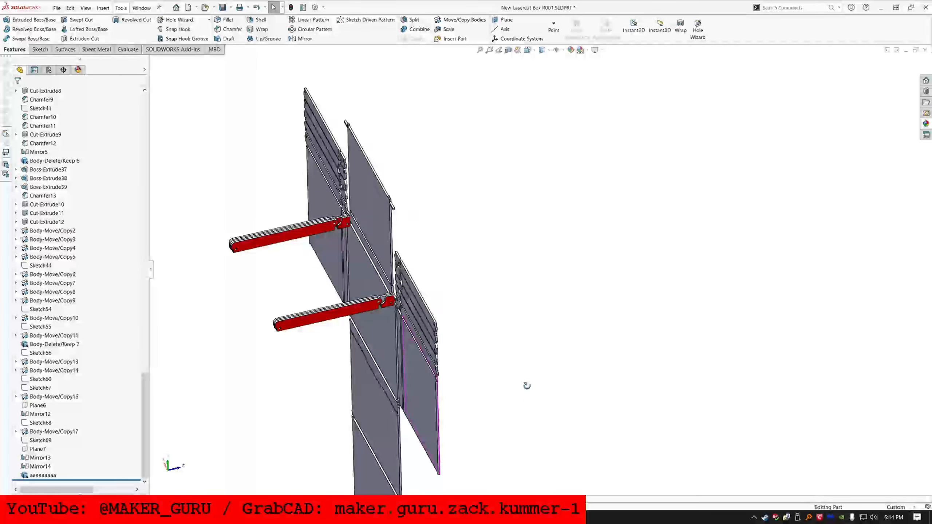
- Set up Delete/Keep Body without the preselected panel and choose the three long arms of one leftover upright hinge stack for deletion
middle_click_drag(527, 385, 108, 275)
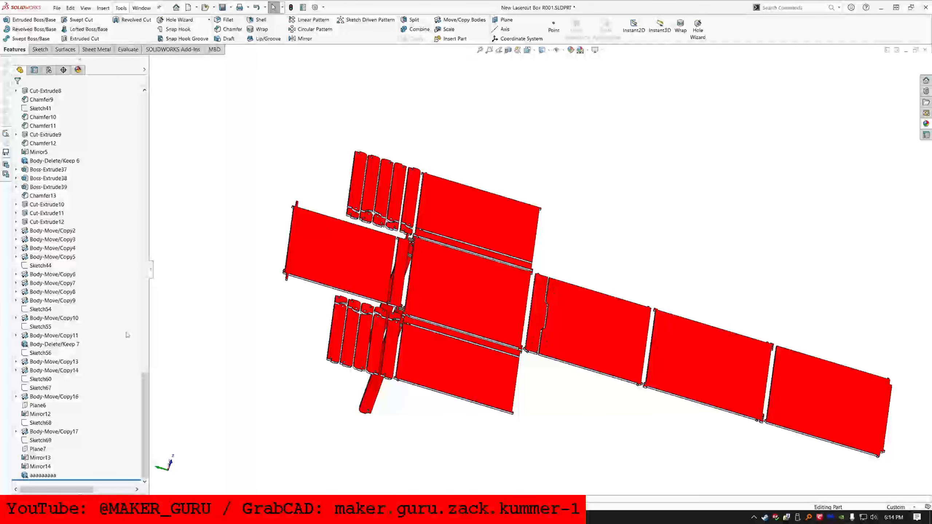
left_click_drag(152, 376, 150, 97)
left_click(61, 205)
key("Delete")
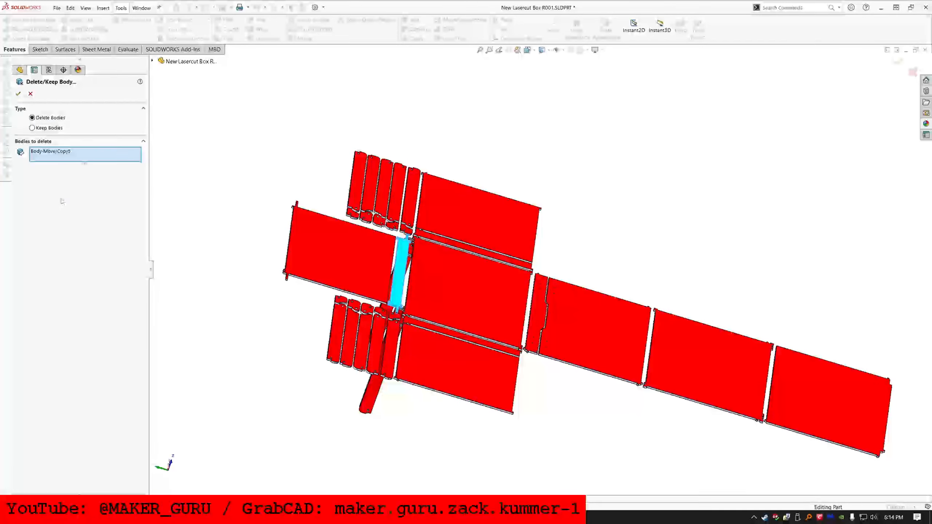
left_click(62, 154)
key("Delete")
middle_click_drag(318, 365, 372, 353)
scroll(372, 353, "down", 5)
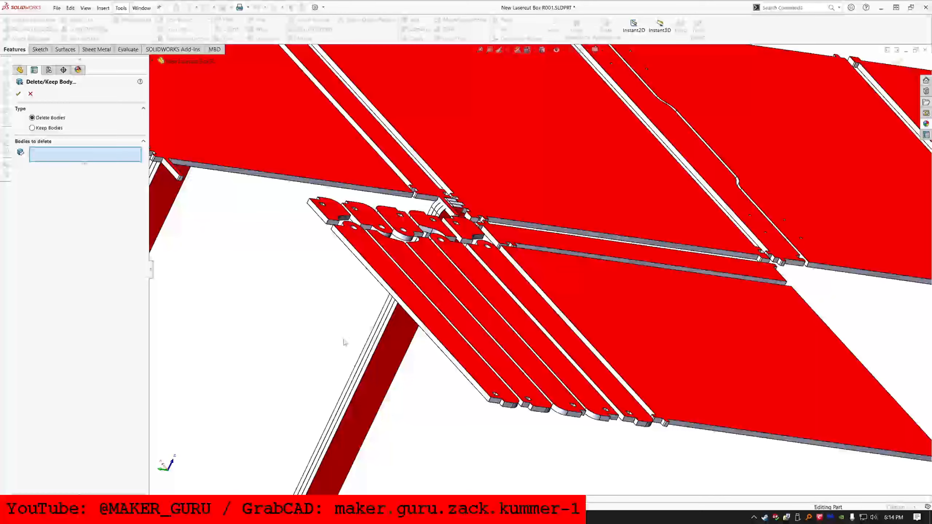
left_click(322, 299)
left_click(317, 298)
left_click(312, 295)
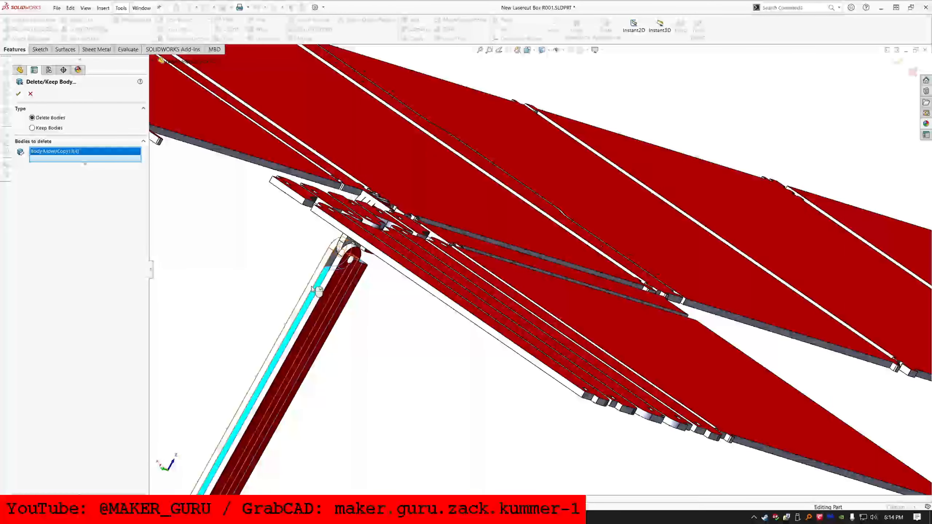
left_click(308, 290)
left_click(331, 296)
- Add the three small hinge pieces at the base of that upright stack to the bodies to delete
middle_click_drag(336, 296, 358, 252)
left_click(376, 232)
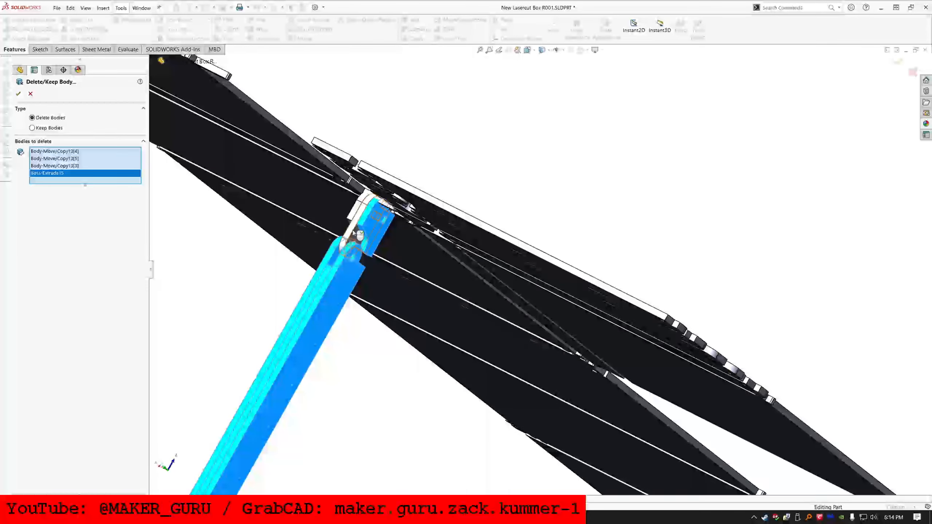
left_click(367, 221)
left_click(362, 215)
- Add the long arms Body-Move/Copy13[6], [7] and [8] of the other upright hinge stack to the bodies to delete
scroll(364, 223, "up", 5)
scroll(364, 223, "down", 5)
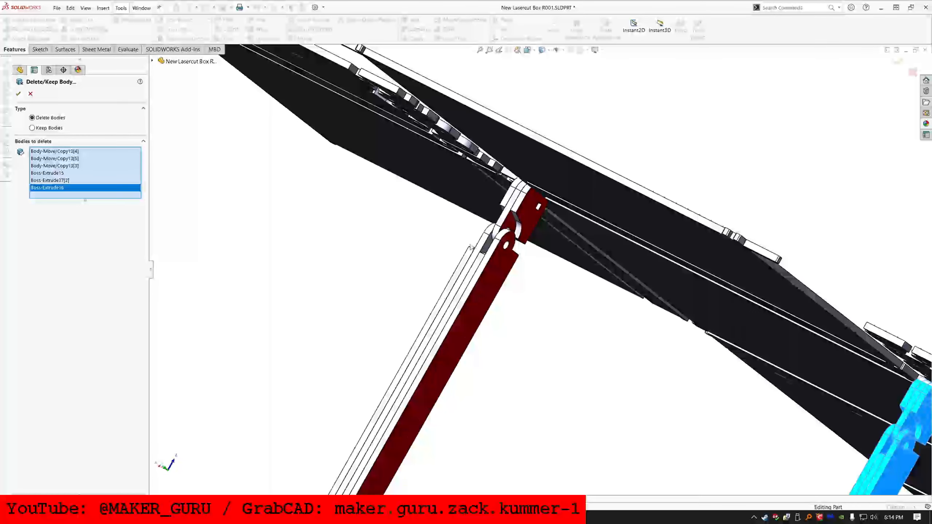
left_click(493, 264)
left_click(485, 264)
left_click(473, 260)
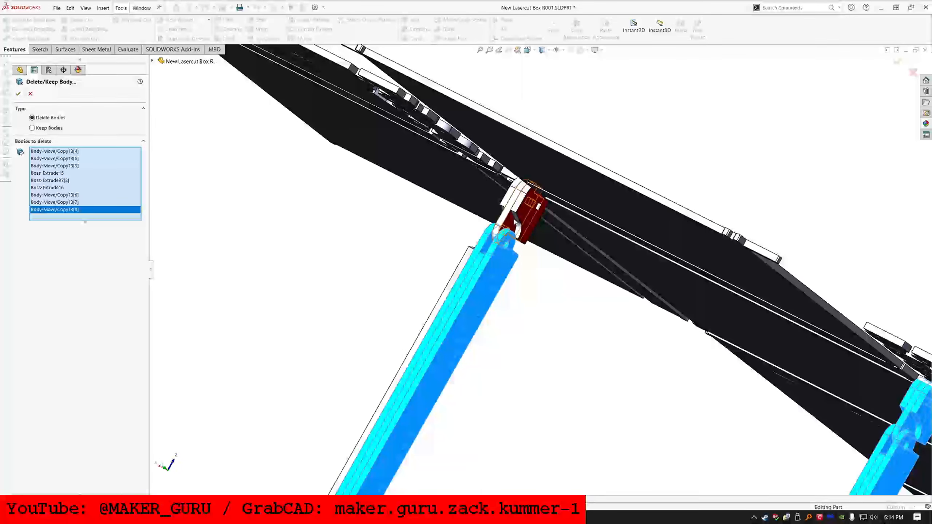
- Add the second stack's three small hinge pieces and its outer arm, leave out the panel Body-Move/Copy7, and delete the chosen bodies
left_click(515, 222)
left_click(513, 217)
left_click(495, 208)
left_click(506, 206)
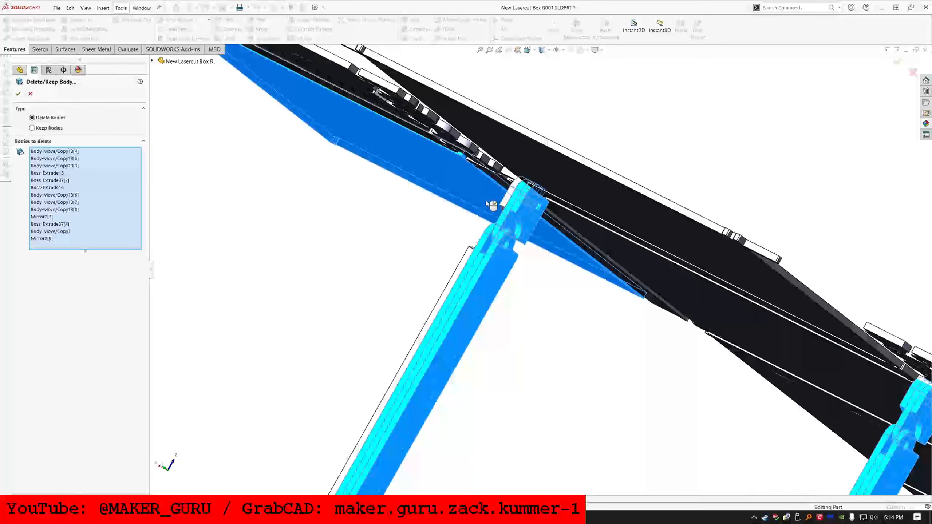
left_click(487, 203)
left_click(456, 273)
key("Return")
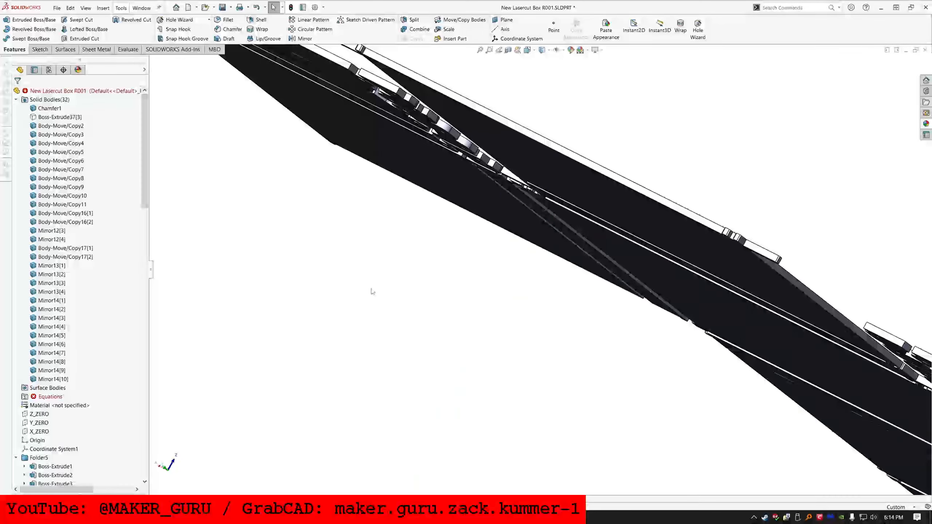
- Show the hidden solid body Boss-Extrude37[3]
scroll(558, 273, "up", 8)
middle_click_drag(558, 272, 532, 339)
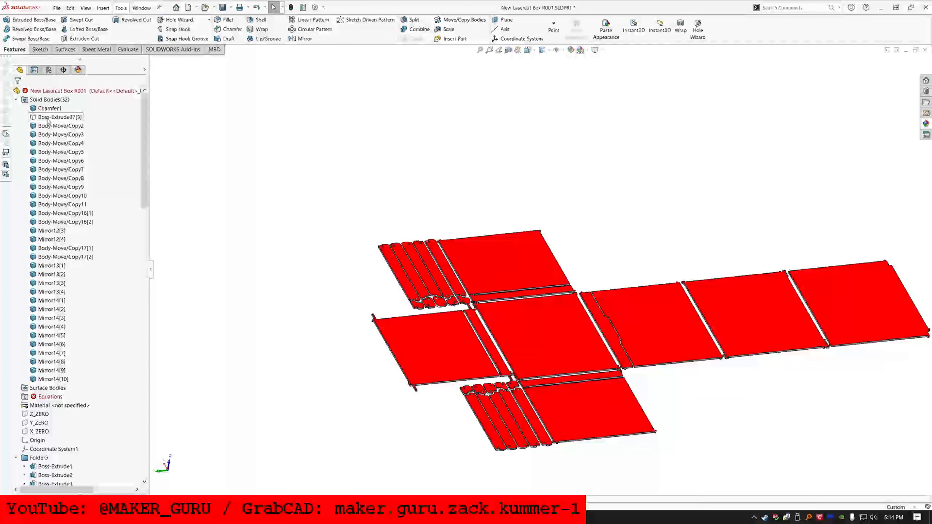
left_click(49, 118)
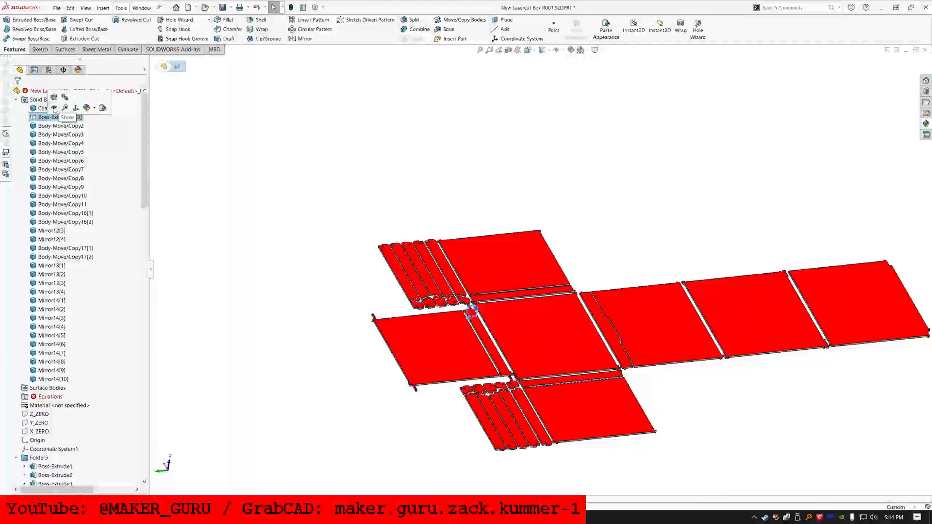
scroll(355, 264, "down", 5)
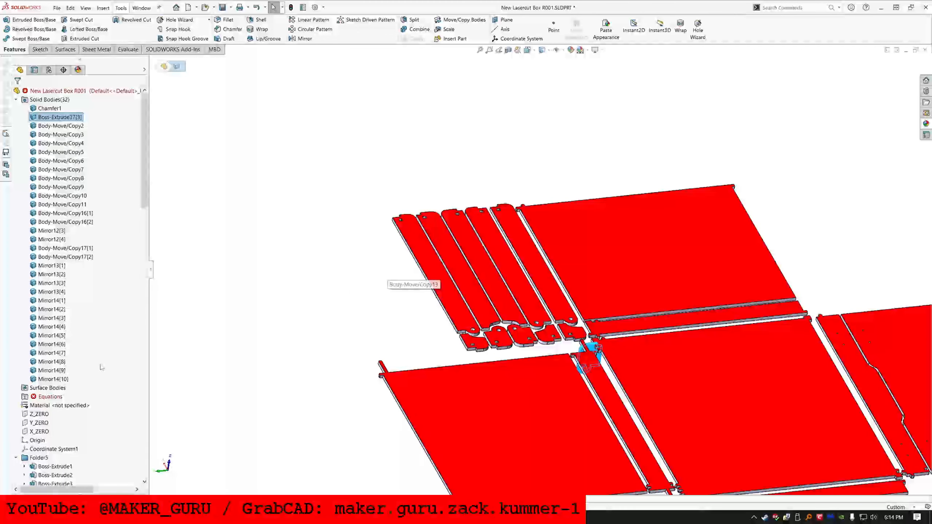
- Edit Body-Delete/Keep 10 to also delete the leftover hinge piece Boss-Extrude37[3]
scroll(104, 379, "down", 20)
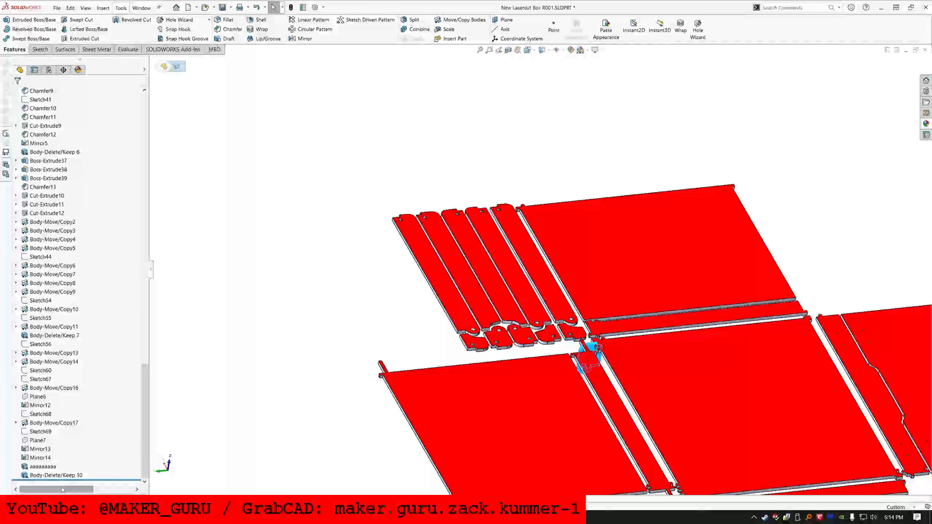
left_click(63, 475)
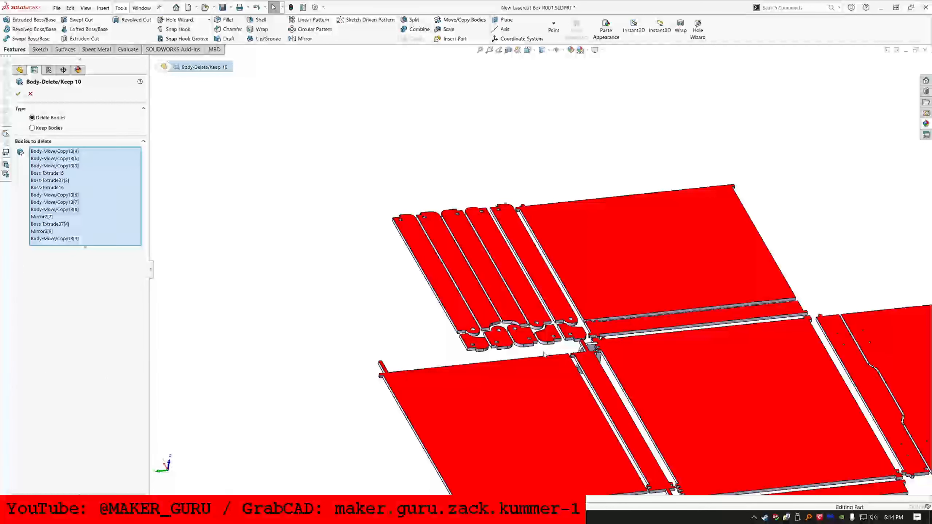
left_click(594, 346)
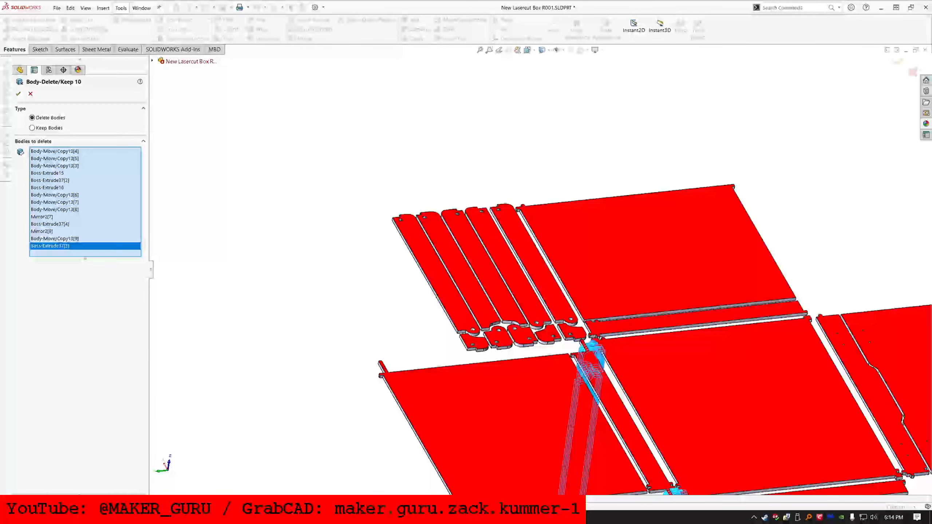
right_click(594, 346)
- Inspect the remaining bodies and the complete flat layout from several angles, and save the part
scroll(53, 188, "up", 13)
scroll(53, 188, "up", 15)
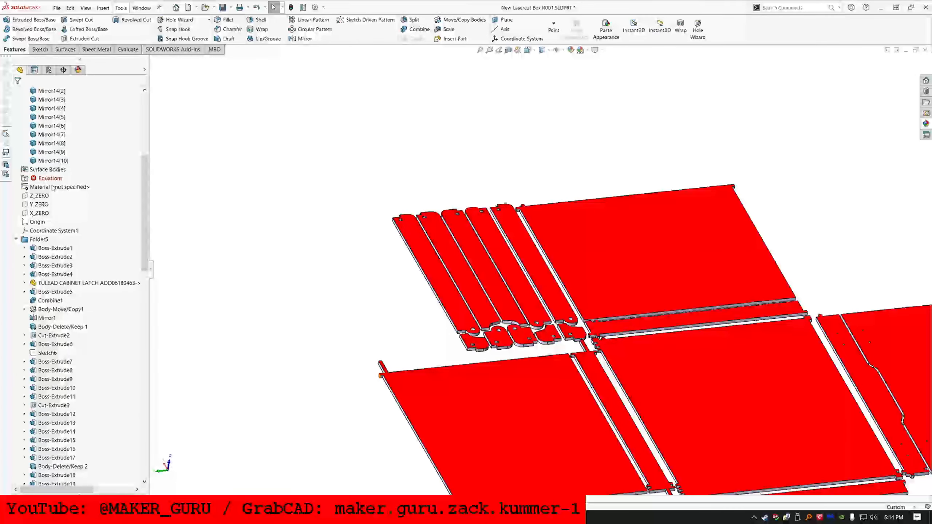
scroll(754, 301, "up", 5)
middle_click_drag(752, 324, 349, 348)
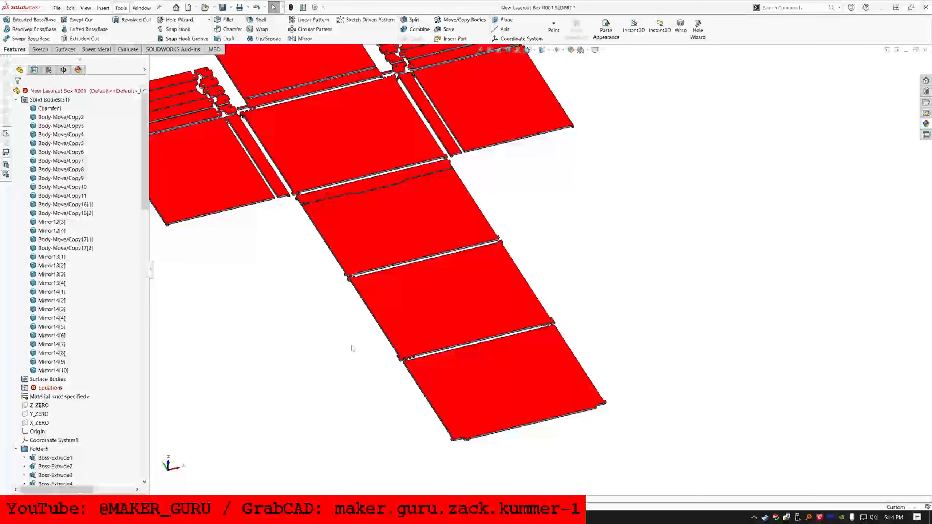
scroll(343, 265, "up", 3)
scroll(440, 141, "down", 4)
middle_click_drag(414, 189, 430, 241)
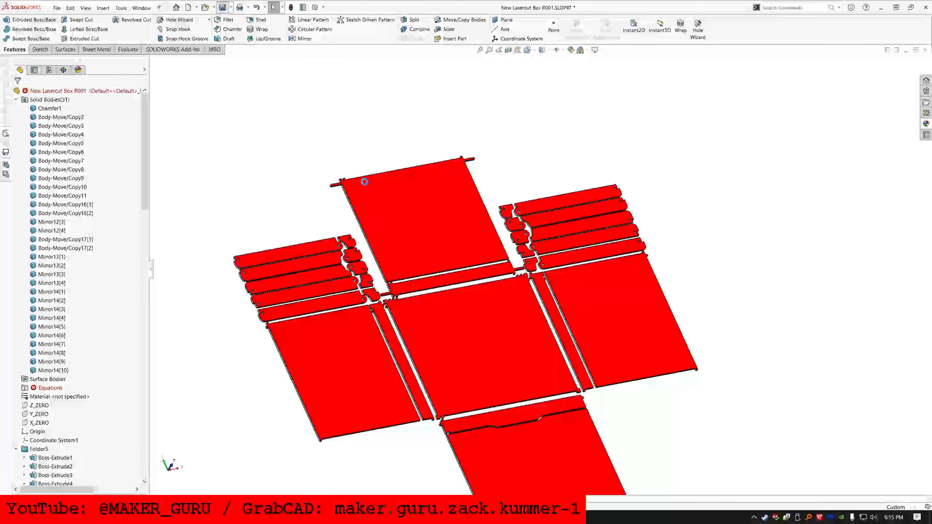
- Examine the part's equations to find which entries are in error, leaving them unedited
right_click(49, 389)
left_click(73, 396)
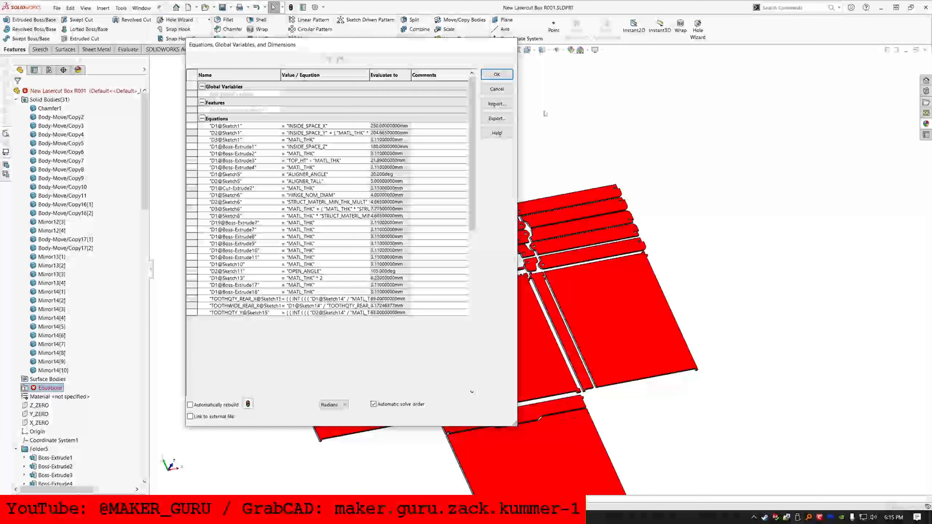
scroll(220, 352, "down", 12)
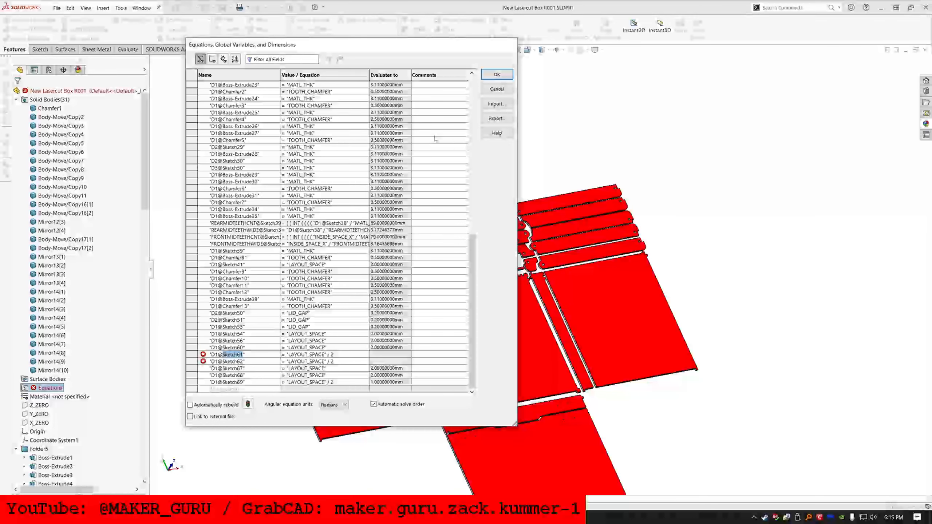
left_click(497, 89)
- Filter the feature tree for Sketch61 and Sketch62 to check whether they still exist, and clear the filter
left_click(98, 80)
type("Sketch61")
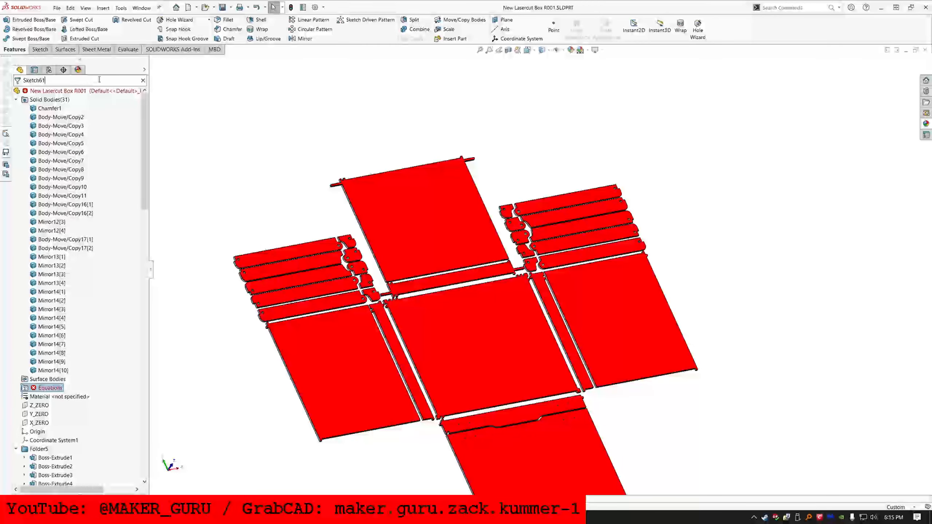
key("BackSpace")
type("2")
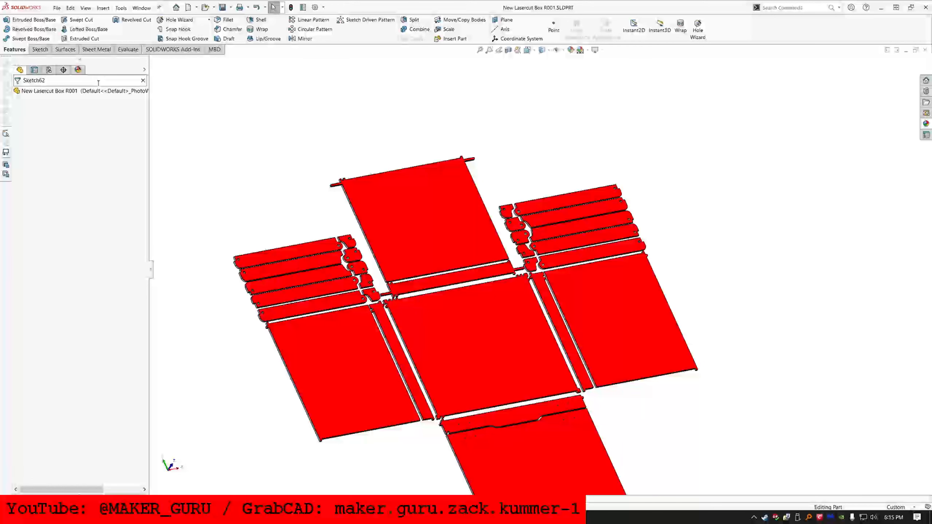
key("BackSpace")
type("1")
key("BackSpace")
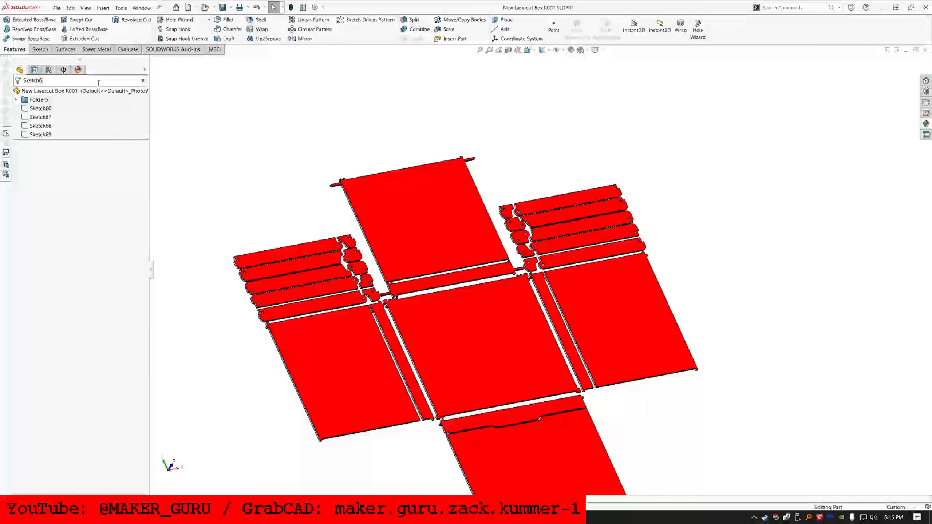
key("BackSpace")
key("BackSpace")
key("BackSpace")
key("BackSpace")
key("BackSpace")
key("BackSpace")
key("BackSpace")
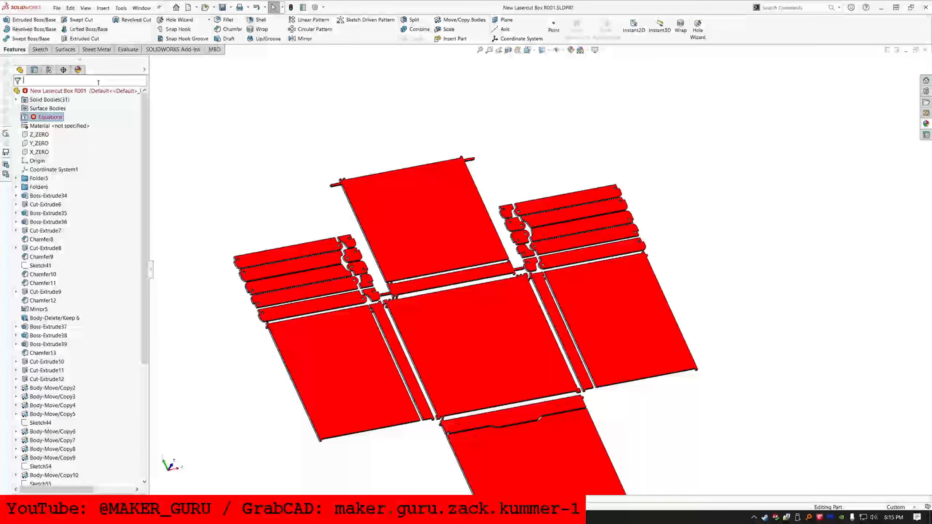
- Delete the two equations in error, D1@Sketch61 and D1@Sketch62, from the part's equations
right_click(55, 117)
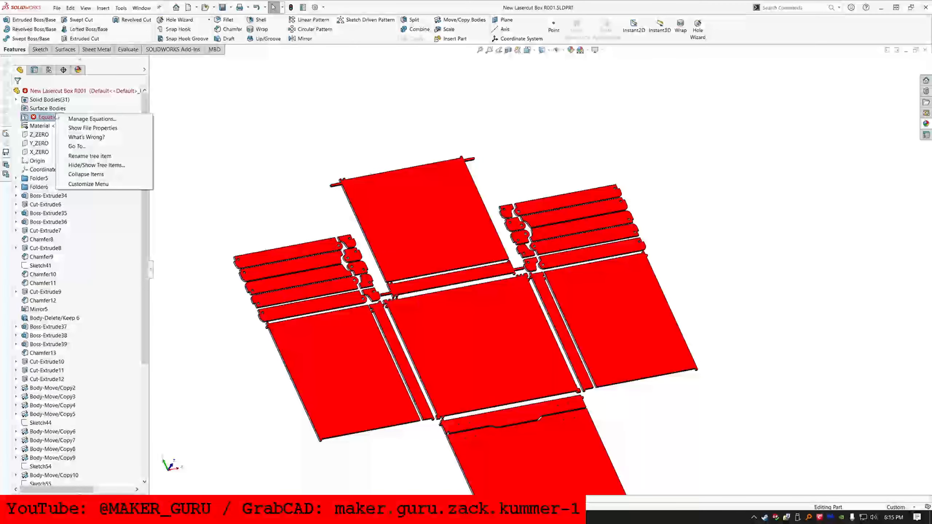
left_click(64, 119)
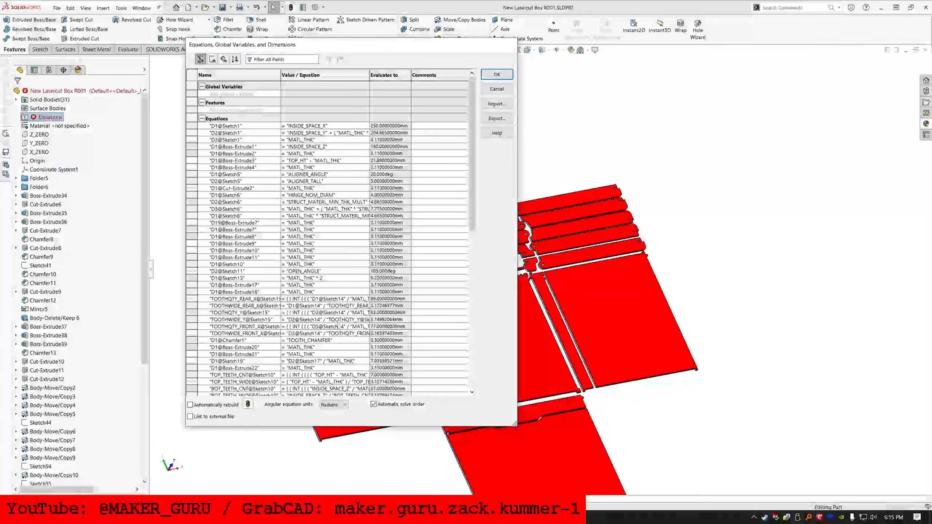
scroll(256, 313, "down", 7)
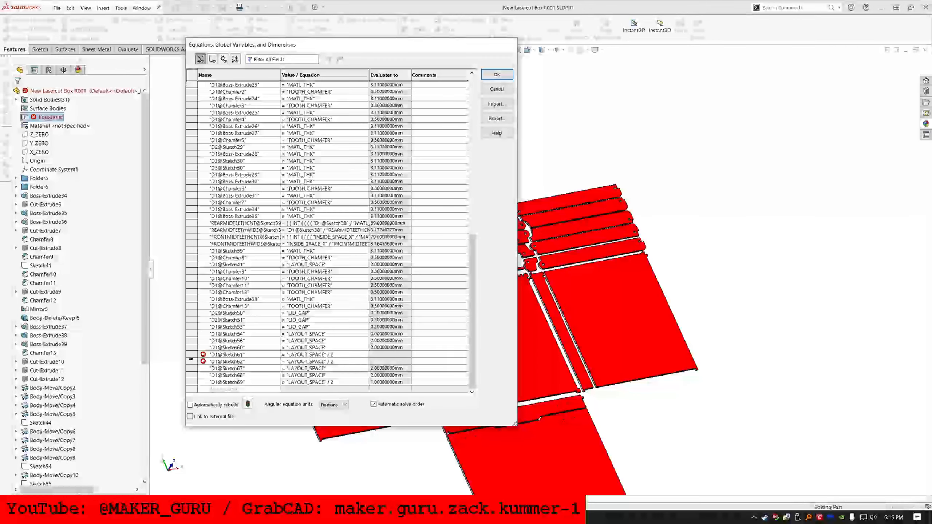
left_click(191, 355)
key("Delete")
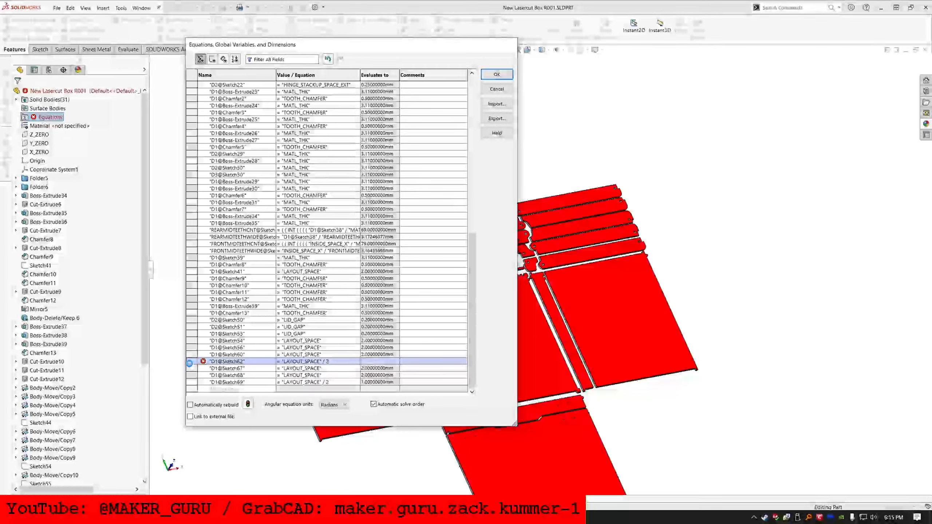
key("Delete")
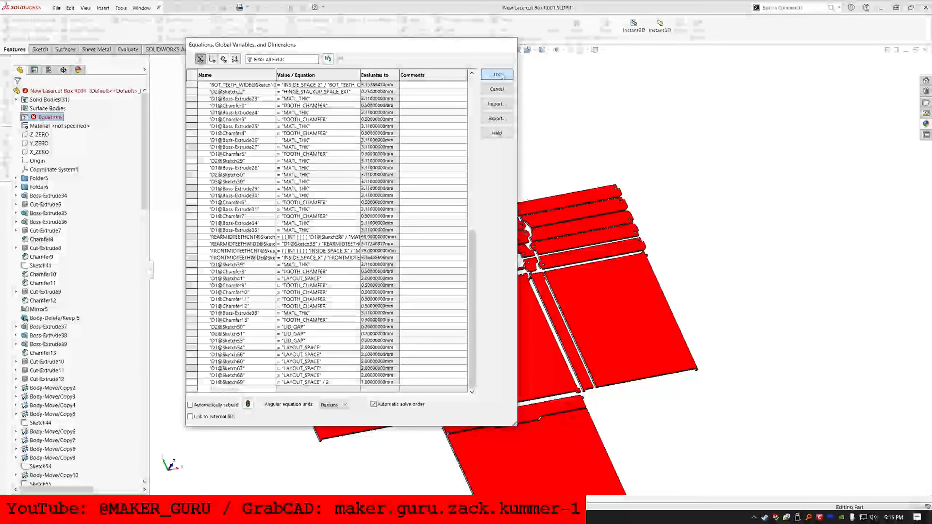
left_click(497, 76)
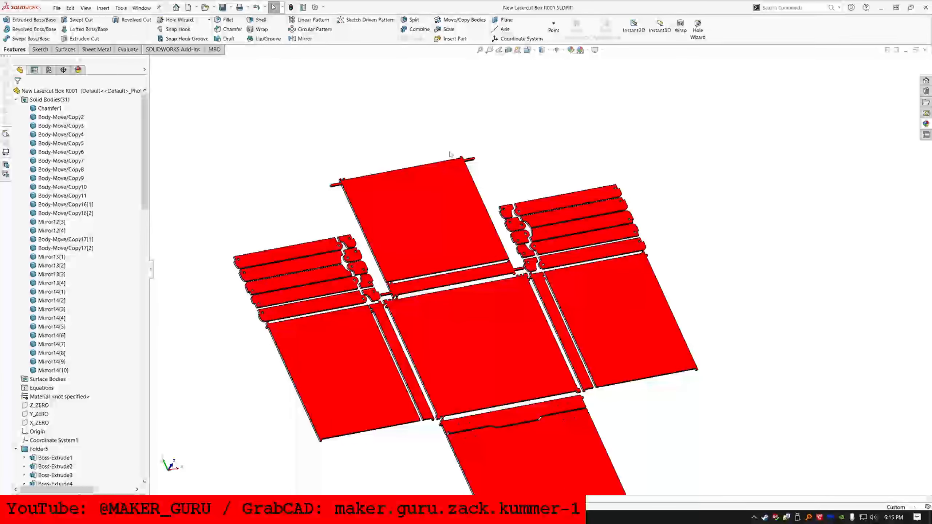
- Examine the flat layout and the spacing between the hinge pieces, both overall and close up
middle_click_drag(513, 195, 492, 300)
scroll(492, 300, "down", 5)
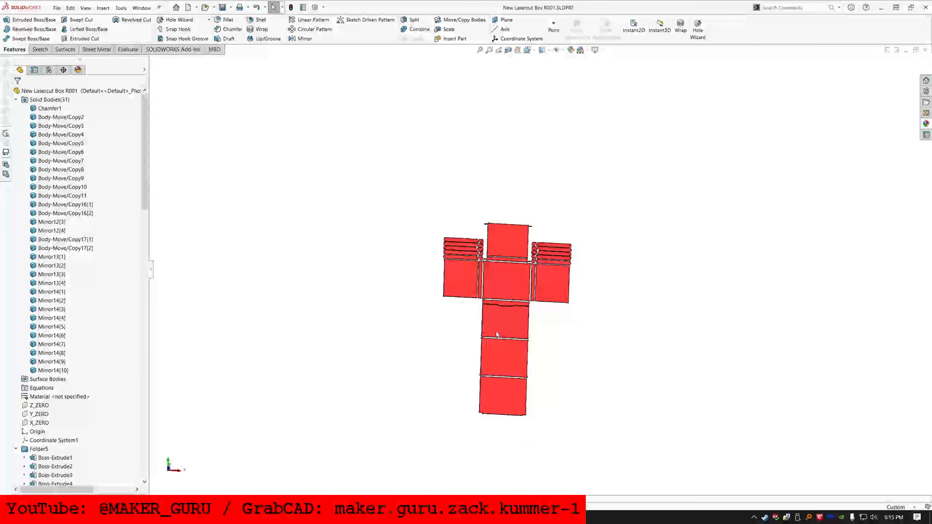
scroll(543, 239, "up", 5)
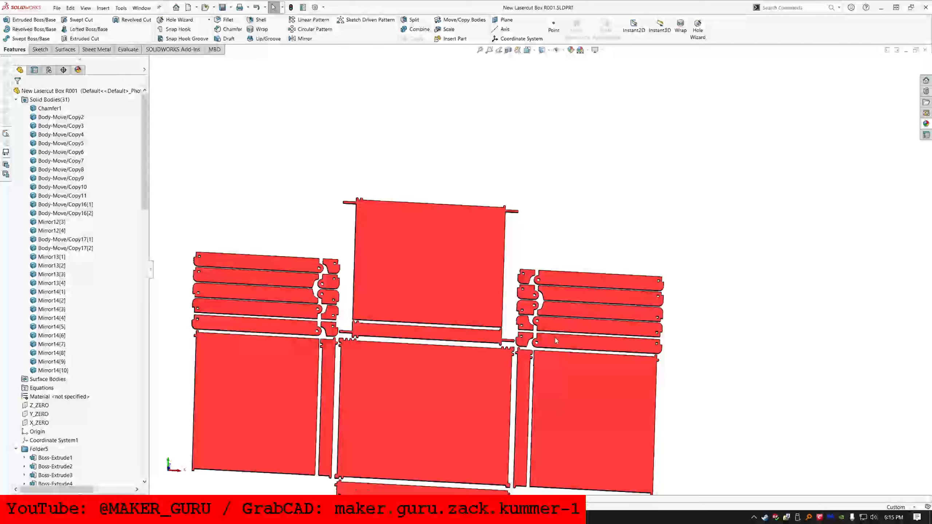
scroll(550, 338, "up", 8)
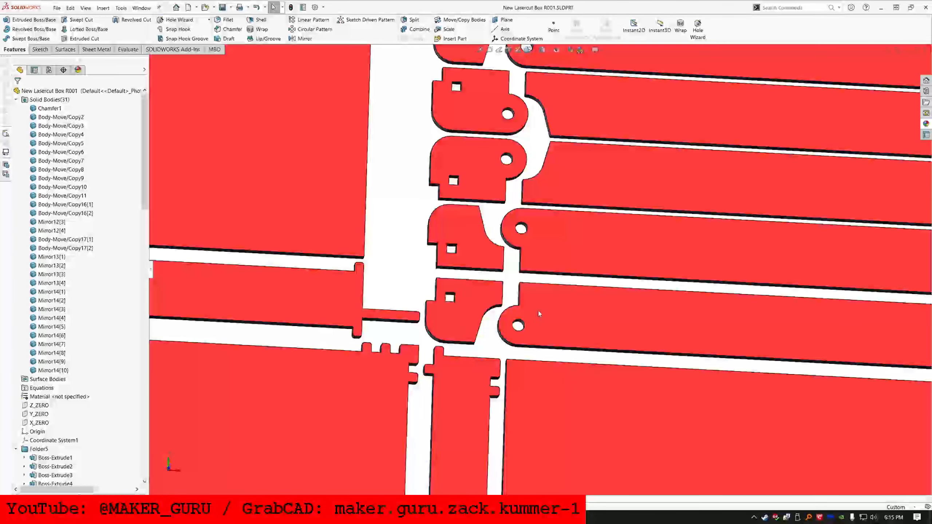
left_click_drag(145, 172, 146, 441)
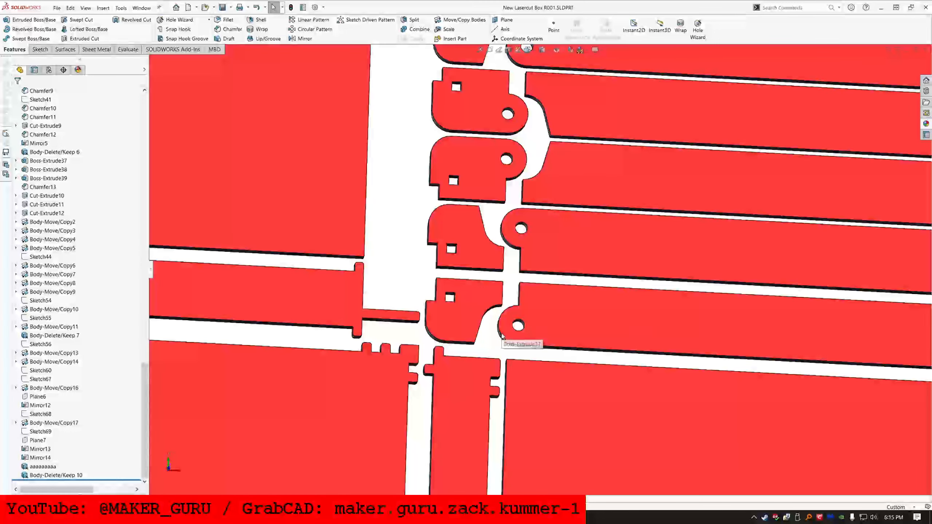
scroll(477, 364, "down", 10)
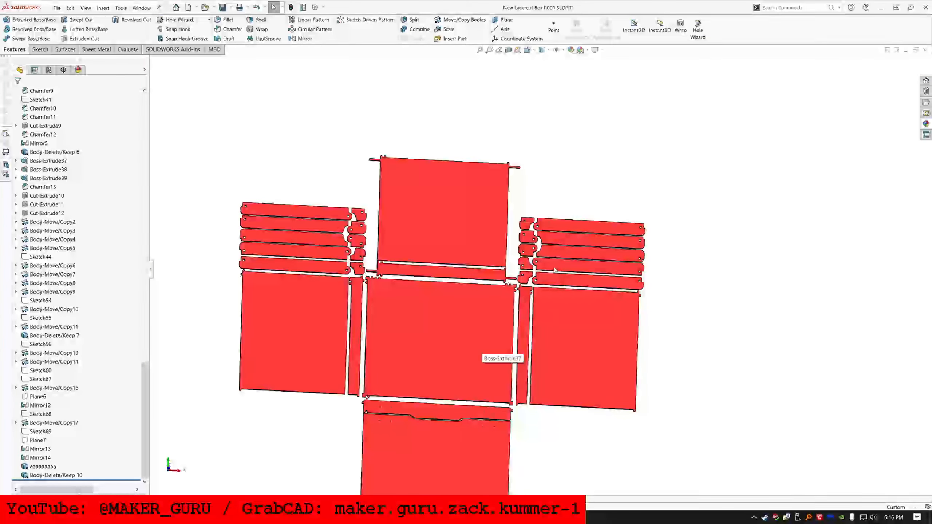
middle_click_drag(477, 363, 299, 342)
scroll(300, 343, "down", 5)
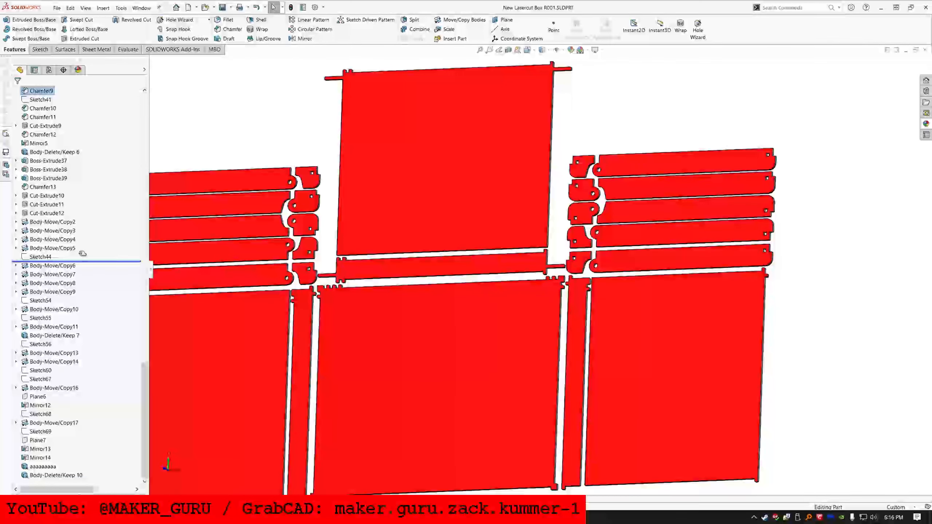
- Roll the model back to just after Cut-Extrude12 and examine the hinge pieces on the folded box
left_click_drag(83, 253, 84, 218)
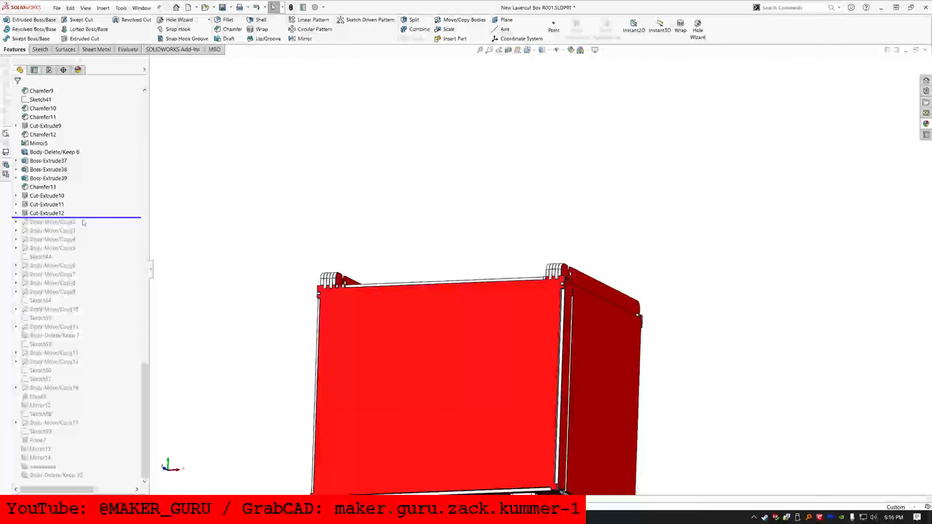
middle_click_drag(405, 270, 427, 322)
scroll(389, 333, "down", 10)
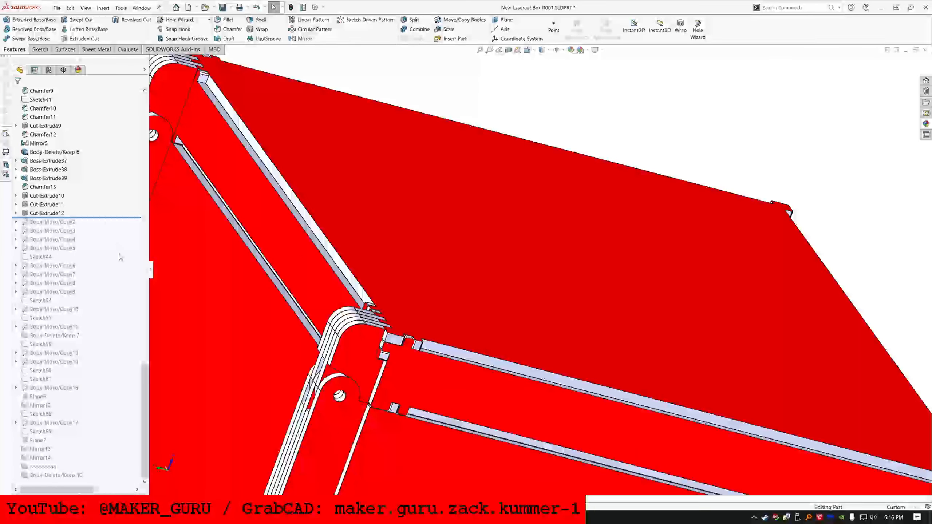
- Roll the model forward in stages to just after Body-Move/Copy13
mouse_move(106, 219)
left_mouse_down()
mouse_move(111, 245)
mouse_move(91, 284)
left_mouse_up()
left_click_drag(92, 276, 96, 327)
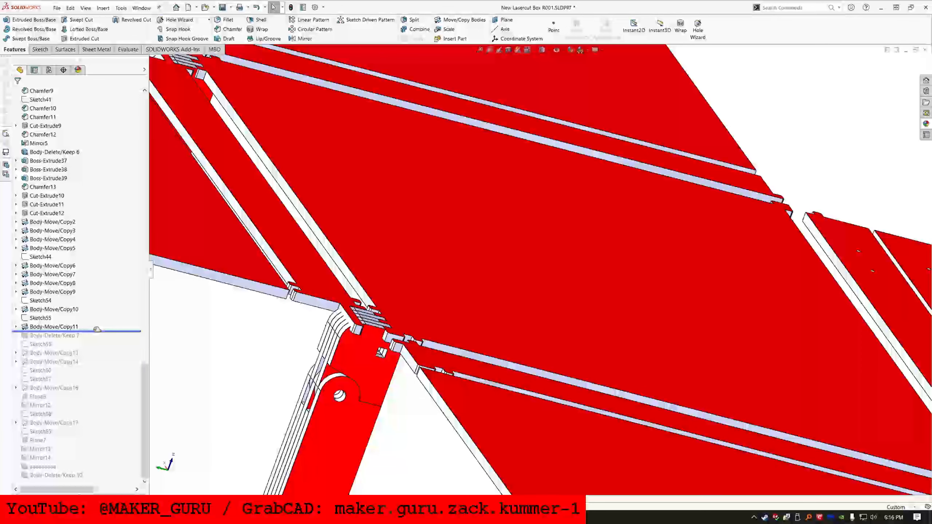
left_click_drag(97, 329, 99, 357)
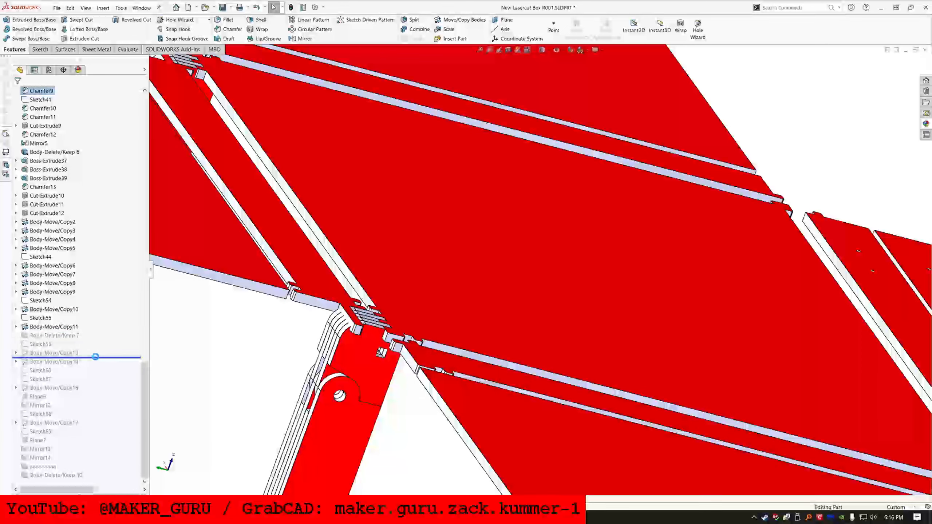
- Open Sketch56 for editing and delete the Equal length relation from the upper side of its small rectangle
left_click(41, 345)
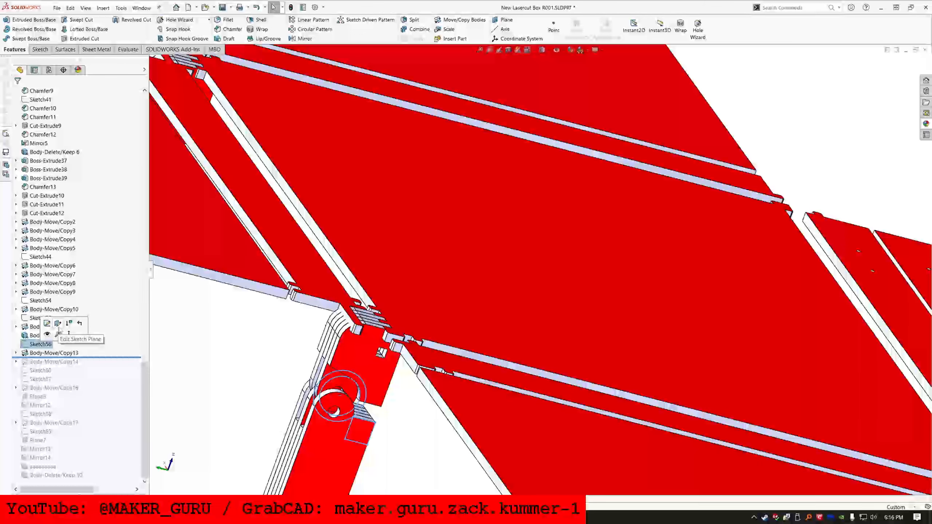
left_click(52, 324)
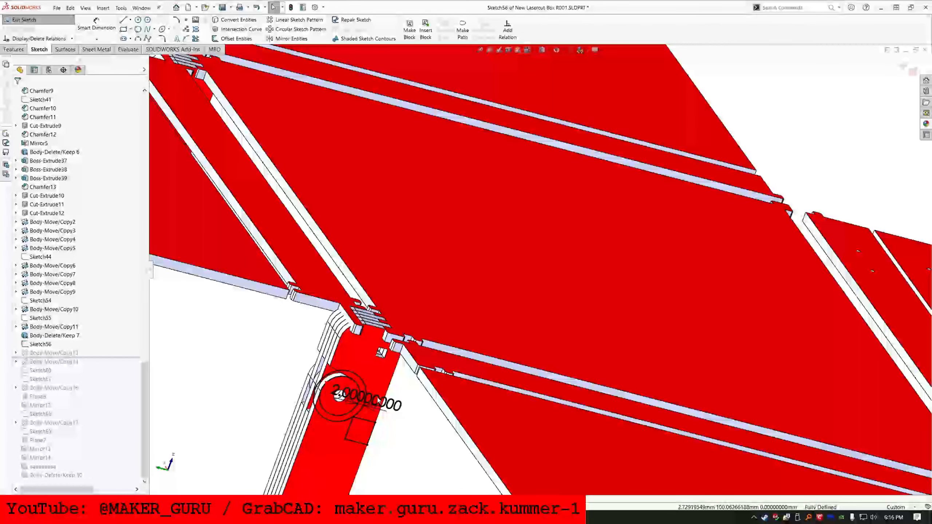
scroll(340, 422, "down", 5)
left_click(384, 408)
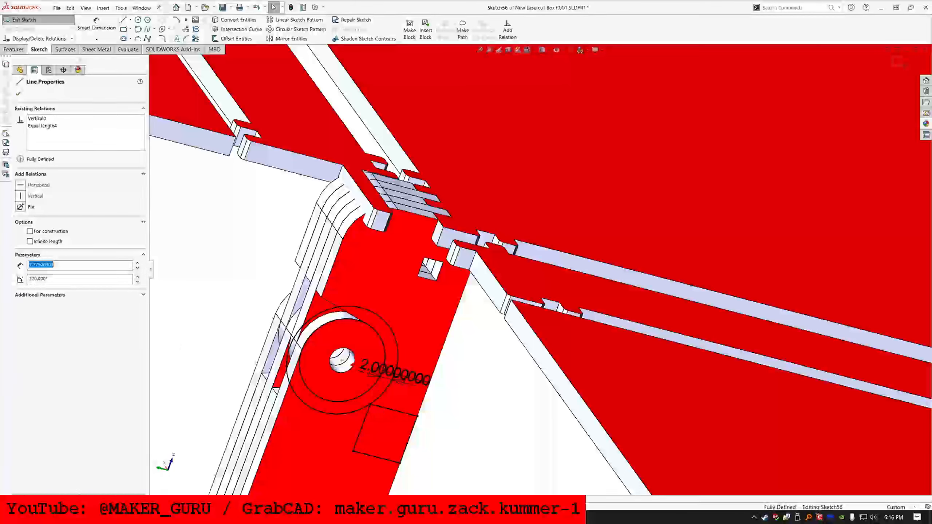
left_click(45, 127)
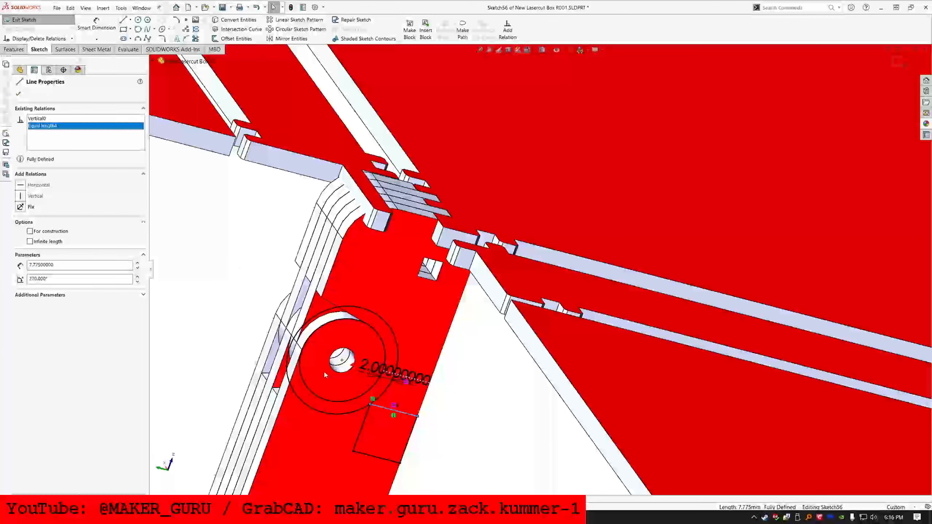
key("Delete")
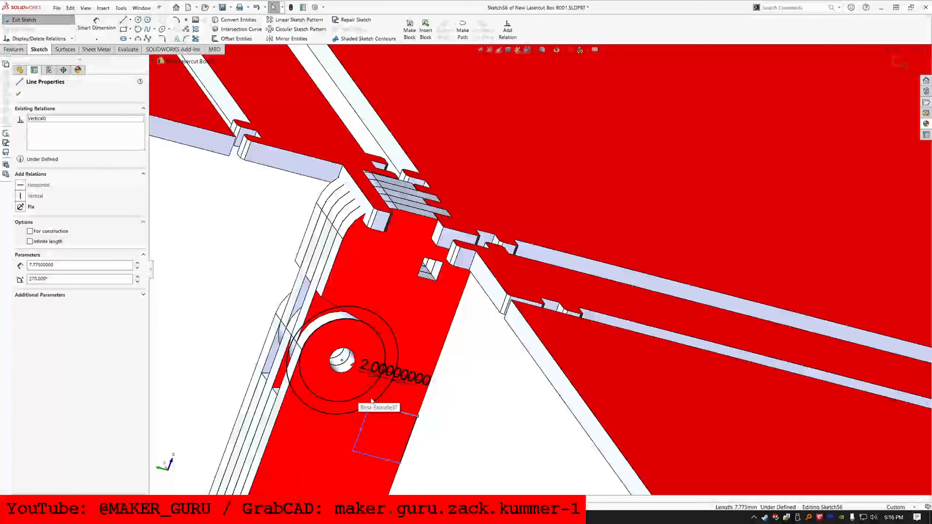
- Delete the Coincident relation that ties the rectangle's upper inner corner to the outer circle
key("Escape")
left_click(371, 404)
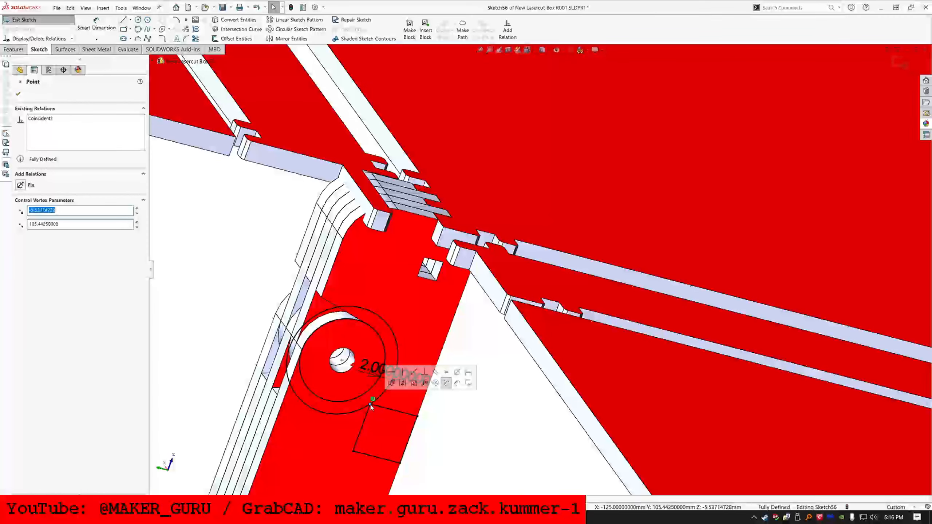
left_click(373, 399)
key("Delete")
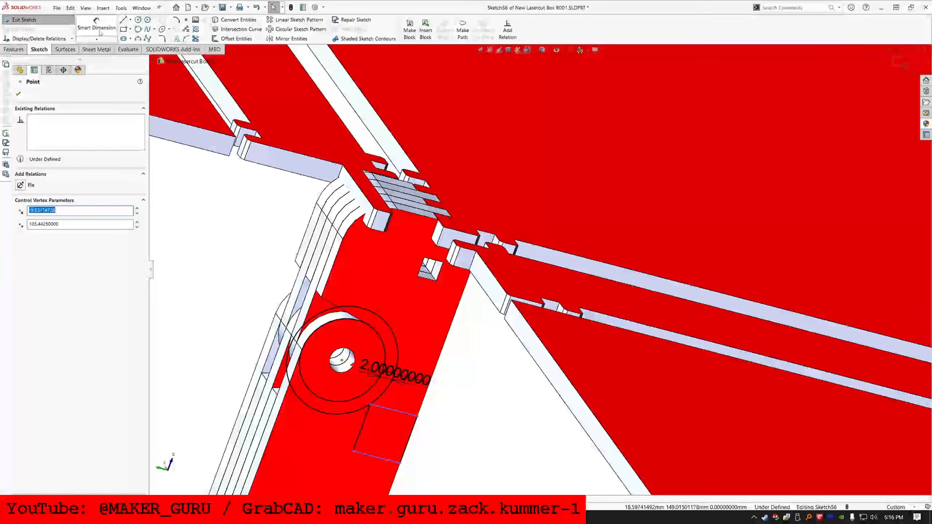
- Try to dimension the length of the rectangle's outer side
left_click(100, 32)
left_click(413, 435)
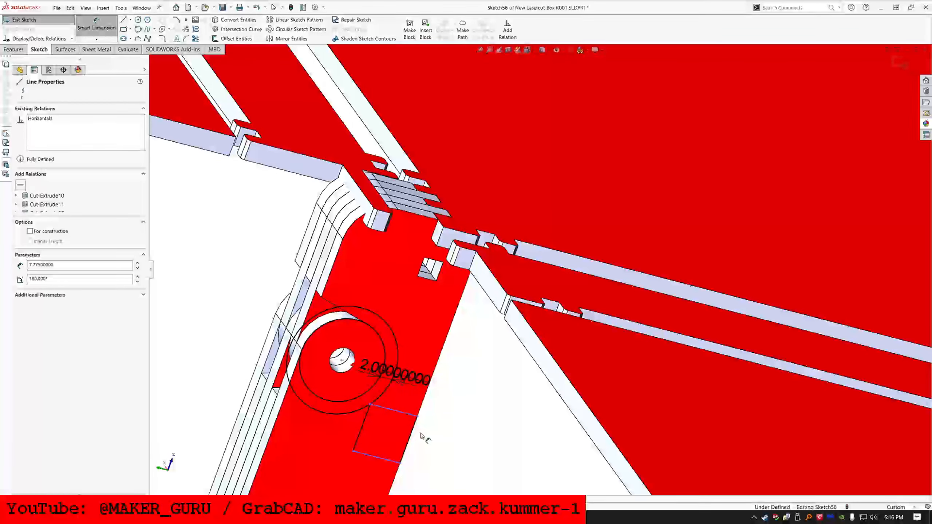
left_click(453, 442)
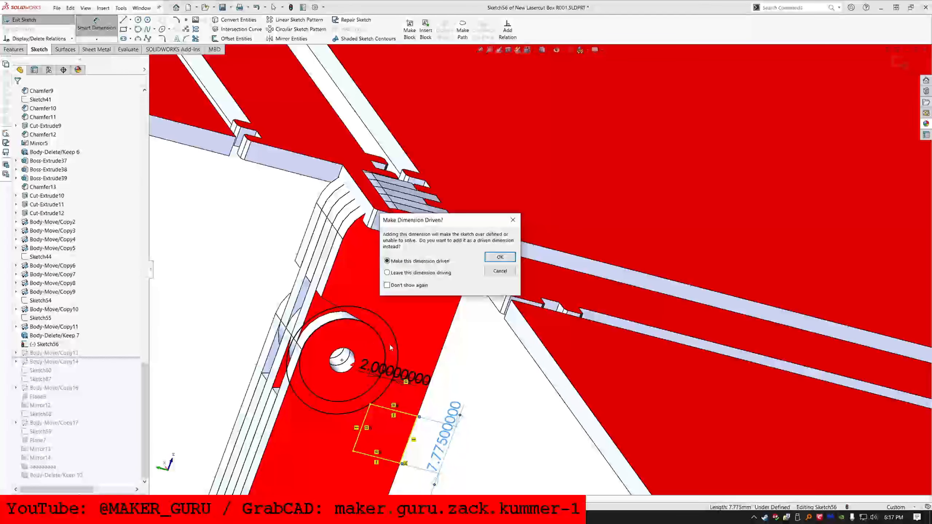
left_click(498, 271)
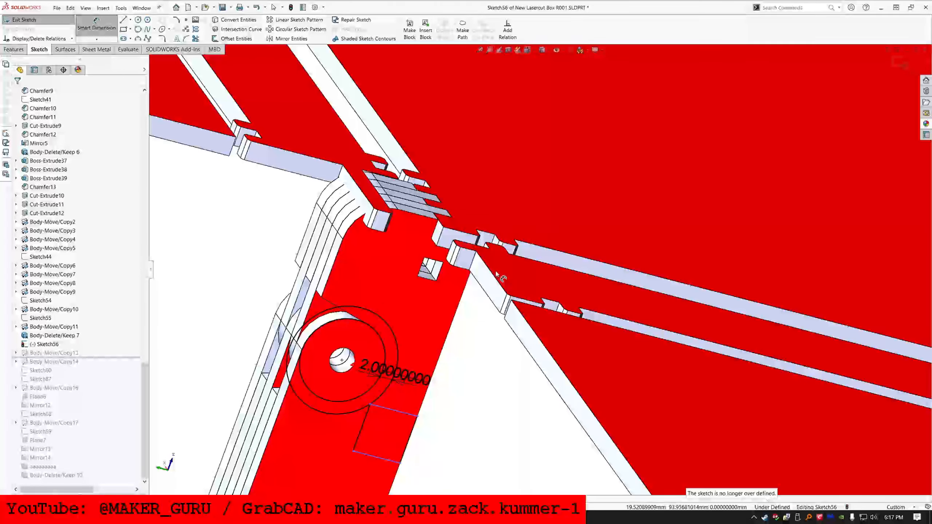
key("Escape")
- Delete the 2 mm offset dimension and the outer circle around the hinge hole
left_click(409, 380)
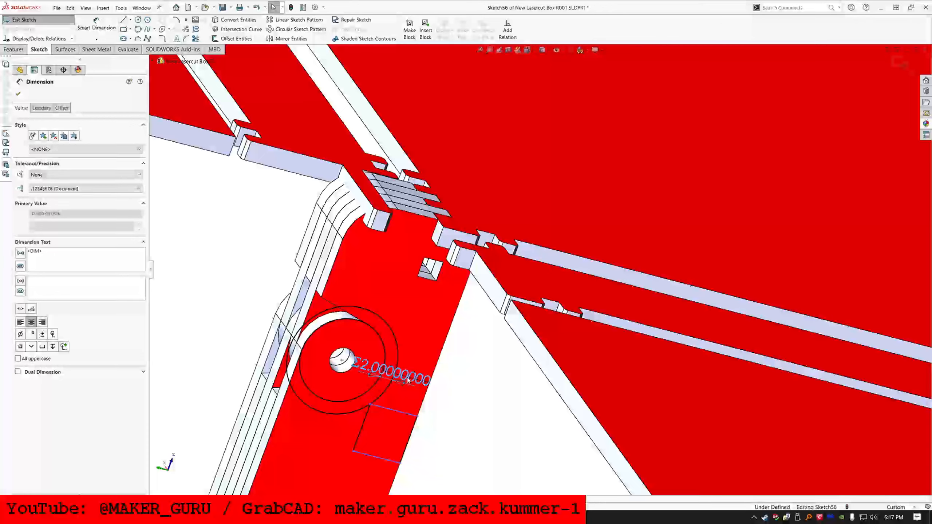
key("Delete")
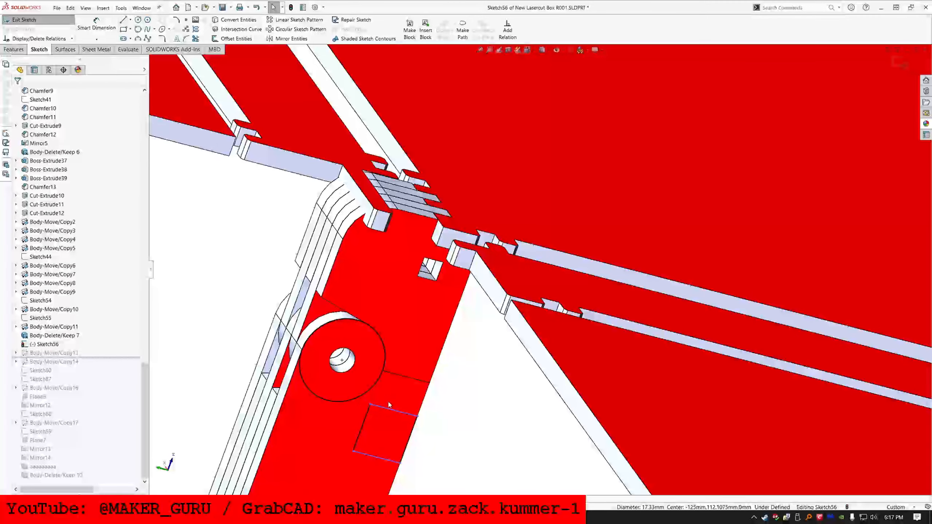
- Dimension the rectangle's upper outer corner 2 mm by equation from the hinge piece edge above it, and finish the sketch
key("ctrl+8")
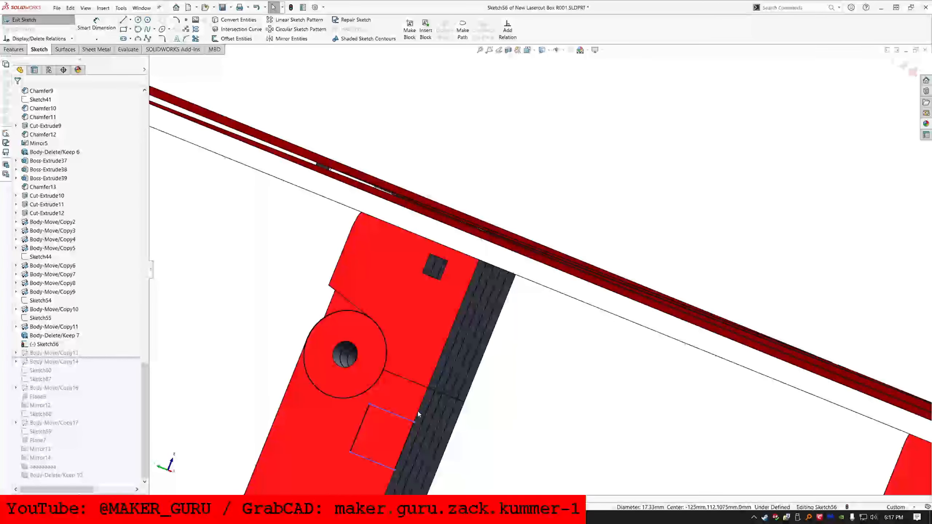
left_click(105, 37)
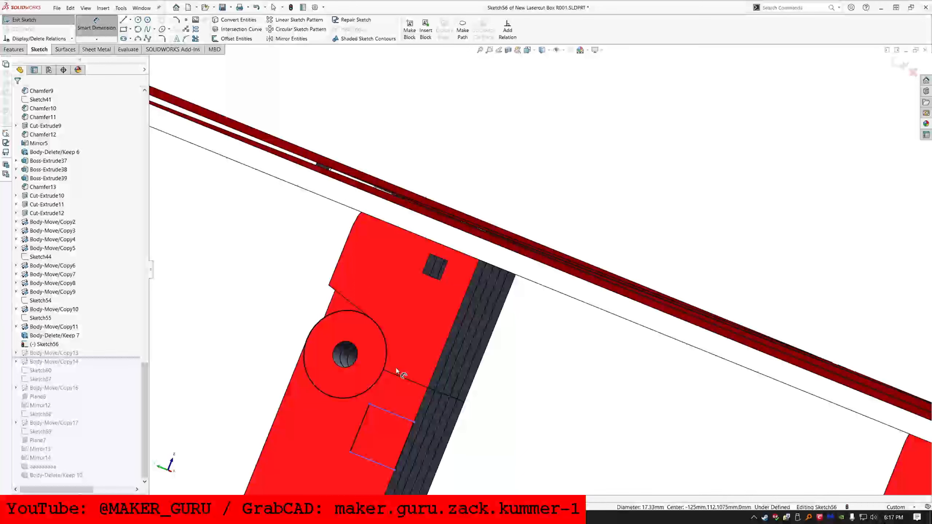
left_click(414, 422)
left_click(419, 384)
left_click(237, 337)
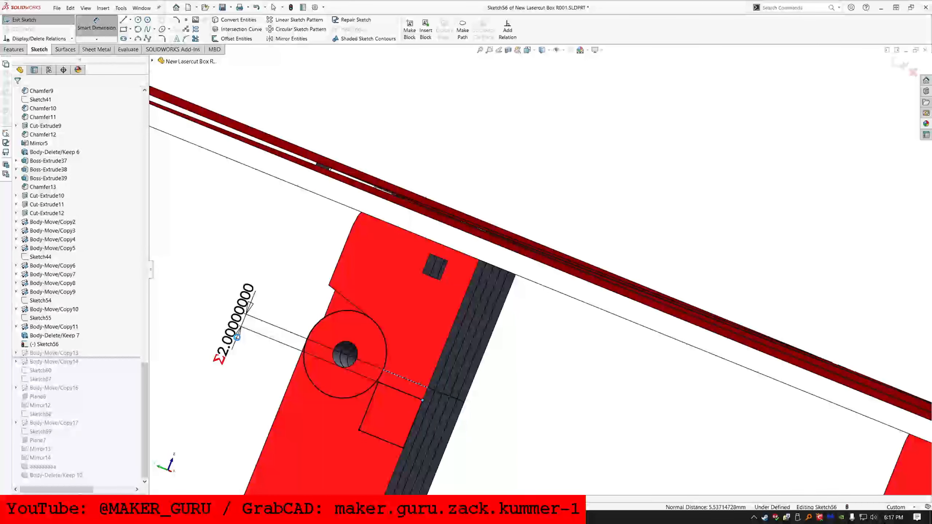
left_click(104, 309)
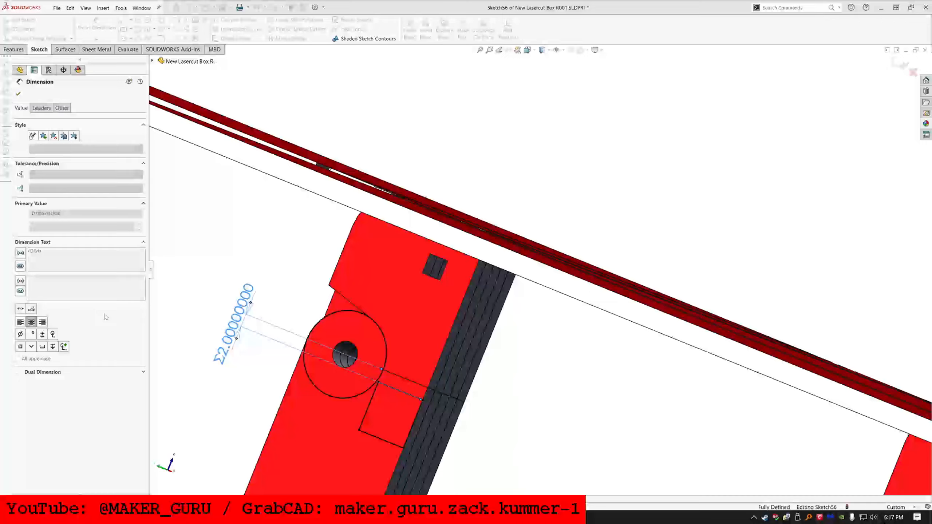
key("Escape")
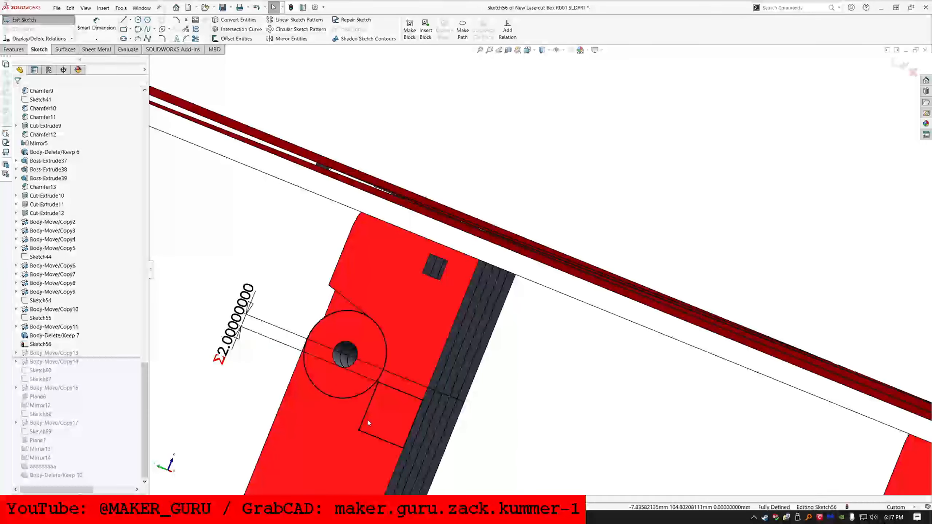
left_click(57, 18)
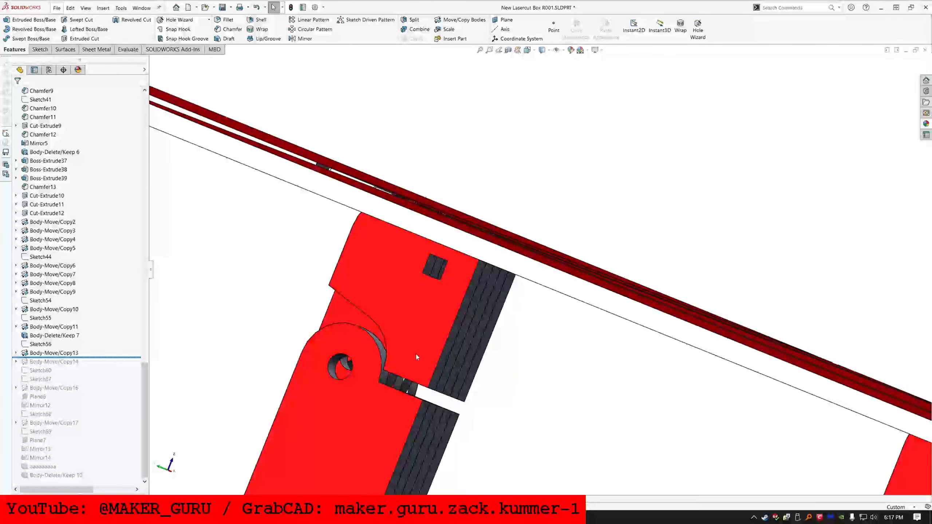
middle_click_drag(416, 356, 389, 344)
scroll(512, 297, "up", 6)
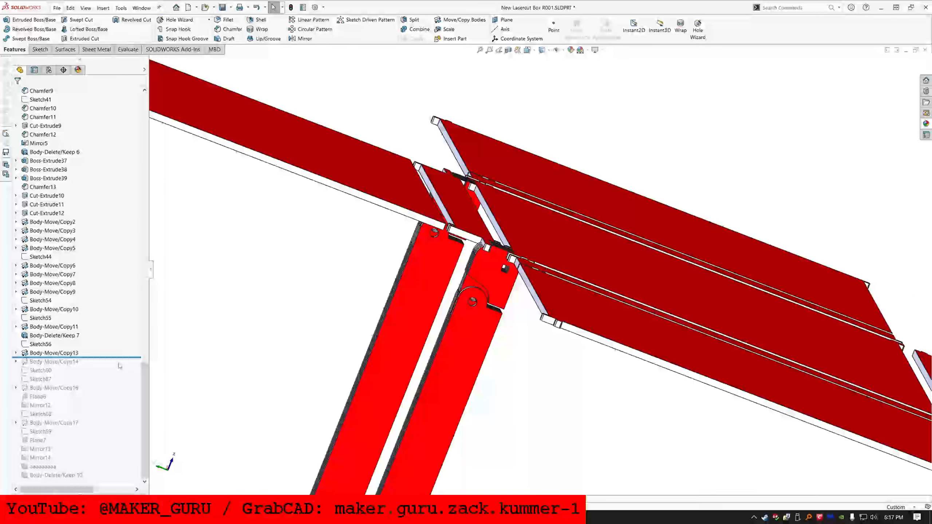
- Roll the part forward to the end of its feature history, check the whole flat layout, and save the part
left_click_drag(123, 357, 113, 486)
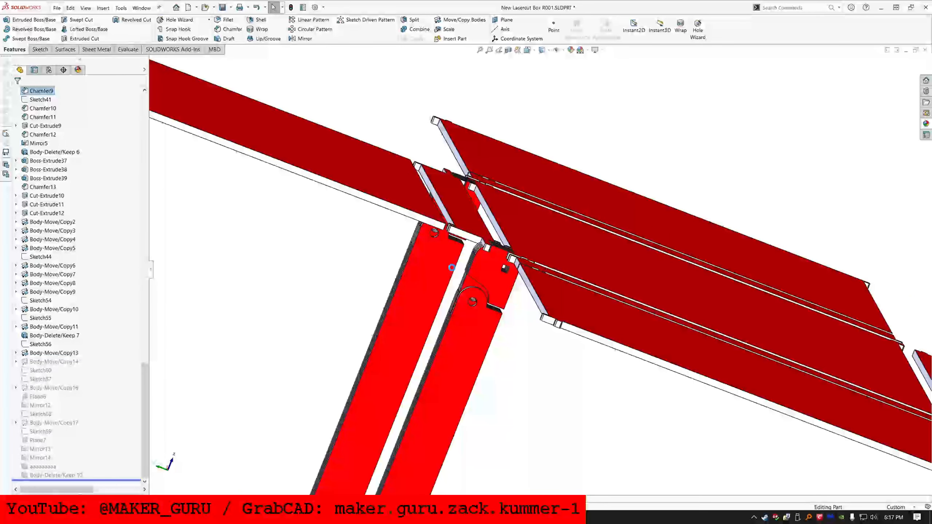
middle_click_drag(514, 248, 474, 215)
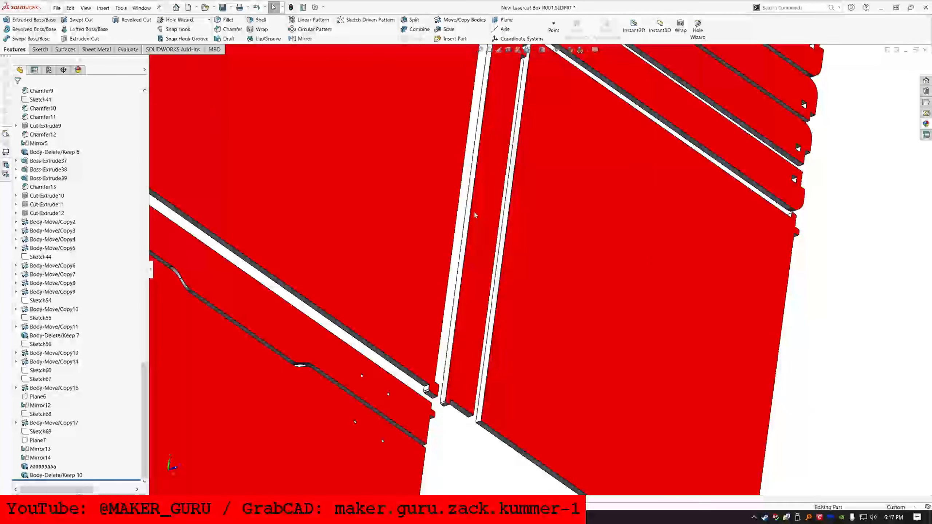
scroll(474, 215, "up", 8)
middle_click_drag(515, 159, 491, 161)
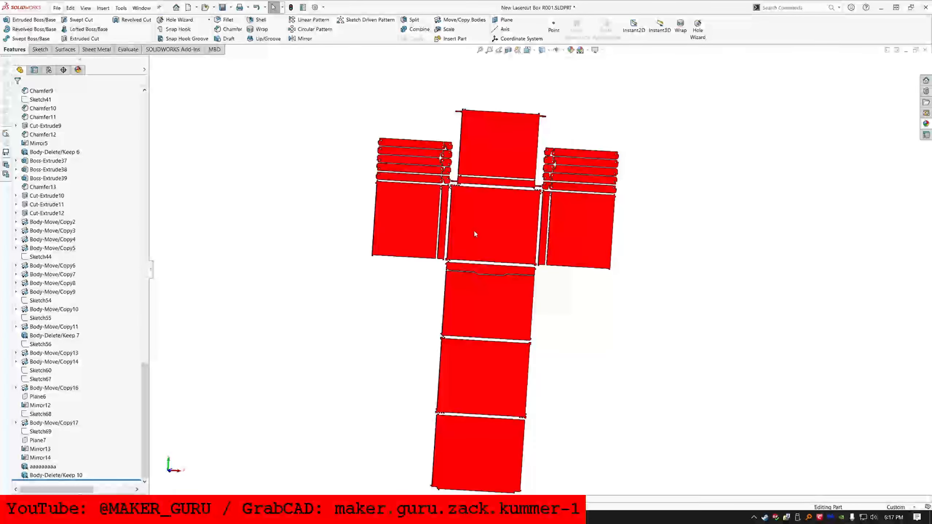
middle_click_drag(482, 249, 452, 254)
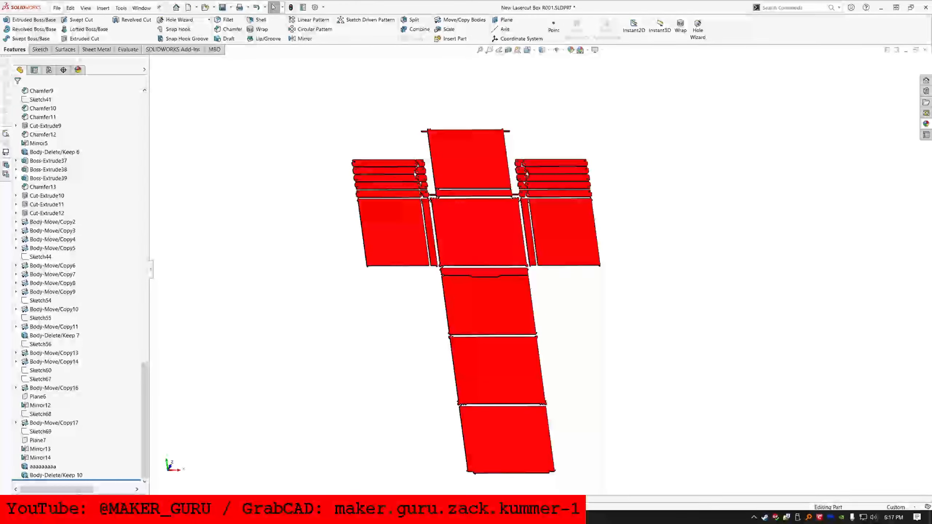
key("ctrl+s")
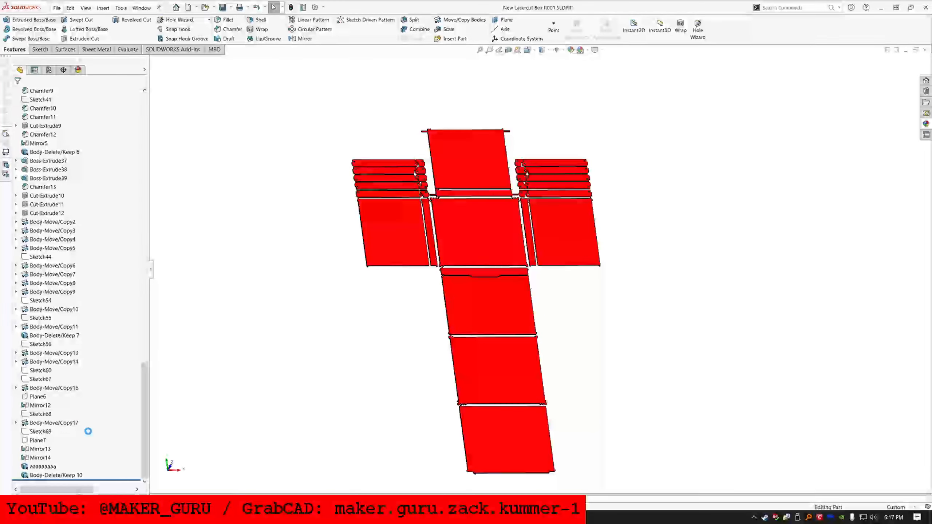
- Collapse the feature tree and group the features from Boss-Extrude34 through Sketch54 into a new folder
scroll(116, 174, "up", 15)
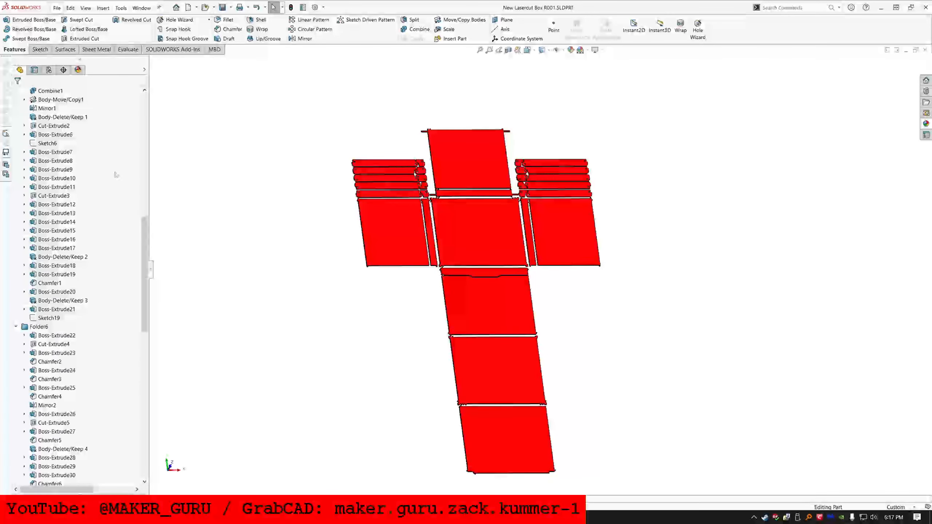
scroll(115, 174, "up", 15)
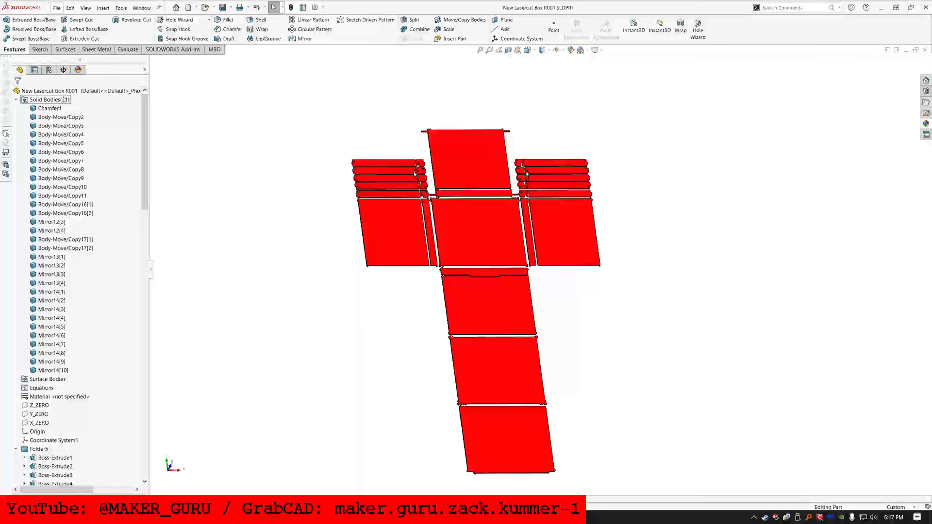
right_click(63, 91)
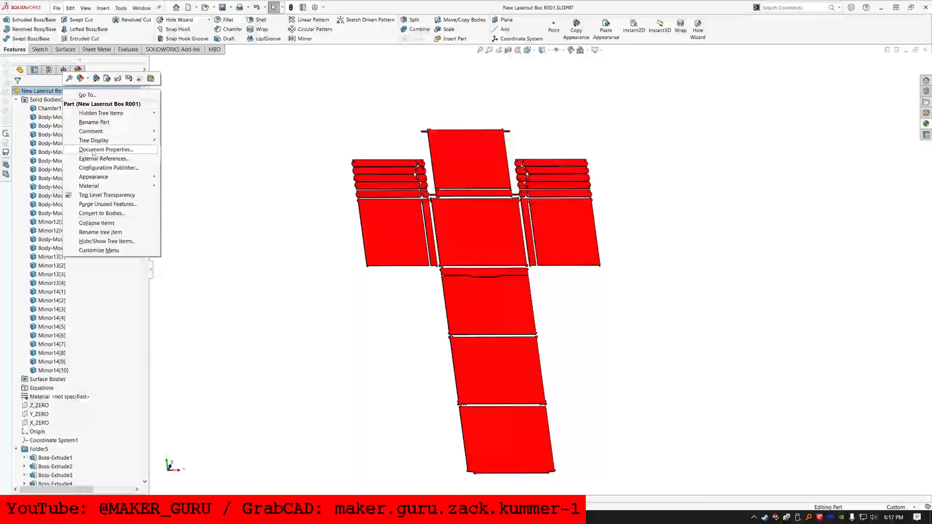
left_click(101, 224)
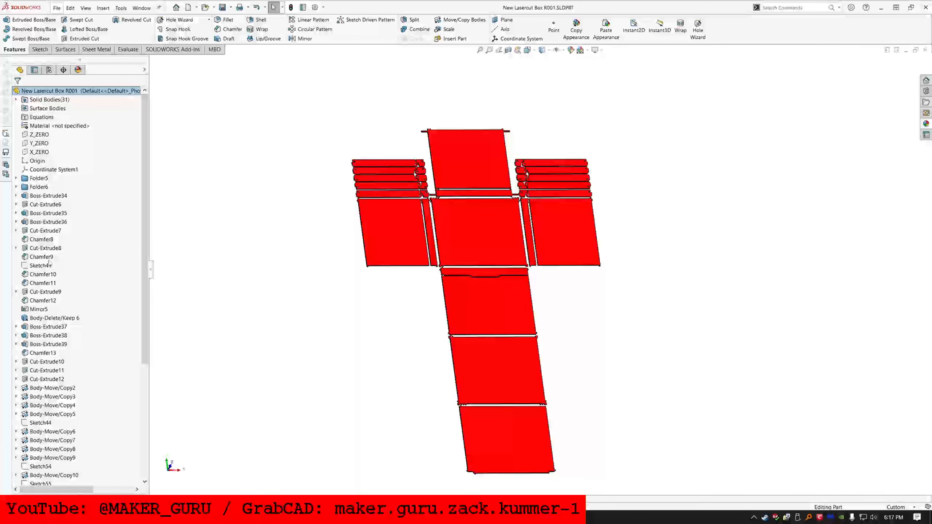
left_click(48, 196)
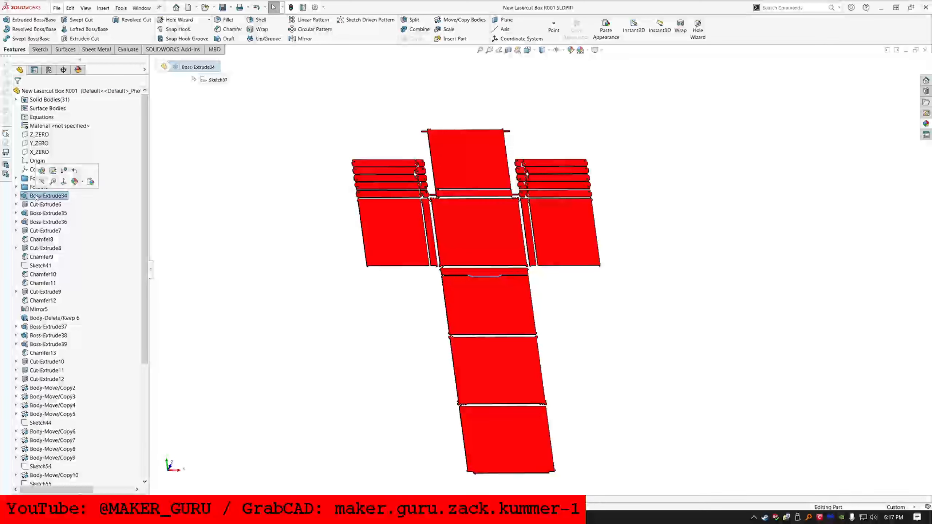
left_click(40, 466, "shift")
right_click(51, 312)
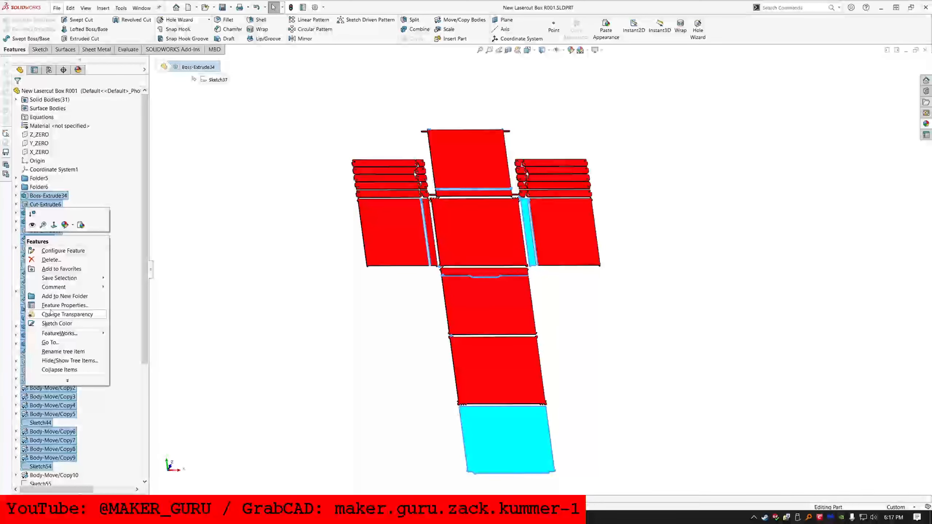
left_click(64, 296)
left_click(318, 294)
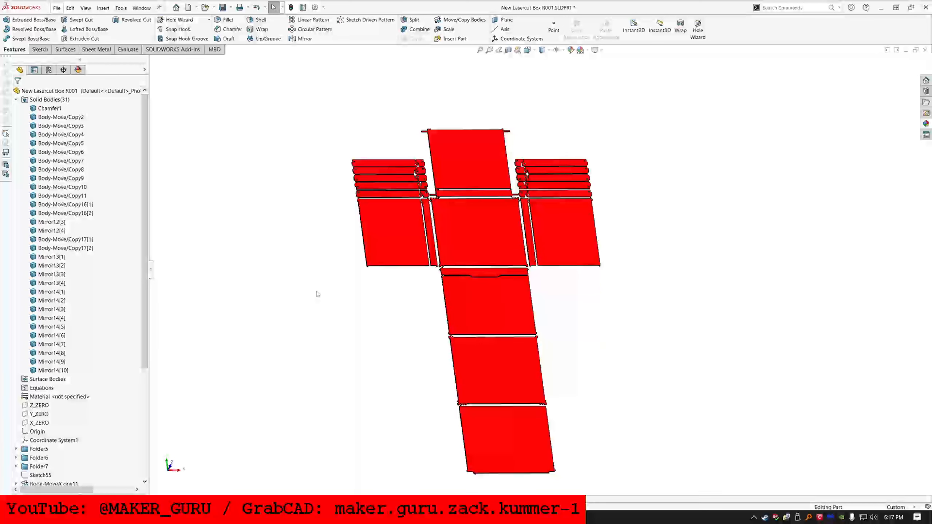
- Sketch a center rectangle about 1015 mm wide on the Z_ZERO plane, enclosing the whole flat layout
scroll(15, 389, "down", 6)
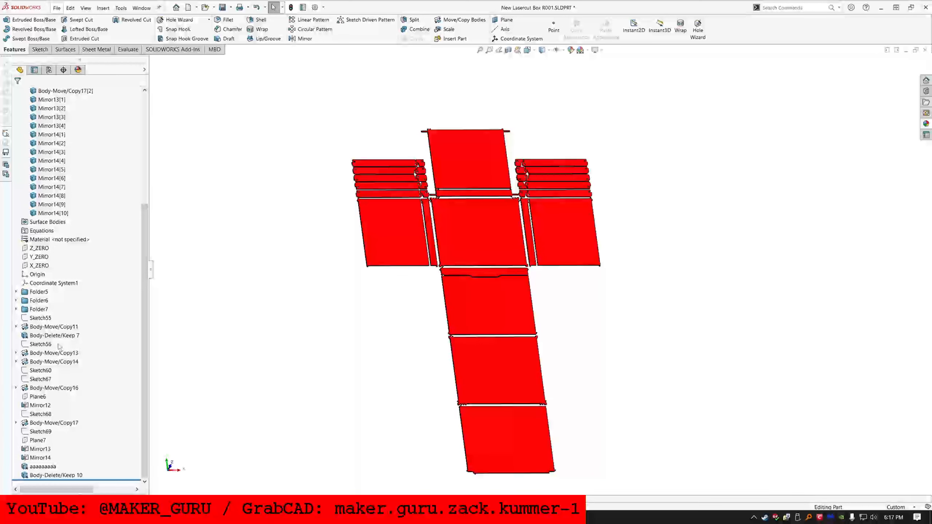
left_click(39, 248)
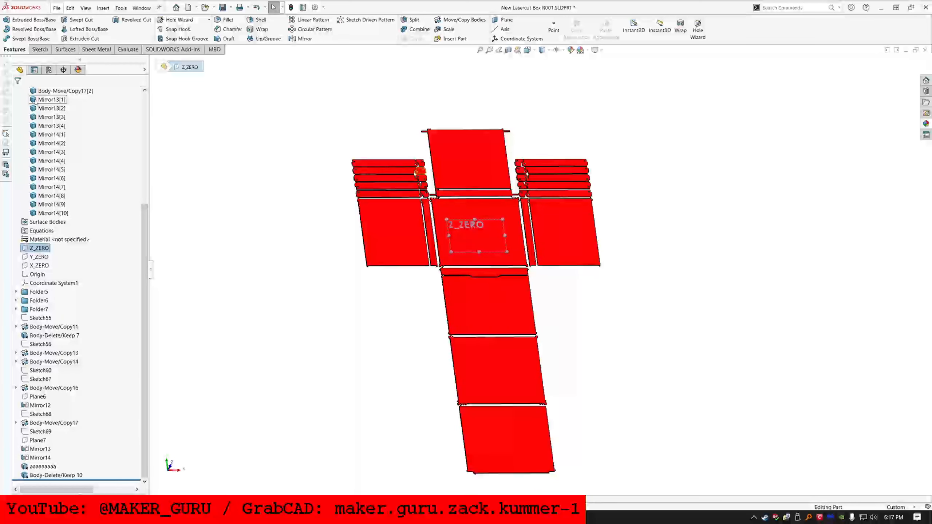
left_click(39, 49)
left_click(19, 19)
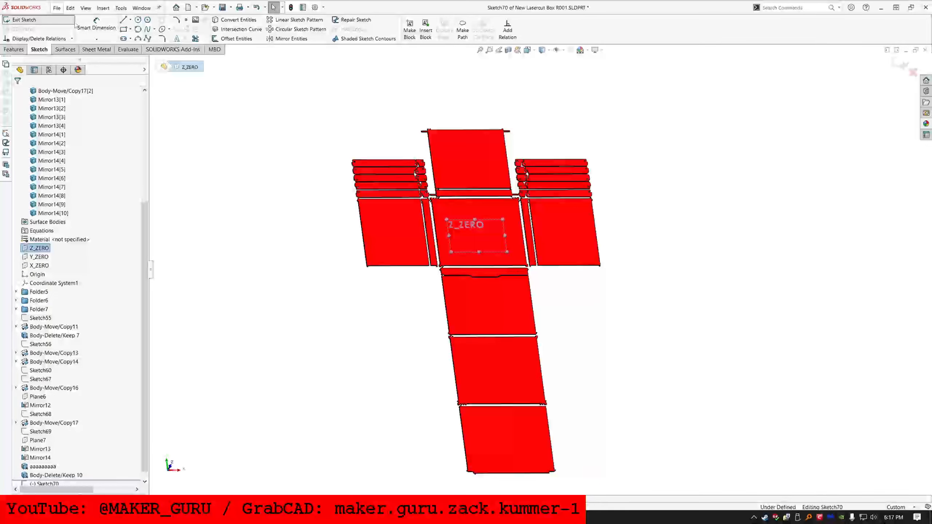
left_click(131, 29)
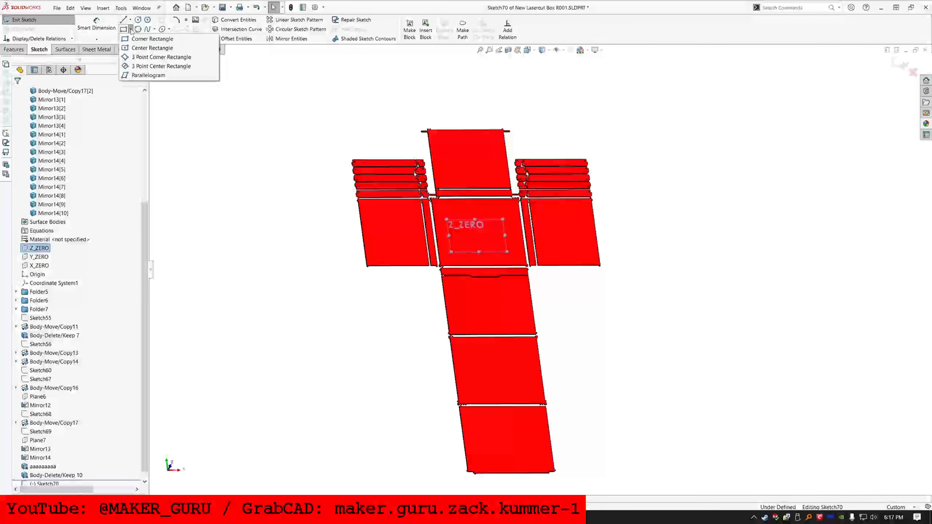
left_click(133, 47)
scroll(535, 269, "down", 4)
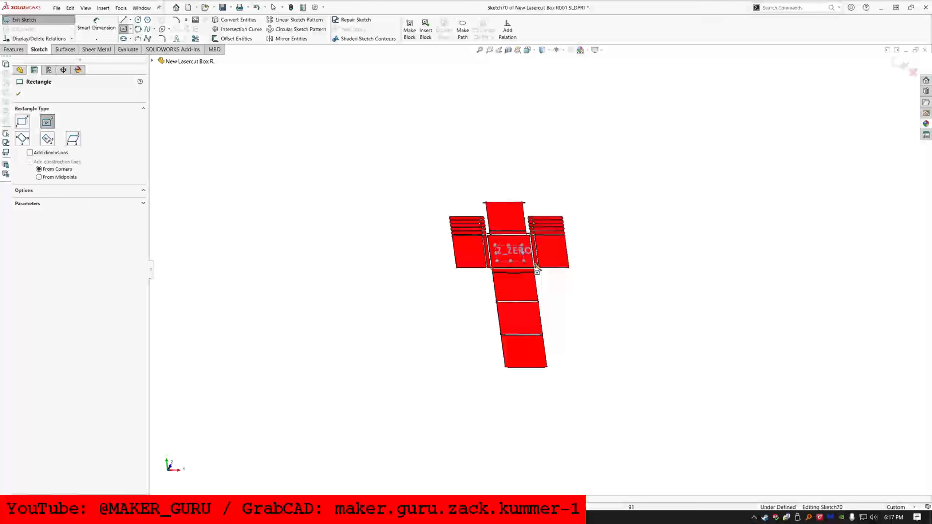
scroll(535, 269, "up", 4)
left_click(508, 296)
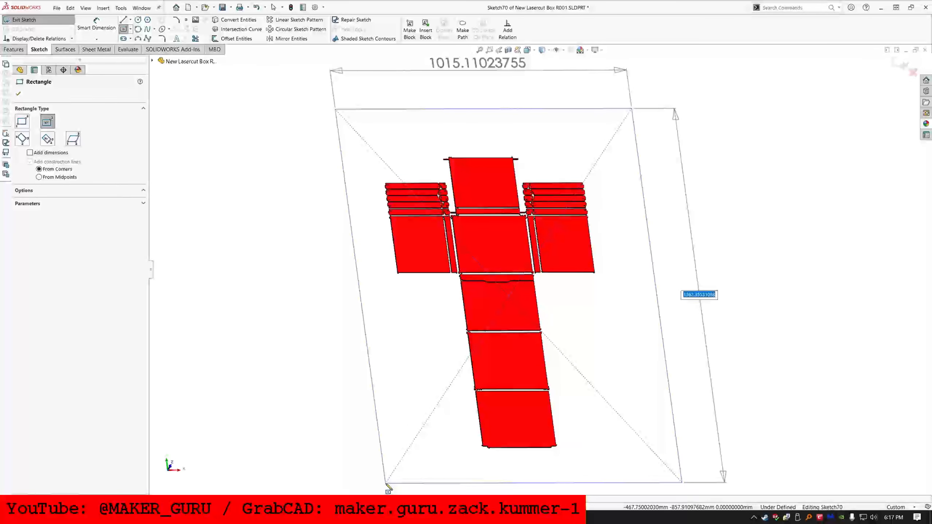
left_click(386, 483)
key("Escape")
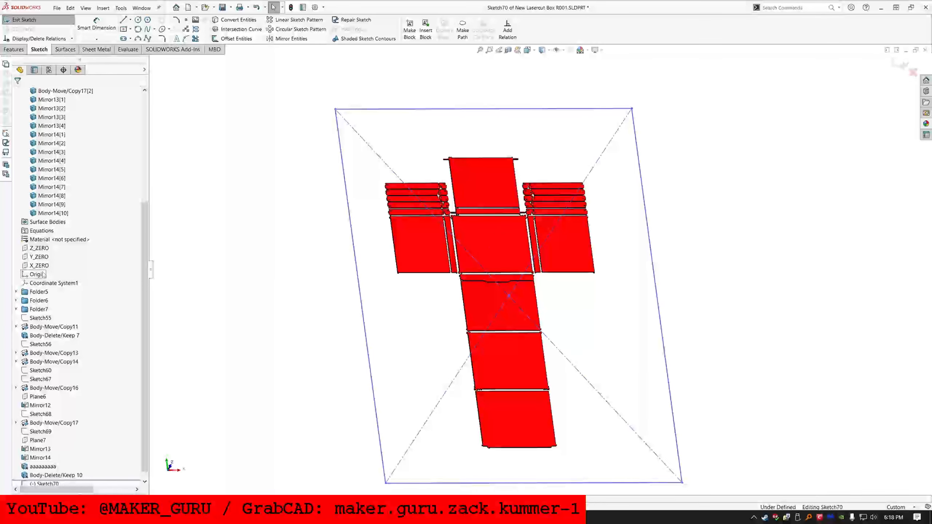
- Add a Midpoint relation between the rectangle's diagonal construction line and the origin
left_click(453, 383, "ctrl")
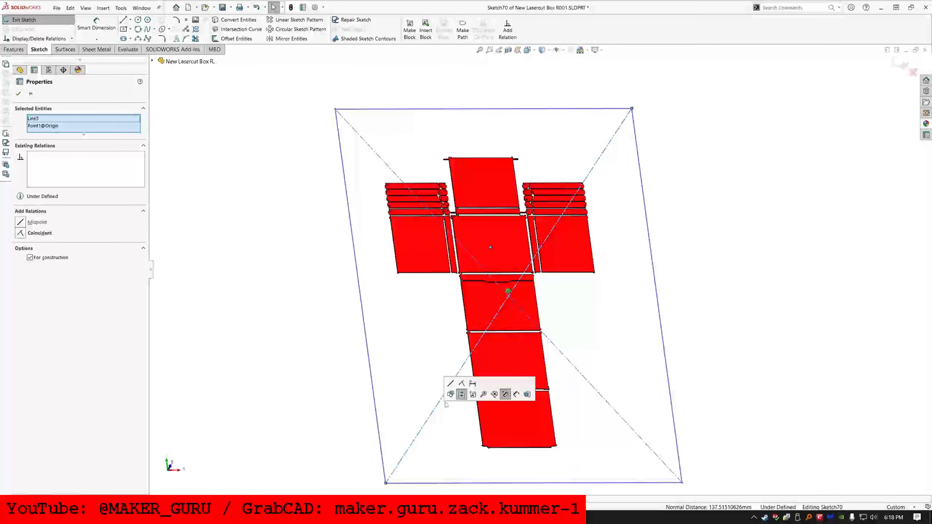
left_click(451, 383)
key("Escape")
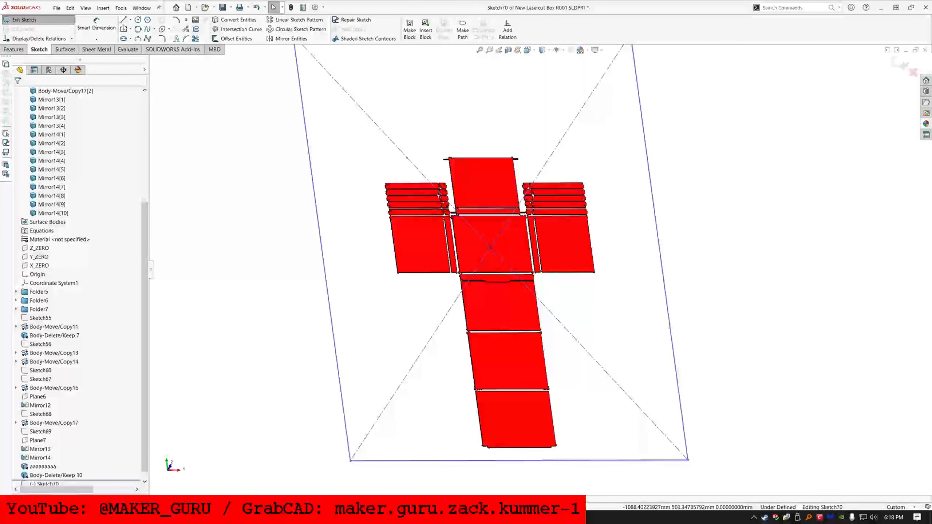
- Dimension the rectangle's upper-left corner 300 mm horizontally from the outer tab of the left side panel
left_click(106, 27)
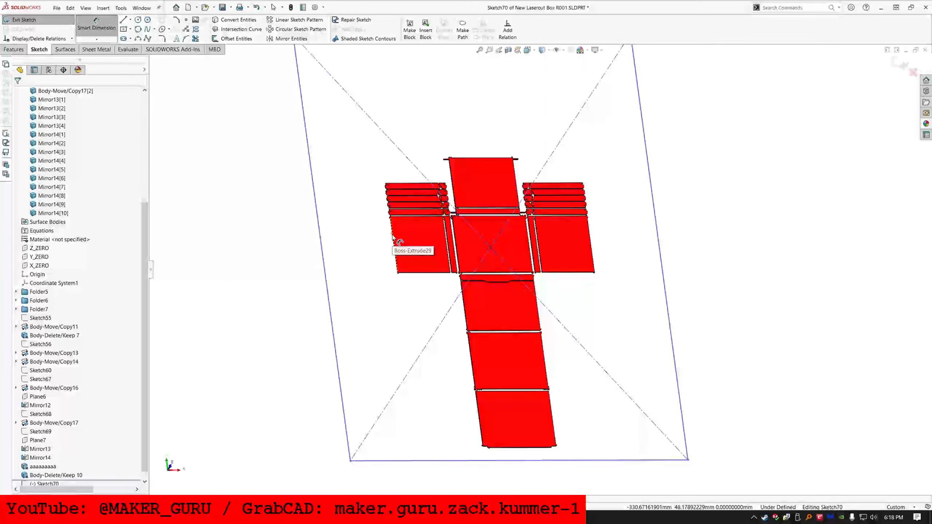
scroll(394, 234, "down", 3)
scroll(422, 266, "down", 5)
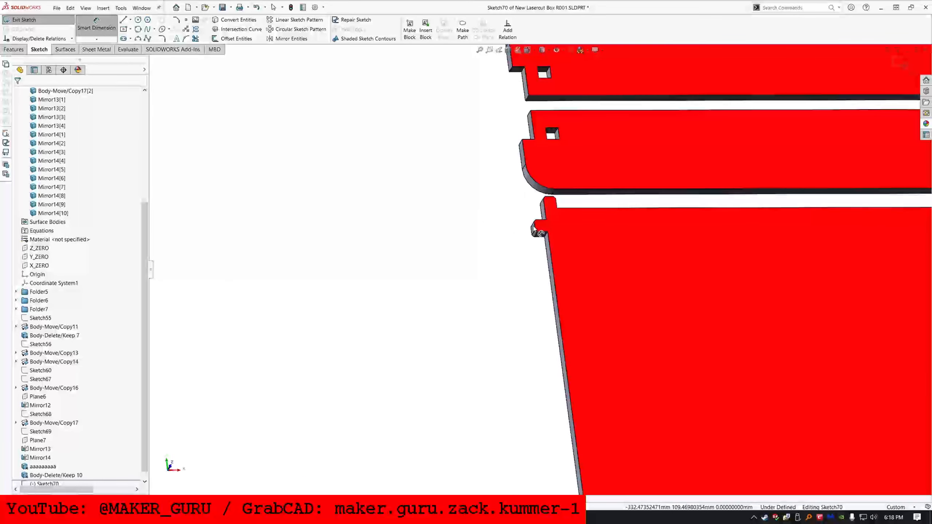
scroll(523, 241, "up", 5)
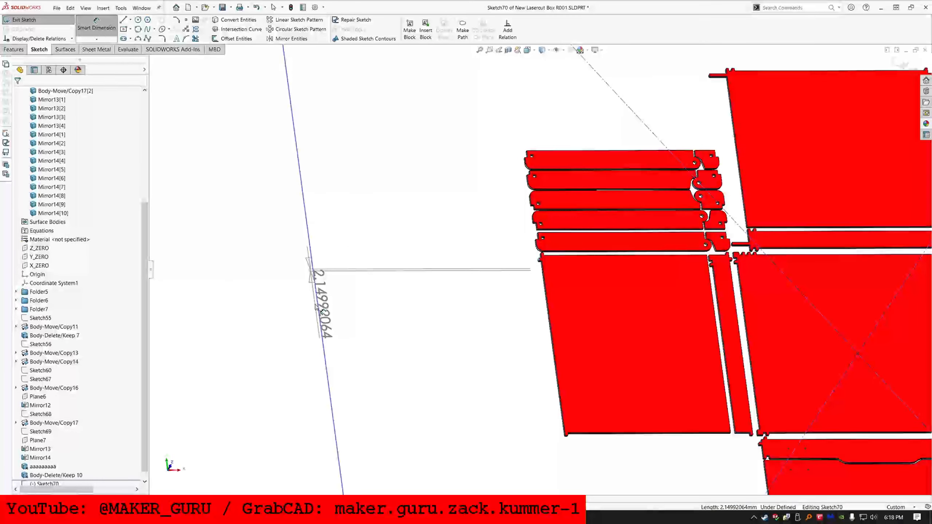
scroll(365, 284, "up", 5)
scroll(433, 165, "down", 1)
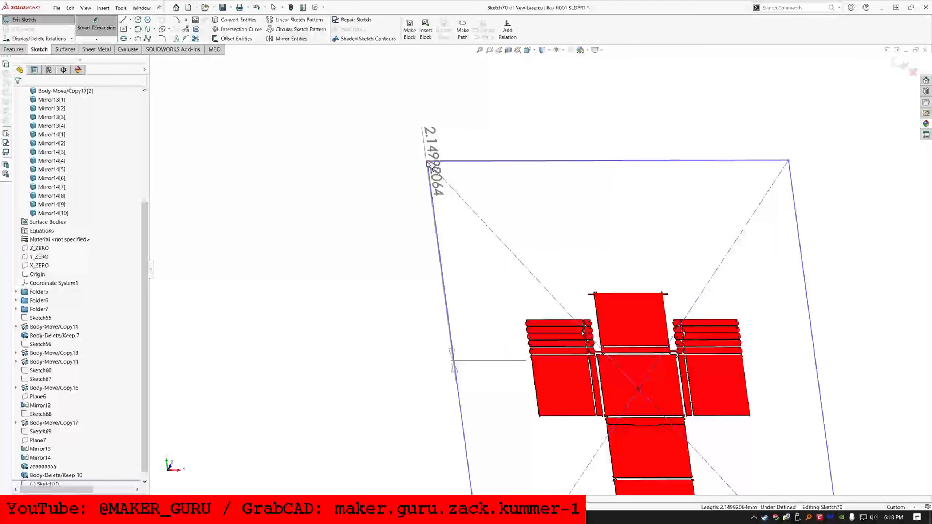
left_click(427, 161)
left_click(442, 146)
type("300")
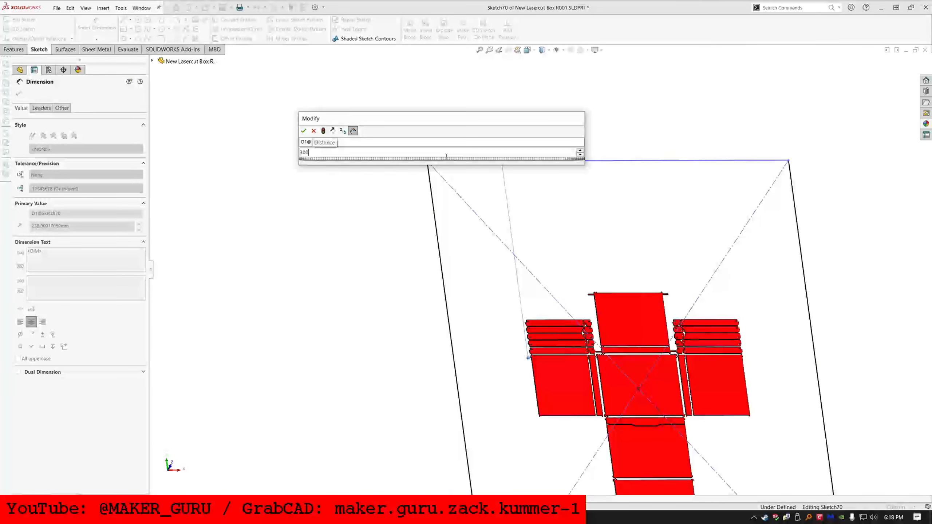
key("Return")
scroll(626, 356, "down", 8)
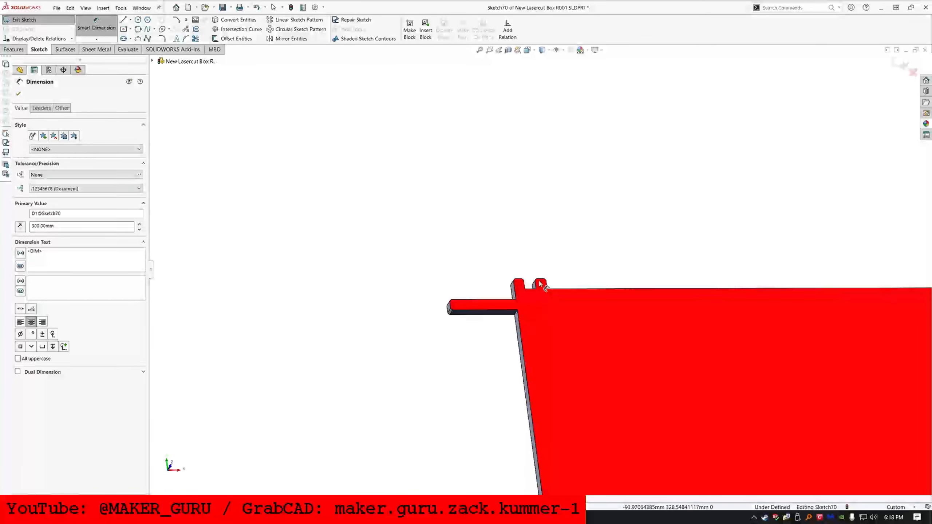
left_click(541, 282)
scroll(602, 253, "up", 6)
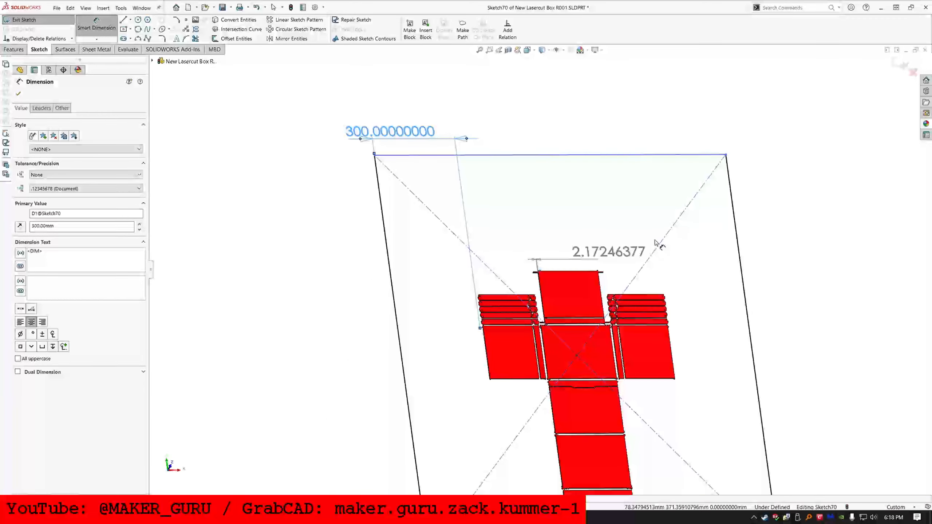
key("Escape")
- Dimension the rectangle's lower-left corner 300 mm vertically from the lowest tab of the bottom panel, and finish the sketch
scroll(562, 350, "down", 6)
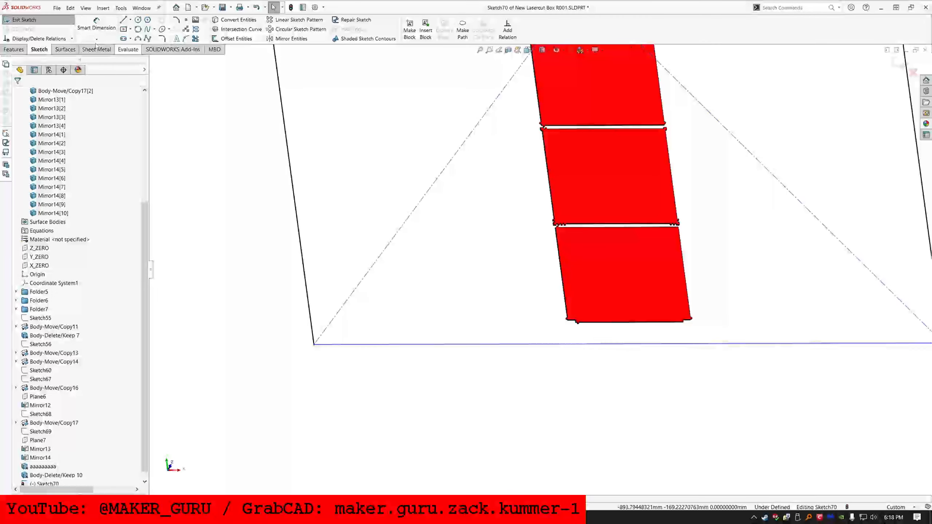
scroll(593, 316, "down", 6)
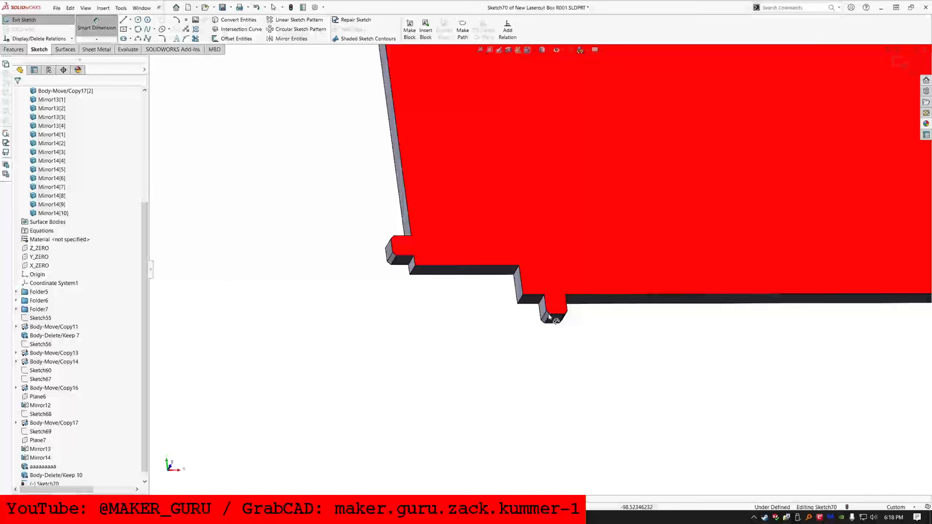
left_click(553, 318)
scroll(530, 346, "up", 6)
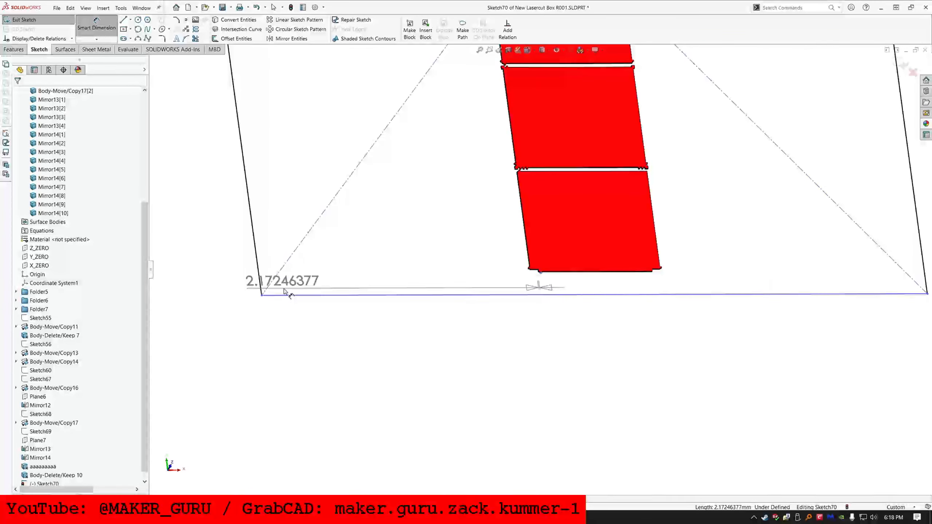
left_click(258, 293)
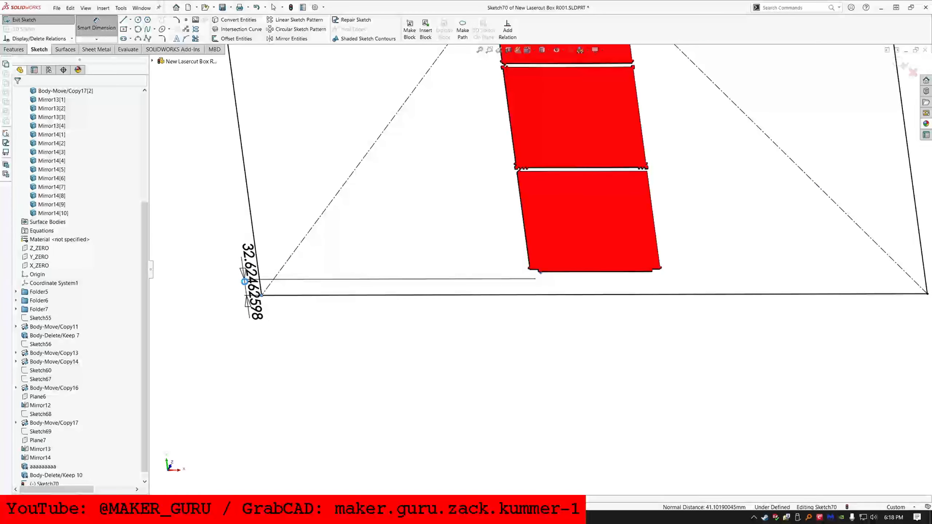
left_click(253, 294)
type("300")
key("Return")
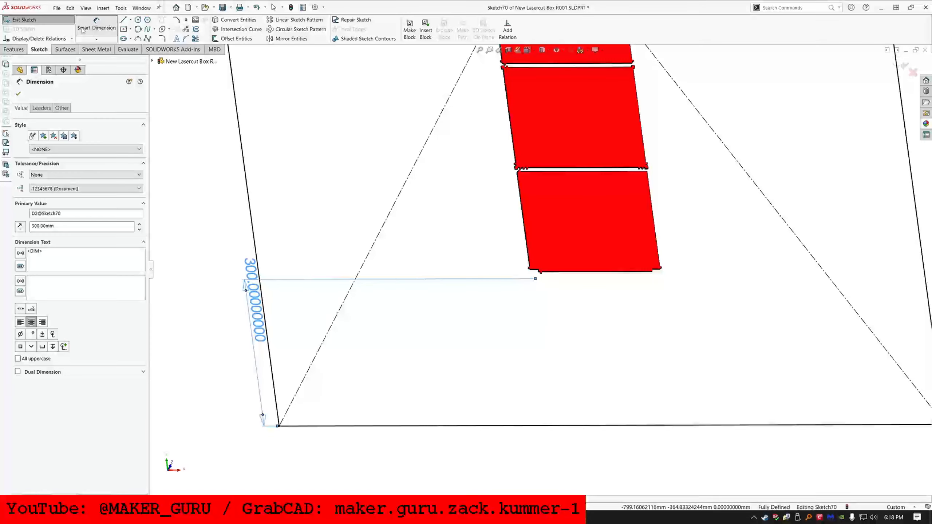
left_click(36, 19)
- Extrude the enclosing rectangle 5 mm in the reversed direction as a separate, unmerged body
left_click(7, 49)
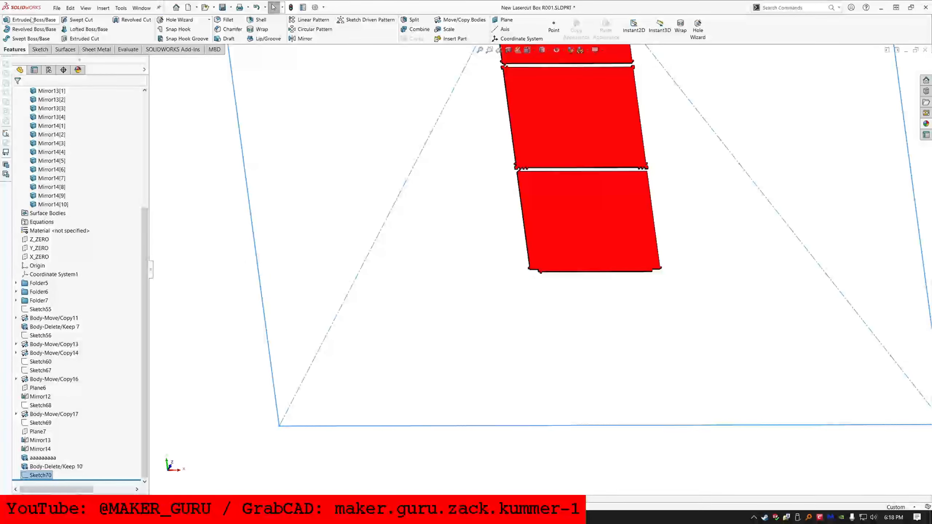
left_click(8, 20)
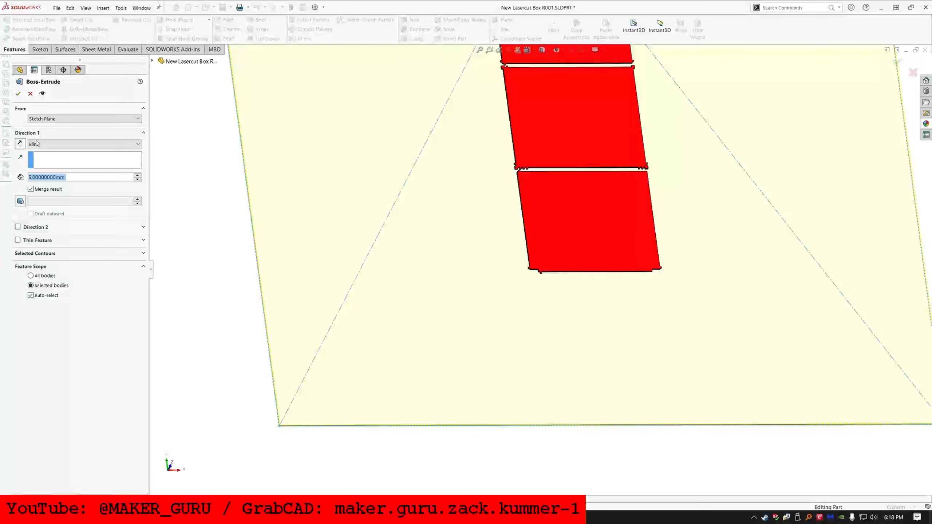
left_click(20, 143)
left_click(31, 189)
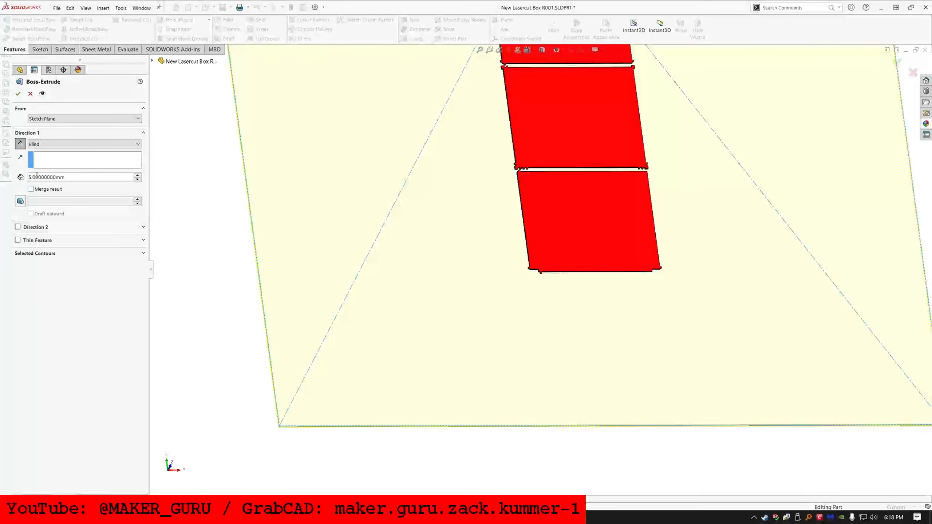
key("Return")
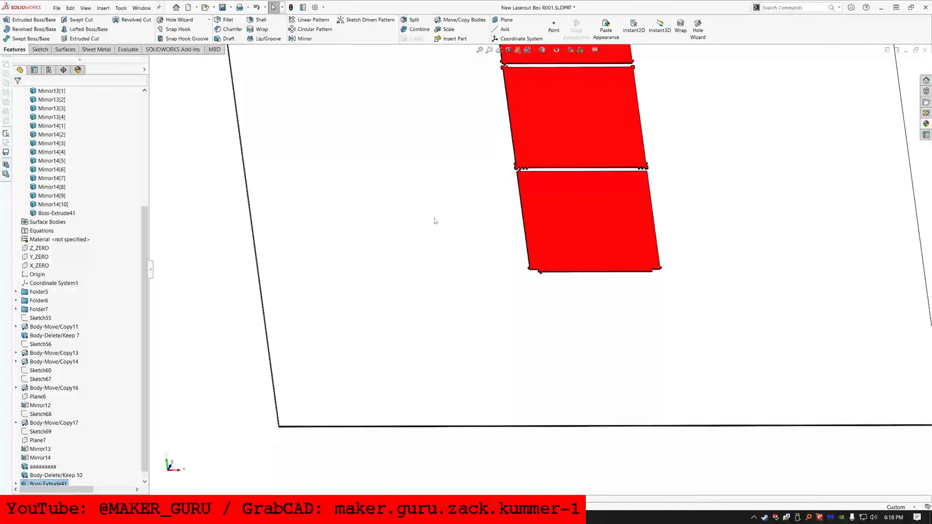
- Make 14 copies of the extruded sheet body in place with Move/Copy Body, leaving all translations at zero
scroll(556, 151, "up", 5)
scroll(576, 233, "down", 5)
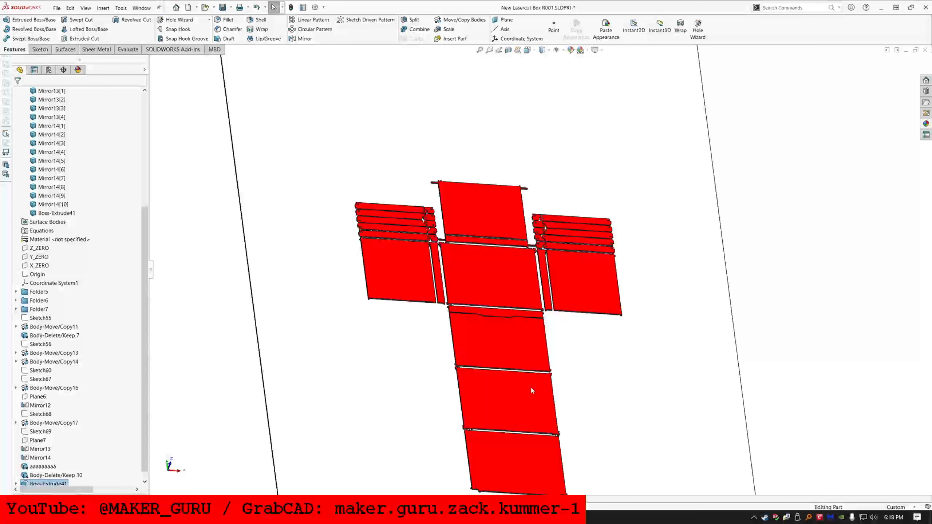
scroll(530, 396, "down", 1)
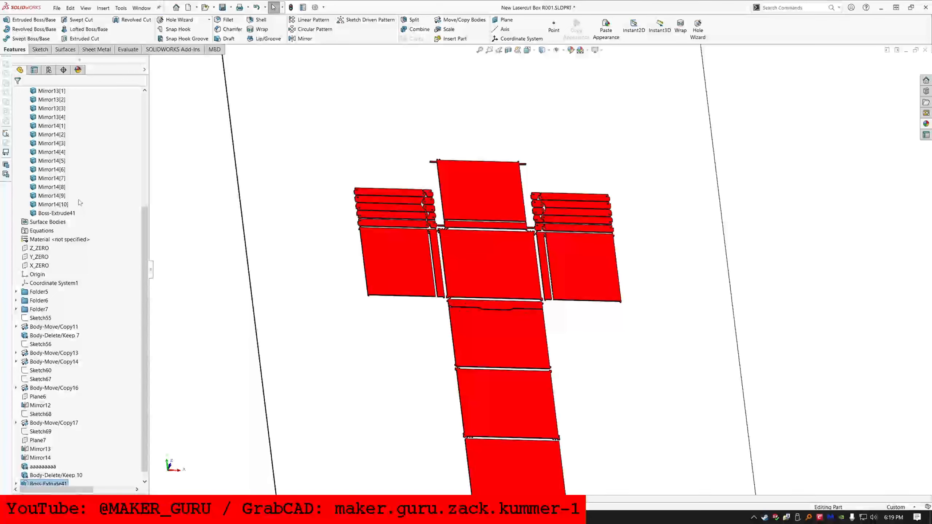
scroll(81, 270, "up", 1)
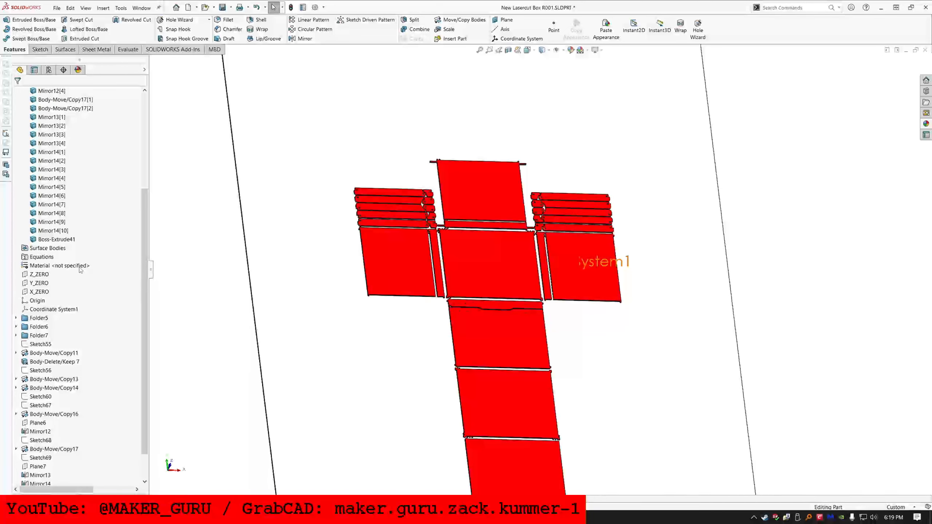
left_click(55, 238)
left_click(462, 19)
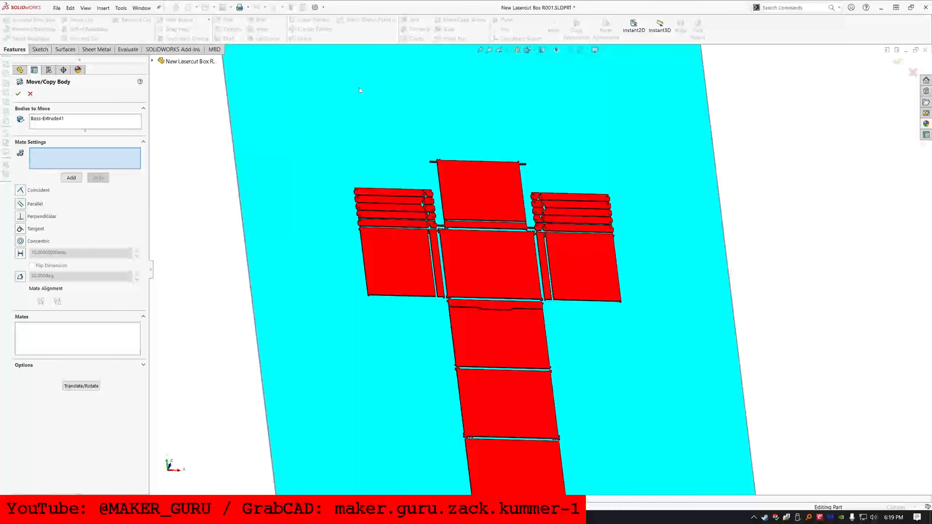
left_click(91, 386)
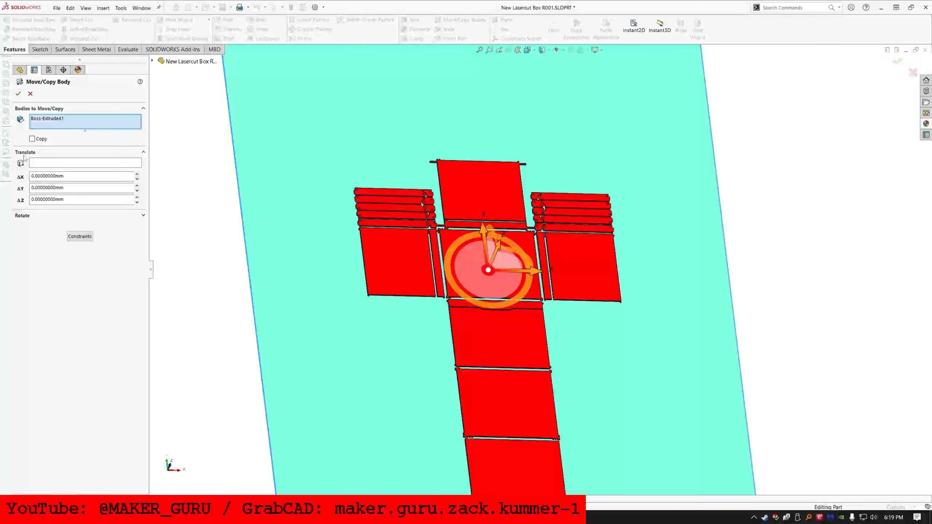
left_click(32, 138)
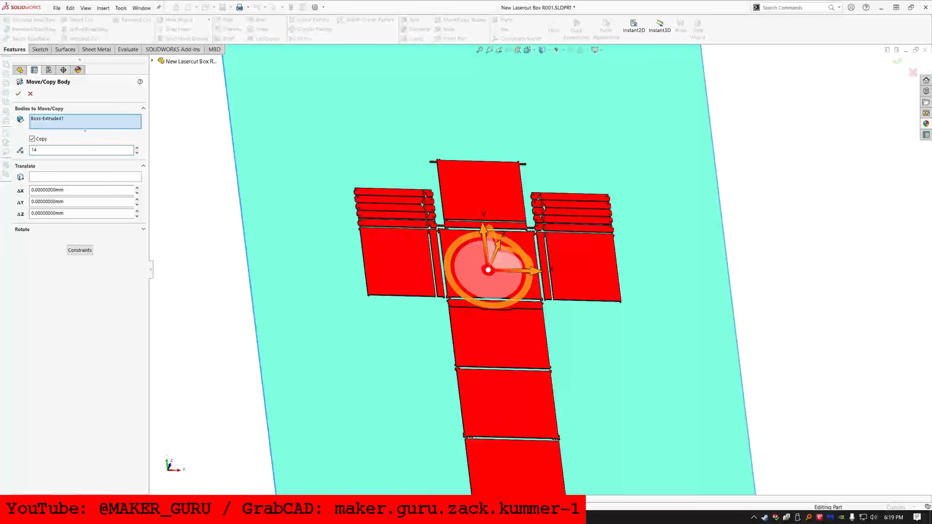
key("Return")
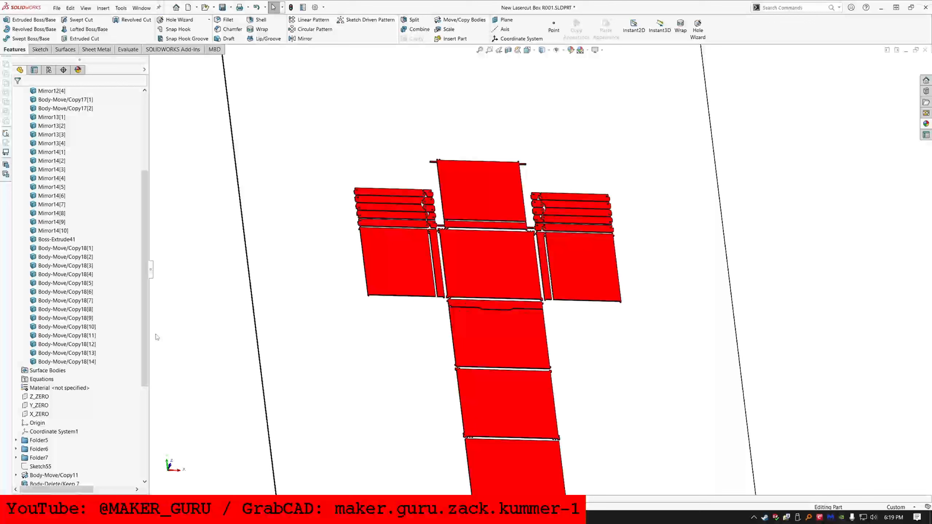
- Hide sheet copies 2 to 14 in the solid bodies list, leaving the first copy shown
left_click(65, 361)
left_click(65, 257, "shift")
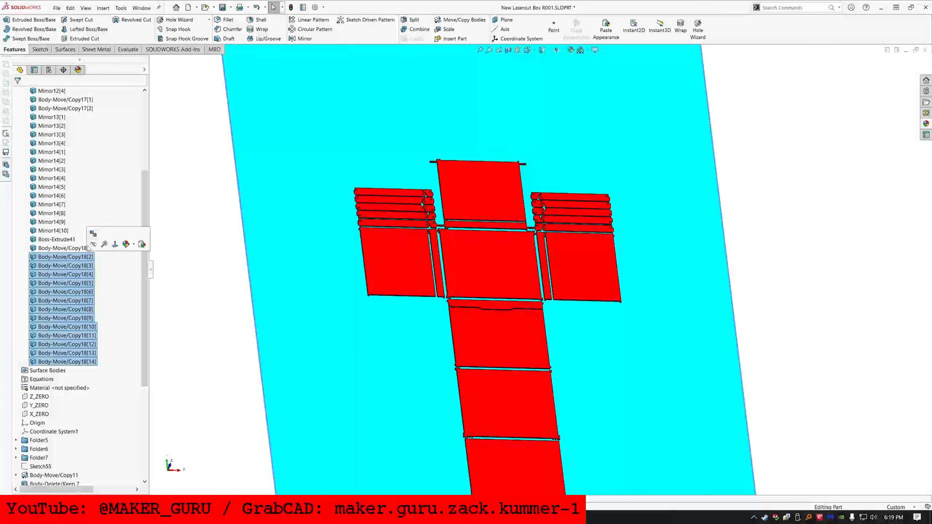
left_click(93, 244)
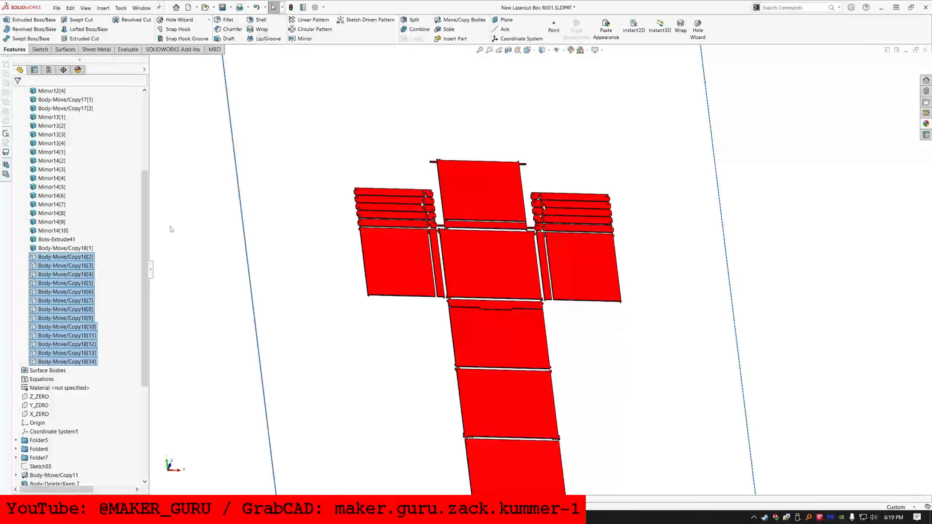
- Start a sketch on the large sheet's face and convert the lowest panel's face outline into it
left_click(40, 49)
left_click(20, 23)
left_click(310, 353)
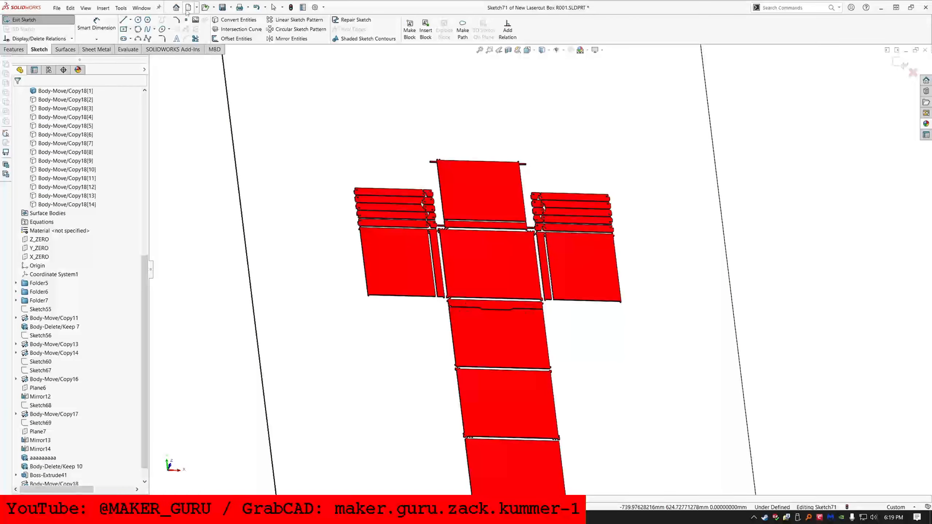
left_click(235, 20)
scroll(539, 384, "down", 3)
scroll(555, 360, "up", 1)
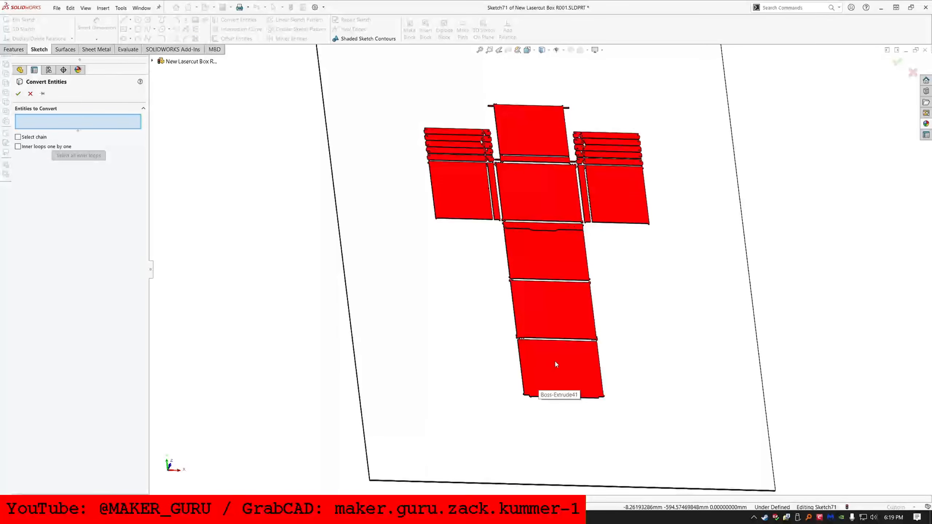
left_click(555, 361)
scroll(665, 395, "up", 2)
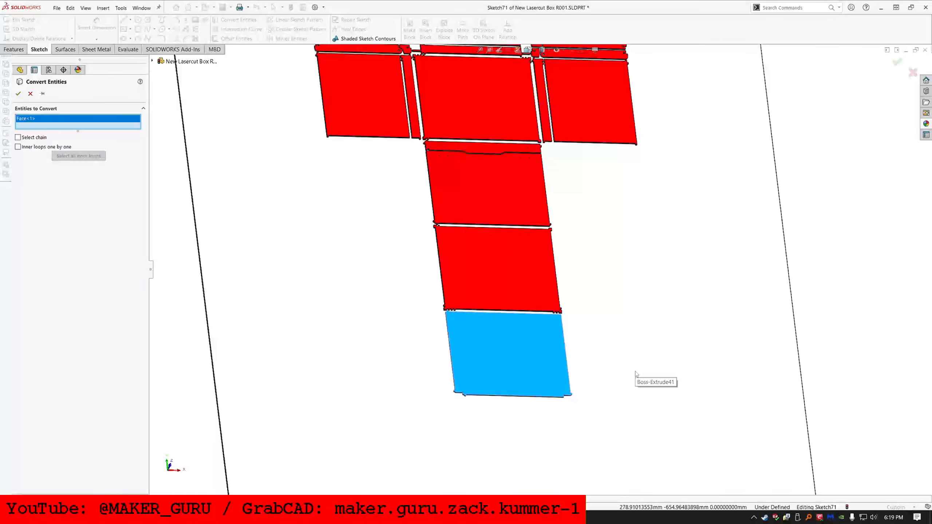
left_click(18, 93)
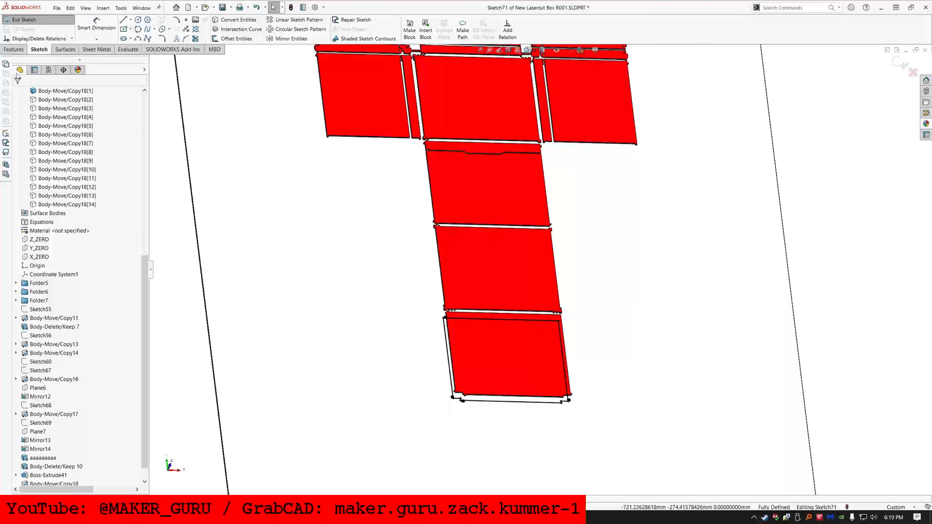
- Cut the converted outline with Through All, turning off automatic body selection and limiting the cut to the large sheet
left_click(14, 49)
left_click(84, 39)
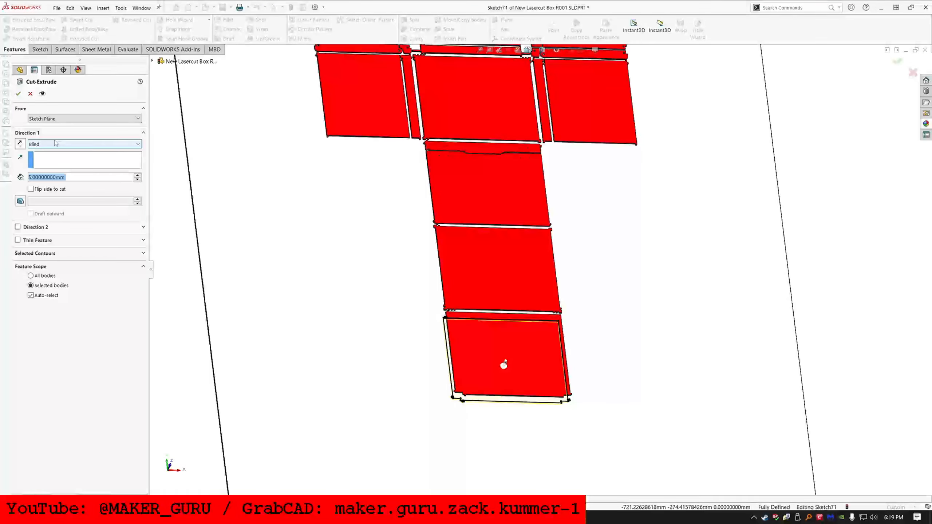
left_click(84, 144)
left_click(55, 155)
left_click(49, 282)
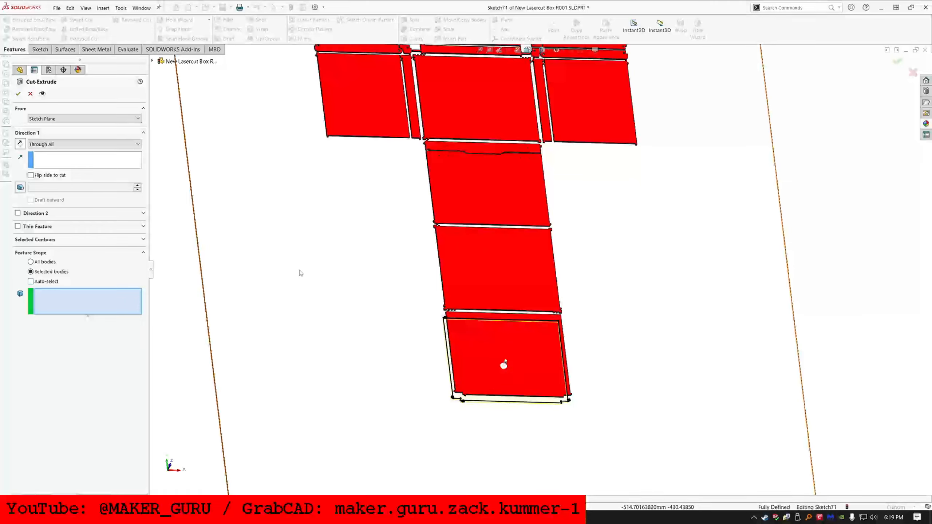
left_click(305, 267)
key("Return")
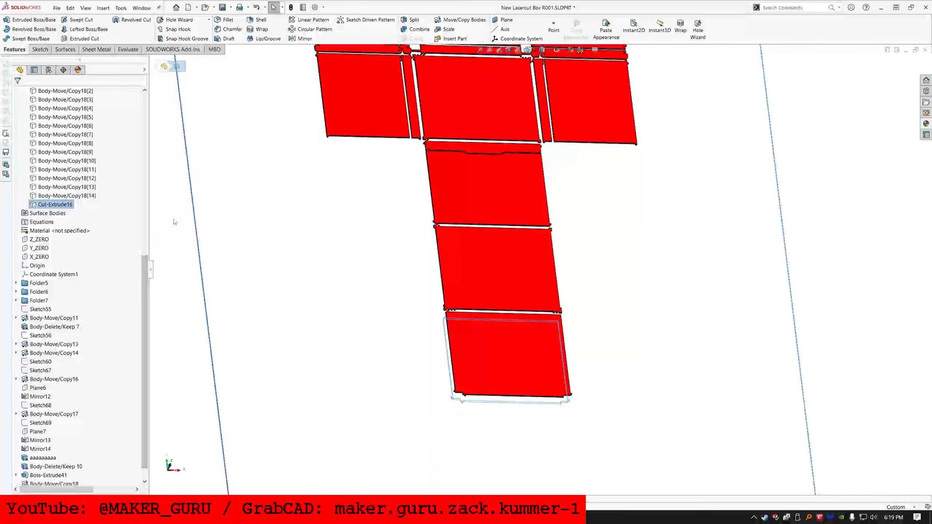
- Edit the sheet cut to Through All - Both and include the lowest panel among its affected bodies
left_click(315, 234)
left_click(40, 49)
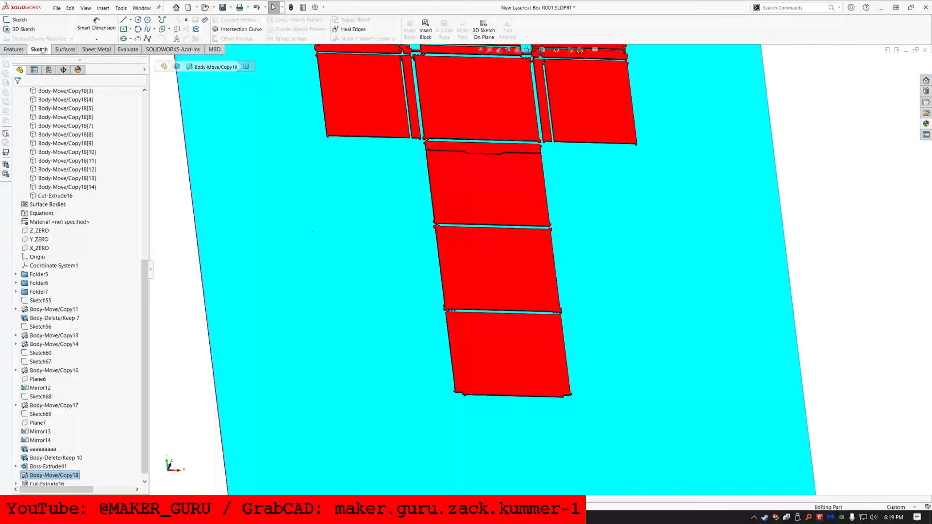
scroll(55, 342, "down", 1)
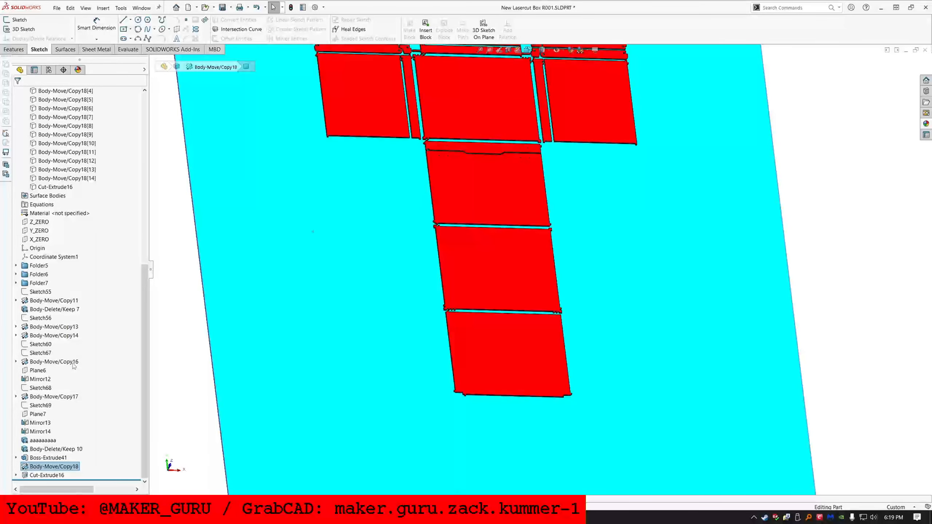
left_click(57, 476)
left_click(65, 450)
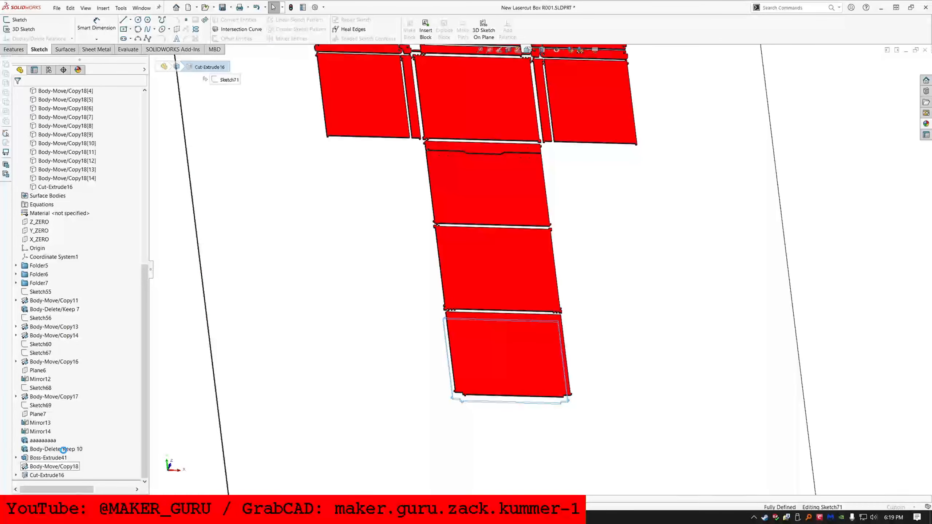
left_click(46, 144)
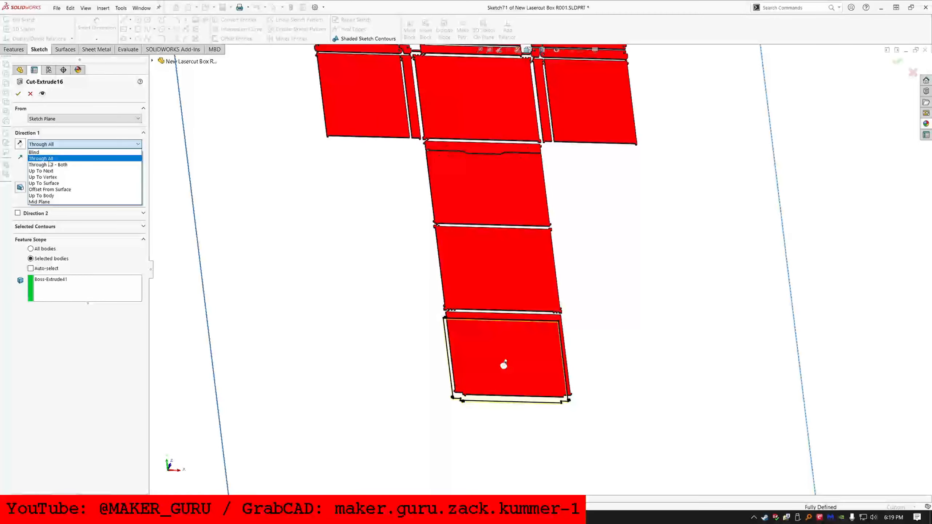
left_click(53, 165)
left_click(88, 307)
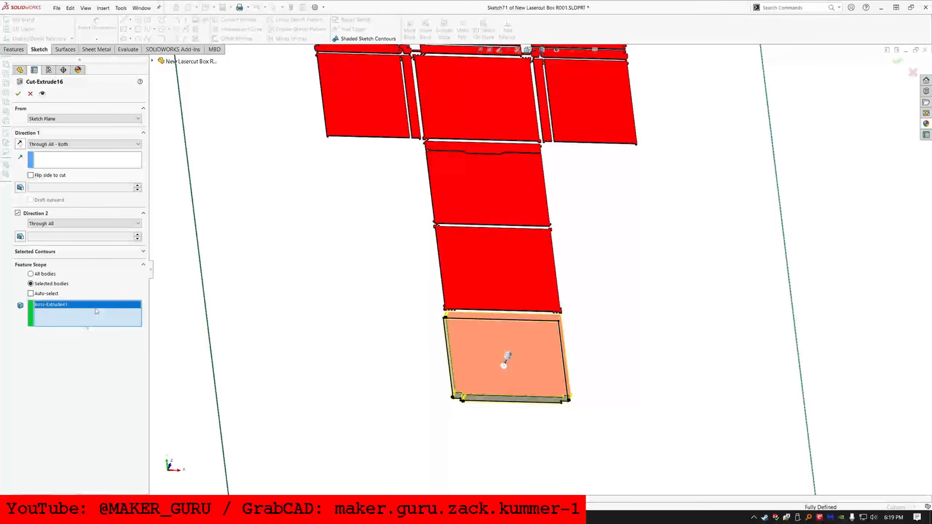
left_click(491, 336)
right_click(492, 337)
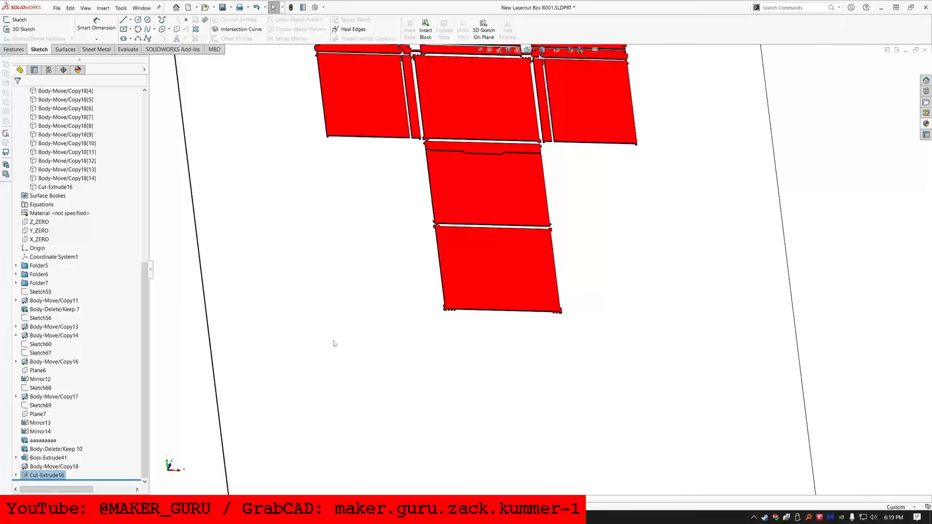
- Start a sketch on the next visible sheet and convert the face outline of the panel now lowest in the layout
left_click(314, 311)
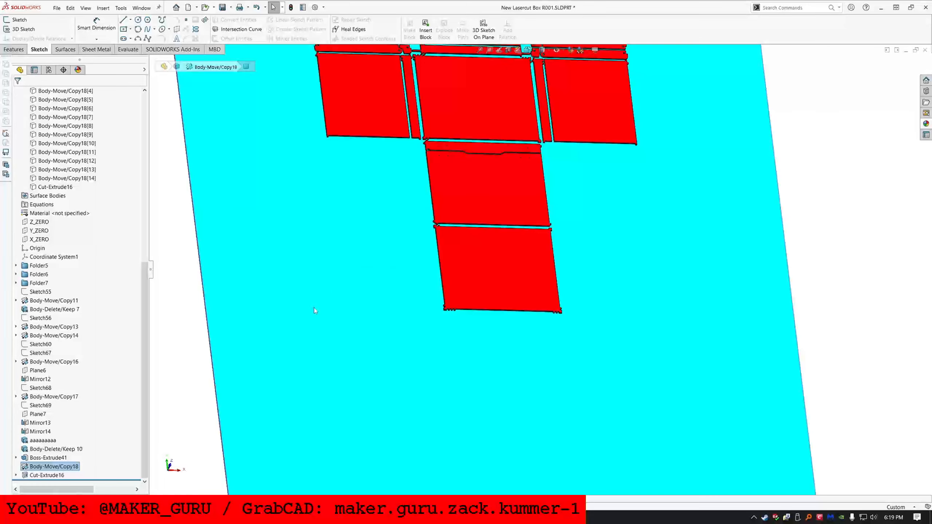
left_click(22, 20)
left_click(480, 243)
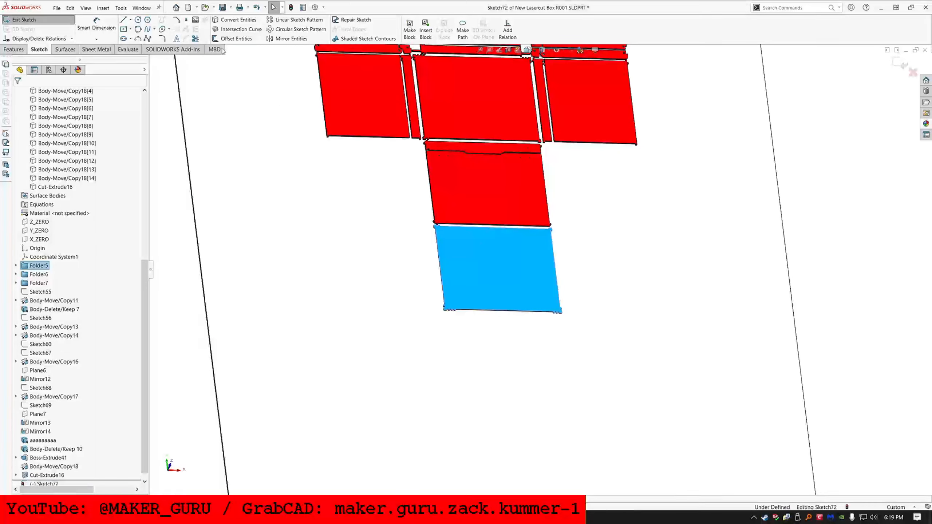
left_click(236, 19)
- Cut the converted outline with Through All - Both, limiting the affected bodies to that panel and the first sheet copy
left_click(13, 50)
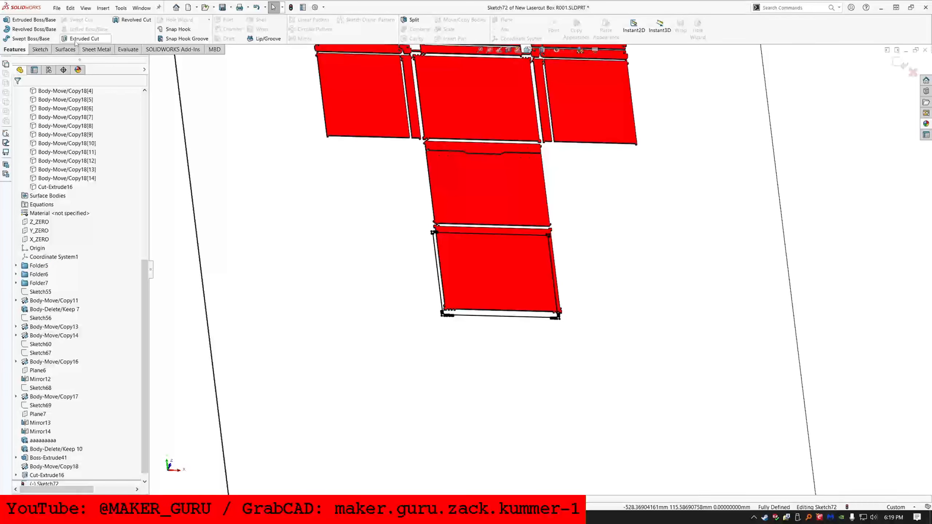
left_click(79, 38)
left_click(52, 145)
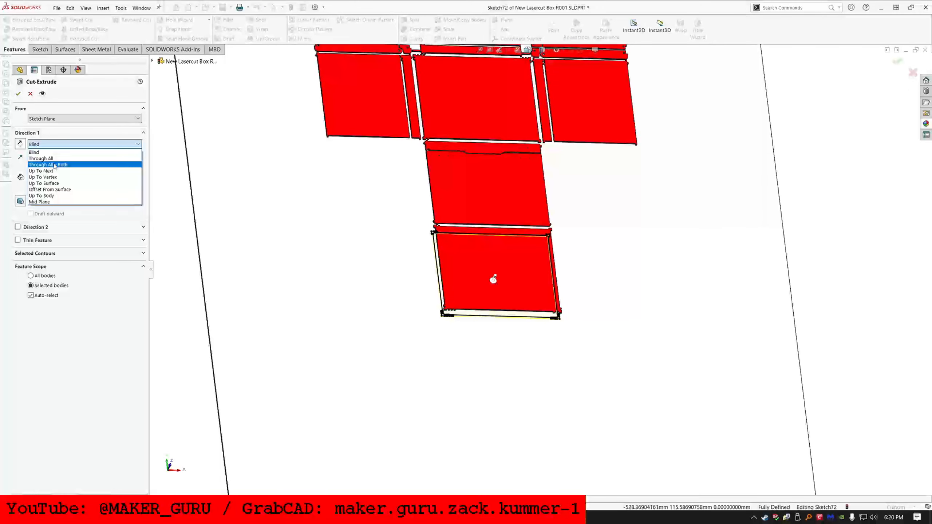
left_click(55, 164)
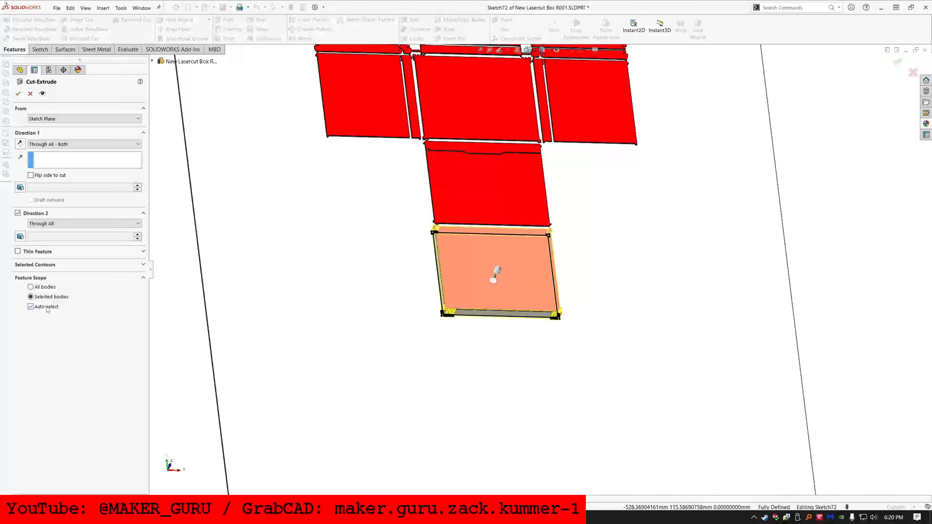
left_click(31, 306)
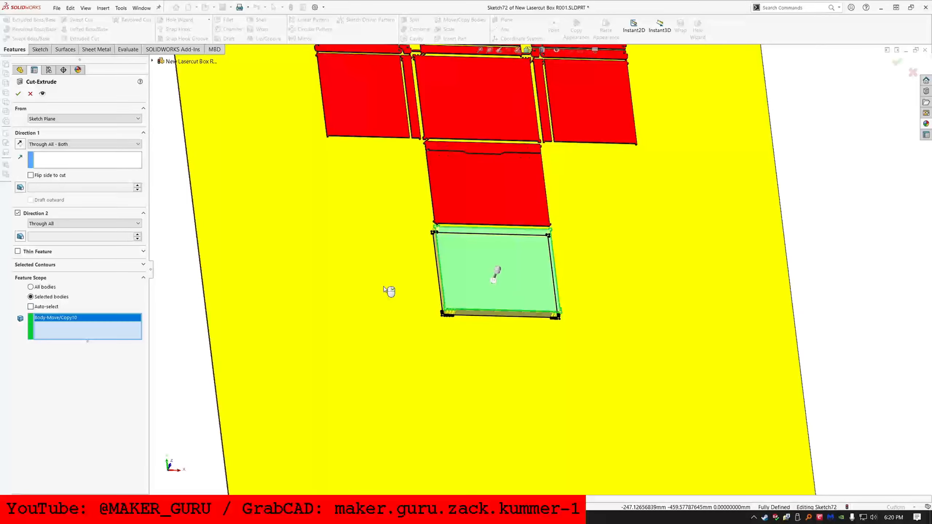
left_click(389, 291)
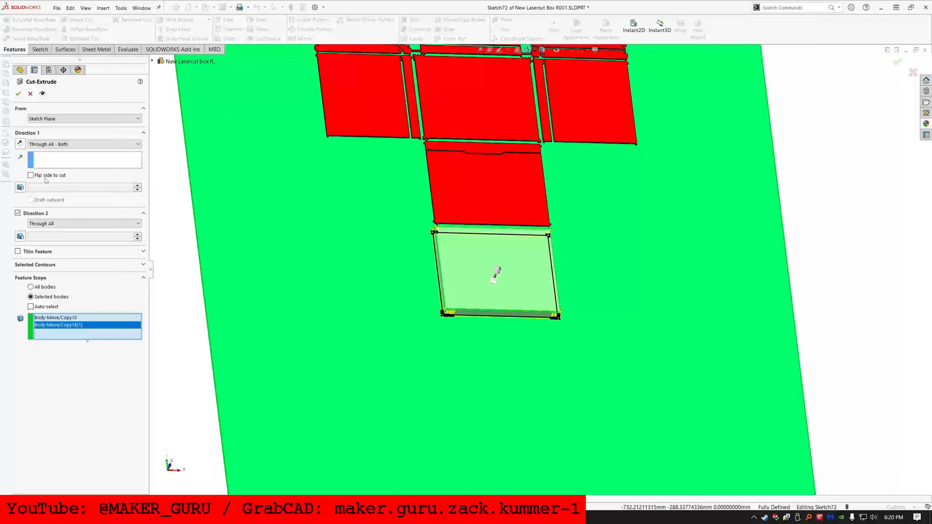
left_click(17, 94)
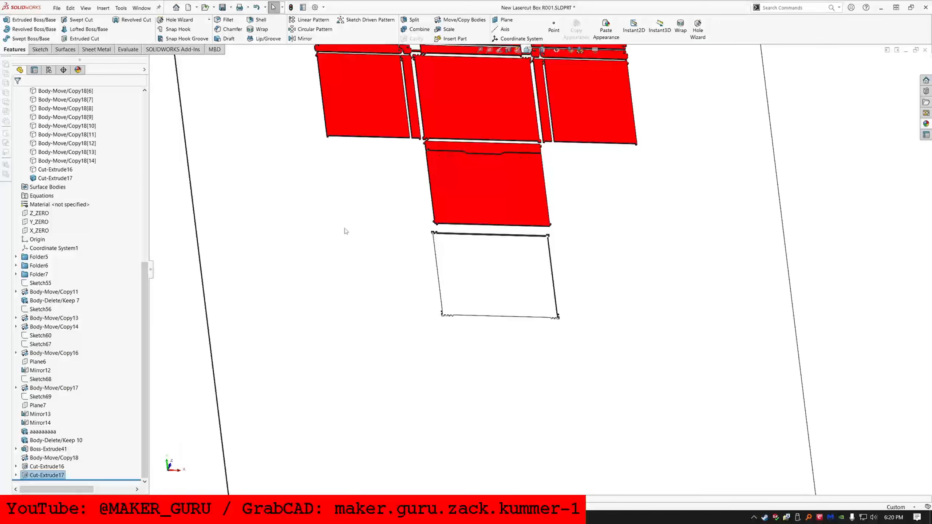
scroll(518, 207, "up", 5)
scroll(518, 207, "down", 5)
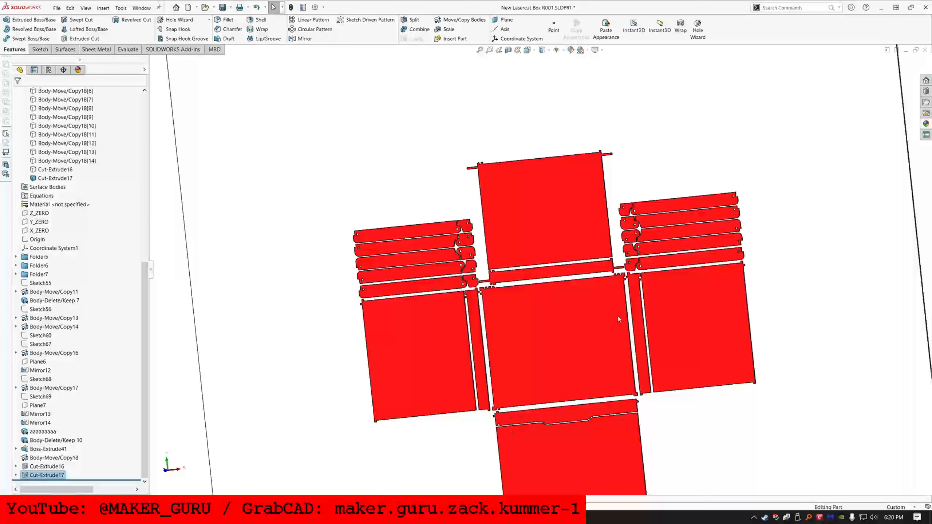
- Edit Body-Move/Copy11 and re-pick the reference of its Coincident36 mate between the lower panel and the Sketch55 point
middle_click_drag(581, 314, 606, 307)
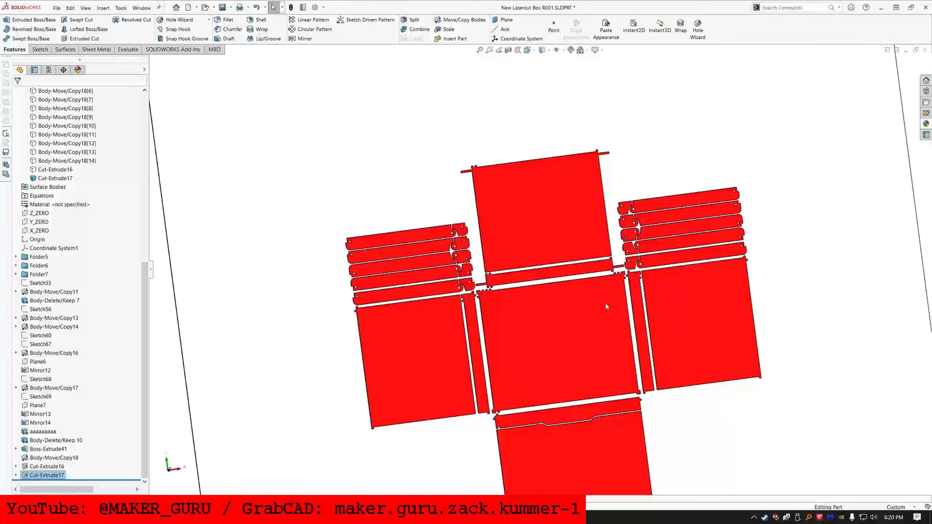
scroll(606, 304, "down", 3)
scroll(606, 304, "up", 3)
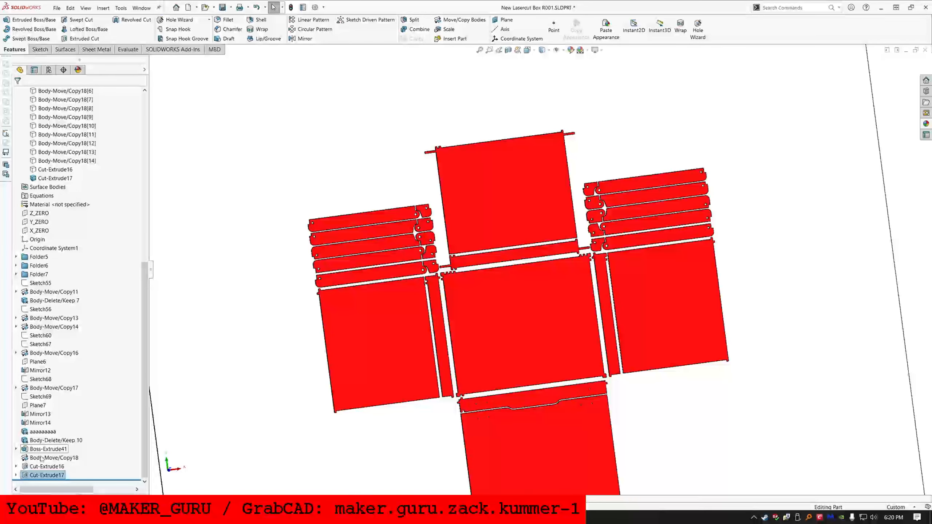
left_click(56, 293)
left_click(59, 267)
scroll(543, 362, "up", 2)
middle_click_drag(541, 396, 543, 363)
scroll(530, 419, "down", 6)
left_click(68, 335)
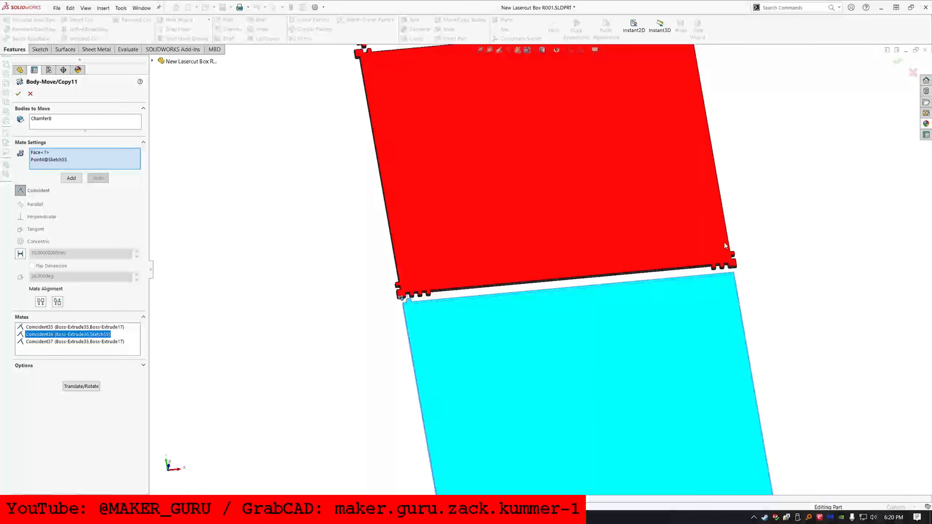
scroll(397, 291, "down", 10)
left_click(444, 337)
left_click(18, 93)
- In Folder7, edit Body-Move/Copy10 and revise its Coincident33 mate between the panel and the Sketch54 point
left_click(17, 274)
scroll(119, 270, "down", 5)
left_click(73, 423)
left_click(77, 397)
left_click(99, 335)
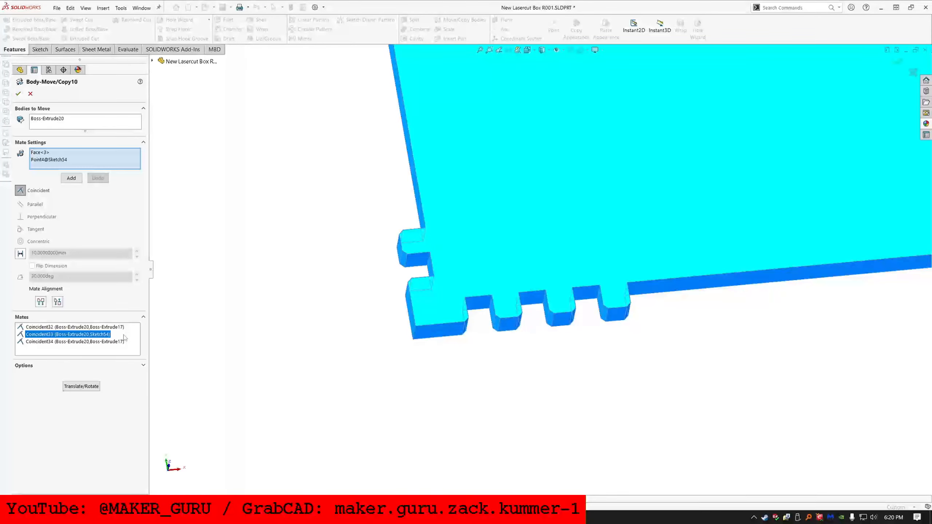
left_click(49, 160)
scroll(454, 245, "down", 8)
left_click(18, 94)
- Edit Body-Move/Copy9 and re-pick the reference of its Coincident30 mate, which ties the large side panel to Sketch44
left_click(67, 401)
left_click(71, 376)
scroll(603, 177, "up", 10)
scroll(486, 80, "down", 6)
left_click(66, 335)
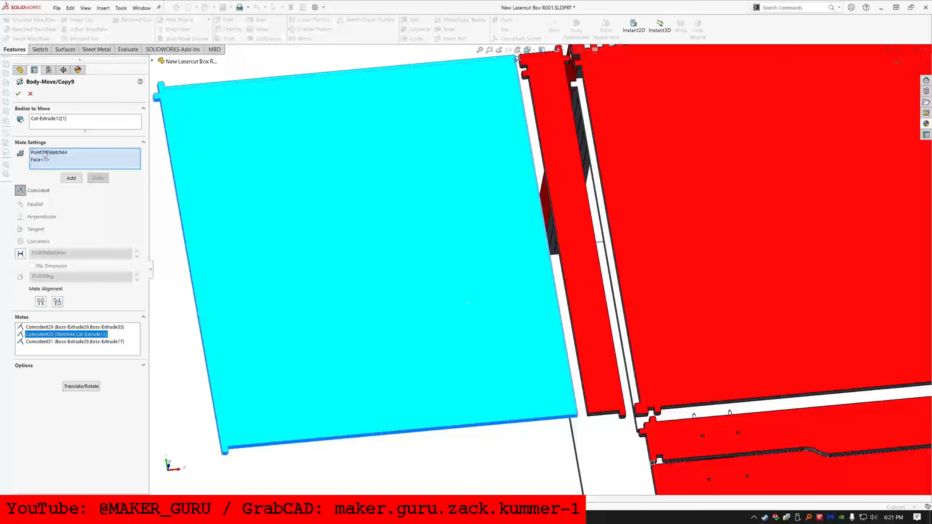
left_click(44, 154)
scroll(514, 62, "down", 8)
left_click(462, 85)
left_click(18, 94)
- Edit Body-Move/Copy8 and re-pick the panel geometry for its Coincident27 mate to the Sketch44 point
left_click(69, 398)
left_click(73, 373)
left_click(74, 334)
scroll(583, 198, "down", 8)
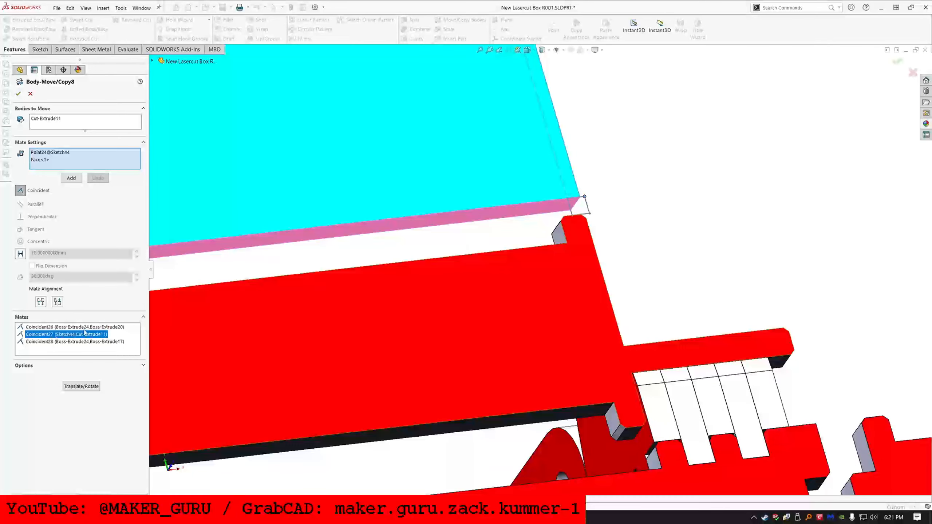
left_click(565, 216)
left_click(19, 93)
- Edit Body-Move/Copy7 and re-pick the panel face for its Coincident23 mate, which locates the other large side panel
scroll(561, 257, "up", 8)
left_click(61, 387)
left_click(67, 368)
left_click(73, 334)
scroll(595, 290, "down", 10)
left_click(608, 281)
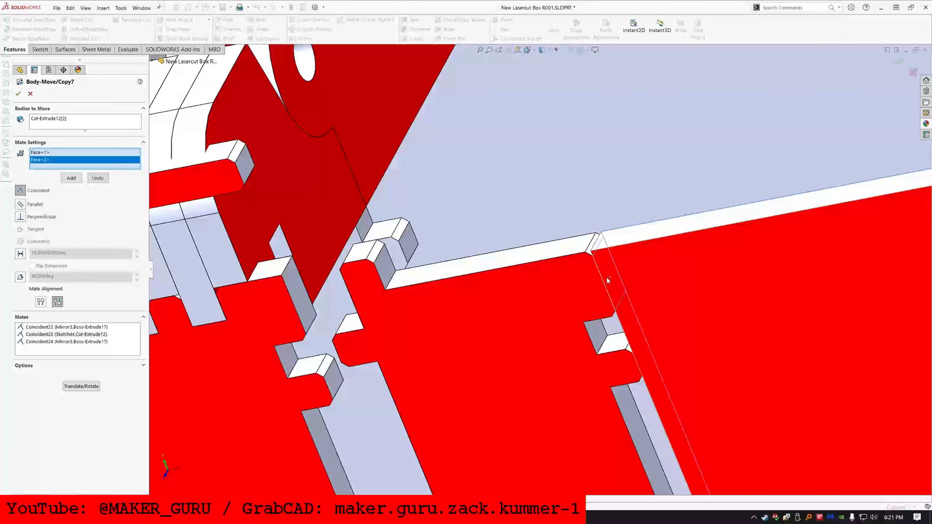
left_click(18, 93)
- Edit Body-Move/Copy6 and rework its Coincident20 mate between Sketch44 and the panel with the stepped edge
left_click(61, 380)
left_click(77, 360)
left_click(74, 334)
scroll(388, 317, "down", 10)
left_click(541, 278)
left_click(72, 178)
left_click(17, 93)
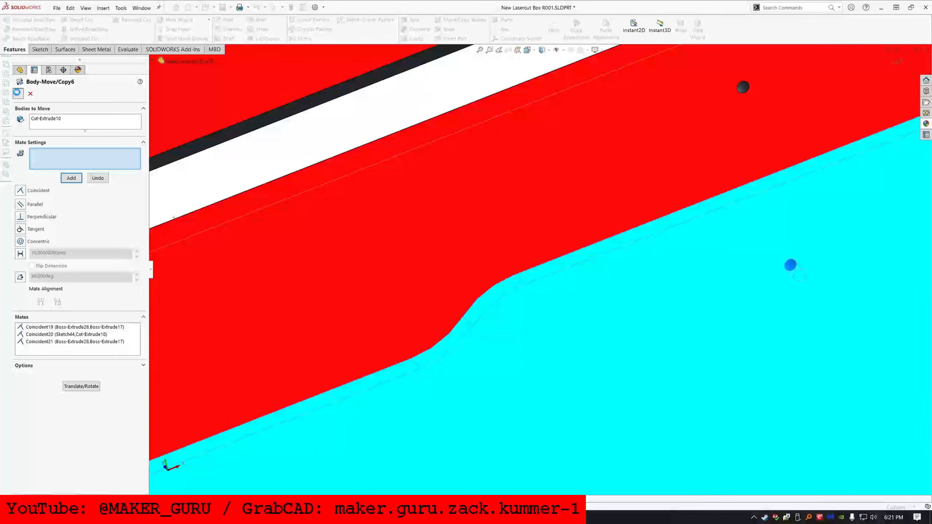
- Edit Body-Move/Copy5, check its second coincident mate at the panel corner and accept the feature
left_click(60, 362)
left_click(67, 343)
left_click(74, 334)
middle_click_drag(514, 238, 459, 294)
left_click(17, 93)
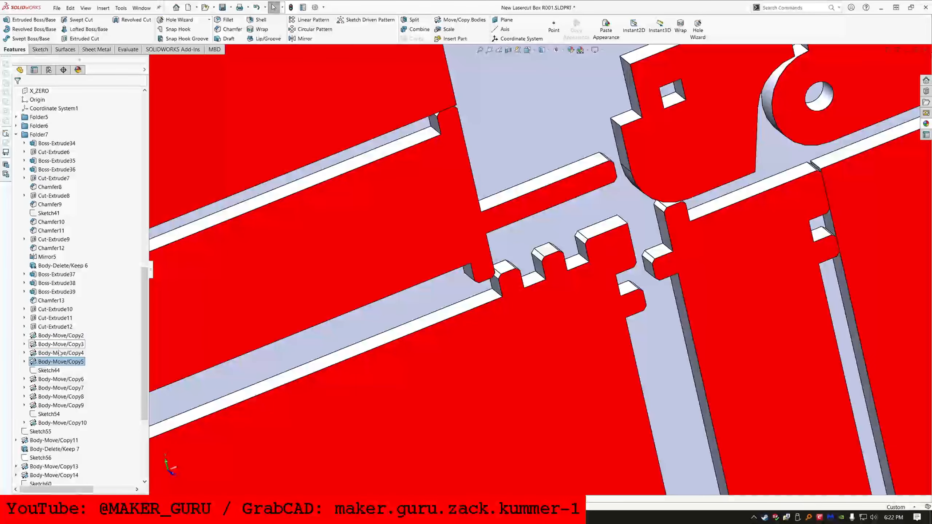
- Edit Body-Move/Copy4 and rework its second coincident mate, which positions the panel beside its neighbour
left_click(60, 353)
left_click(67, 335)
left_click(68, 334)
scroll(397, 316, "down", 8)
left_click(71, 179)
left_click(19, 94)
- Edit Body-Move/Copy3 and rework its Coincident17 mate between the mirrored strip and Sketch41
left_click(61, 344)
left_click(67, 325)
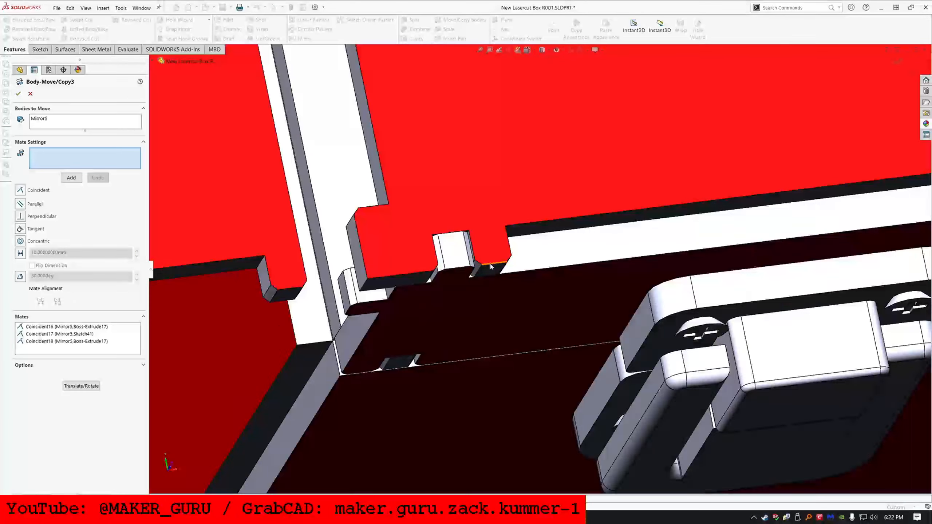
left_click(59, 335)
scroll(491, 266, "down", 8)
left_click(72, 178)
left_click(18, 94)
- Edit Body-Move/Copy2 and rework its Coincident6 mate, which locates the narrow side strip at the Sketch41 point
left_click(60, 335)
left_click(67, 316)
left_click(67, 342)
left_click(492, 280)
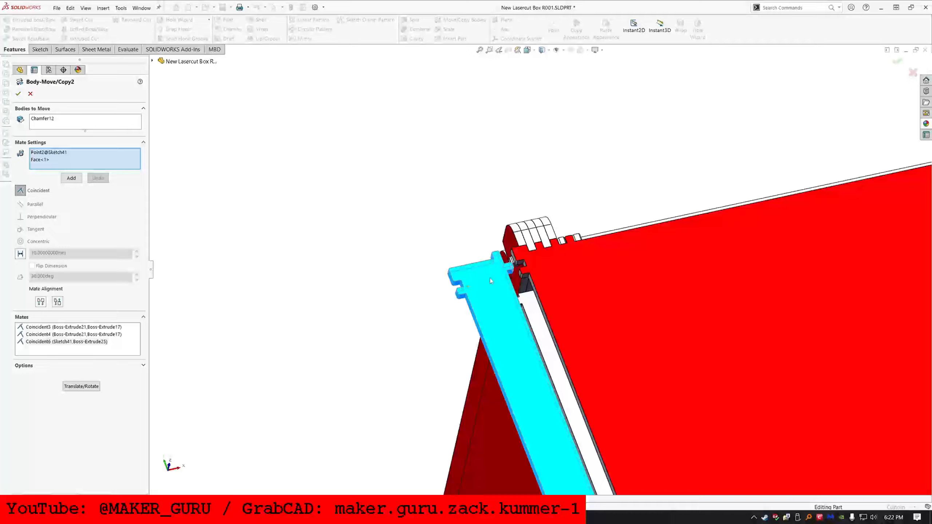
scroll(484, 269, "down", 8)
left_click(72, 178)
left_click(18, 94)
- Roll the feature history back and forward to examine the panel spacing and the arm next to the side panel
scroll(492, 276, "up", 7)
scroll(77, 349, "down", 6)
left_click_drag(77, 480, 77, 182)
middle_click_drag(513, 271, 565, 293)
scroll(588, 311, "up", 6)
left_click_drag(105, 182, 105, 480)
middle_click_drag(587, 257, 624, 191)
scroll(628, 176, "down", 6)
scroll(627, 257, "up", 3)
left_click(422, 281)
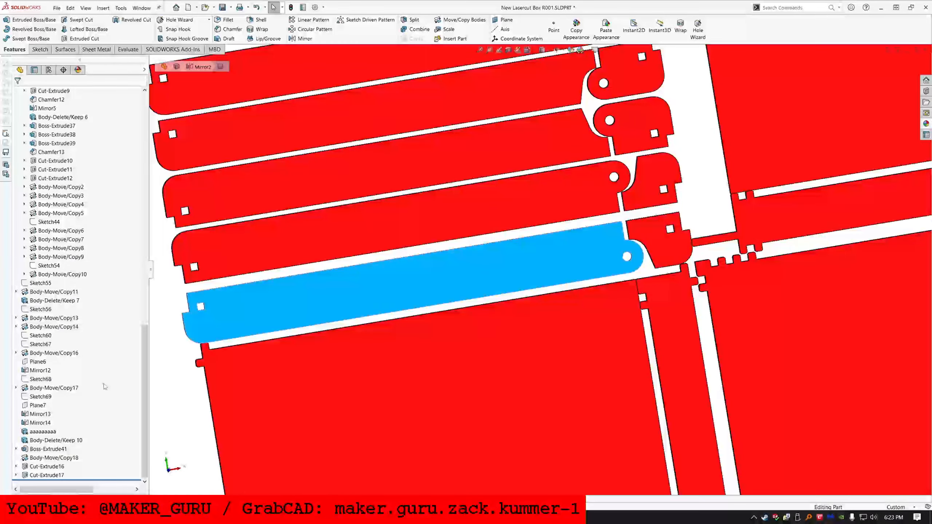
- Roll the history back and forward once more to check the arms, and suppress Body-Move/Copy13
left_click_drag(105, 480, 105, 288)
middle_click_drag(682, 278, 595, 221)
left_click_drag(110, 288, 106, 480)
left_click(61, 318)
left_click(84, 300)
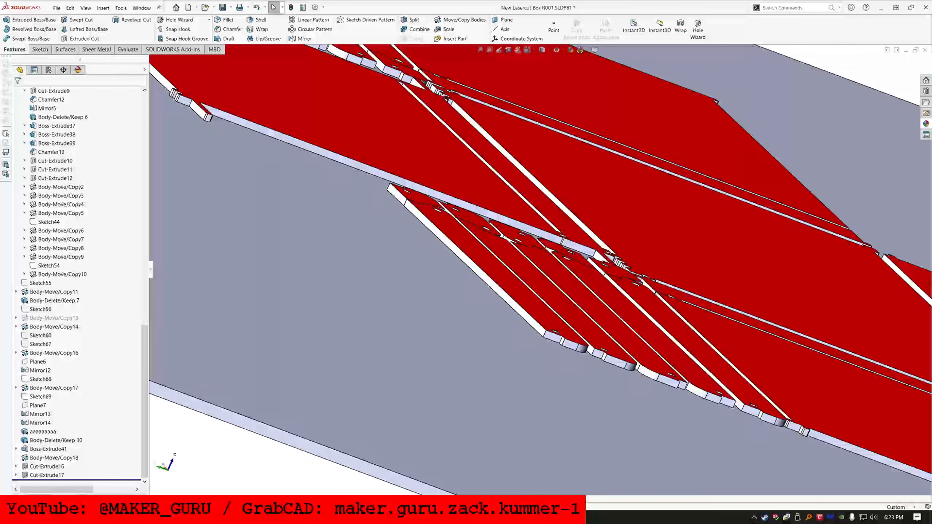